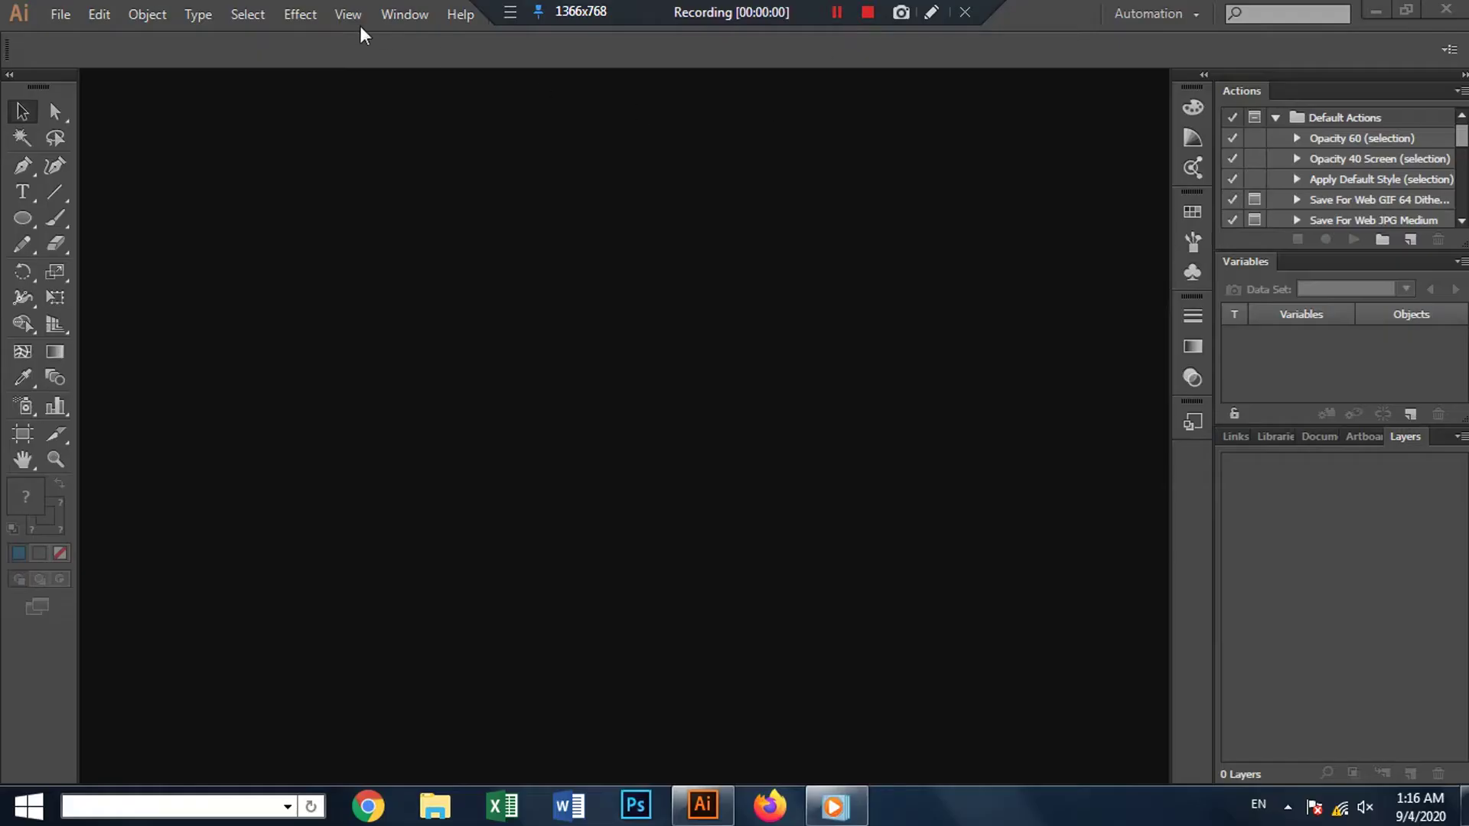
Step: Start a new document titled 'Contact Icons', 1200 × 1200 px RGB, raster effects High (300 ppi)
click(66, 17)
click(70, 34)
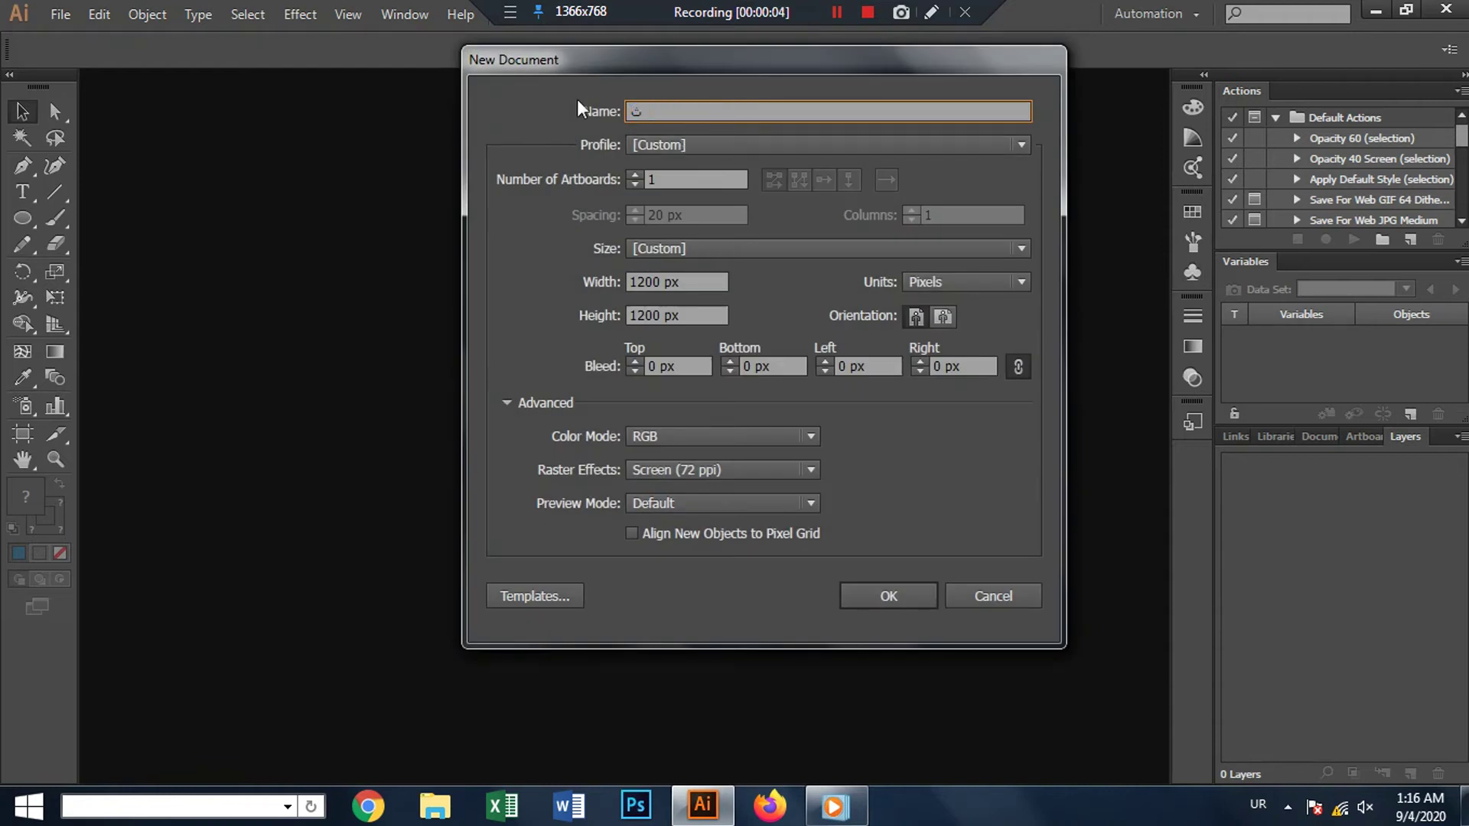
click(1258, 804)
click(1258, 748)
text(Contact Icons)
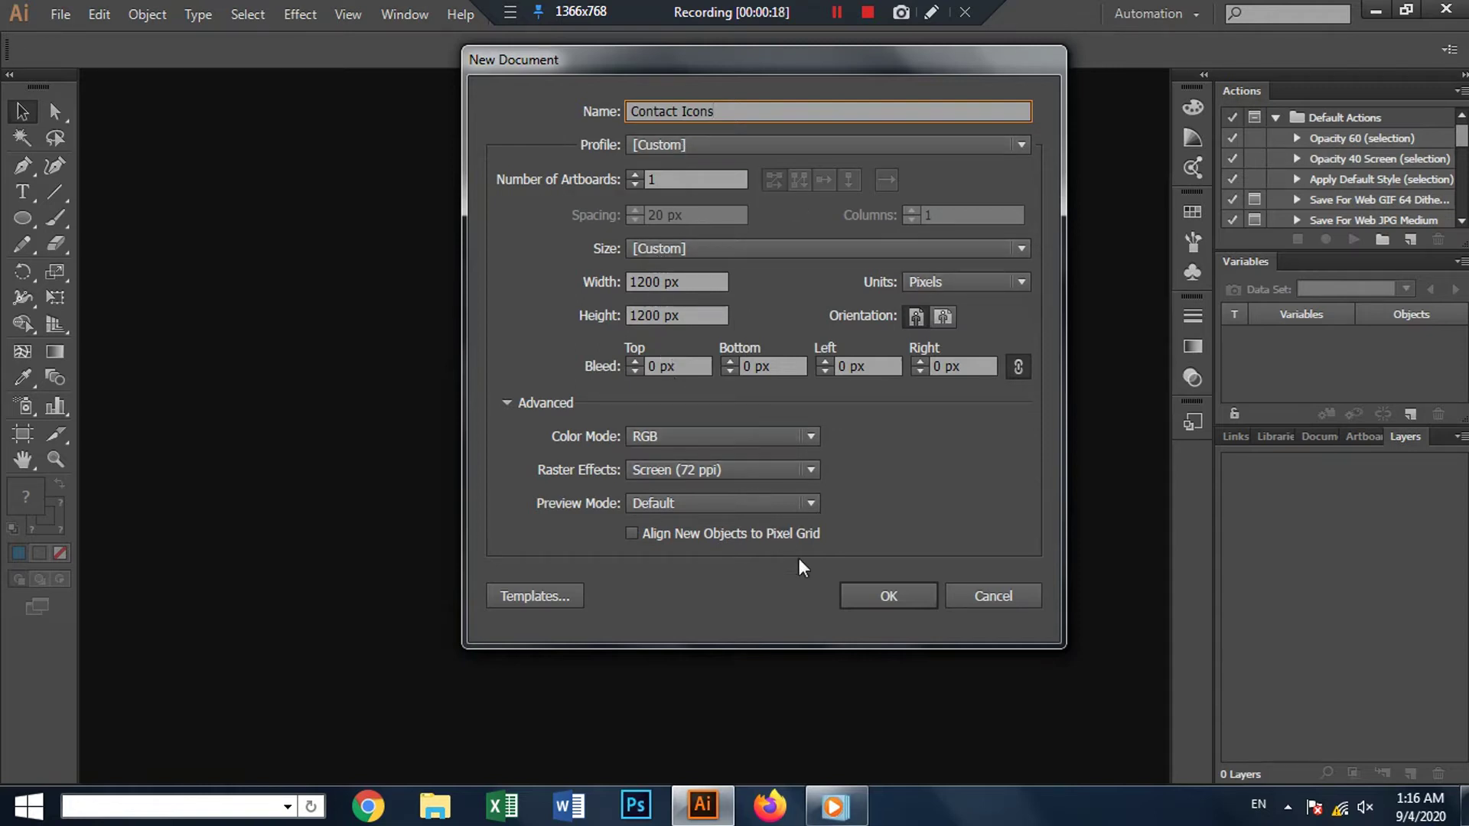
click(731, 469)
click(689, 493)
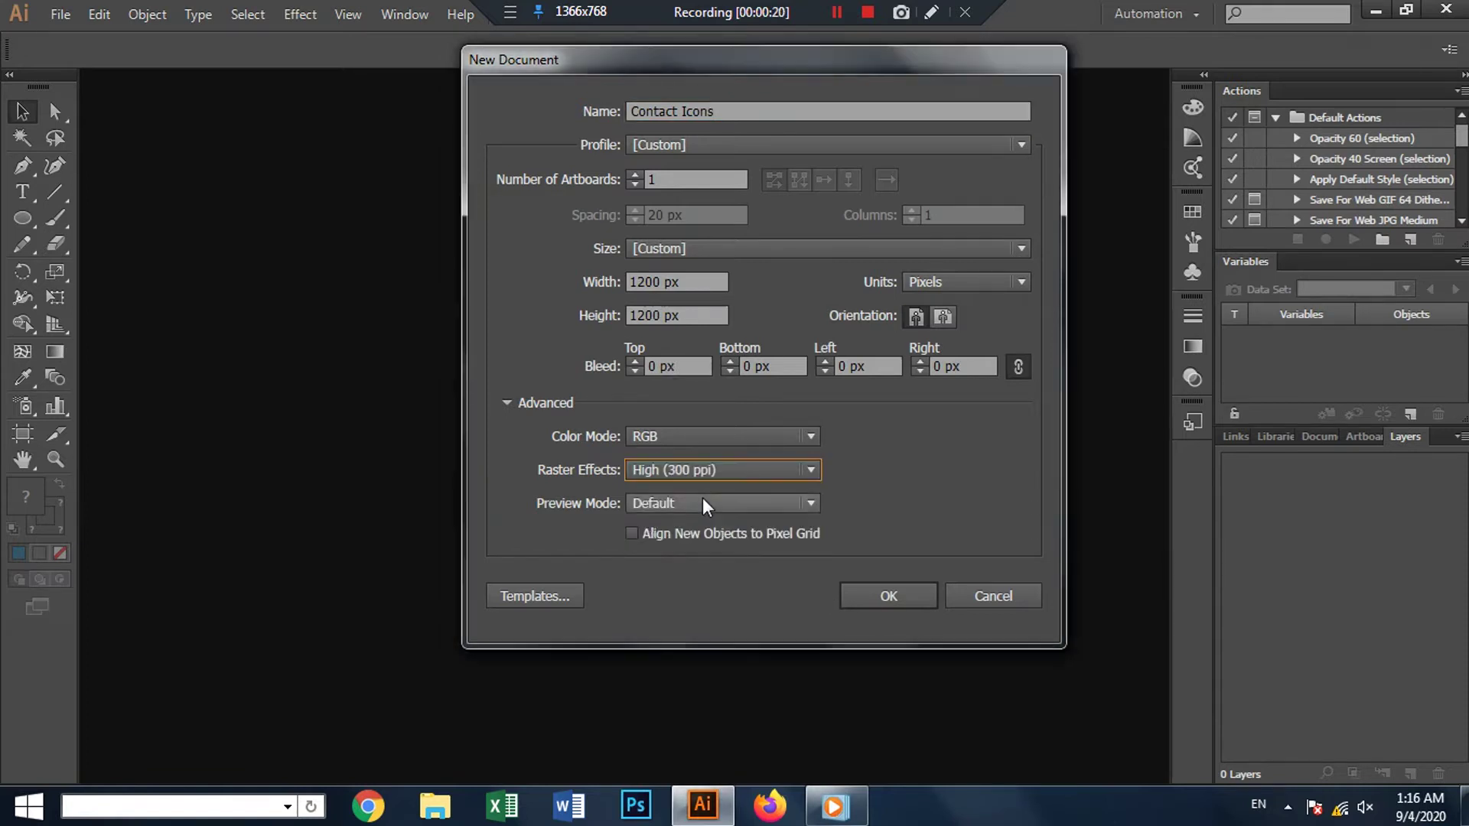
click(872, 595)
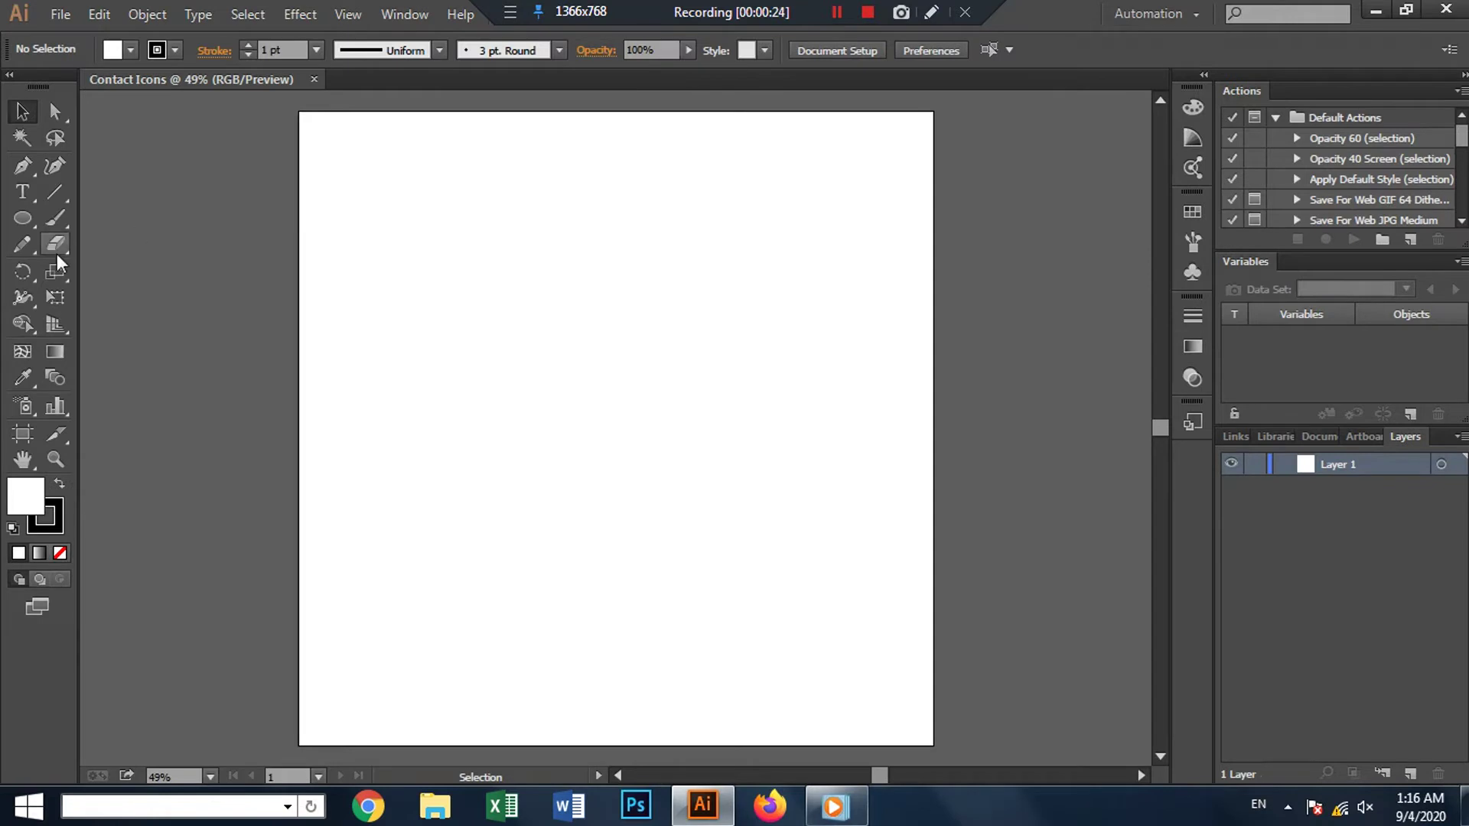
Step: Draw a square near the artboard's upper left with the Rectangle tool
click(23, 219)
click(130, 218)
scroll(359, 327, up, 1)
scroll(365, 321, up, 2)
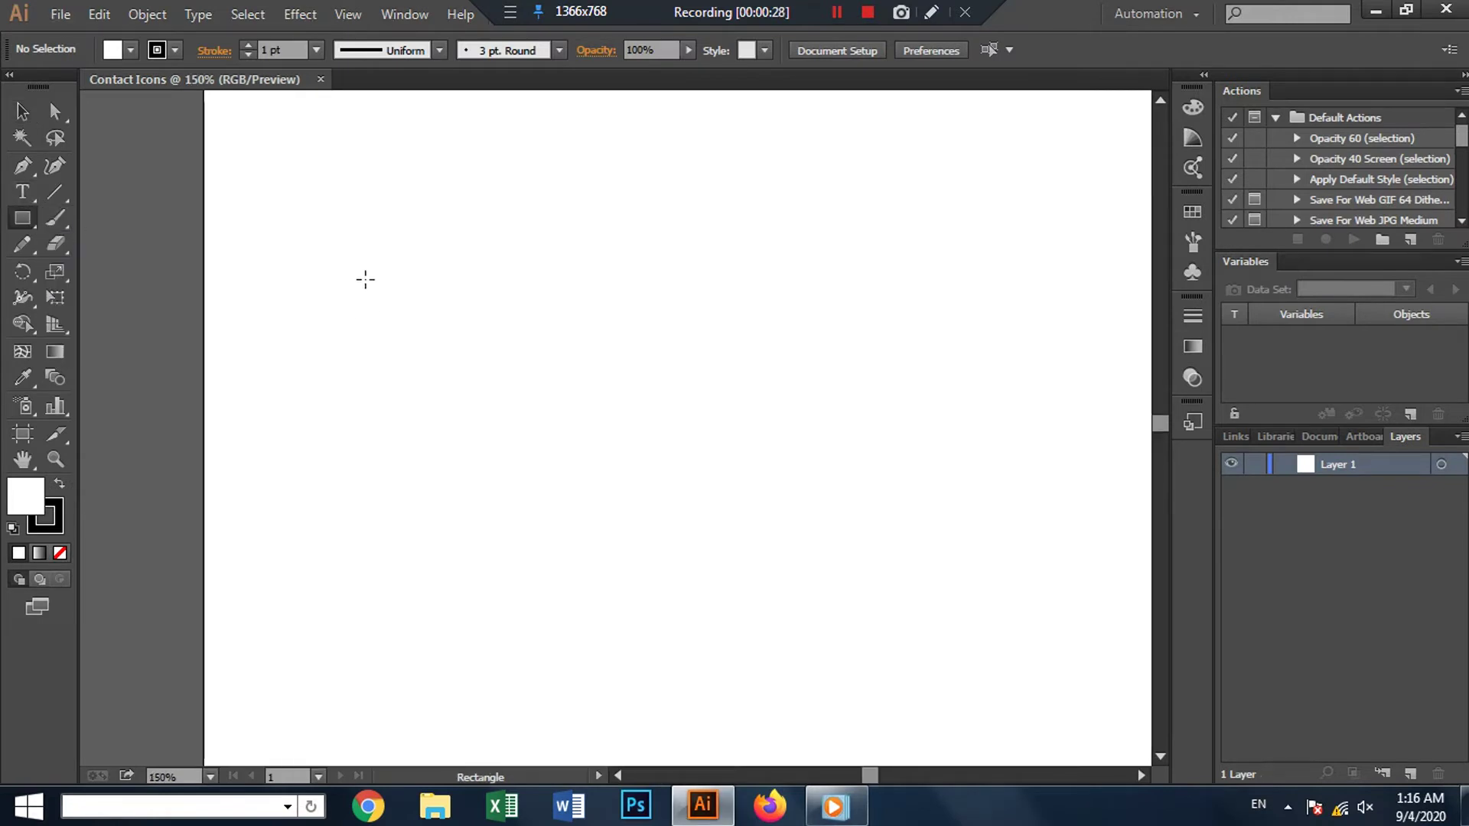
drag(351, 274, 525, 448)
Step: Give the square a black fill and no stroke
click(174, 51)
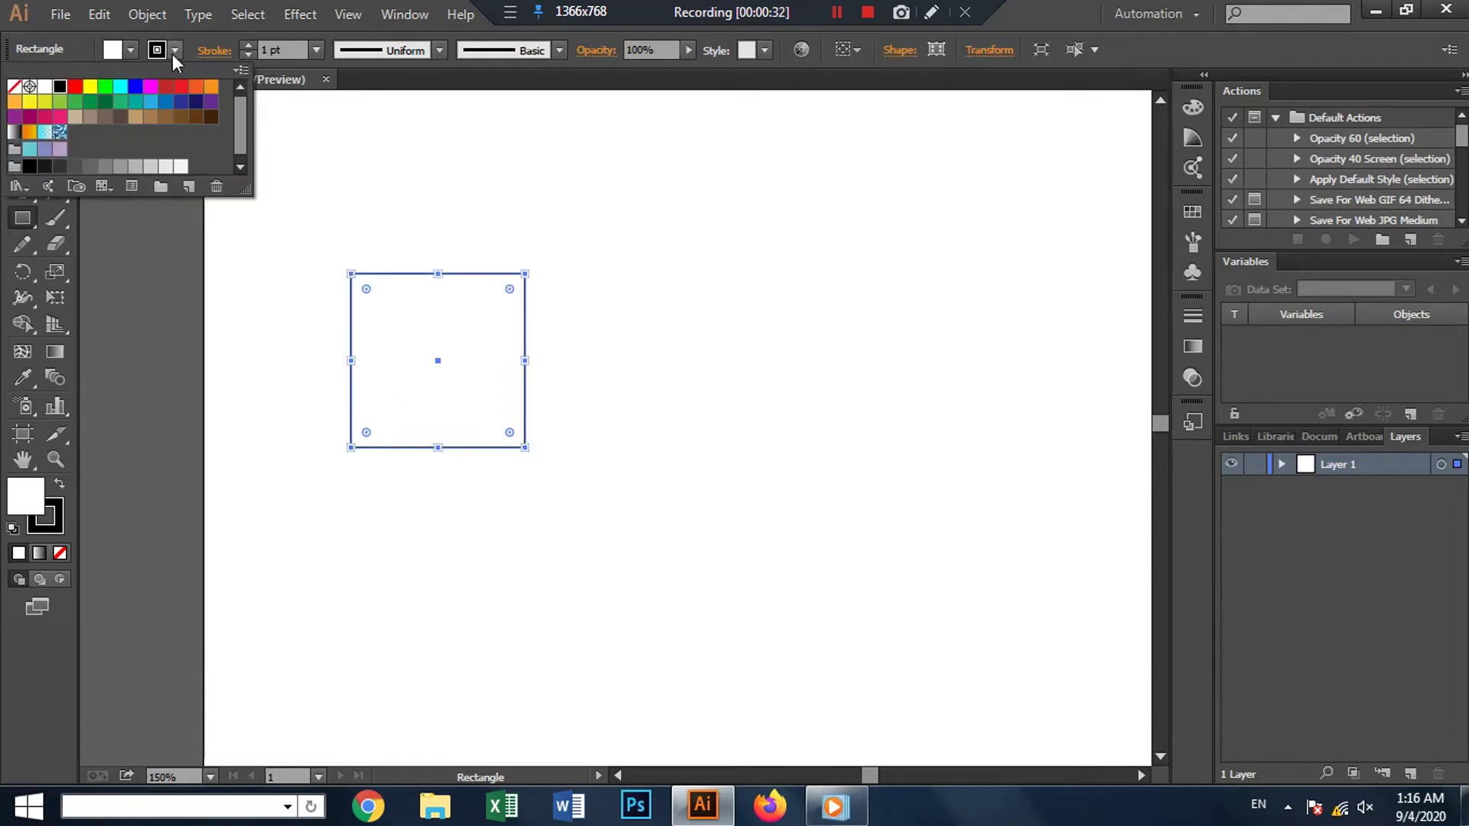
click(14, 87)
click(130, 51)
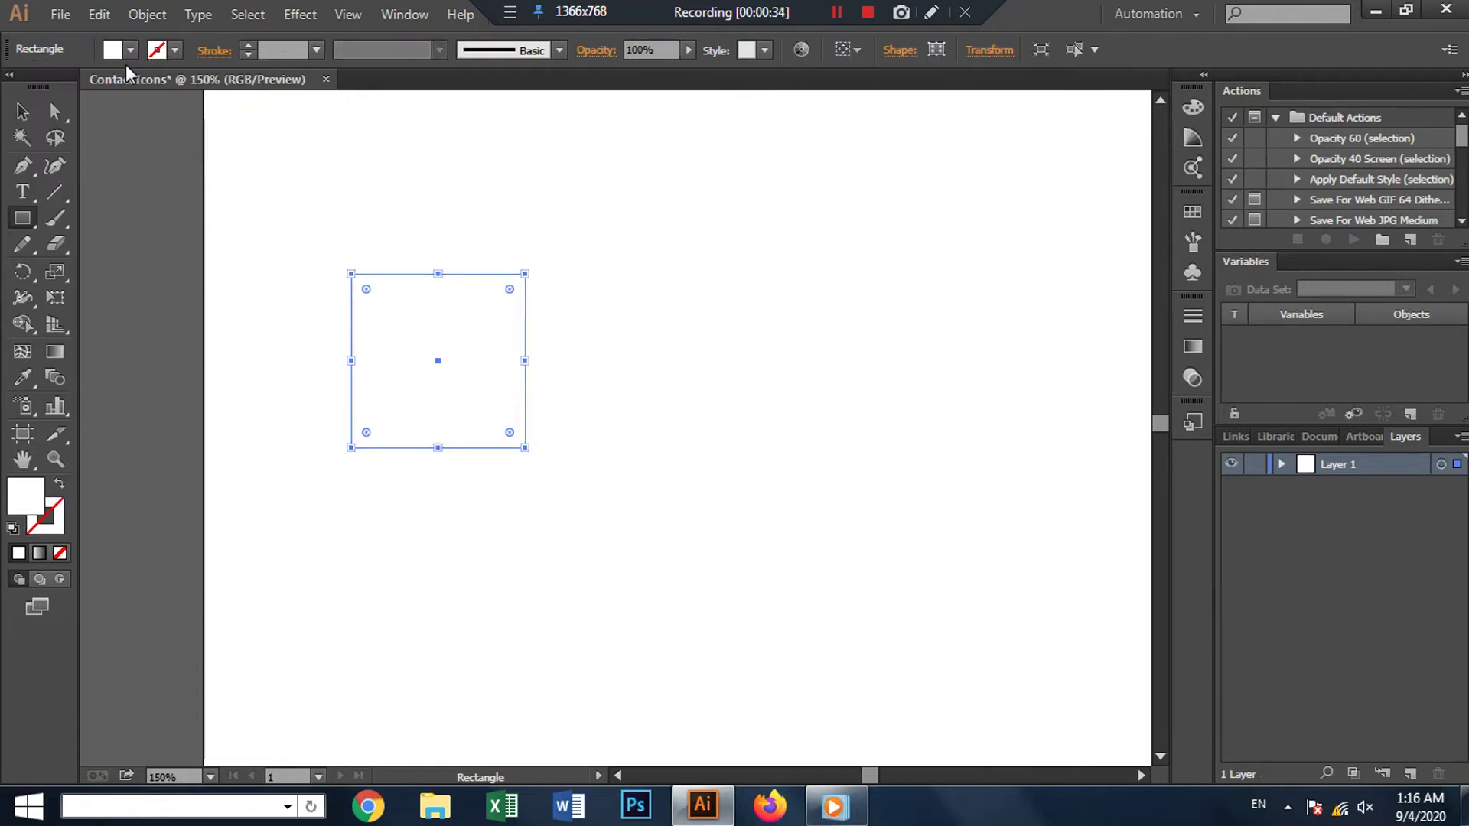
click(60, 86)
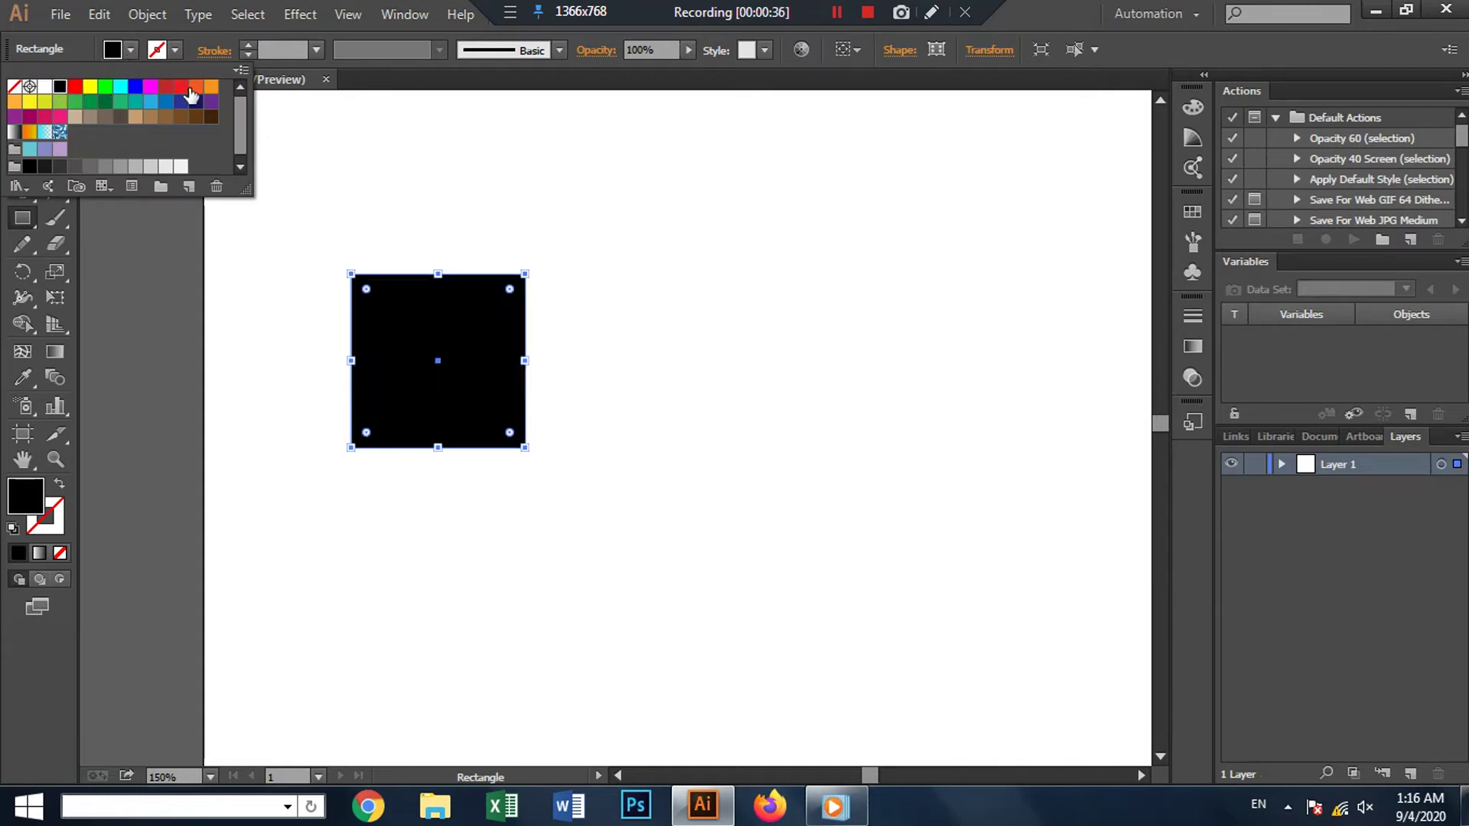
click(23, 112)
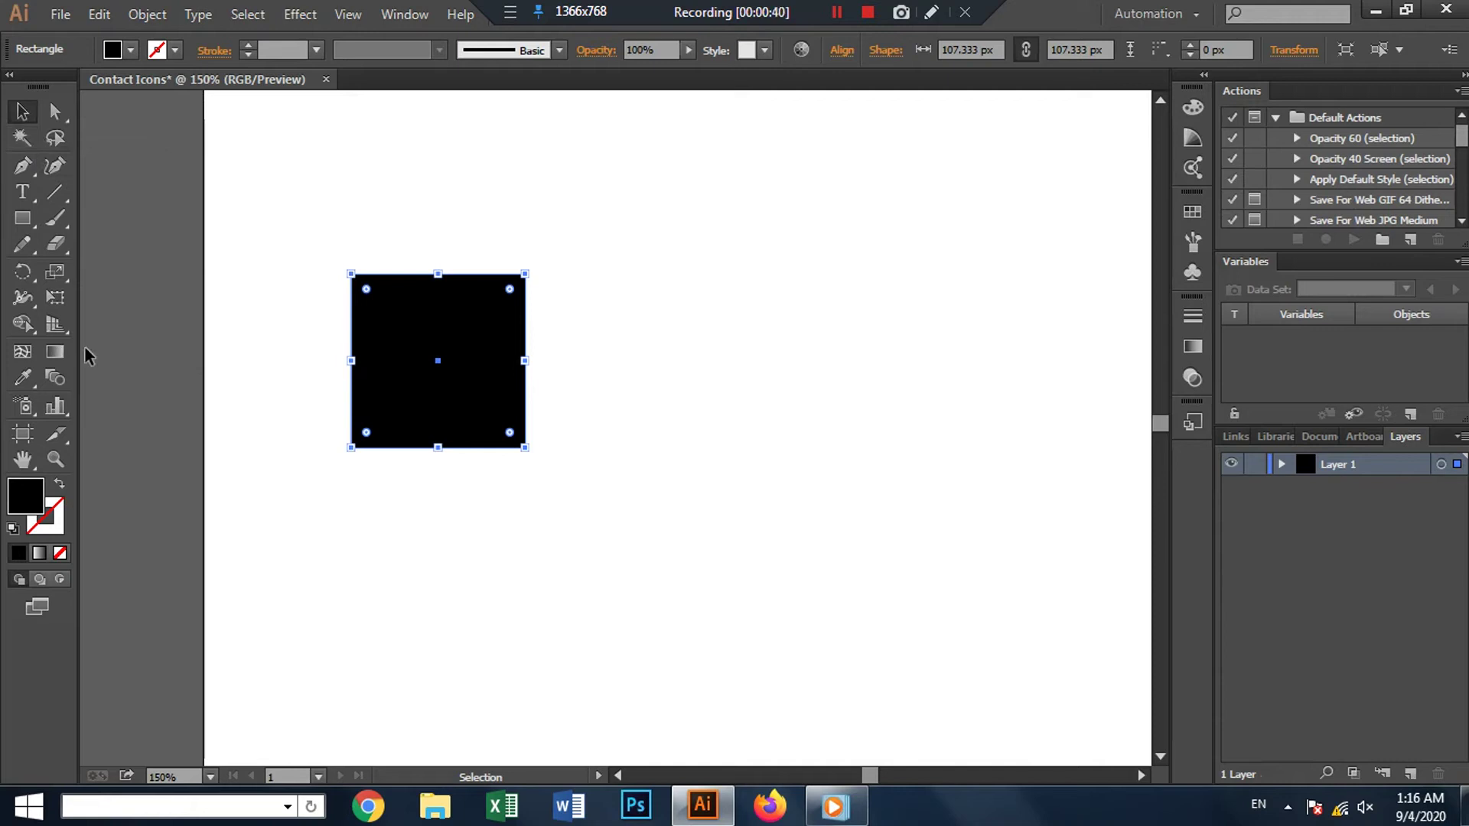
Step: Show the rulers and place vertical guides at the square's centre, right edge and left edge
key(ctrl+r)
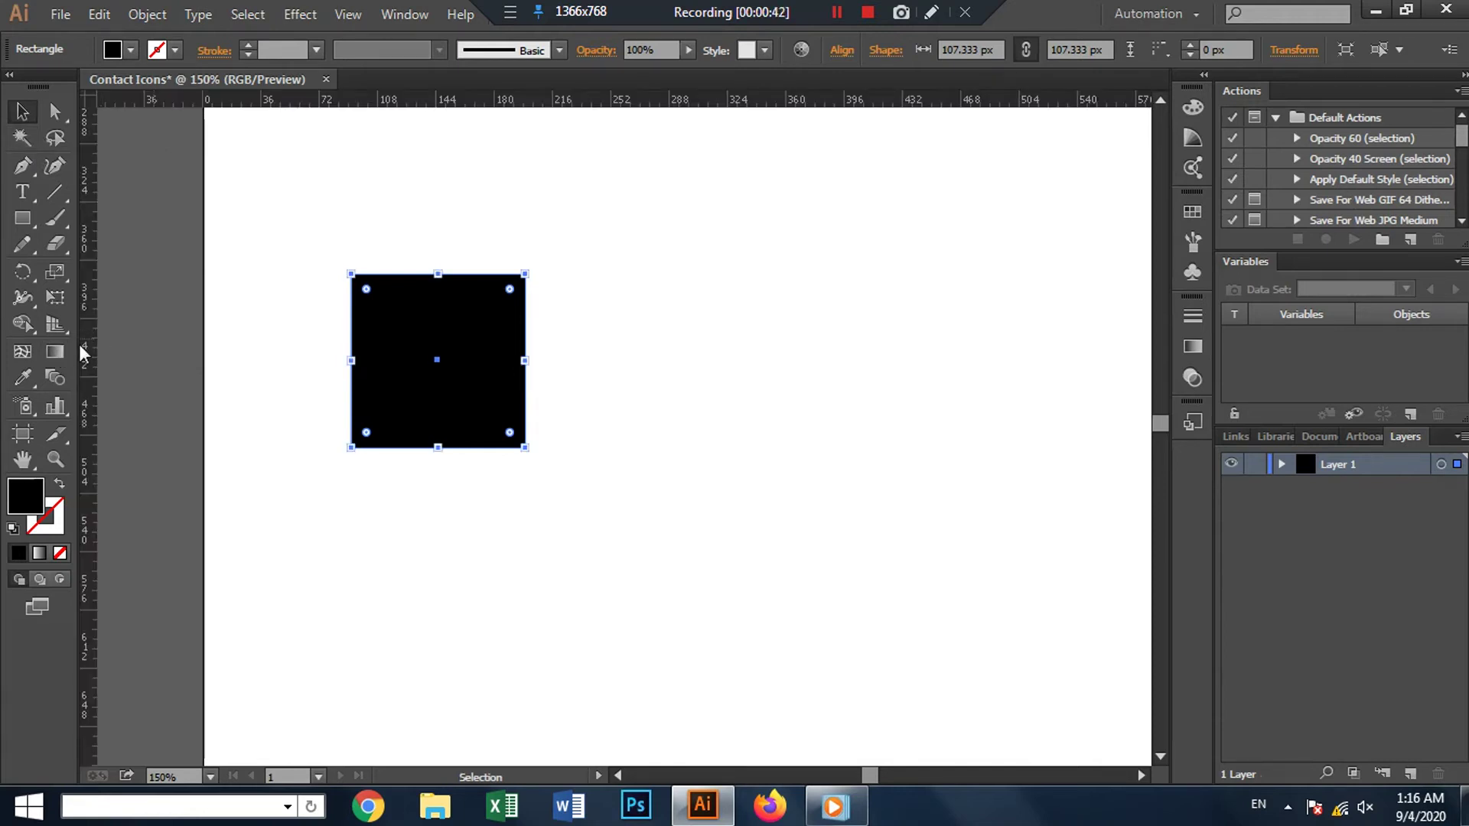
drag(88, 401, 436, 429)
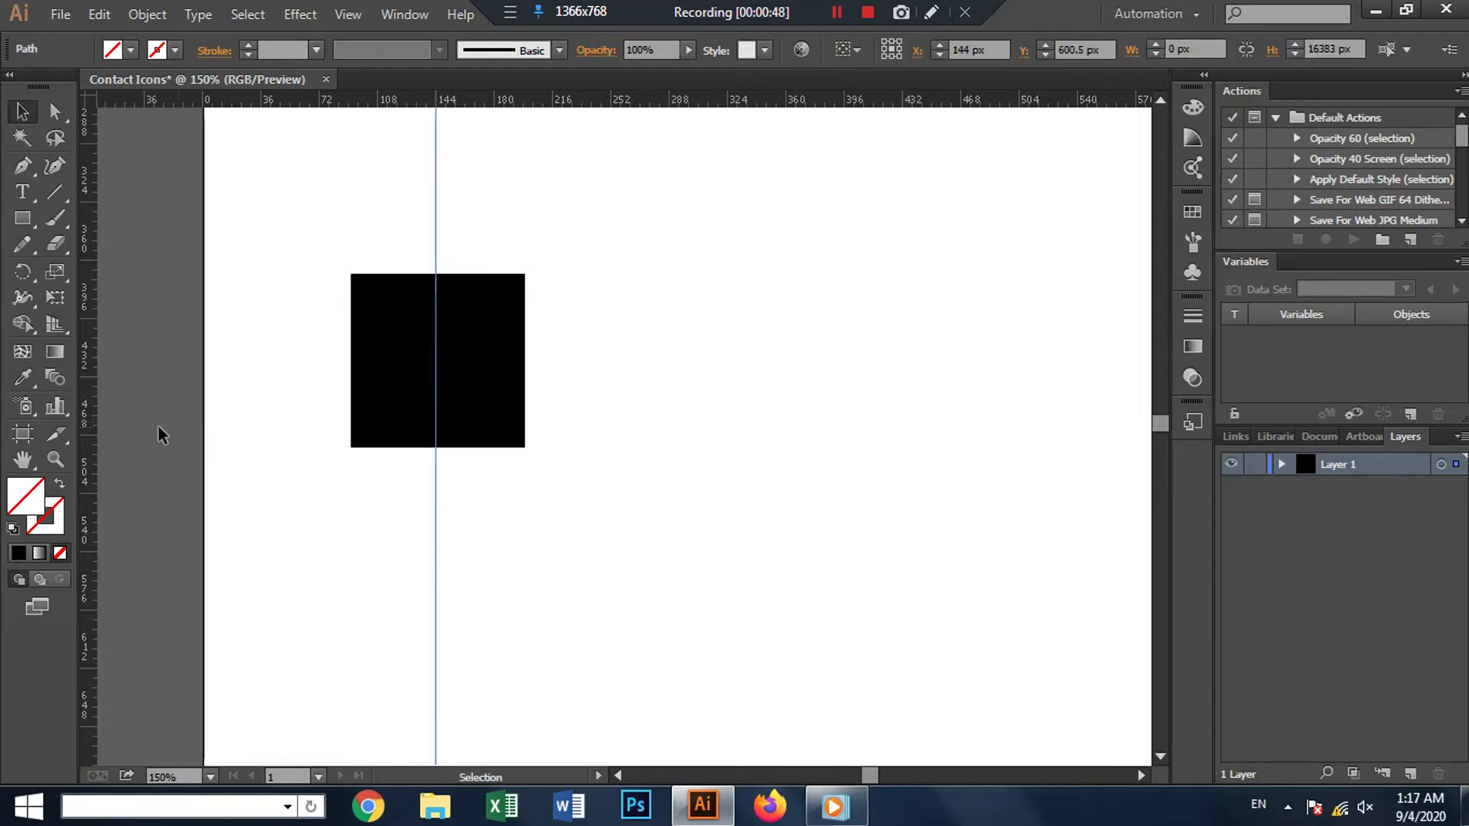
drag(91, 424, 525, 463)
drag(89, 429, 353, 448)
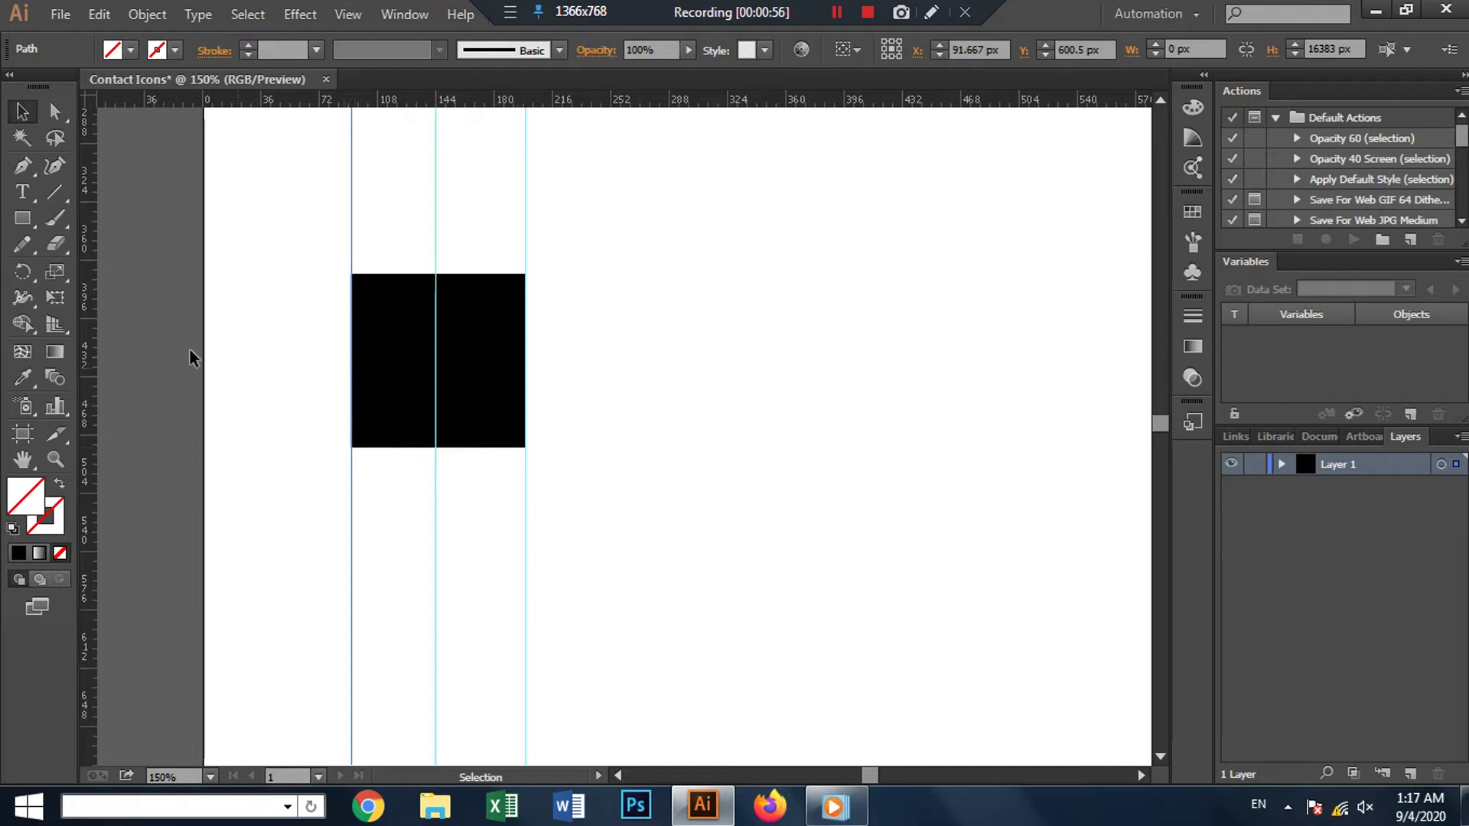
Step: Add two more vertical guides outside the square, one on each side
click(22, 166)
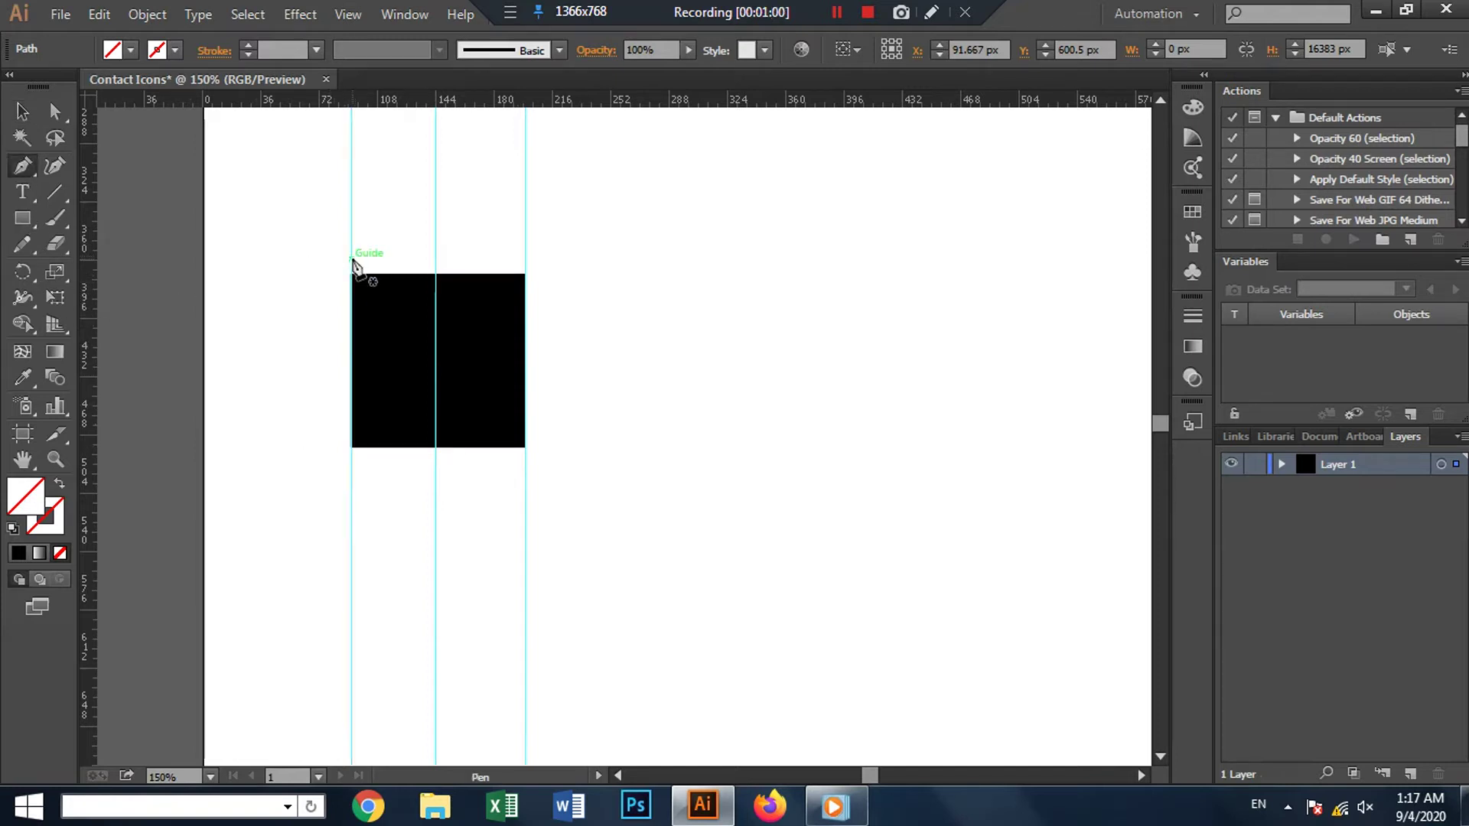
click(351, 258)
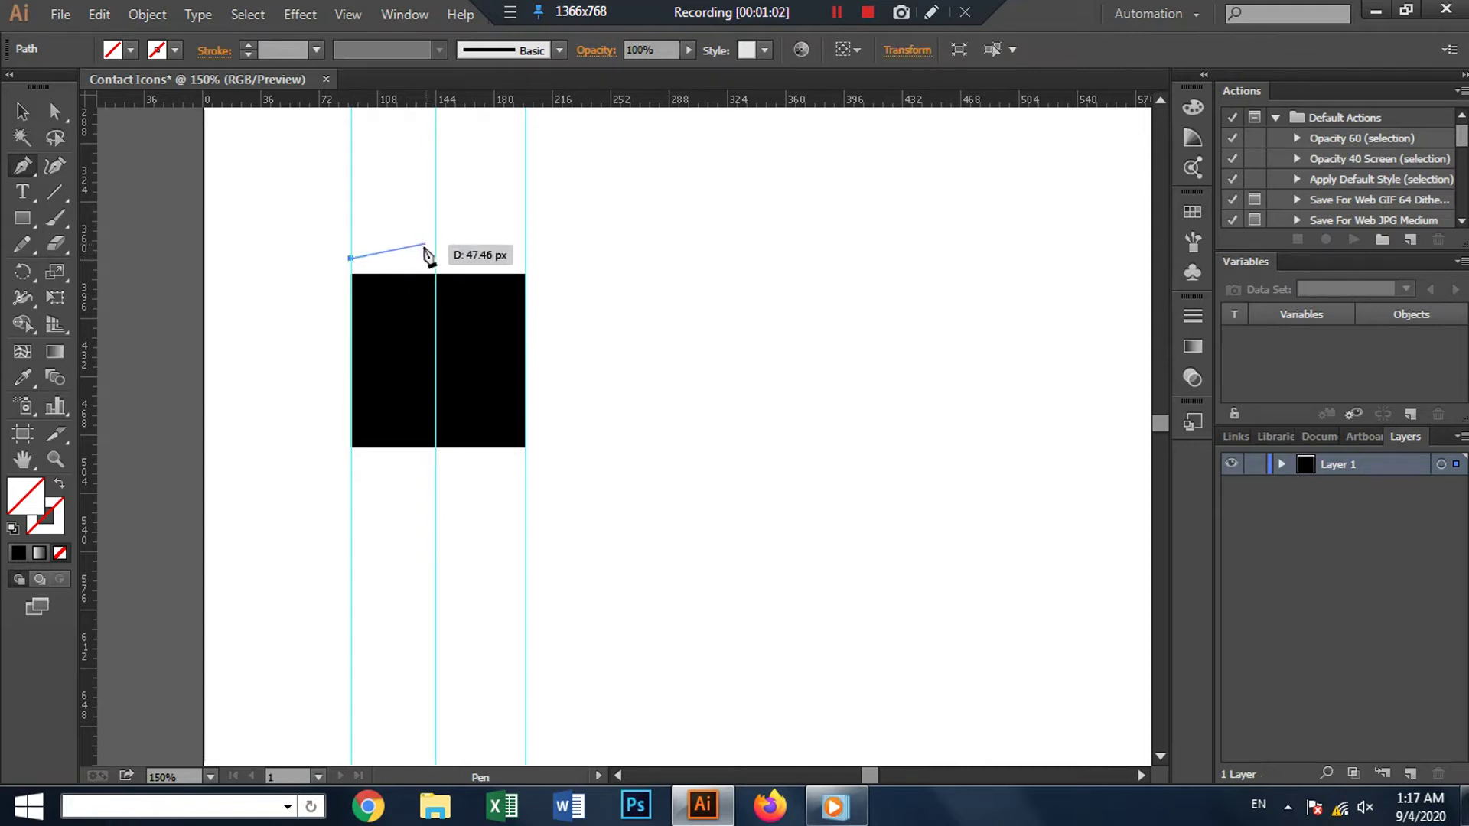
key(ctrl+z)
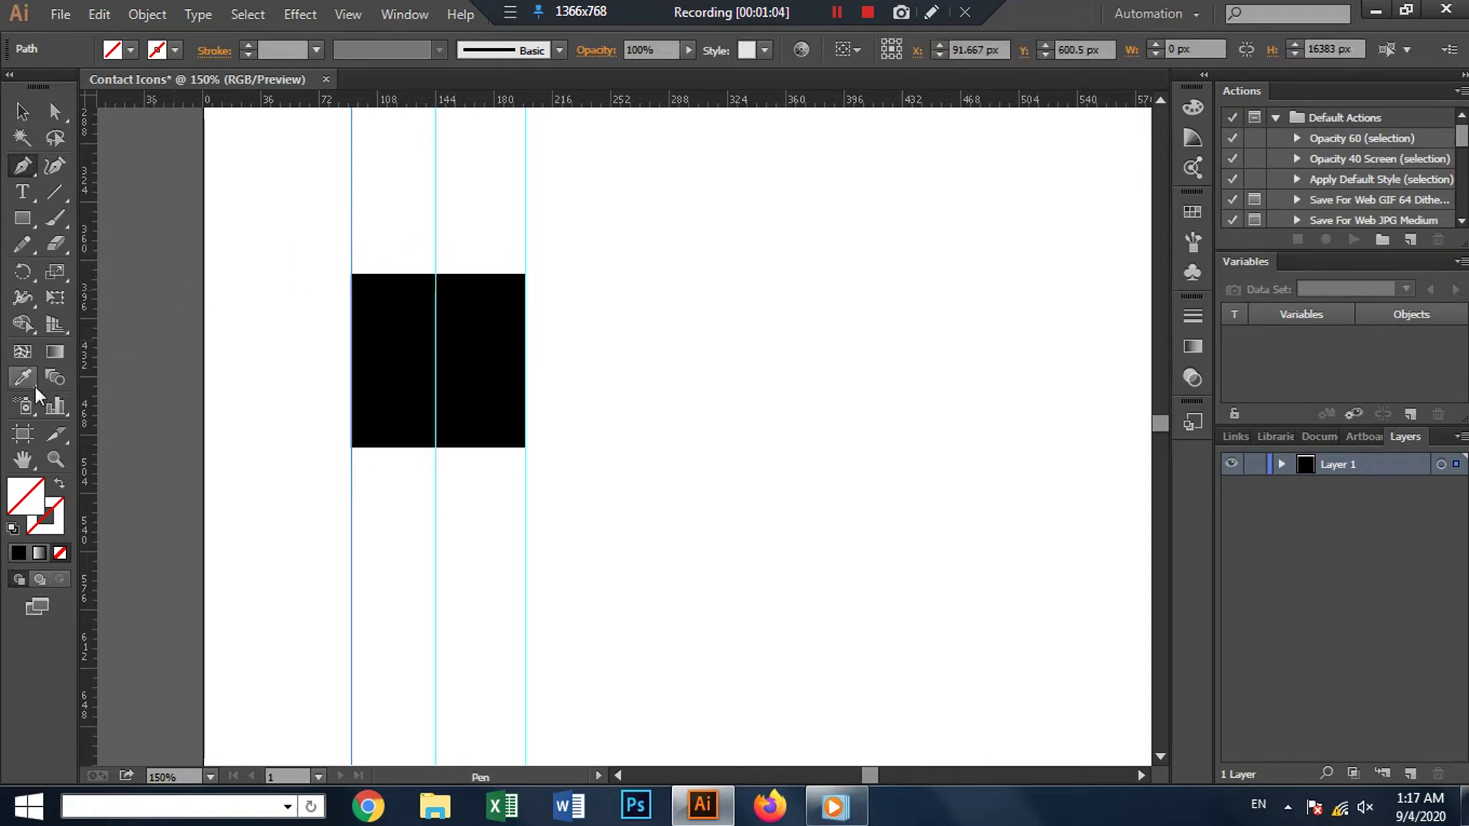
drag(90, 273, 300, 316)
drag(100, 349, 578, 408)
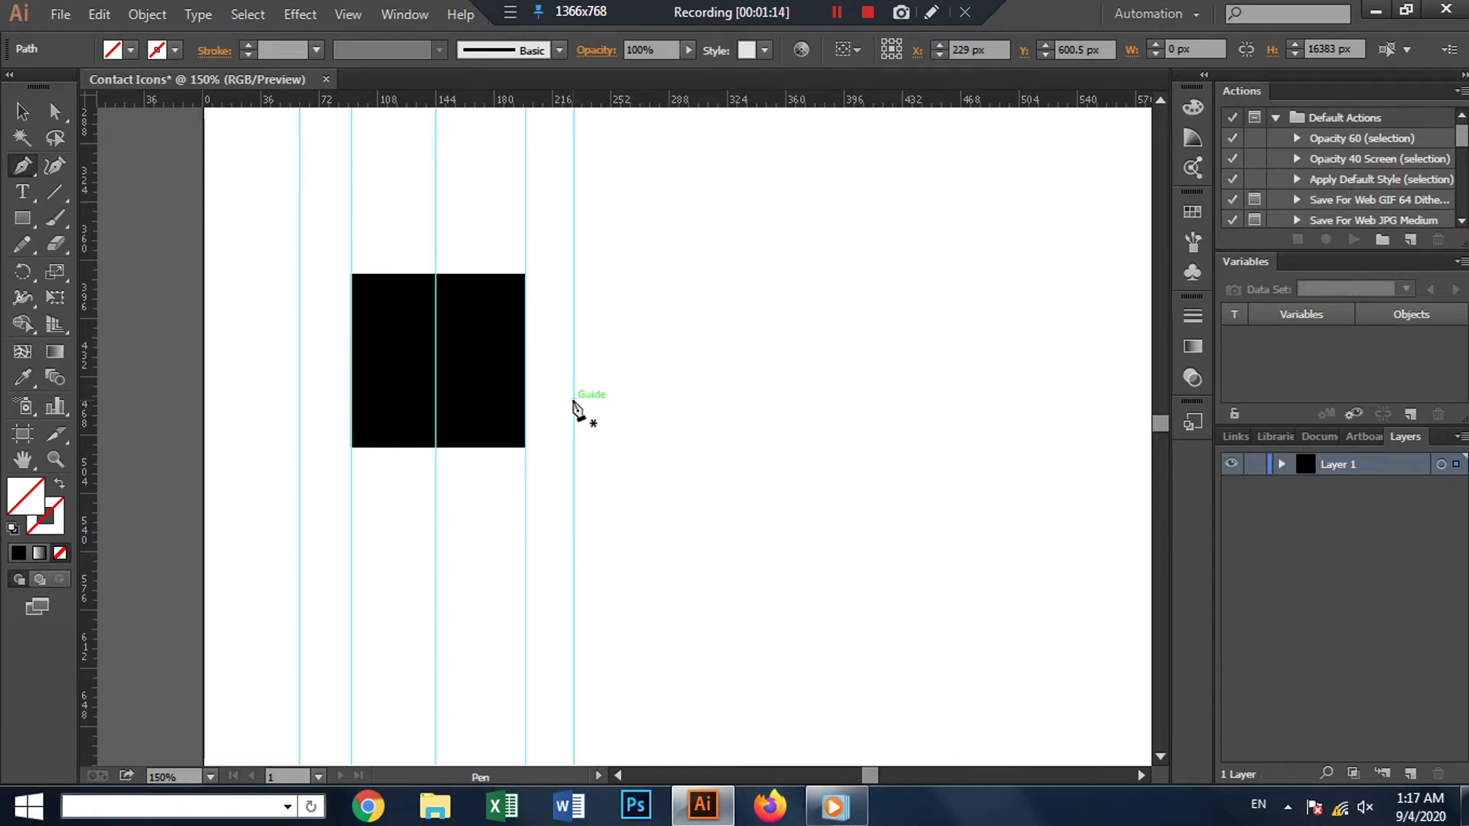
Step: Nudge the two outer guides slightly and shift the view so the square sits lower
scroll(552, 405, up, 1)
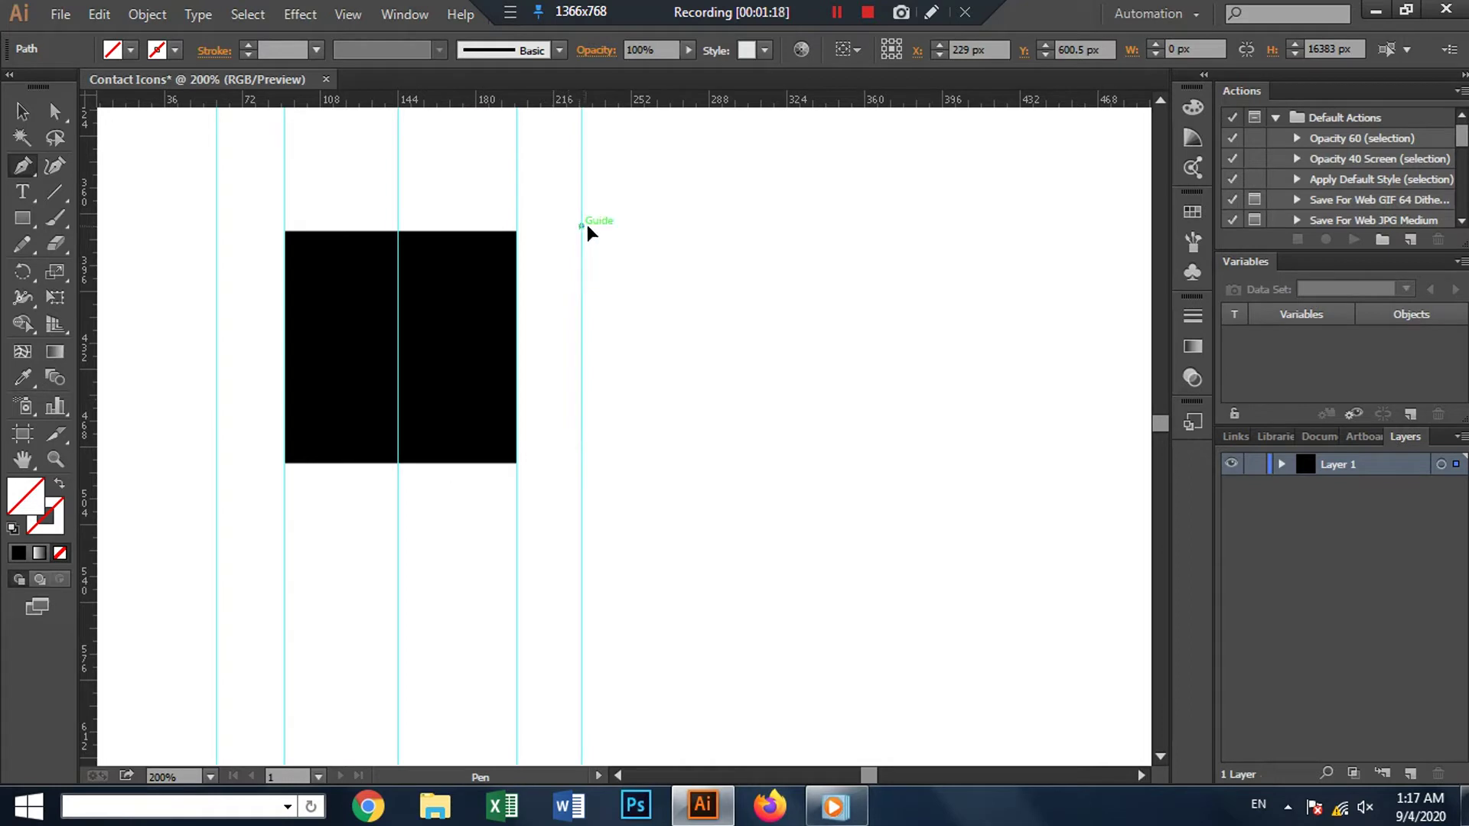
ctrl+click(583, 230)
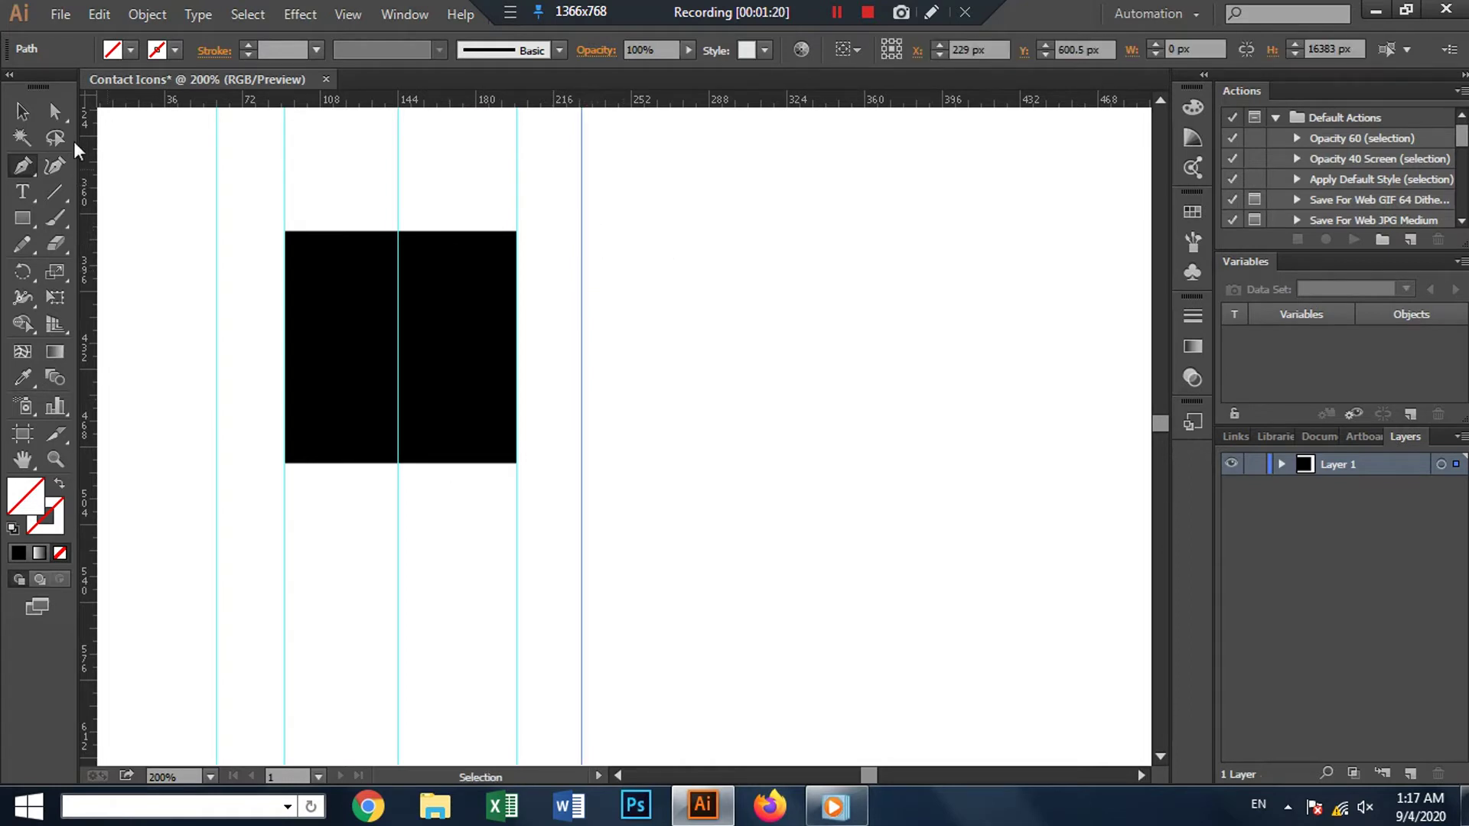
key(v)
drag(583, 228, 587, 228)
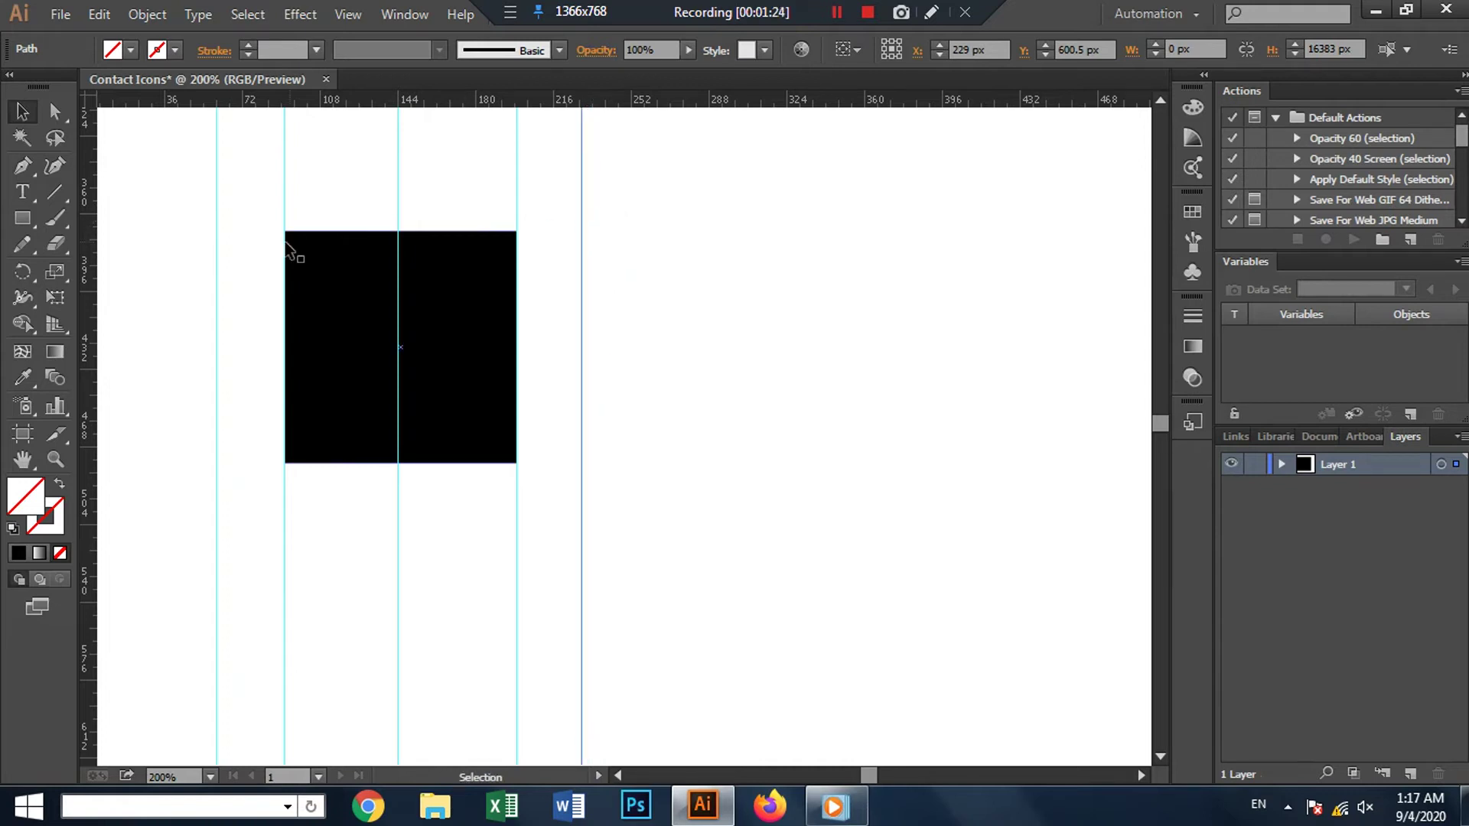
drag(218, 246, 219, 246)
click(220, 251)
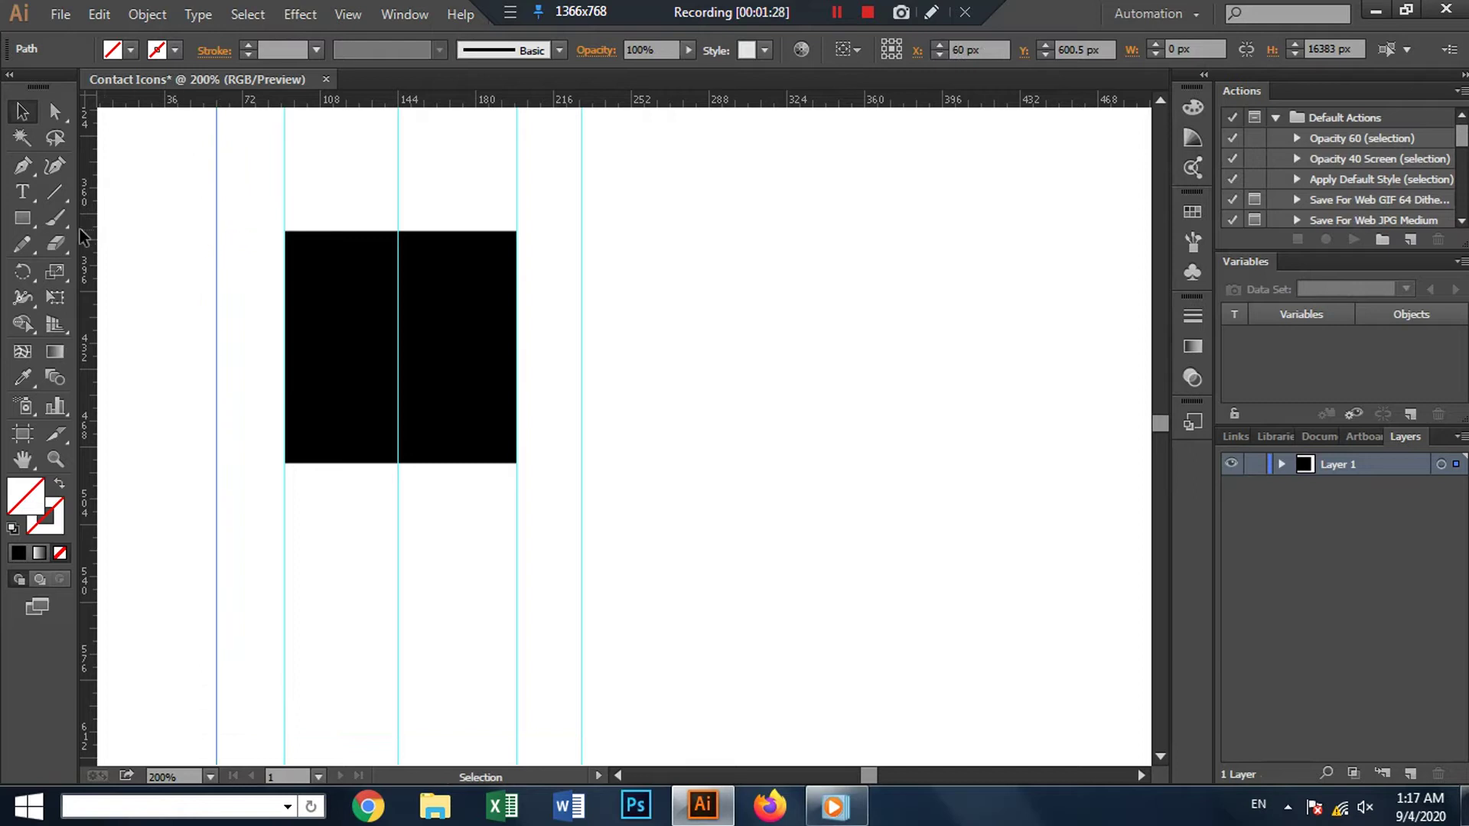
drag(283, 199, 284, 310)
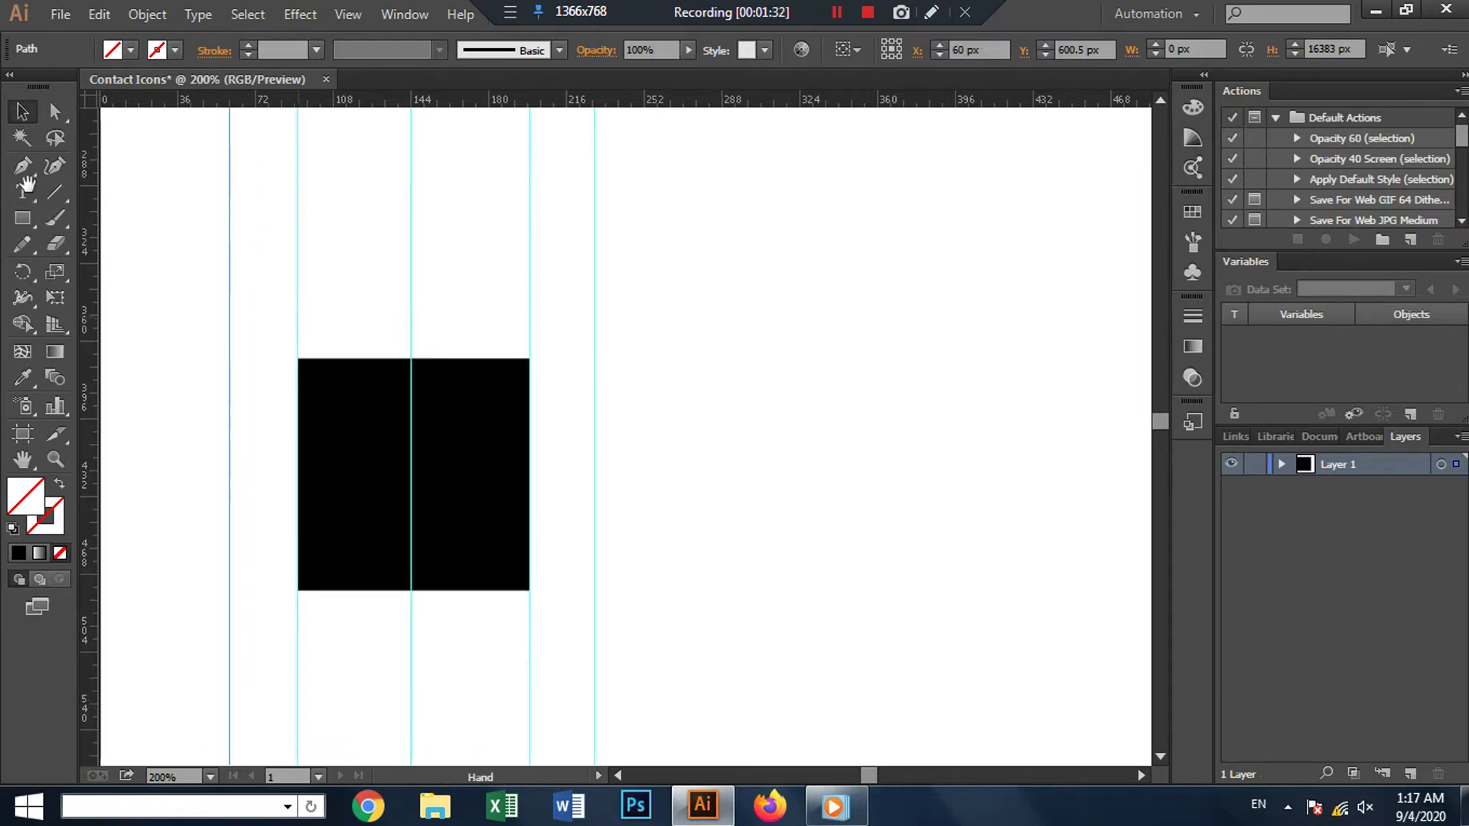
click(22, 192)
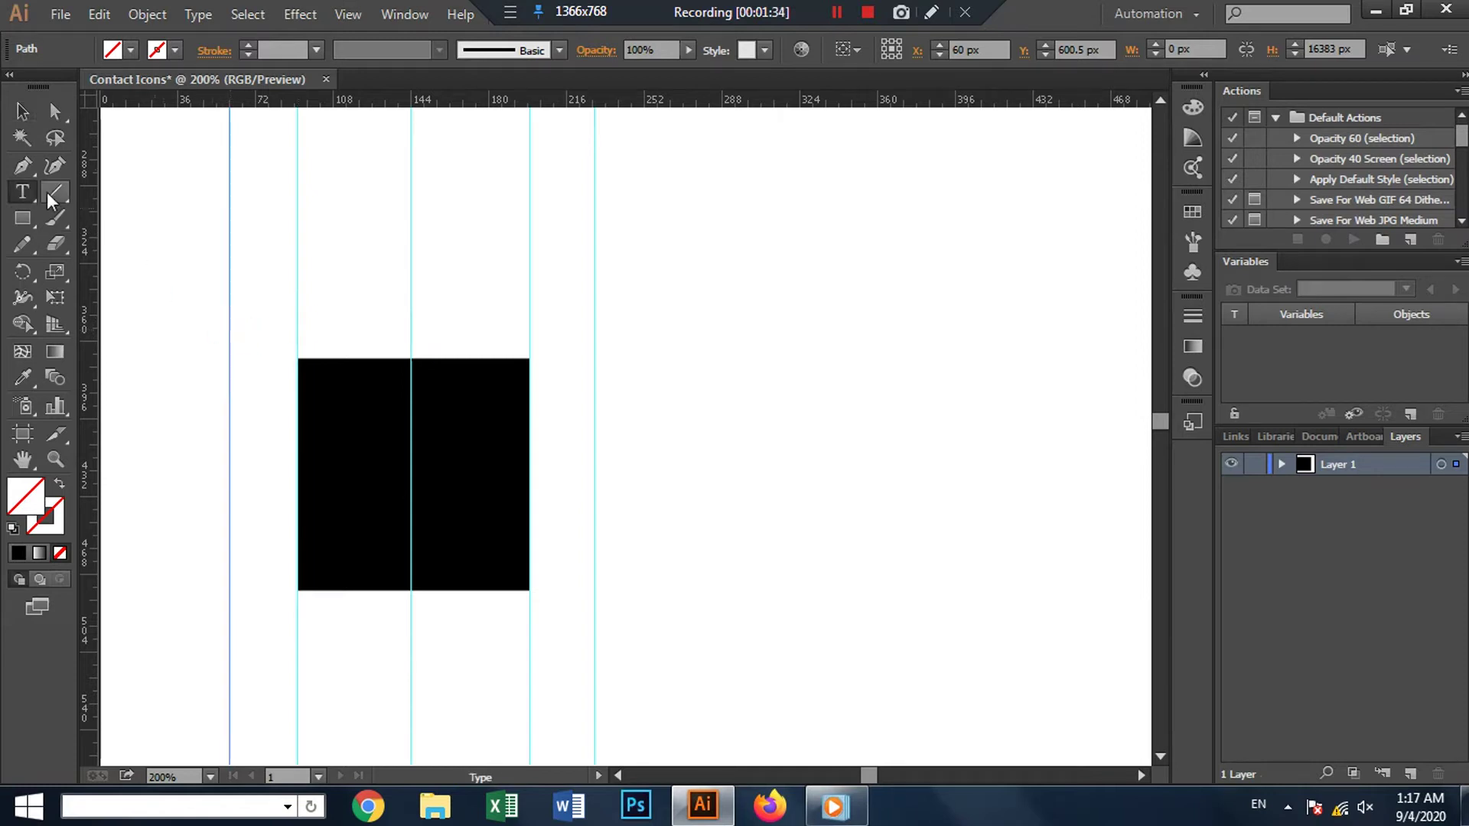
Step: Pen a closed six-point chevron roof between the outer guides, with inner and outer peaks above centre
click(23, 165)
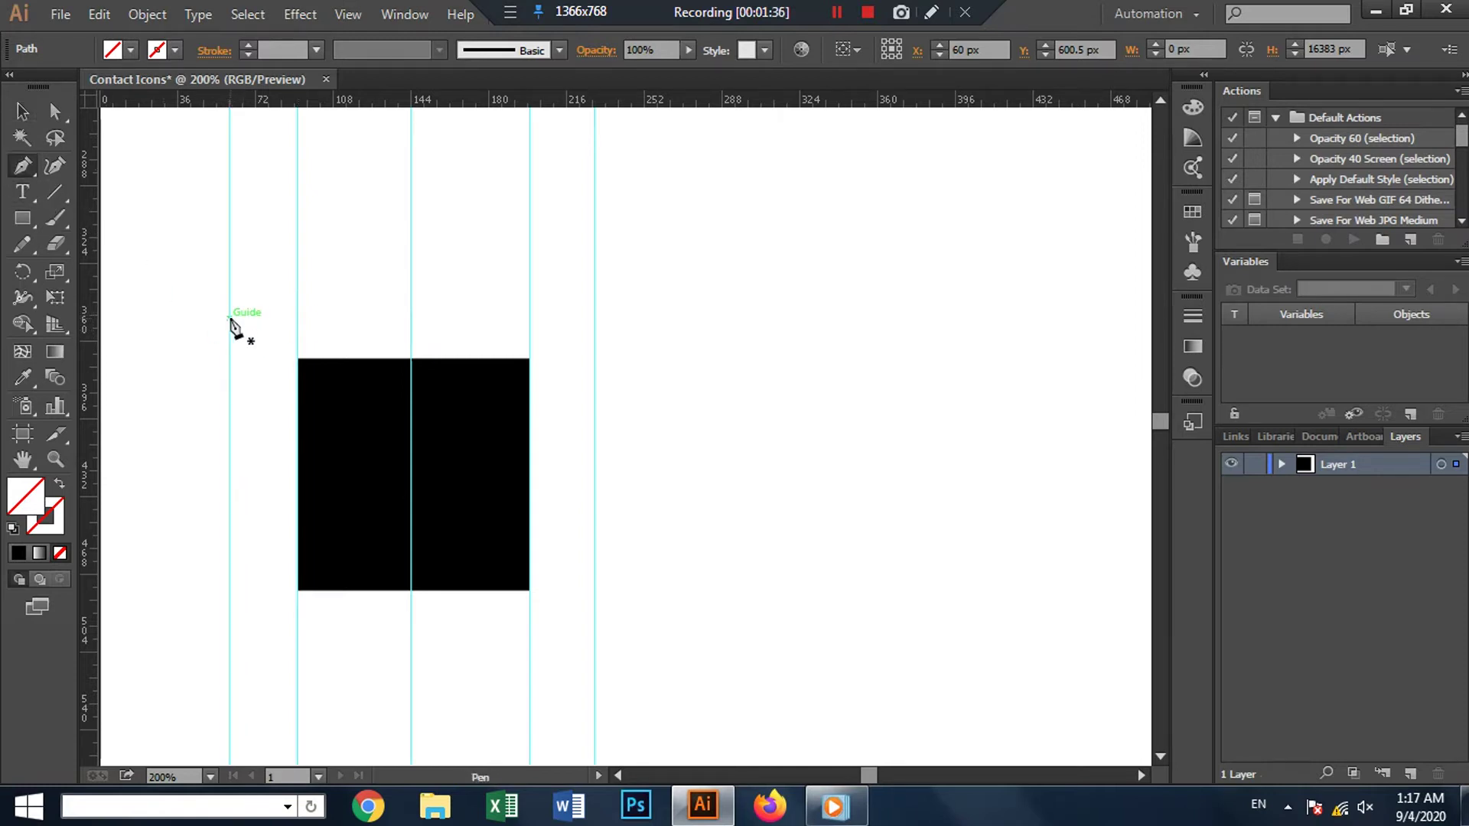
click(228, 317)
click(297, 317)
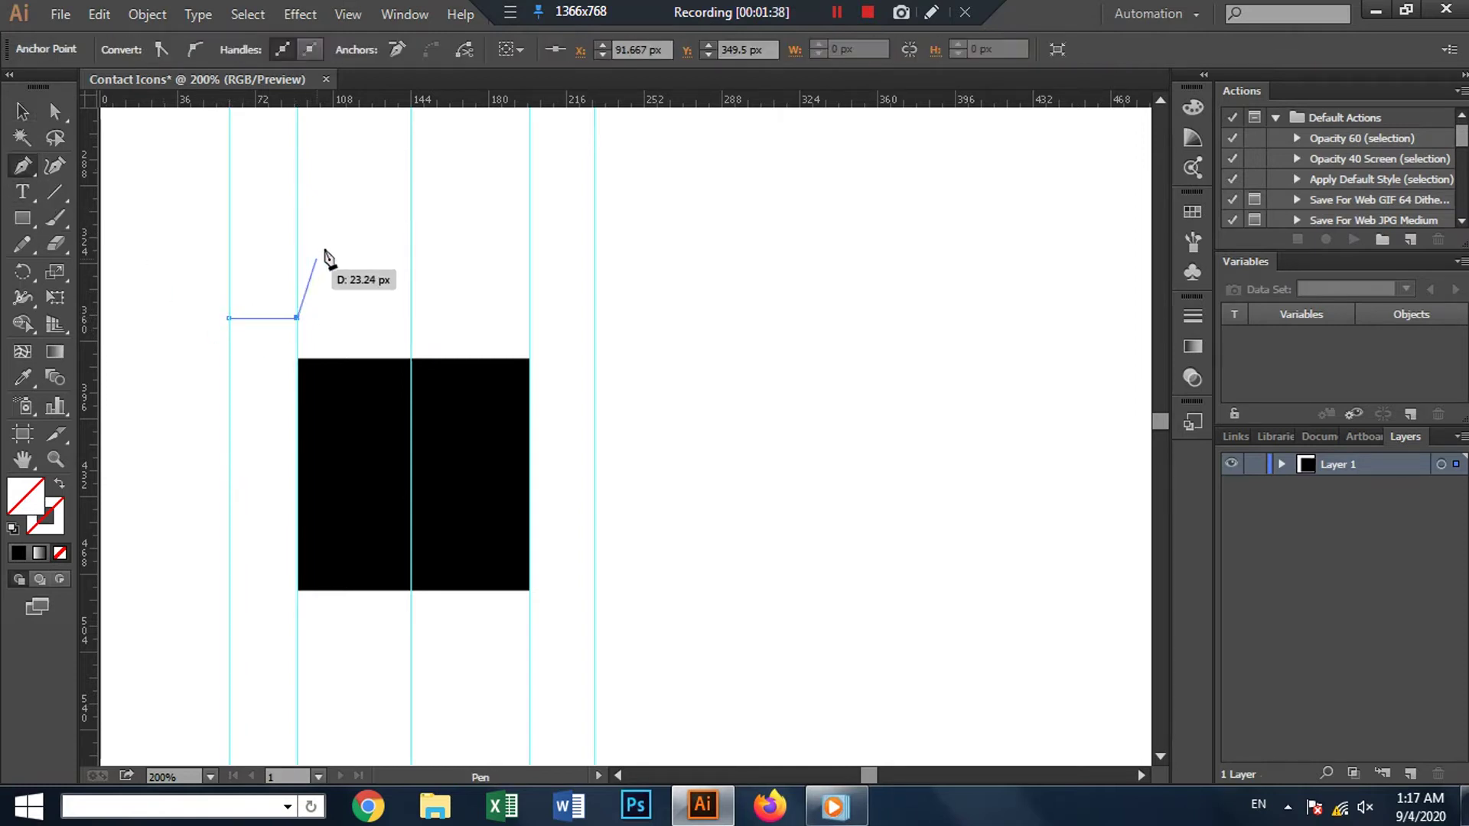
click(408, 205)
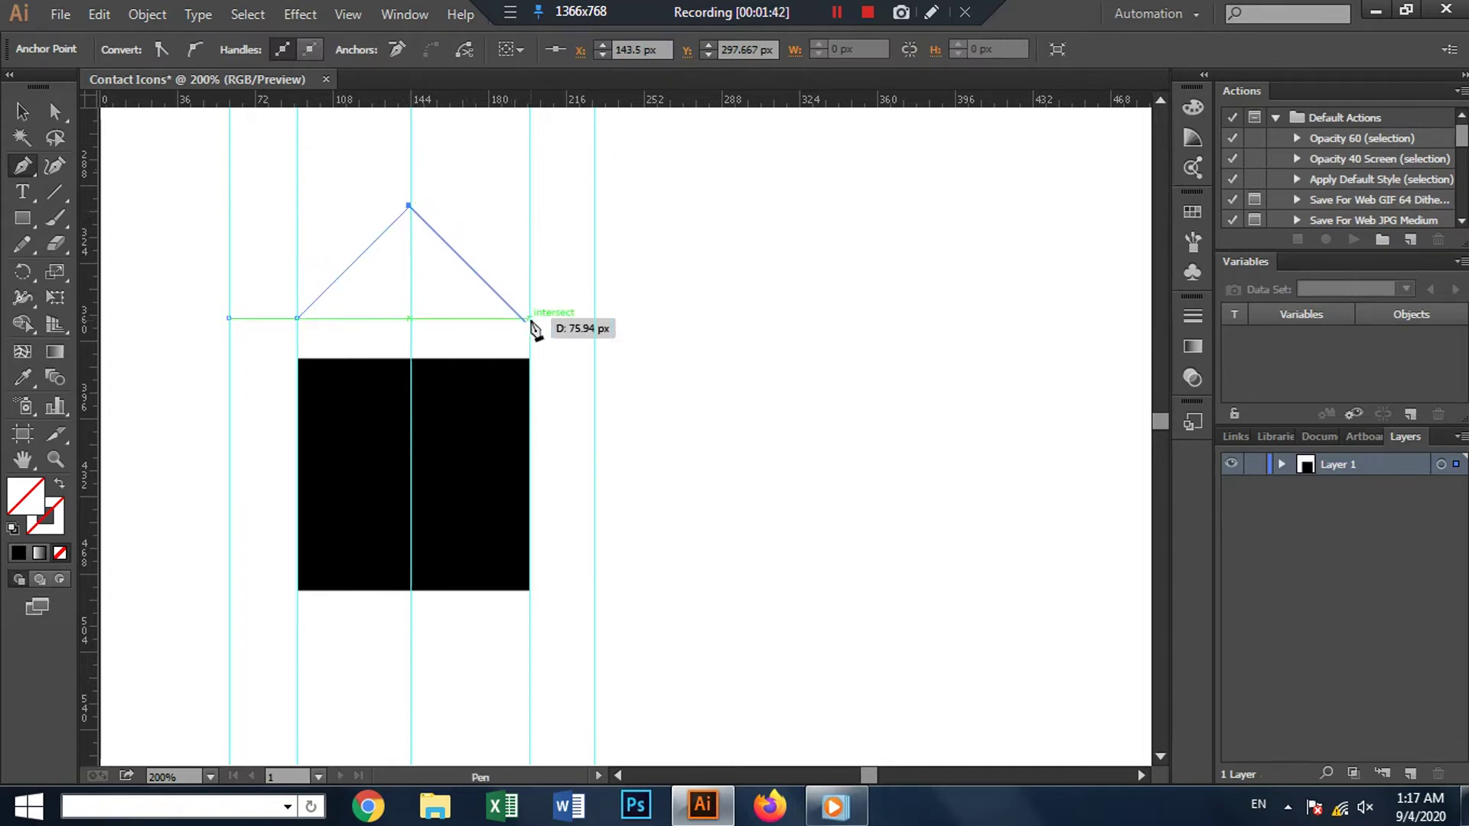
click(526, 321)
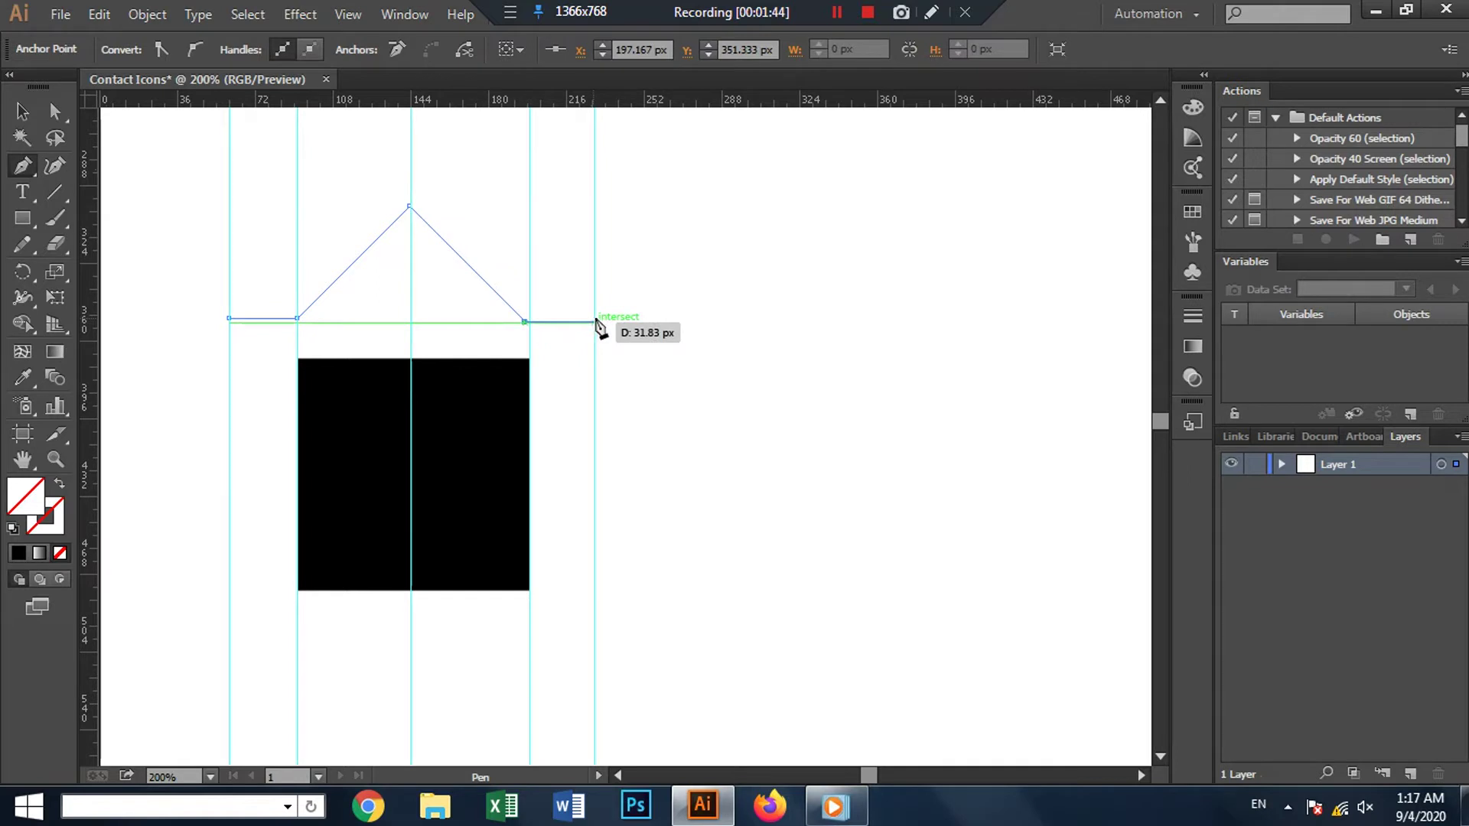
click(594, 321)
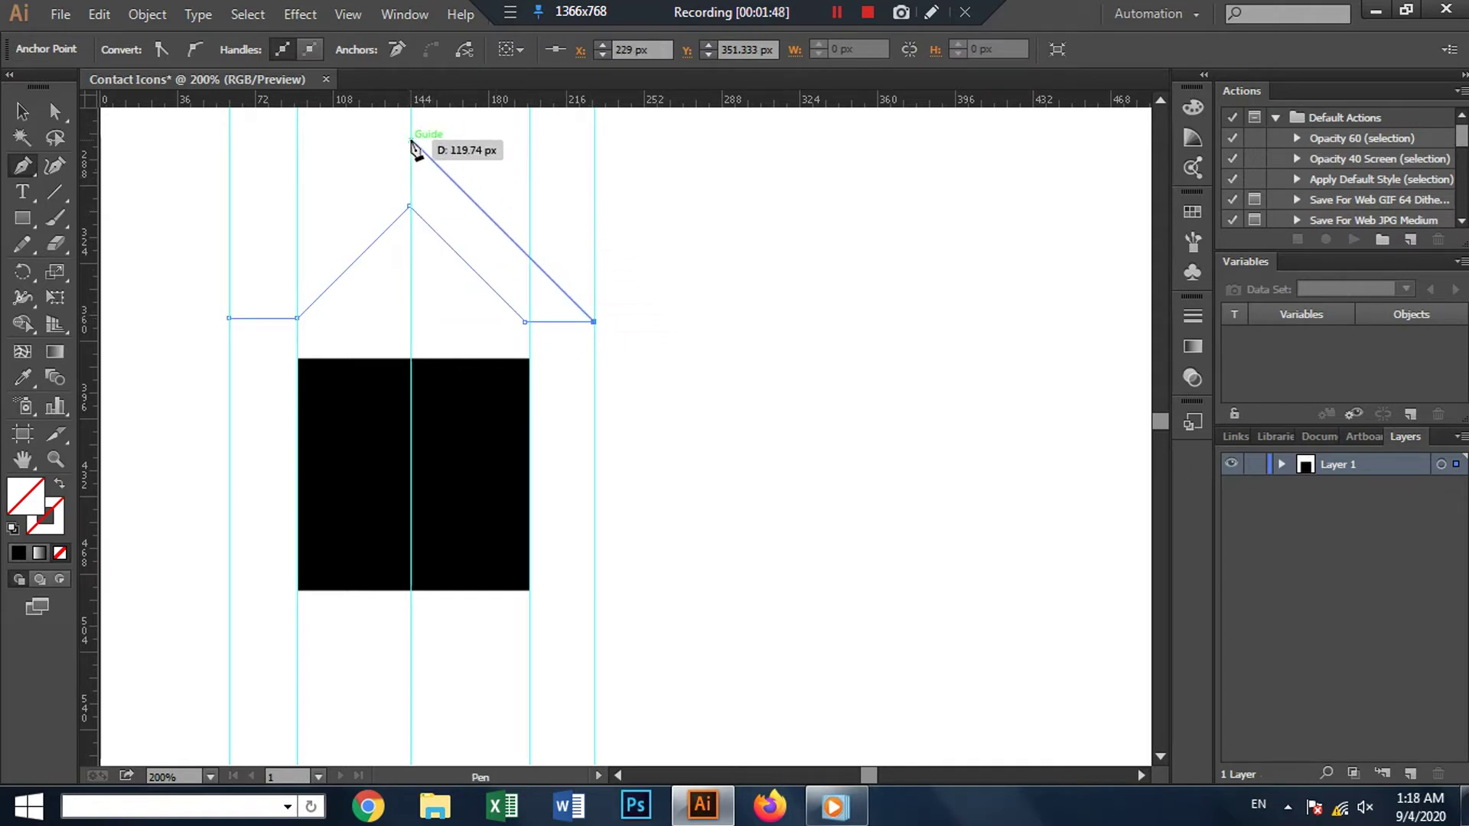
click(410, 139)
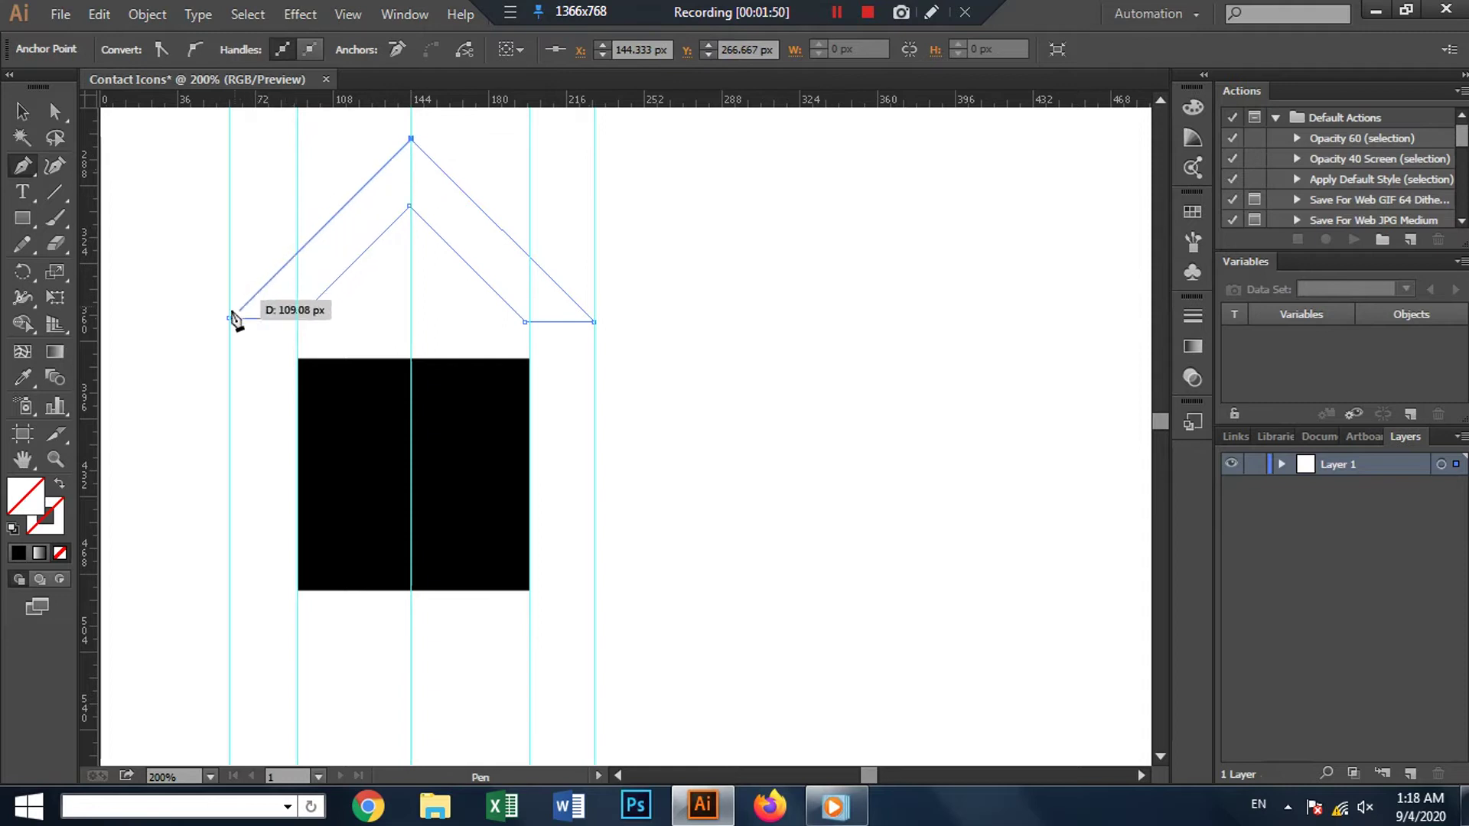
click(228, 319)
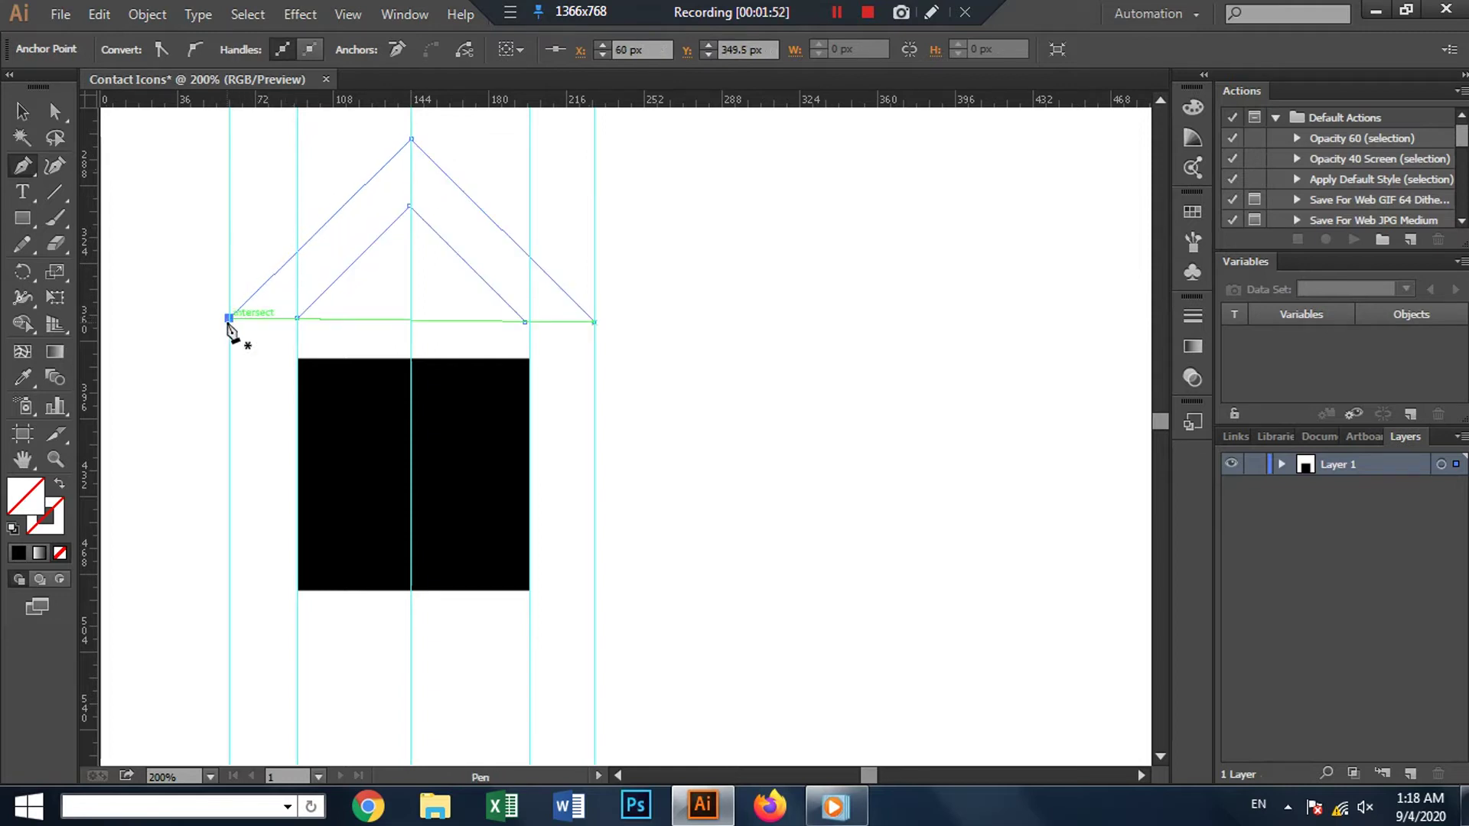
Step: End the roof path and select the roof outline
key(y)
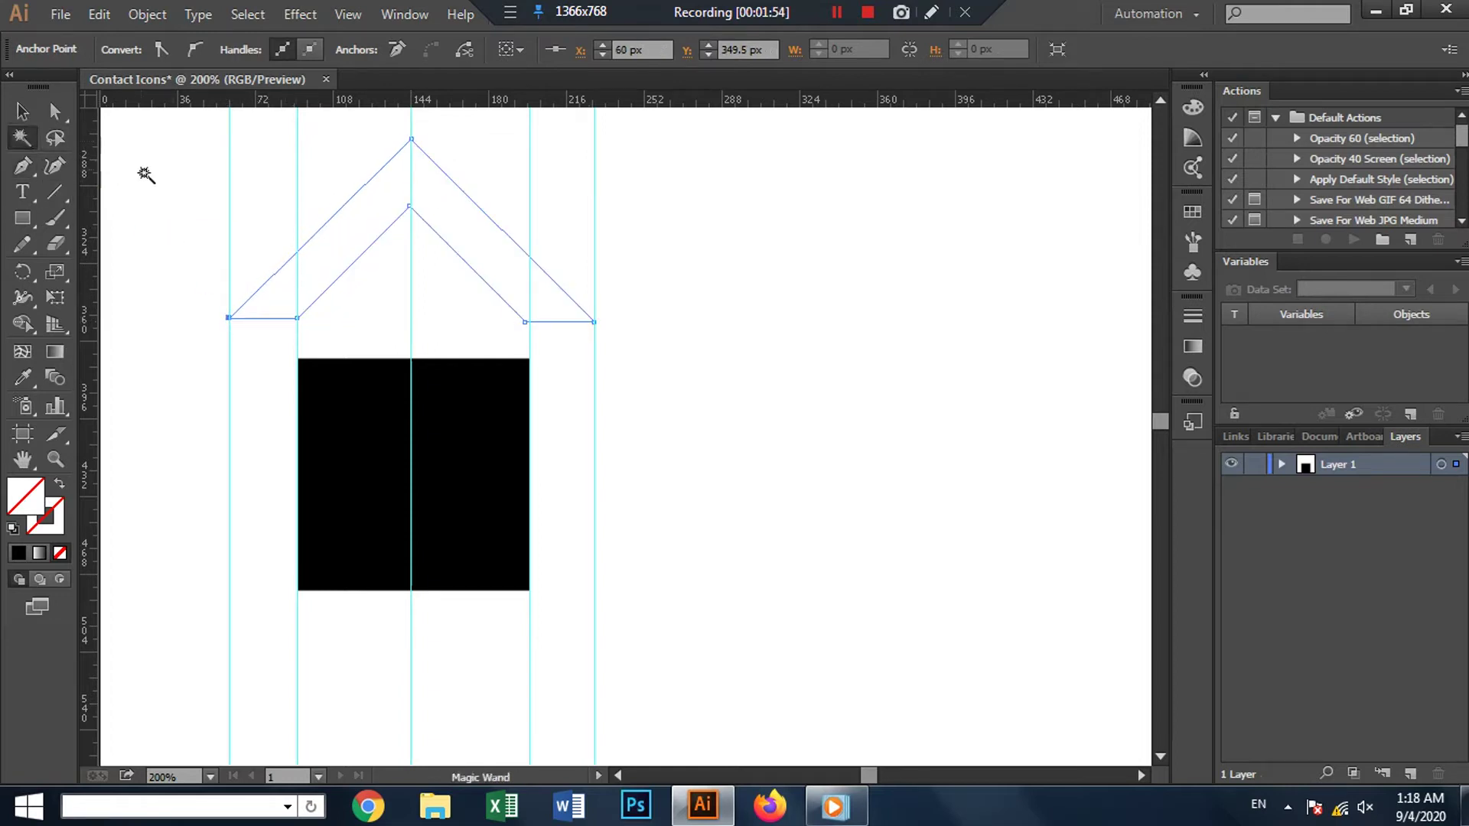
click(143, 170)
click(22, 111)
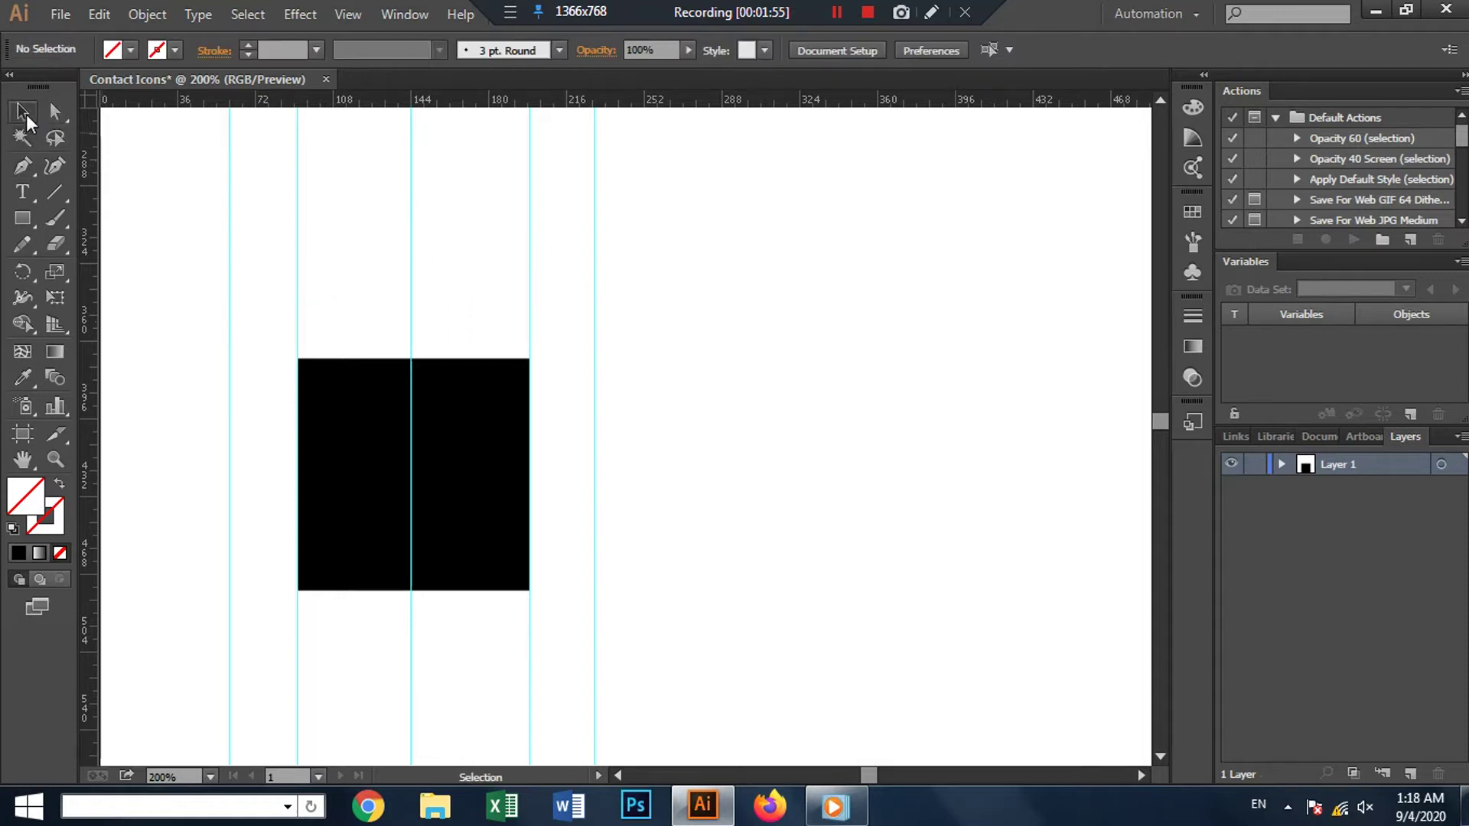
click(375, 243)
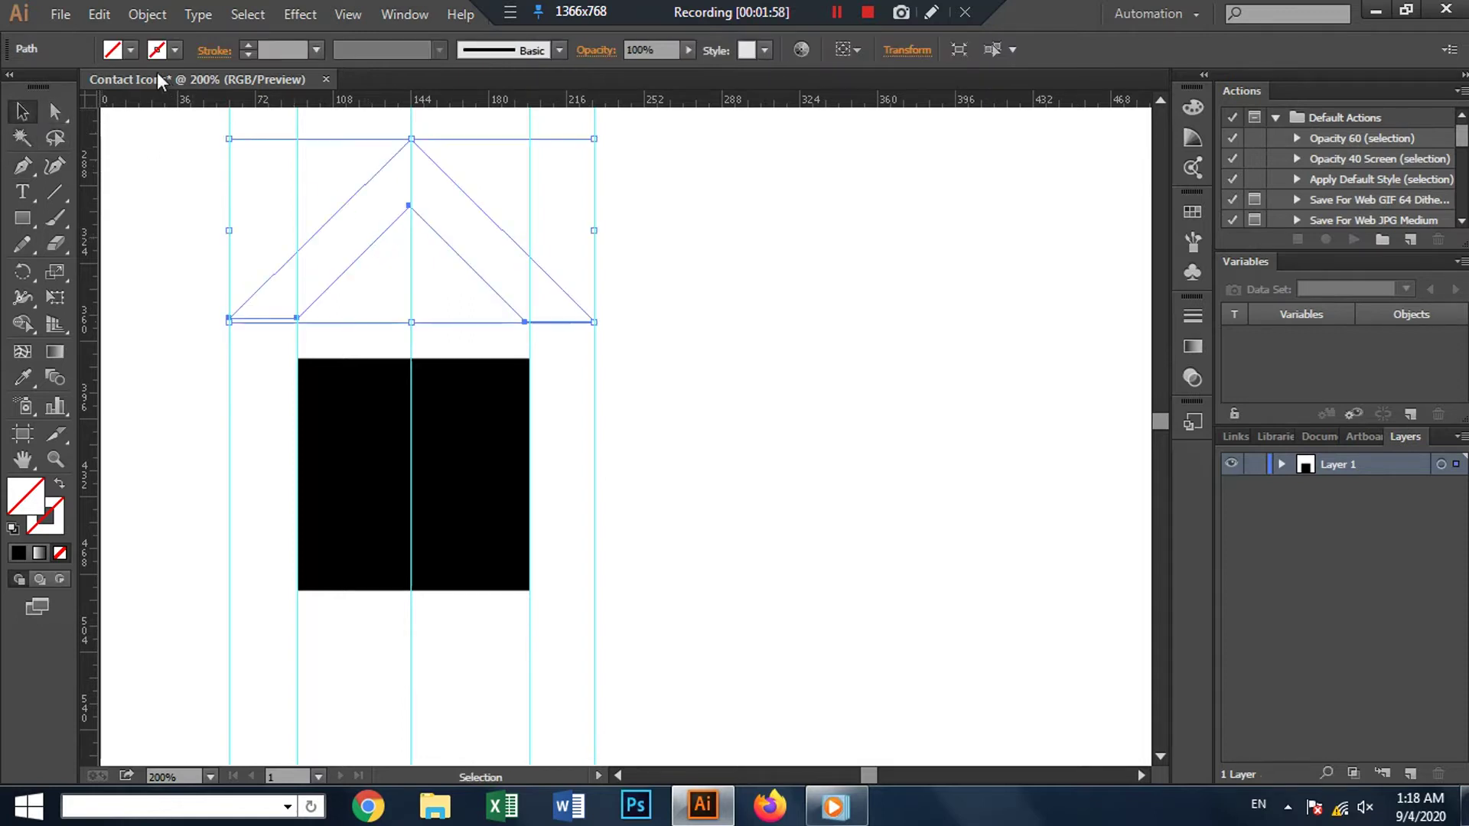
Step: Fill the roof with red
click(131, 51)
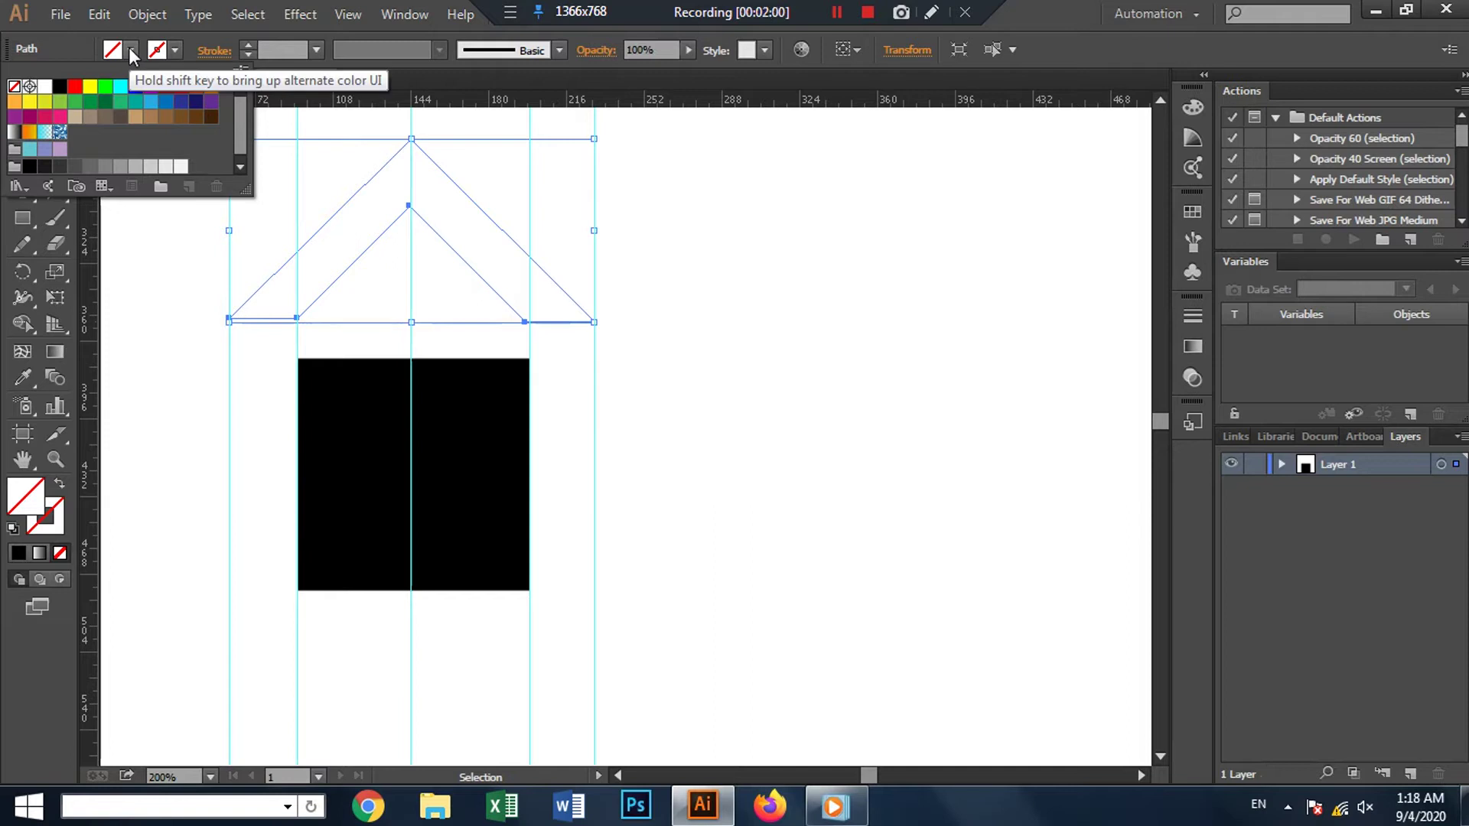
click(75, 85)
click(632, 414)
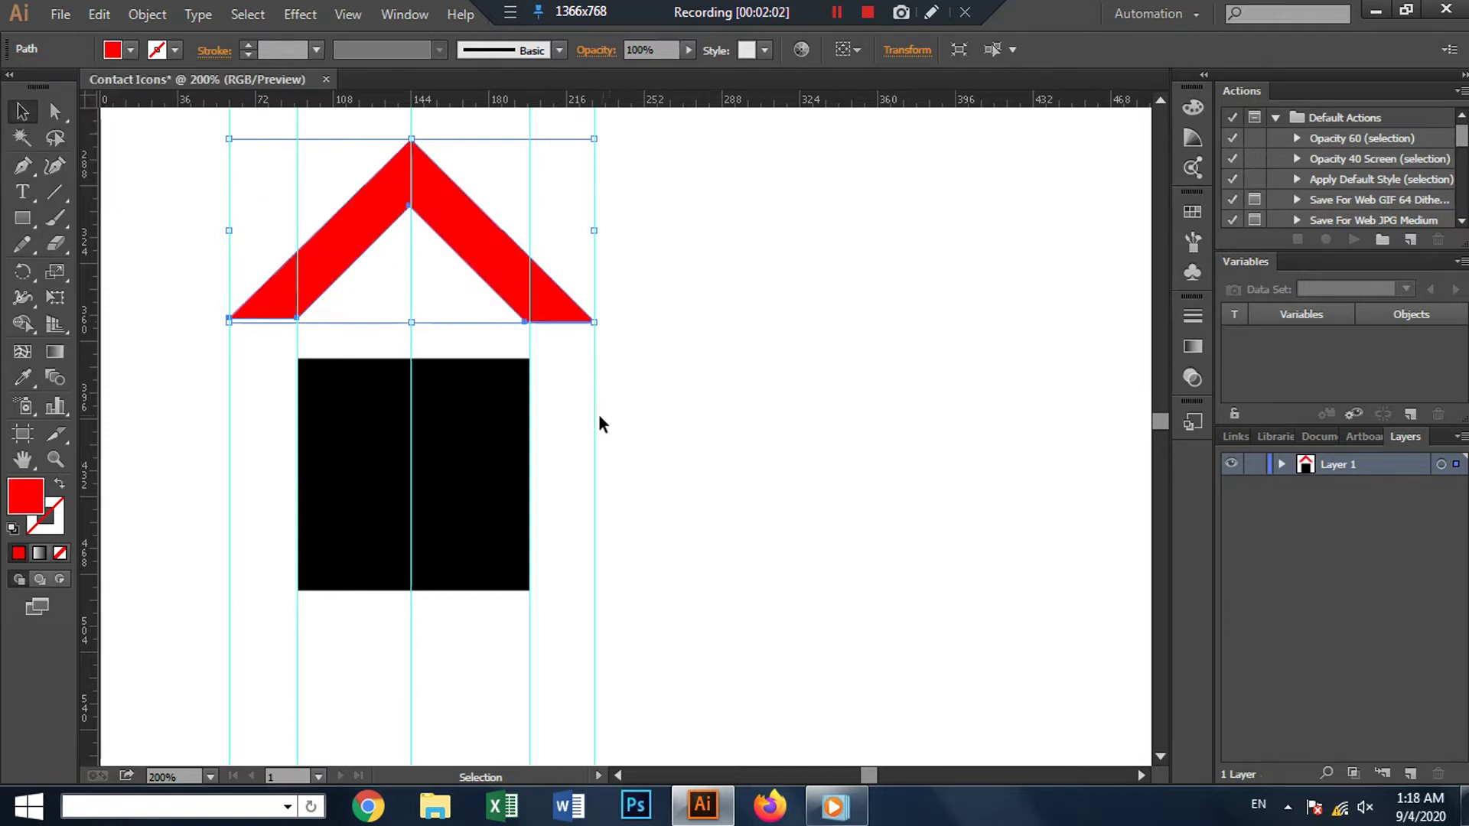
click(594, 416)
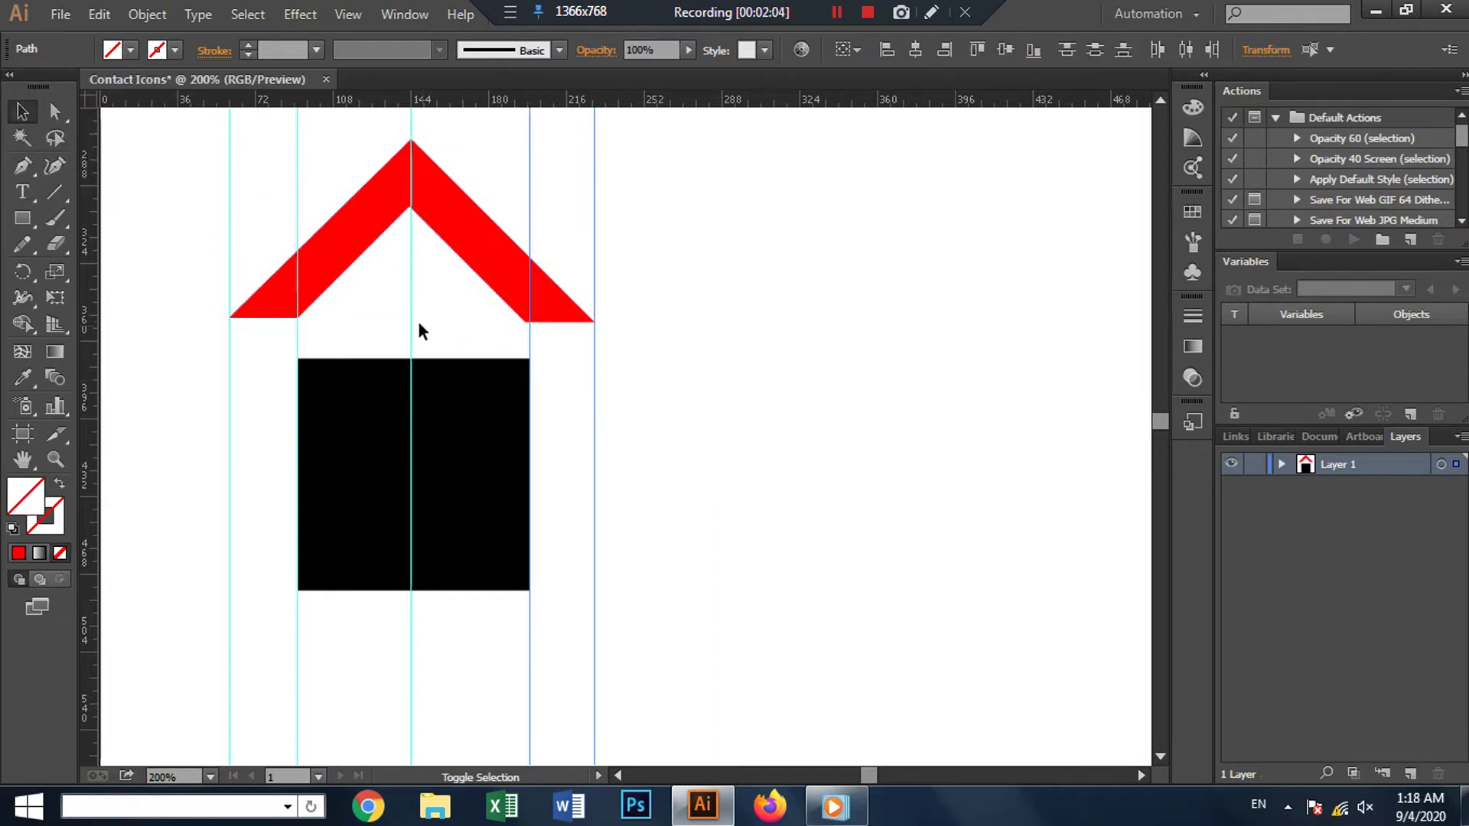
Step: Delete the remaining guides and move the red roof down onto the black square
shift+click(298, 334)
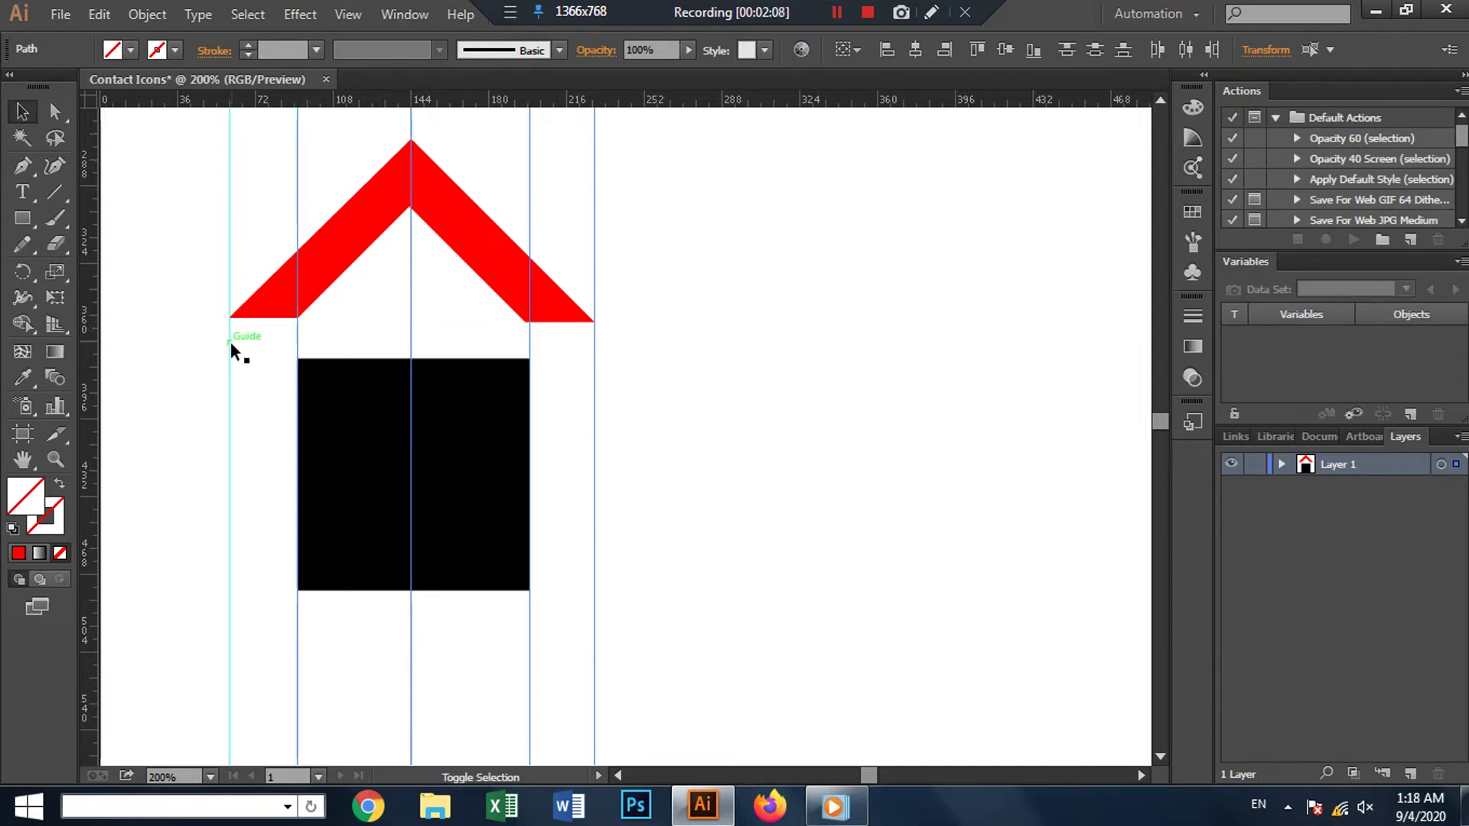
key(Delete)
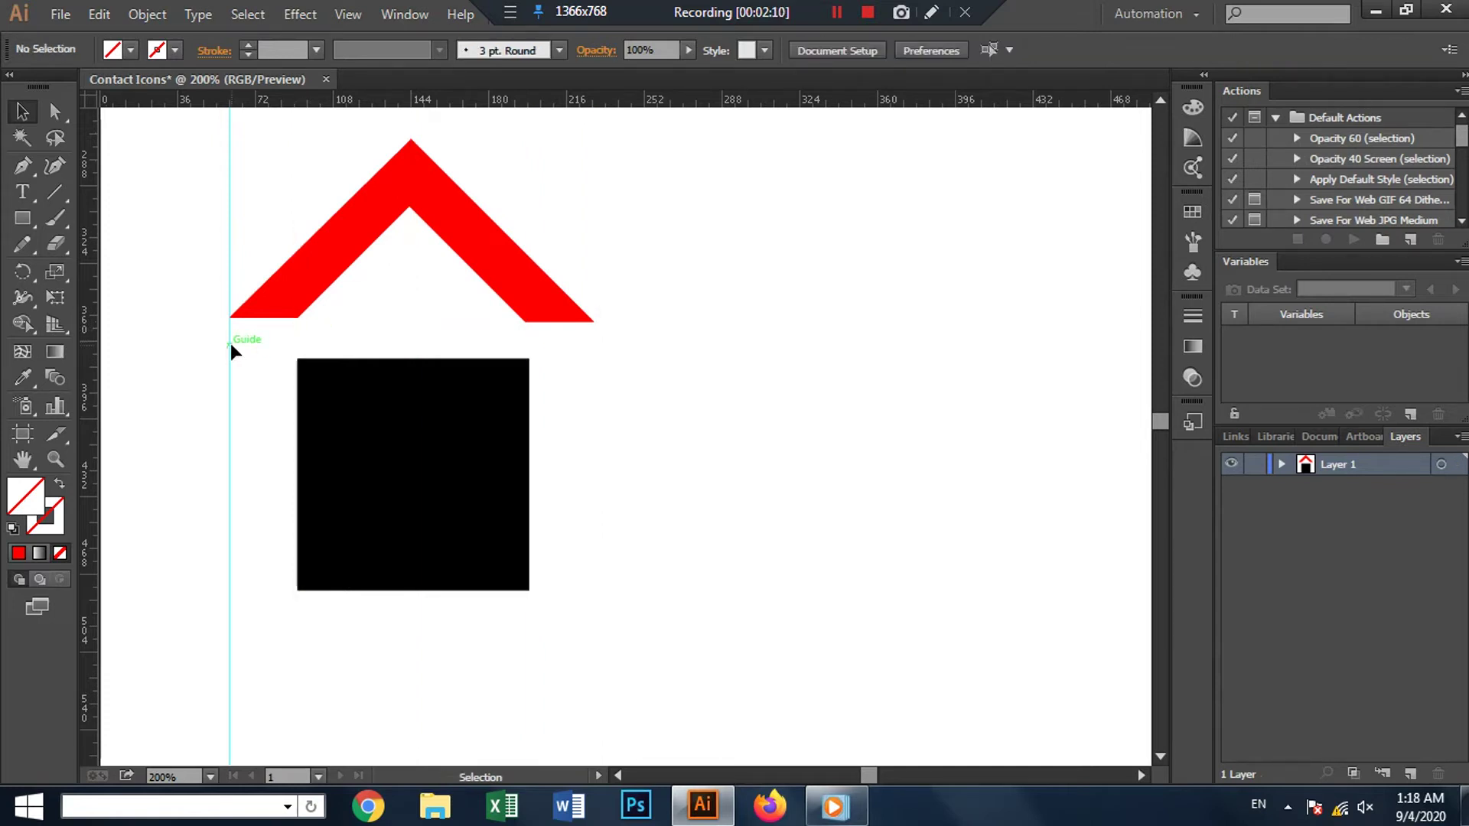
click(230, 350)
key(Delete)
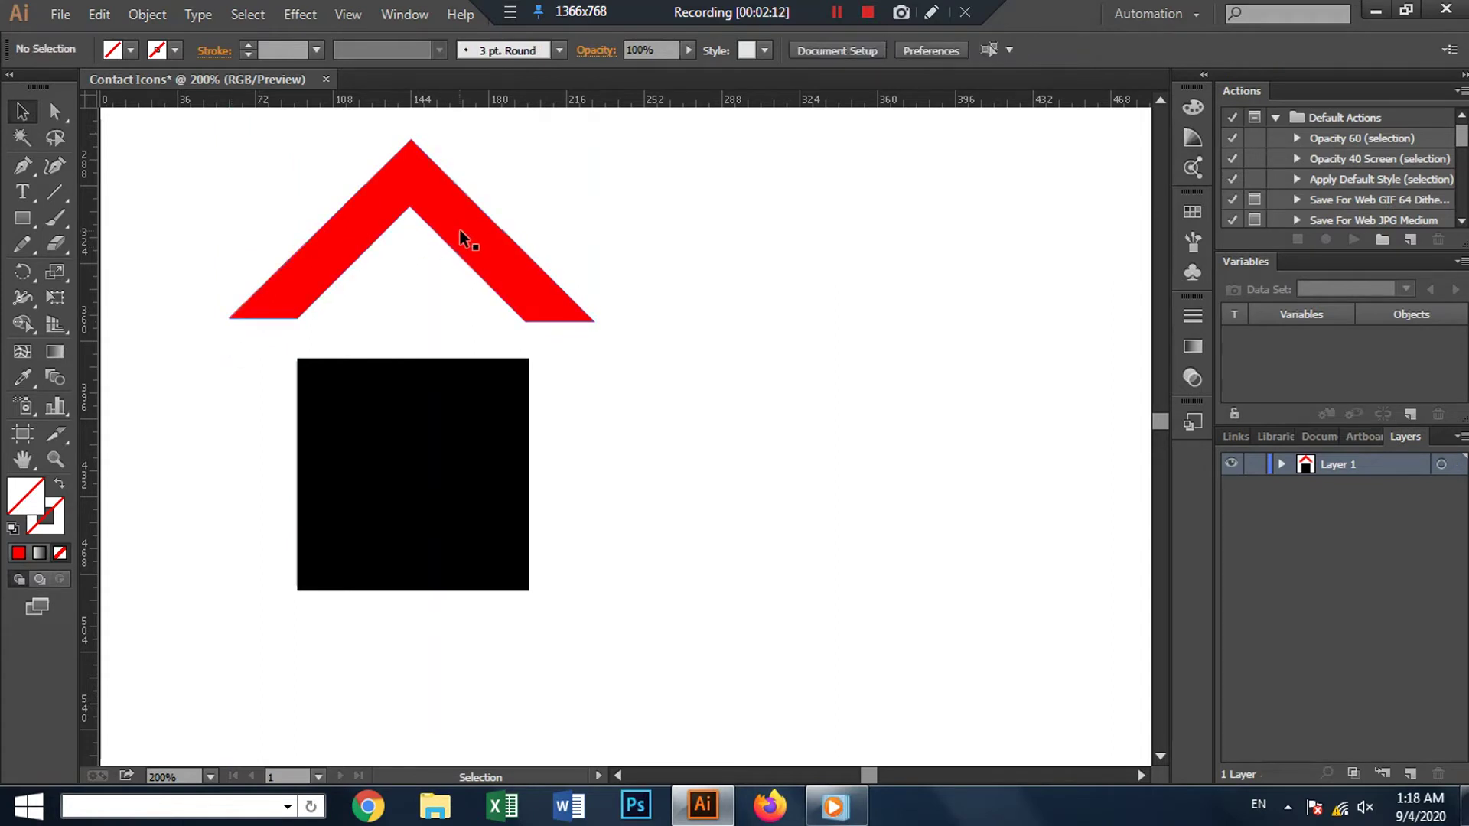
drag(459, 232, 461, 384)
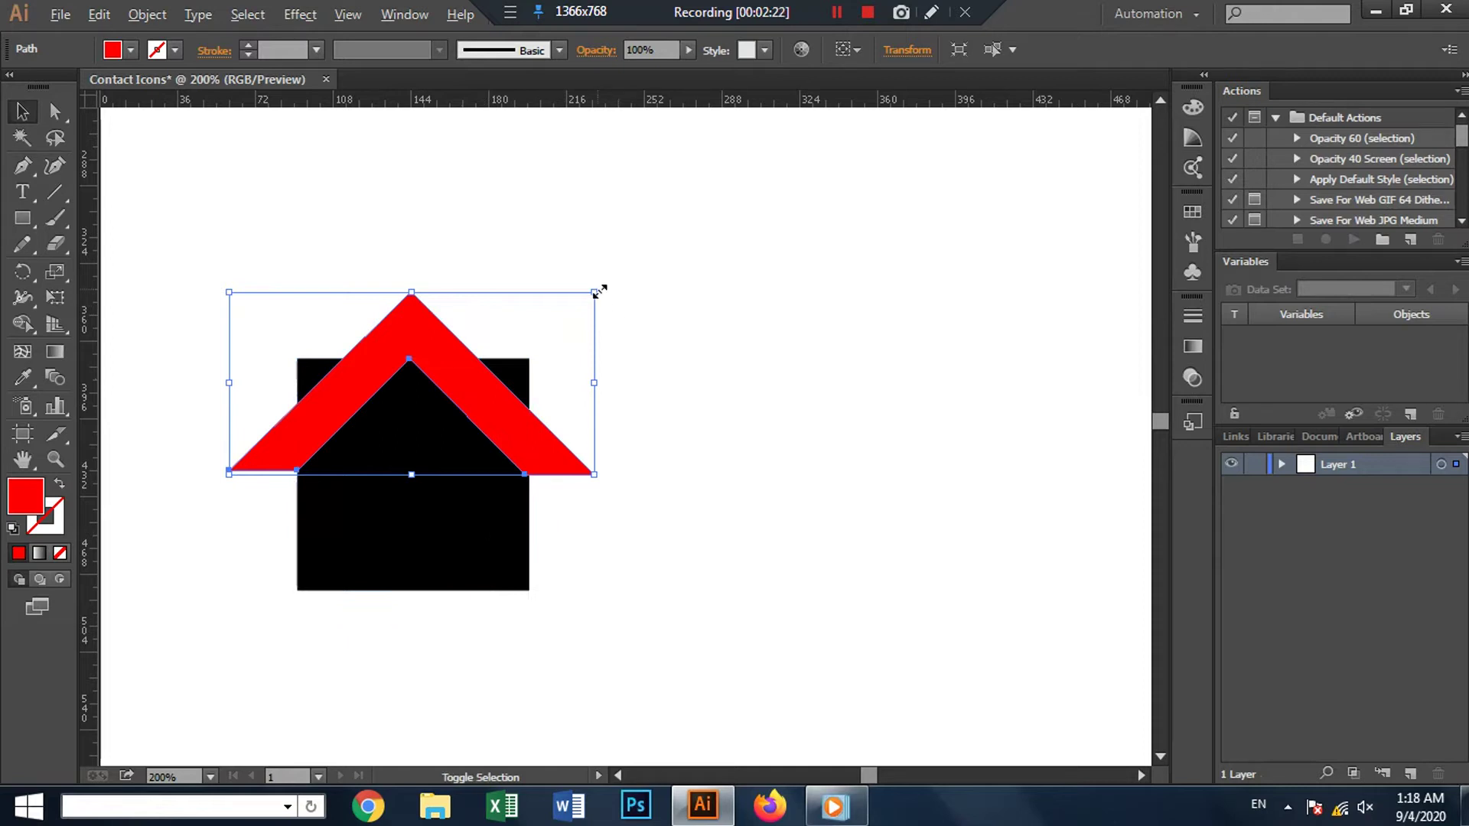
Step: Nudge the roof up and adjust its width to 171 px
click(539, 446)
drag(534, 433, 535, 426)
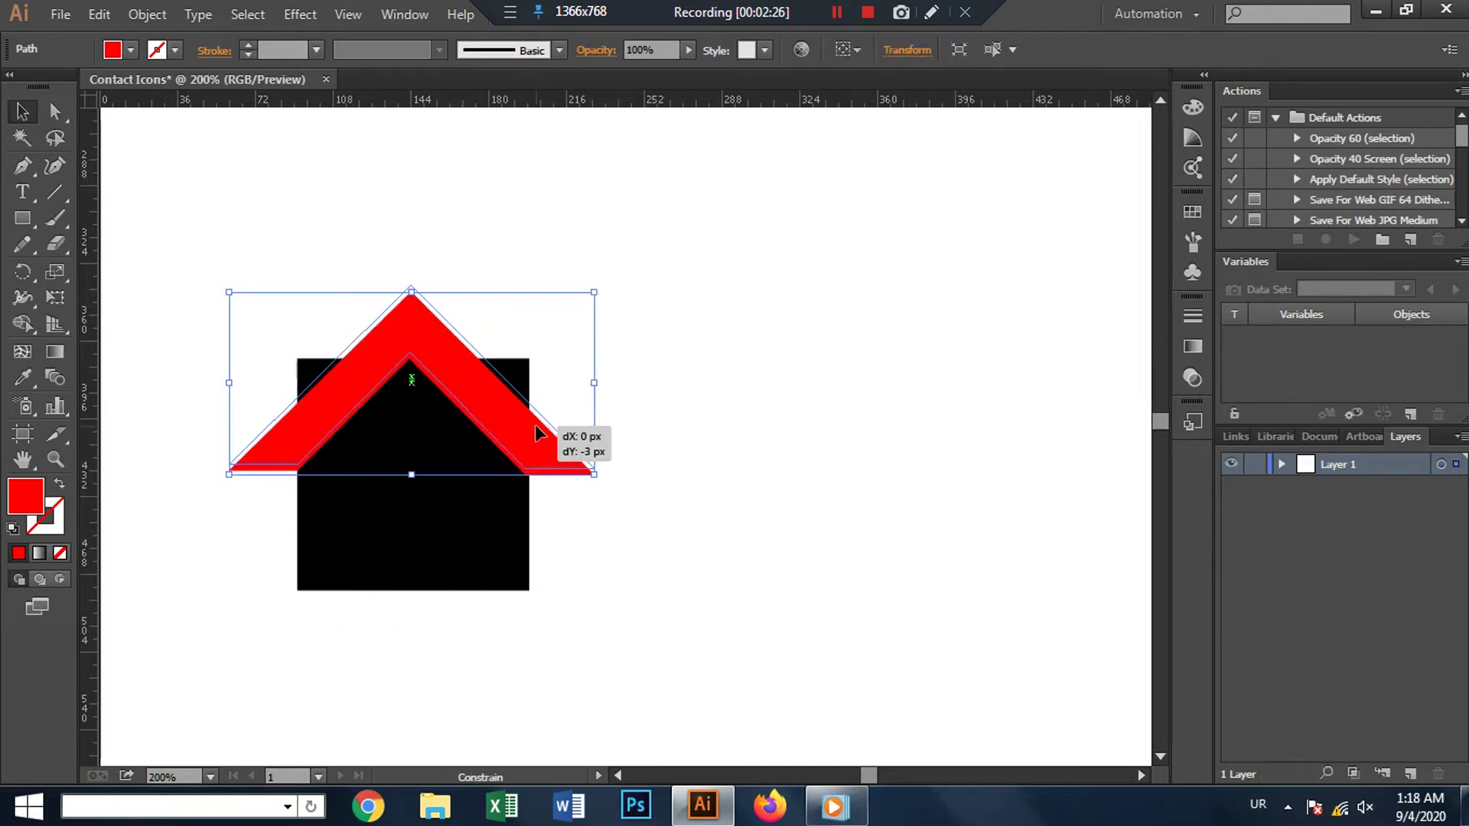
shift+click(497, 413)
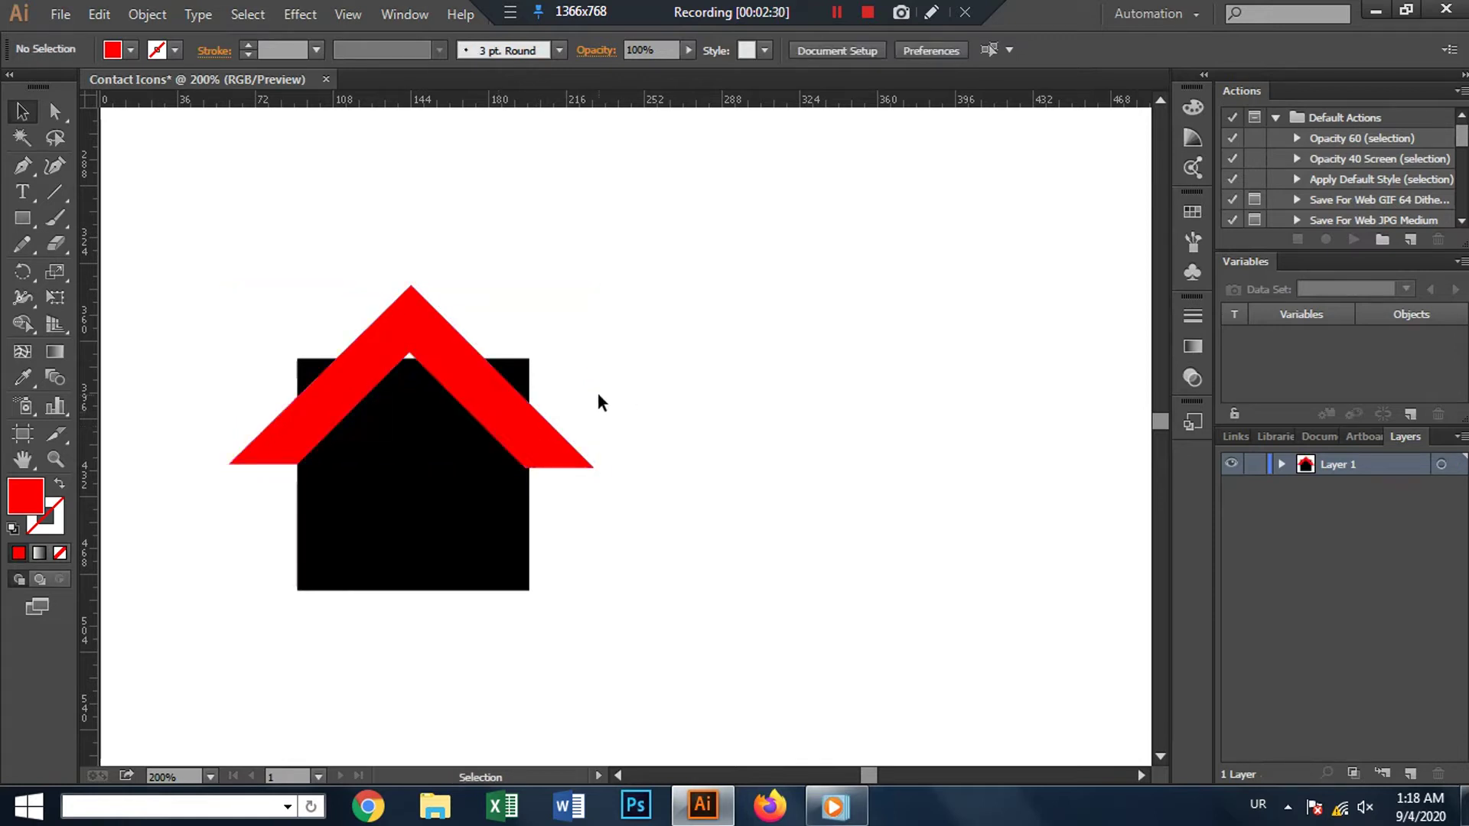
click(544, 426)
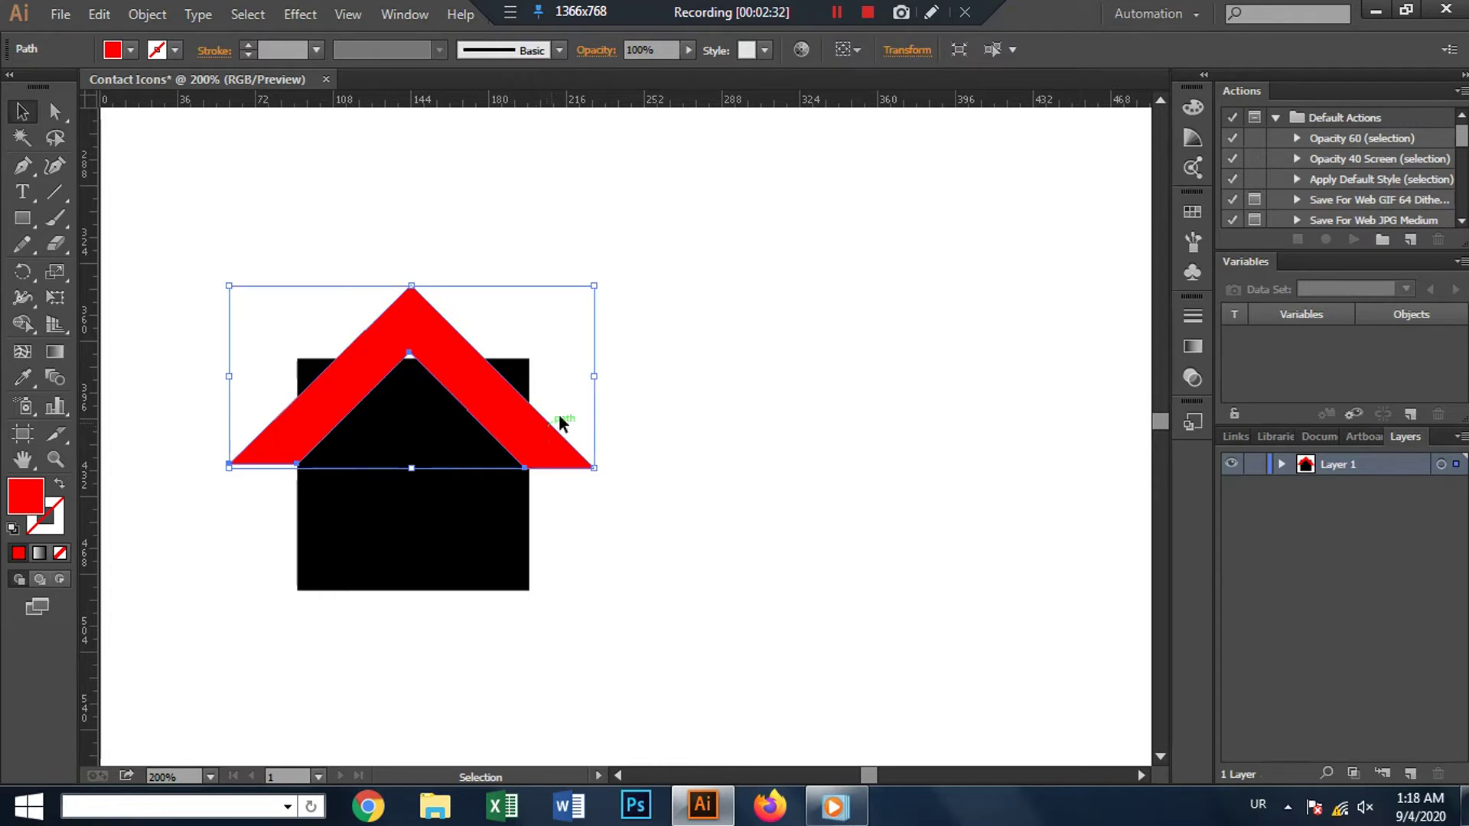
drag(597, 377, 604, 380)
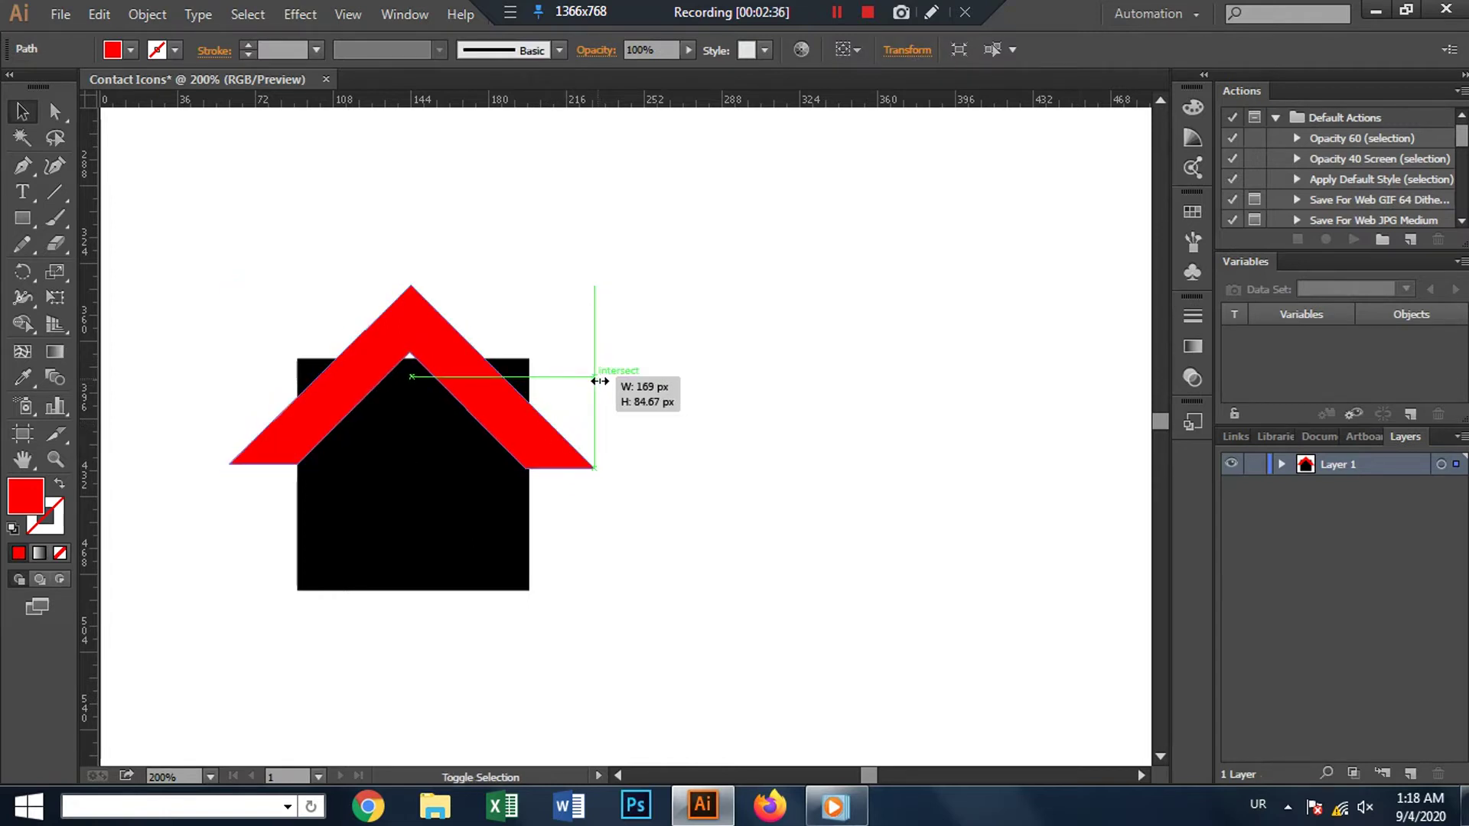
drag(605, 379, 598, 375)
scroll(547, 436, up, 4)
key(alt)
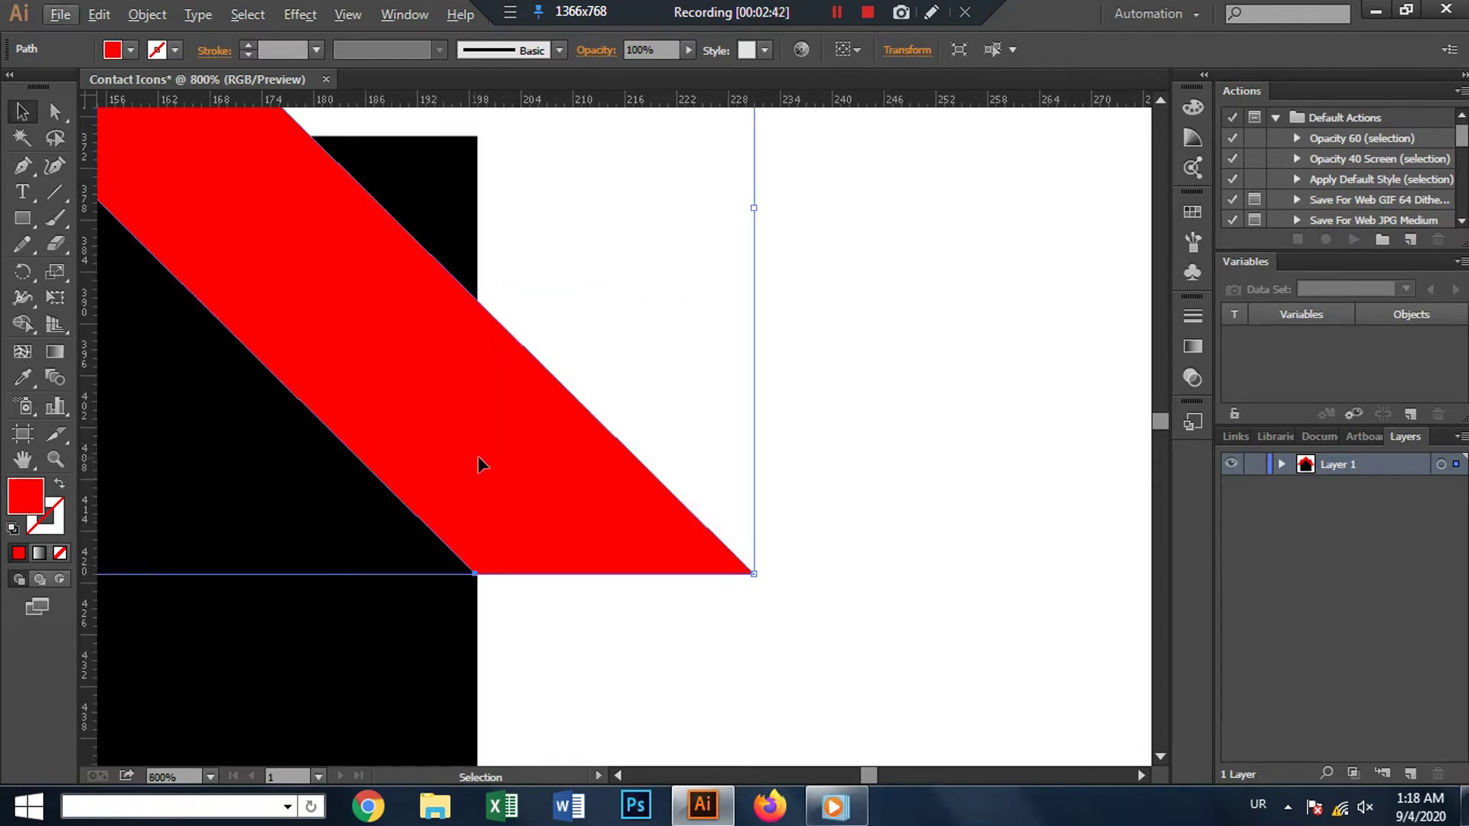
drag(756, 208, 760, 213)
click(607, 338)
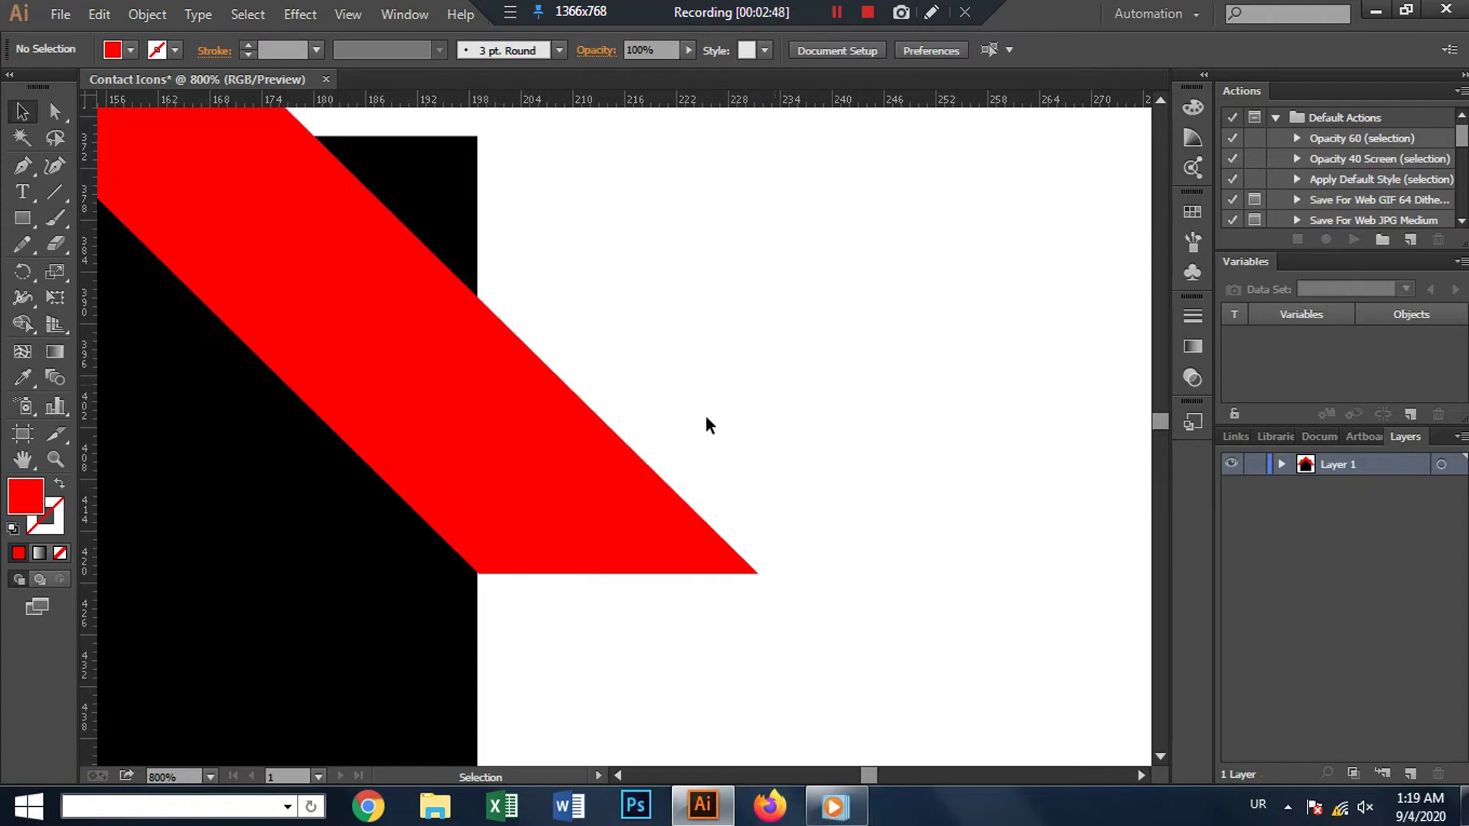
Step: Nudge the roof so it lines up with the square's edge
click(586, 491)
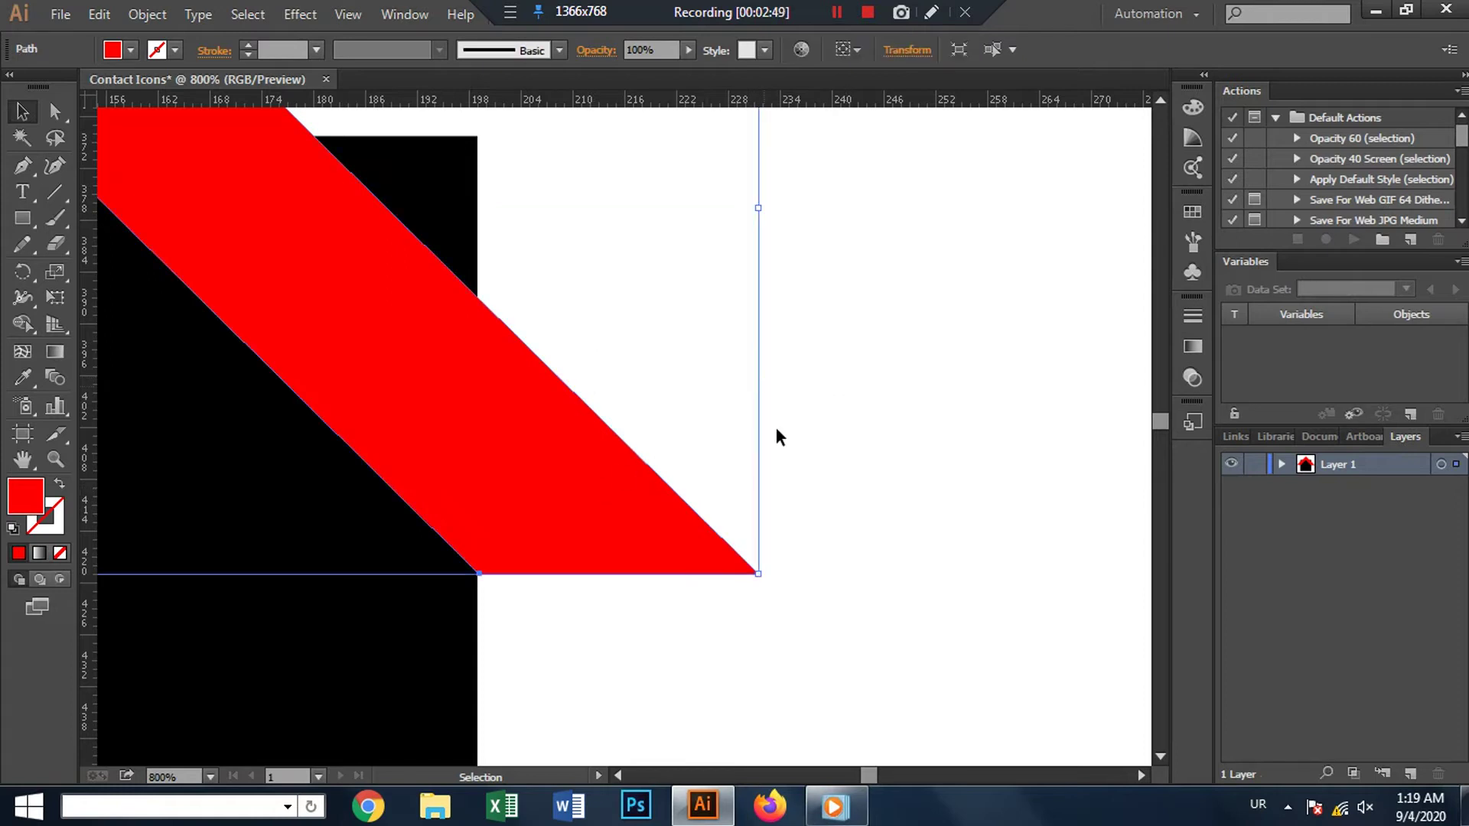
click(760, 212)
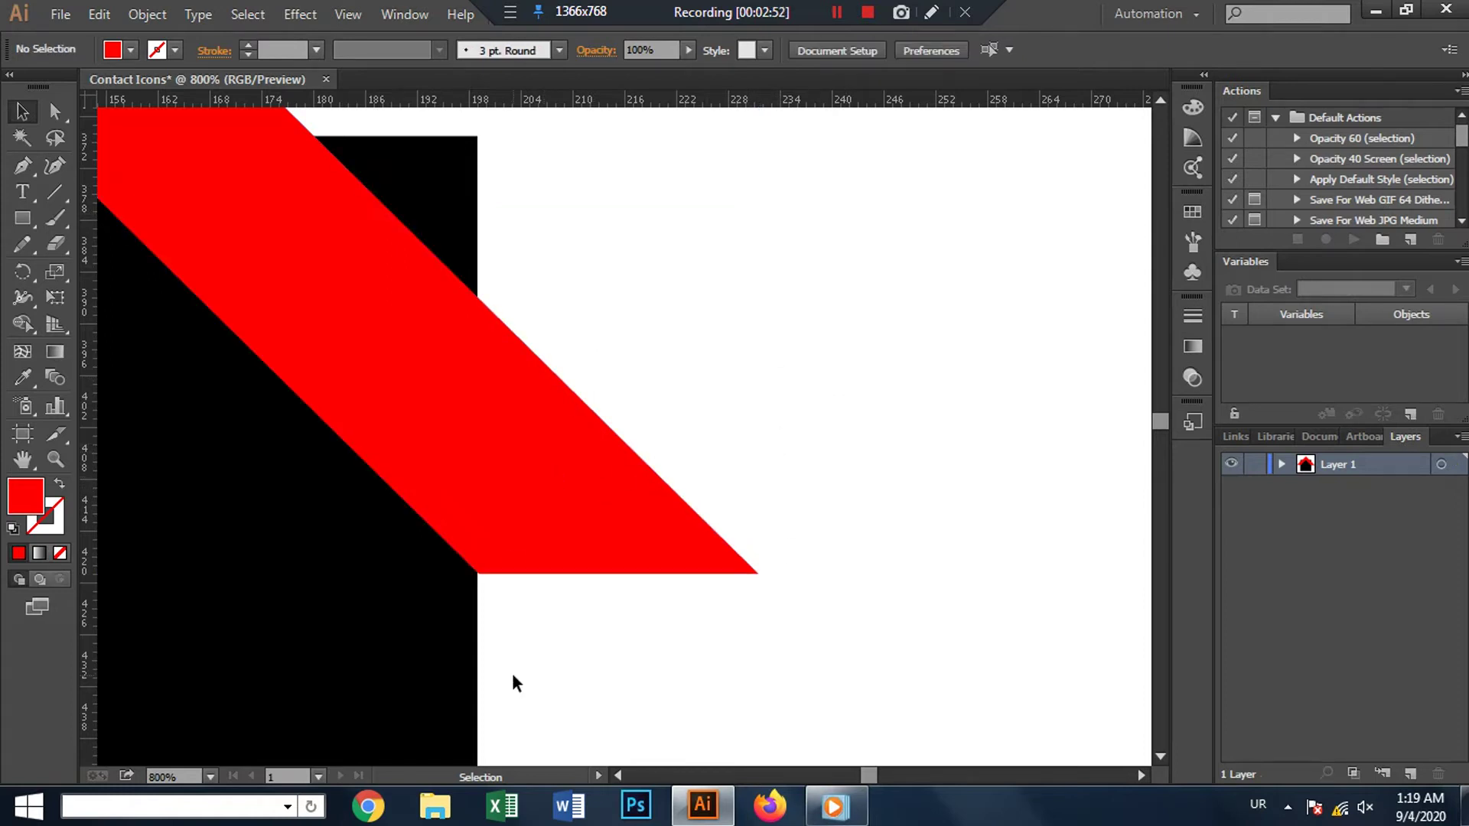
scroll(462, 626, up, 1)
scroll(465, 617, up, 2)
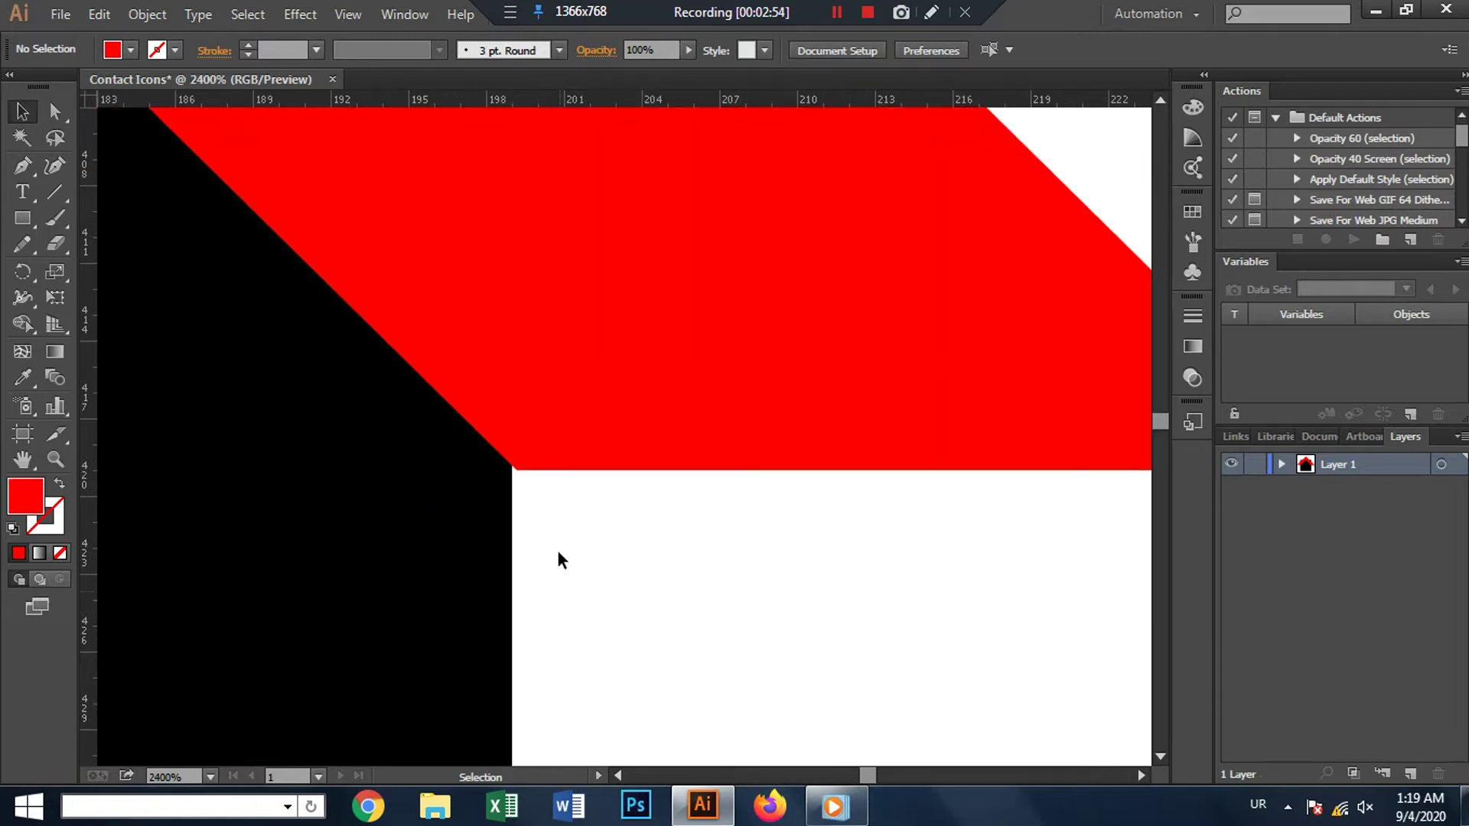
drag(567, 419, 566, 410)
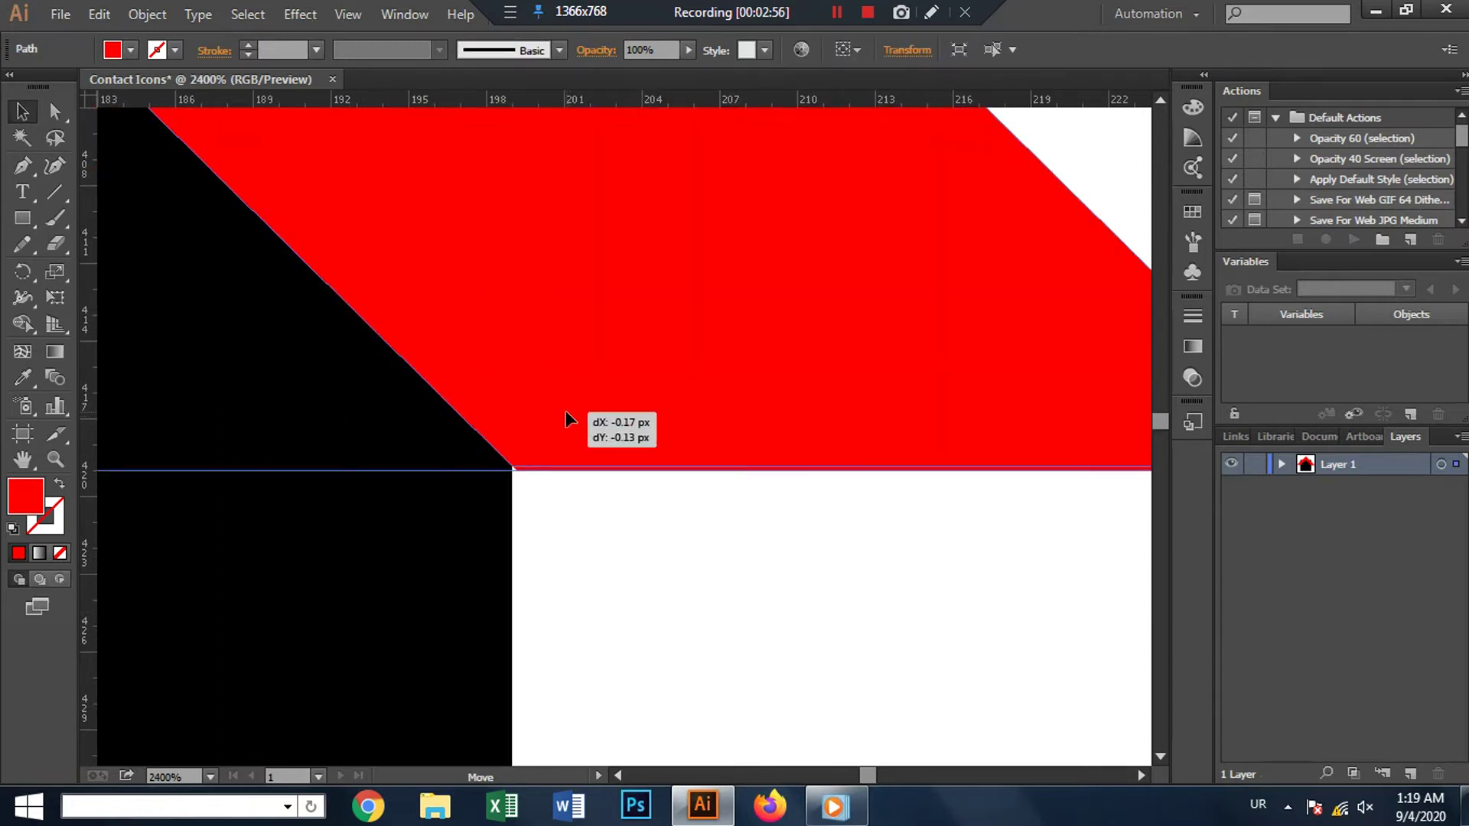
click(564, 559)
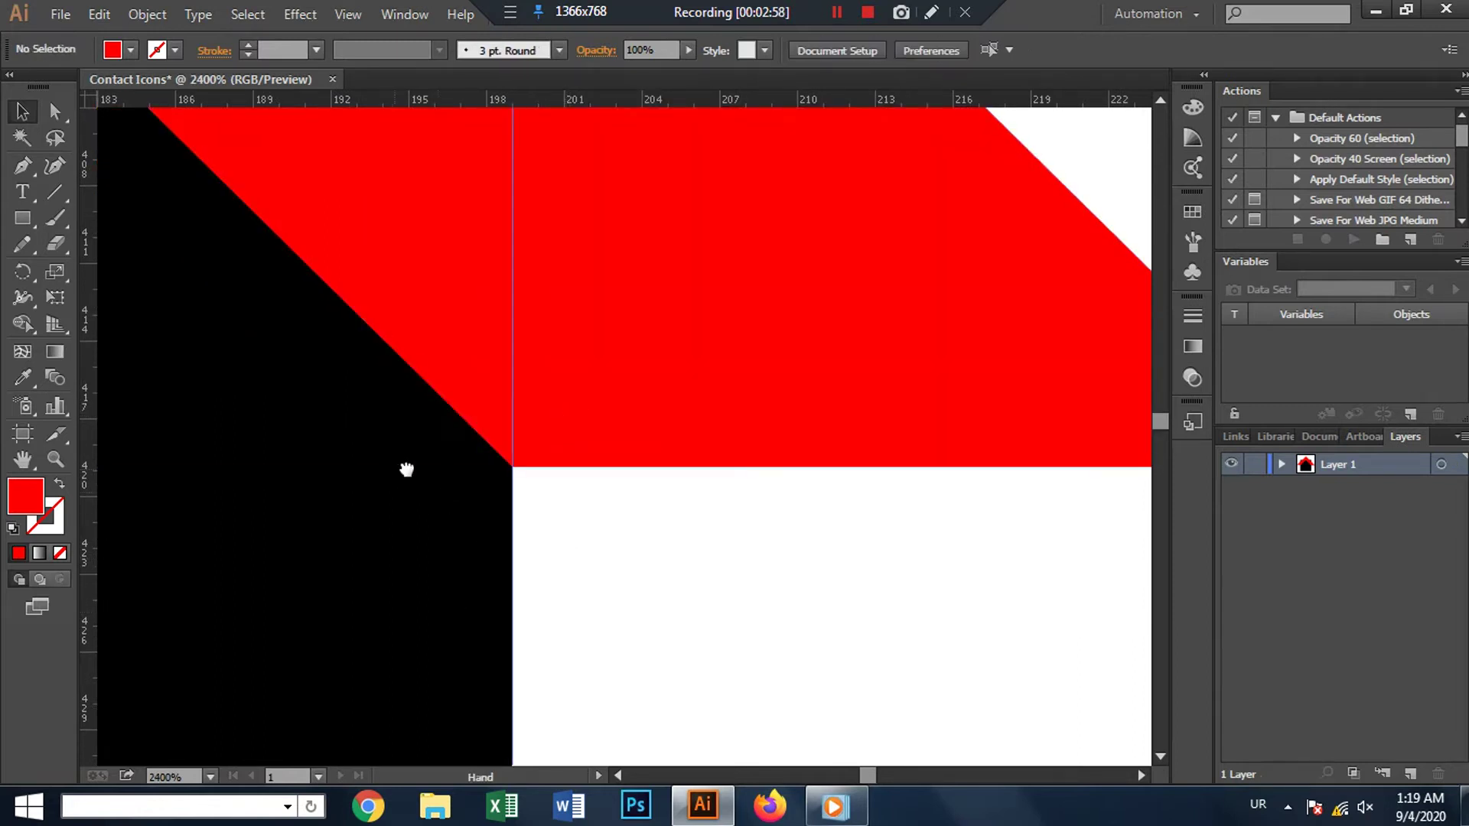
Step: Stretch the roof's left side outward at its left corner
drag(390, 474, 841, 485)
drag(446, 420, 728, 420)
mouse_move(502, 393)
mouse_down()
mouse_move(699, 410)
mouse_move(739, 441)
mouse_up()
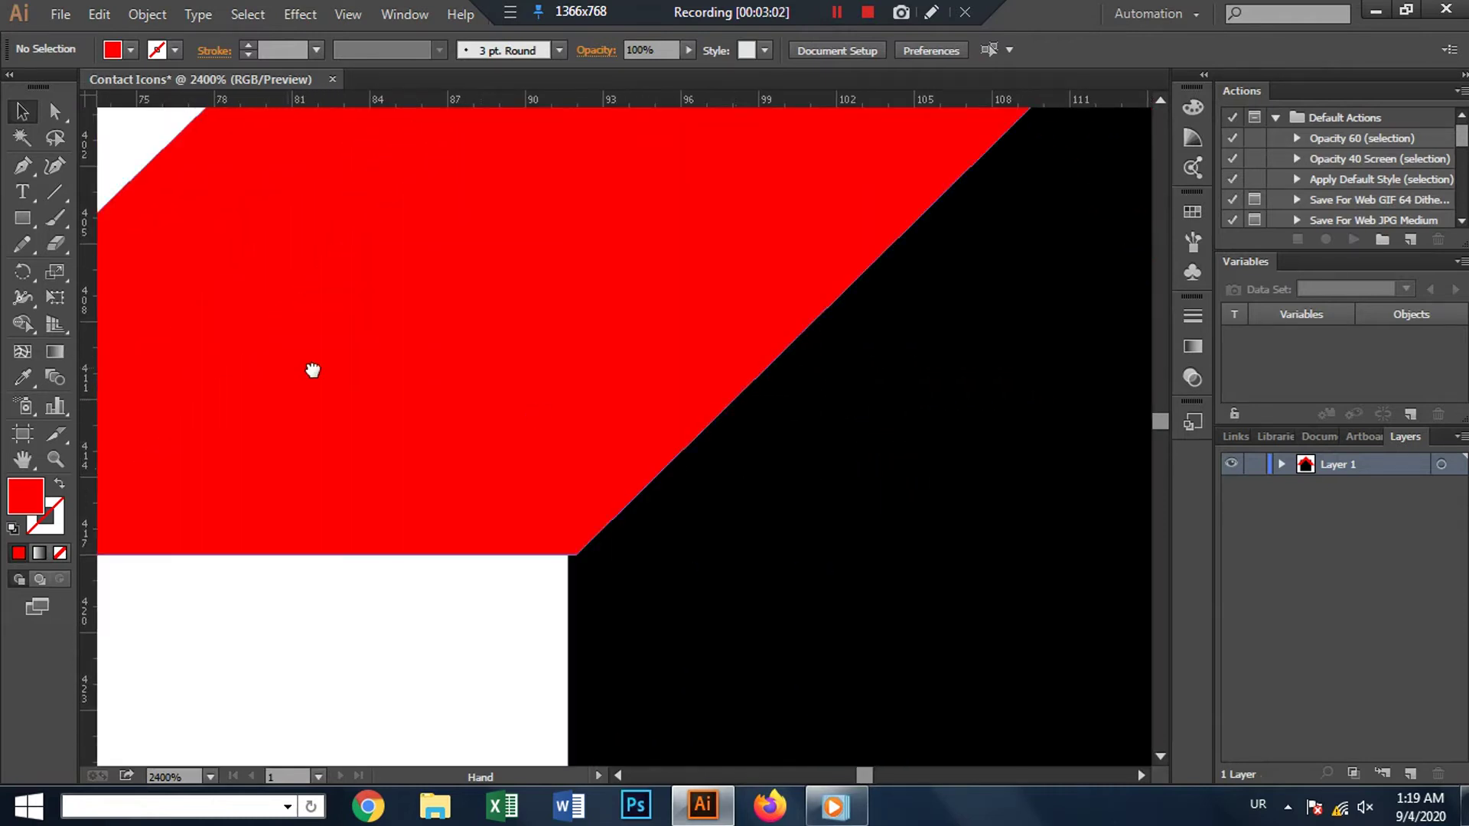
drag(311, 370, 602, 392)
scroll(593, 413, down, 1)
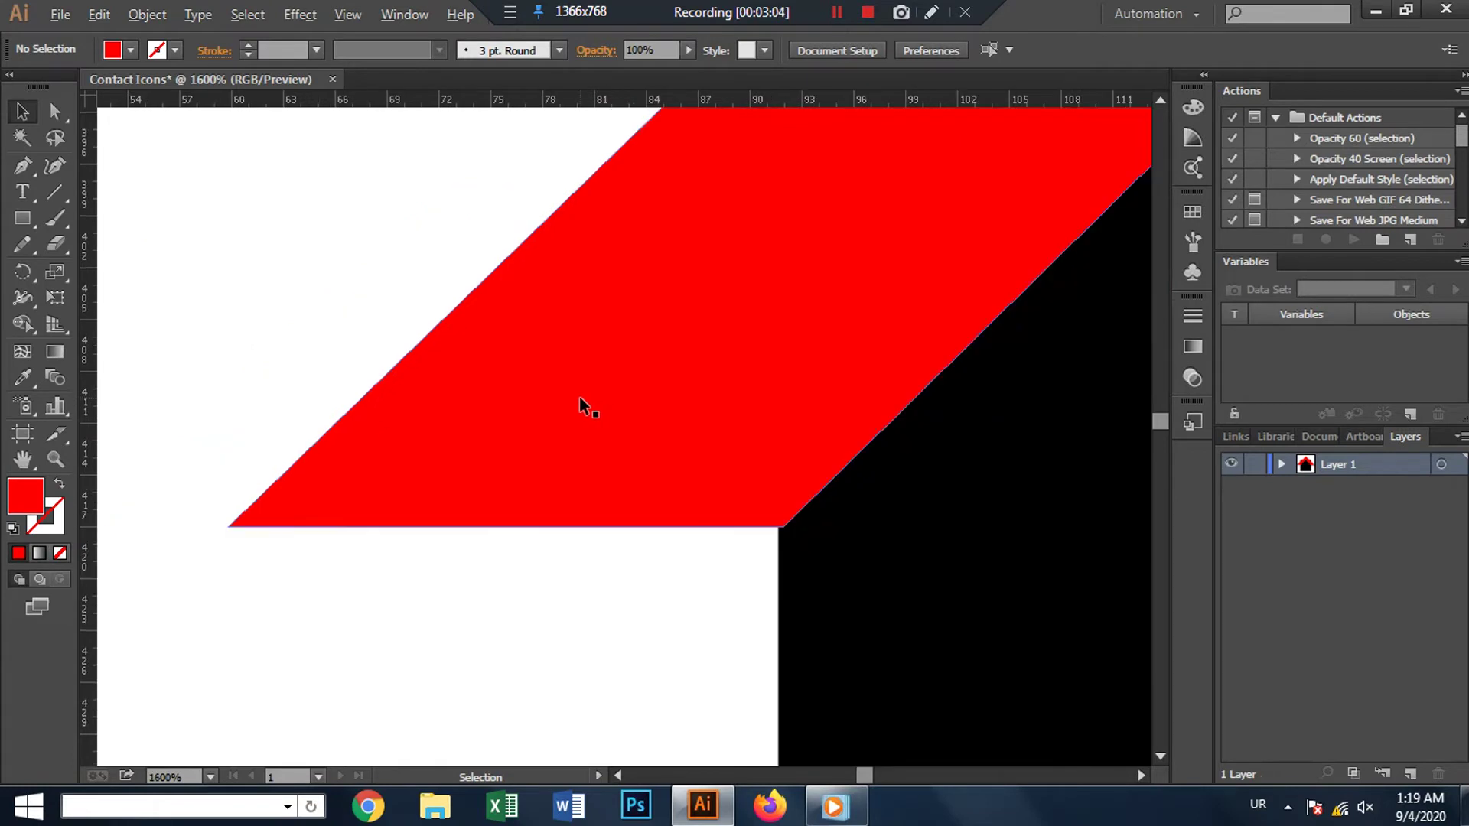
drag(538, 410, 491, 497)
click(530, 445)
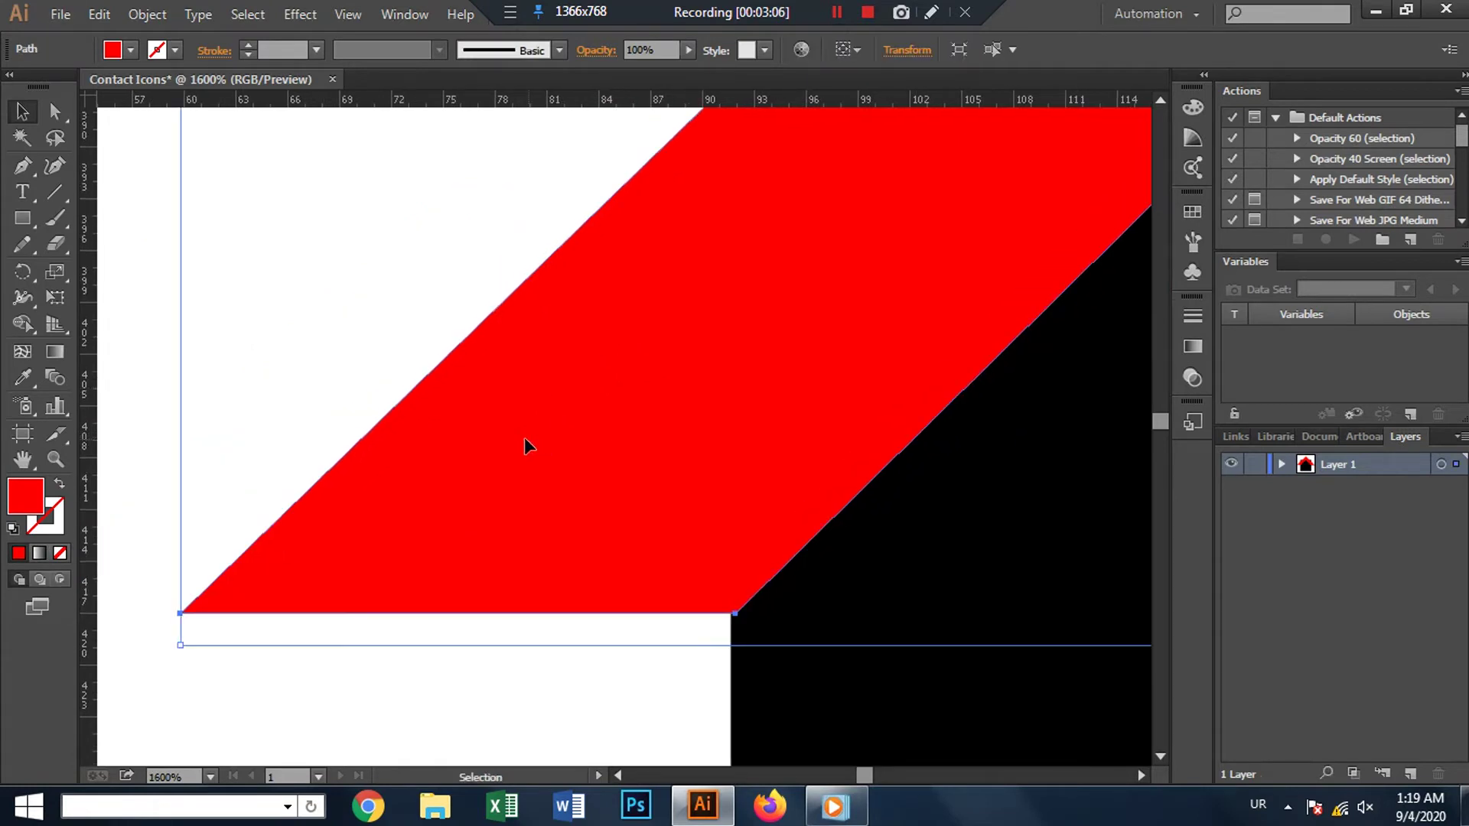
scroll(539, 513, down, 1)
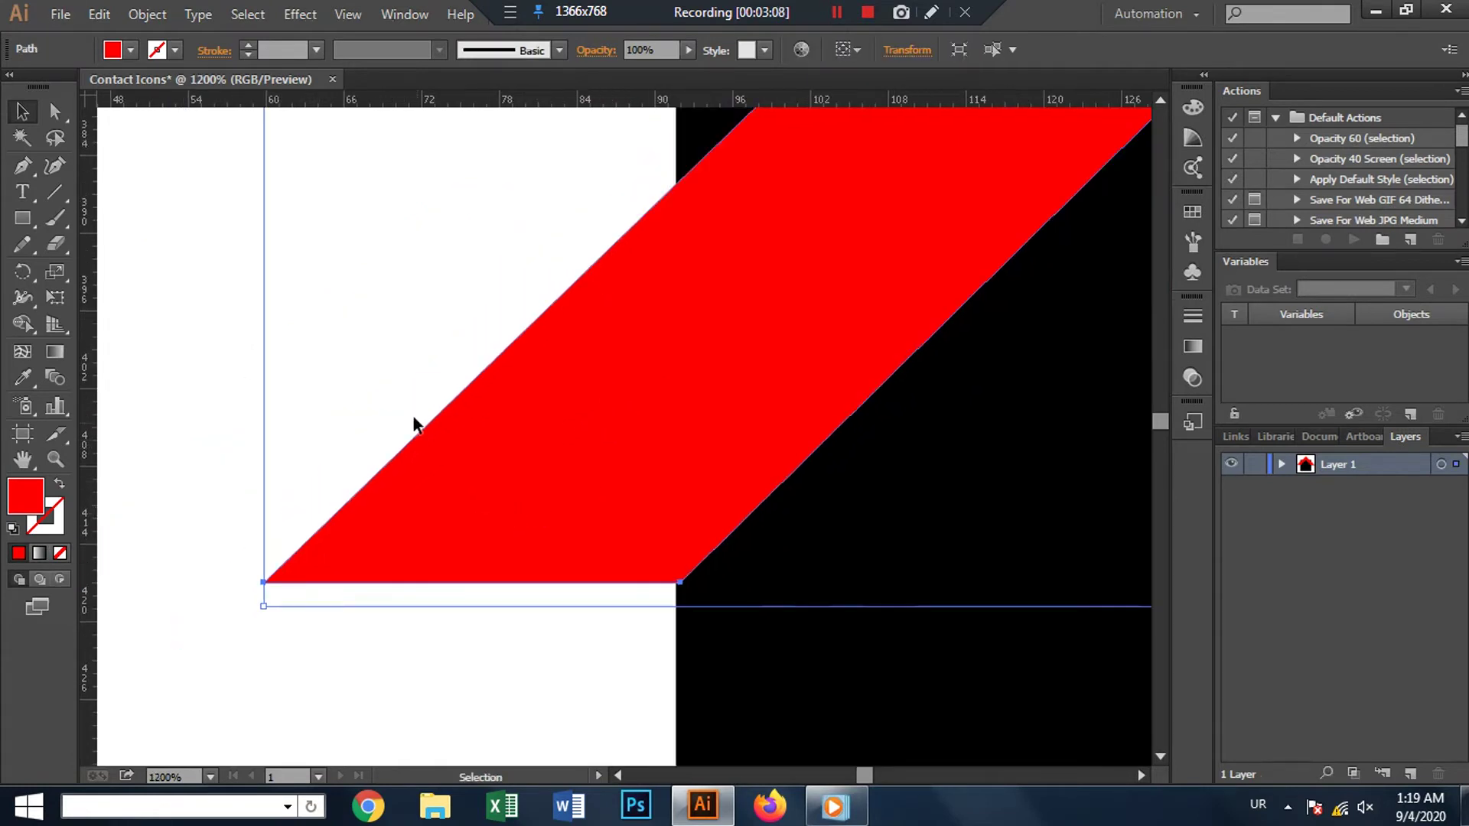
scroll(416, 424, down, 1)
scroll(419, 423, down, 1)
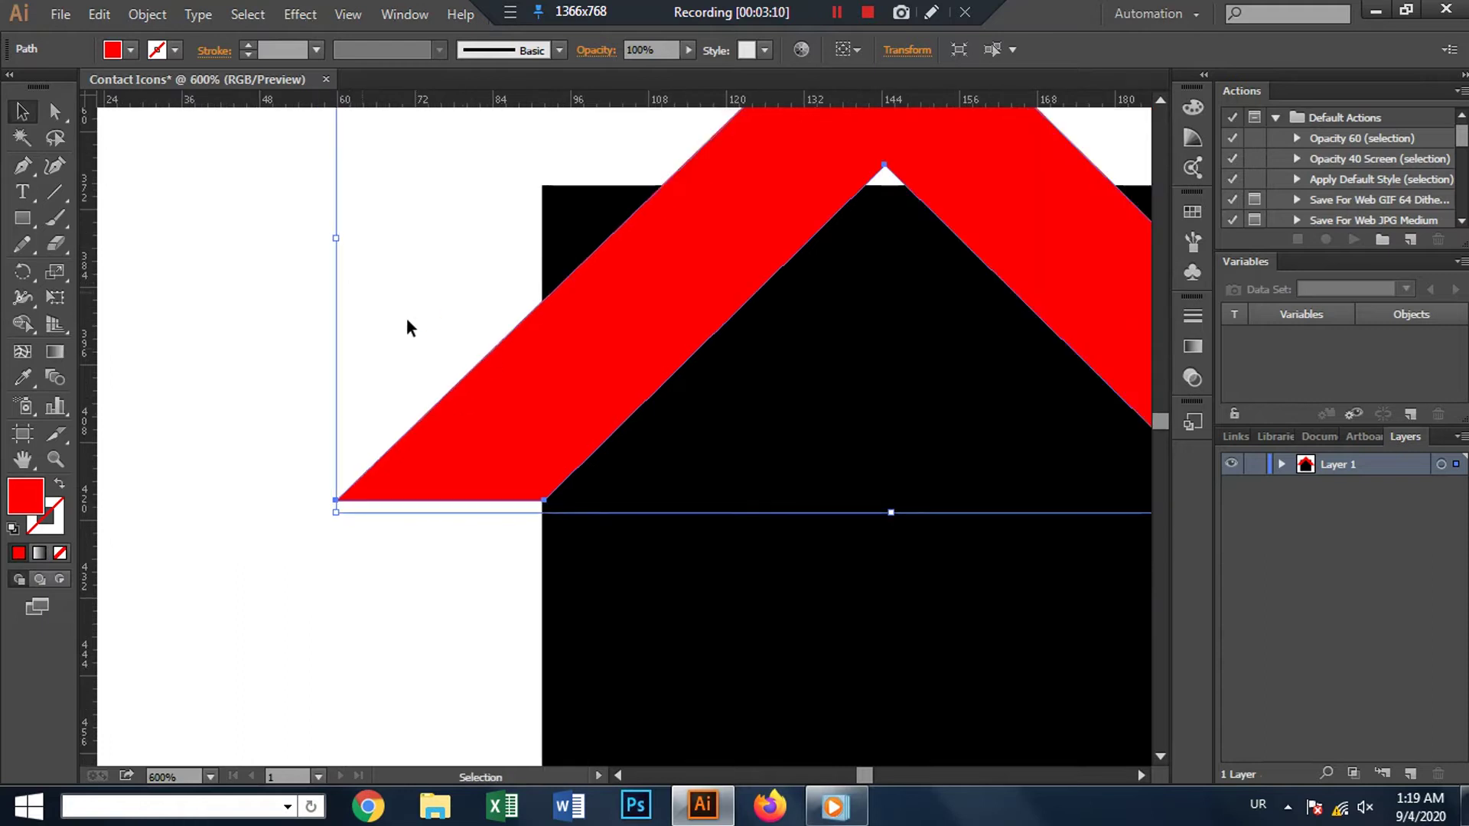
drag(337, 240, 338, 241)
Step: Shift the roof to line up with the square's corner
scroll(549, 529, up, 1)
click(469, 438)
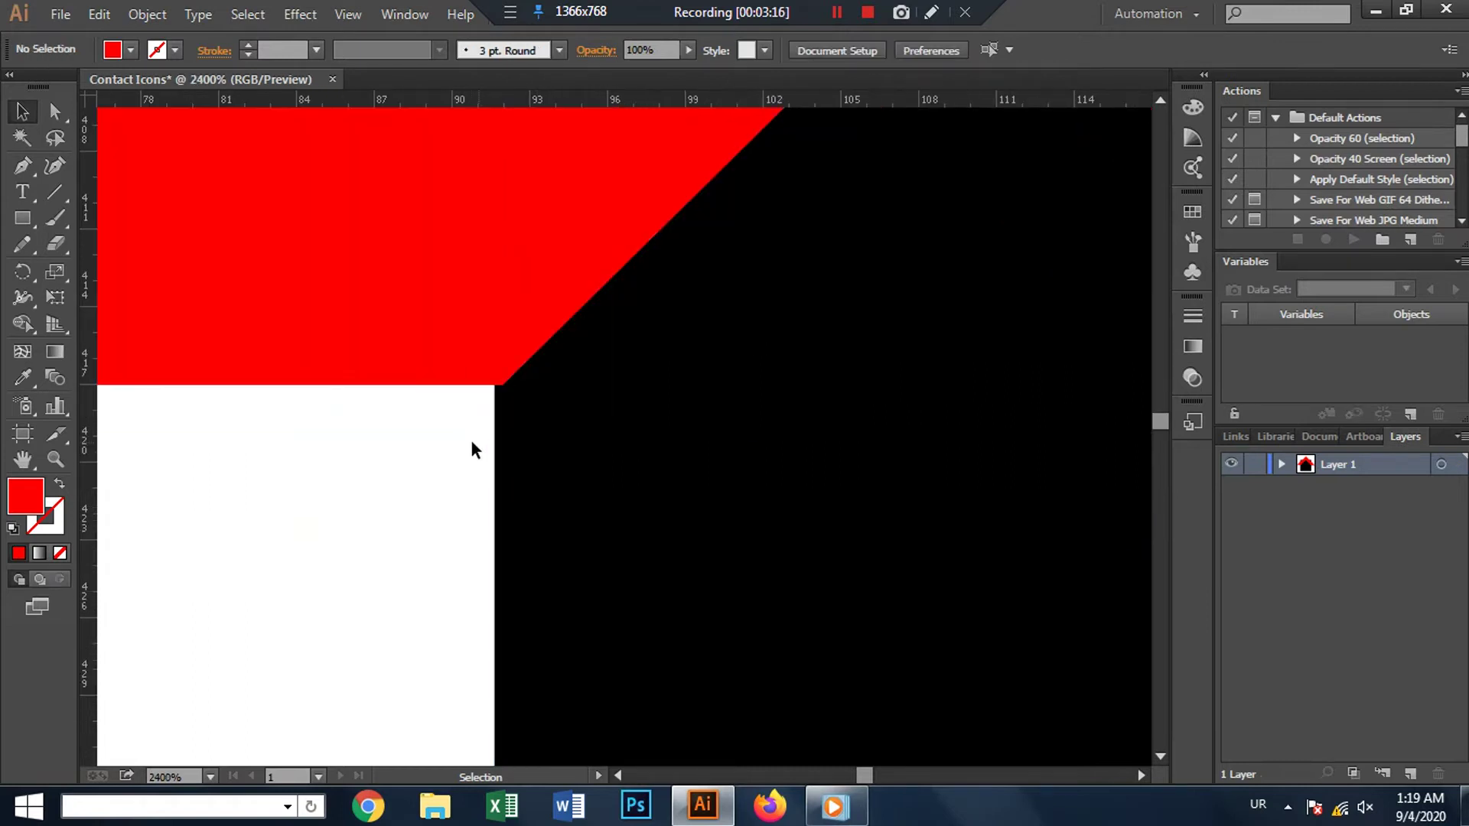
drag(462, 357, 459, 357)
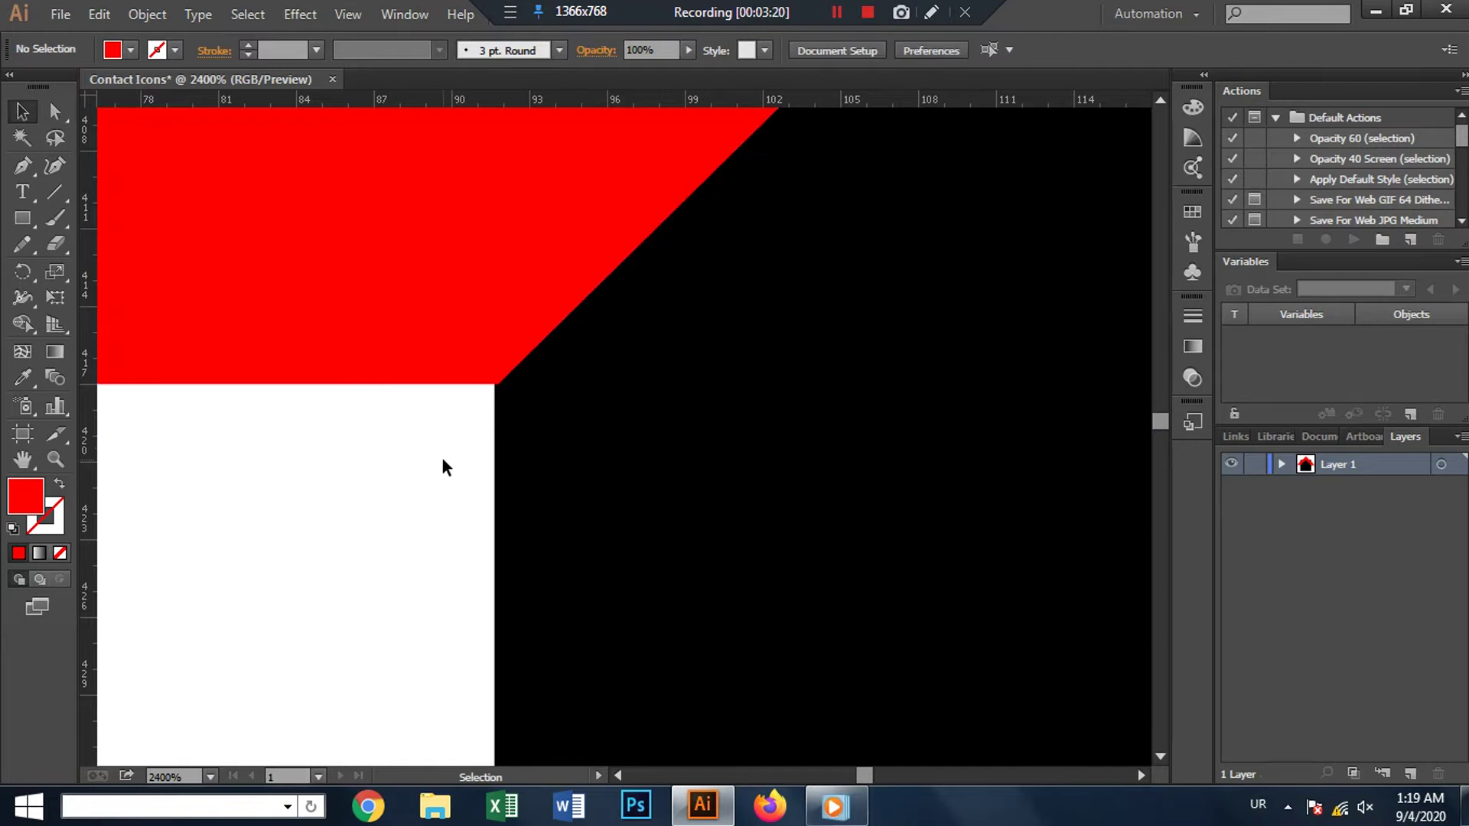
drag(540, 324, 545, 419)
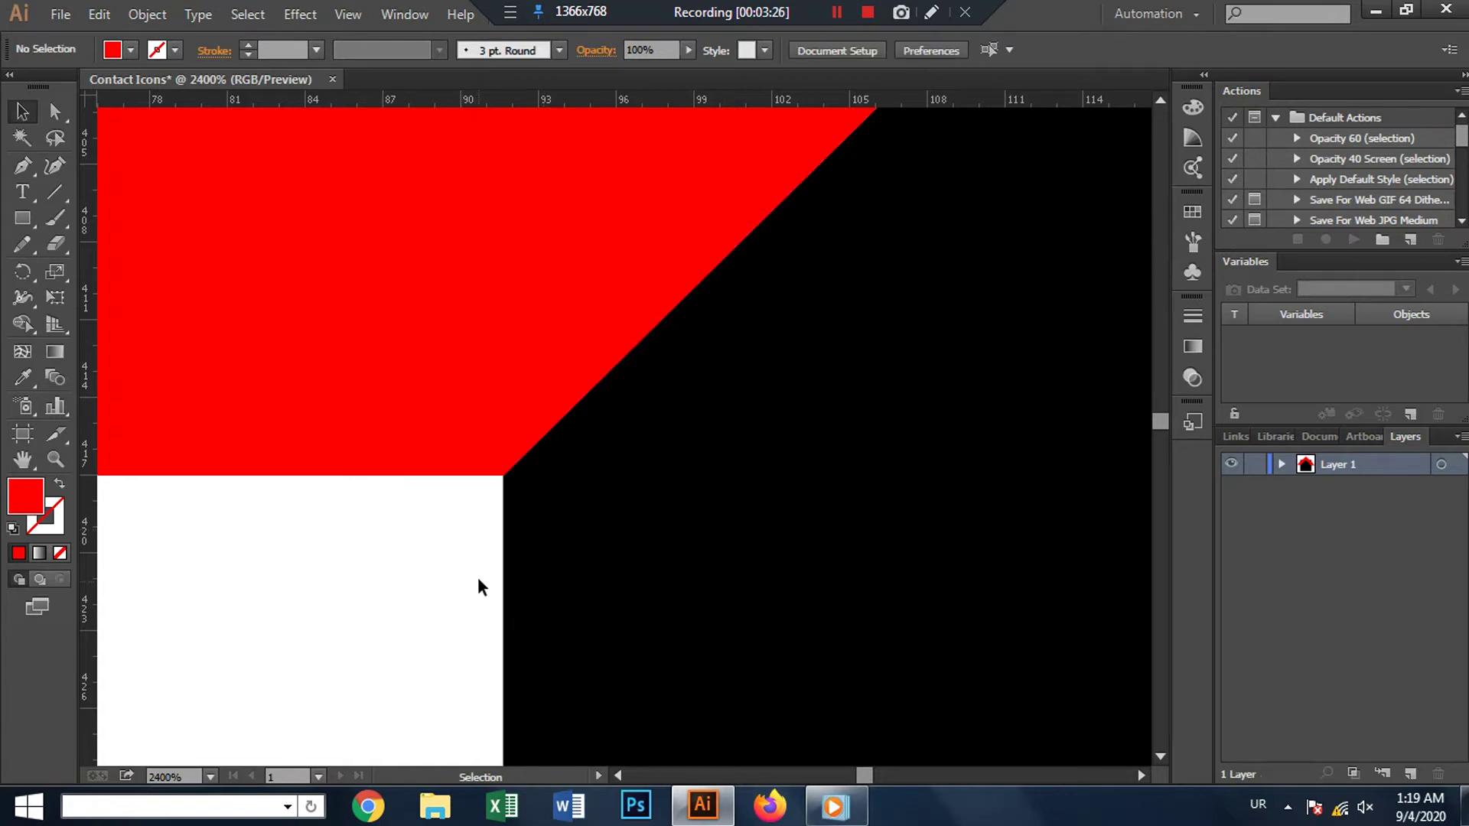
Step: Widen the right half of the red roof and nudge it up slightly
scroll(698, 491, down, 6)
scroll(698, 491, down, 1)
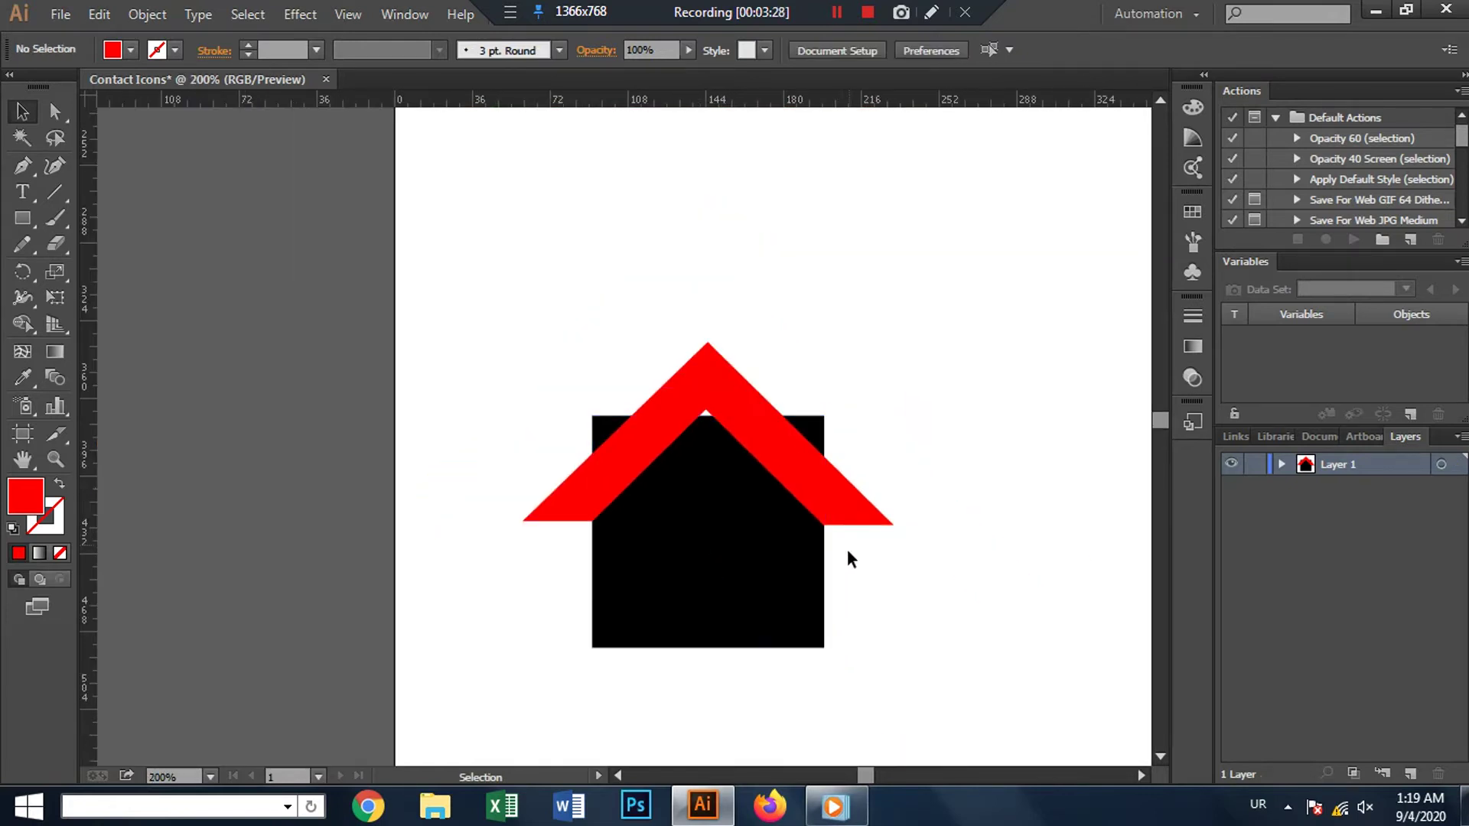
scroll(842, 552, up, 1)
scroll(837, 557, up, 5)
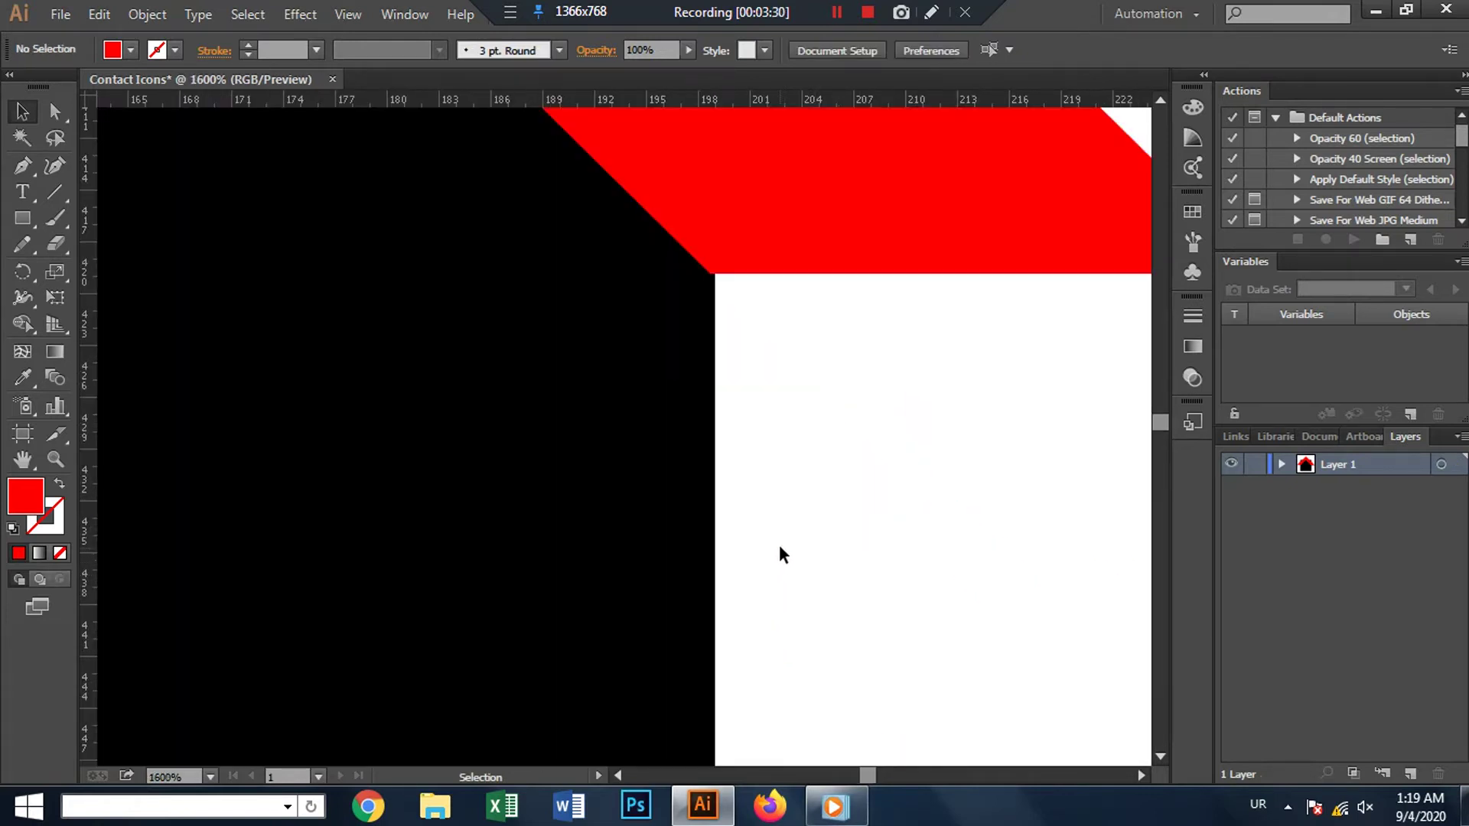
scroll(779, 529, down, 1)
scroll(769, 445, down, 1)
click(774, 315)
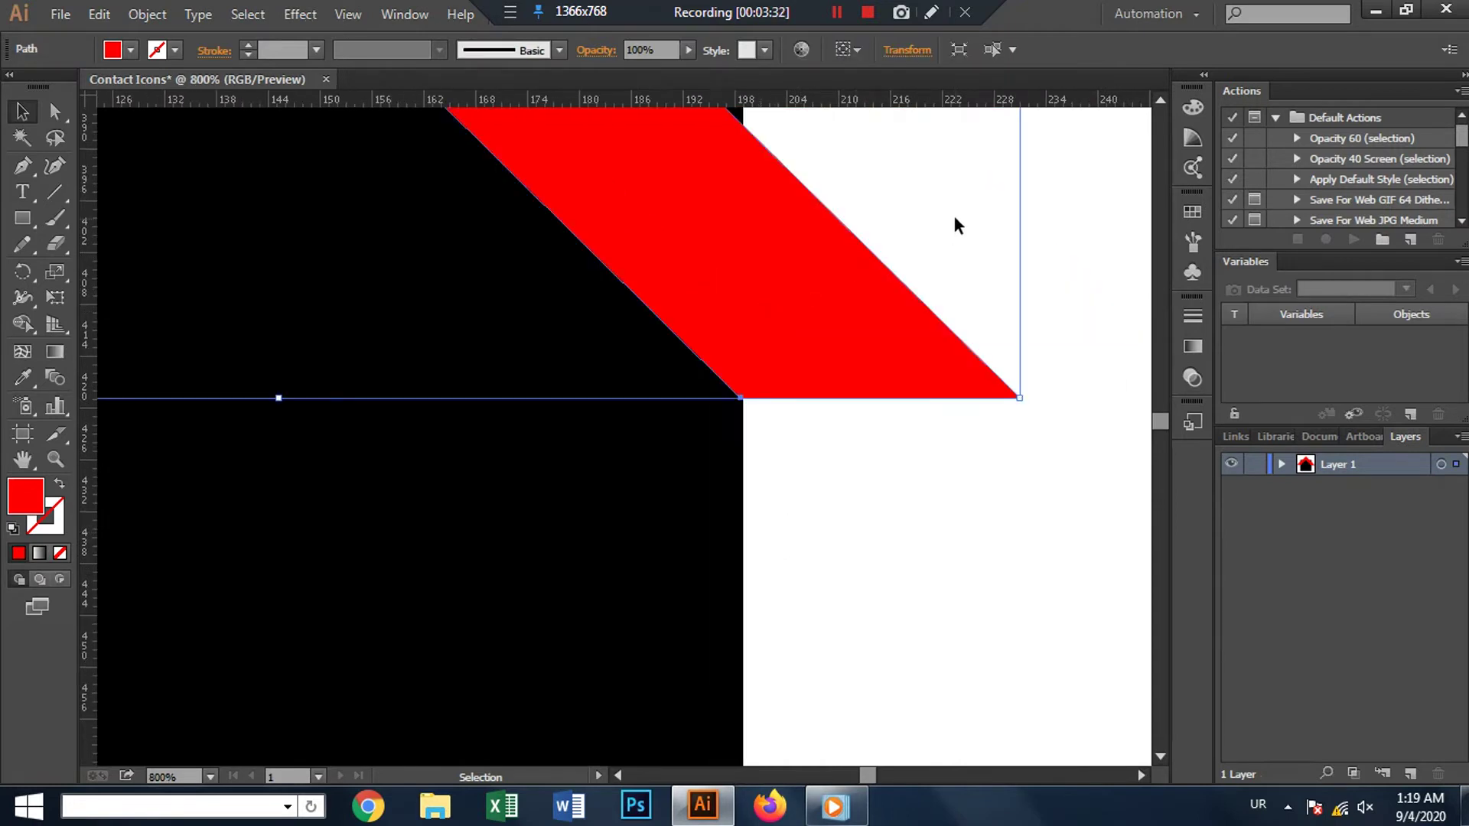
drag(955, 224, 871, 494)
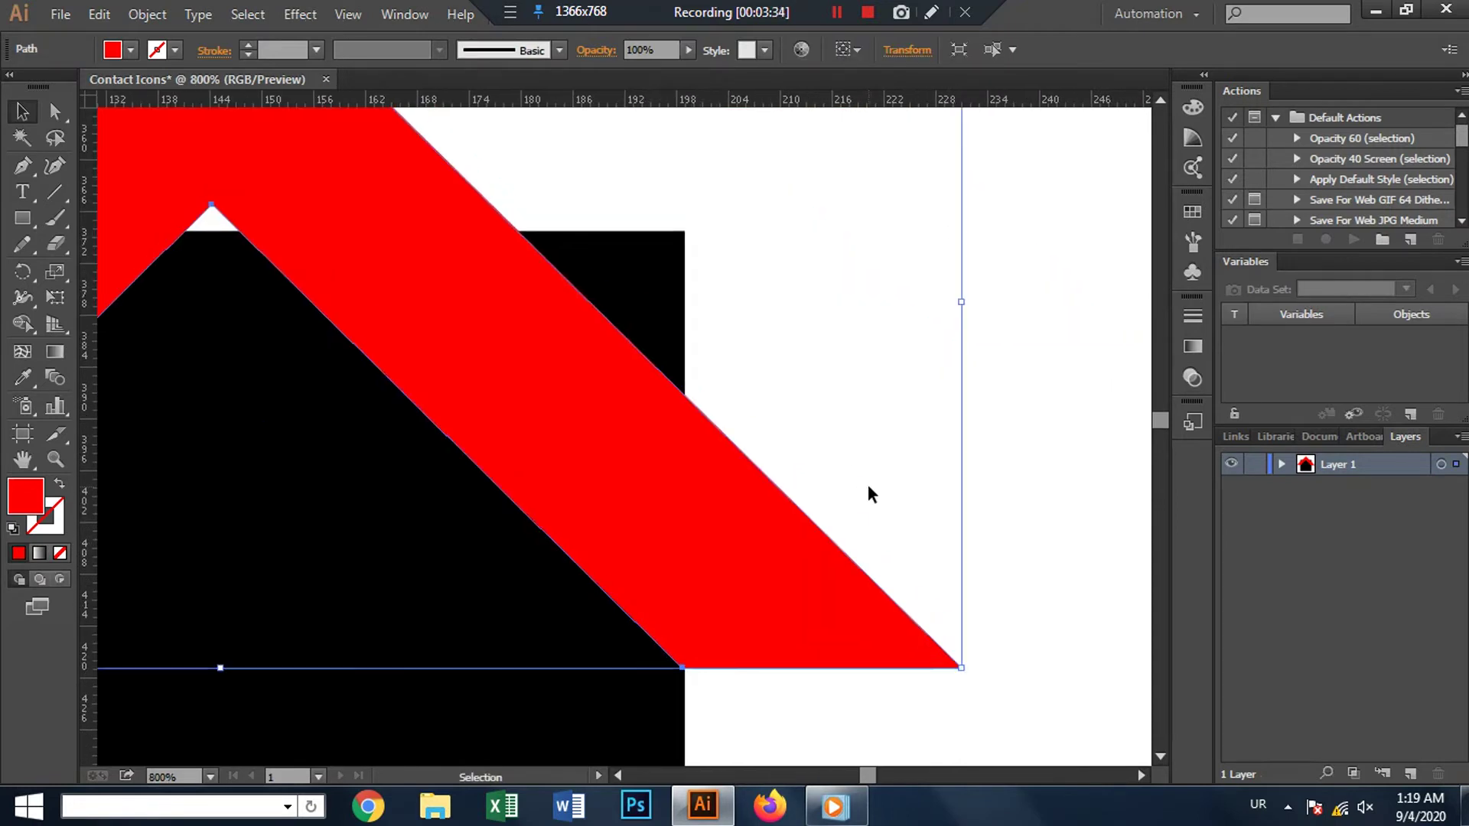
drag(961, 304, 964, 306)
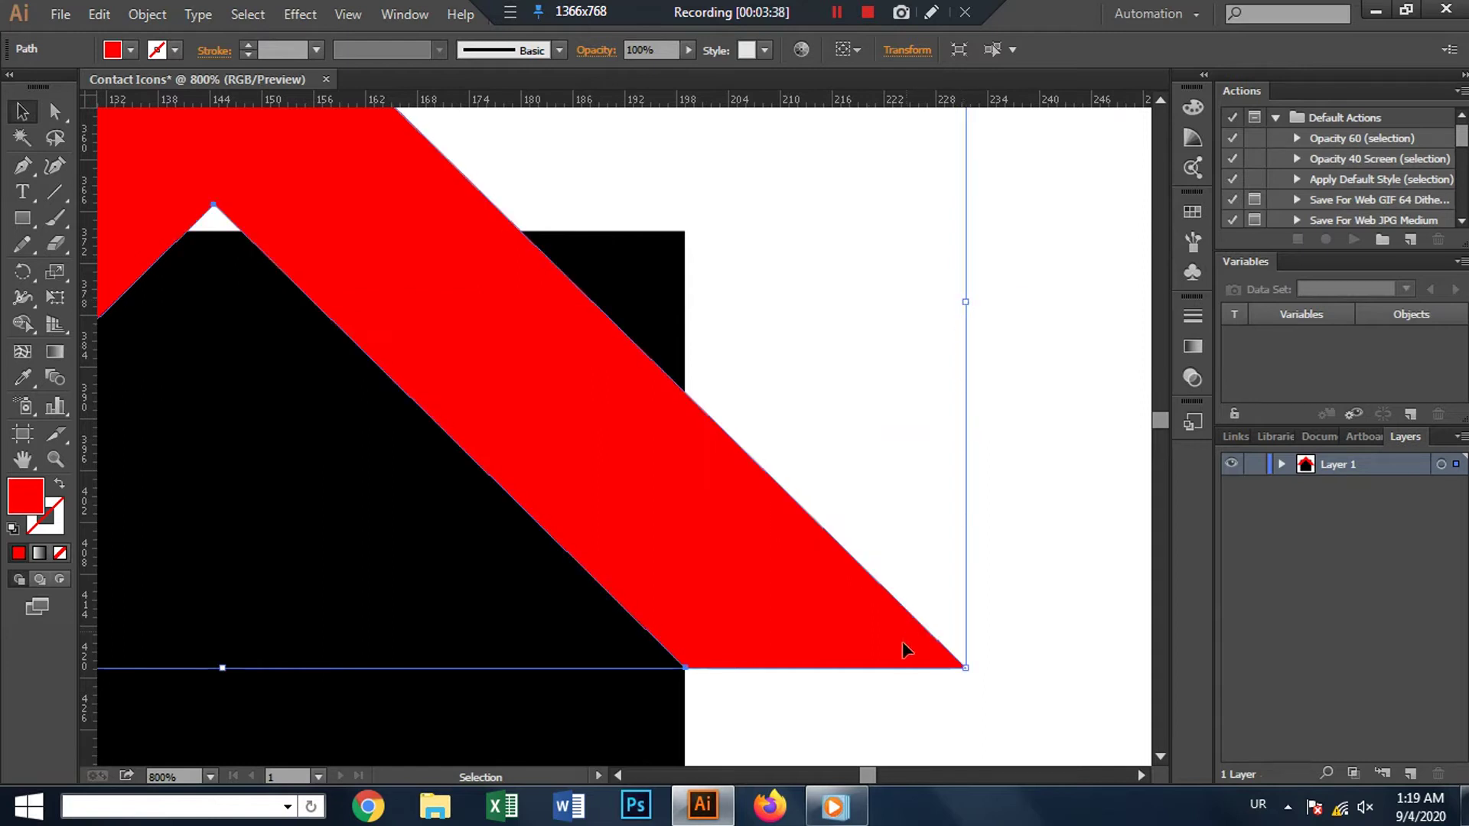
key(Up)
click(825, 709)
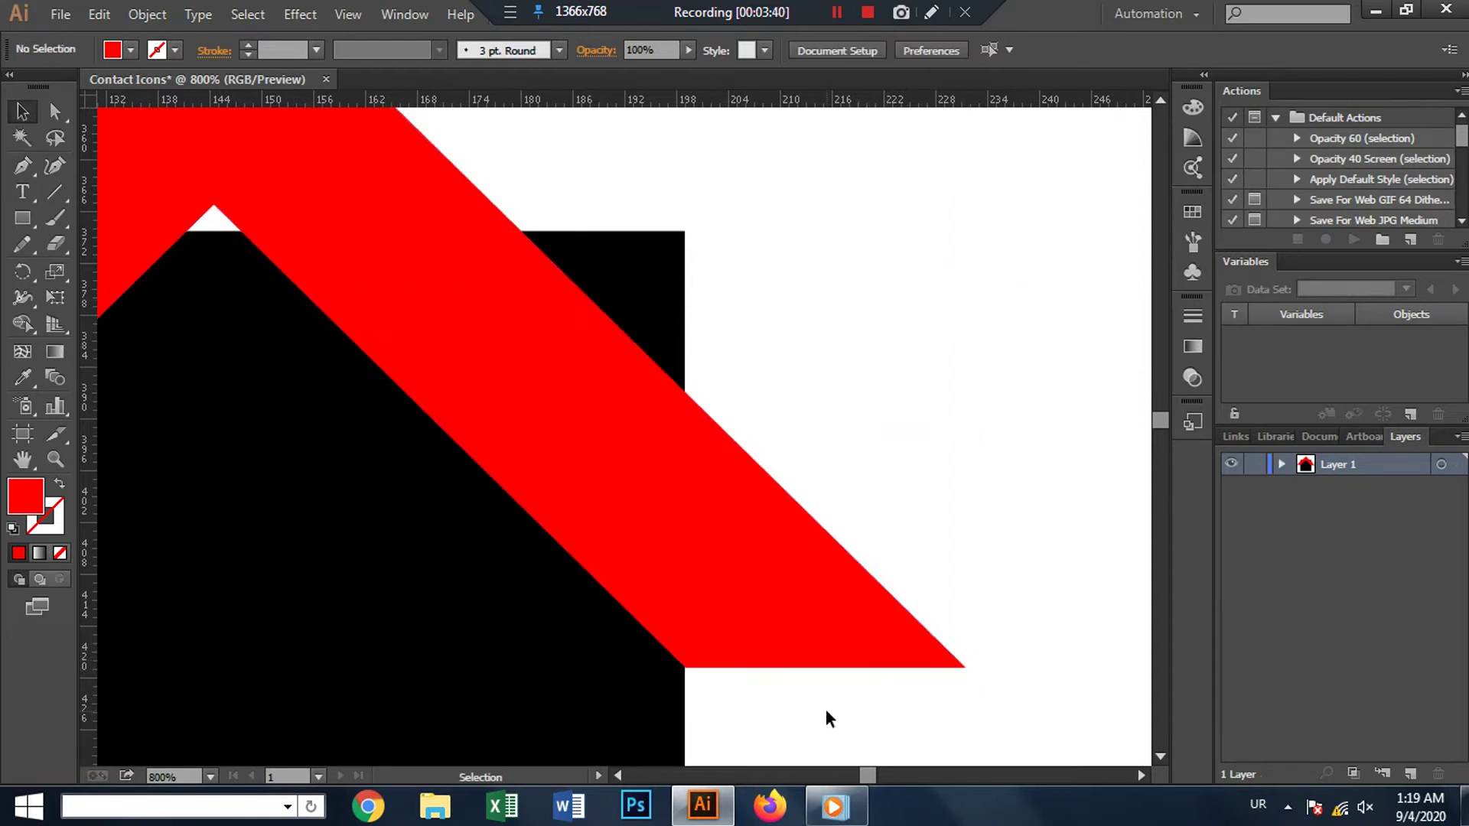
Step: Shape-build body and roof: delete the two protruding black corners and merge the peak gap
alt+scroll(612, 592, down, 3)
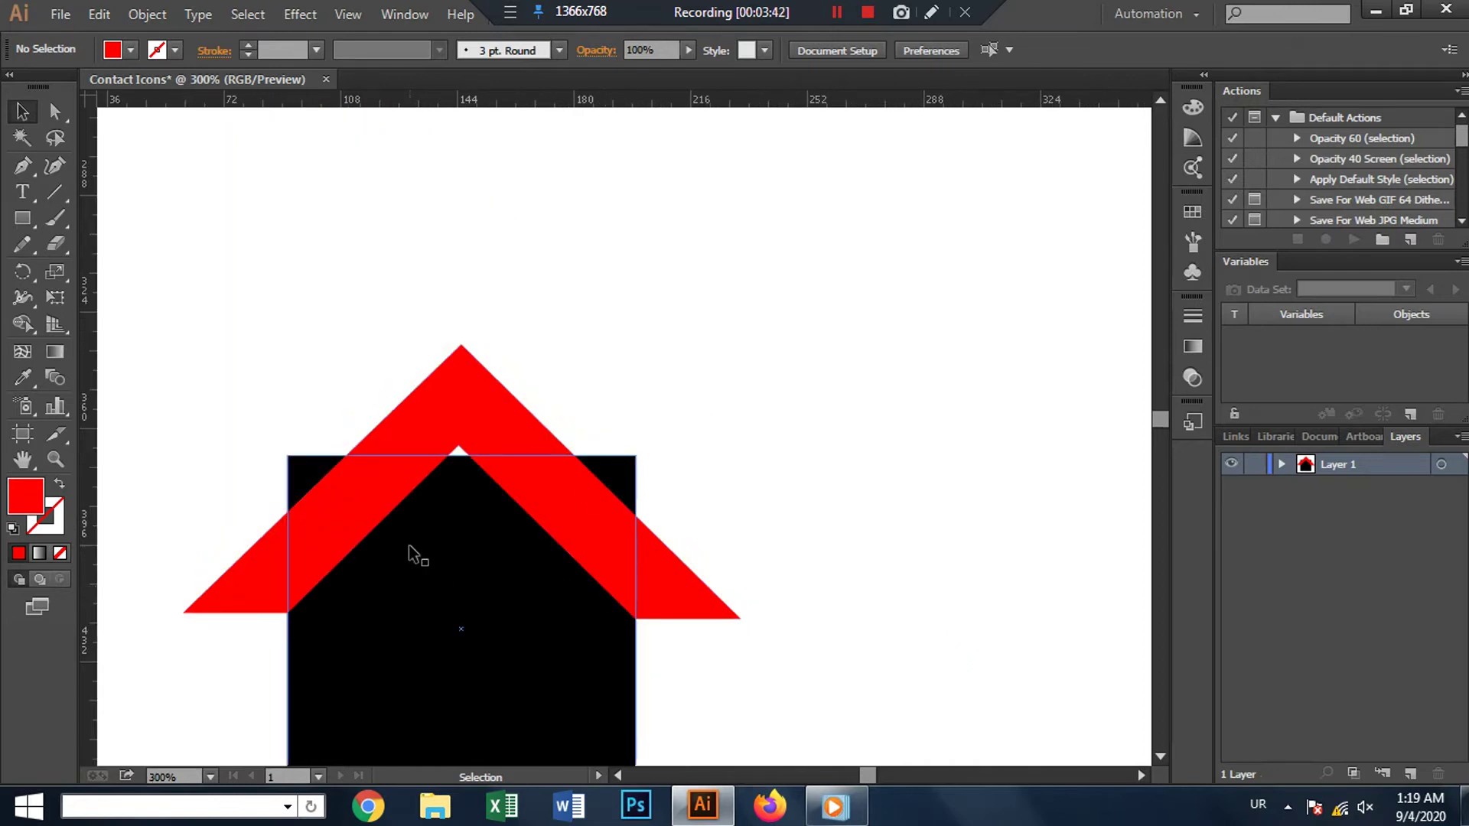
shift+click(582, 667)
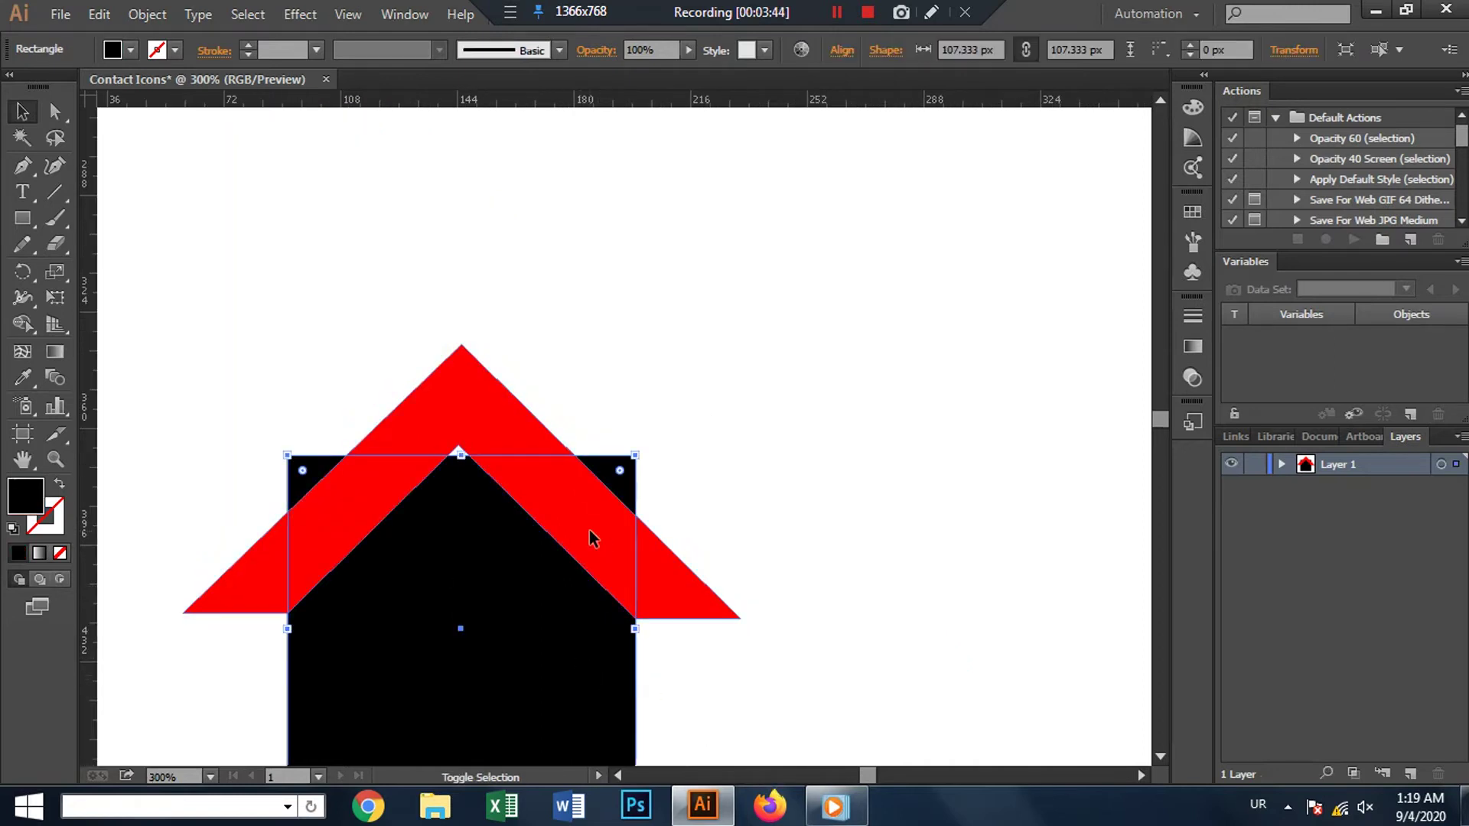
shift+click(592, 530)
click(24, 324)
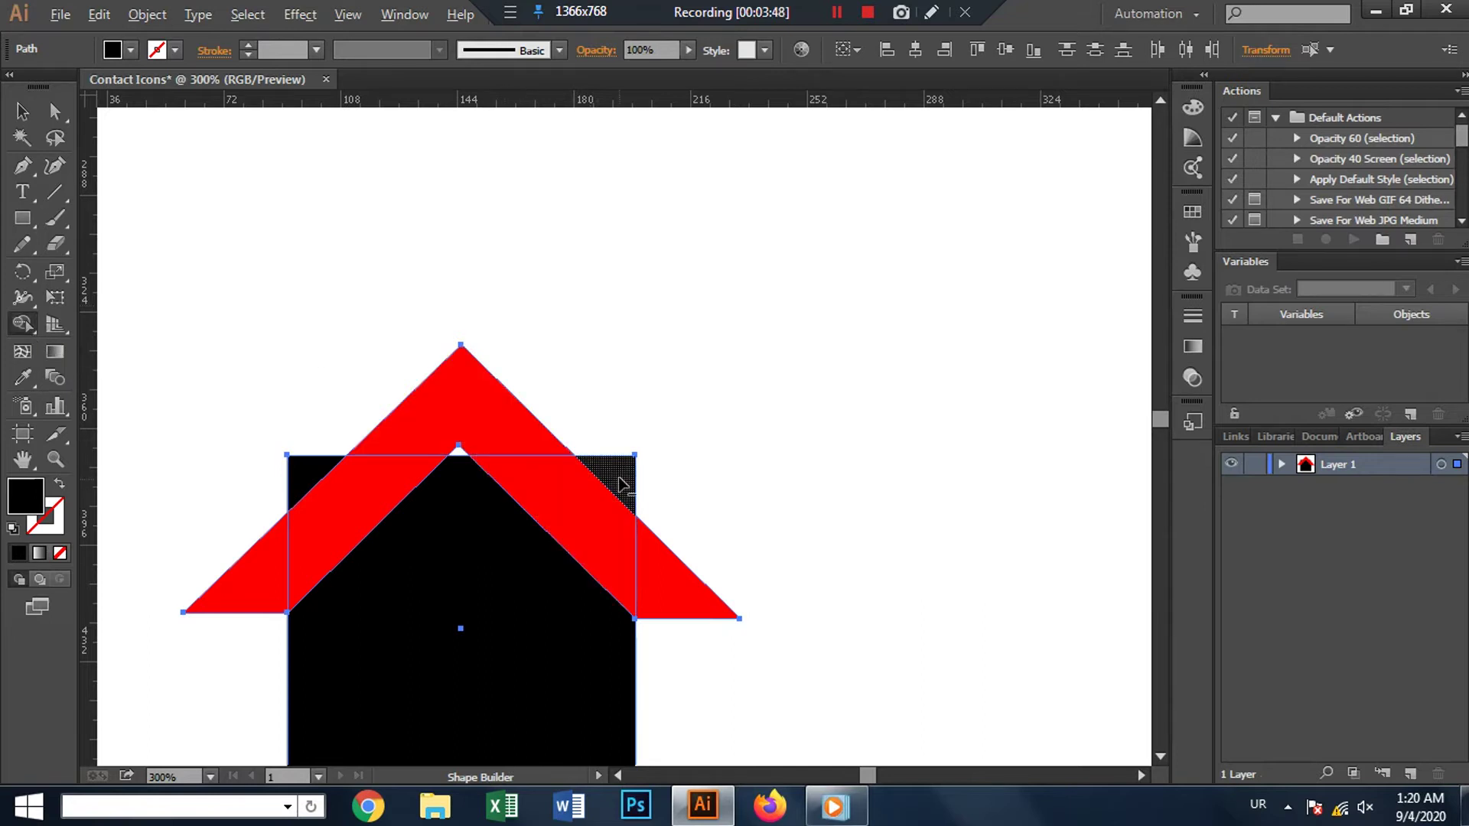
alt+click(633, 550)
alt+click(321, 490)
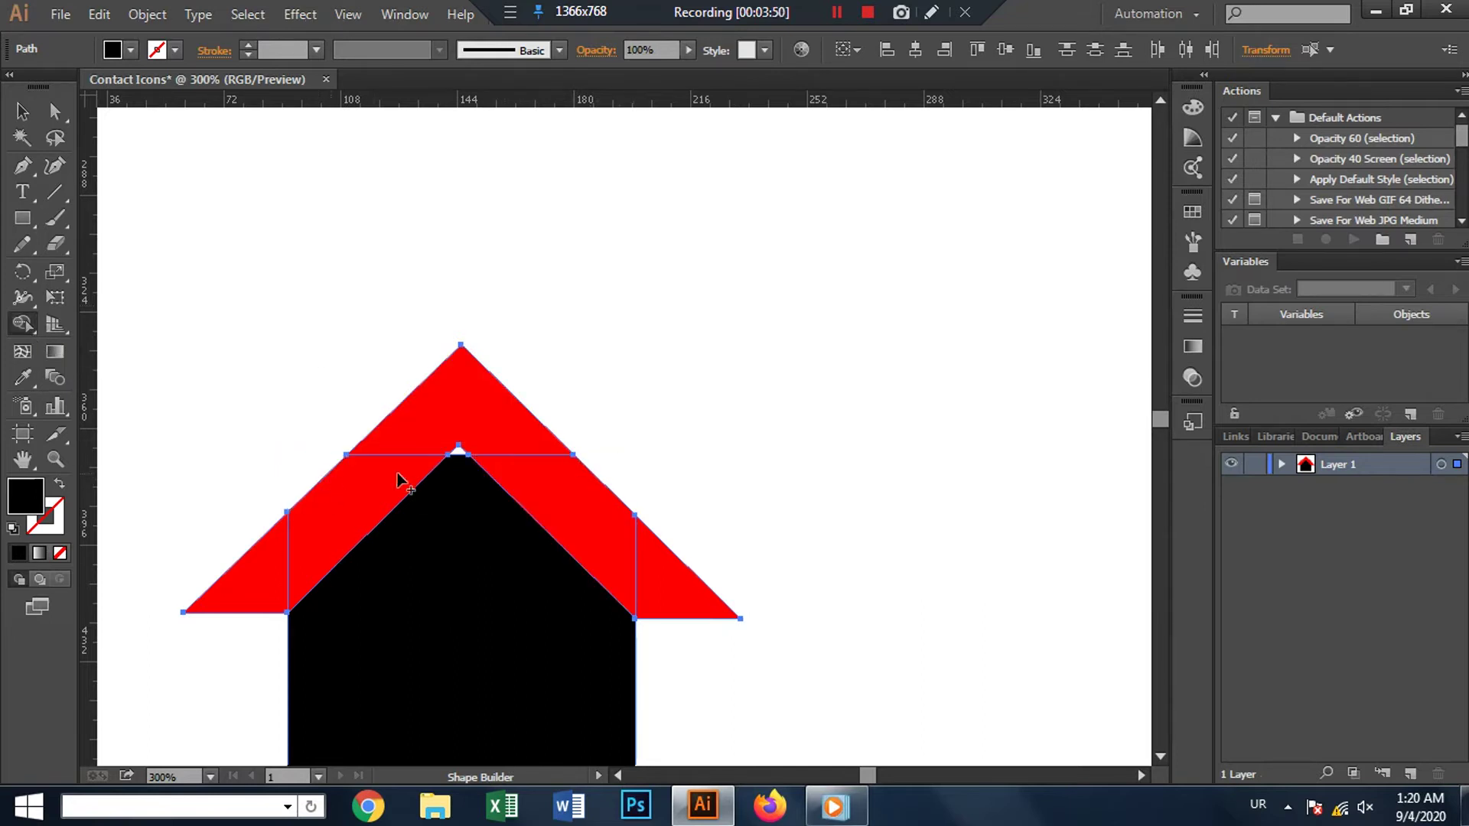
drag(472, 484, 459, 456)
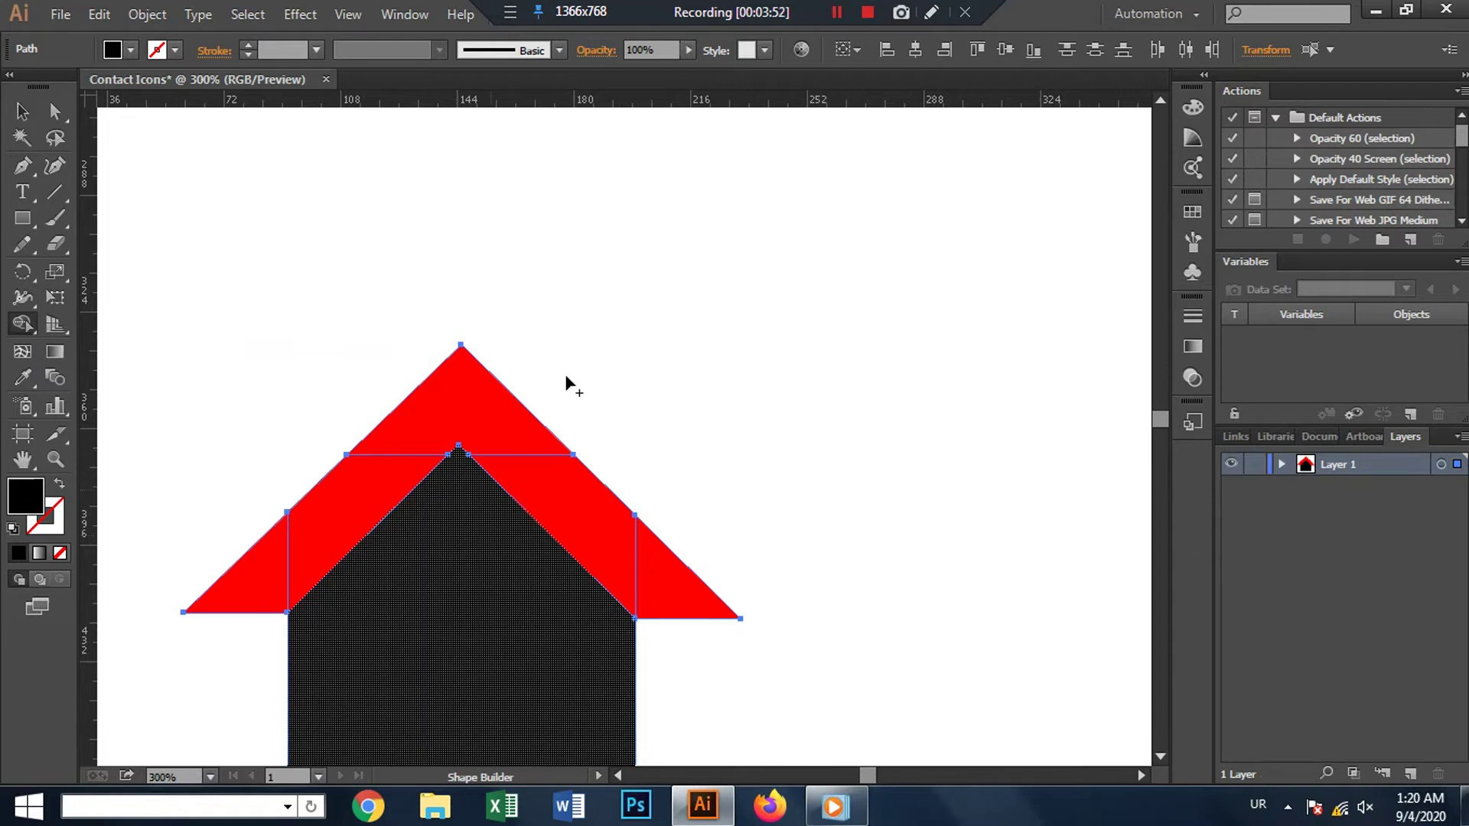
click(22, 111)
click(598, 312)
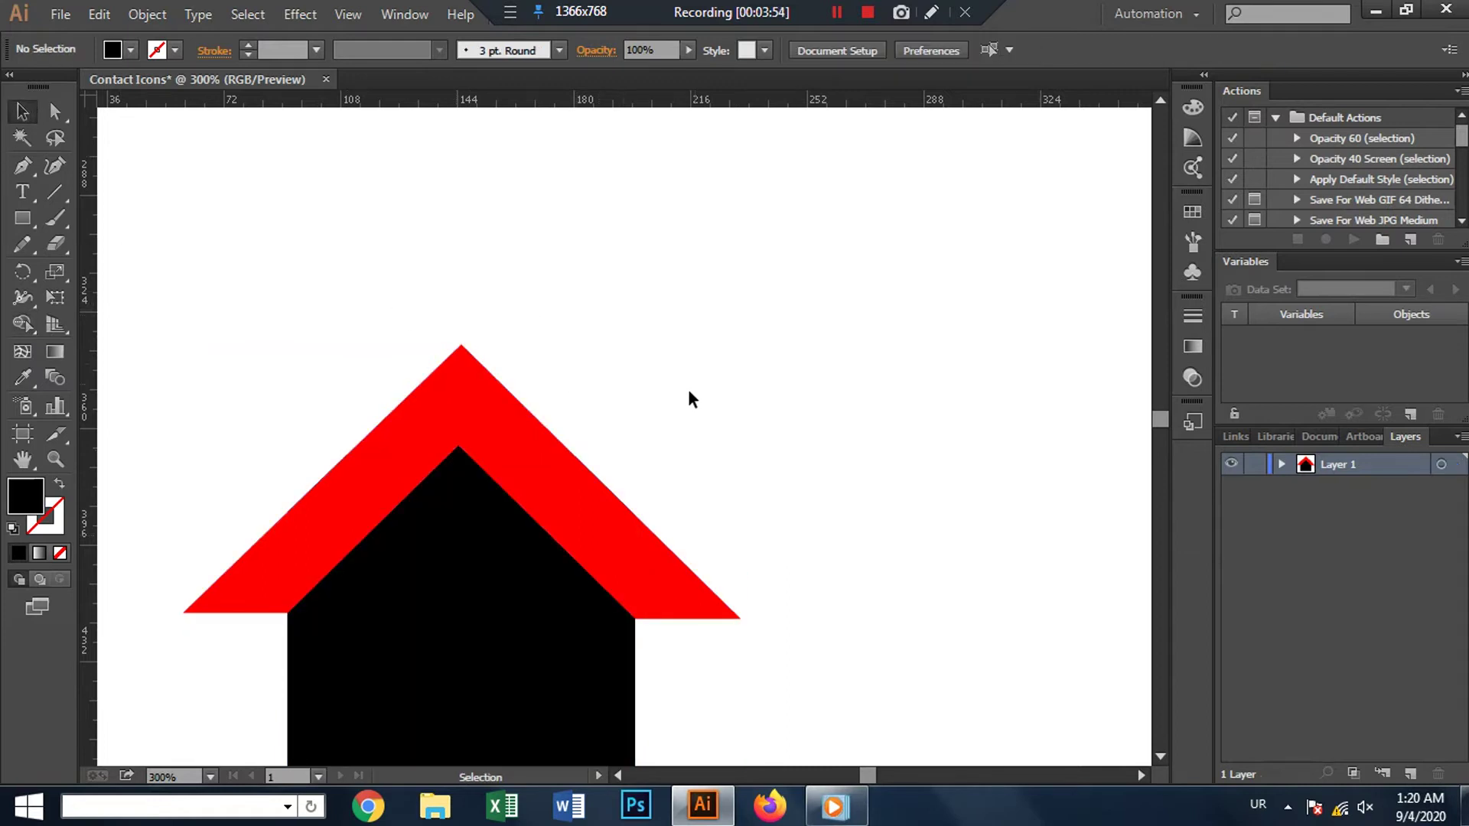
key(ctrl+minus)
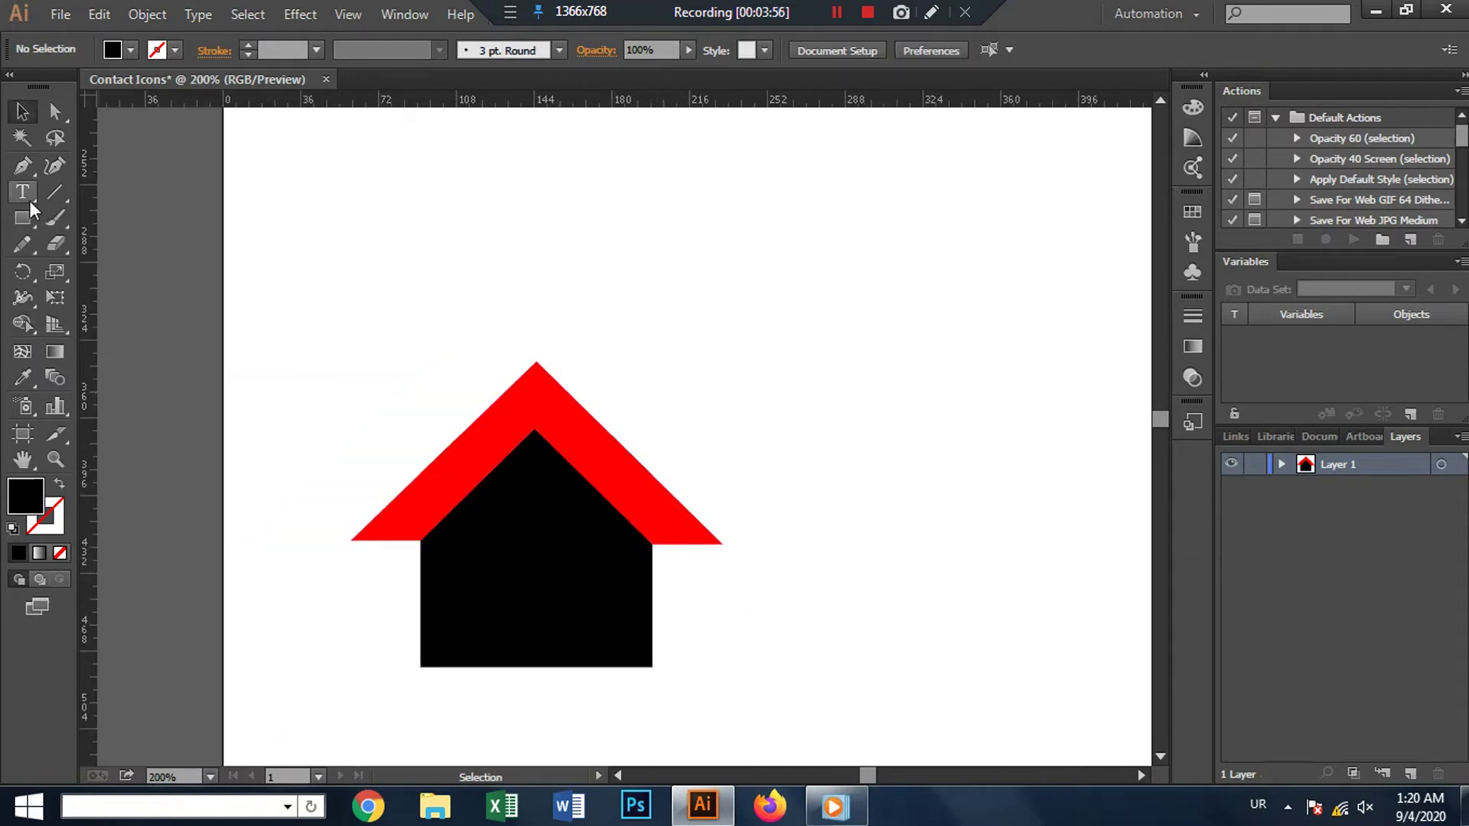
Step: Draw a small rectangle beside the house and fill it dark brown
click(23, 217)
drag(289, 316, 350, 399)
click(131, 49)
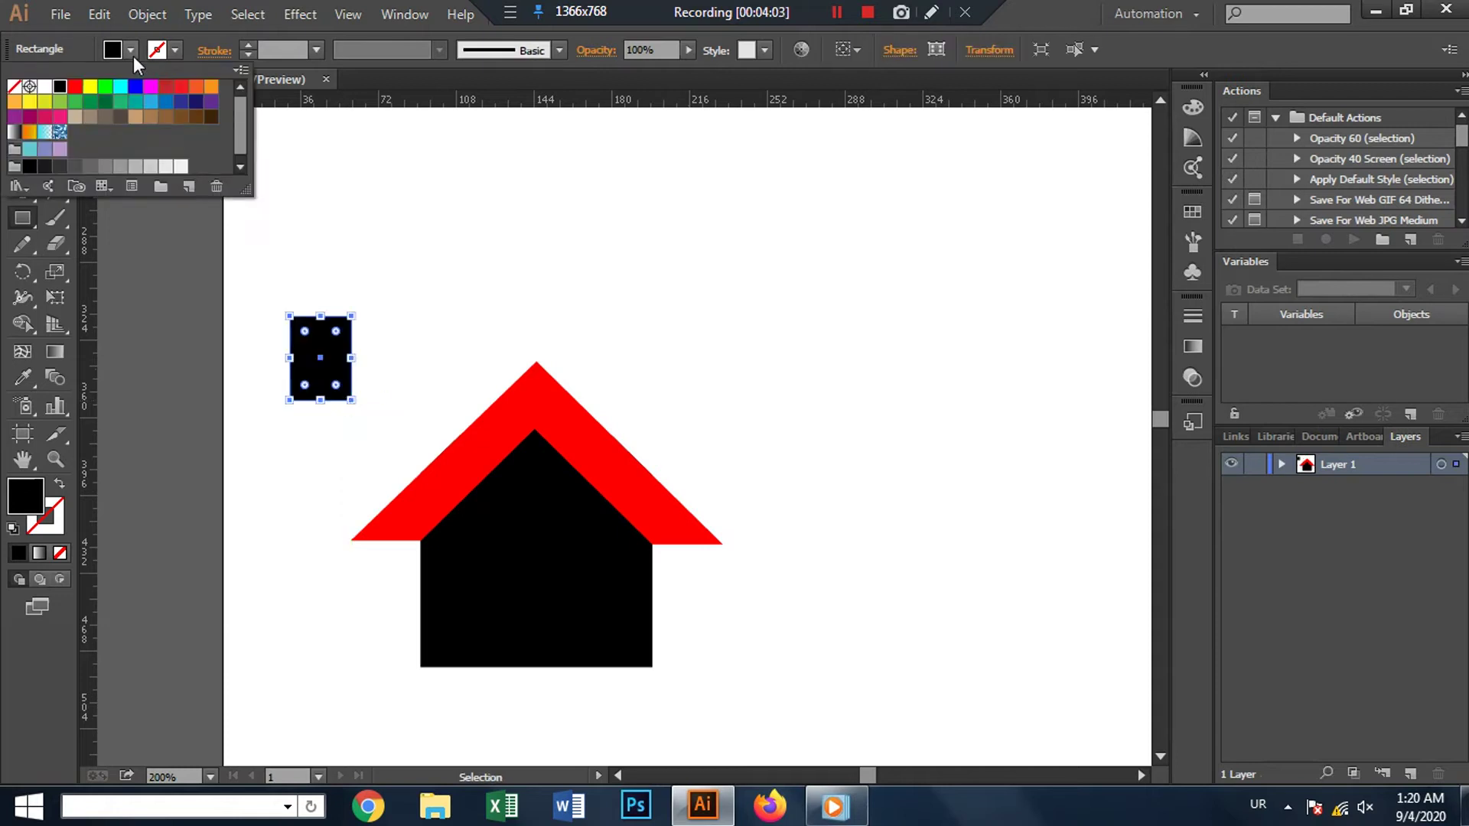
click(184, 117)
click(196, 117)
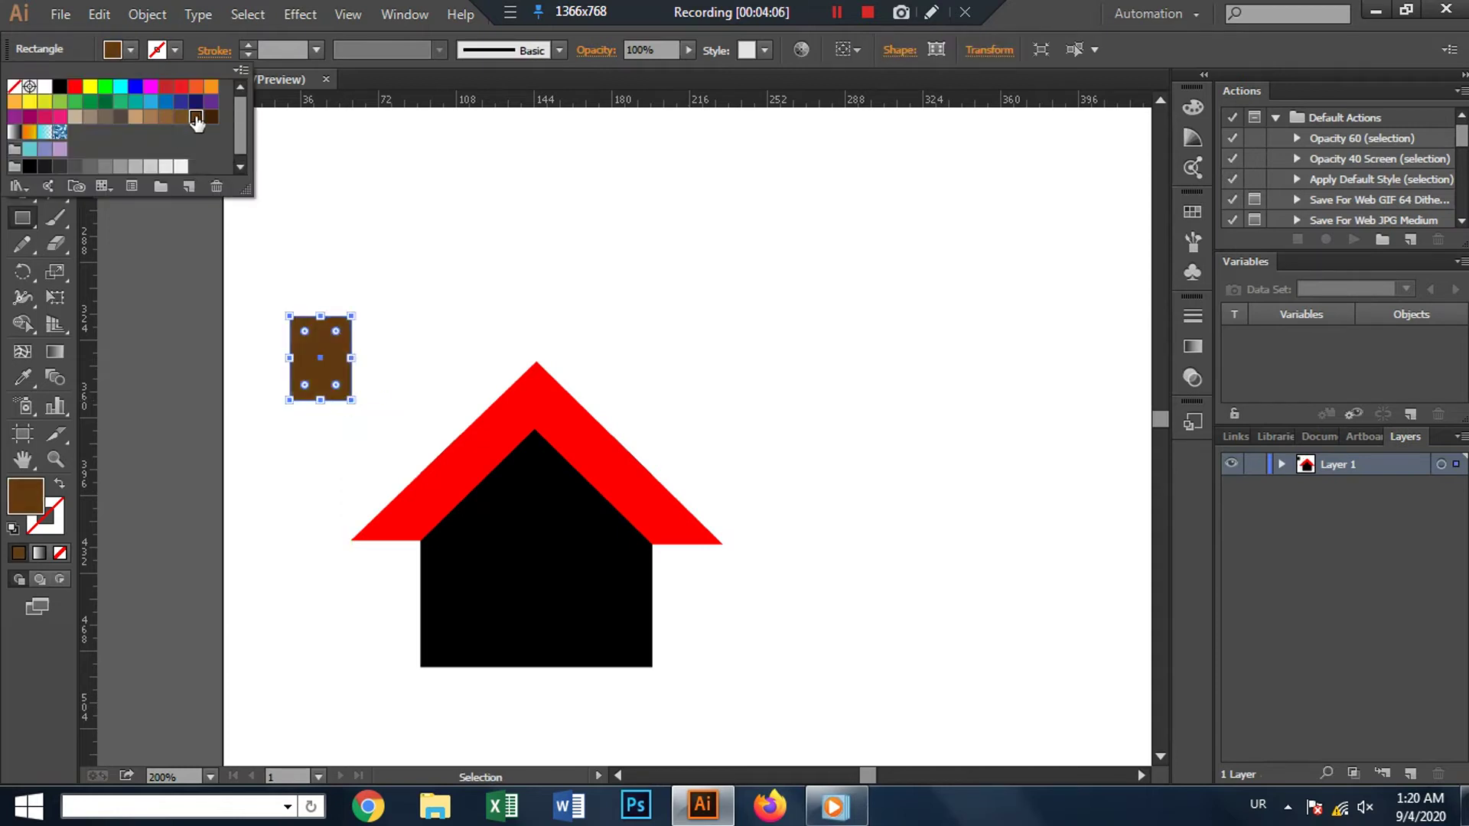
click(23, 212)
Step: Move the brown rectangle to the bottom centre of the house as a door
click(22, 111)
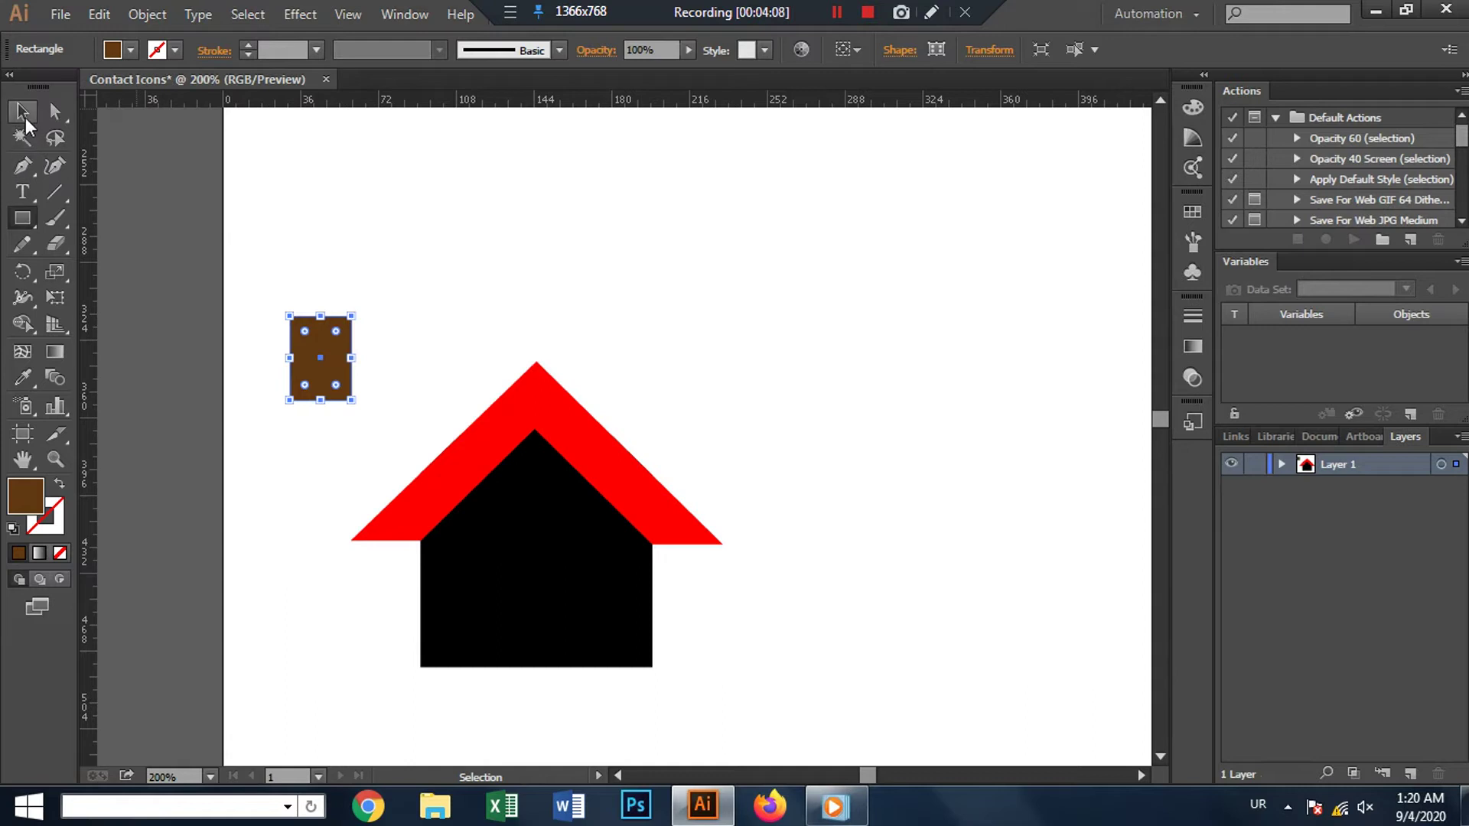
click(554, 573)
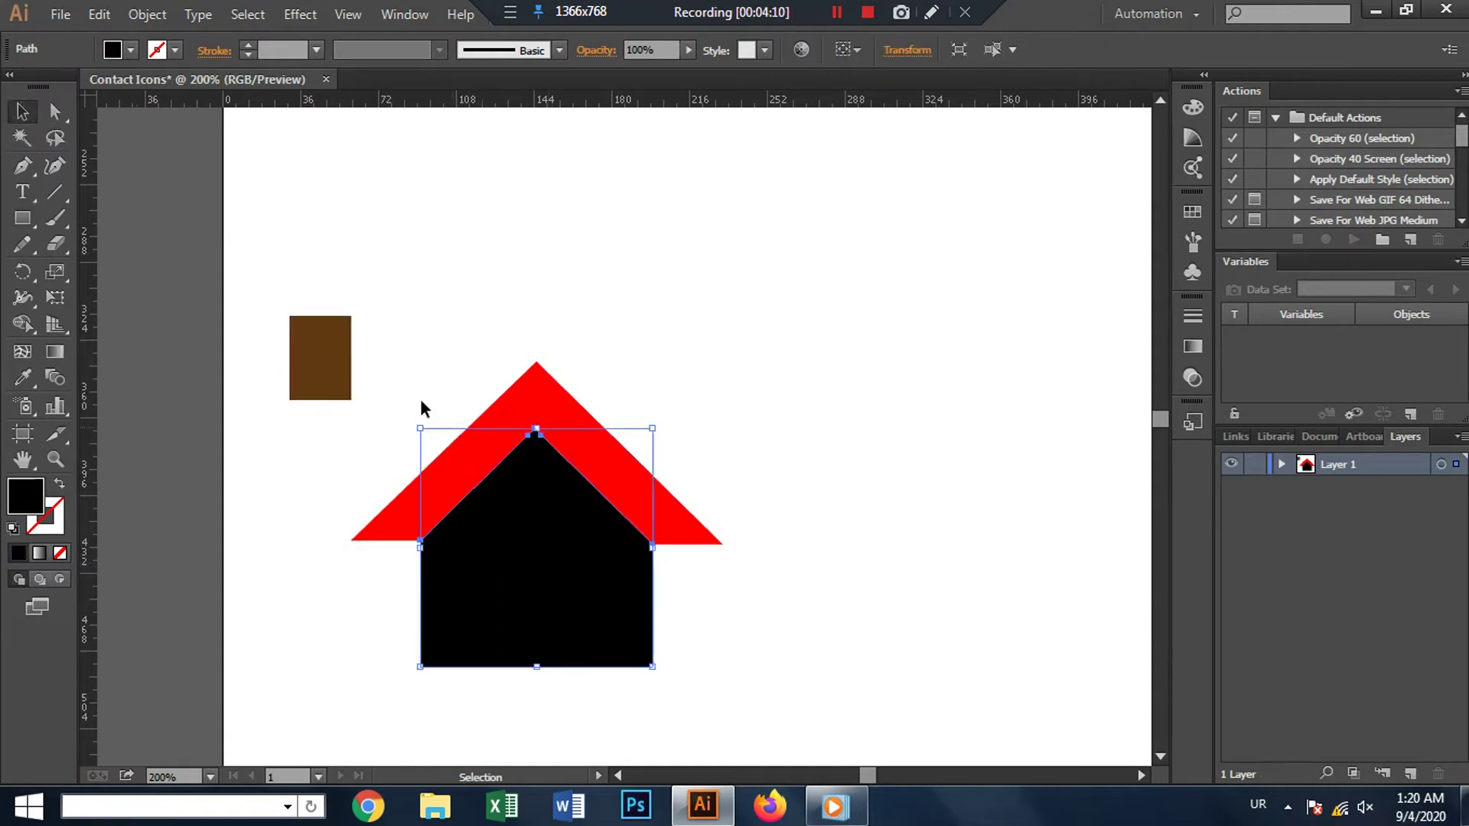
drag(338, 348, 556, 617)
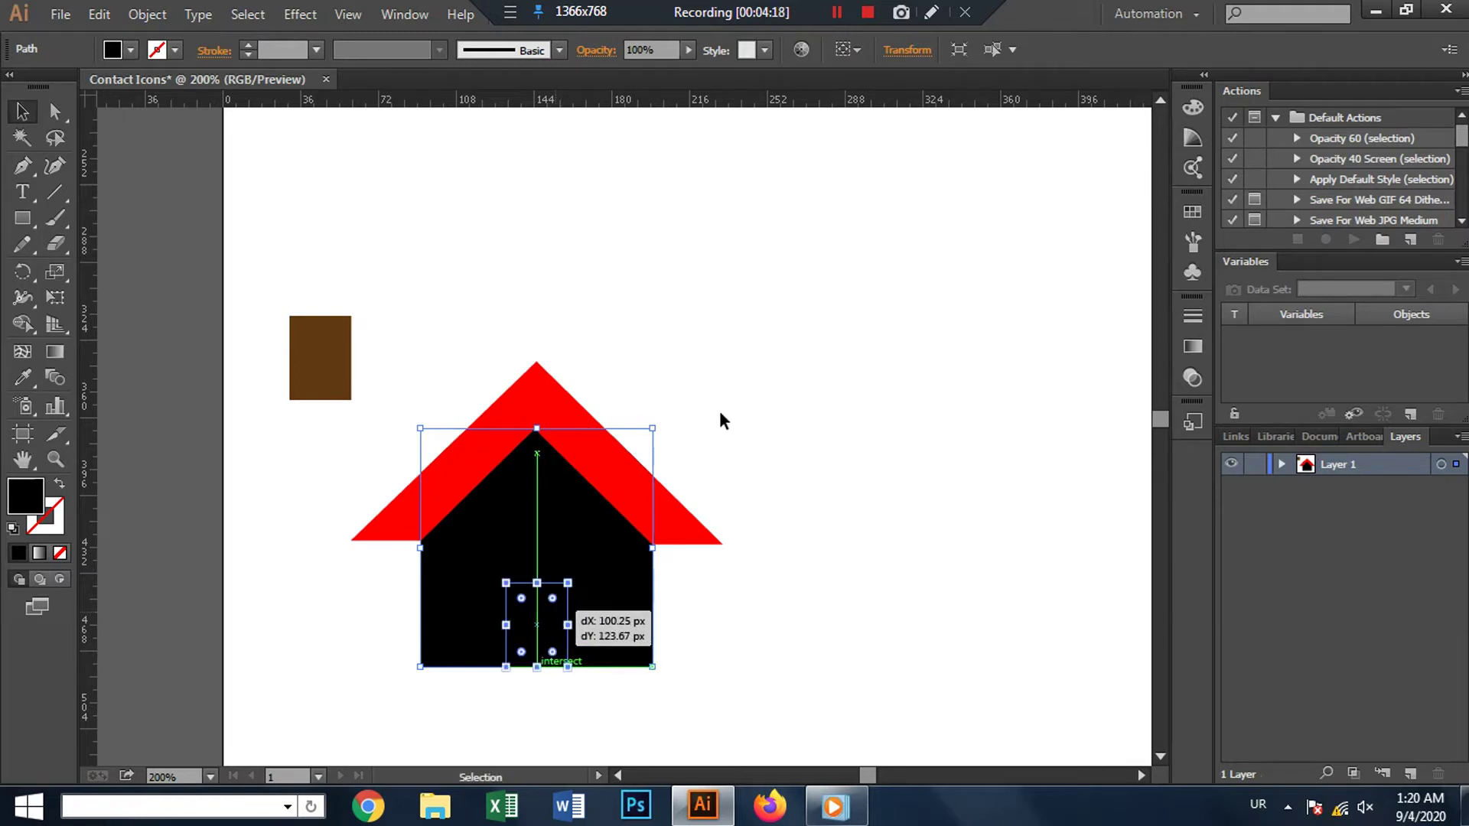
click(754, 306)
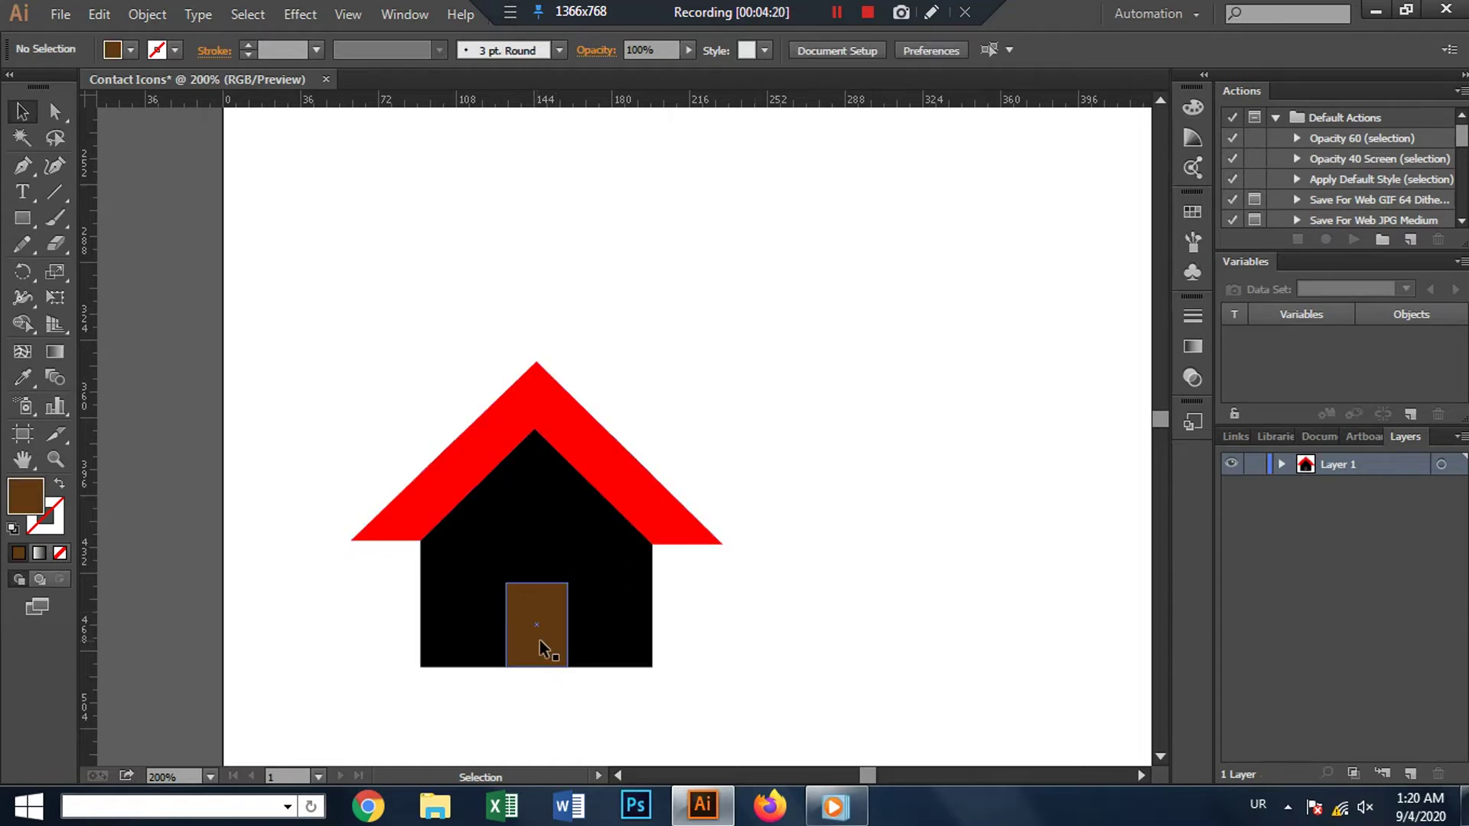
Step: Draw a 126 × 126 px circle above right of the house and fill it light grey
drag(23, 219, 108, 268)
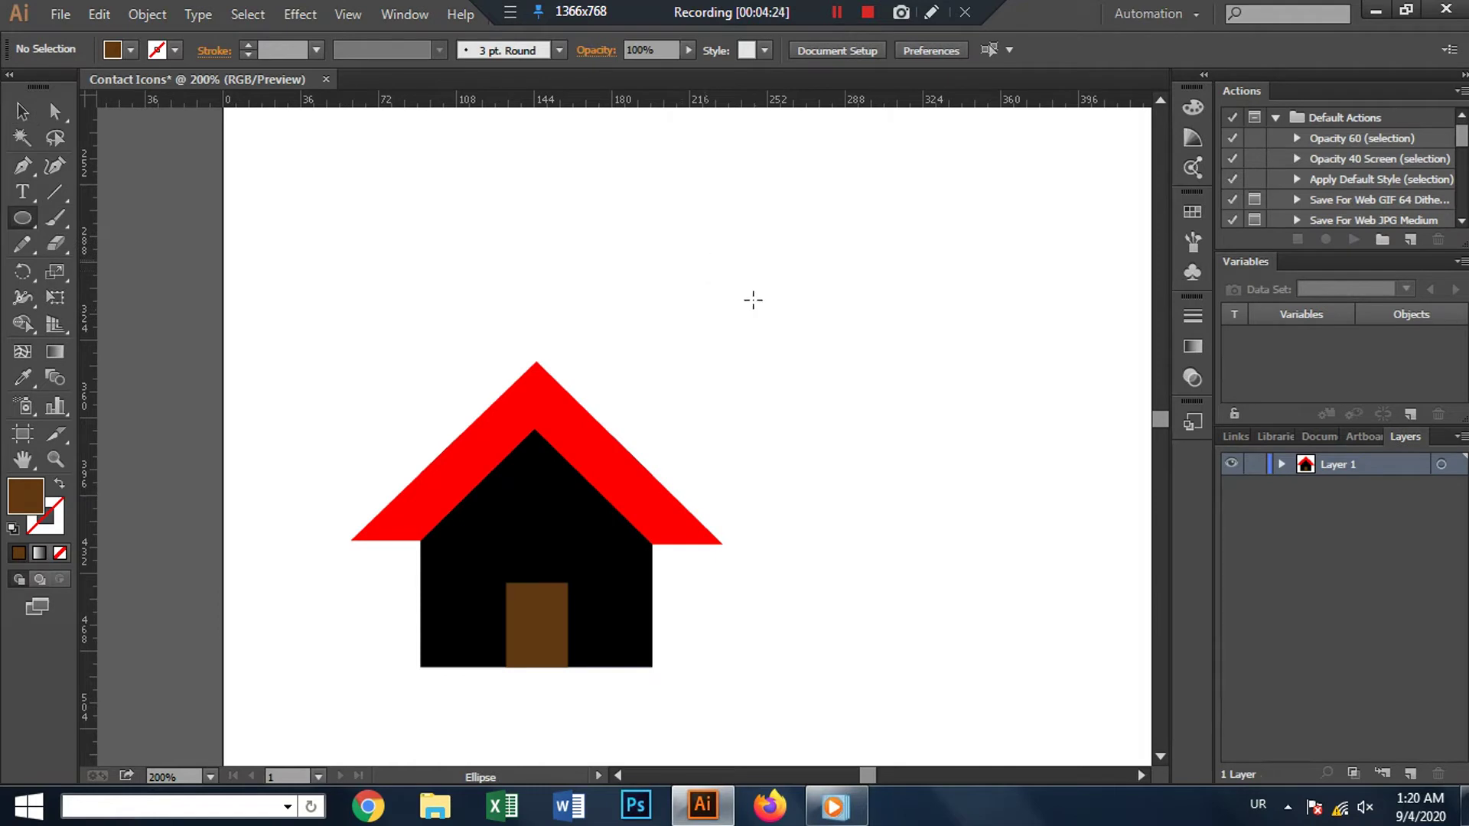
mouse_move(704, 260)
mouse_down()
mouse_move(997, 608)
mouse_move(841, 367)
mouse_up()
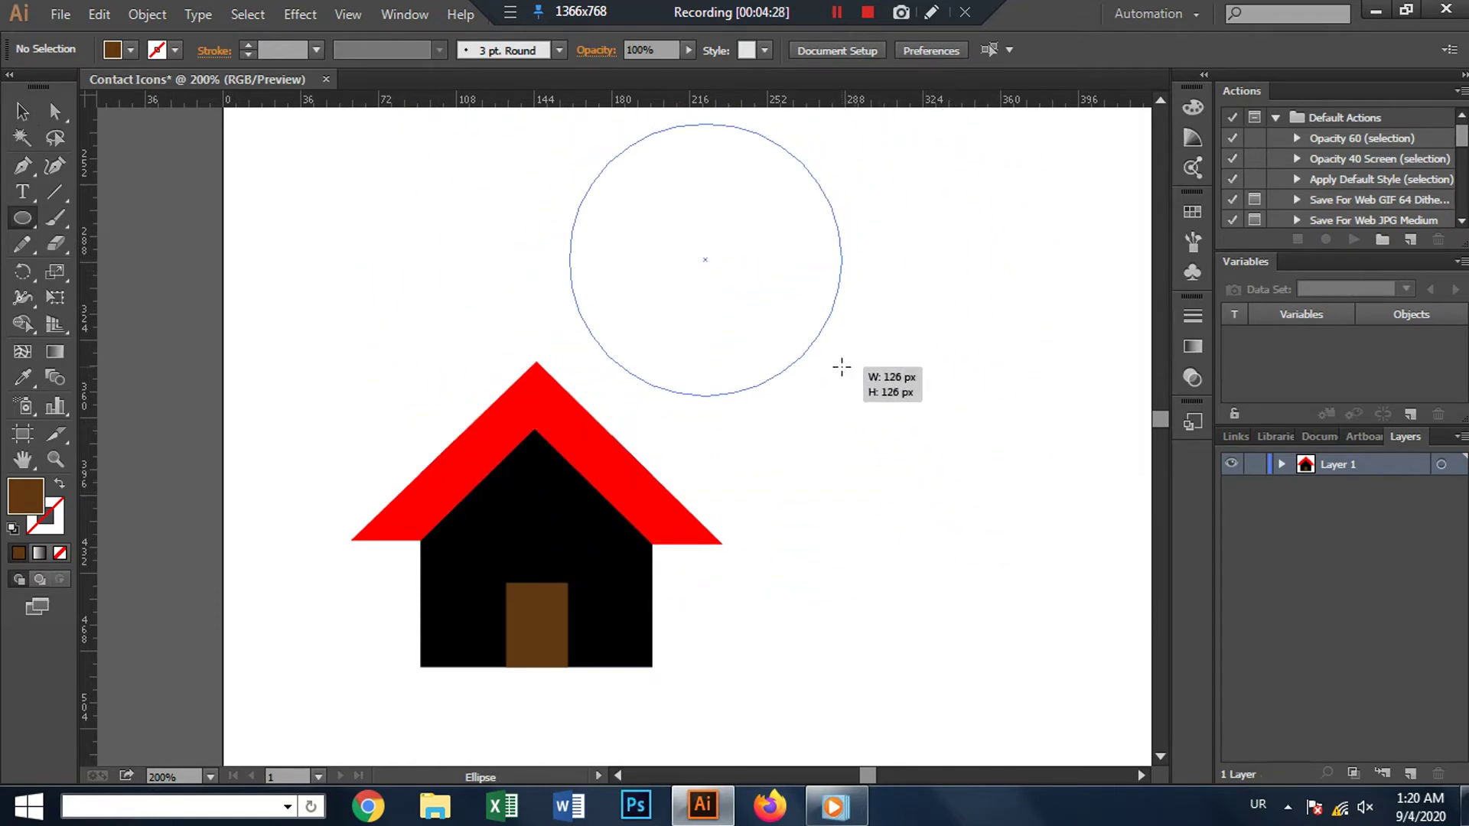
click(130, 51)
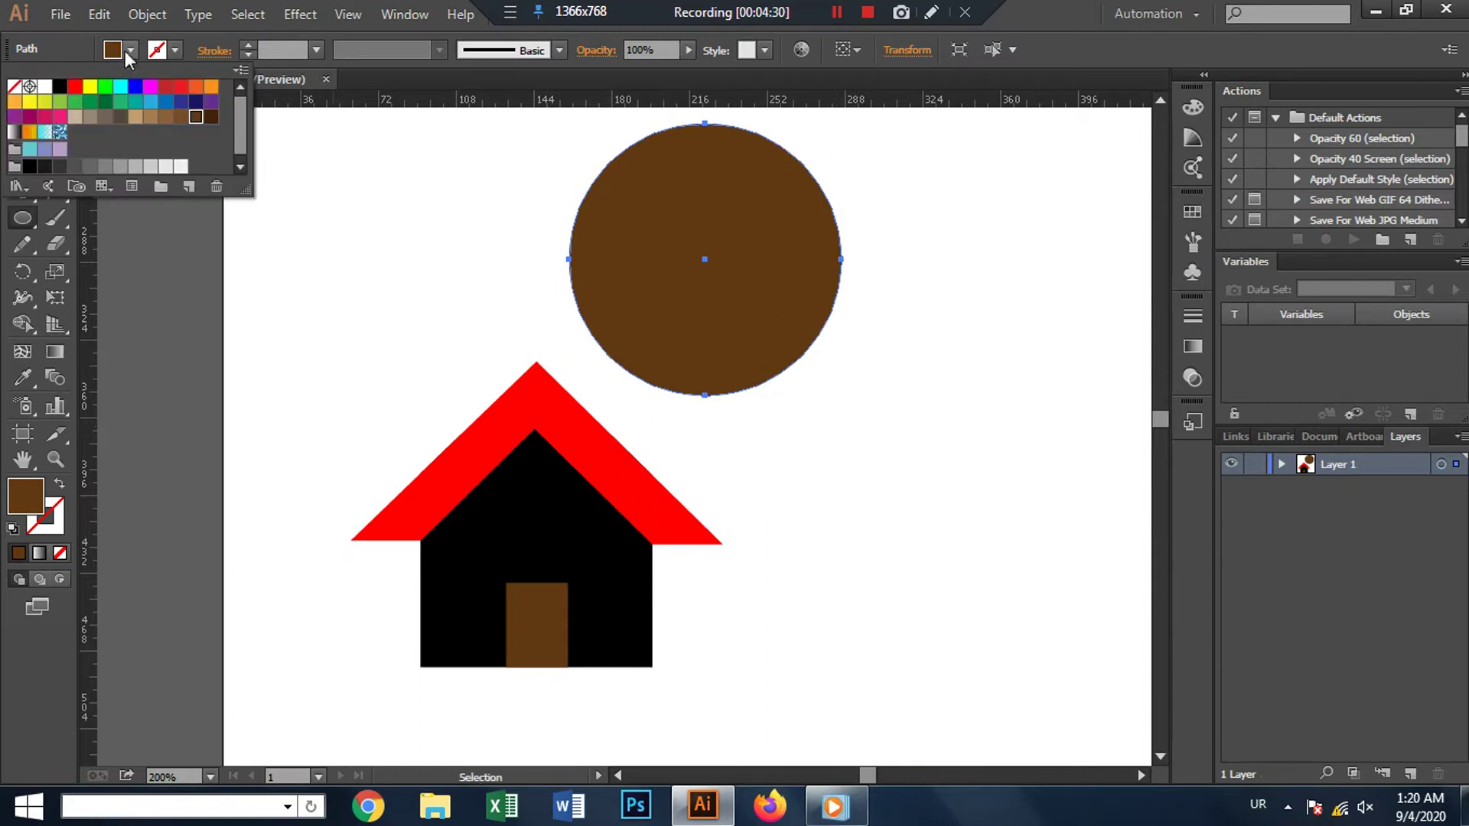
click(120, 166)
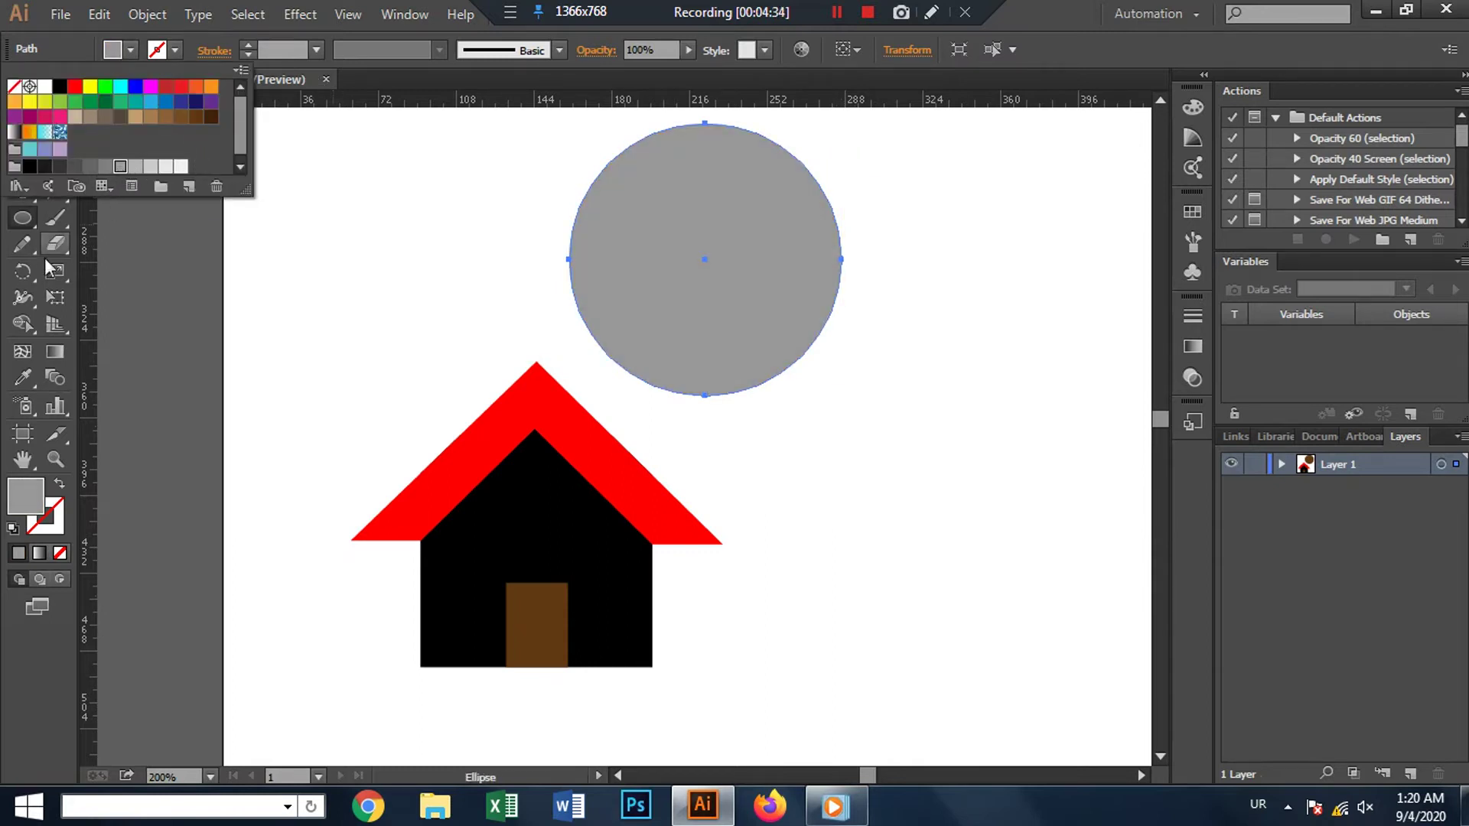
click(136, 166)
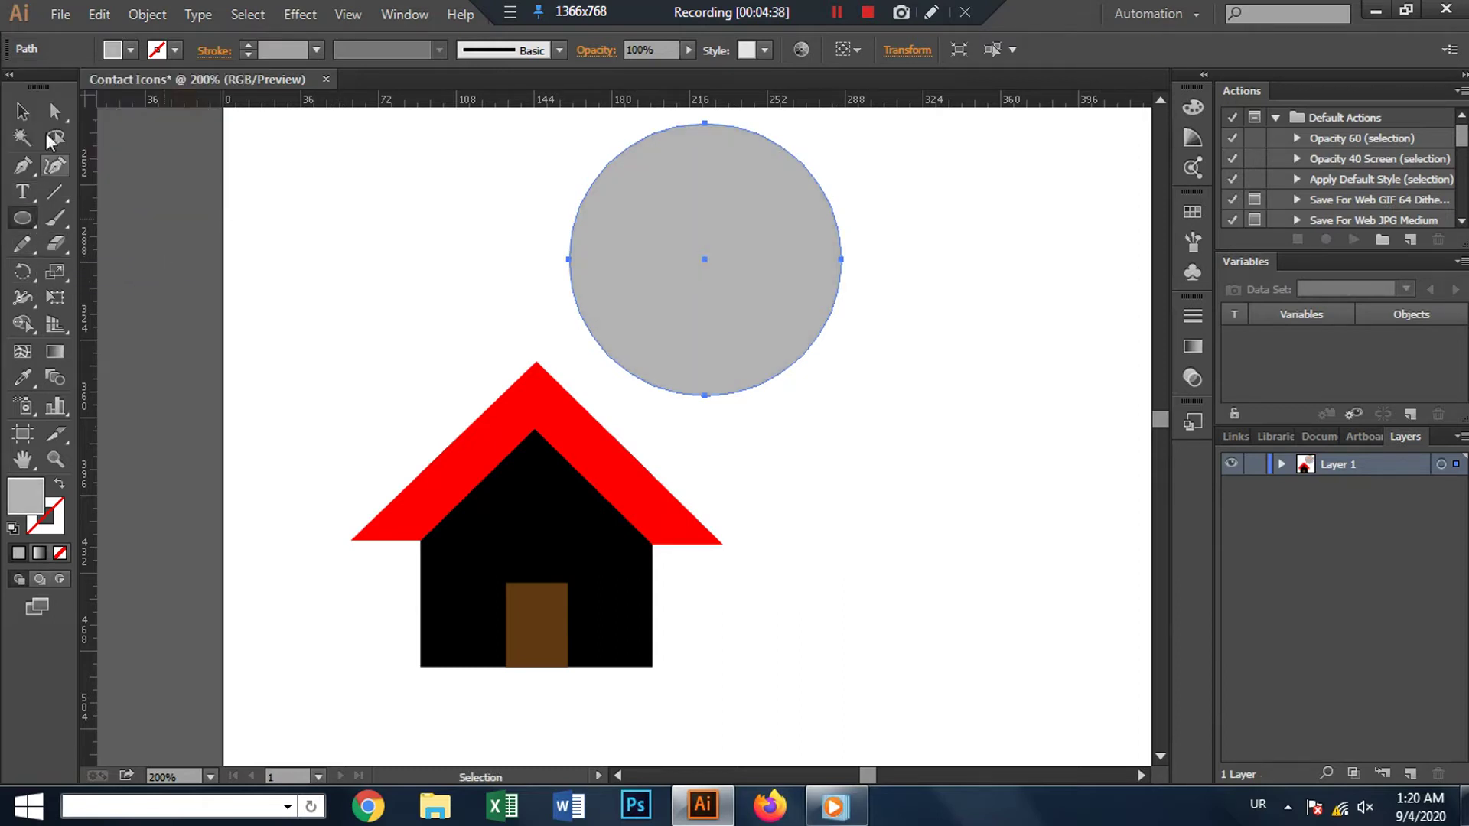
click(23, 110)
click(578, 459)
Step: Move the whole house onto the grey circle
shift+click(572, 489)
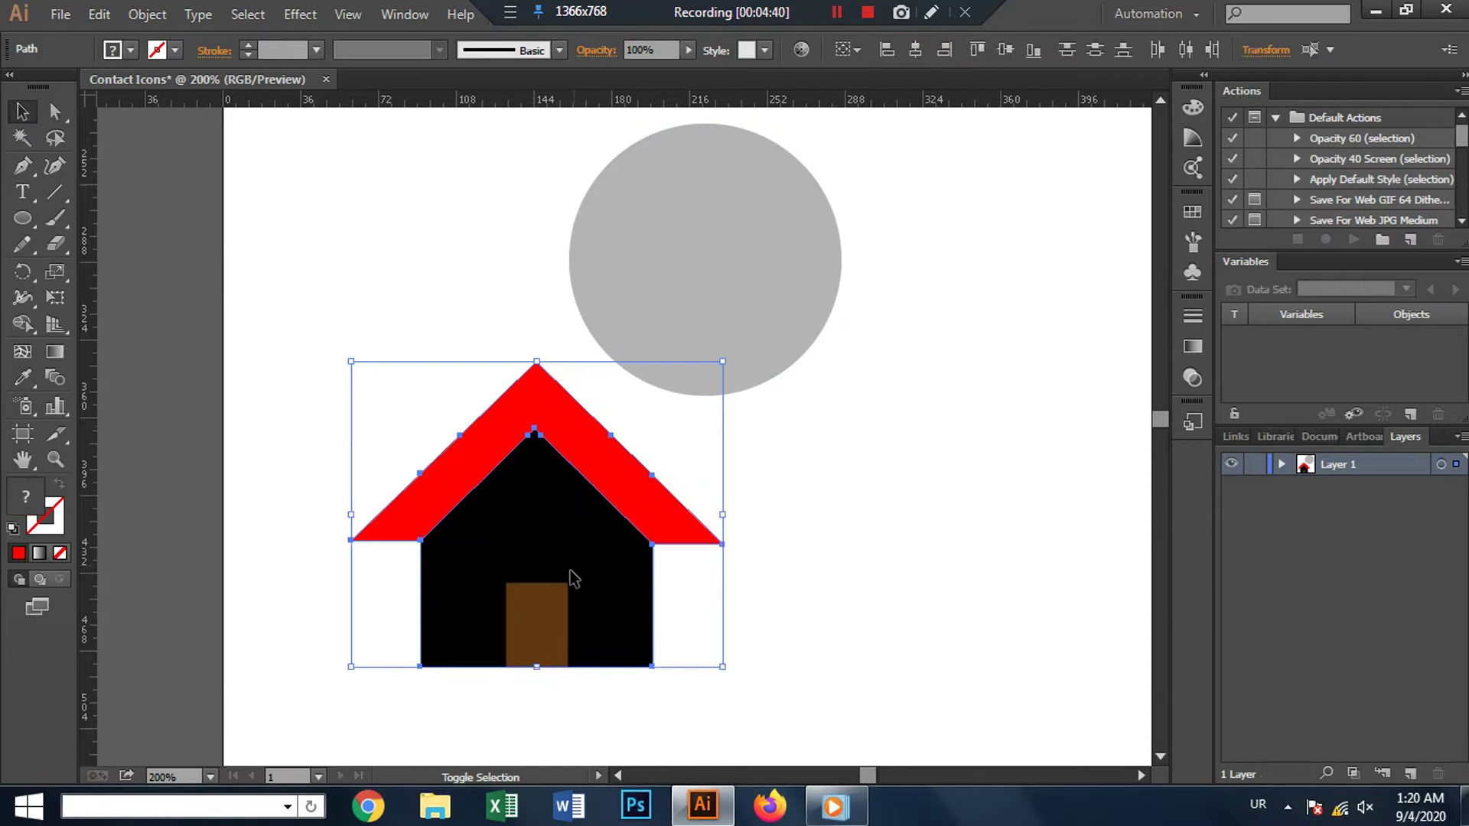
mouse_move(570, 524)
mouse_down()
mouse_move(750, 226)
mouse_move(742, 257)
mouse_up()
key(ctrl+minus)
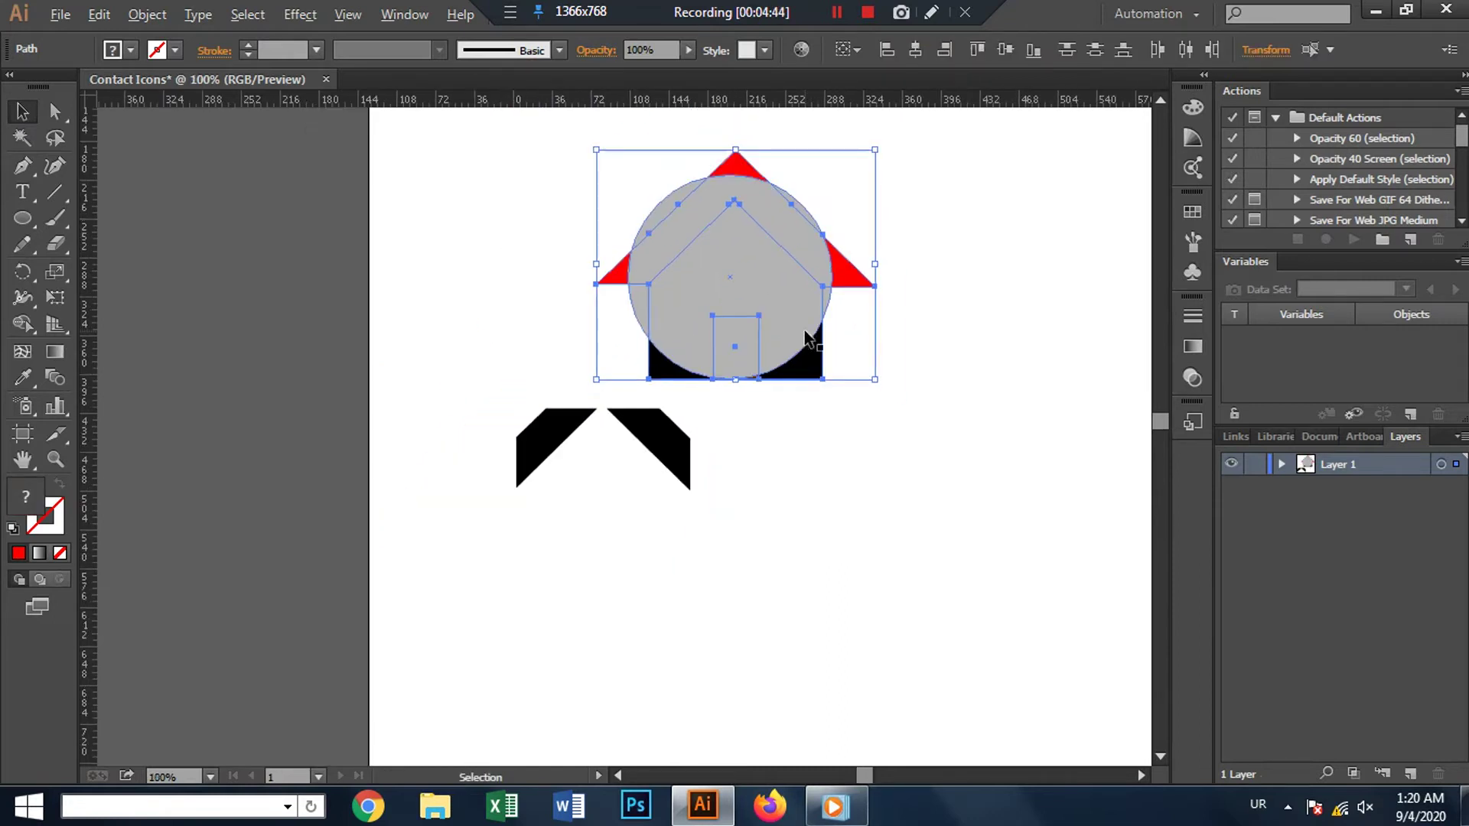
scroll(807, 337, down, 1)
key(ctrl+z)
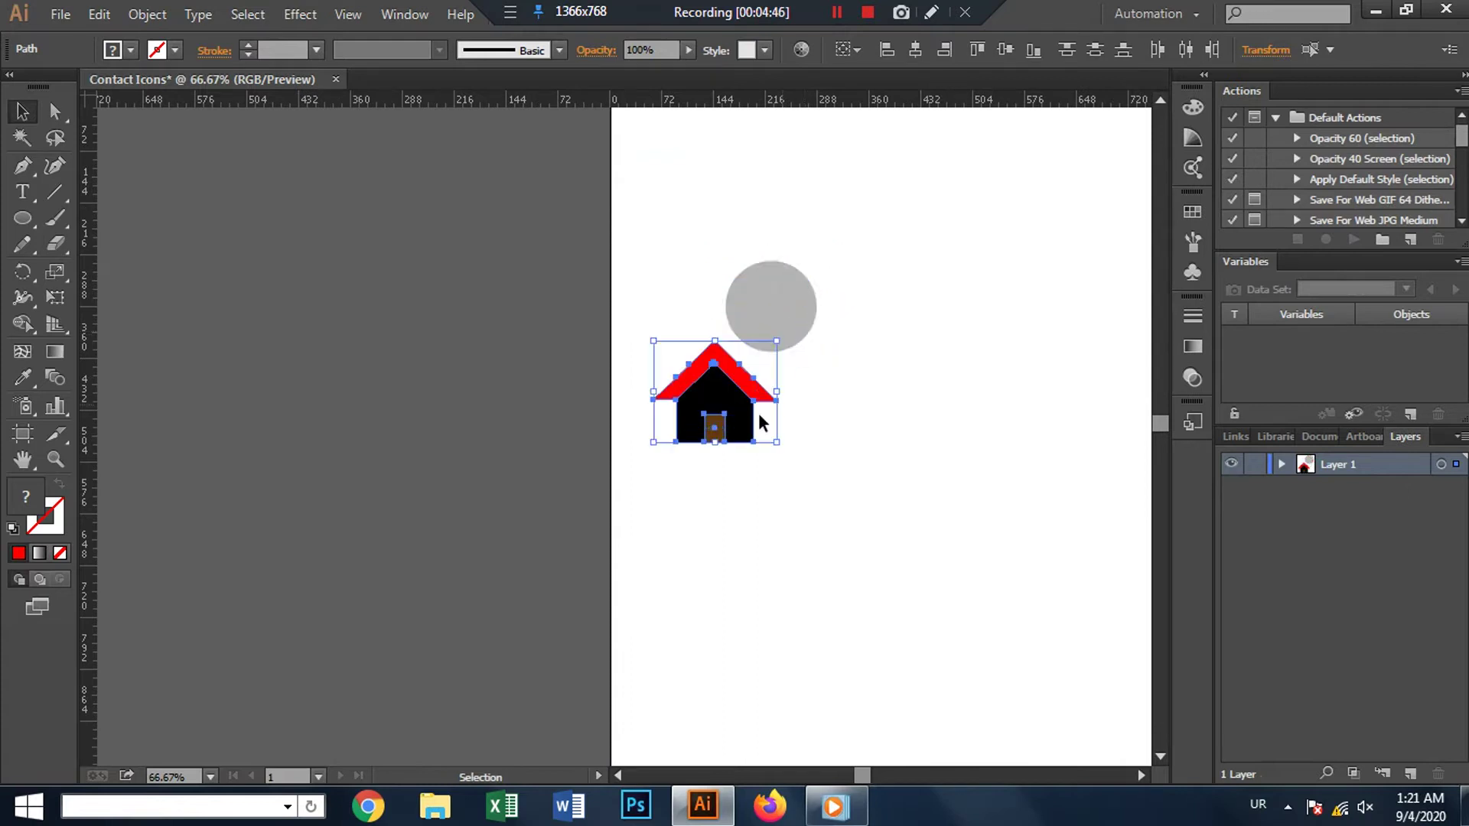
drag(744, 390, 797, 287)
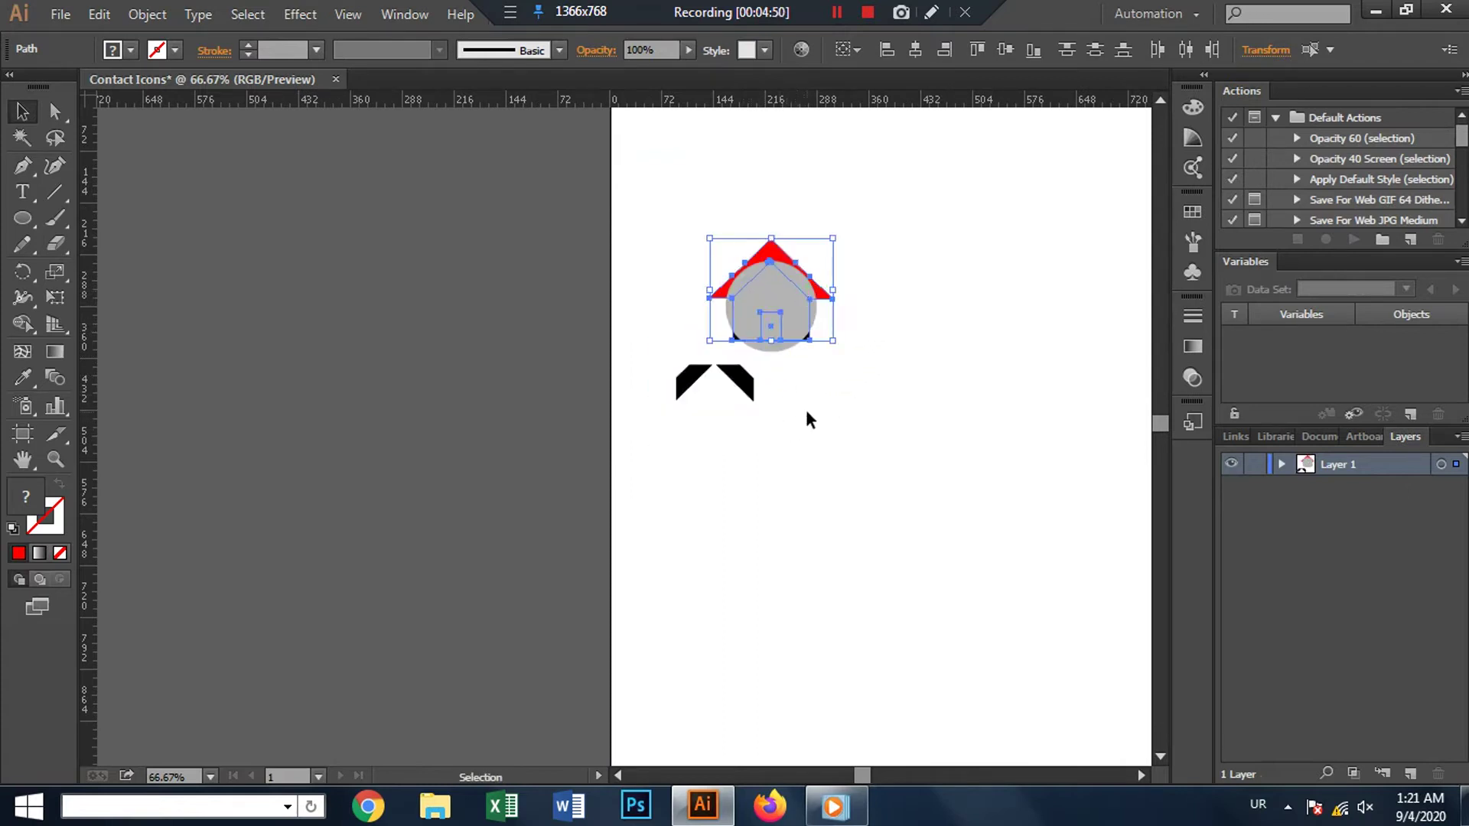
click(803, 410)
Step: Delete the two leftover black chevrons and enlarge the grey circle from a corner
click(749, 386)
shift+click(699, 378)
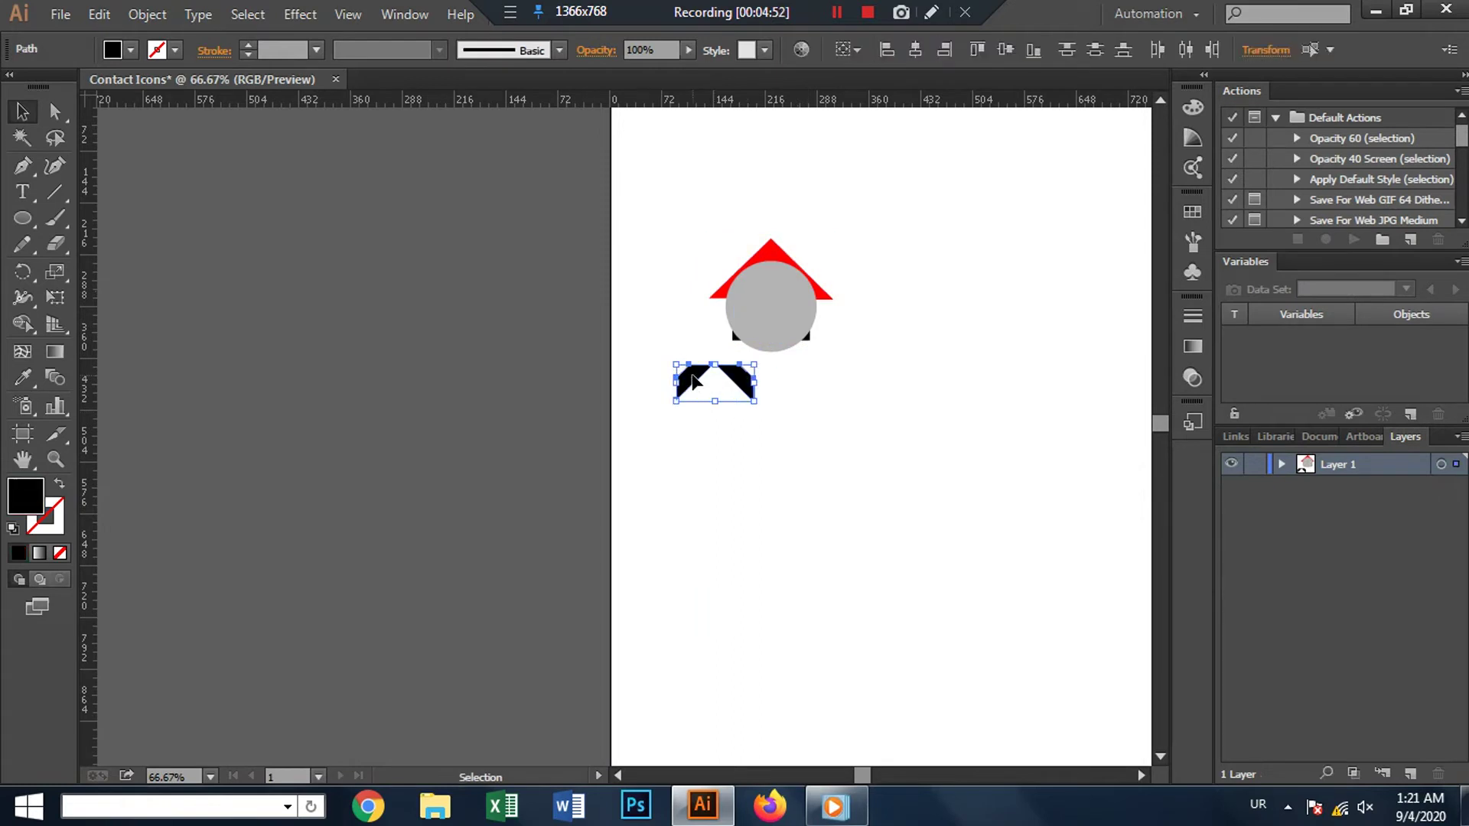
key(Delete)
scroll(773, 352, up, 1)
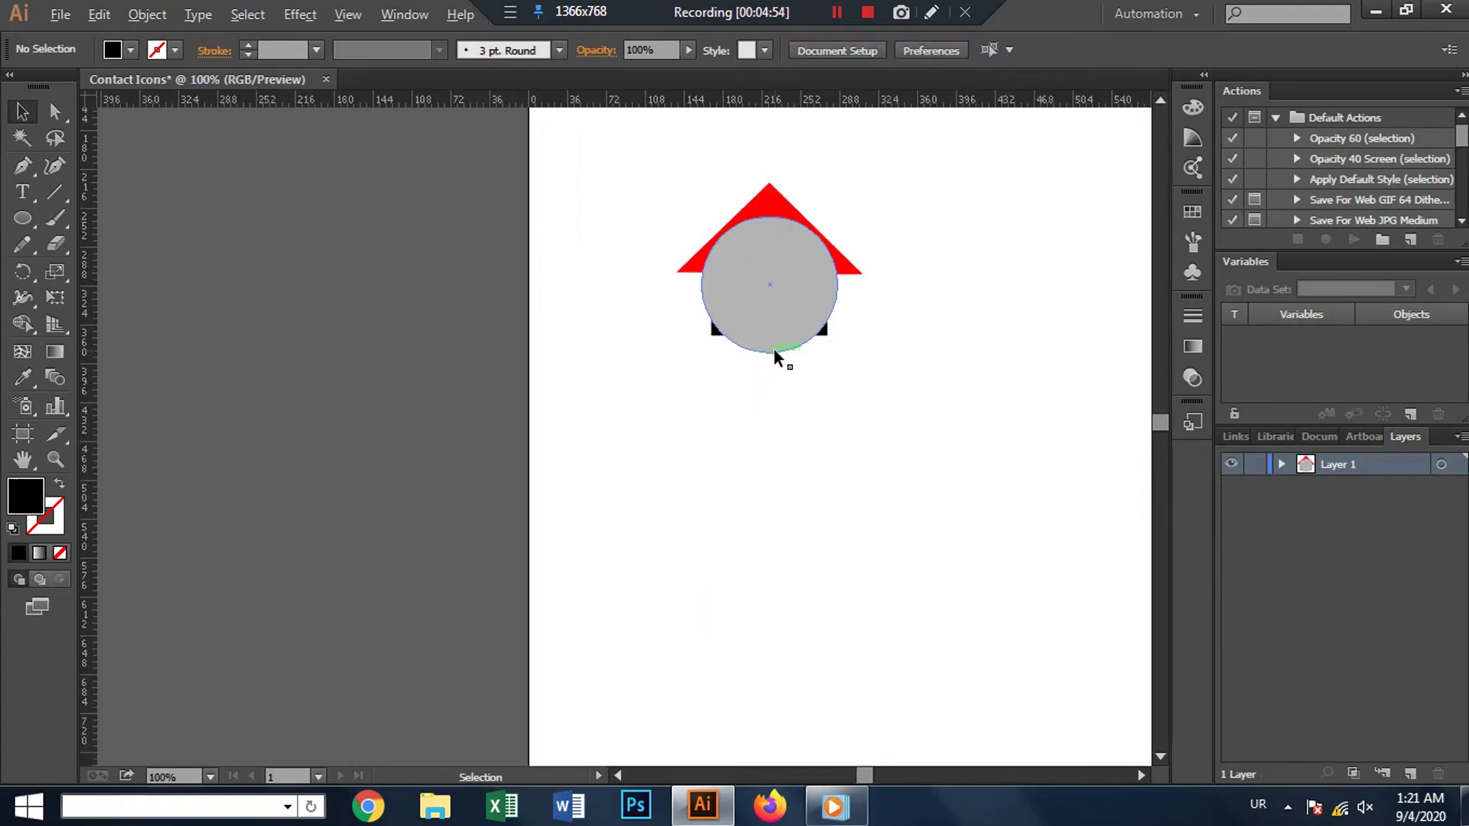
click(779, 314)
drag(837, 353, 910, 424)
Step: Send the grey circle backward behind the door, red roof and black house body
right_click(856, 333)
mouse_move(915, 642)
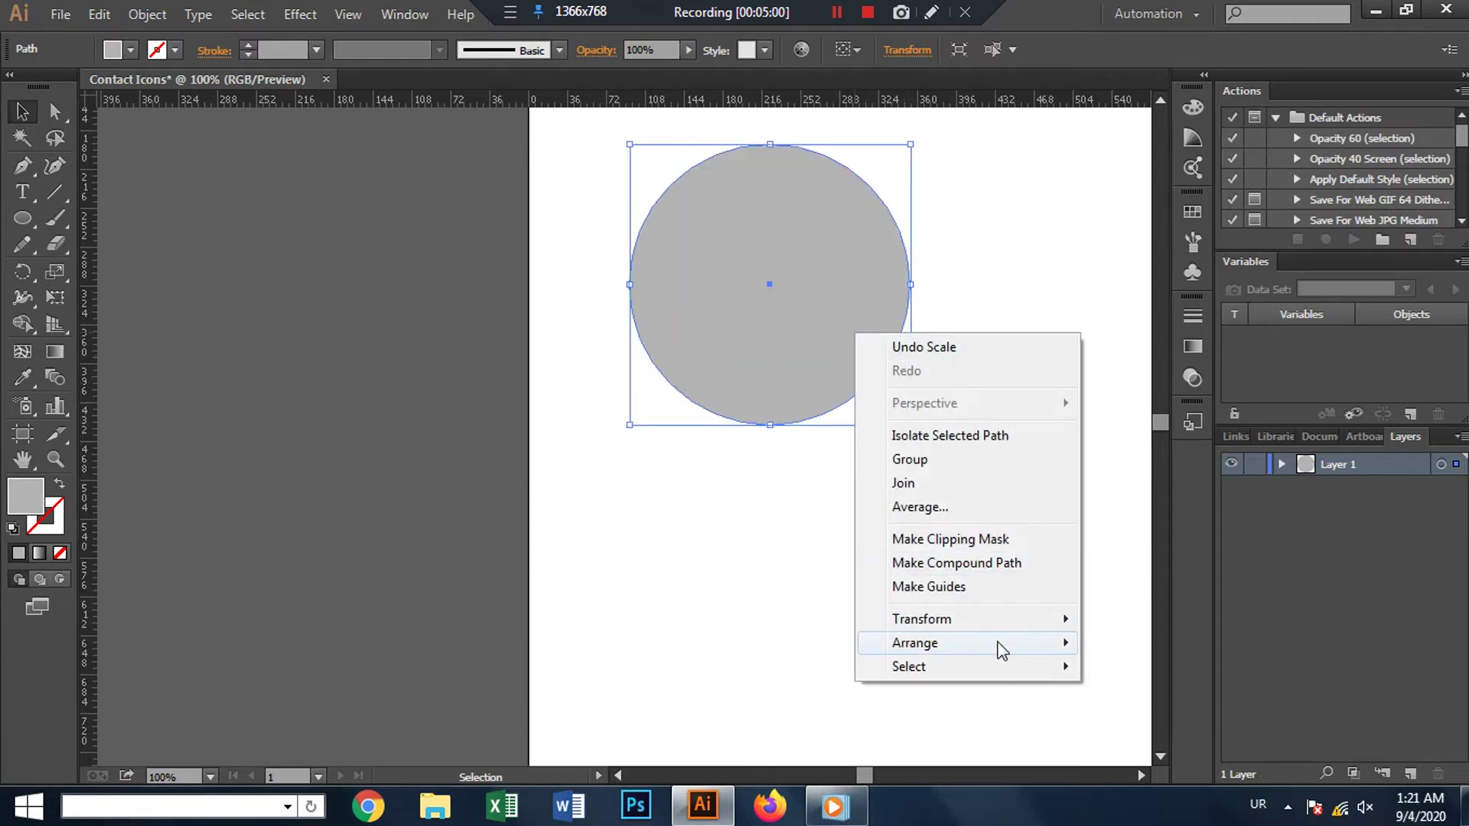
click(1153, 692)
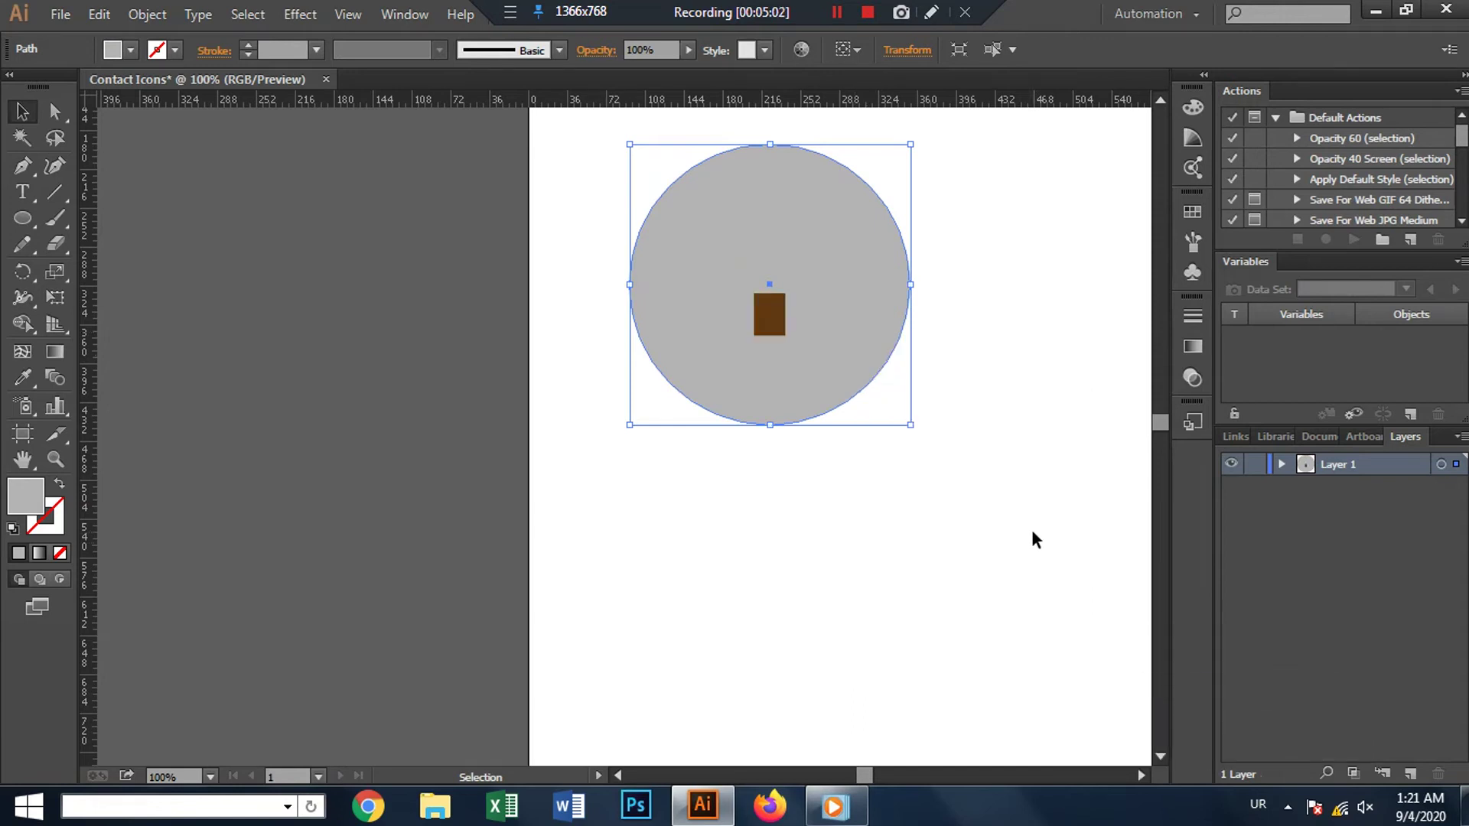
right_click(887, 403)
mouse_move(930, 698)
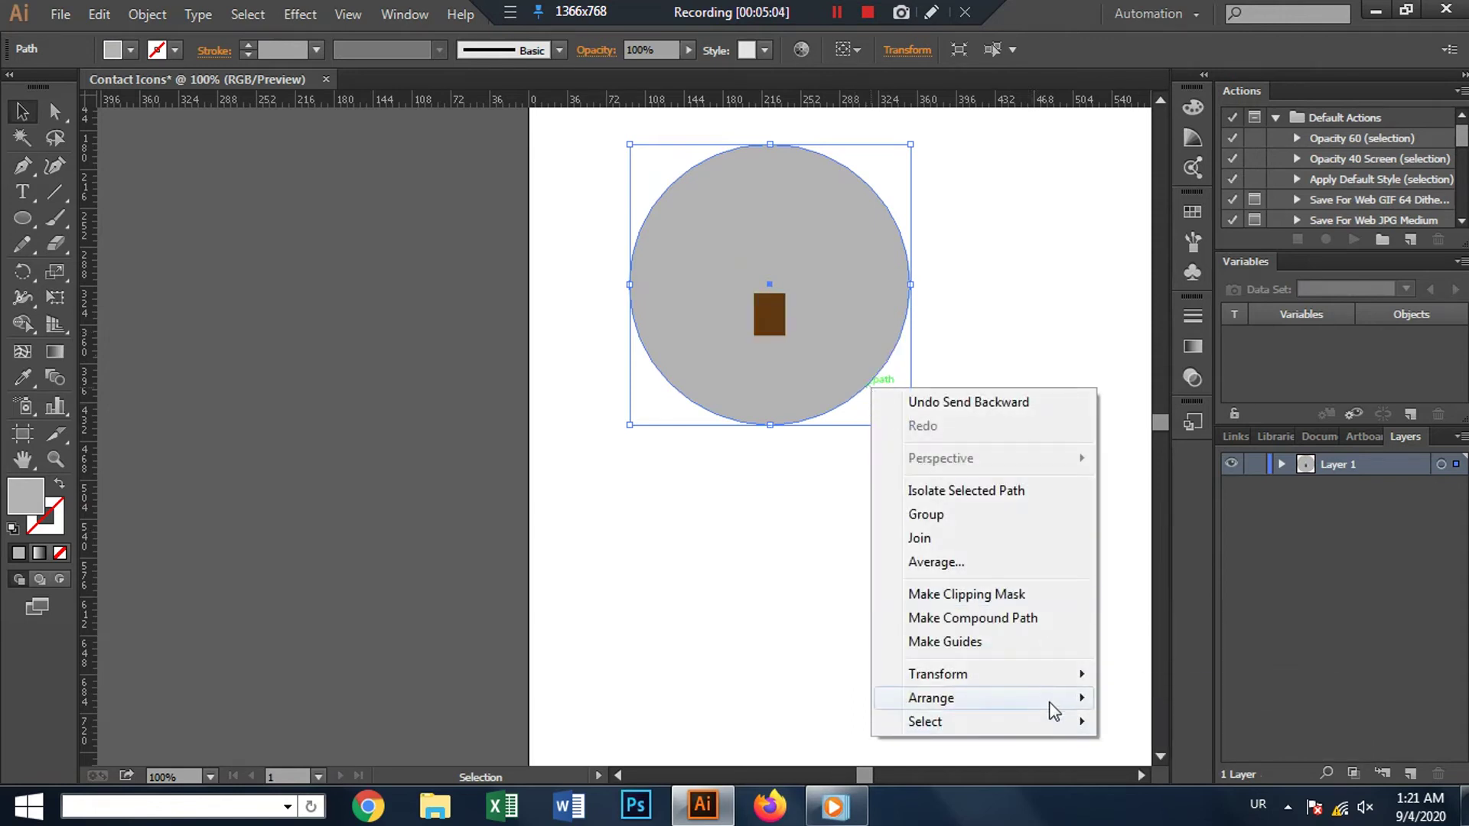
click(1177, 752)
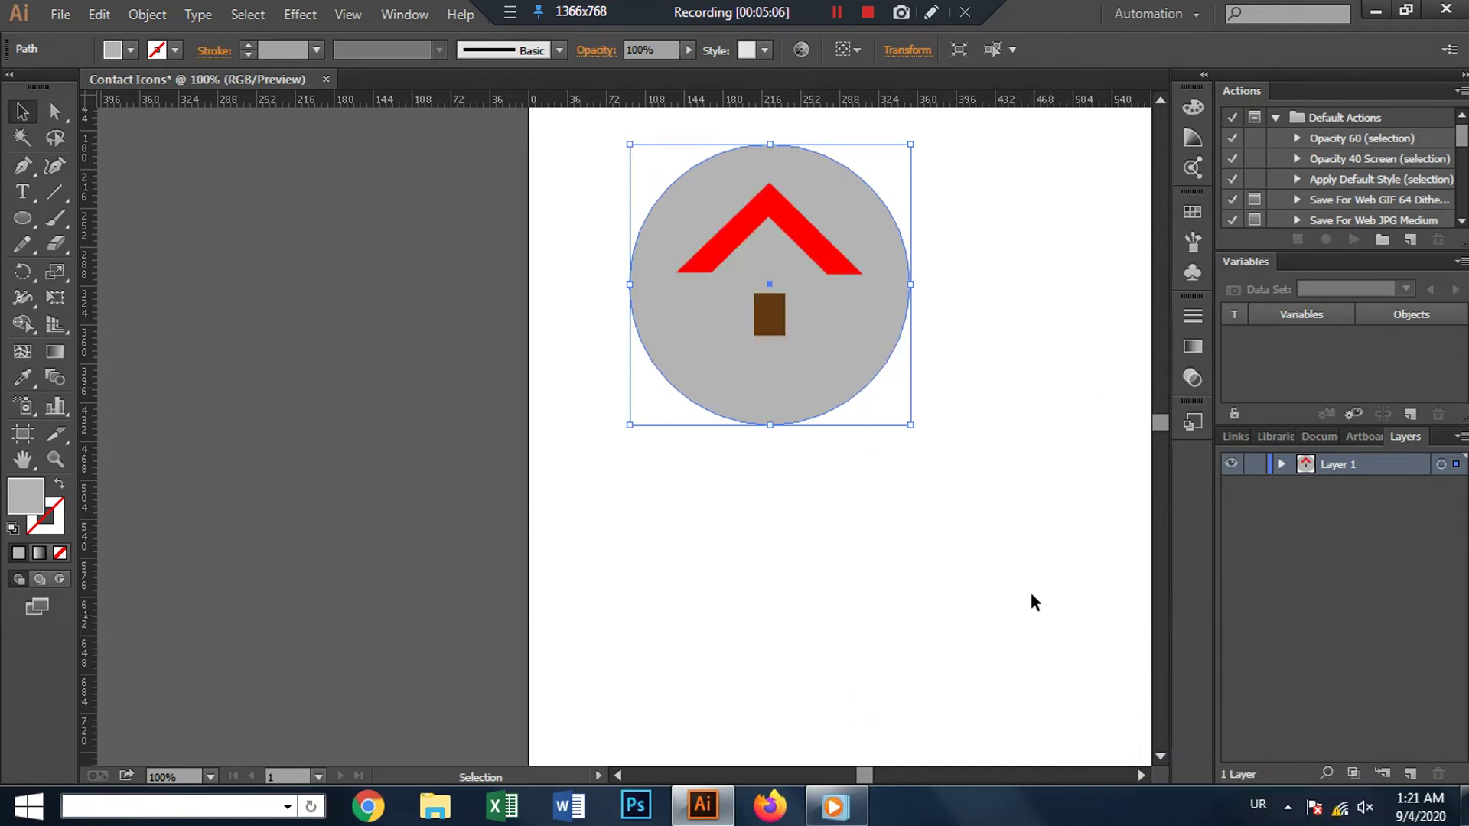
right_click(893, 406)
mouse_move(955, 717)
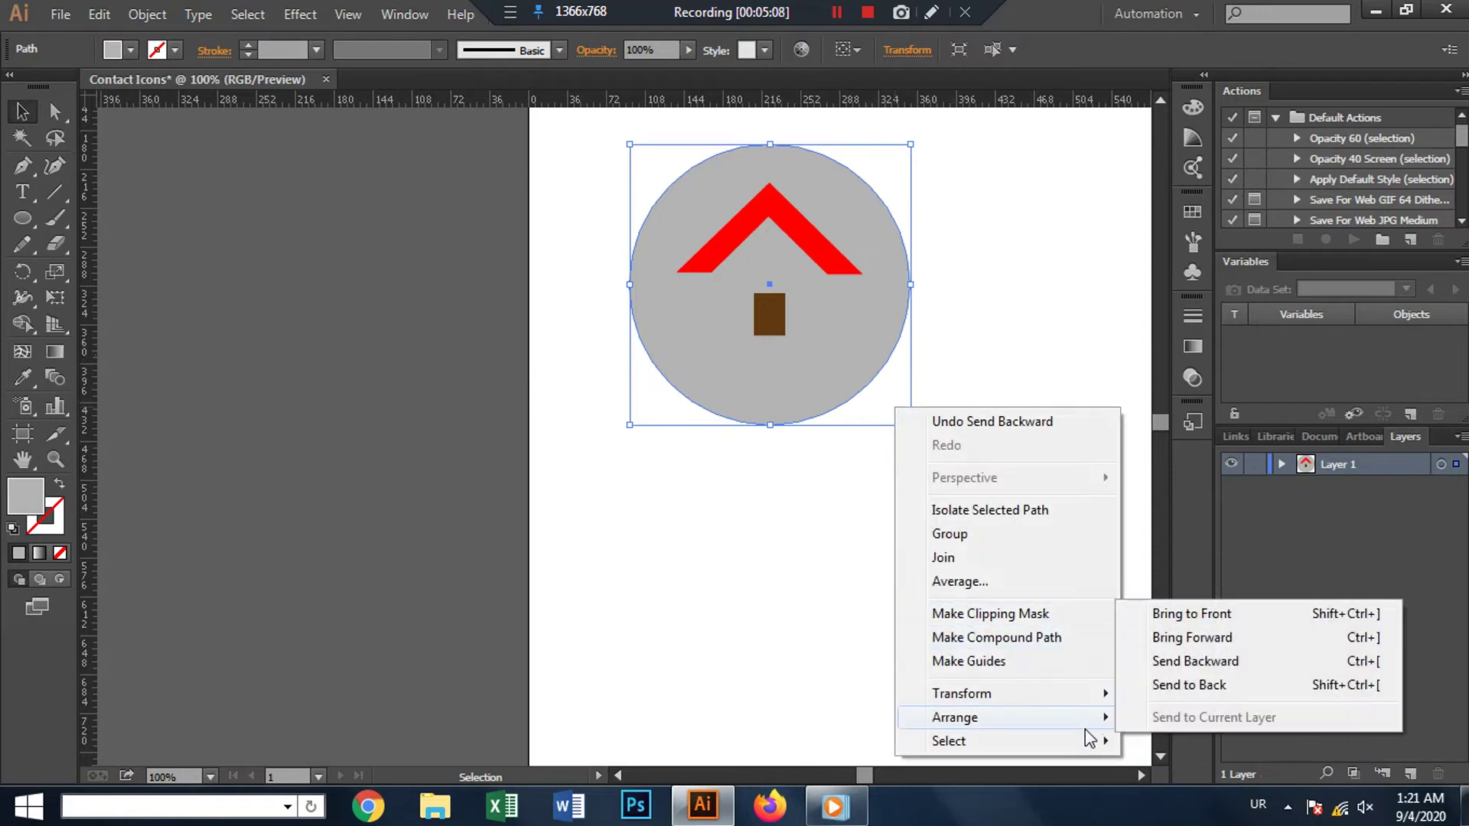
click(1192, 661)
click(988, 525)
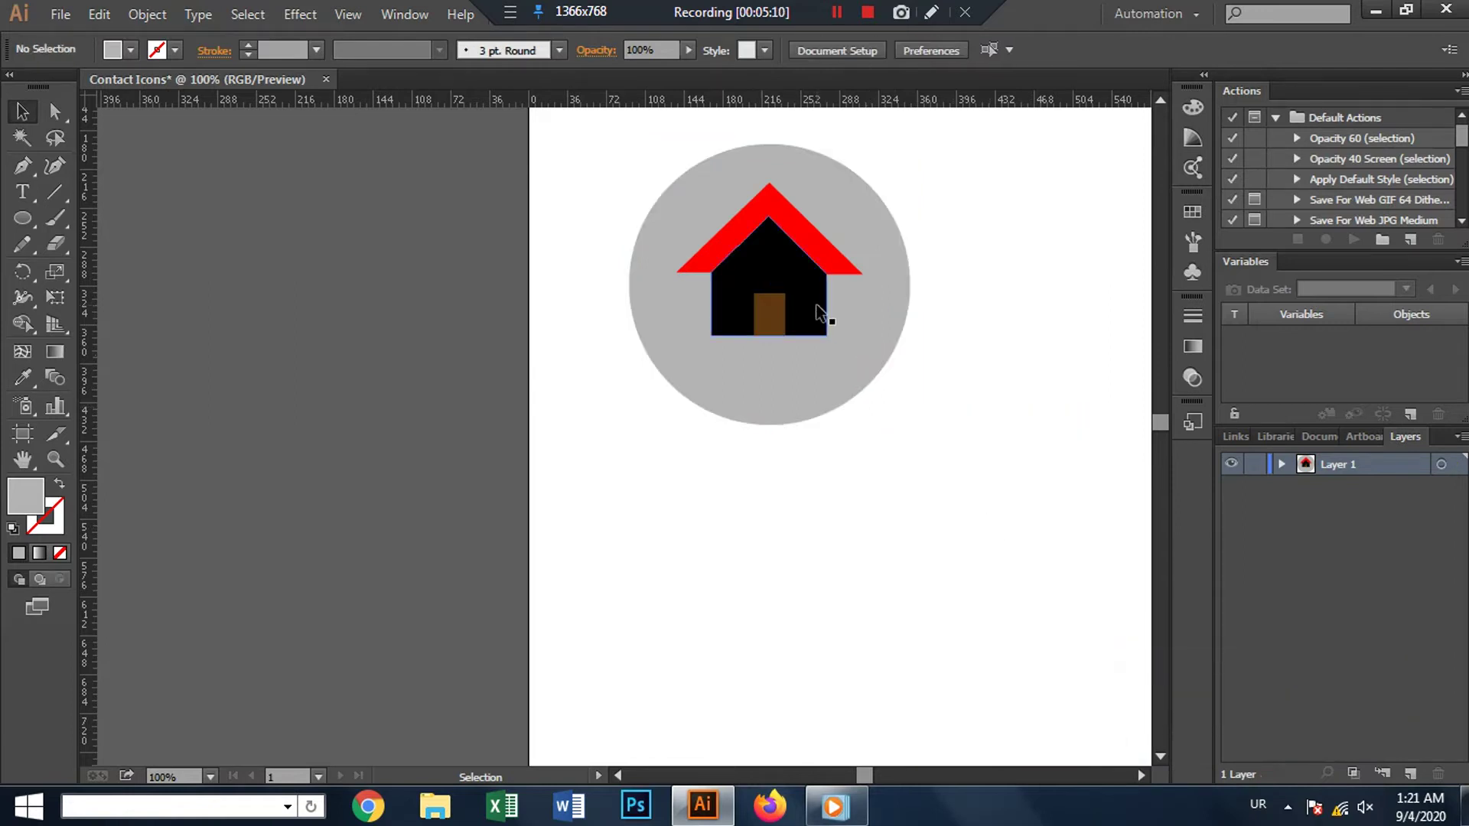
click(817, 306)
Step: Fill the house body white and group it with the red roof and door
click(131, 50)
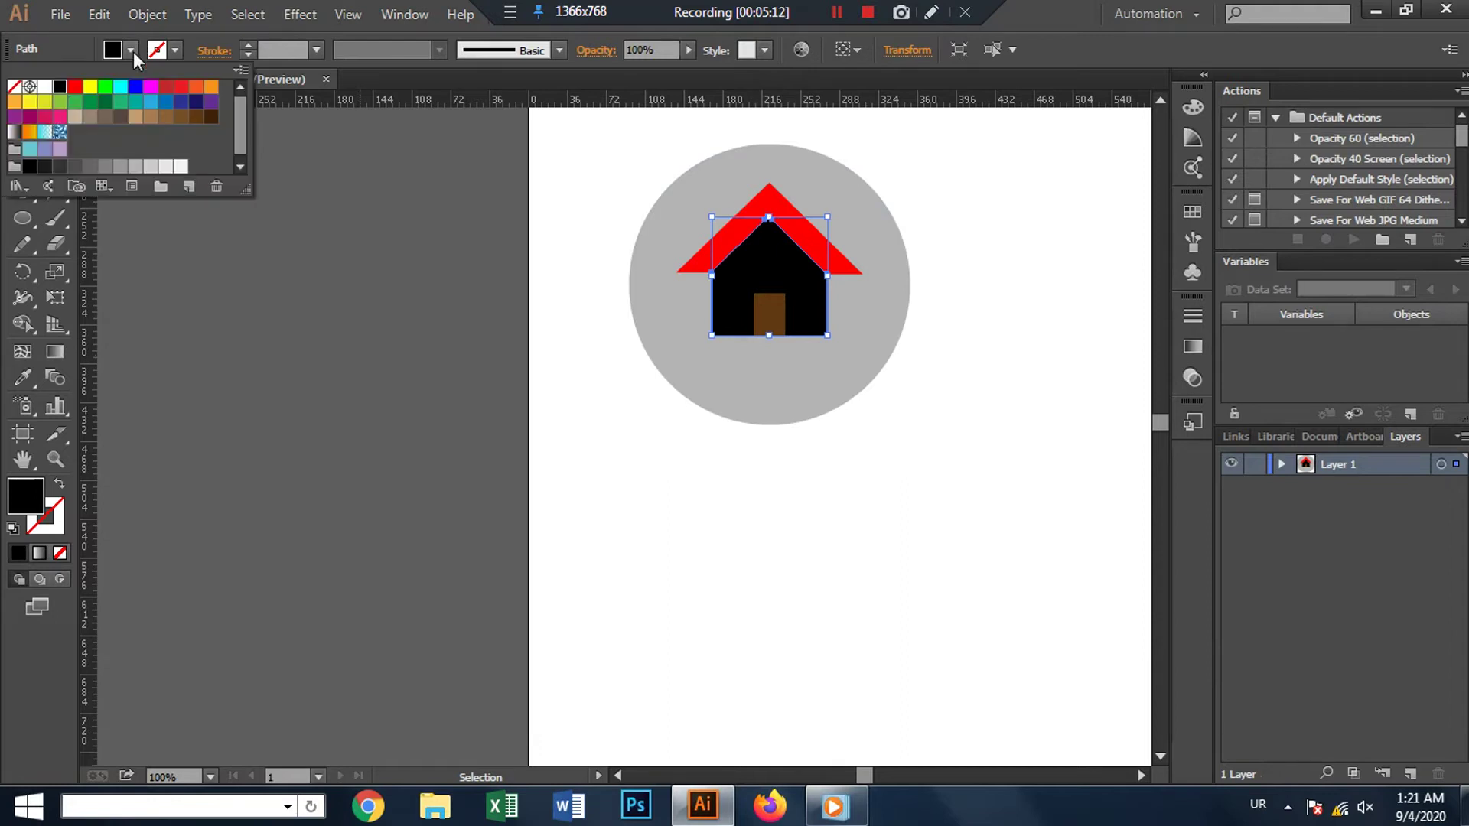
click(40, 86)
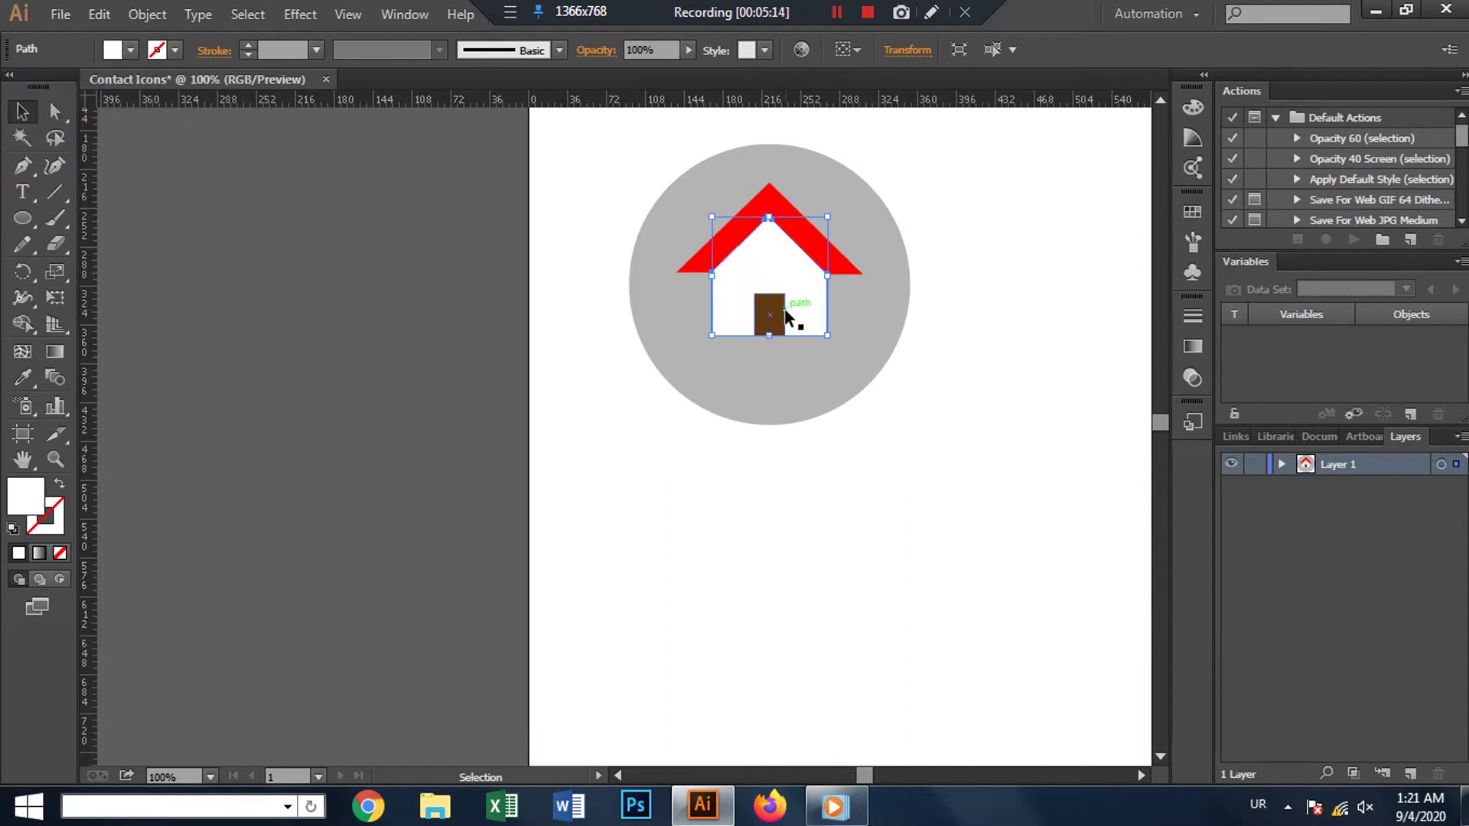
shift+click(776, 314)
shift+click(834, 264)
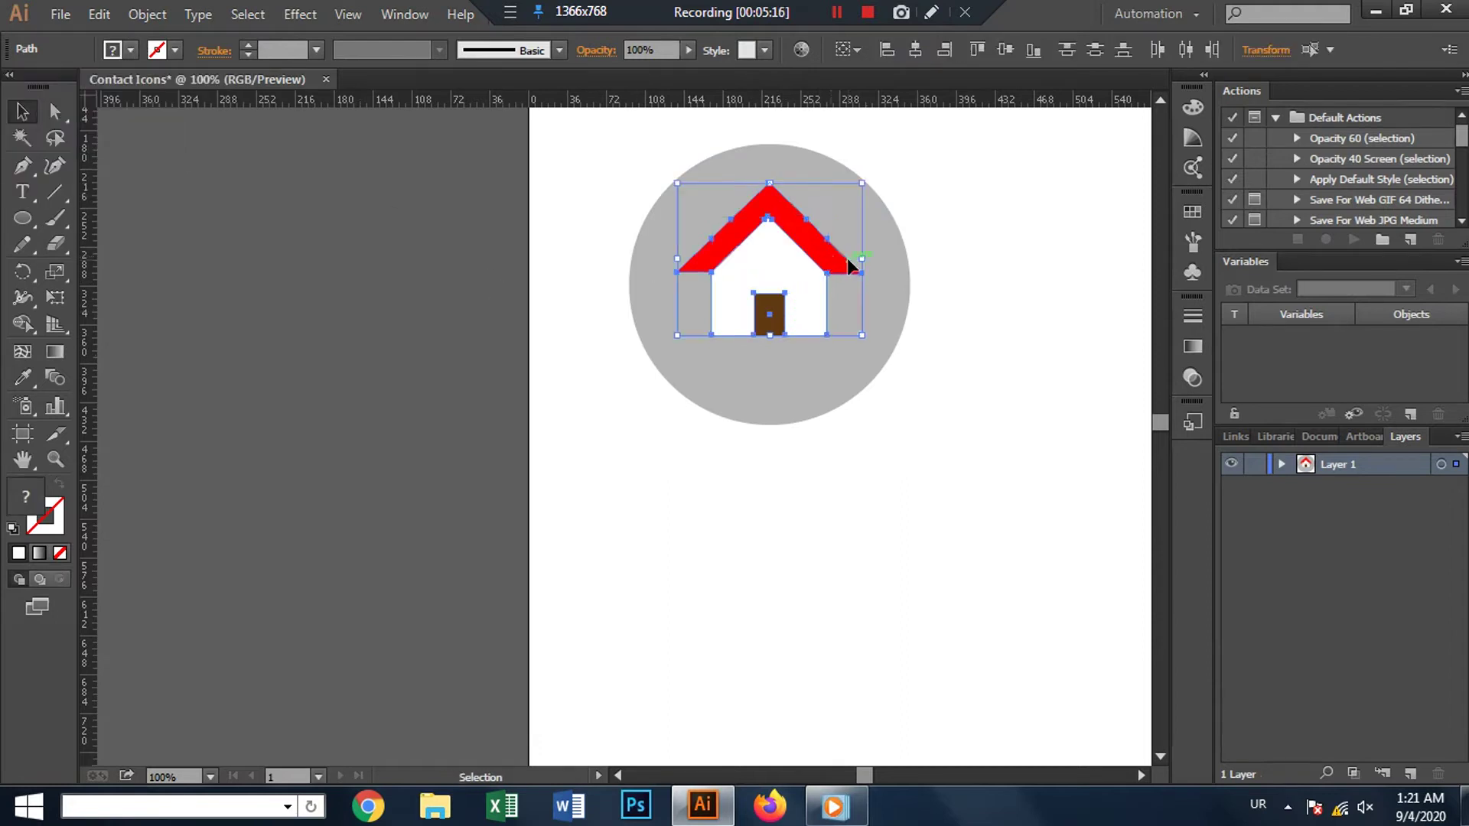
right_click(797, 264)
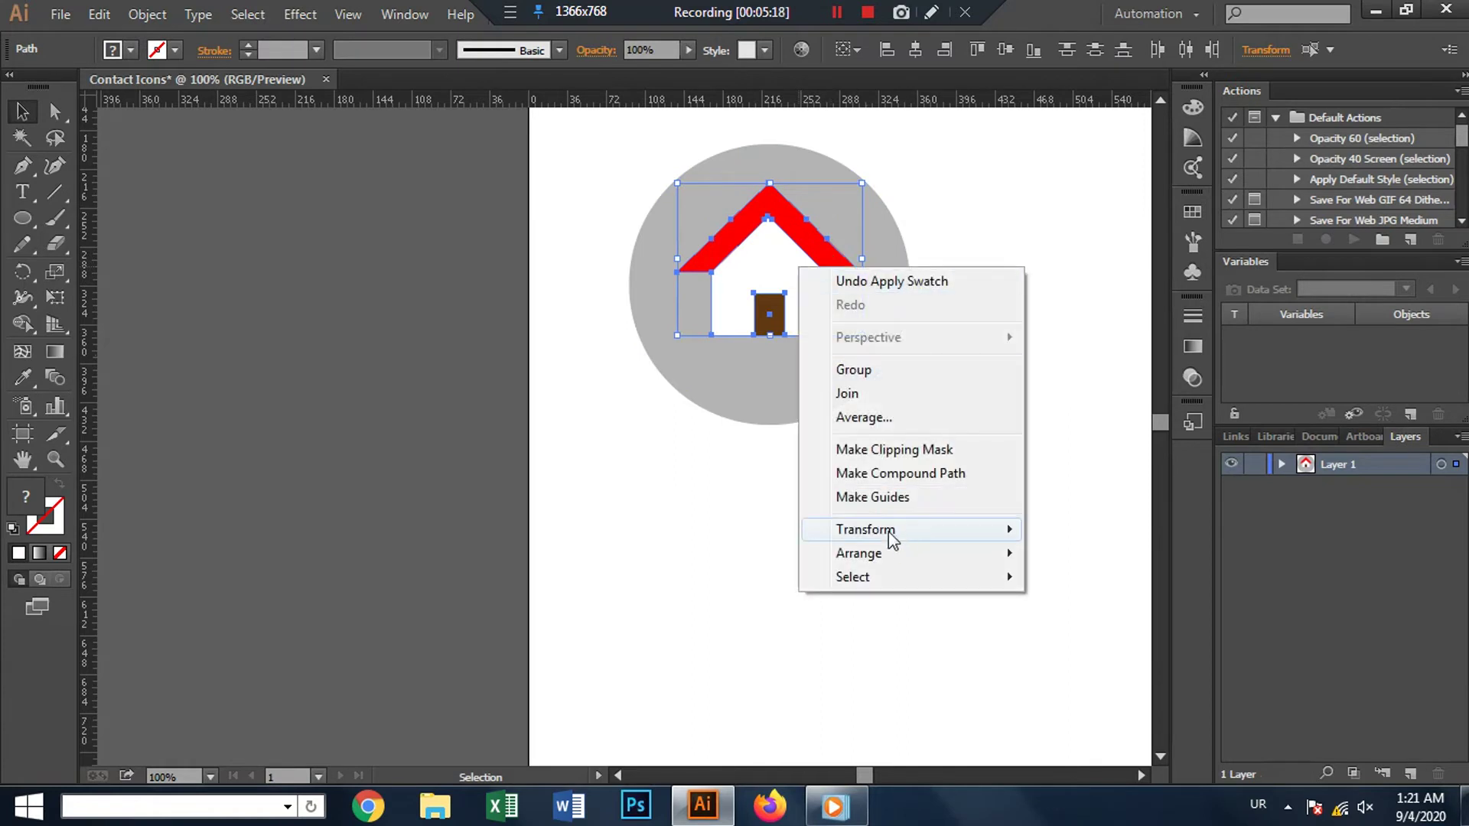
click(851, 370)
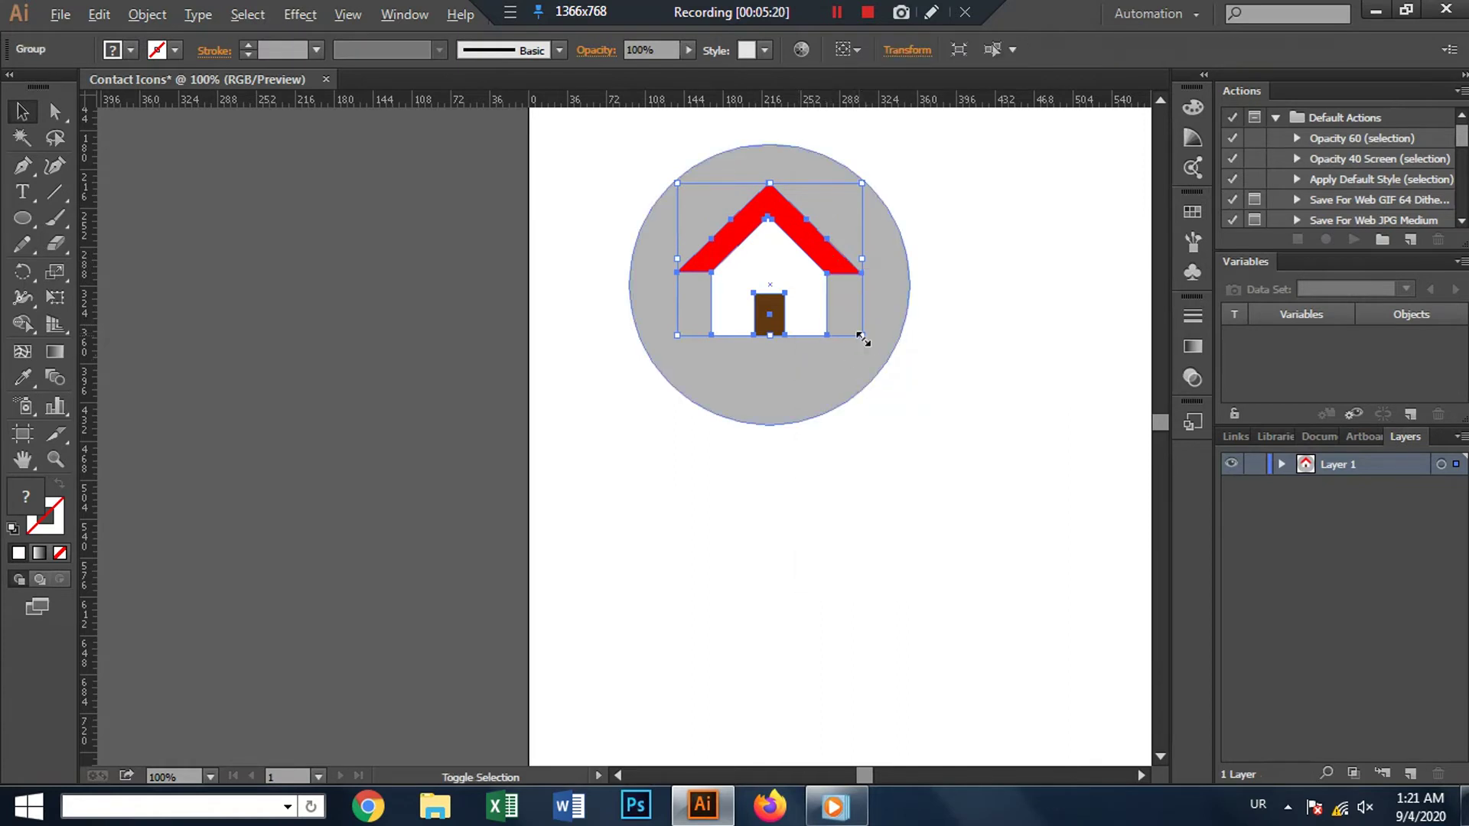
Step: Enlarge the house group and centre it horizontally on the grey circle
drag(862, 335, 890, 365)
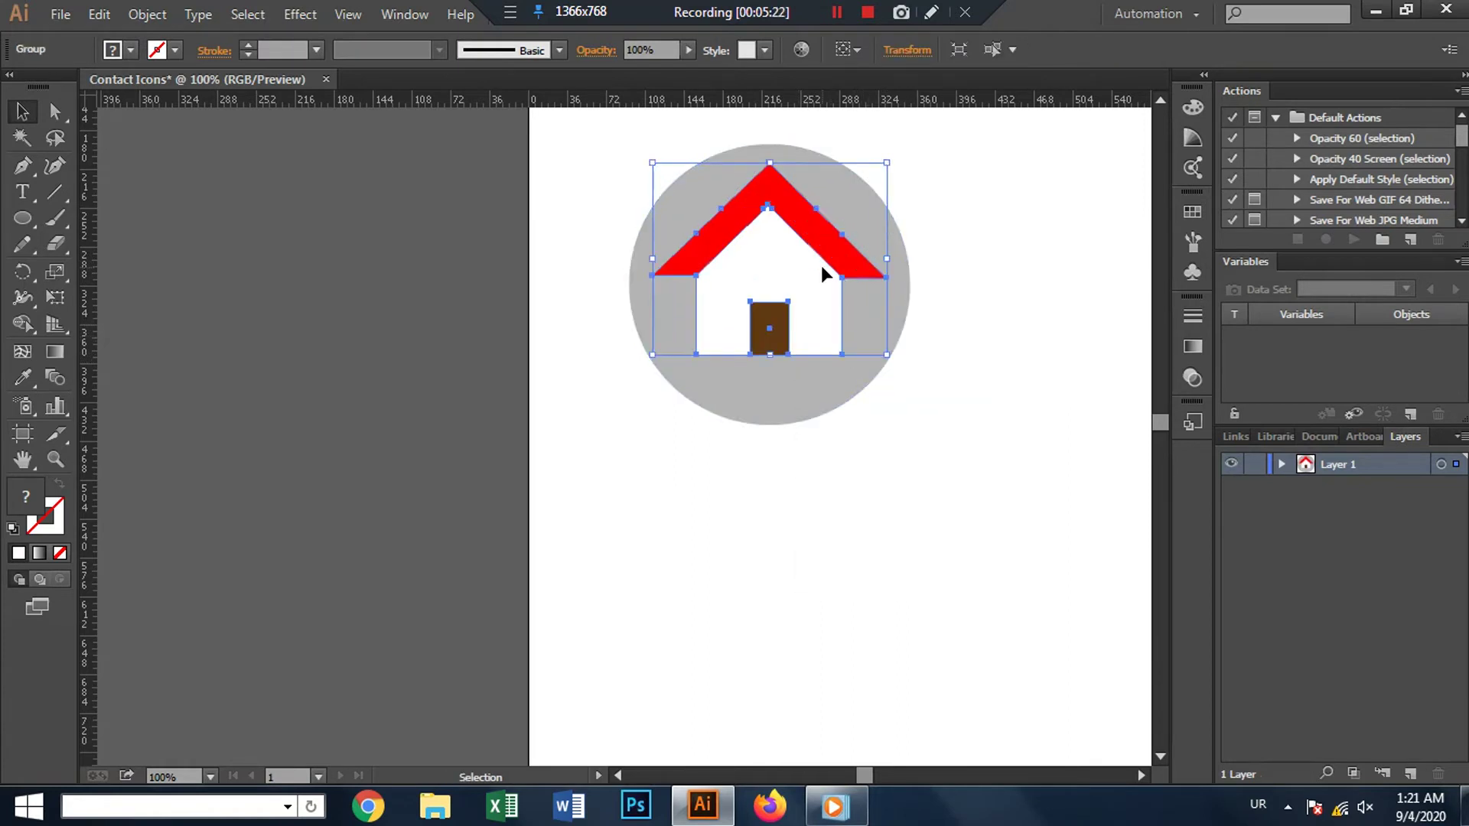
drag(820, 265, 820, 273)
shift+click(899, 287)
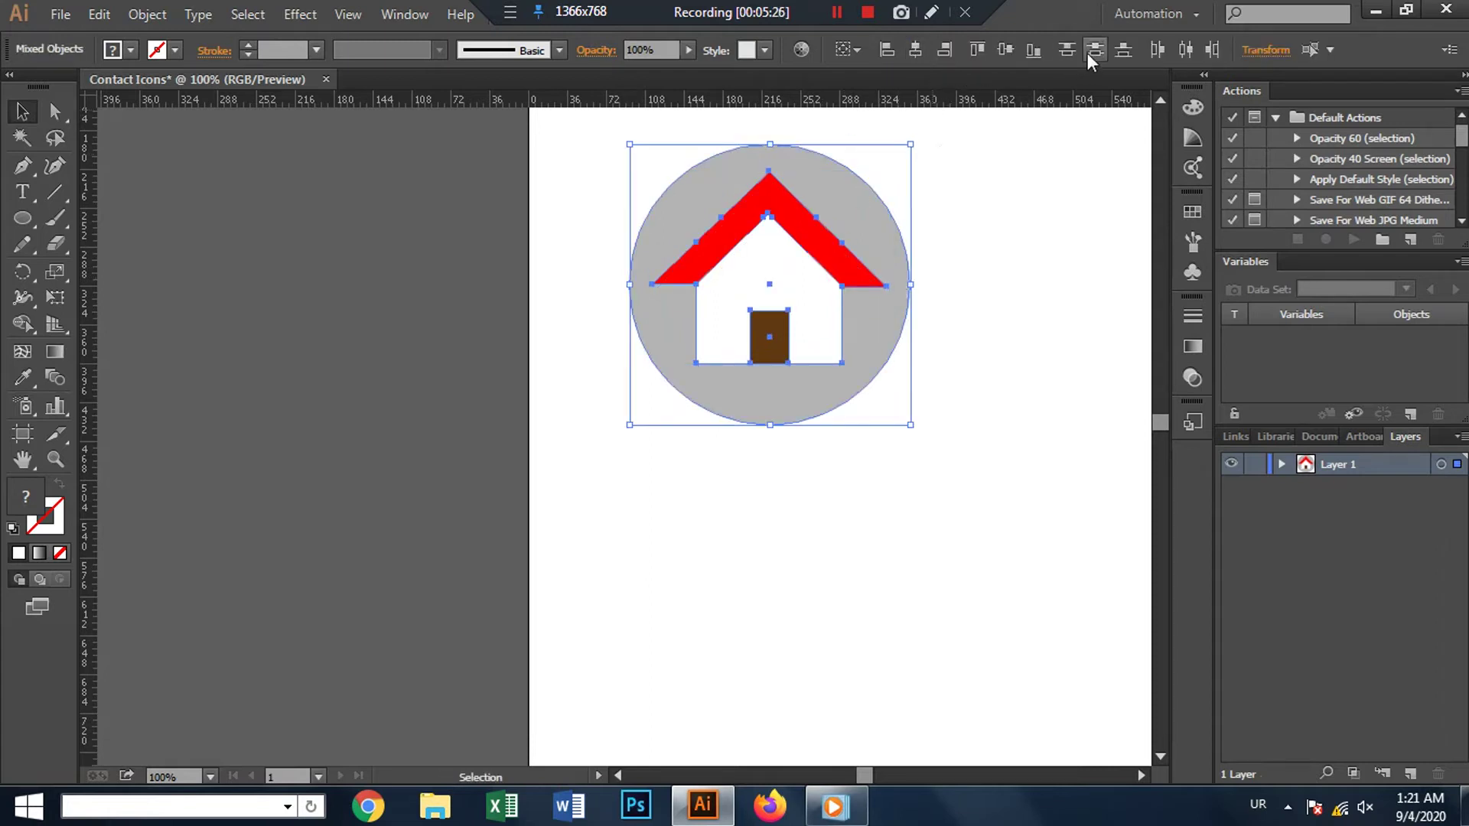
click(979, 191)
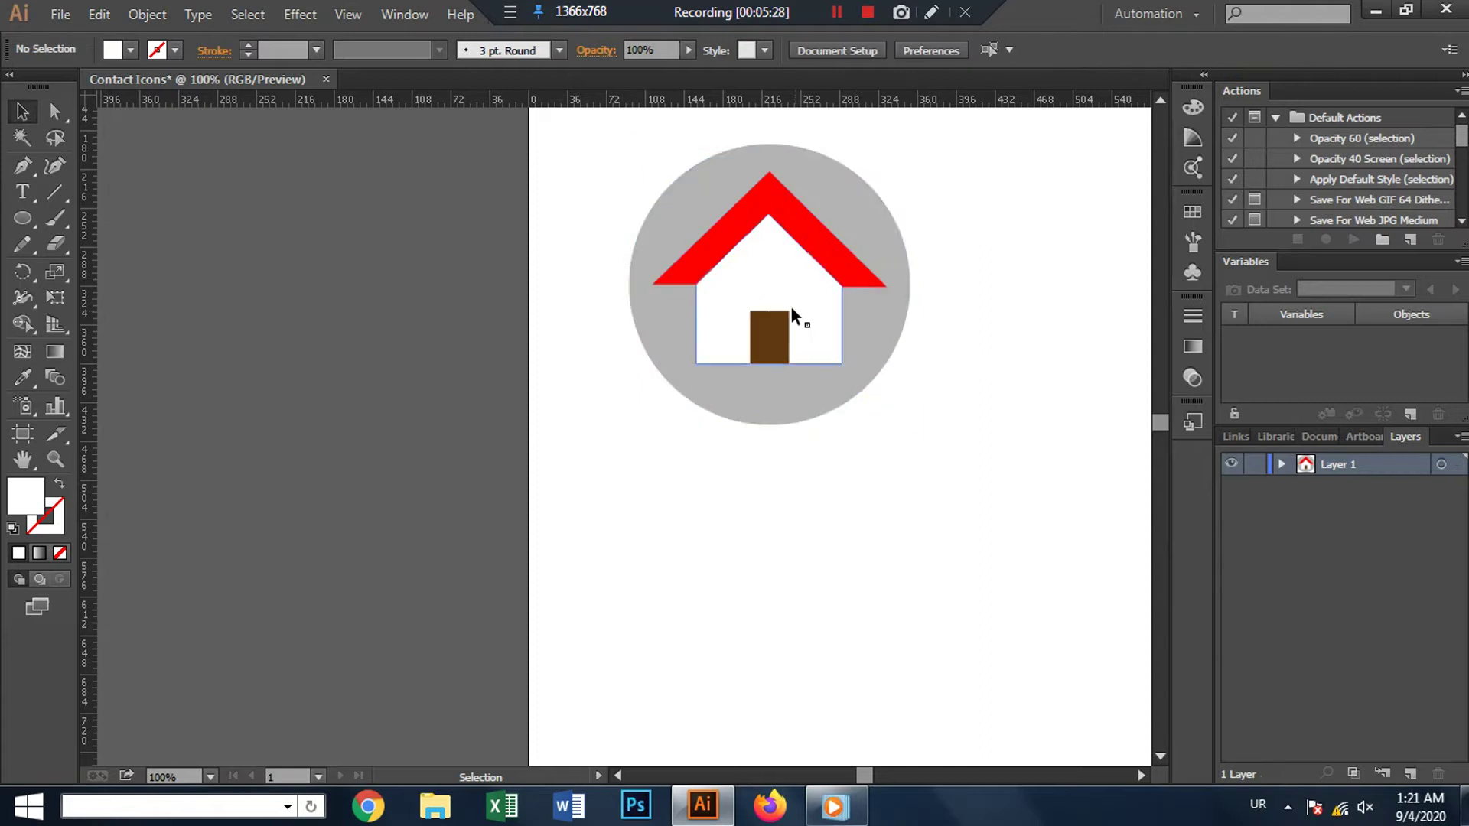
drag(782, 282, 782, 288)
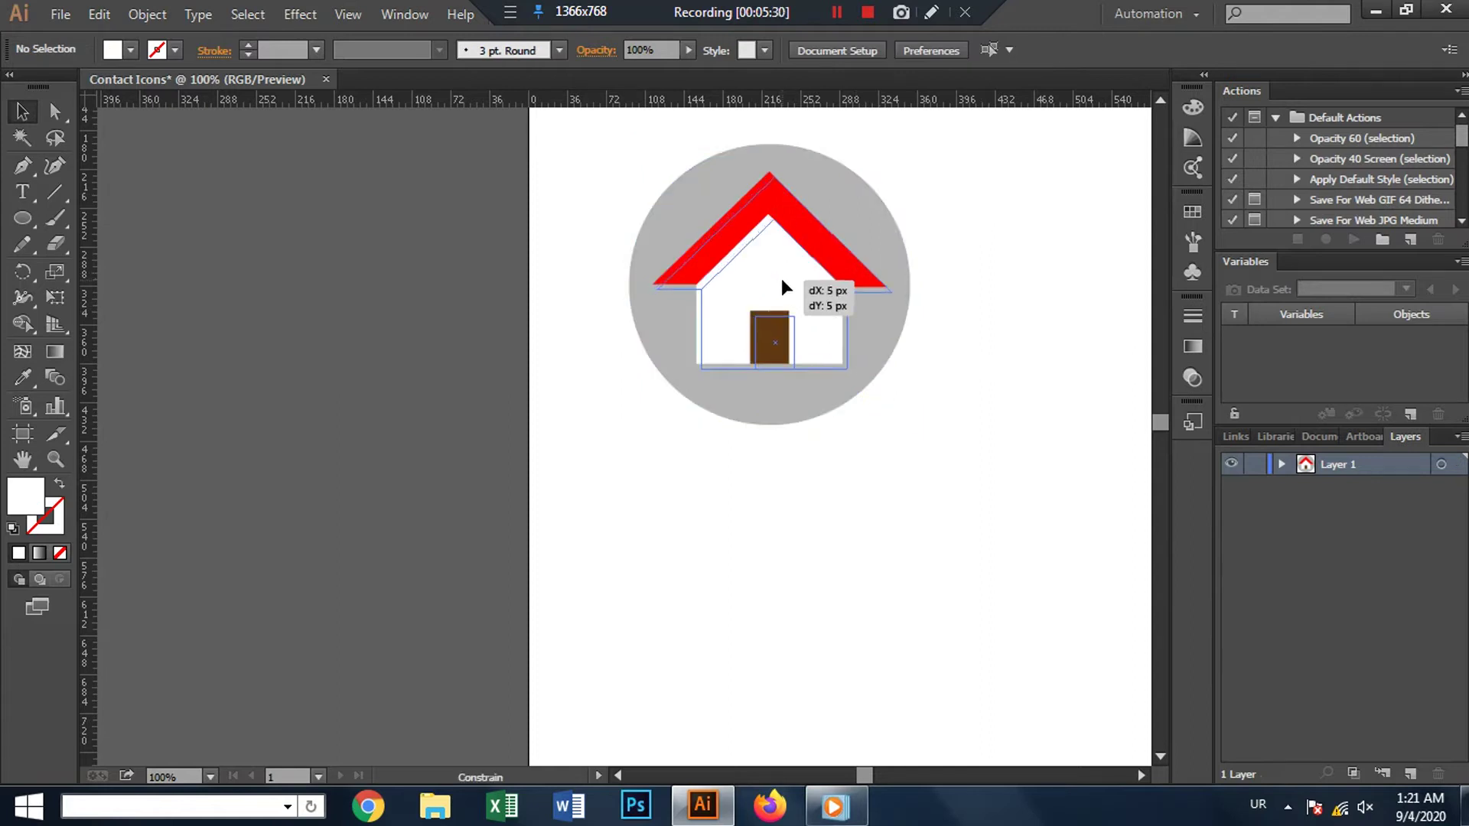
shift+click(828, 181)
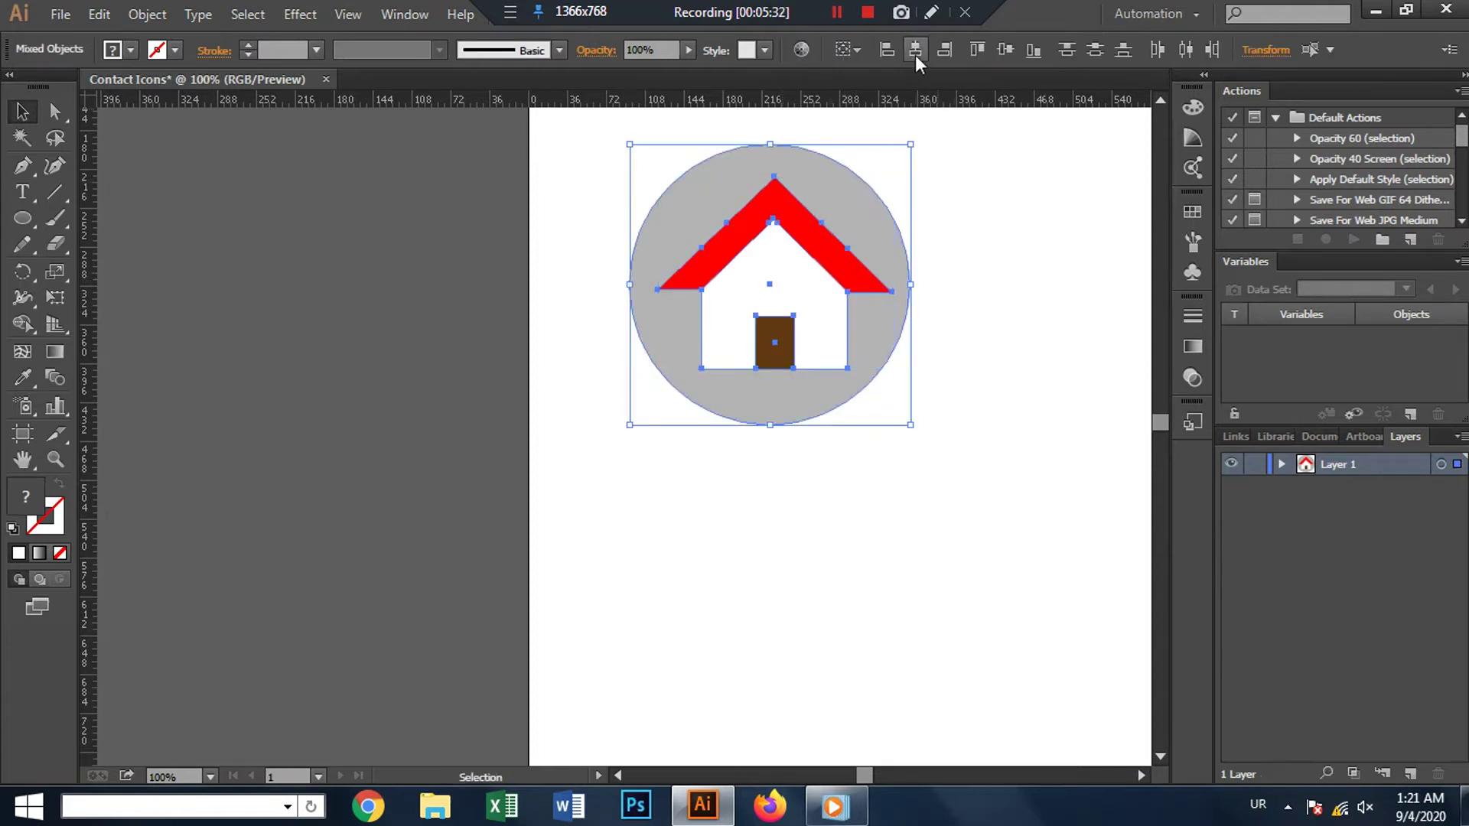
click(914, 50)
Step: Alt-drag a duplicate of the grey circle
click(963, 254)
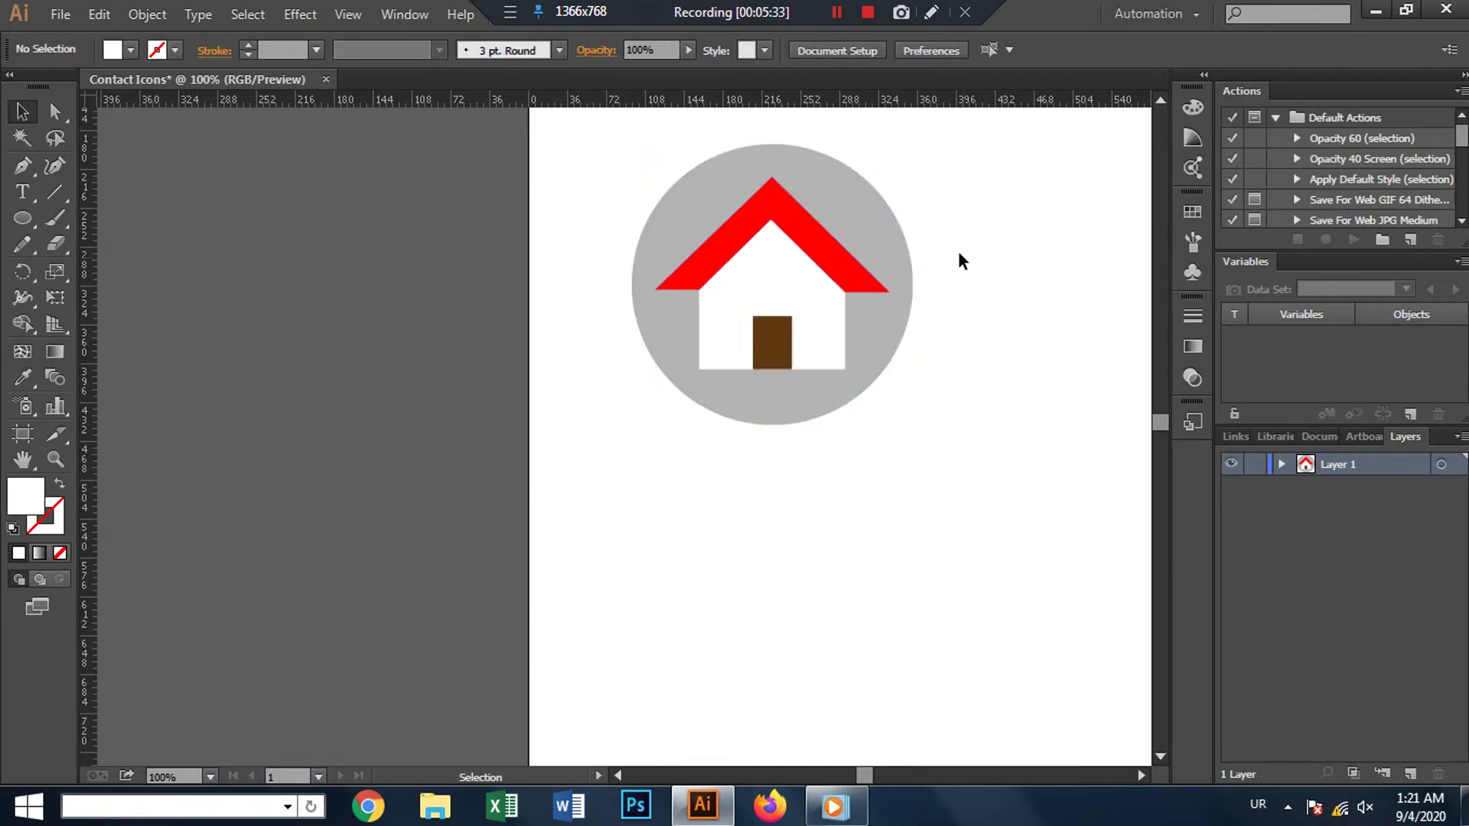
click(823, 240)
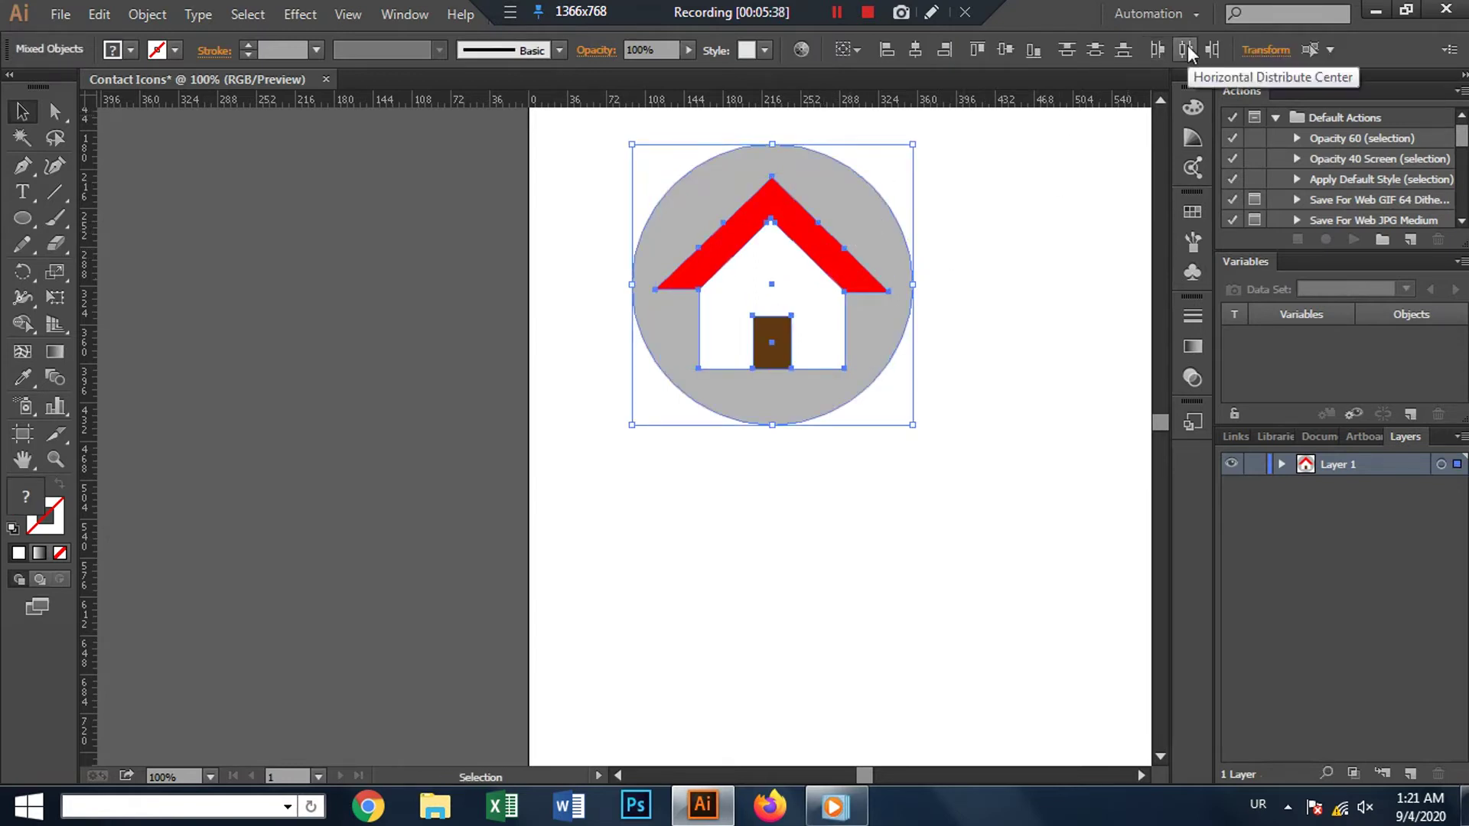
click(1032, 209)
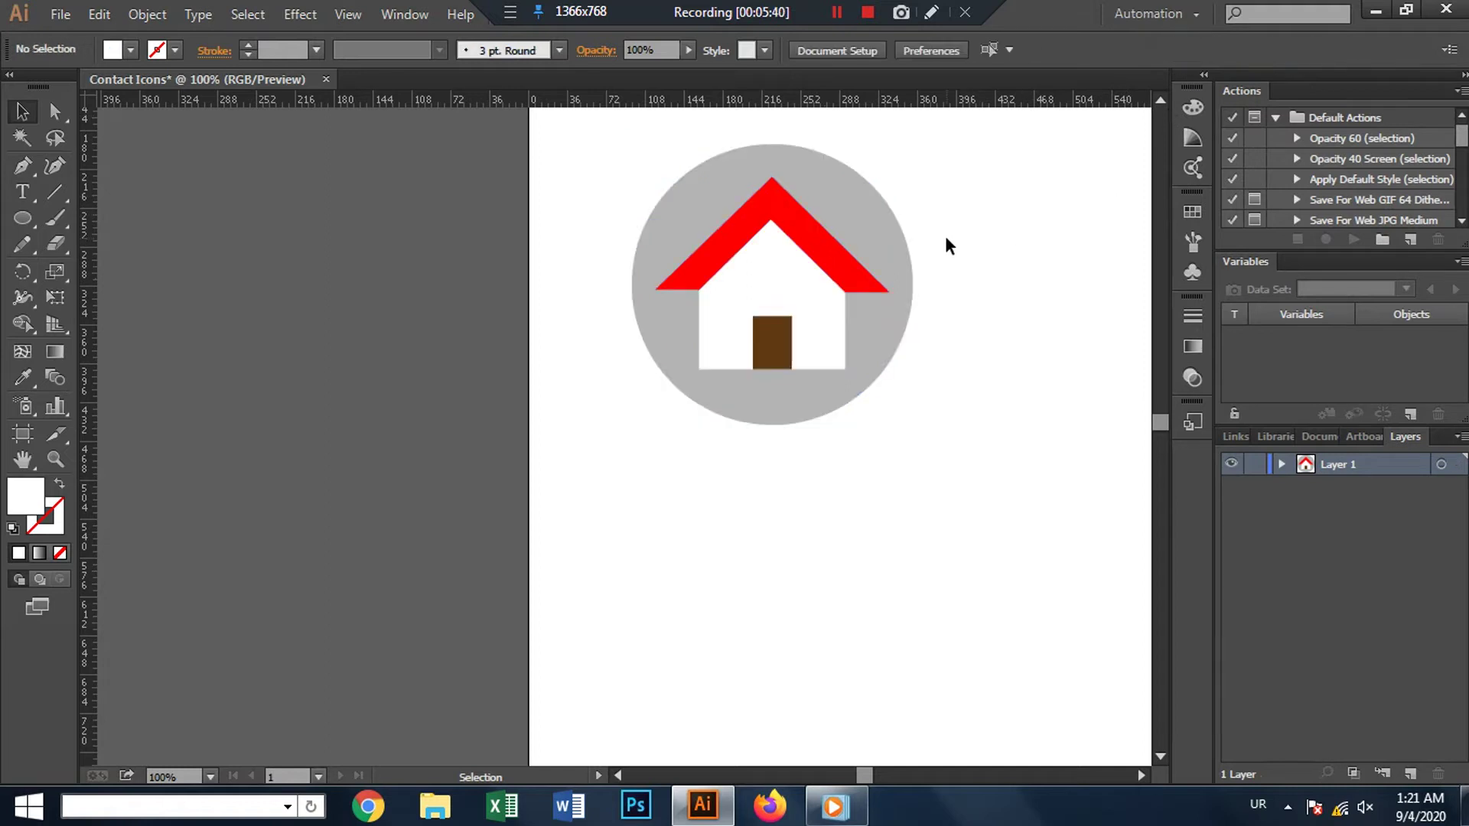
click(33, 223)
click(22, 111)
drag(882, 213, 870, 218)
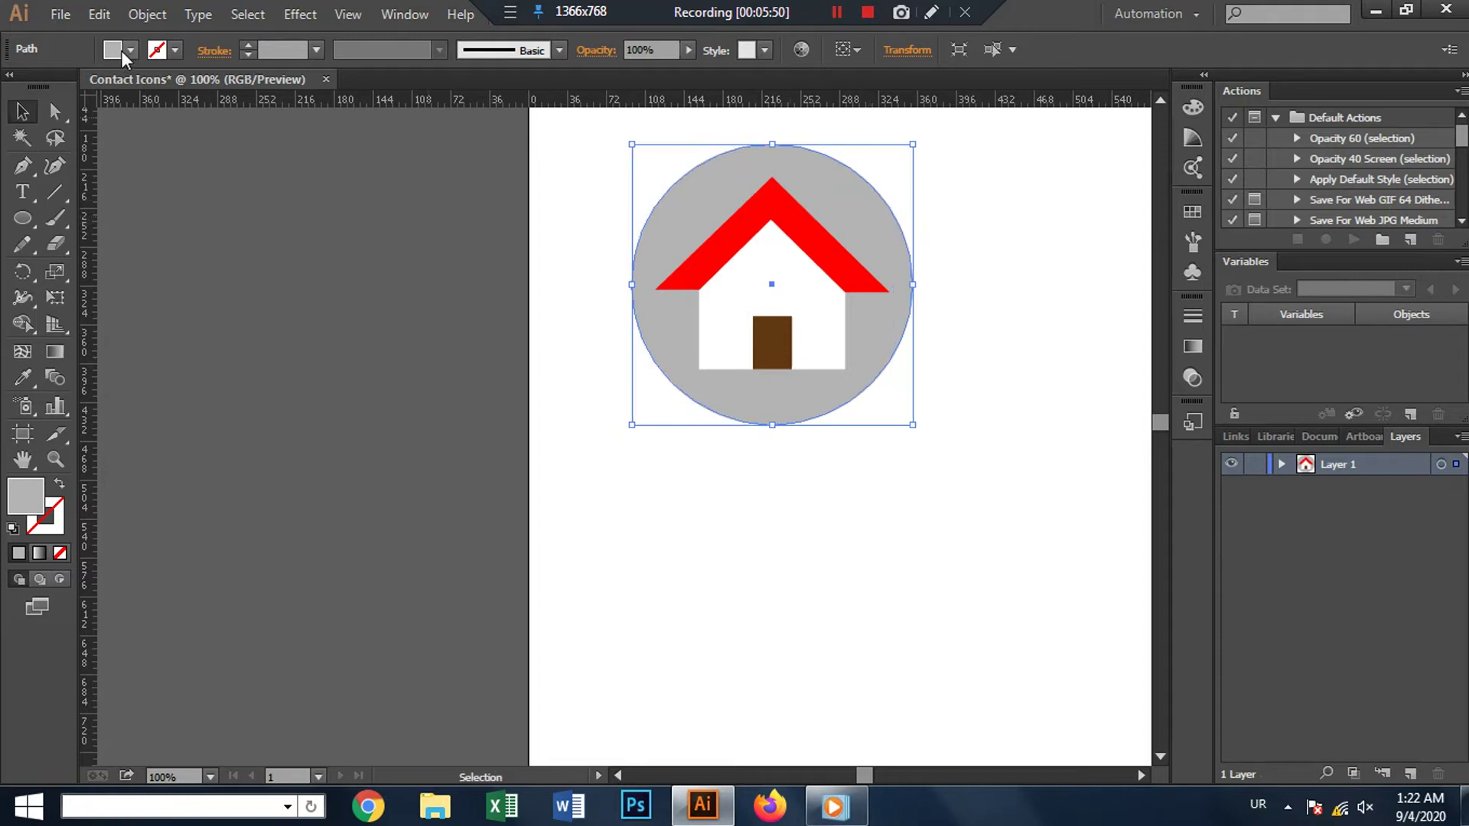
Step: Give the circle copy a black fill at 25% opacity
click(131, 51)
click(60, 86)
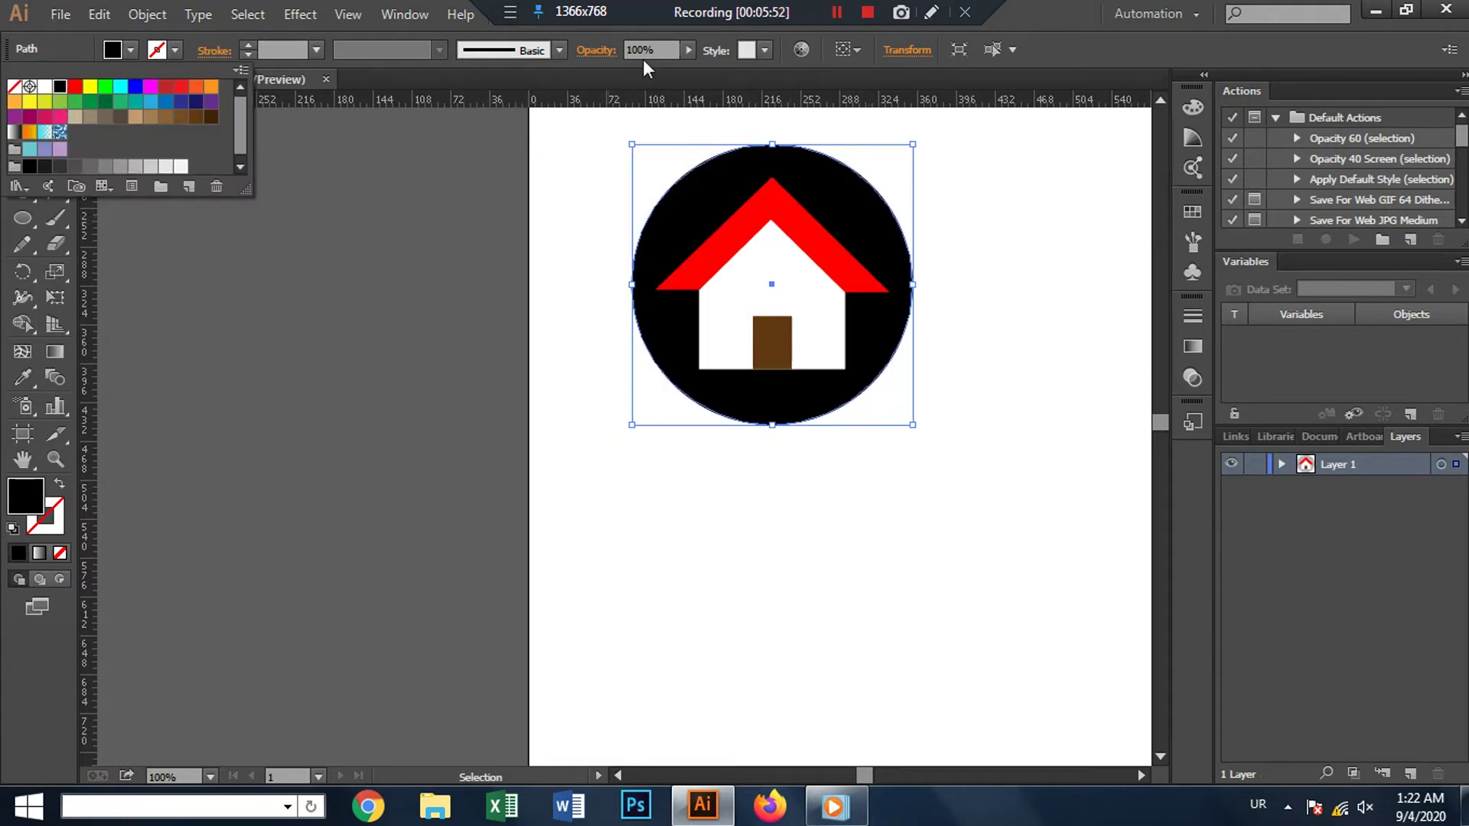
click(688, 50)
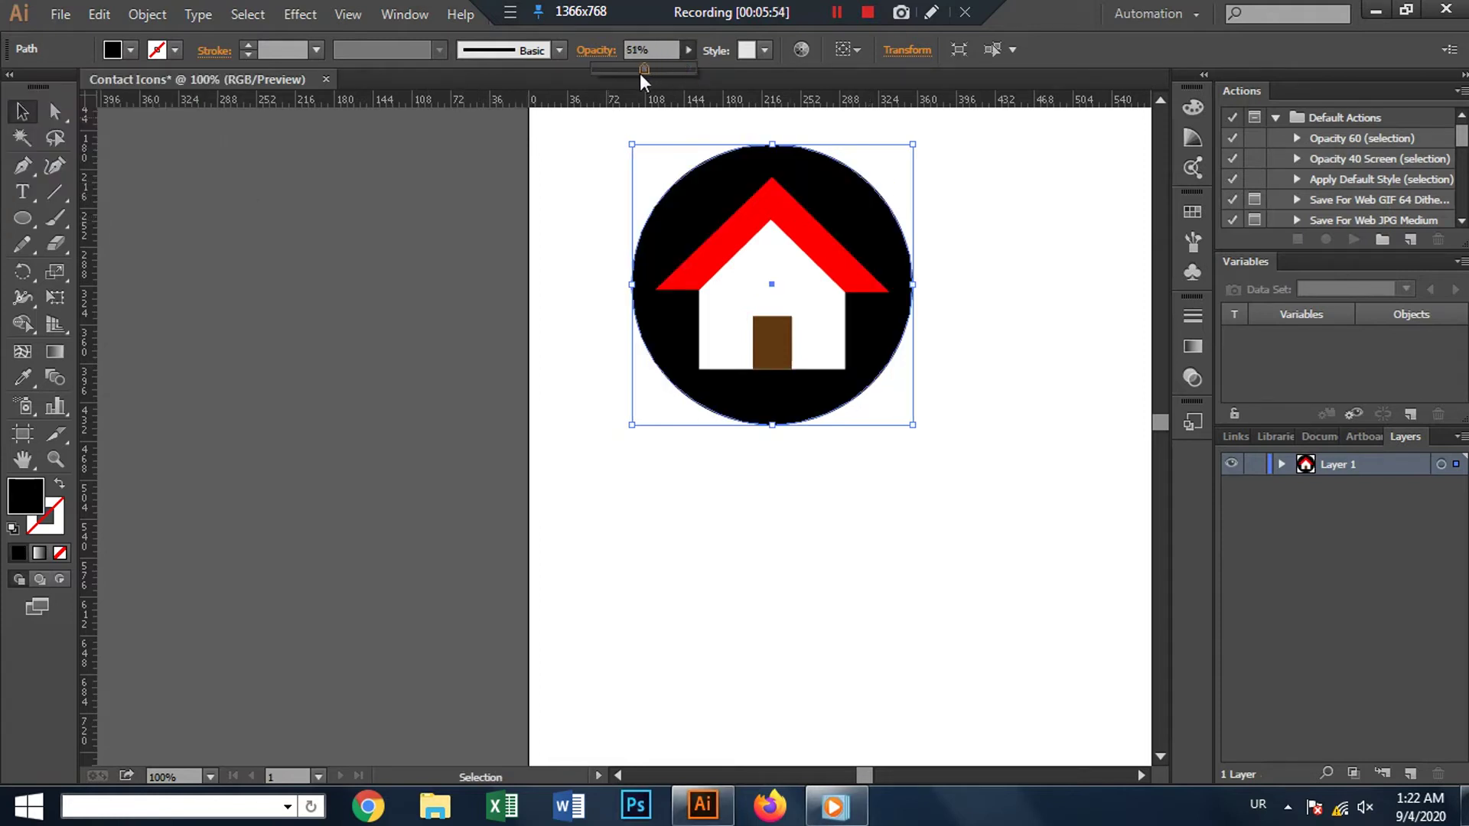
drag(641, 75, 615, 75)
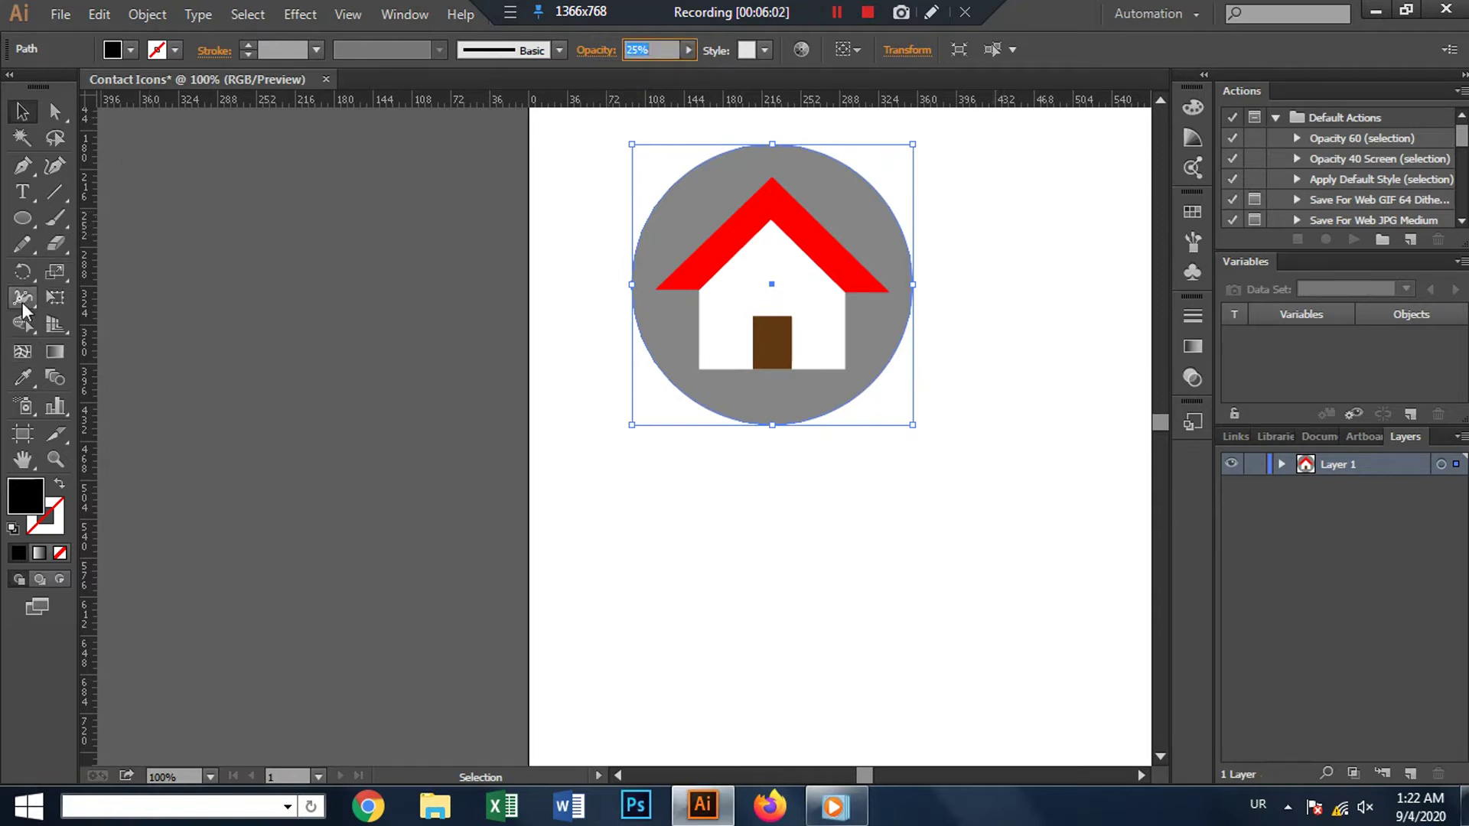
Step: Draw a 156 × 337 px black rectangle over the circle's right half
drag(22, 218, 90, 226)
click(92, 223)
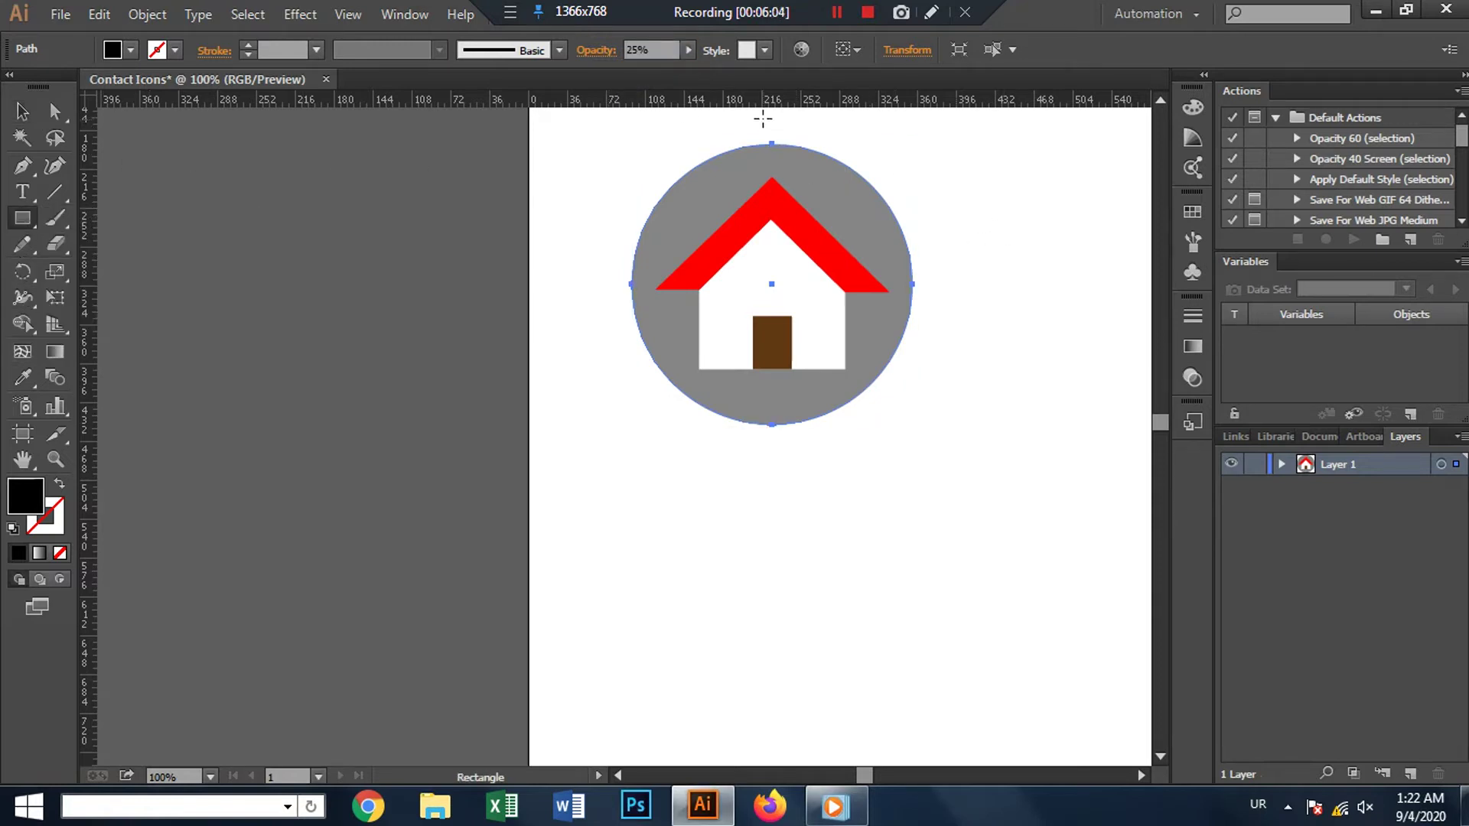
drag(764, 119, 921, 451)
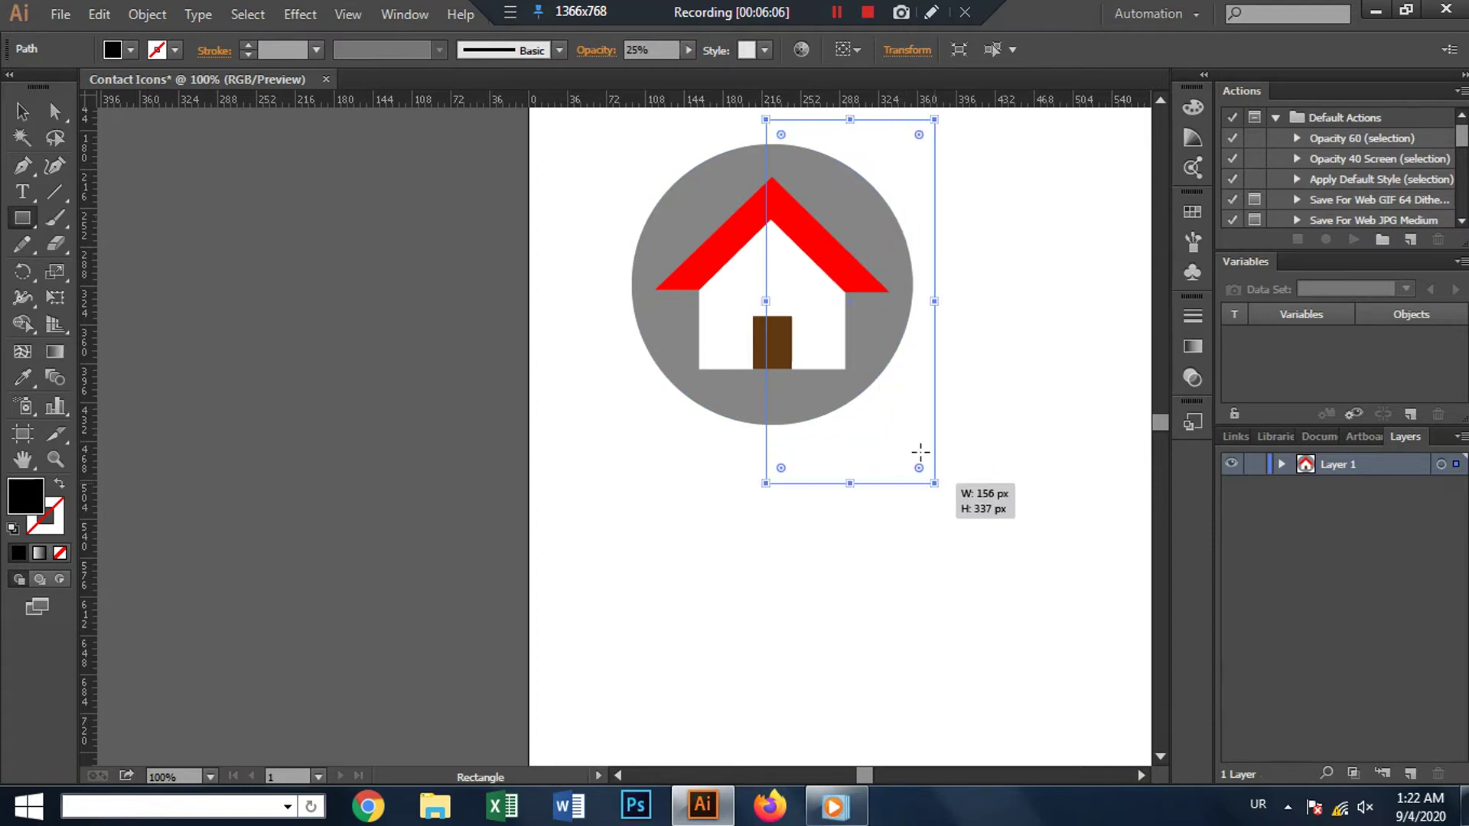
click(22, 110)
drag(881, 186, 875, 175)
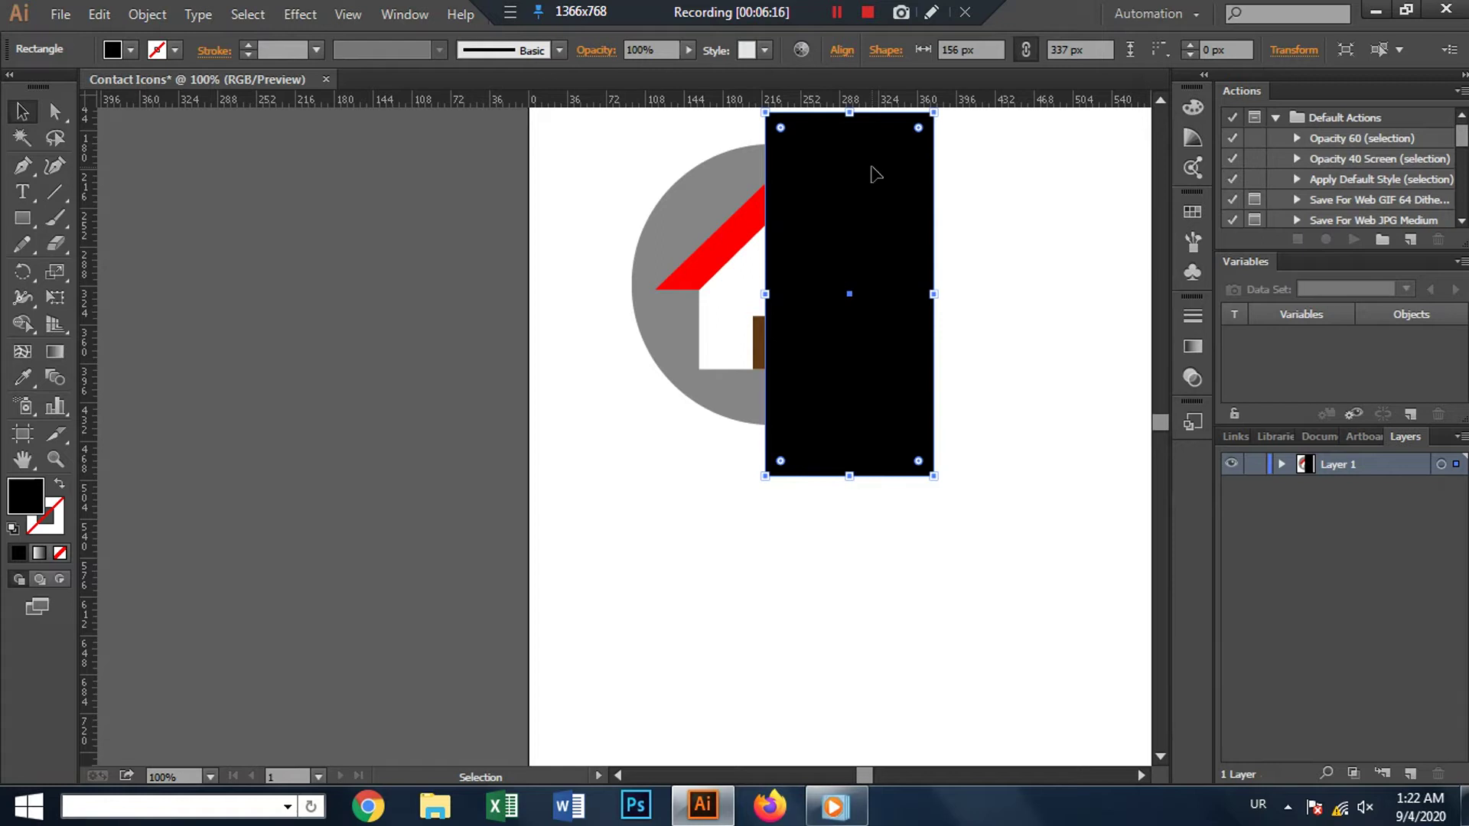
click(970, 216)
drag(892, 229, 876, 220)
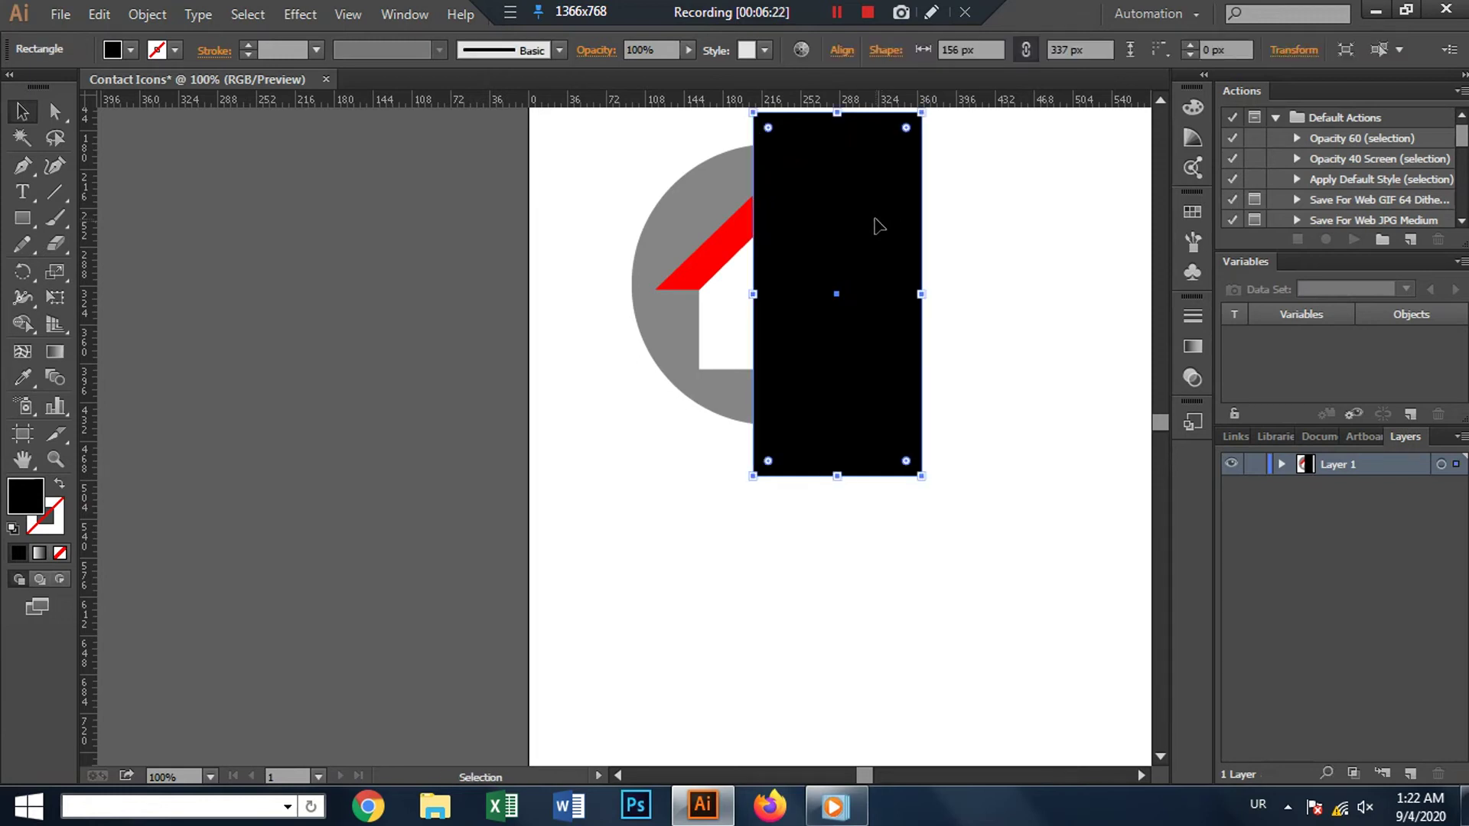
Step: Try horizontally centring the rectangle and circle, then undo it
shift+click(728, 197)
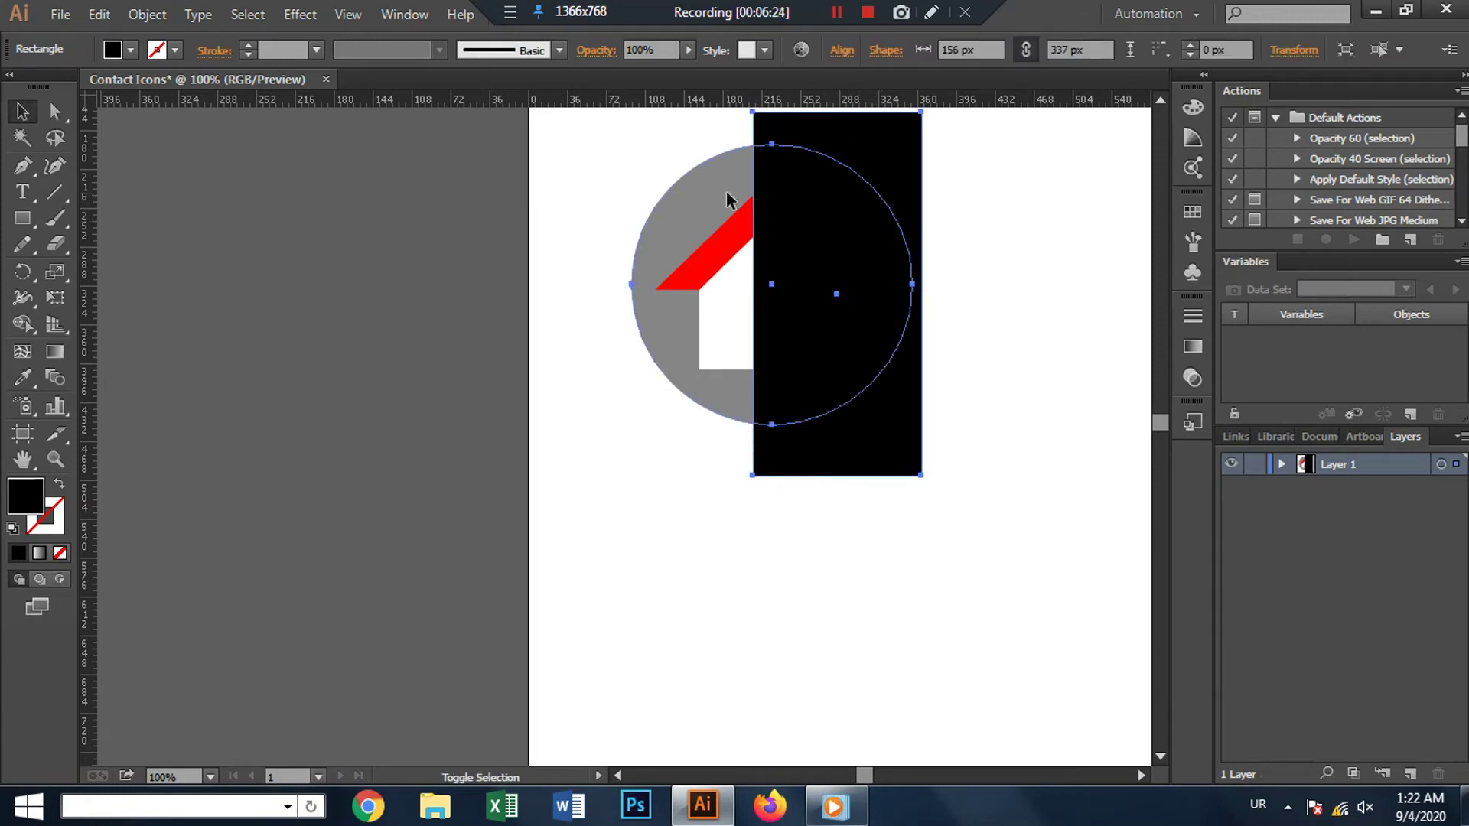
right_click(796, 193)
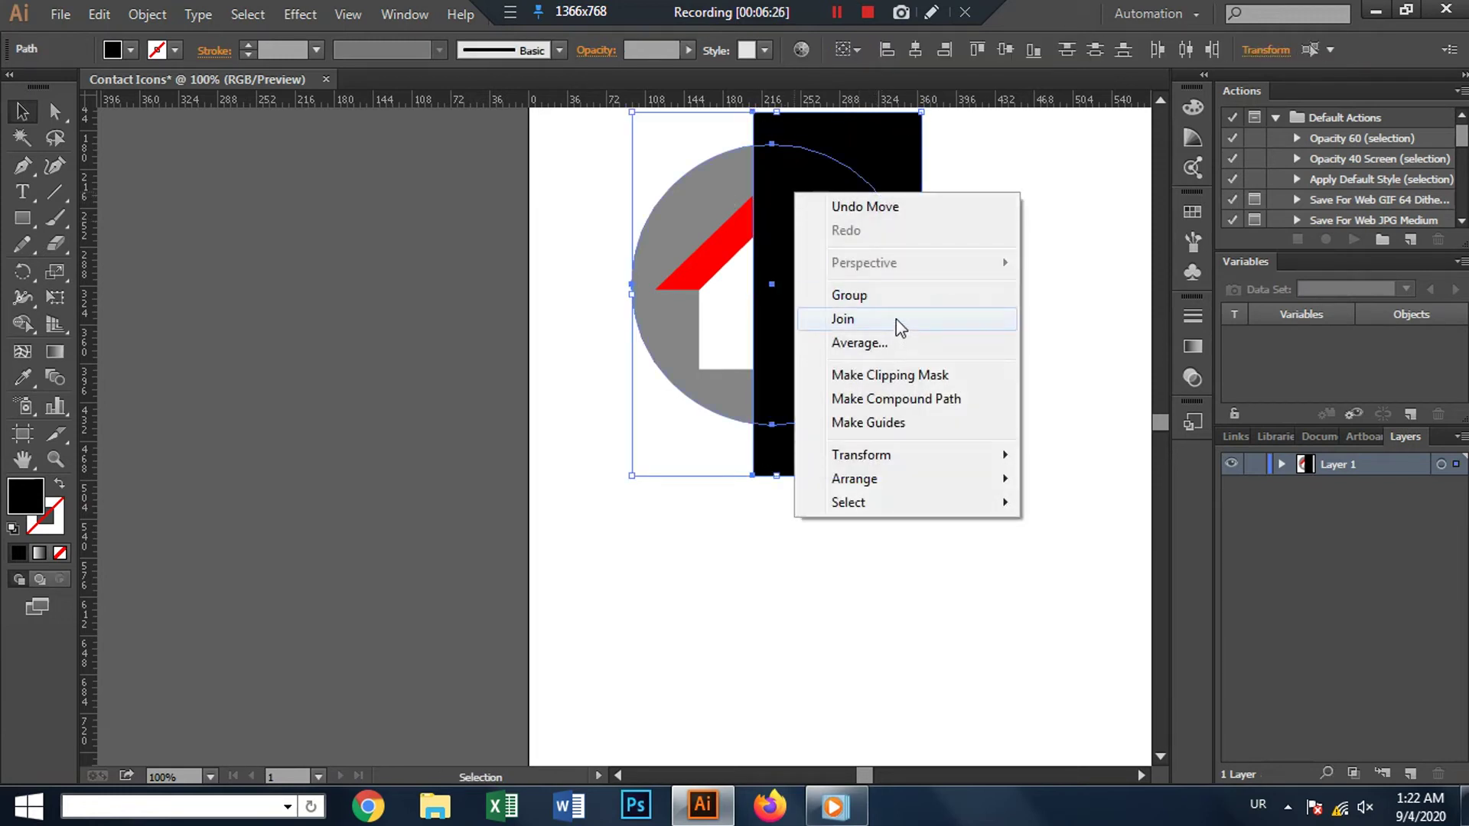
click(1042, 160)
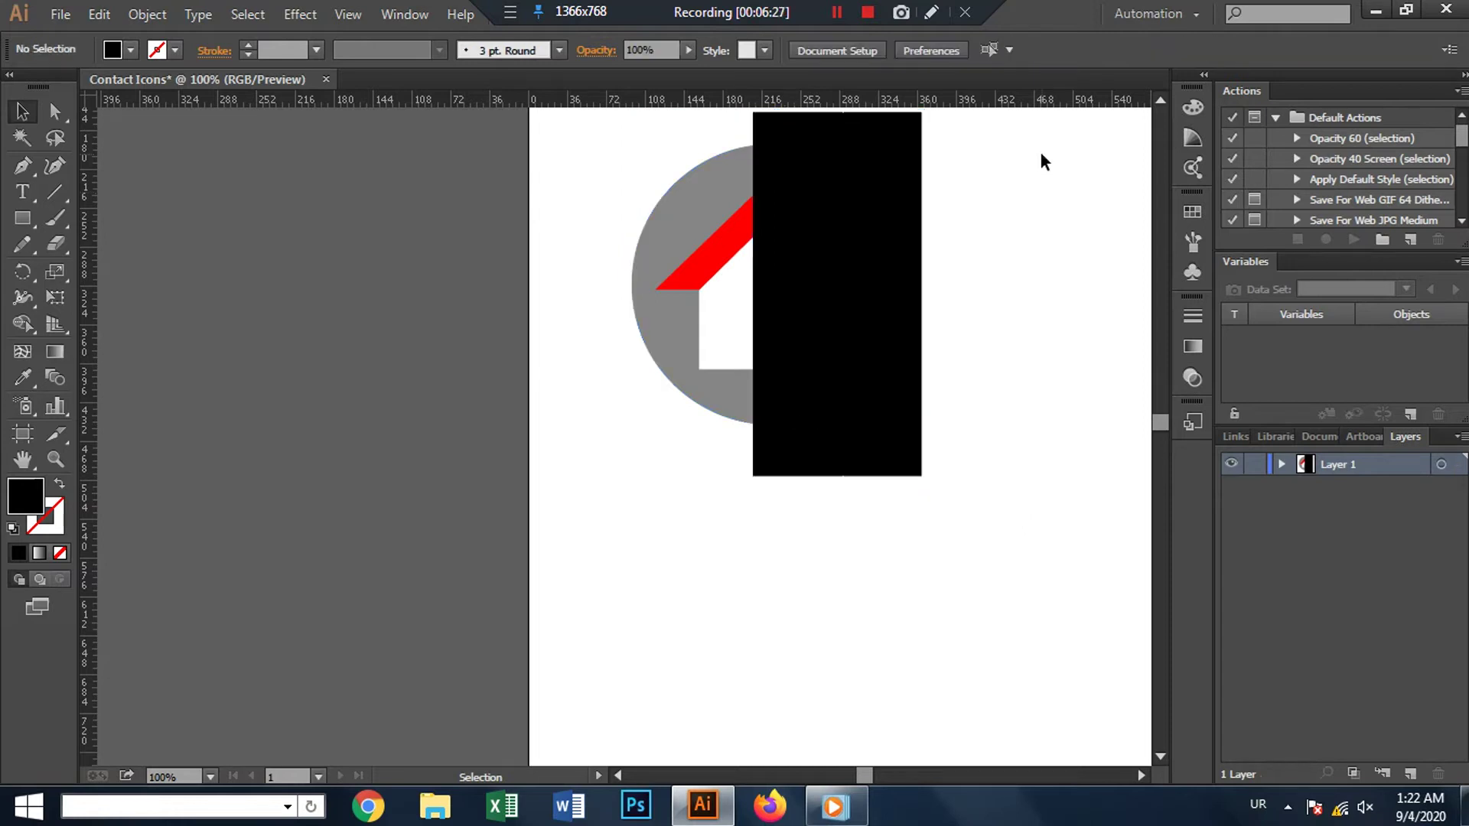
click(804, 235)
shift+click(737, 203)
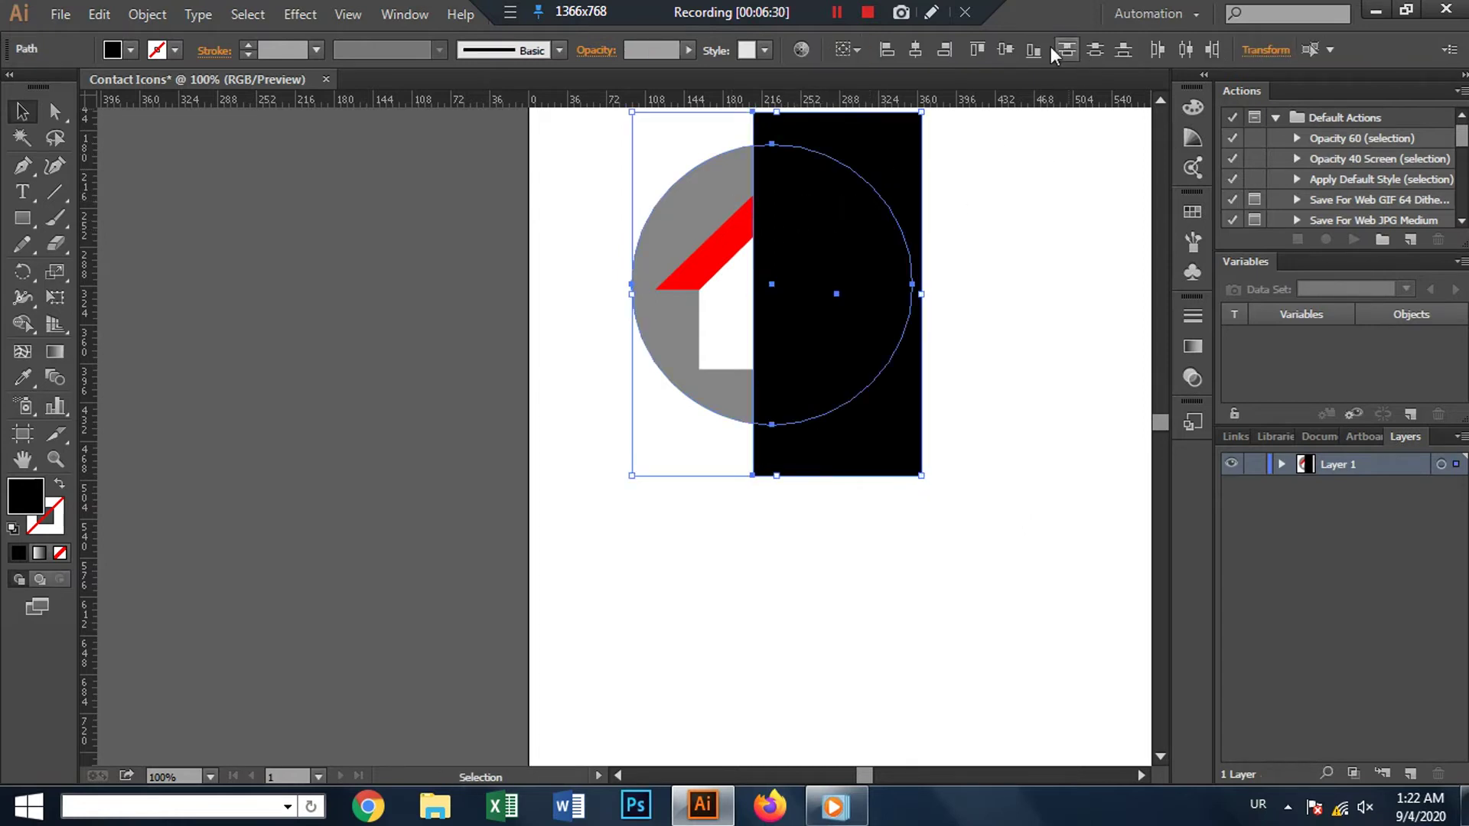
click(921, 47)
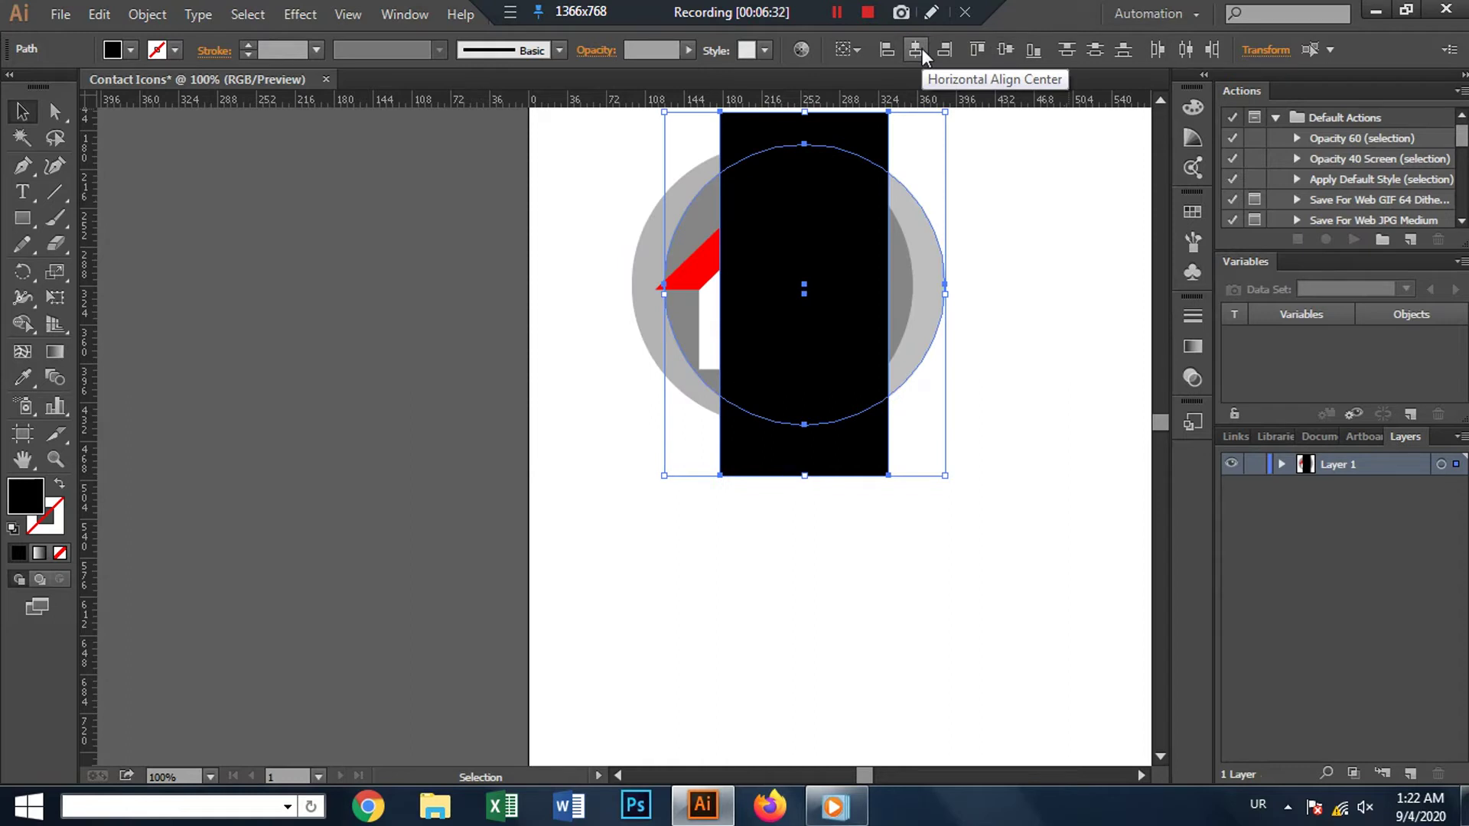
key(ctrl+z)
click(971, 227)
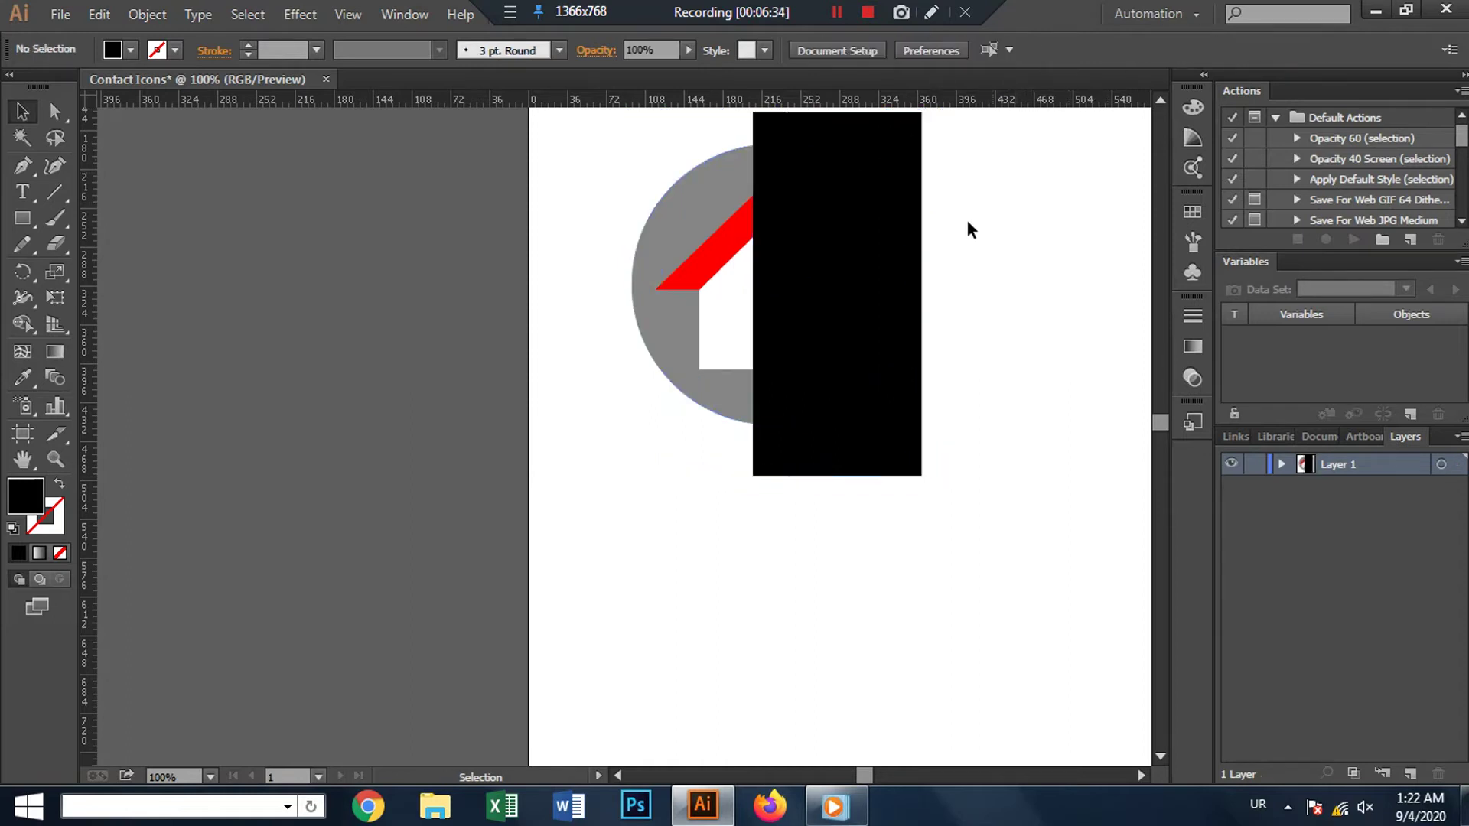
Step: Try aligning the black rectangle with the house, then undo the alignment
click(737, 208)
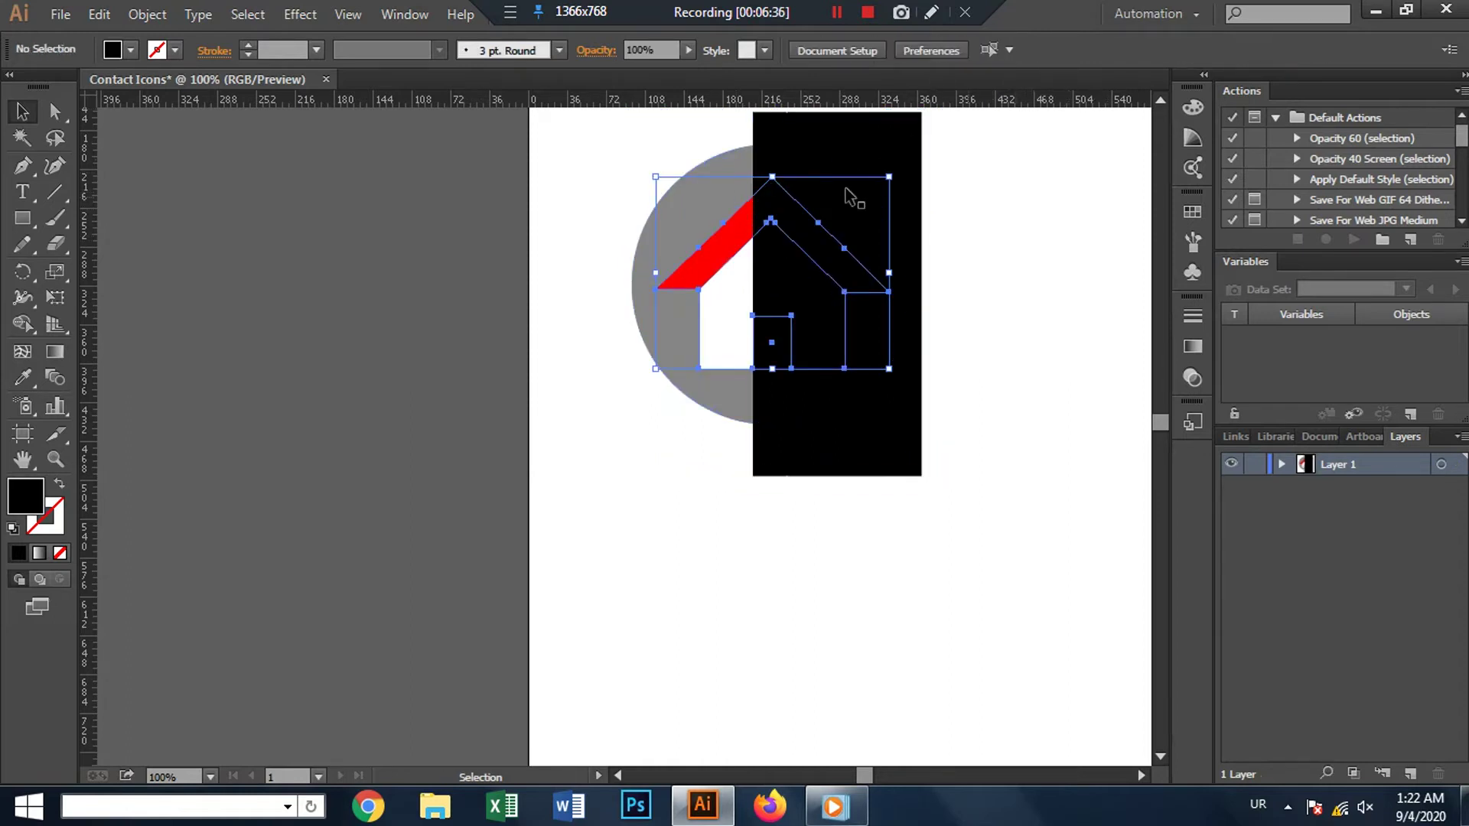
click(722, 188)
shift+click(885, 158)
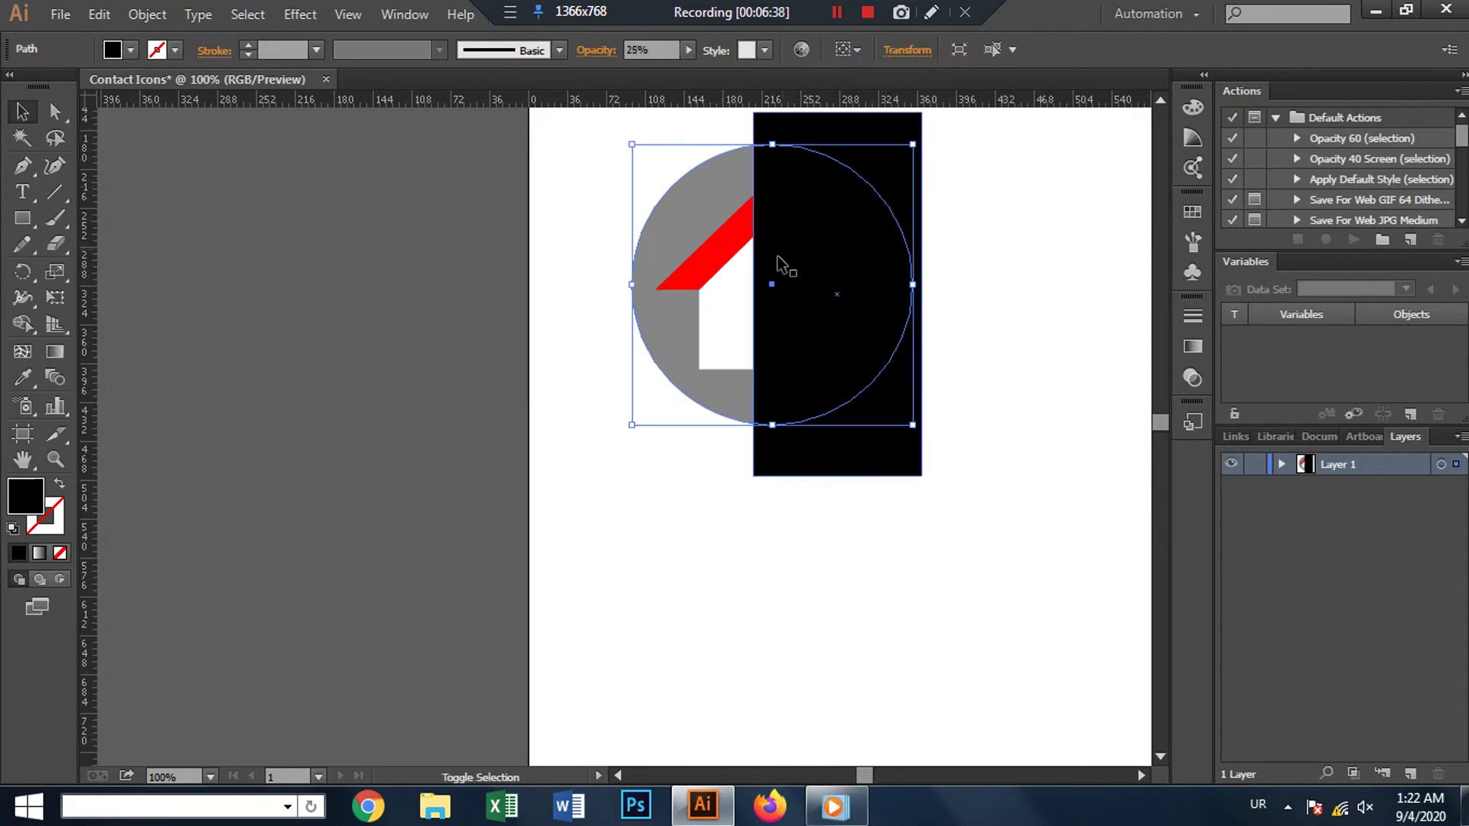
shift+click(750, 262)
shift+click(744, 205)
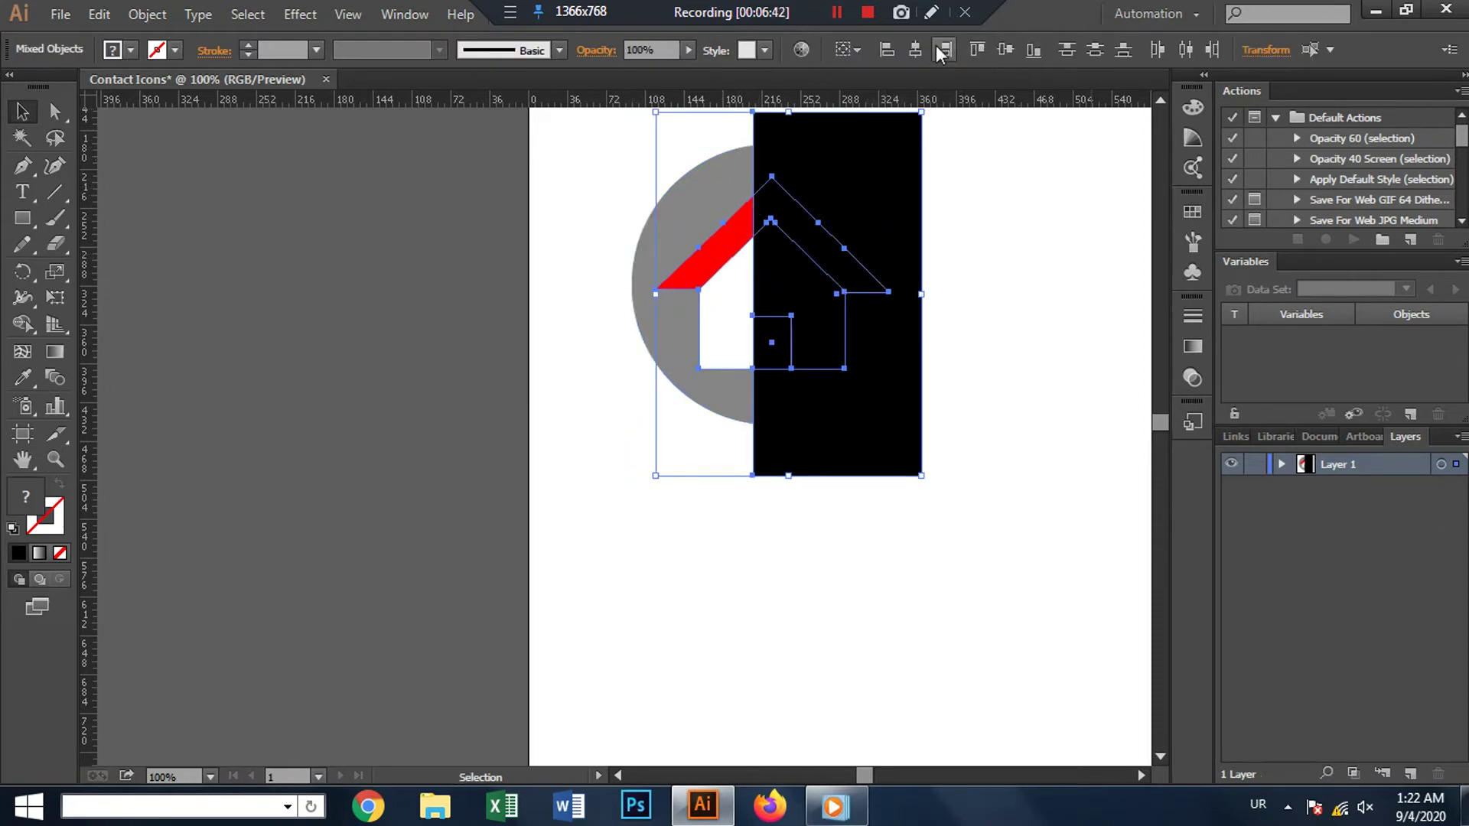
click(943, 52)
click(993, 205)
key(ctrl+z)
click(960, 222)
Step: Resize the black rectangle to cover the circle's right half from top to bottom
drag(856, 177, 868, 184)
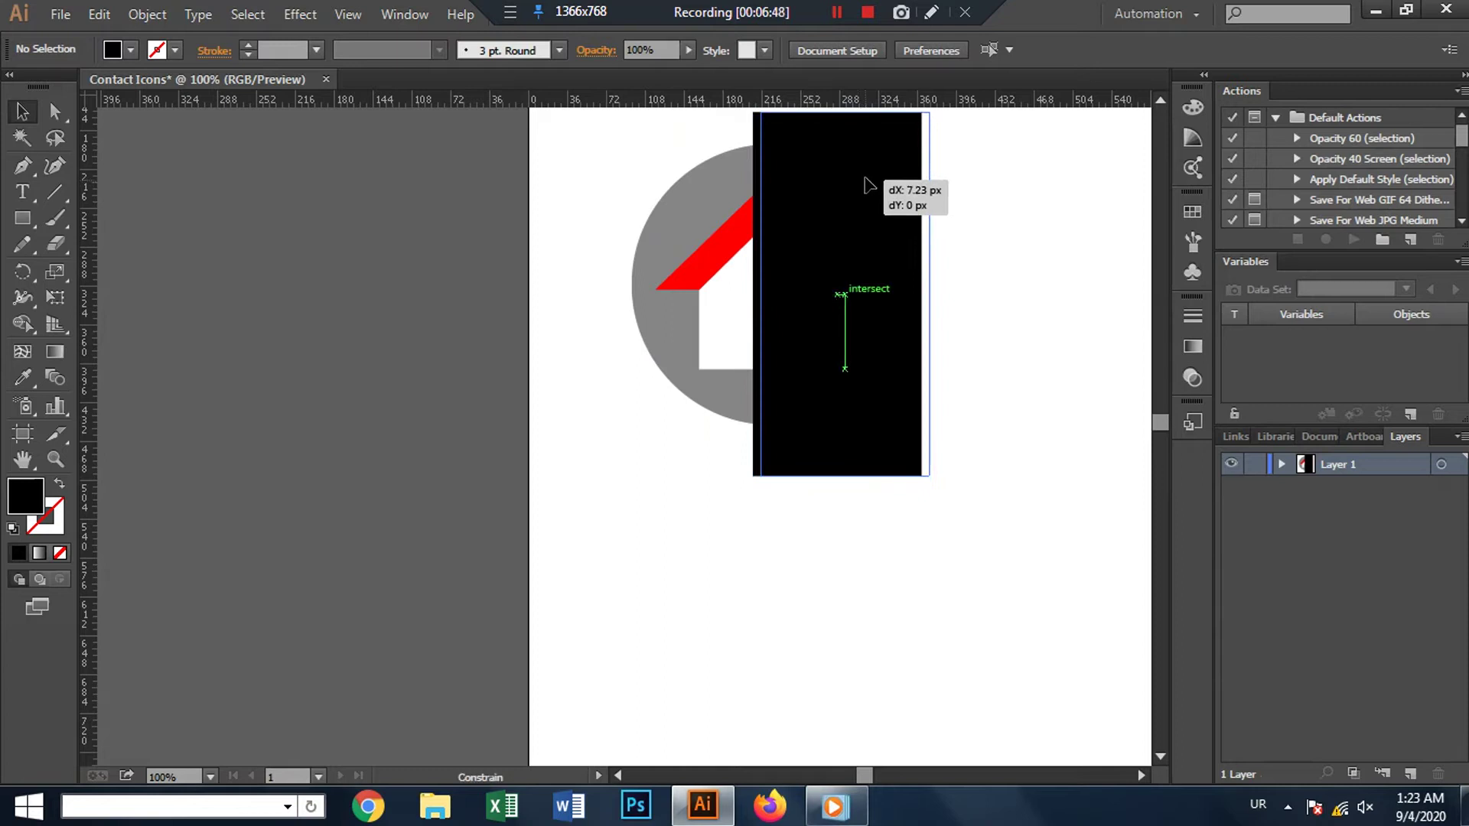
drag(846, 116, 846, 134)
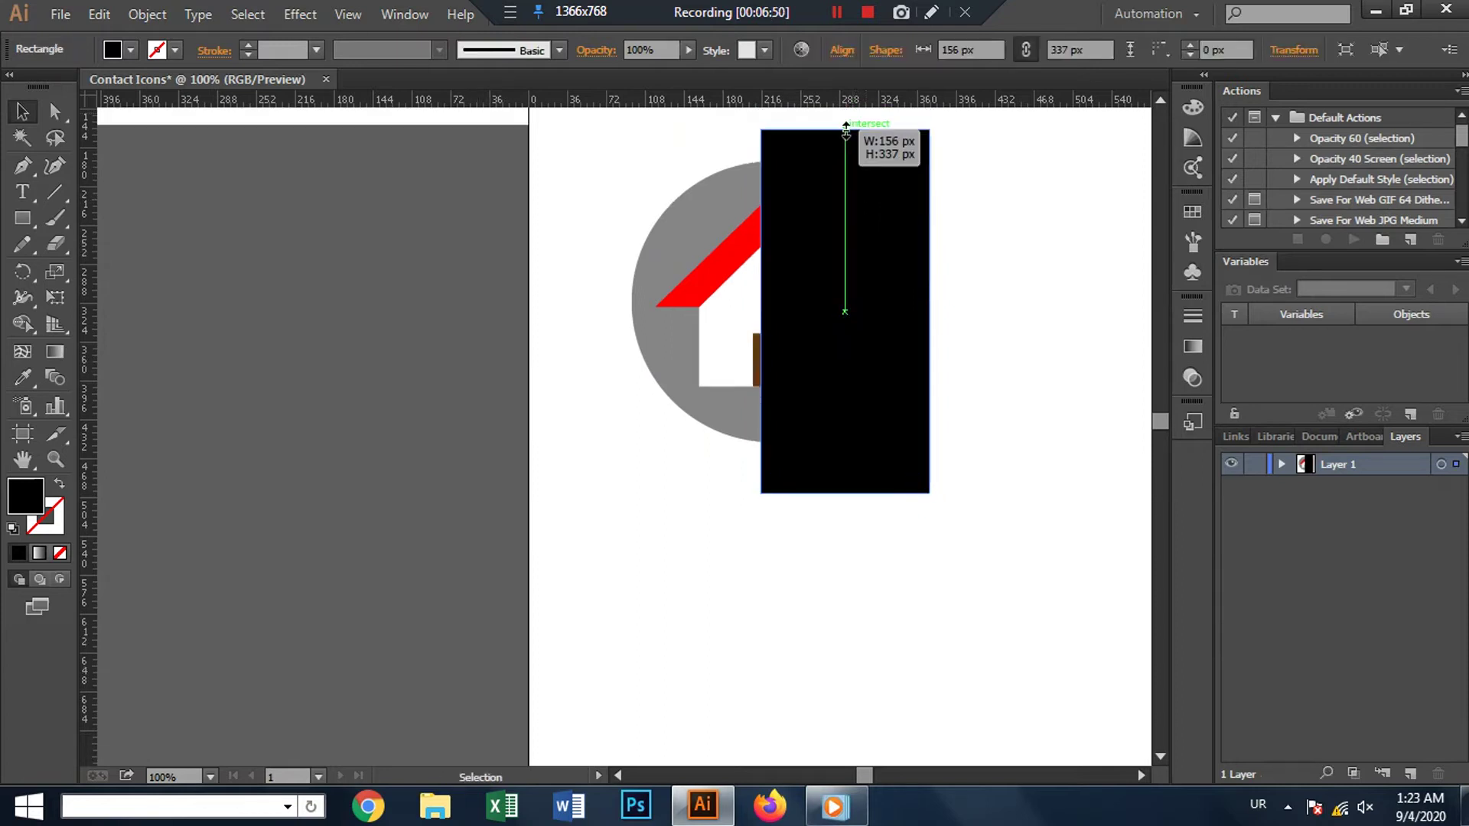
drag(853, 495, 852, 478)
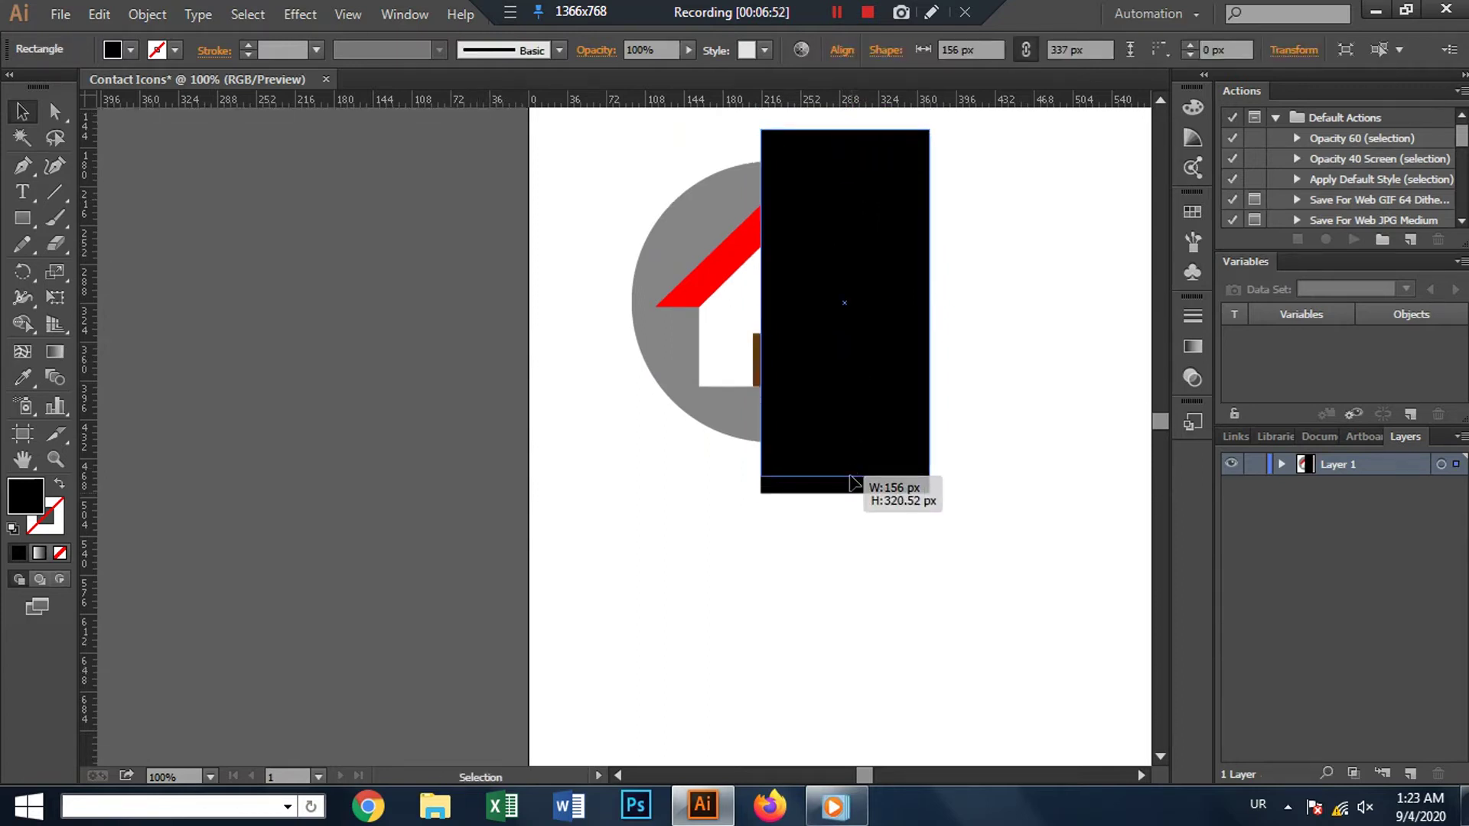
mouse_move(928, 302)
mouse_down()
mouse_move(949, 301)
mouse_move(925, 285)
mouse_up()
shift+click(735, 211)
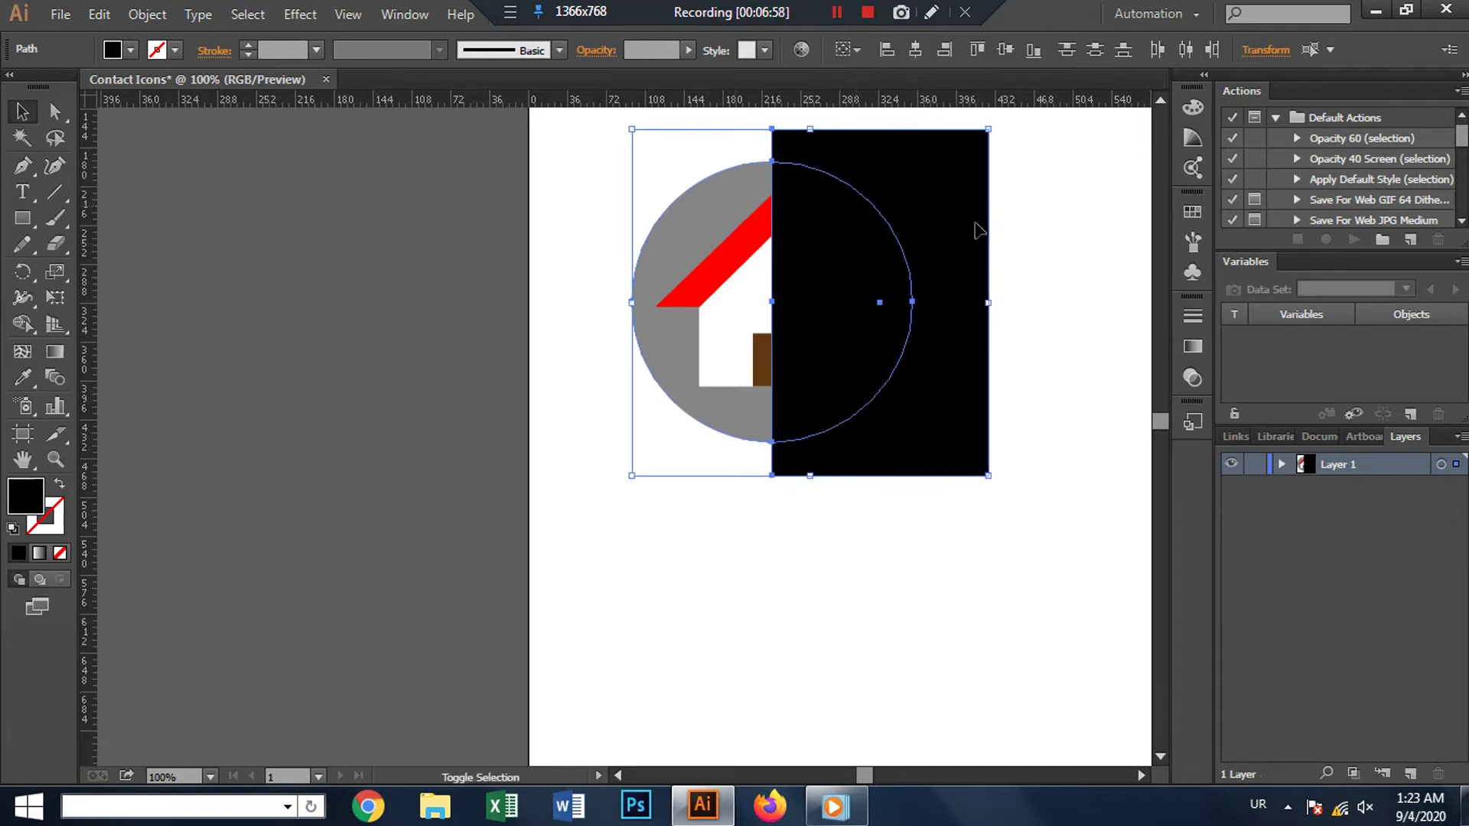
click(995, 233)
click(931, 250)
shift+click(731, 212)
Step: Make a clipping mask from the selected rectangle and circle copy
right_click(817, 201)
click(912, 381)
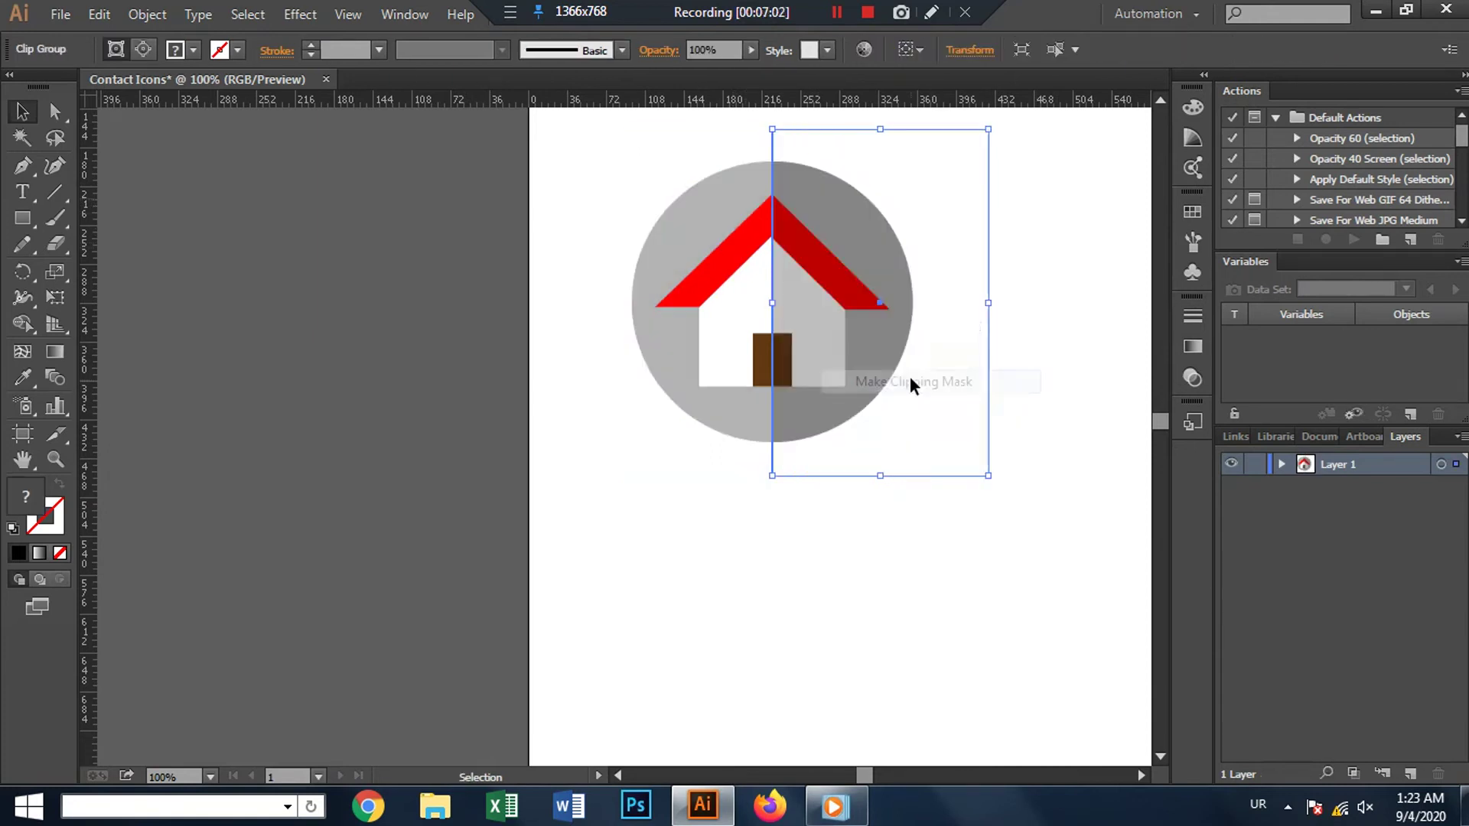
click(1045, 266)
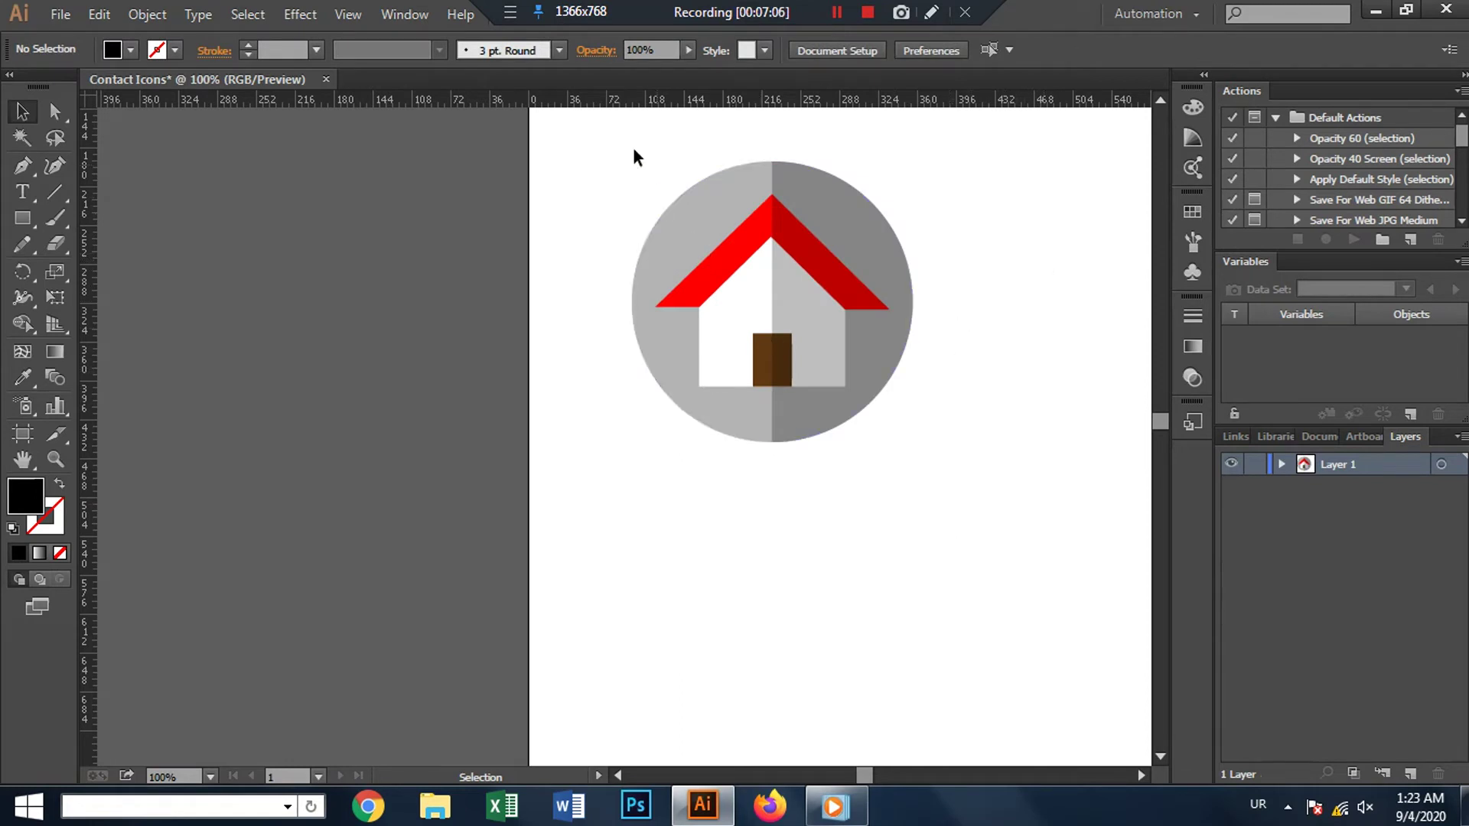
Step: Select all the icon pieces and apply Pathfinder Trim
drag(600, 120, 1057, 490)
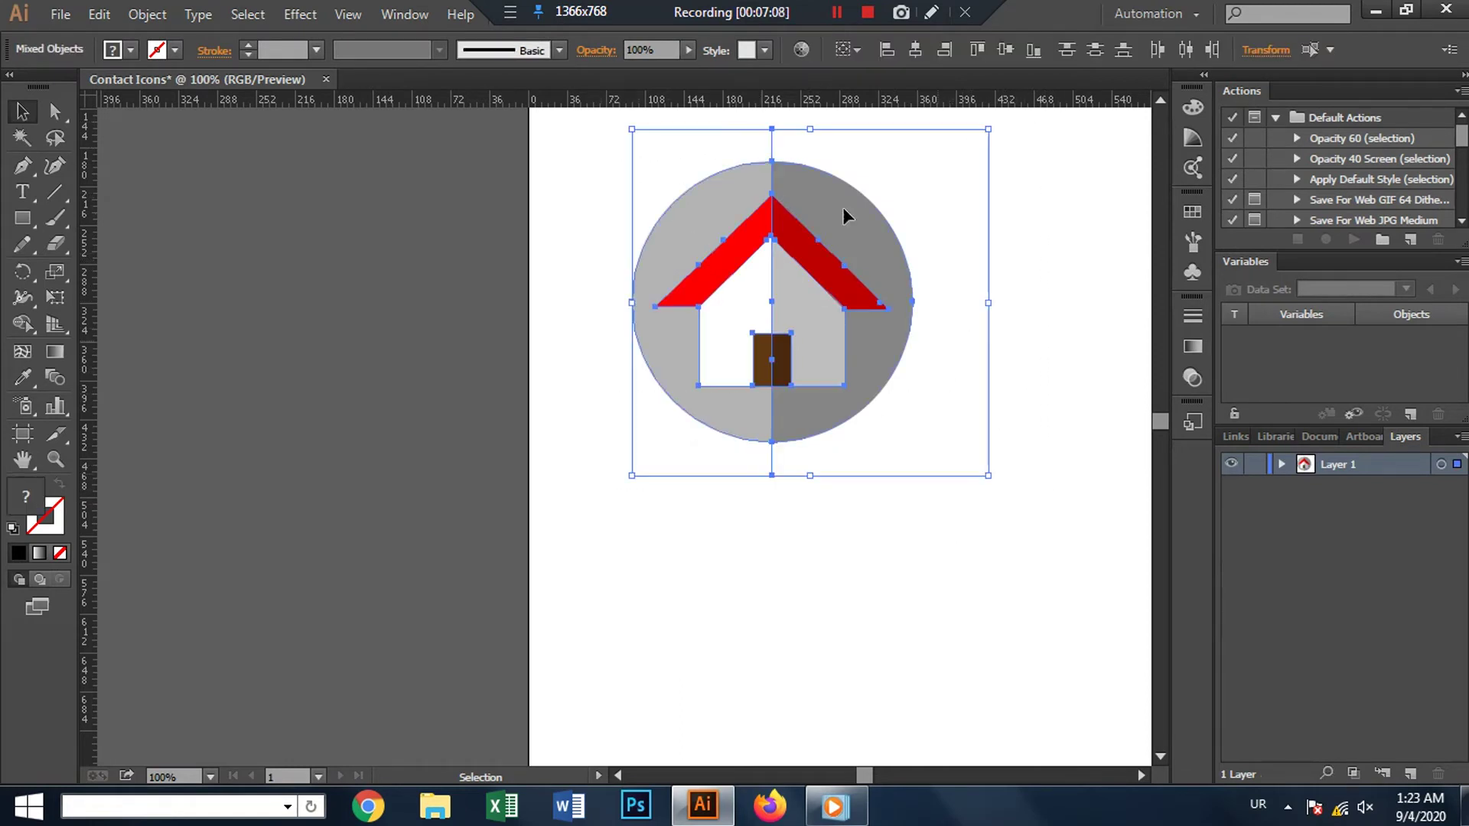
click(430, 21)
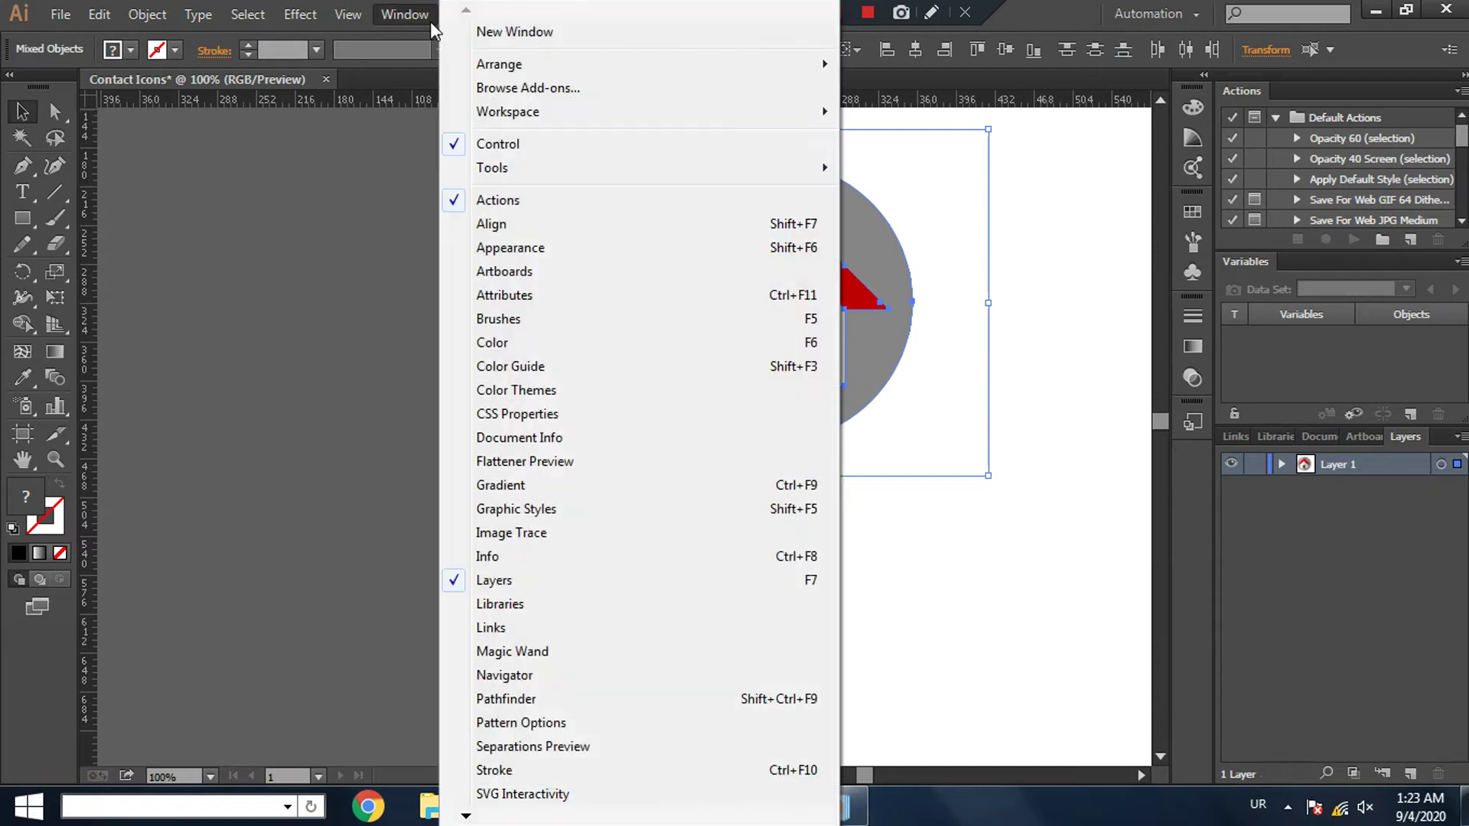
click(525, 698)
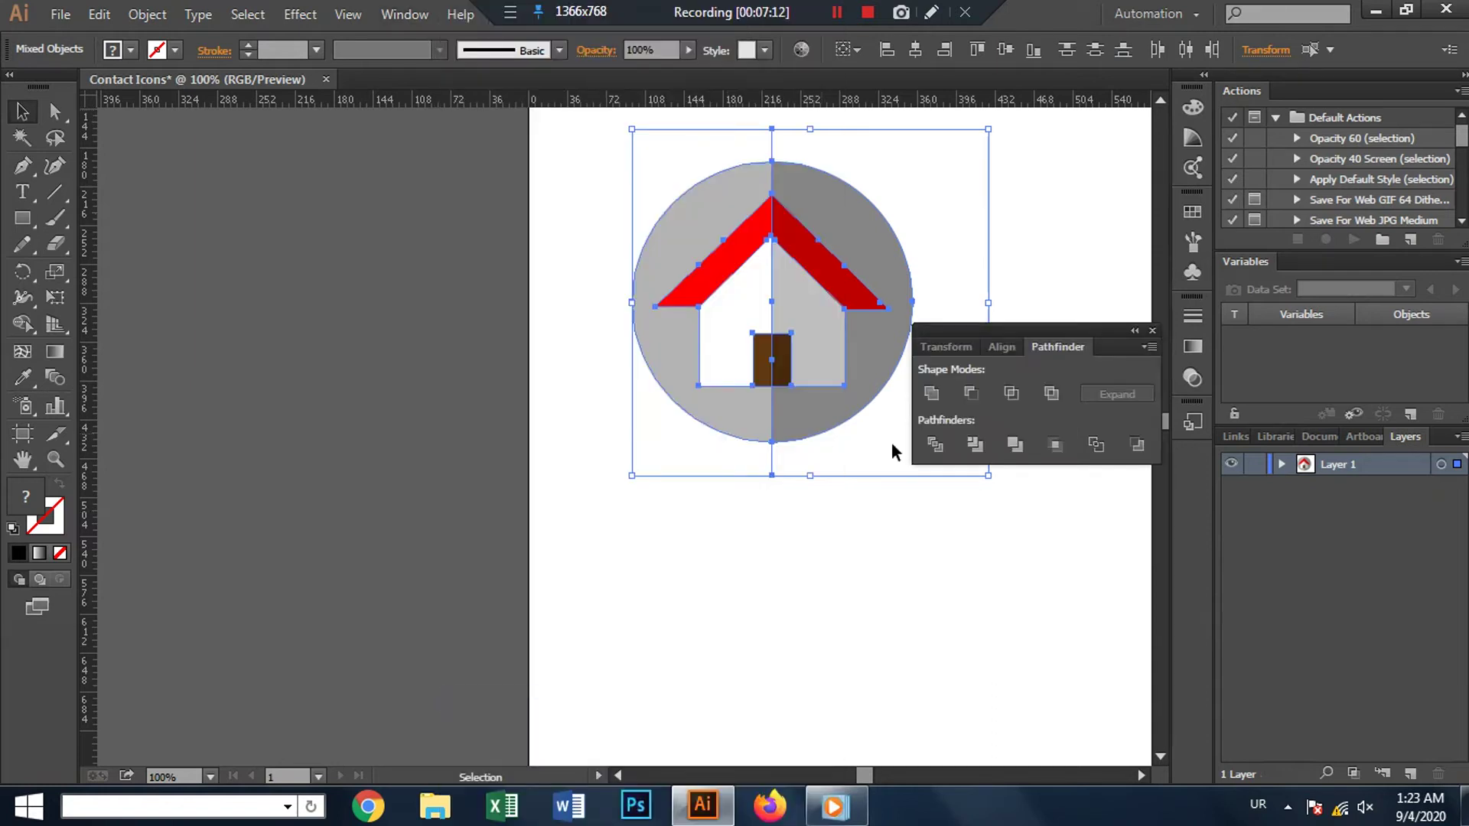
click(976, 445)
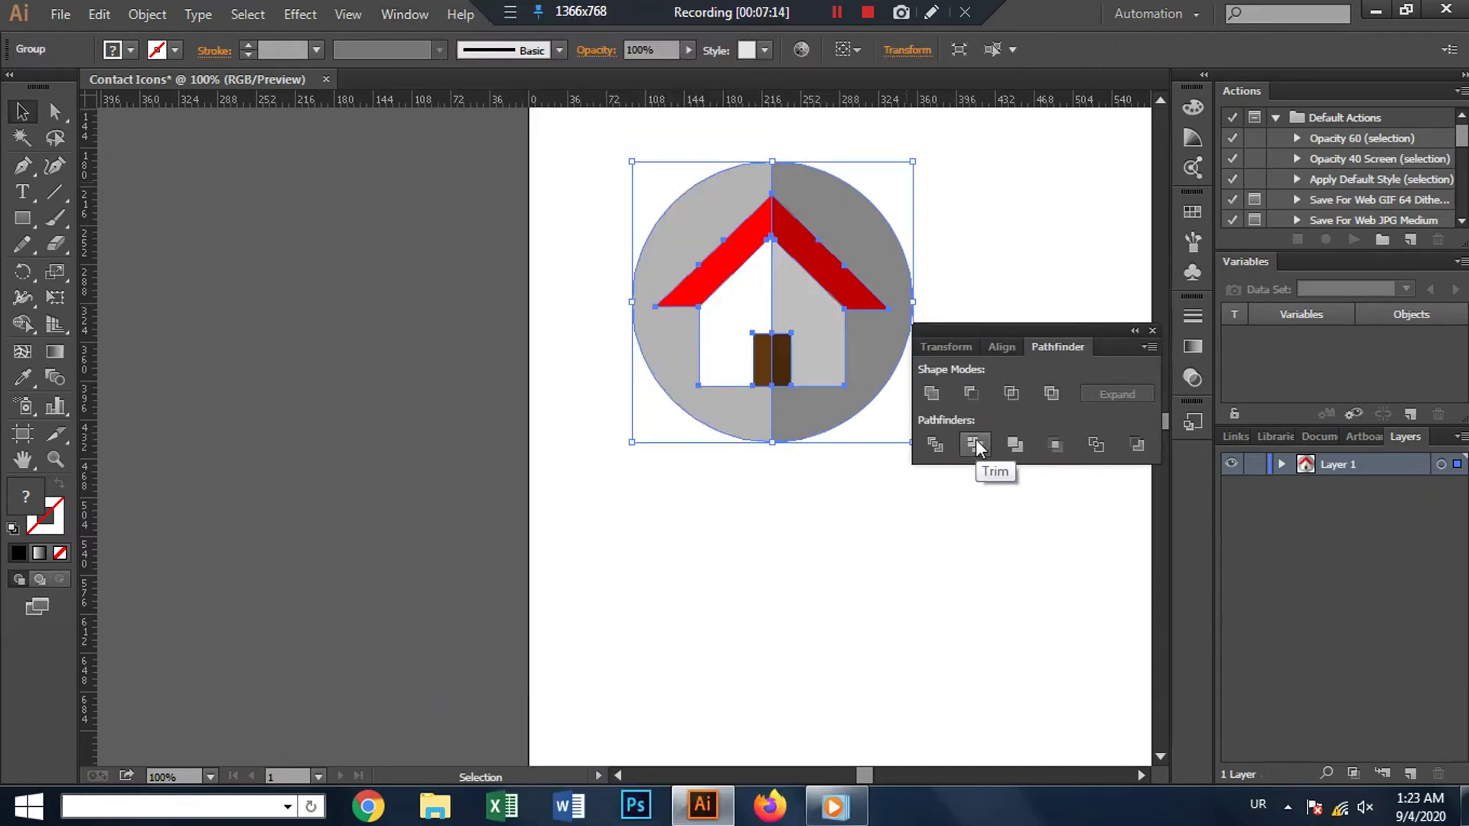
click(1152, 331)
click(989, 380)
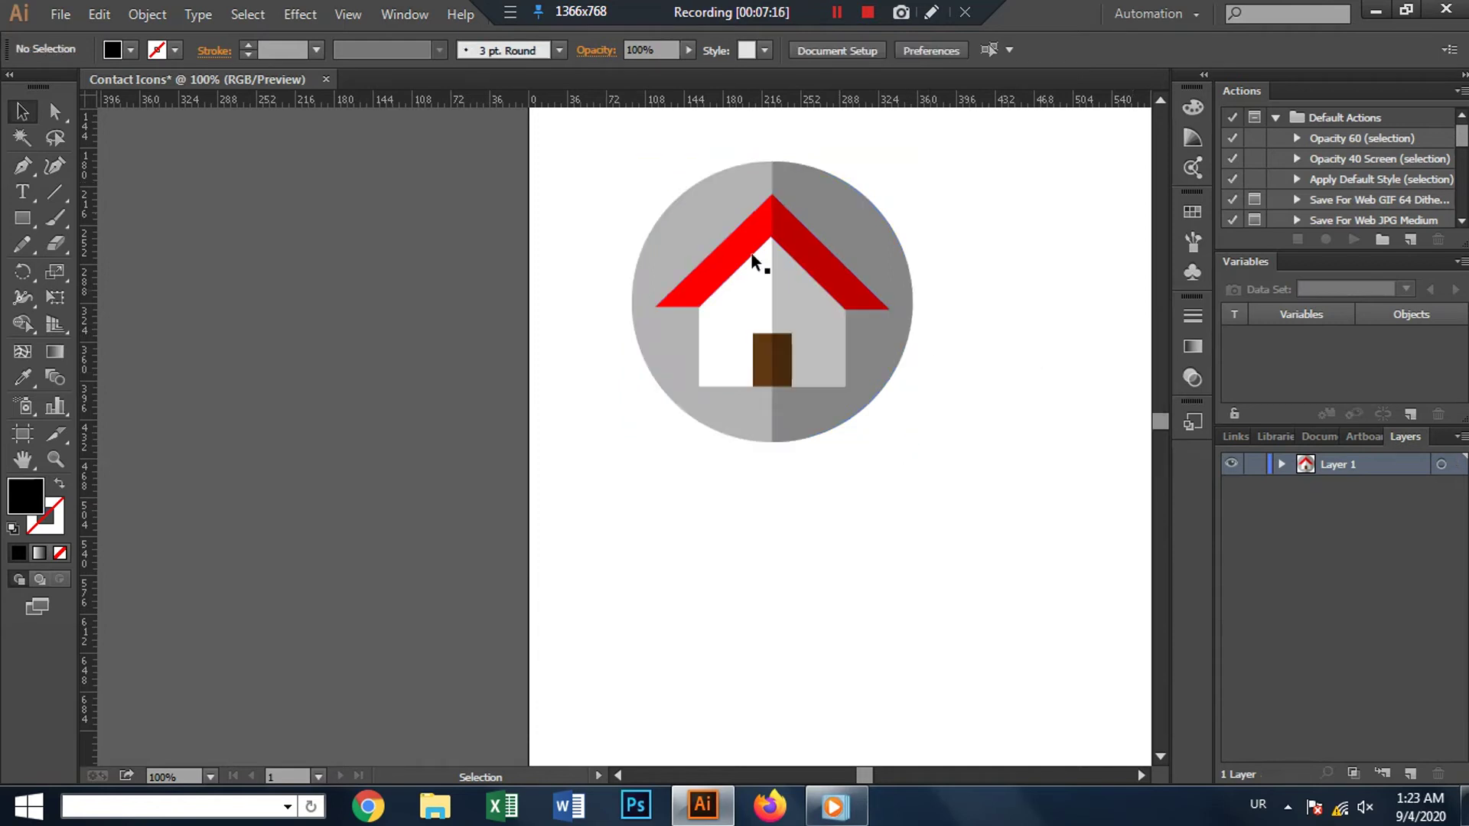
Step: Ungroup the trimmed icon and move it up and left on the page
drag(594, 174, 1054, 541)
right_click(716, 187)
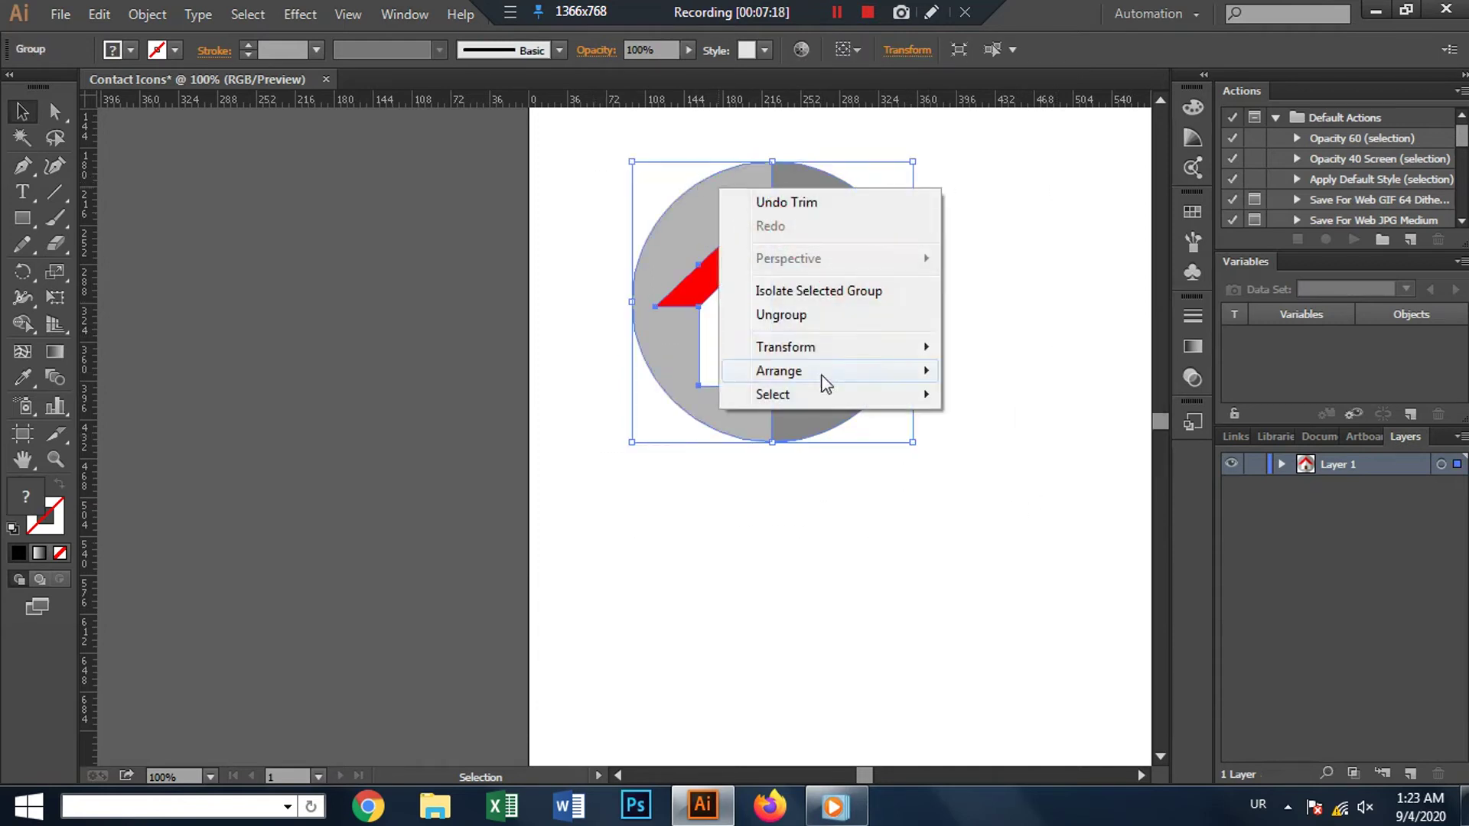
click(826, 315)
click(976, 213)
scroll(897, 271, down, 2)
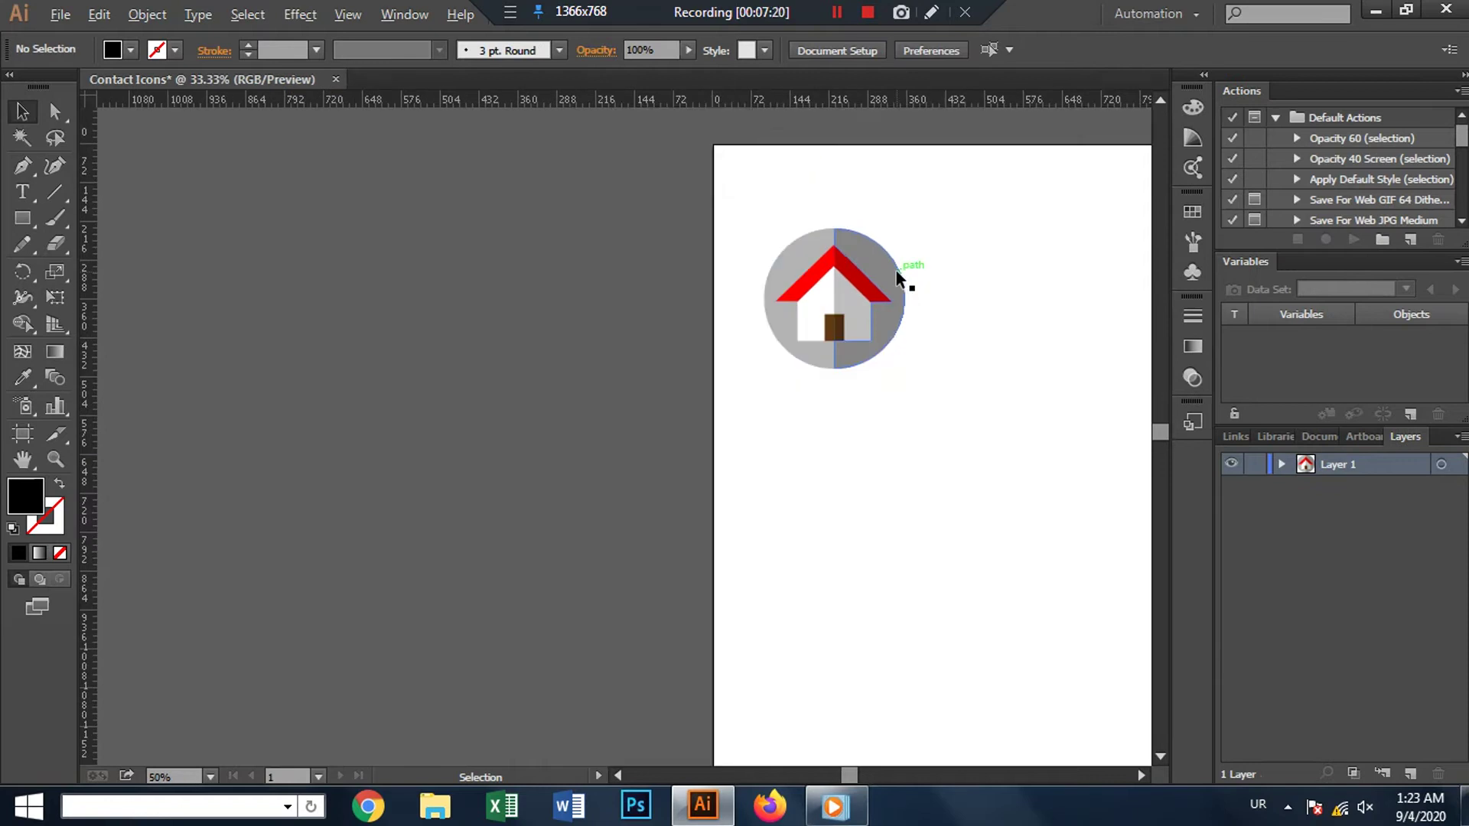
scroll(897, 271, down, 2)
scroll(898, 301, up, 1)
scroll(898, 302, up, 1)
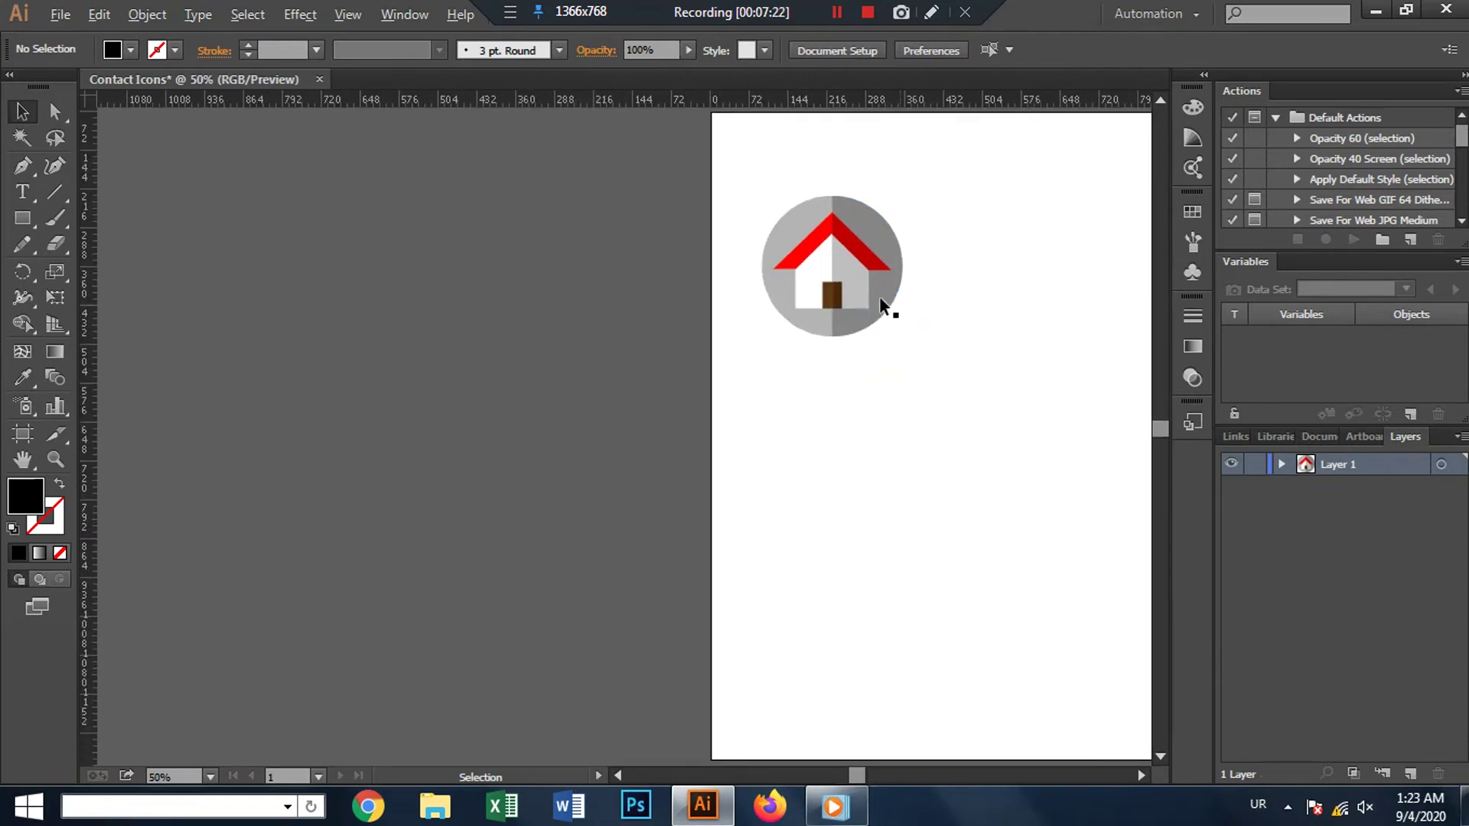
drag(879, 296, 841, 220)
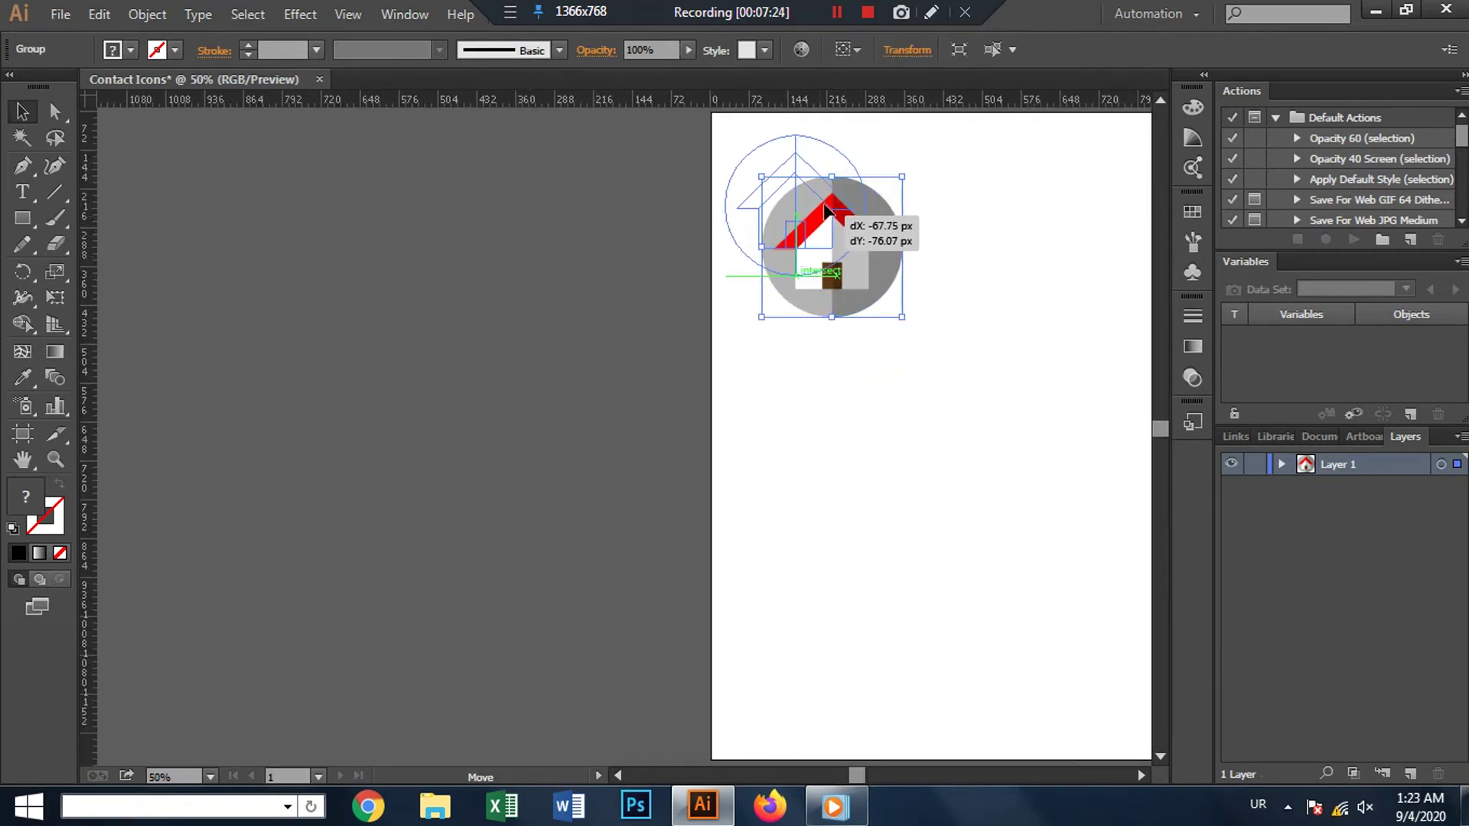
click(595, 306)
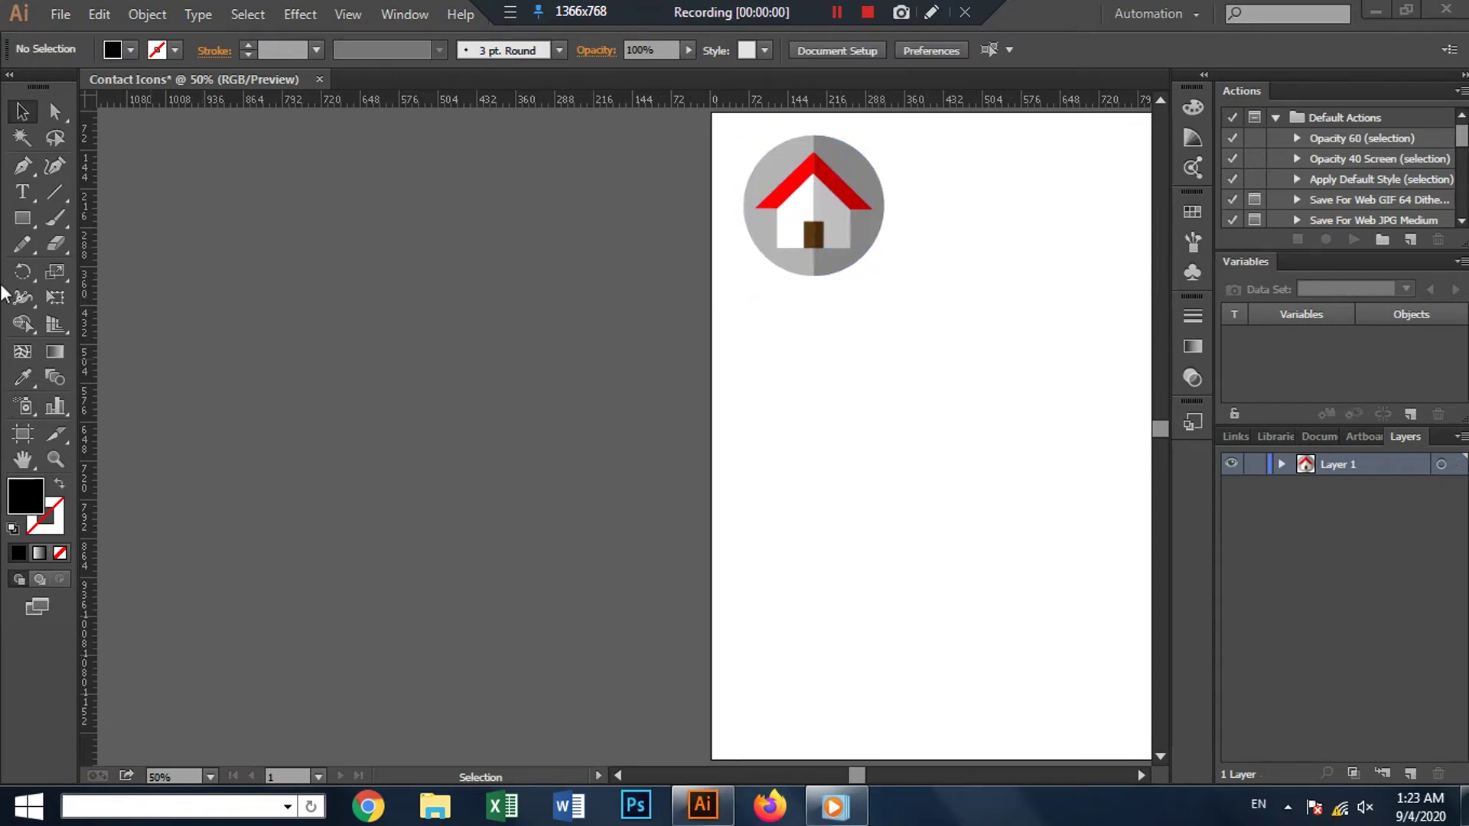
Step: Draw a 195 × 246 px rectangle below the house icon, filled with the door's brown
click(22, 218)
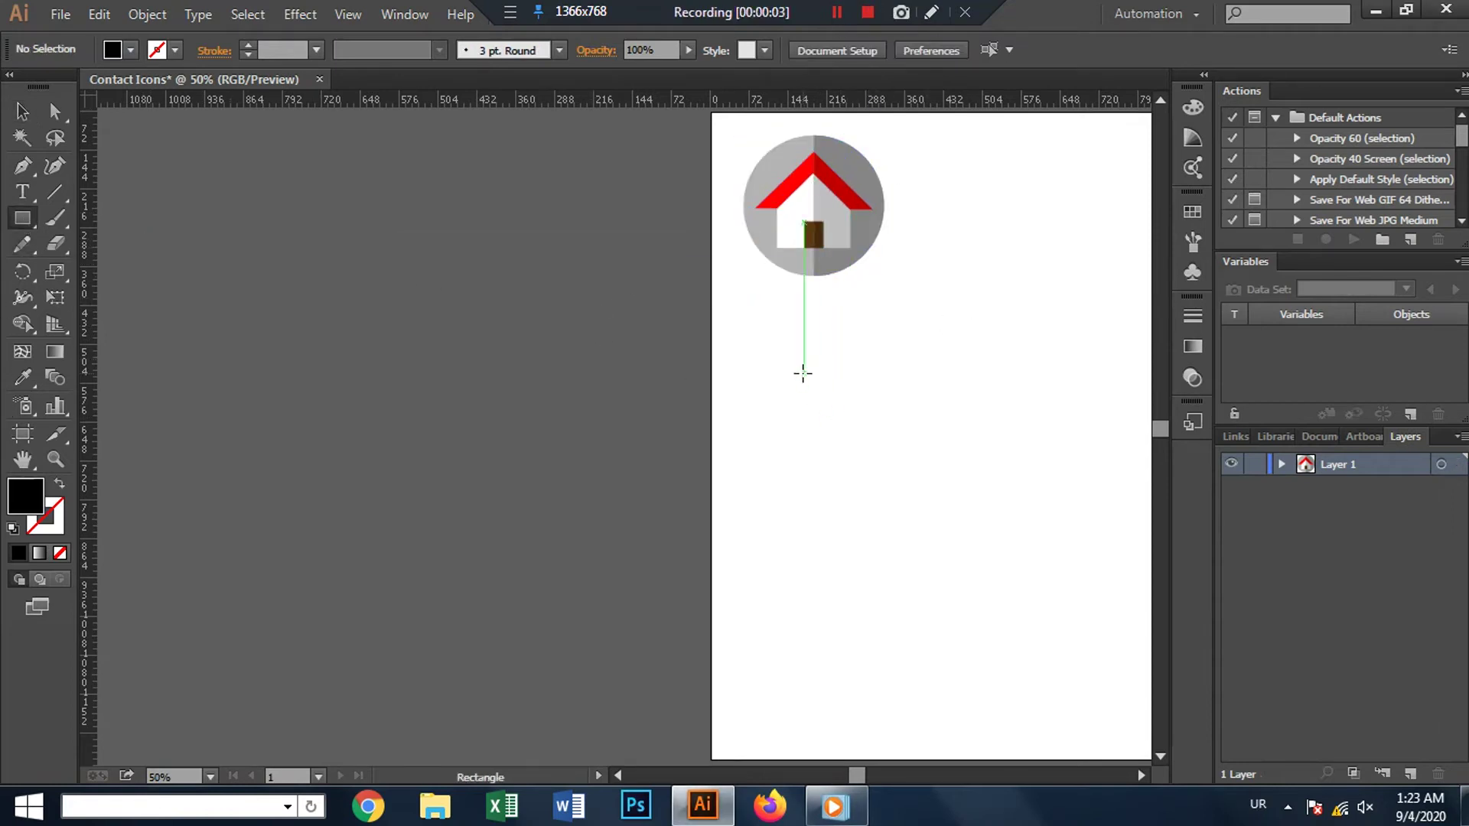
drag(802, 373, 913, 504)
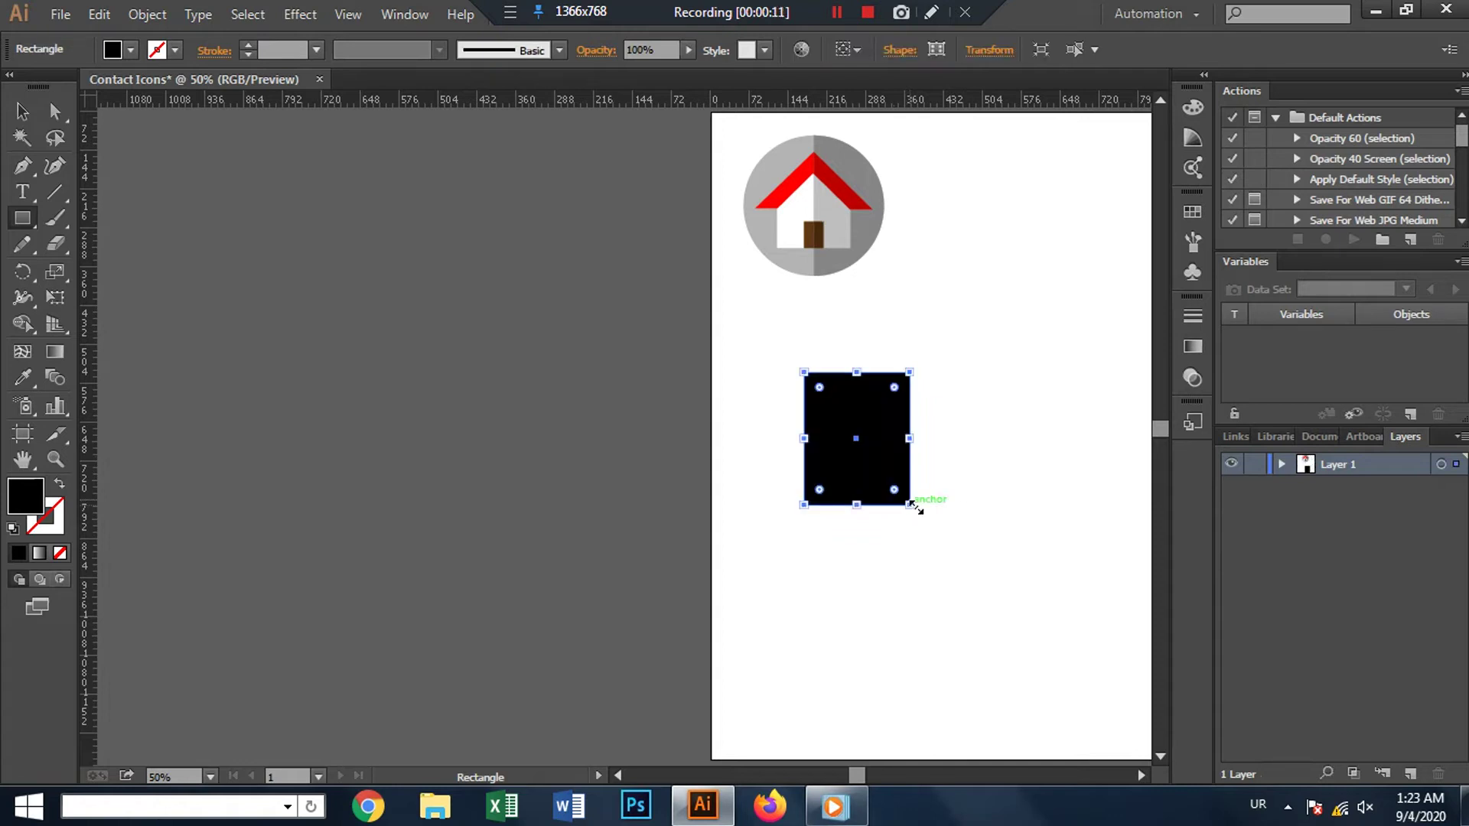
click(130, 47)
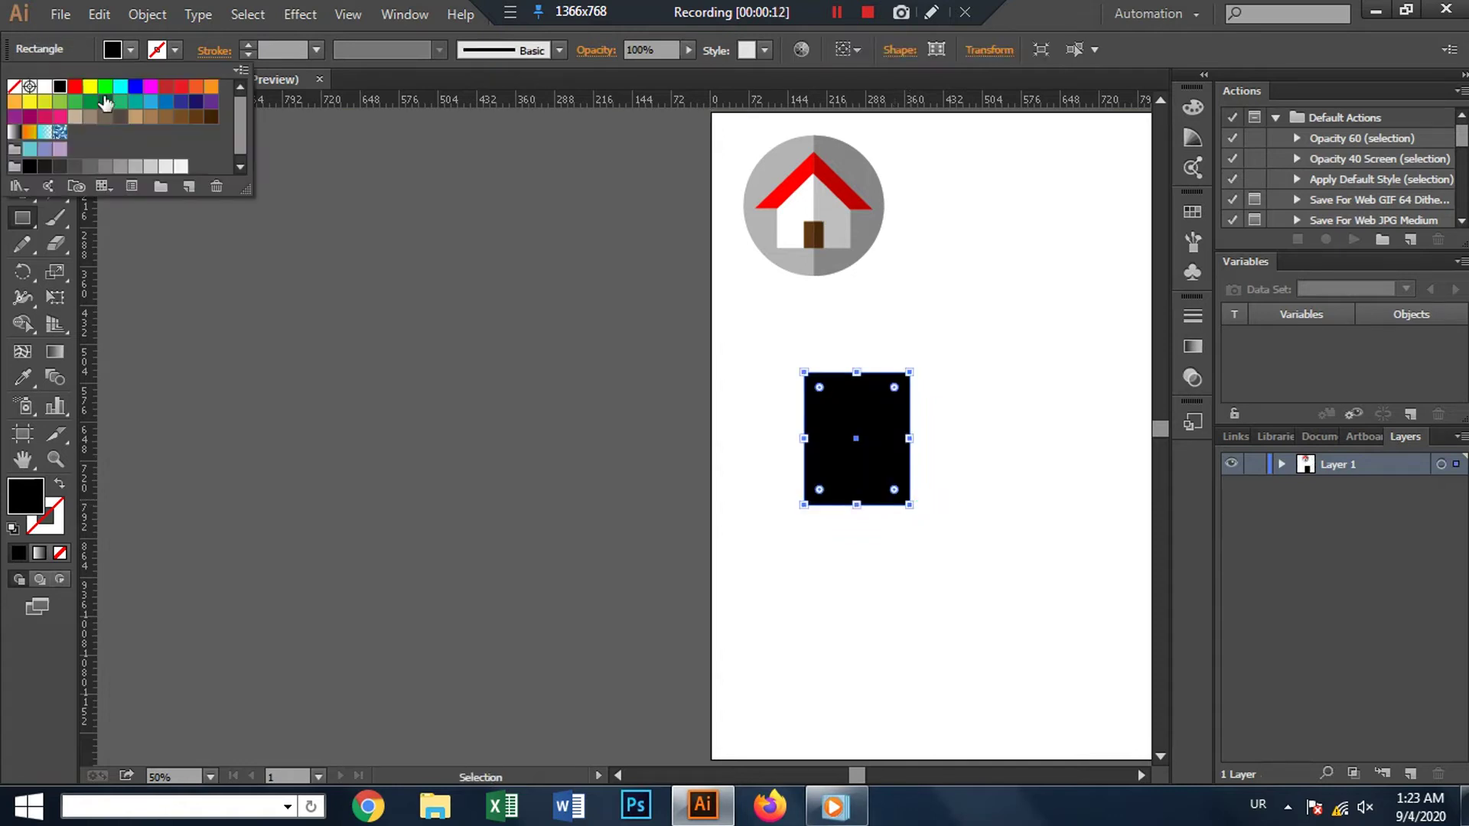
click(22, 378)
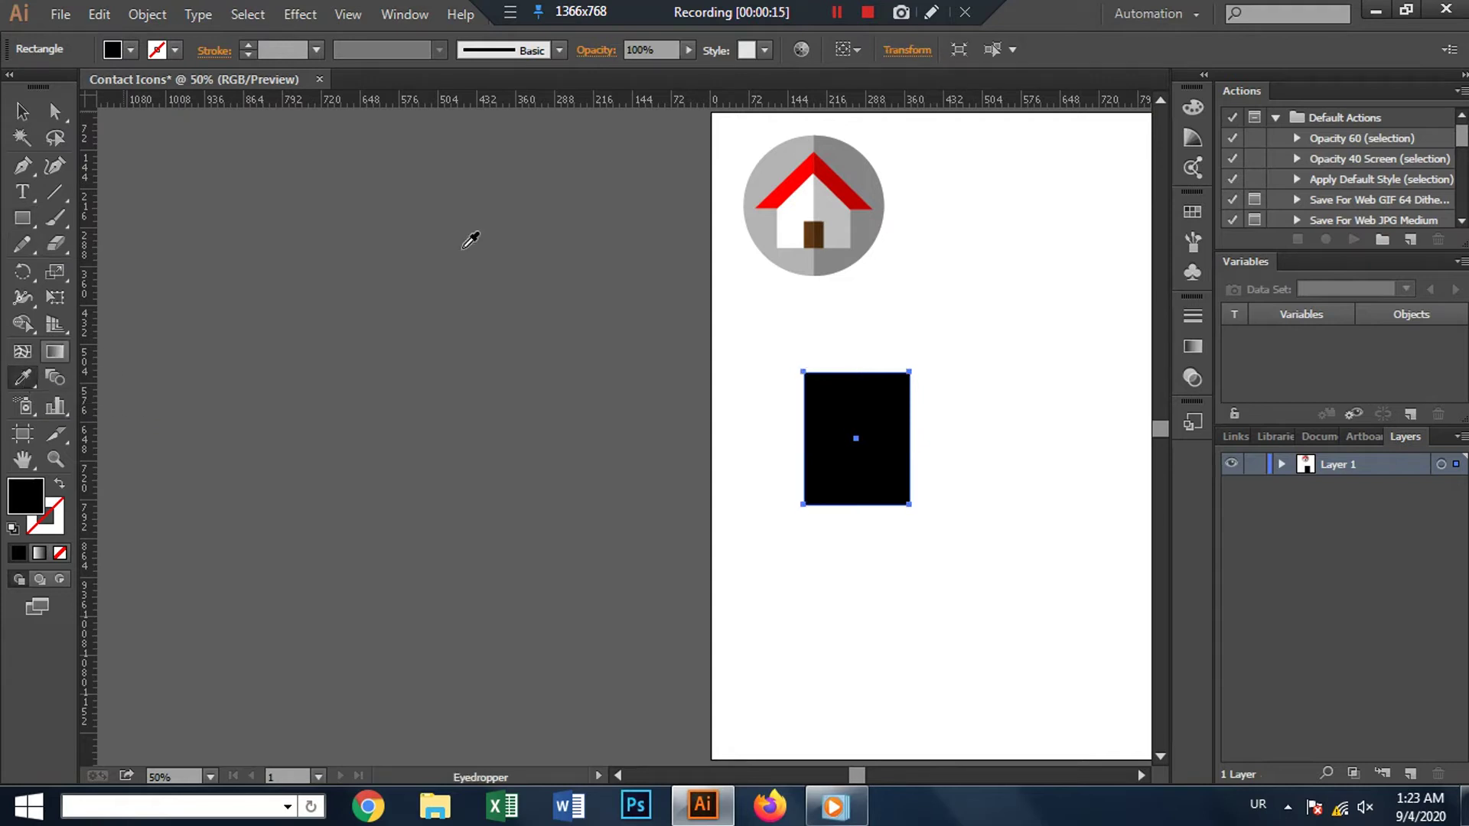
click(810, 234)
key(v)
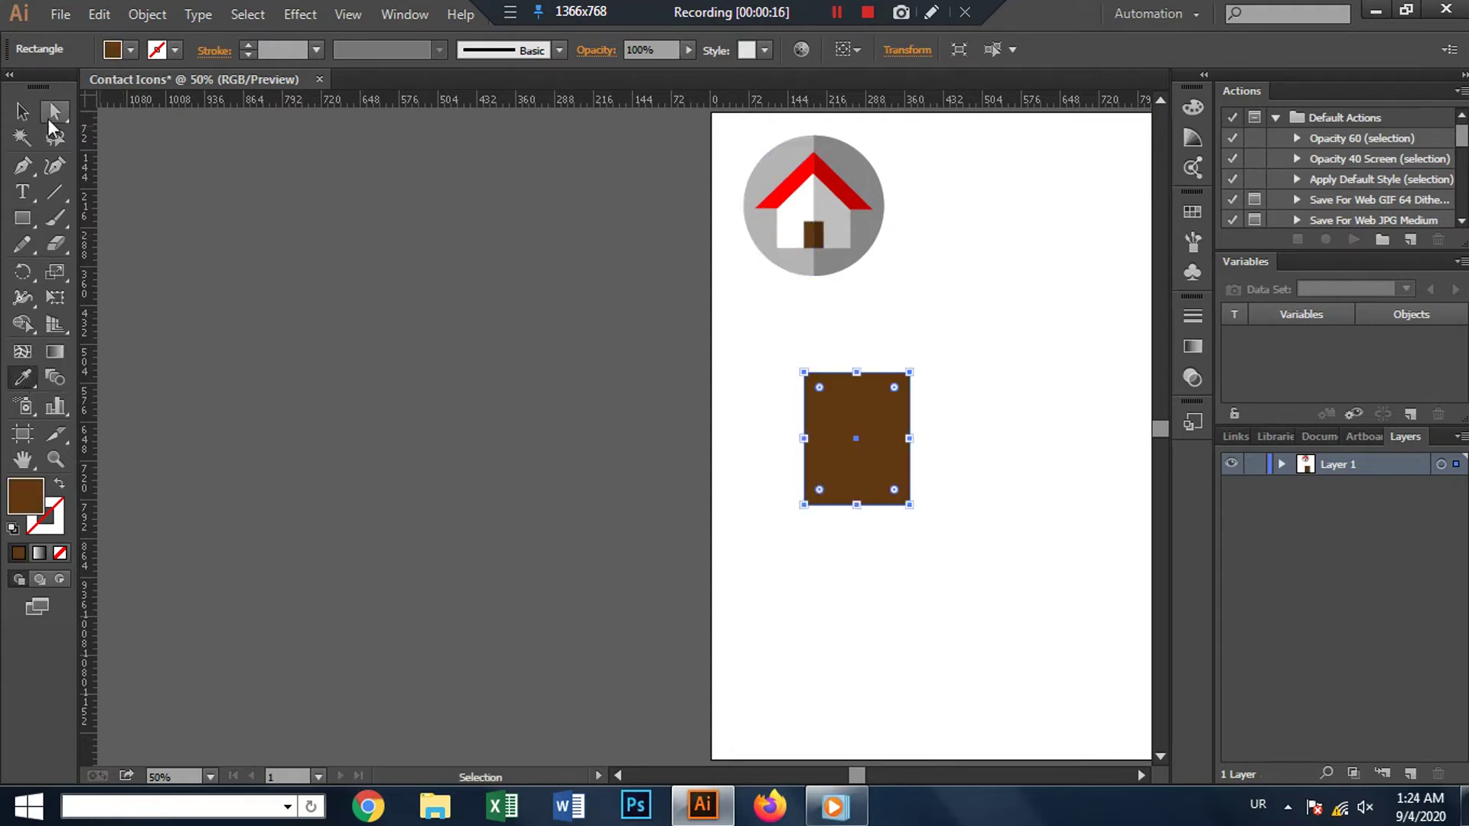
key(ctrl+1)
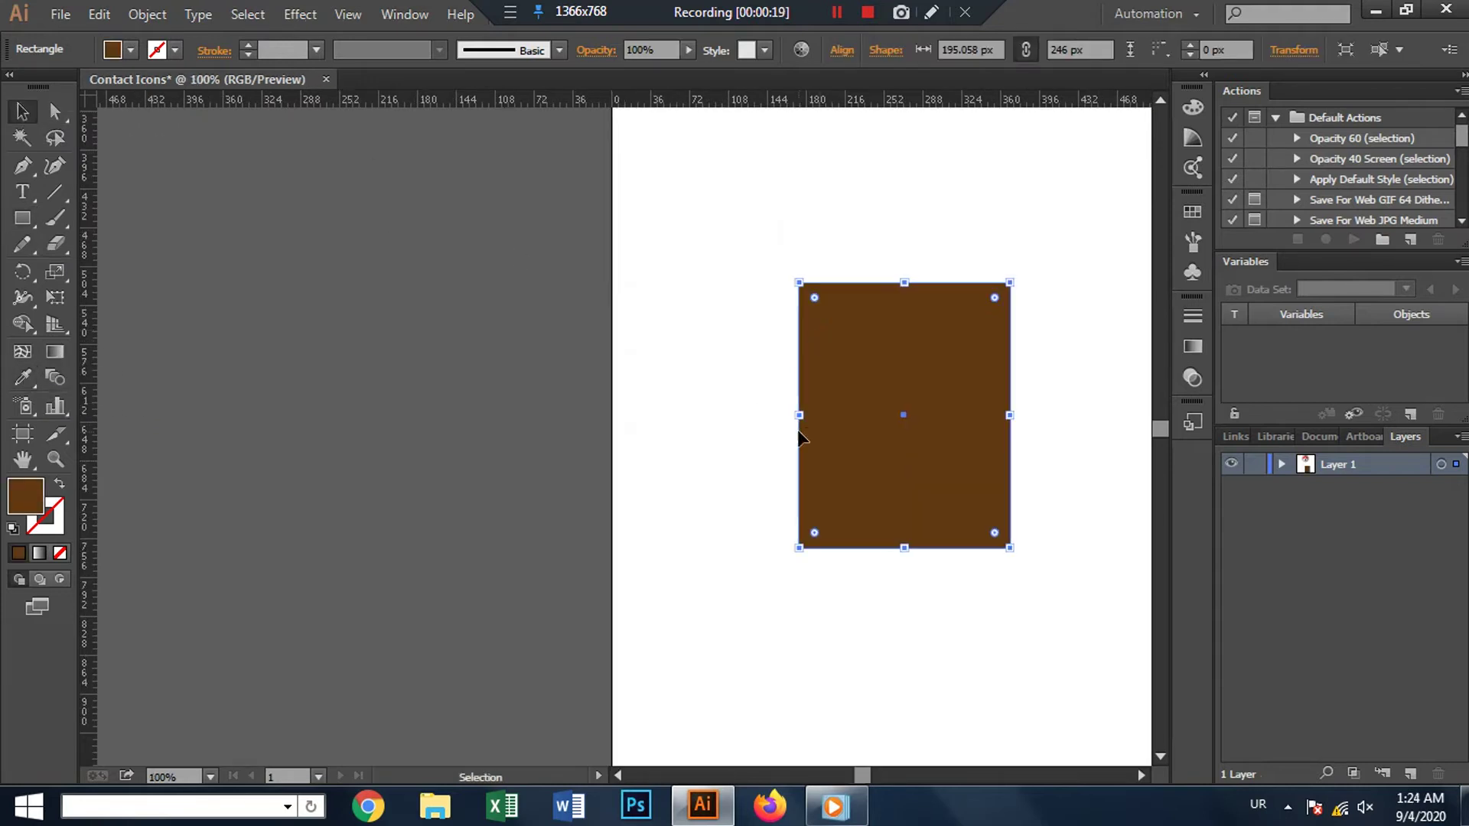
Step: Duplicate the brown rectangle and fill the copy white
scroll(801, 425, up, 1)
drag(972, 240, 785, 210)
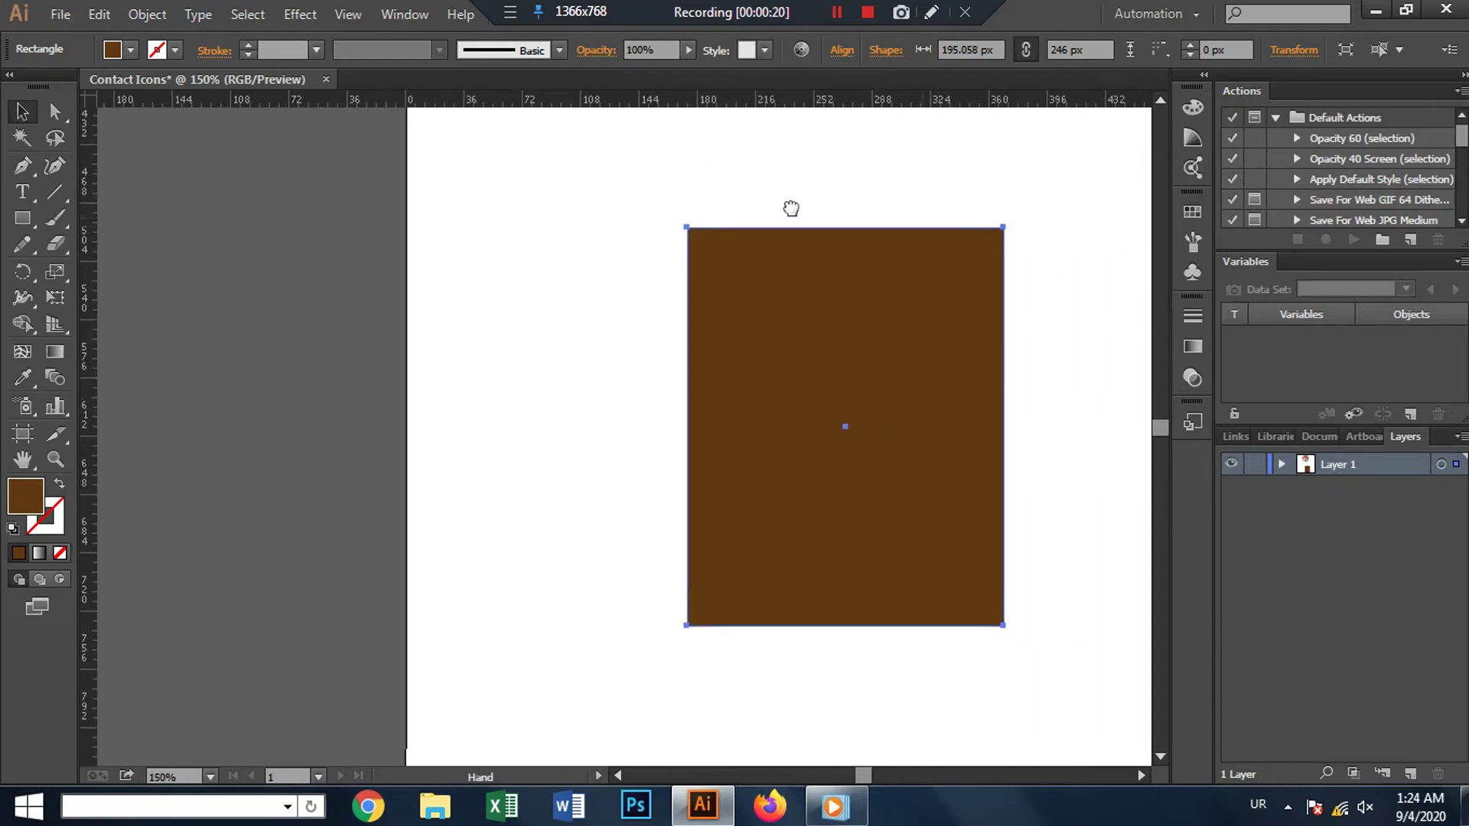
click(1016, 338)
click(843, 364)
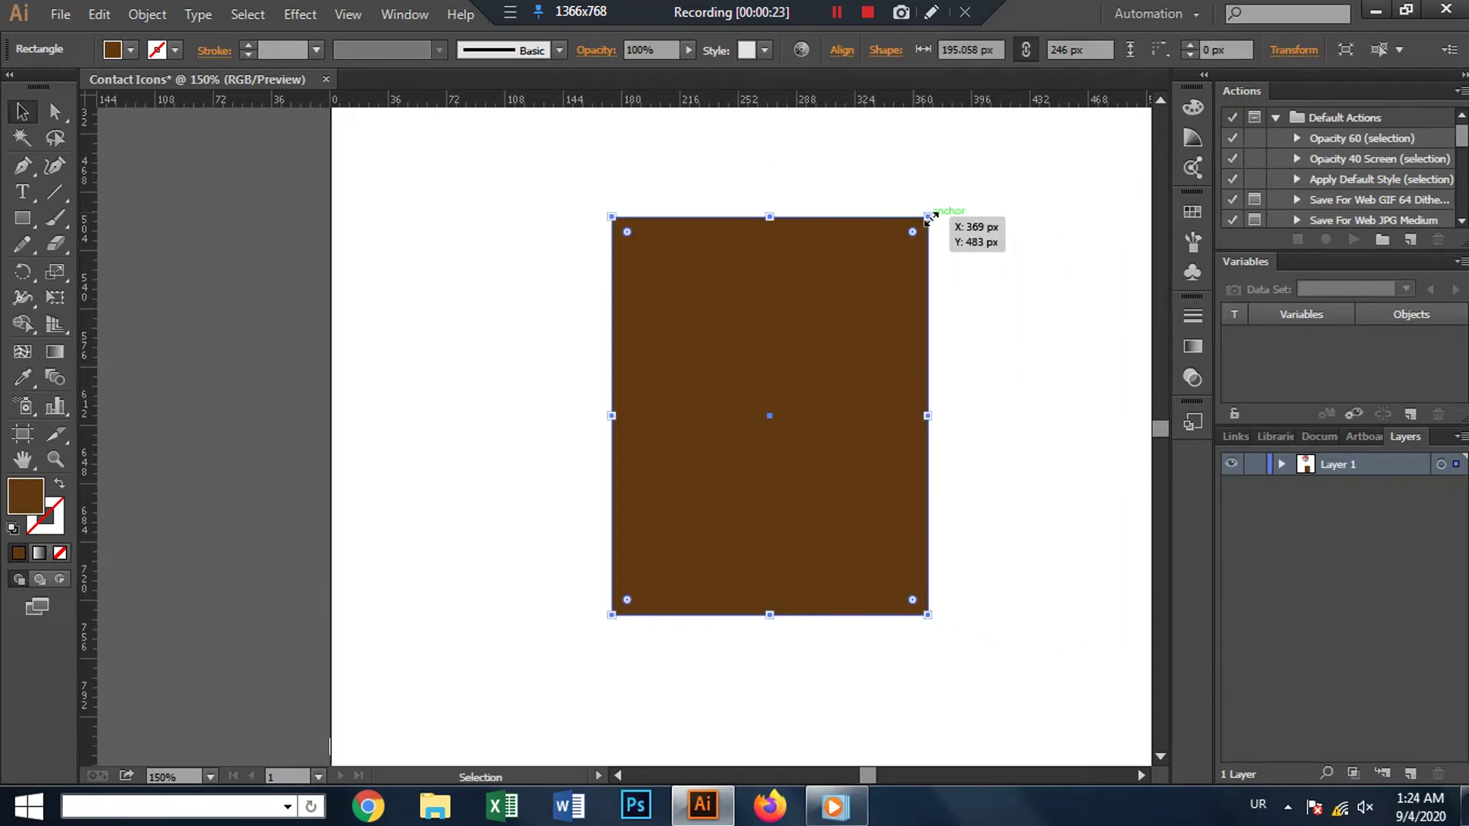
drag(851, 317, 867, 318)
key(ctrl+z)
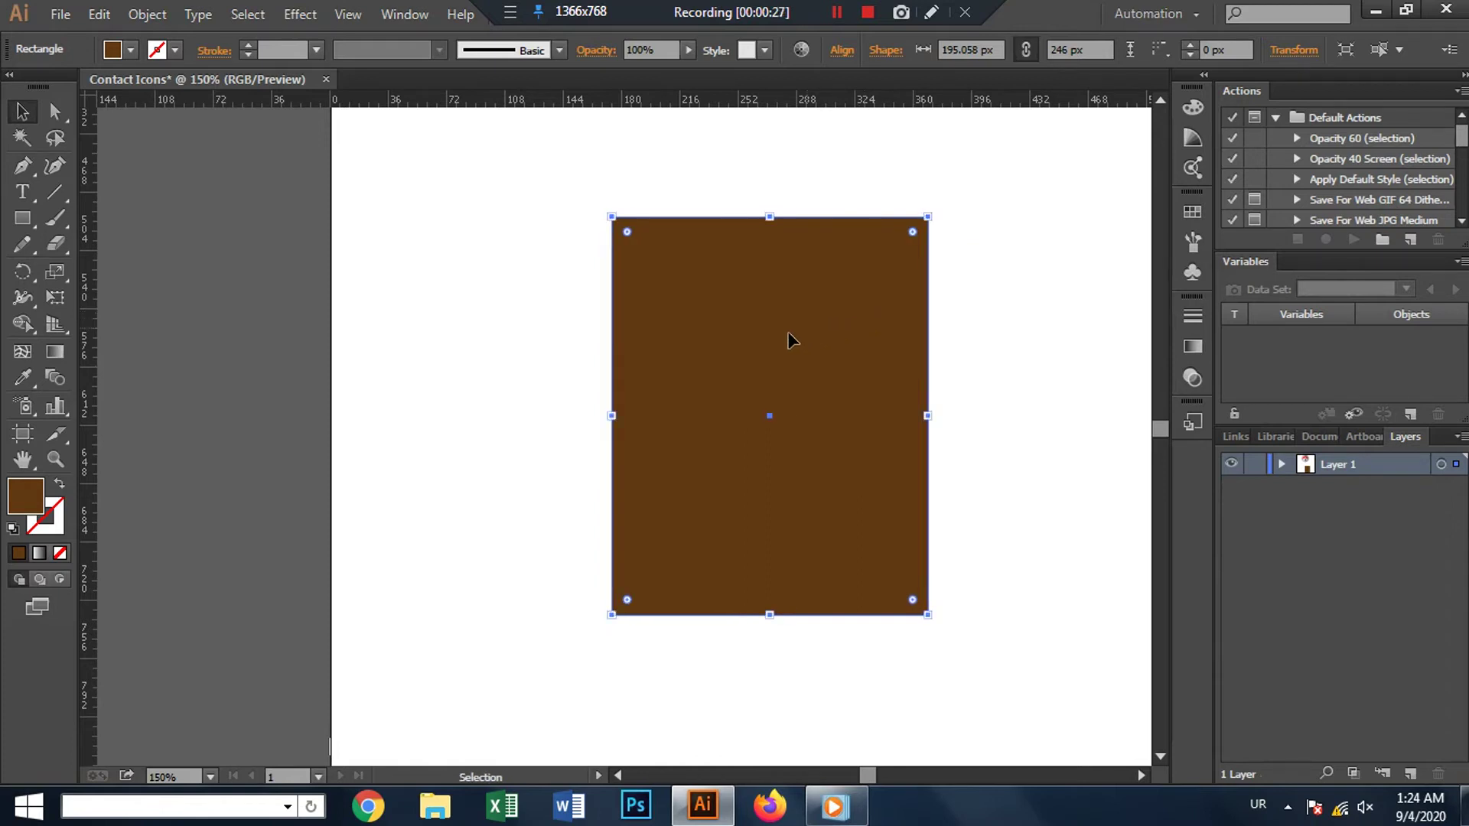
drag(775, 340, 814, 337)
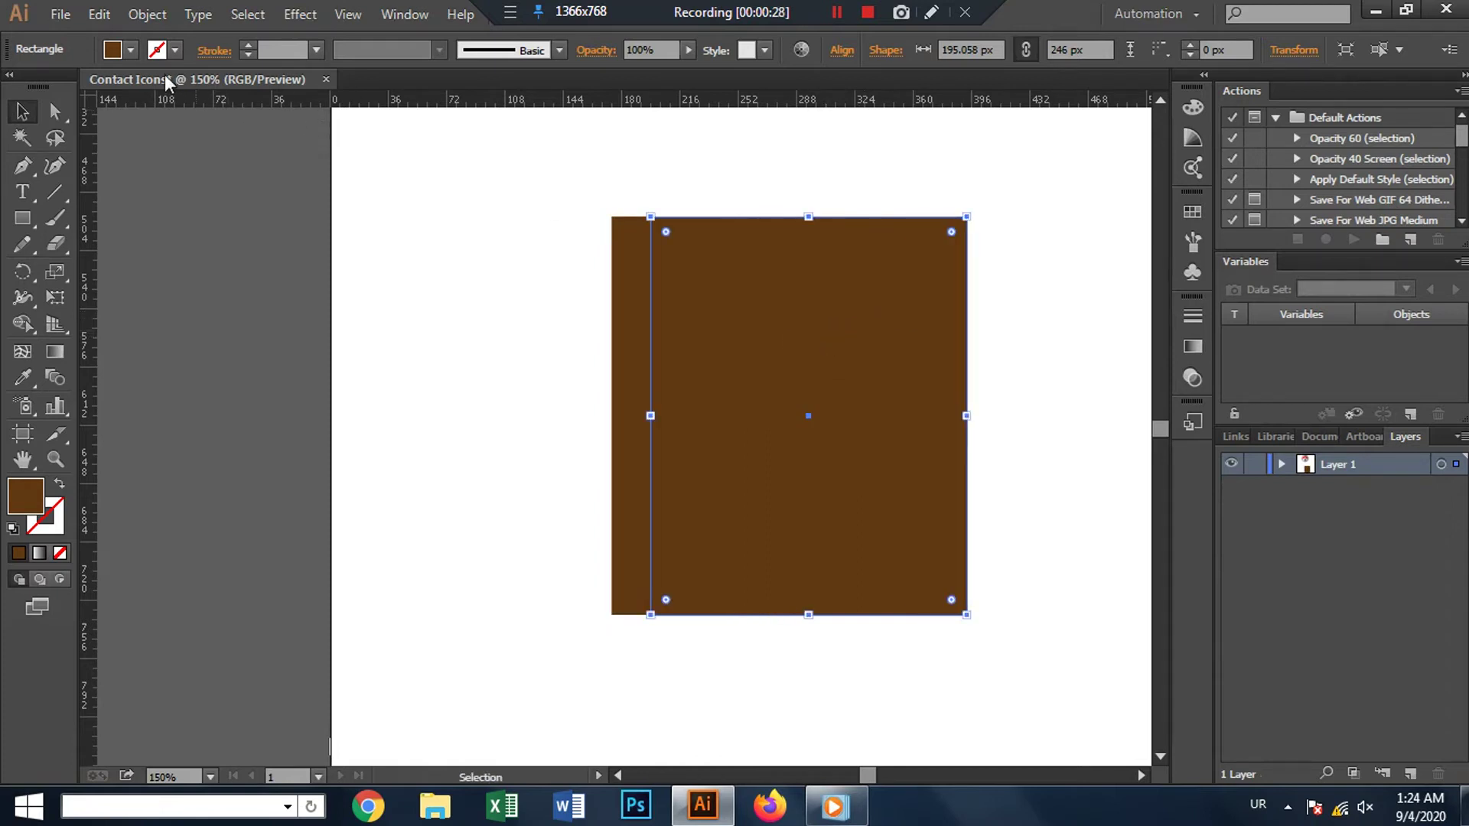
click(130, 51)
click(44, 86)
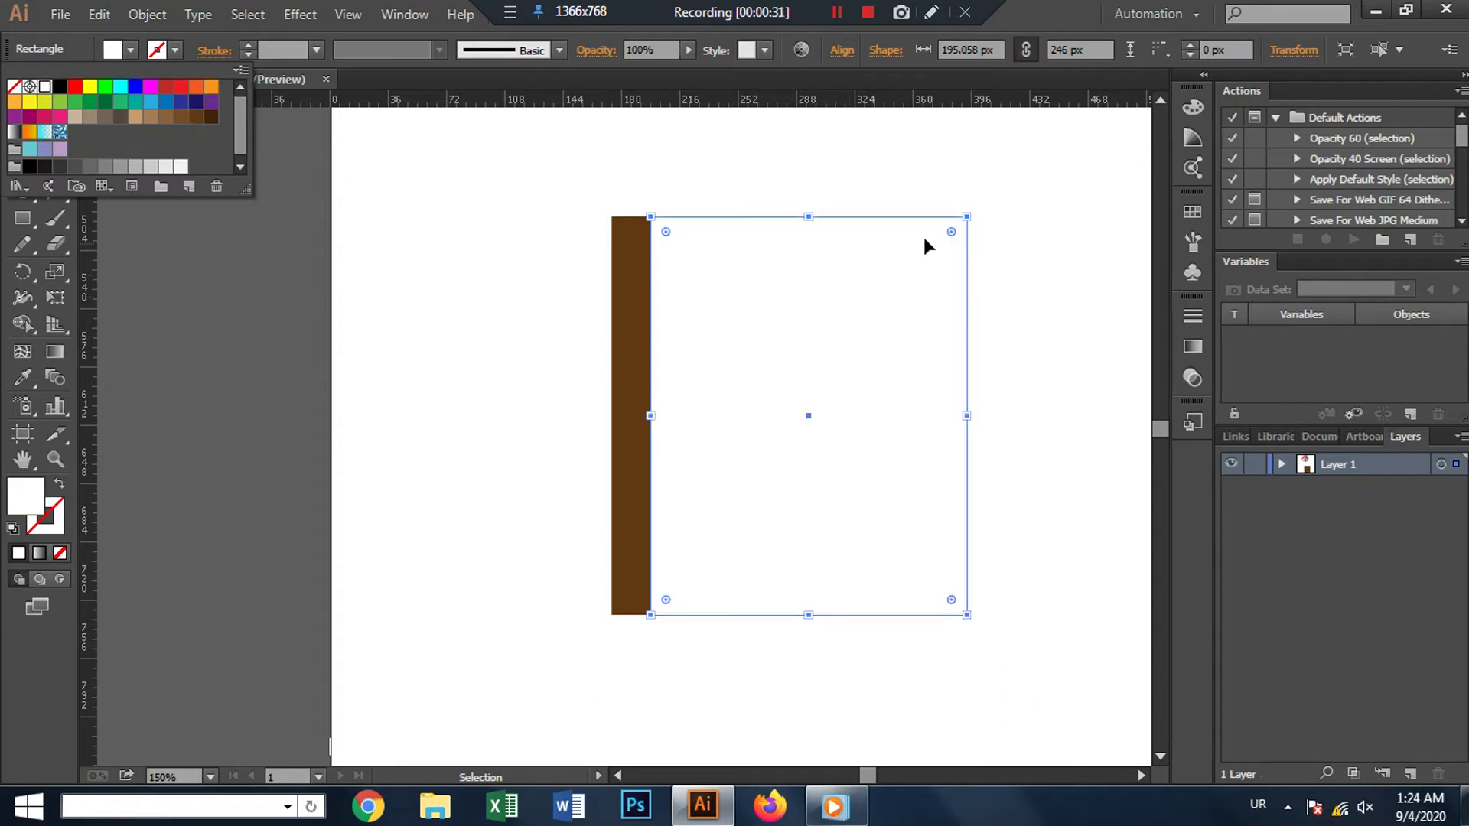
click(885, 287)
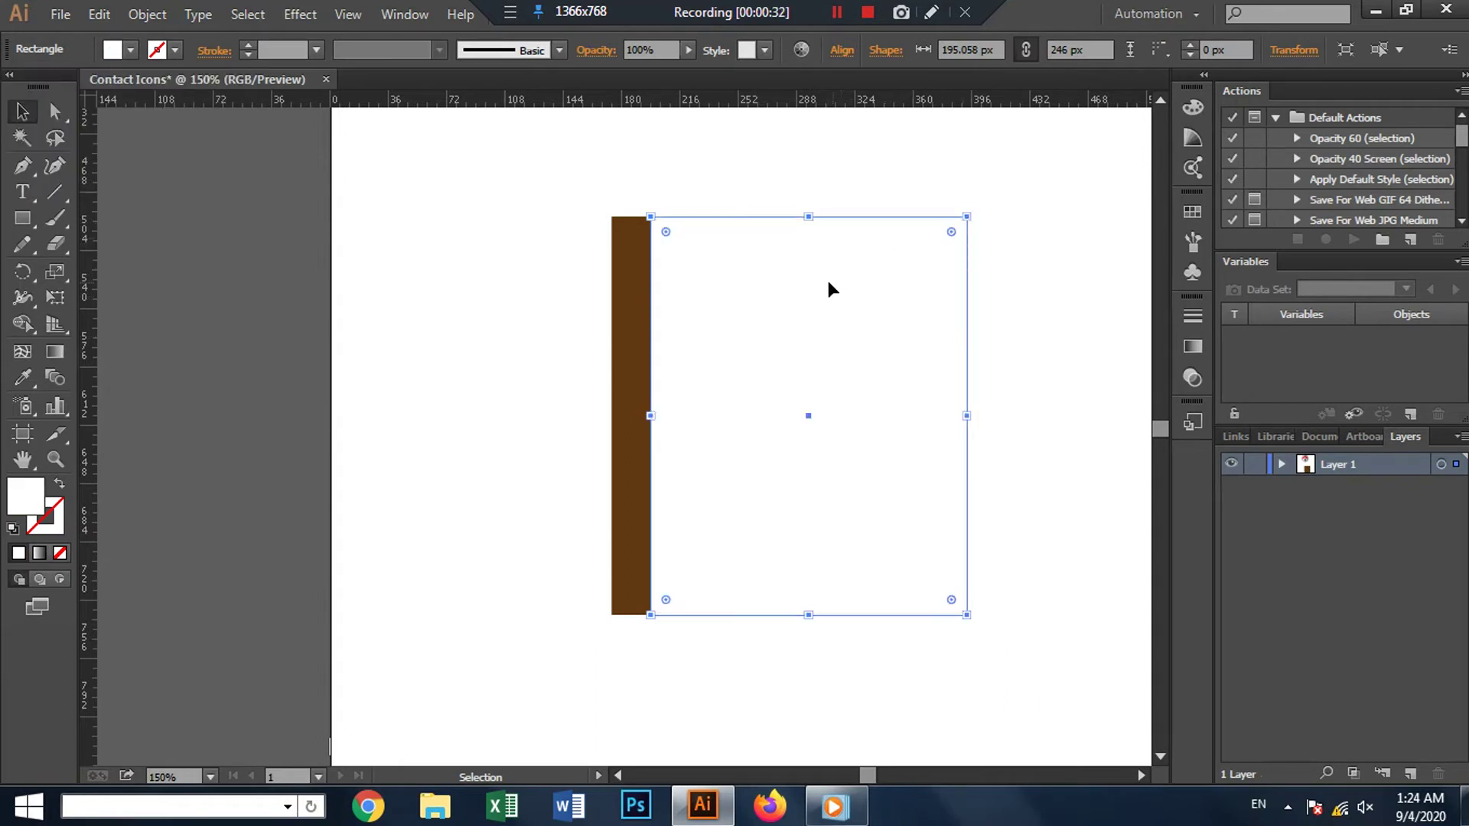
Step: Shrink the white copy to 163 × 206 px and centre it inside the brown rectangle
drag(823, 283, 792, 317)
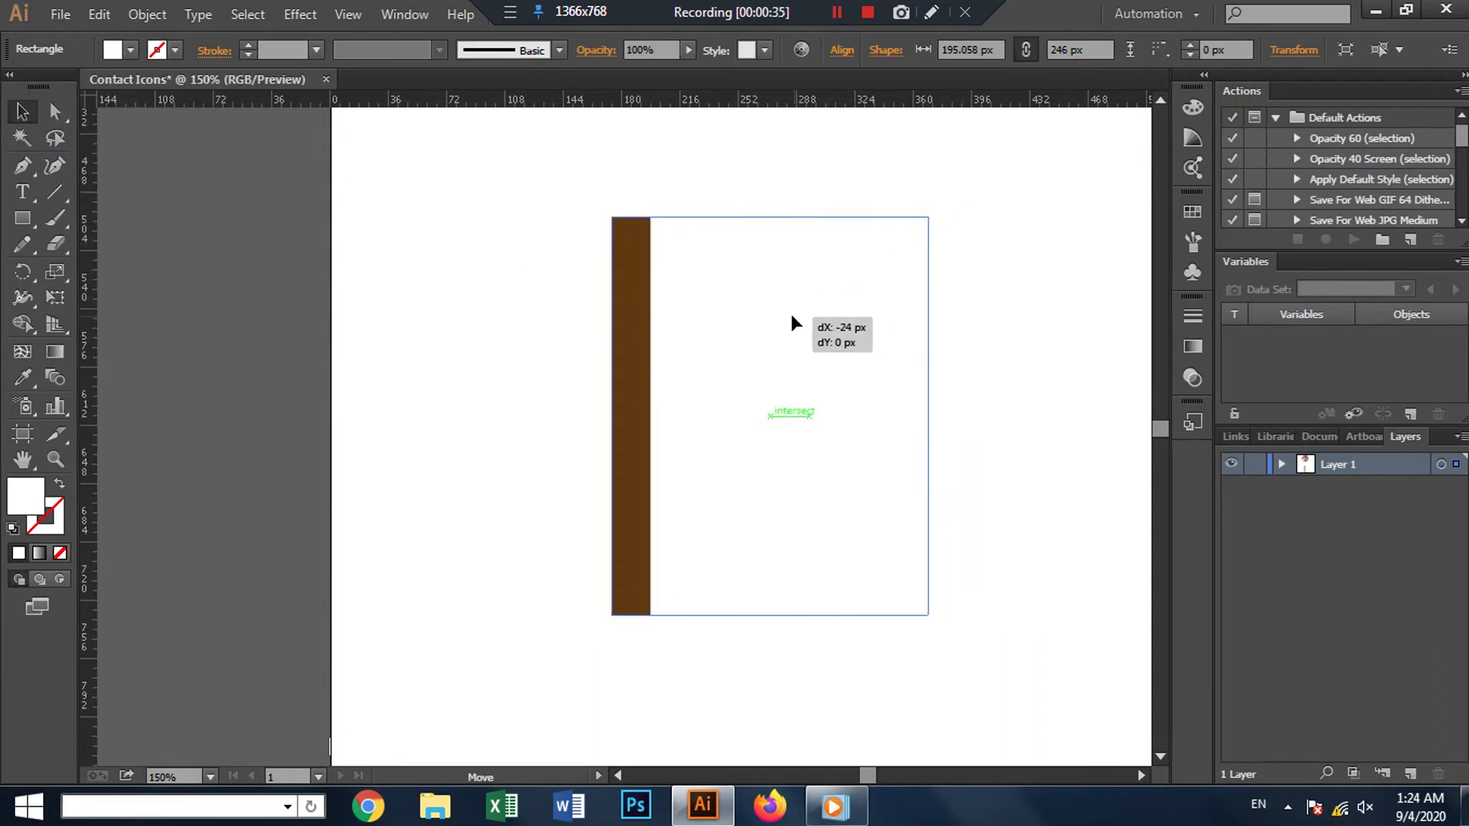
drag(928, 218, 904, 228)
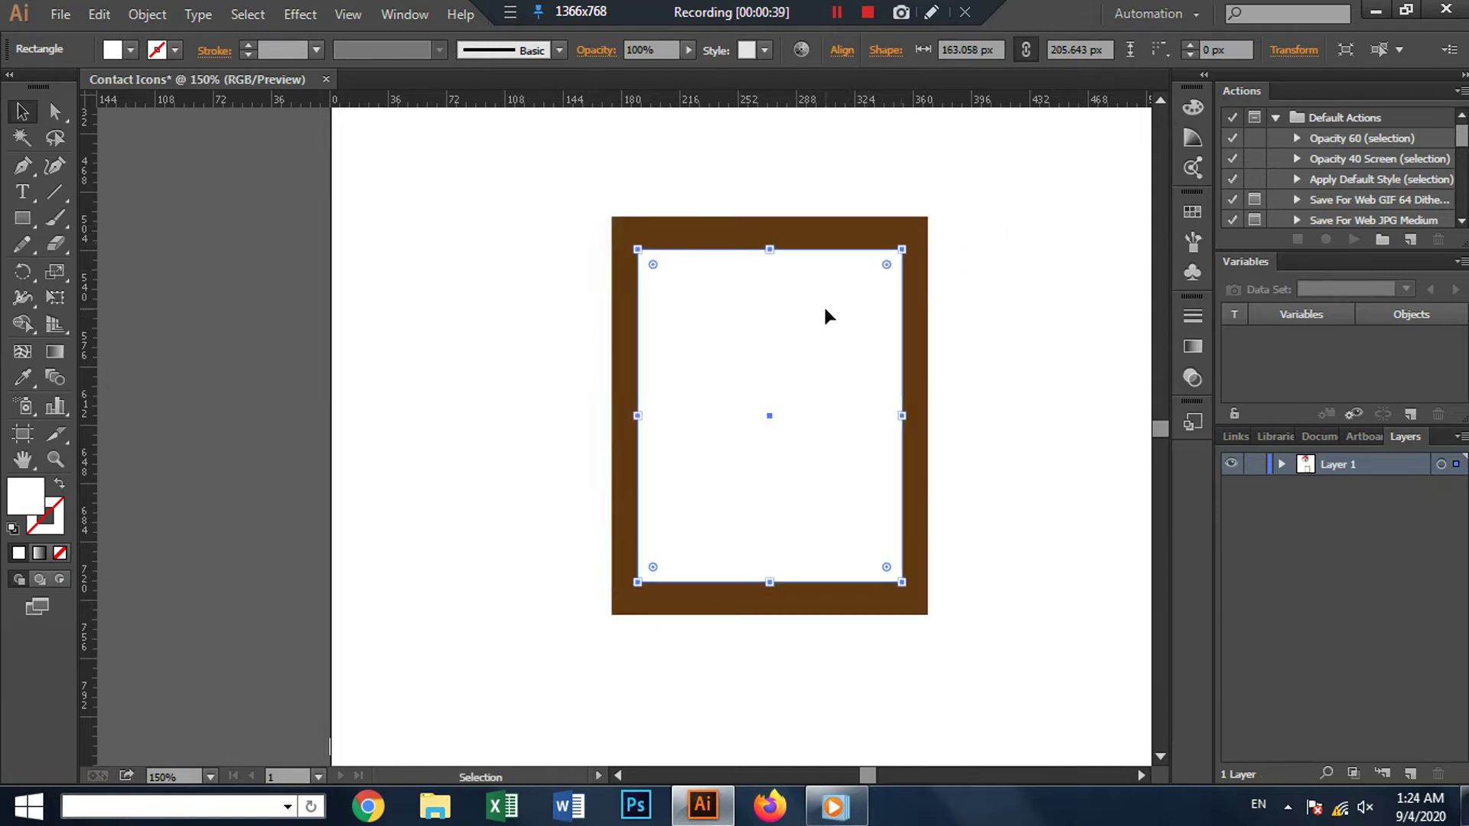
drag(824, 306, 824, 301)
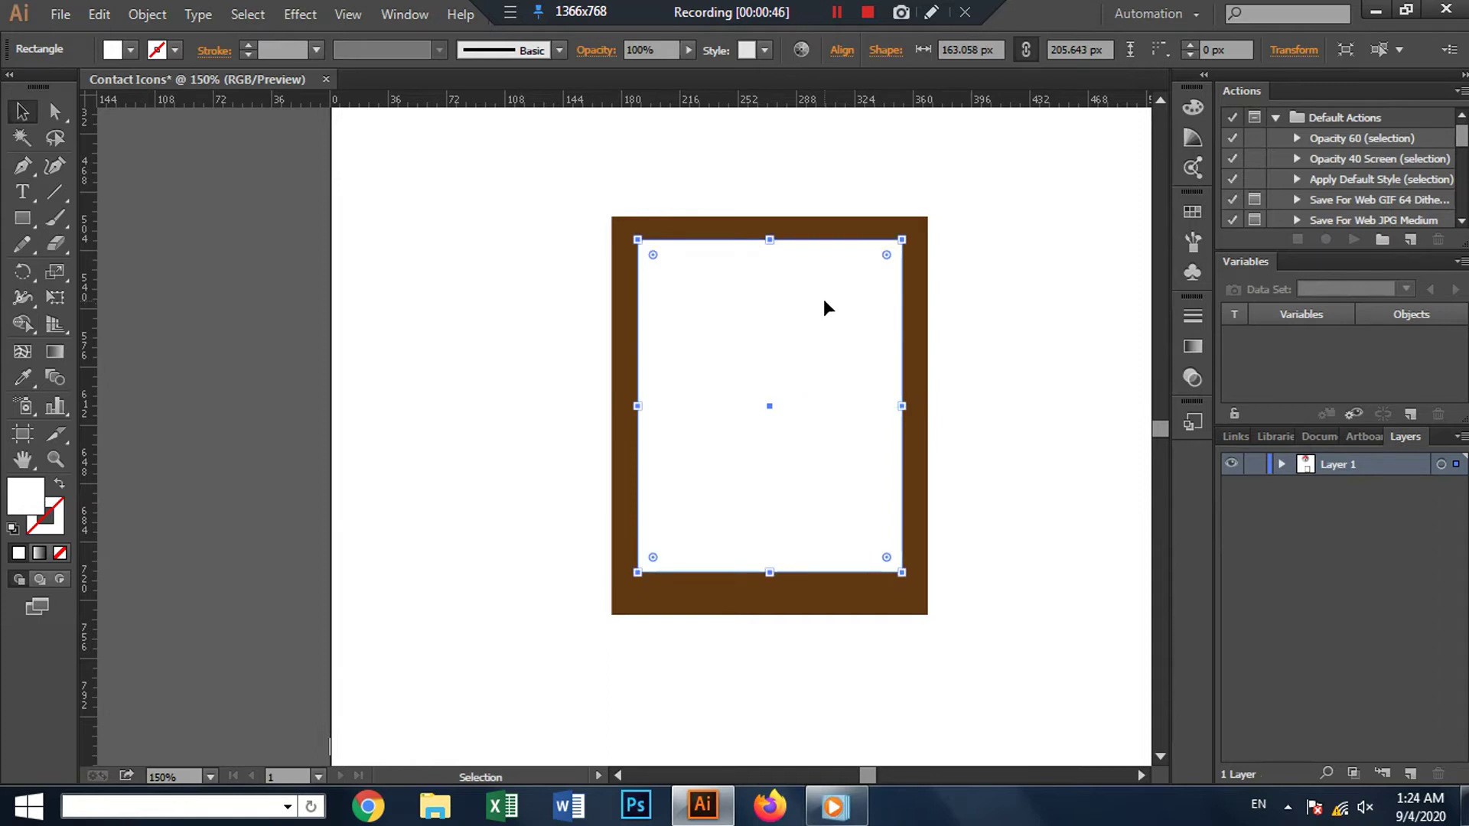
key(Down)
key(Down)
key(Down)
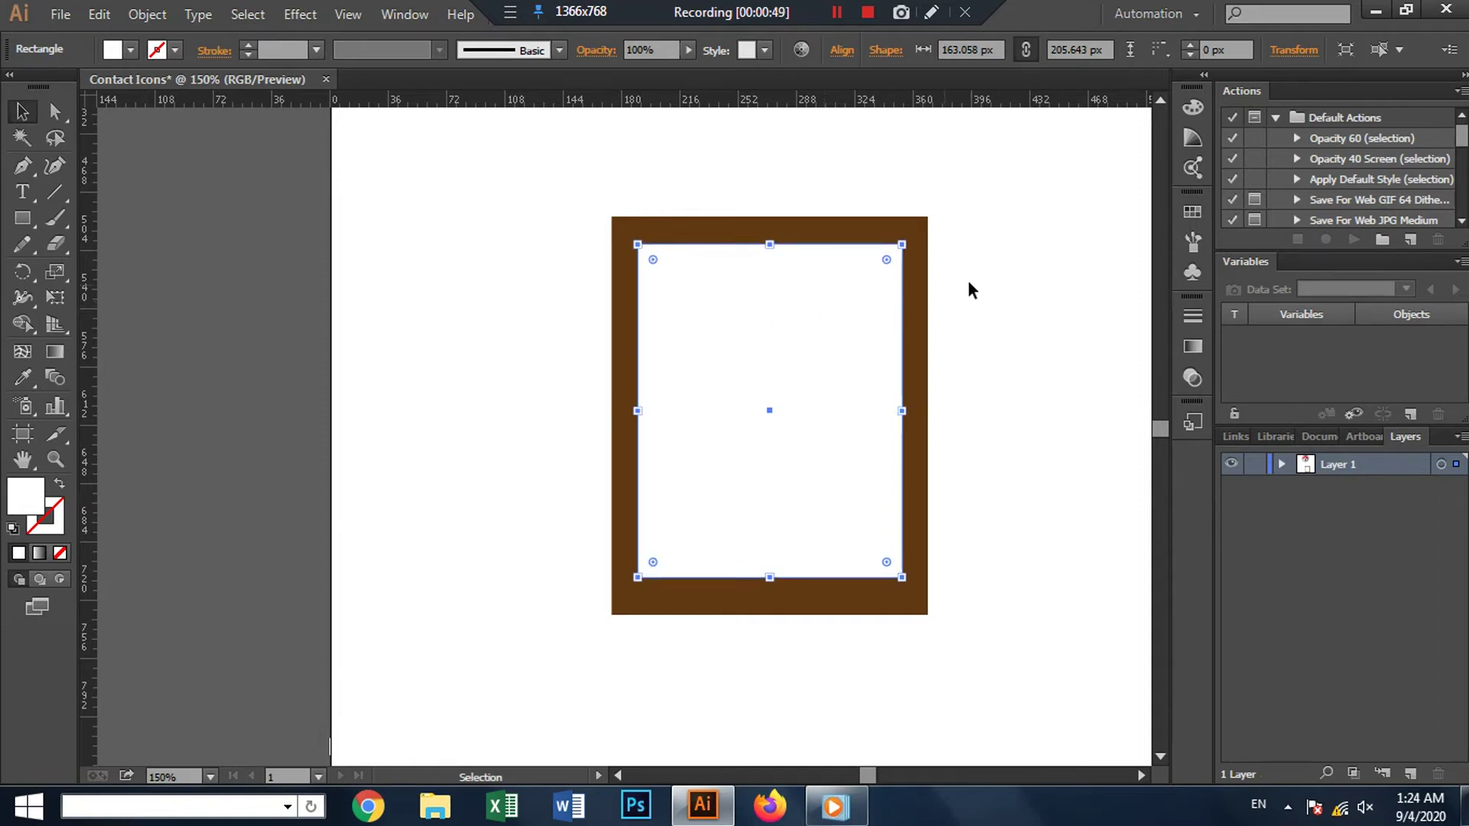
click(940, 298)
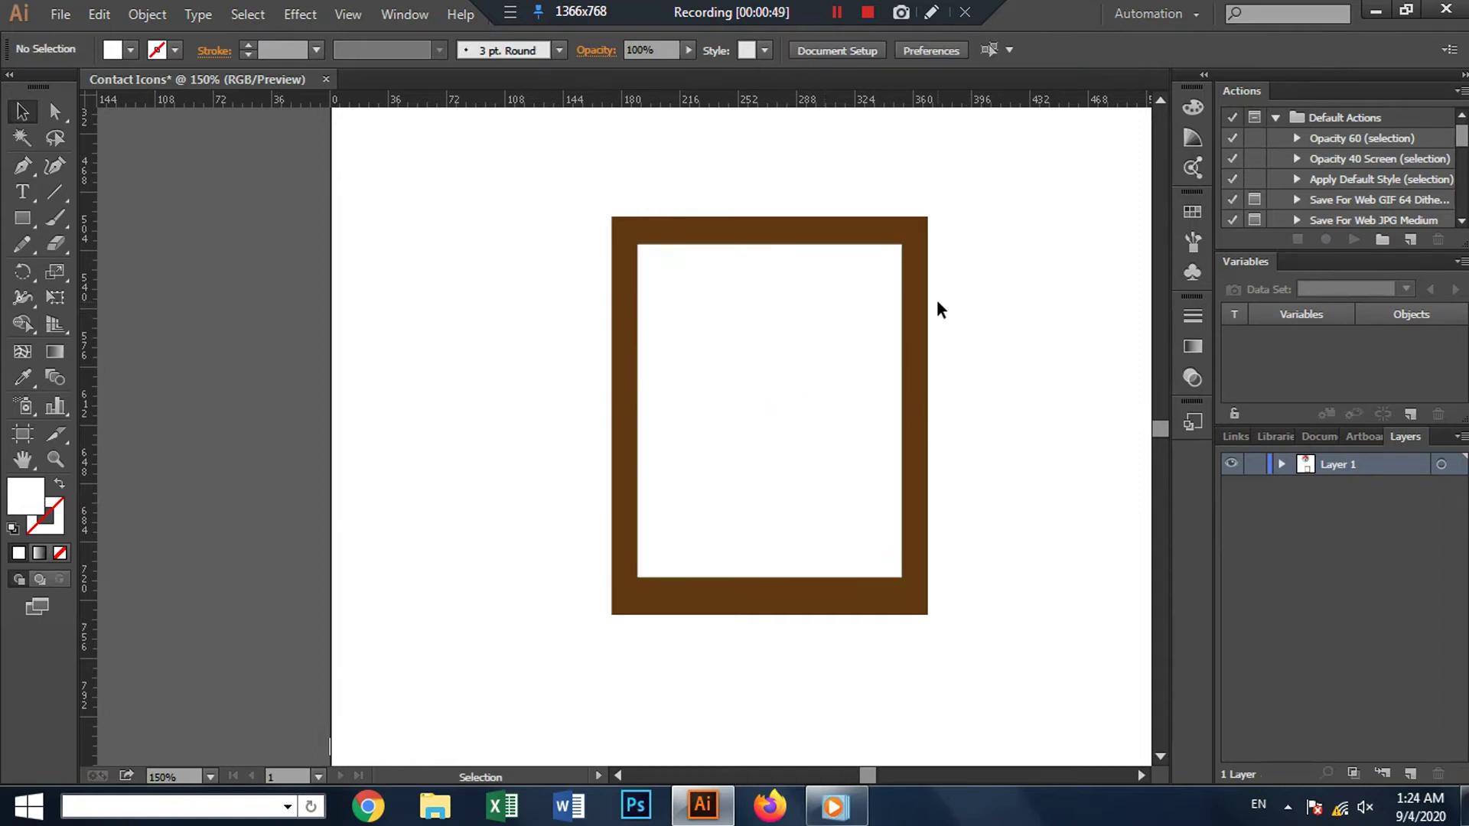
Step: Round all corners of the brown outer rectangle with its corner widget
click(865, 610)
mouse_move(915, 237)
mouse_down()
mouse_move(870, 232)
mouse_move(885, 236)
mouse_up()
click(998, 269)
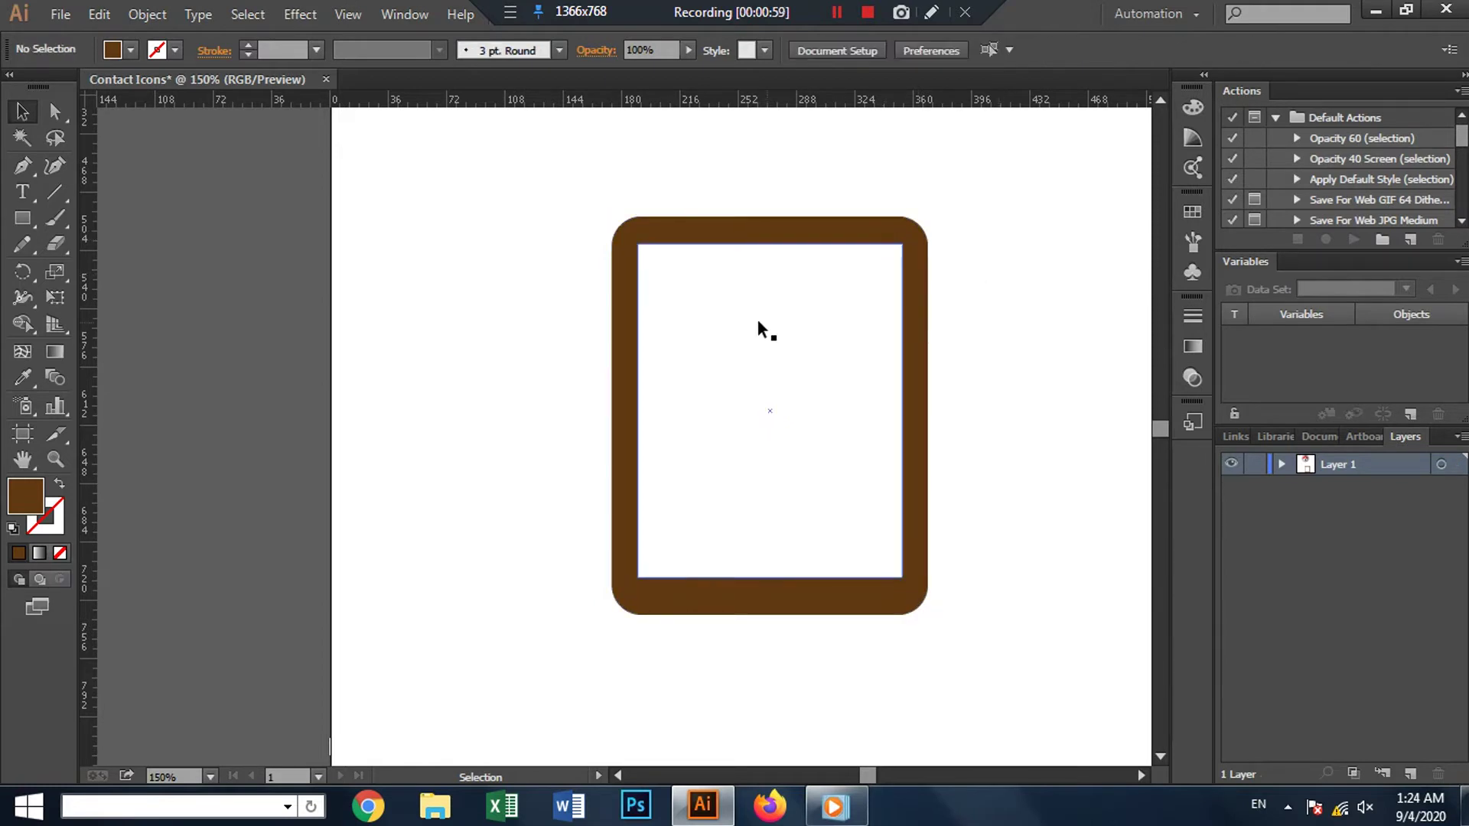
Step: Try shortening the white screen from the bottom, then undo the change
click(761, 390)
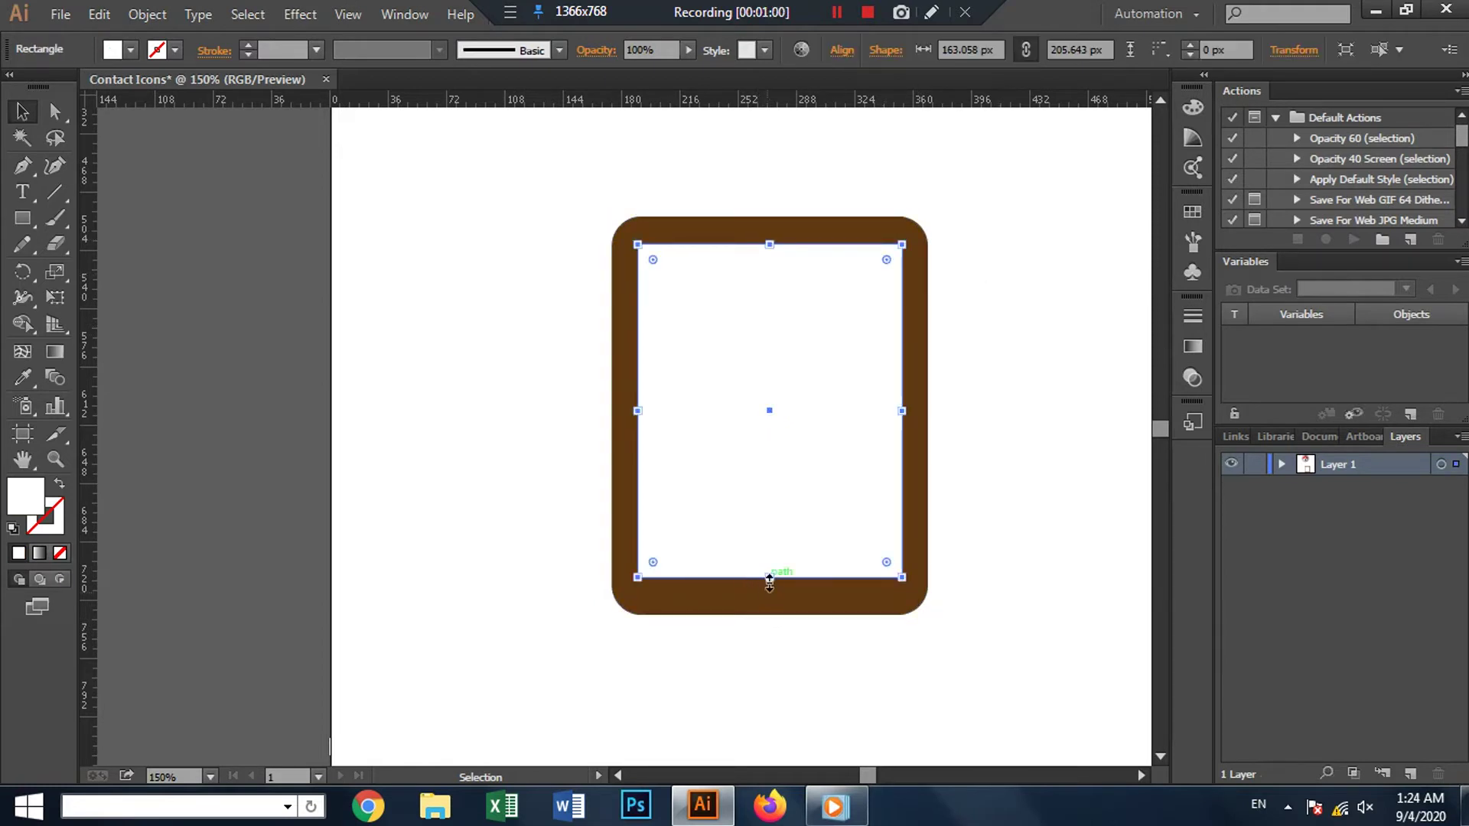
drag(770, 579, 770, 567)
click(1008, 479)
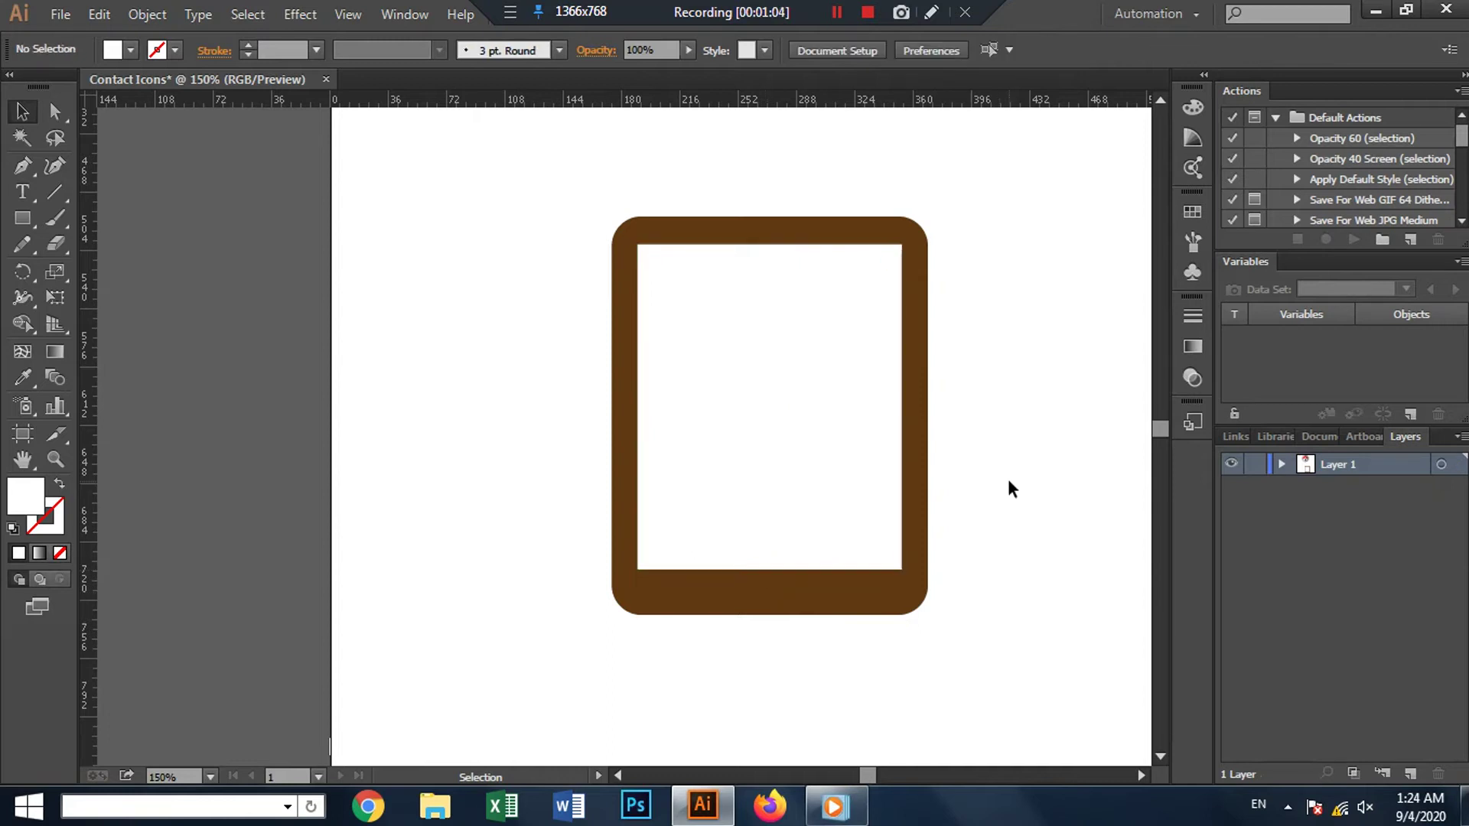
click(854, 378)
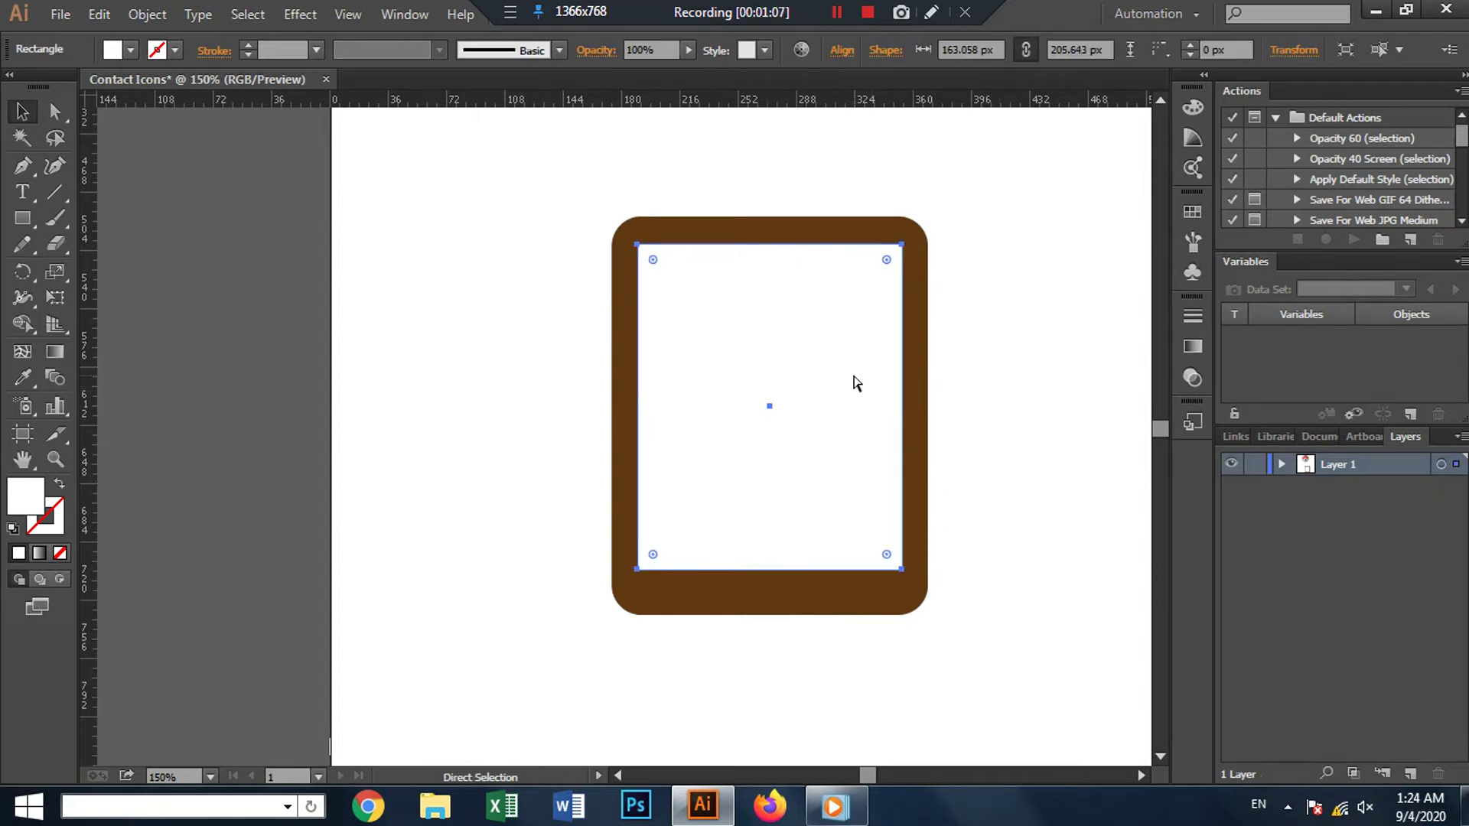
key(ctrl+z)
click(983, 399)
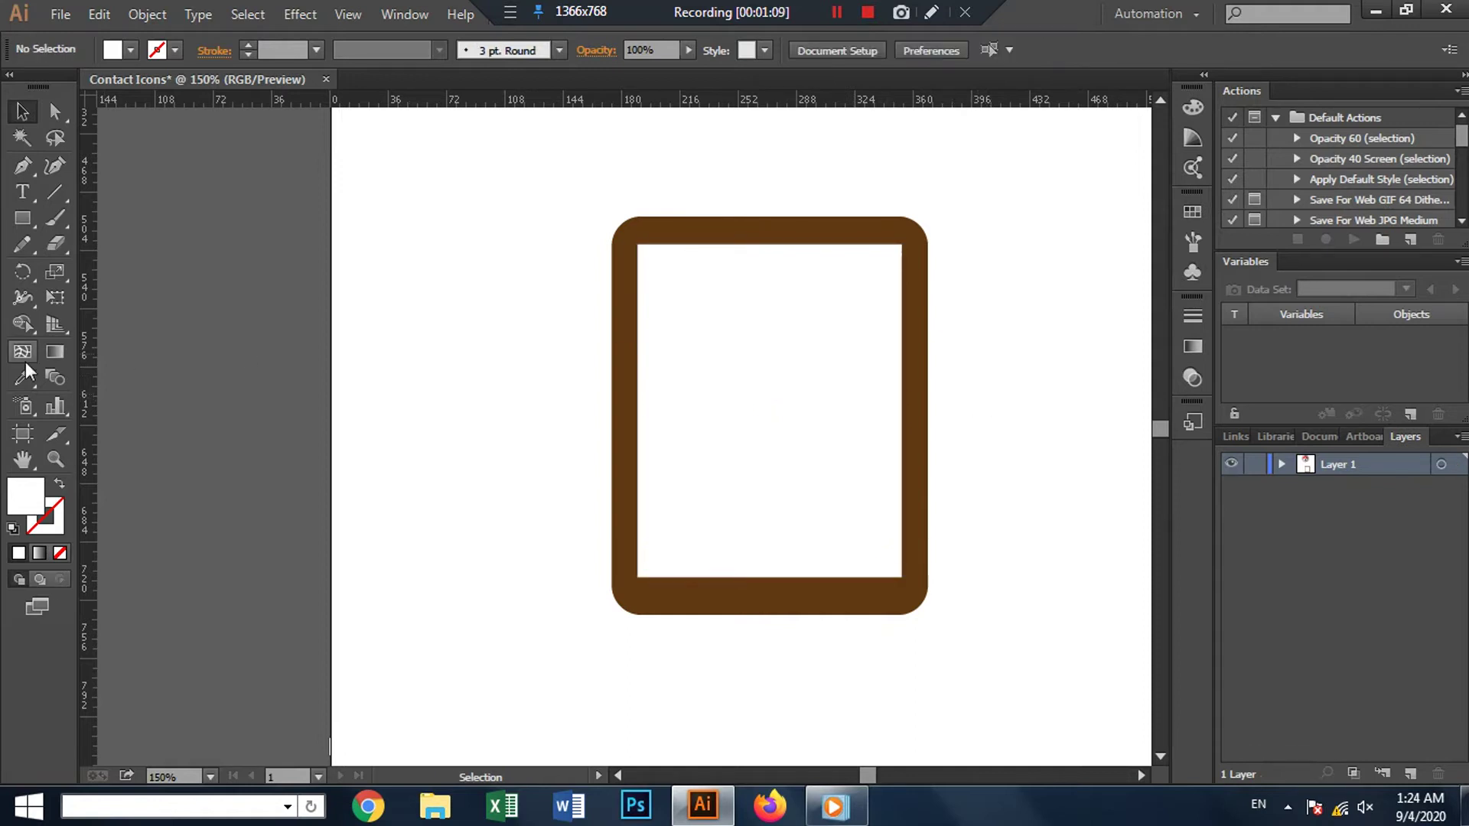
click(25, 220)
drag(31, 219, 122, 271)
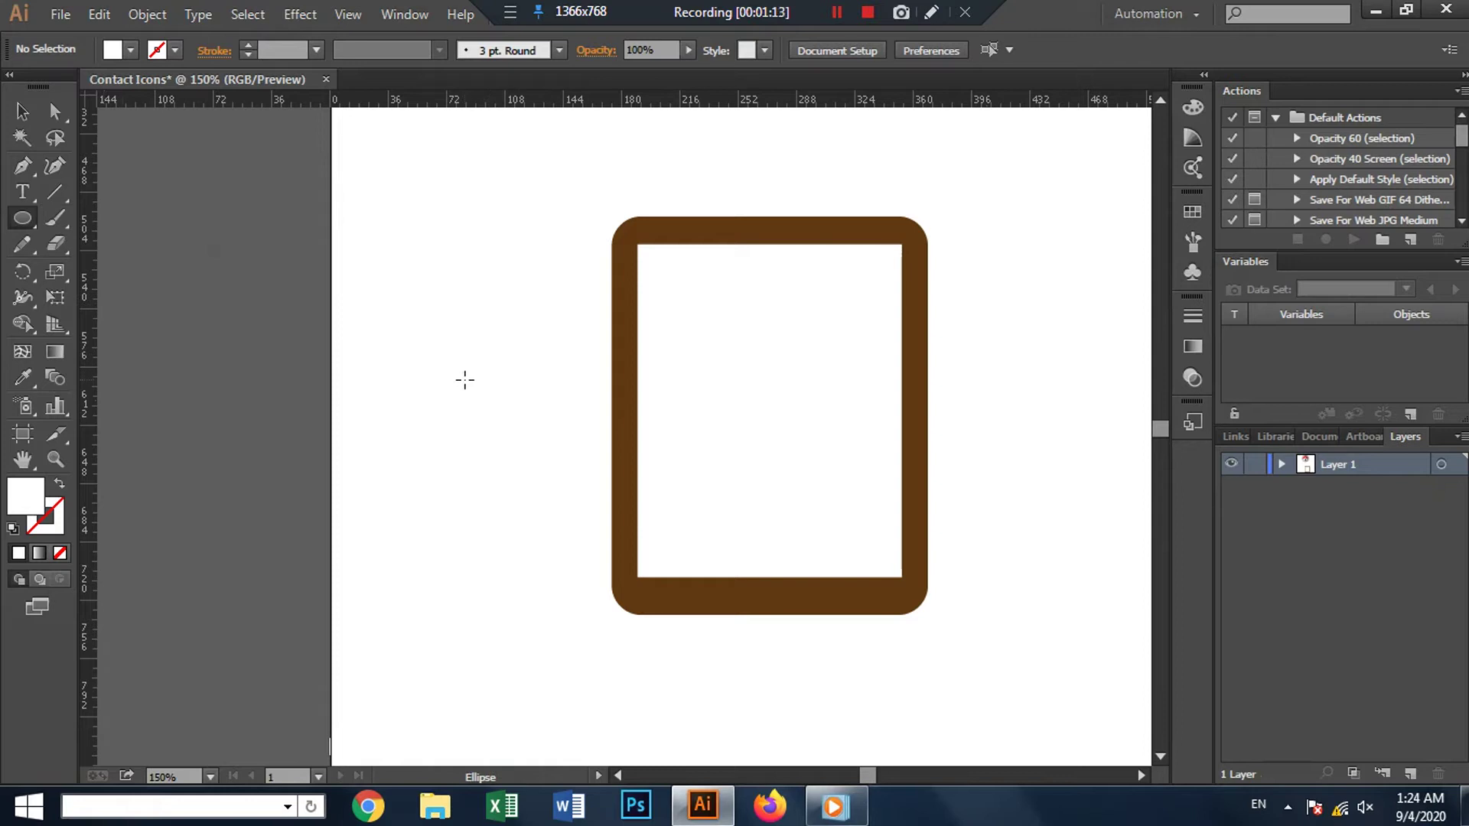
Step: Draw a 22 px light tan circle centred horizontally on the tablet's bottom border
click(128, 47)
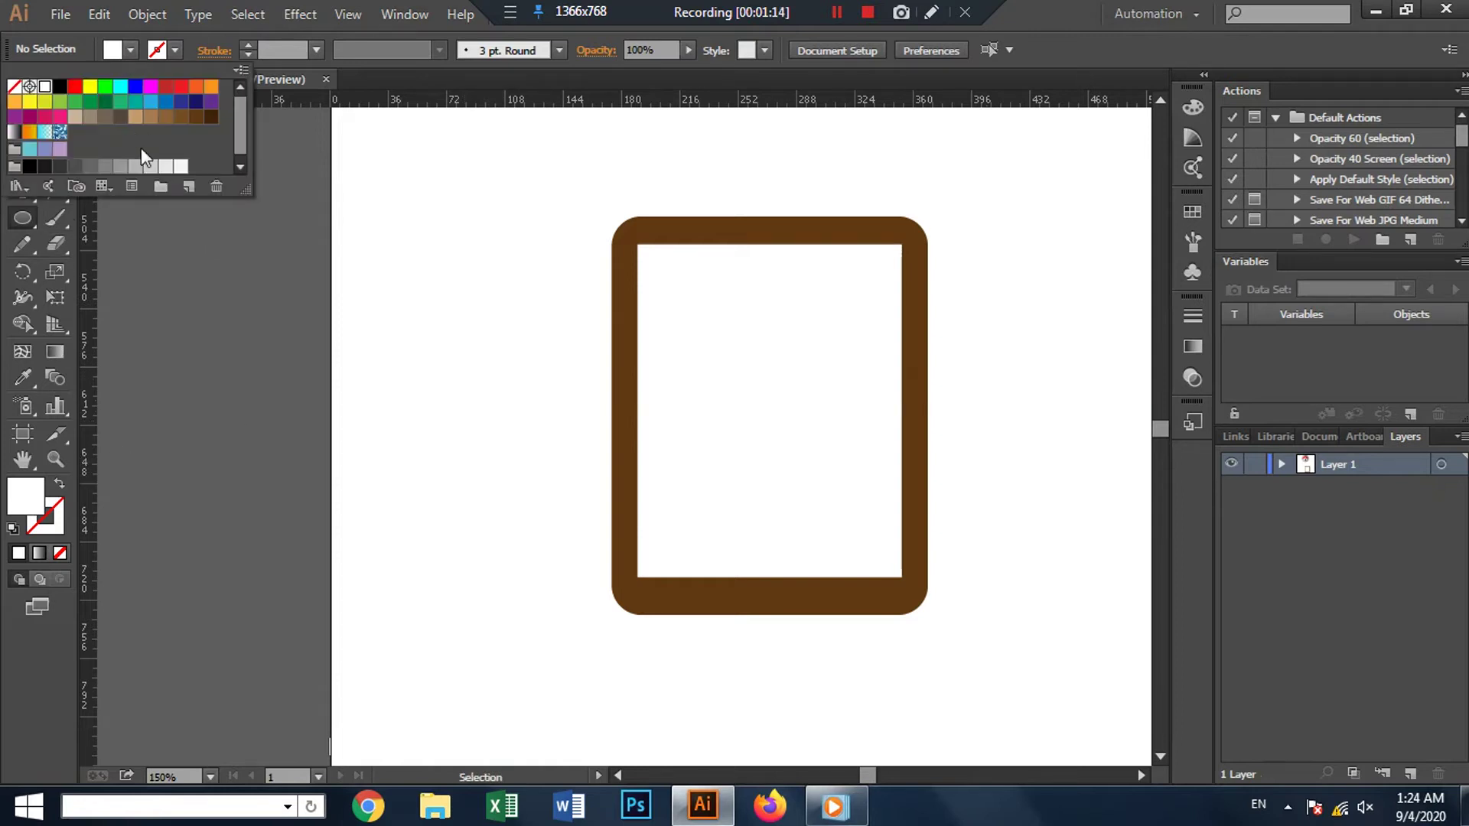
click(156, 121)
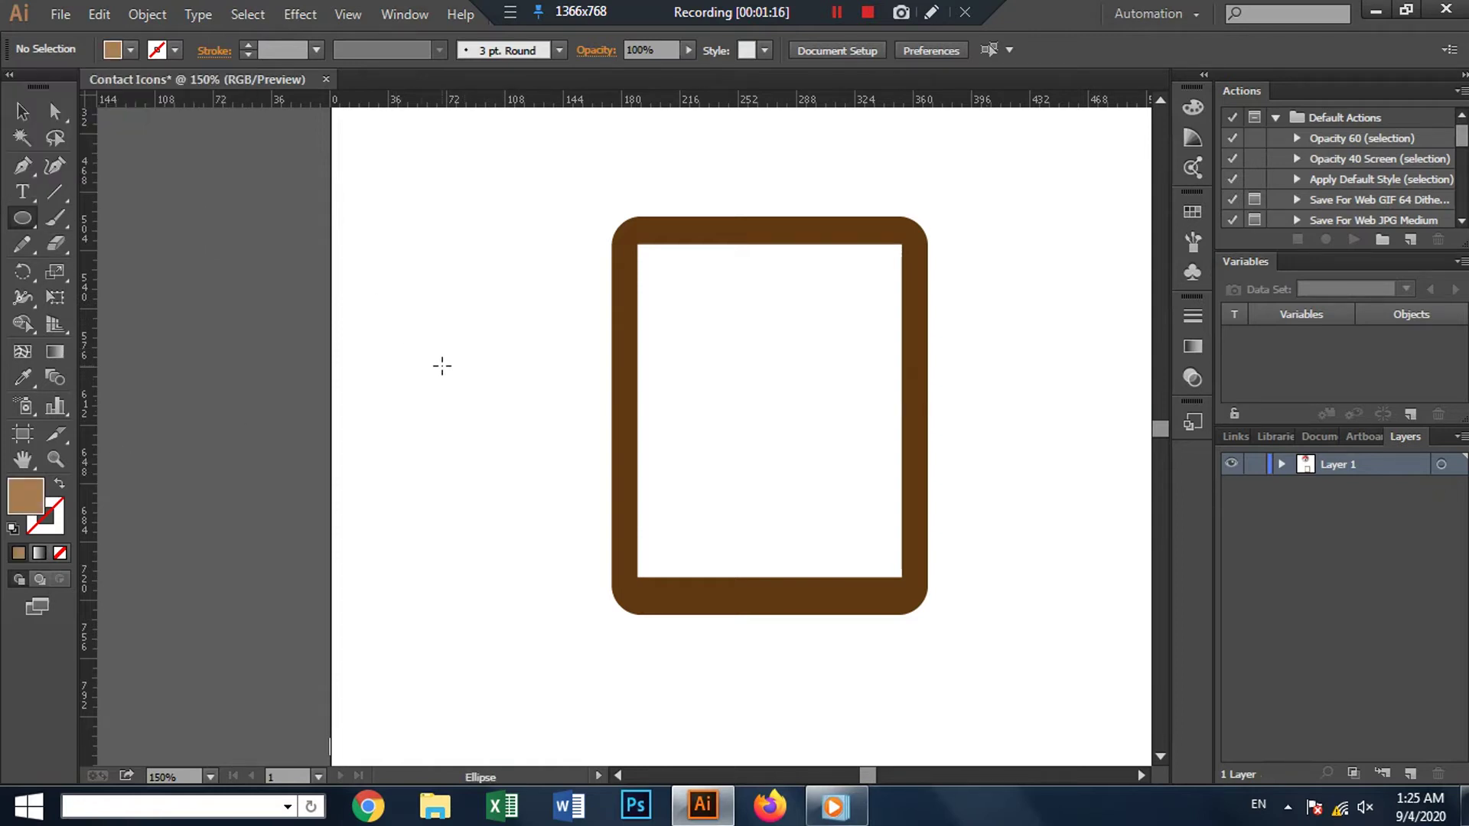
drag(425, 366, 803, 605)
click(22, 111)
click(967, 558)
shift+click(804, 605)
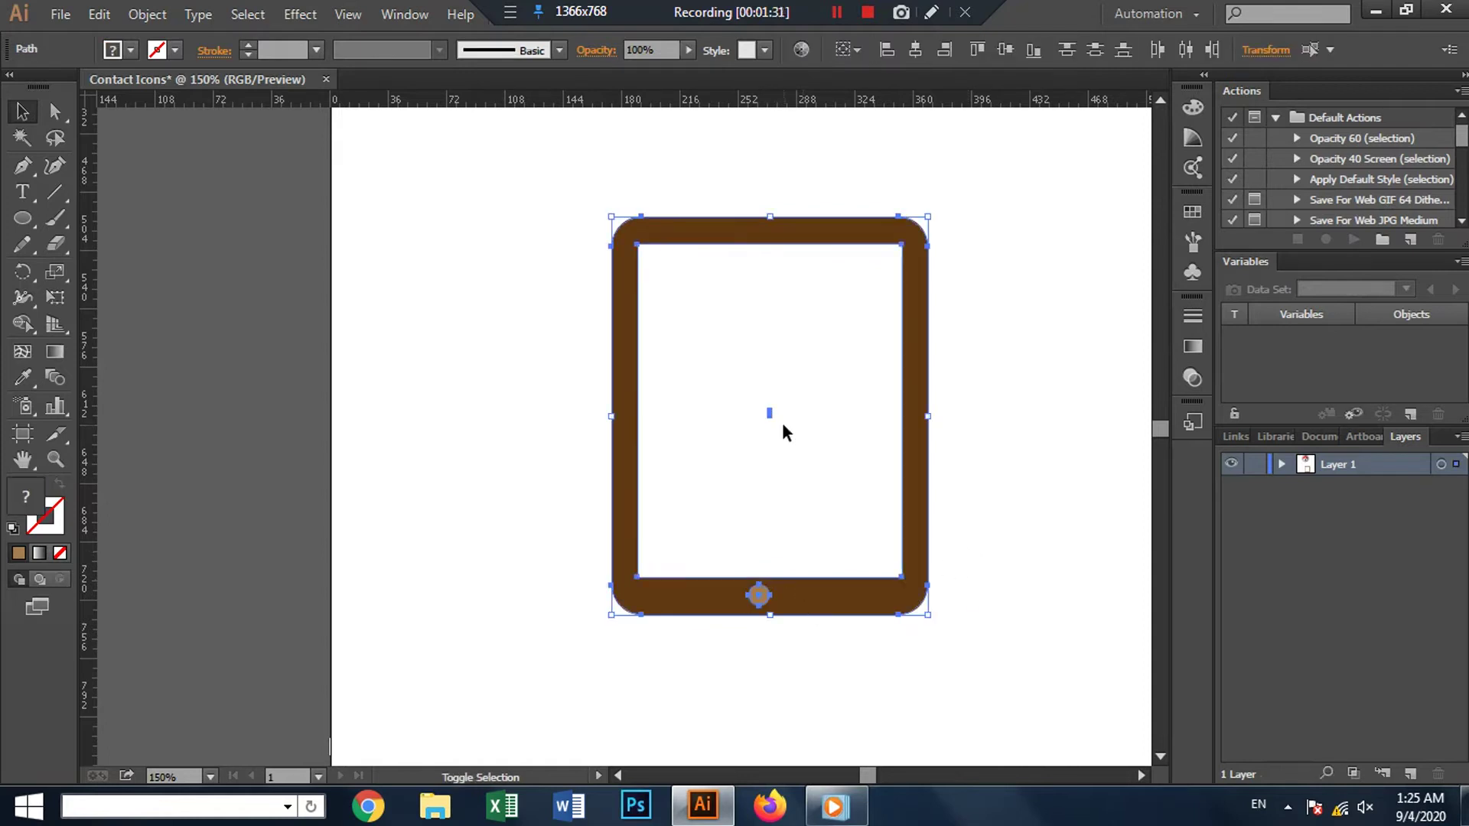
click(907, 54)
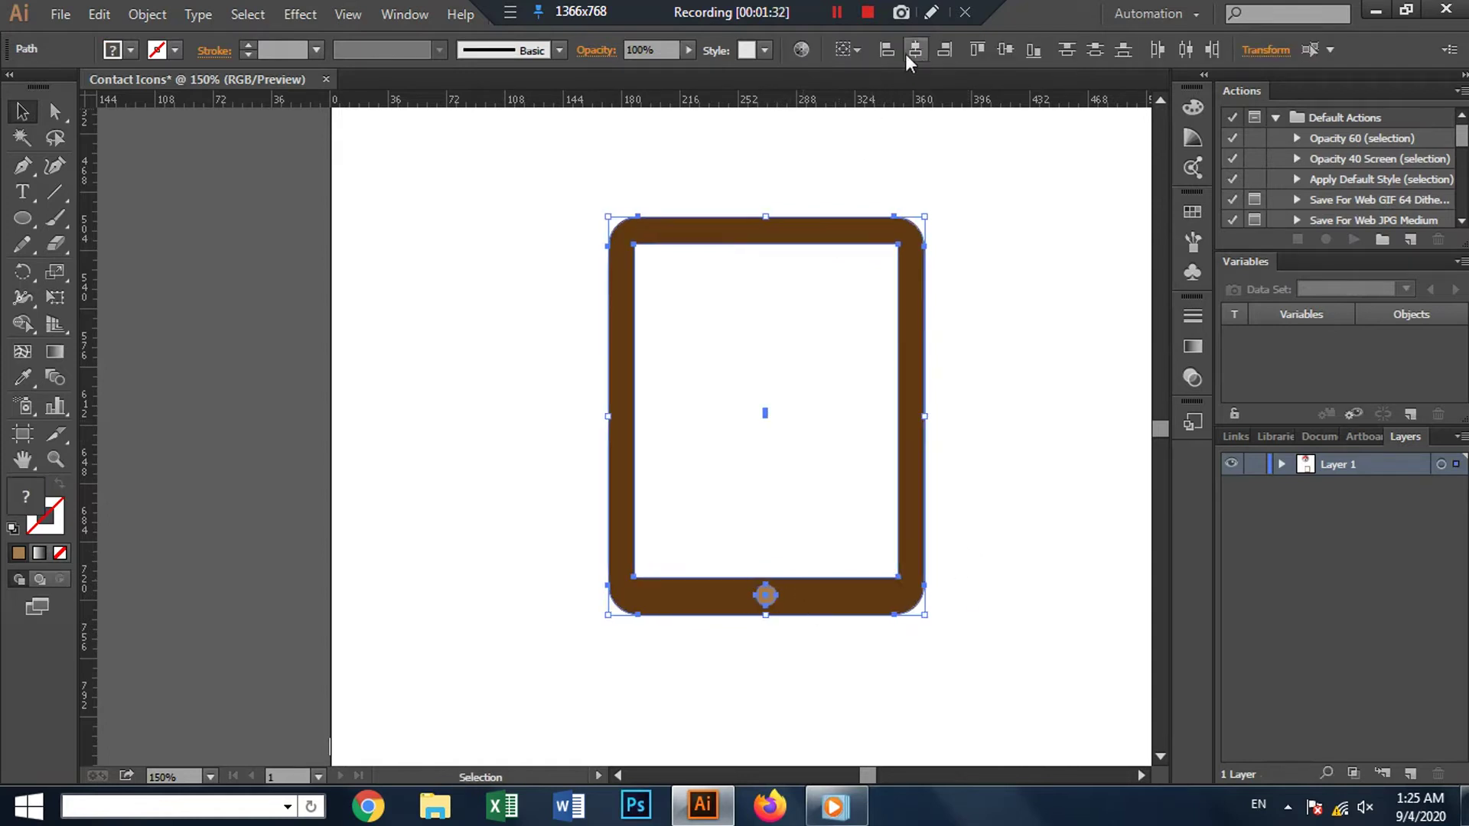
click(968, 392)
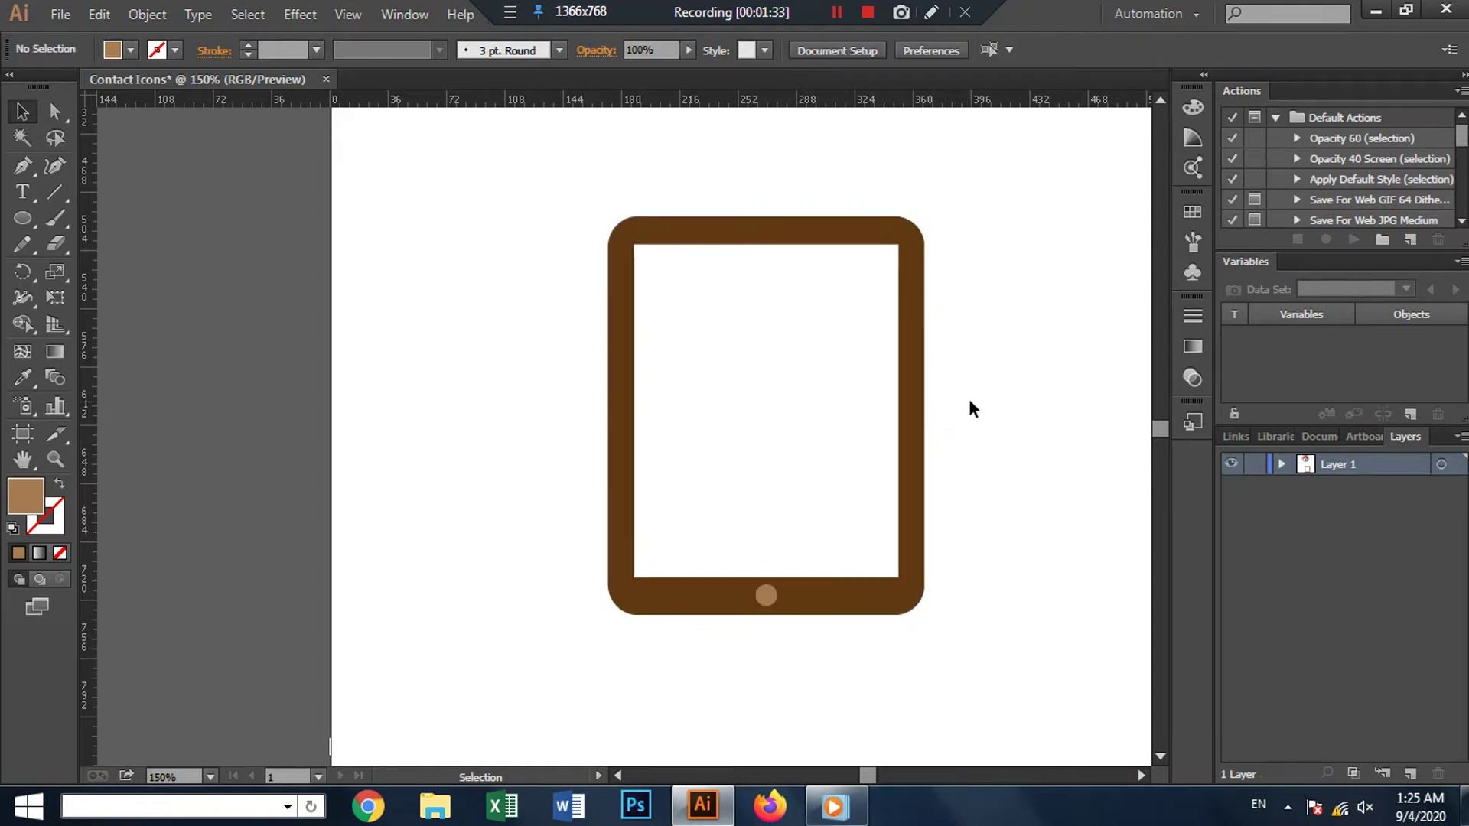
click(828, 417)
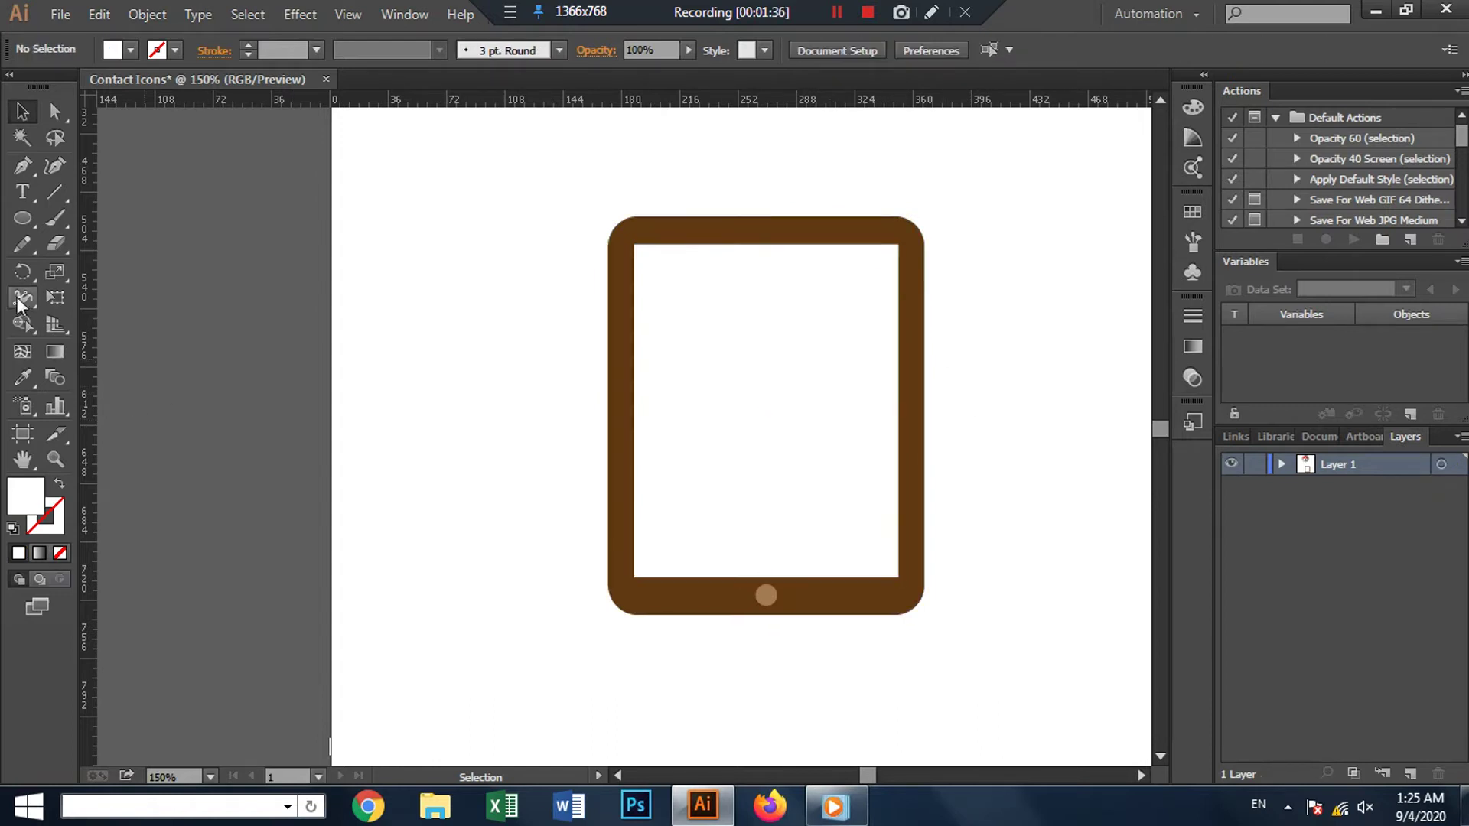
Step: Draw a small rectangle beside the tablet and fill it with the home button's light brown
drag(22, 218, 84, 218)
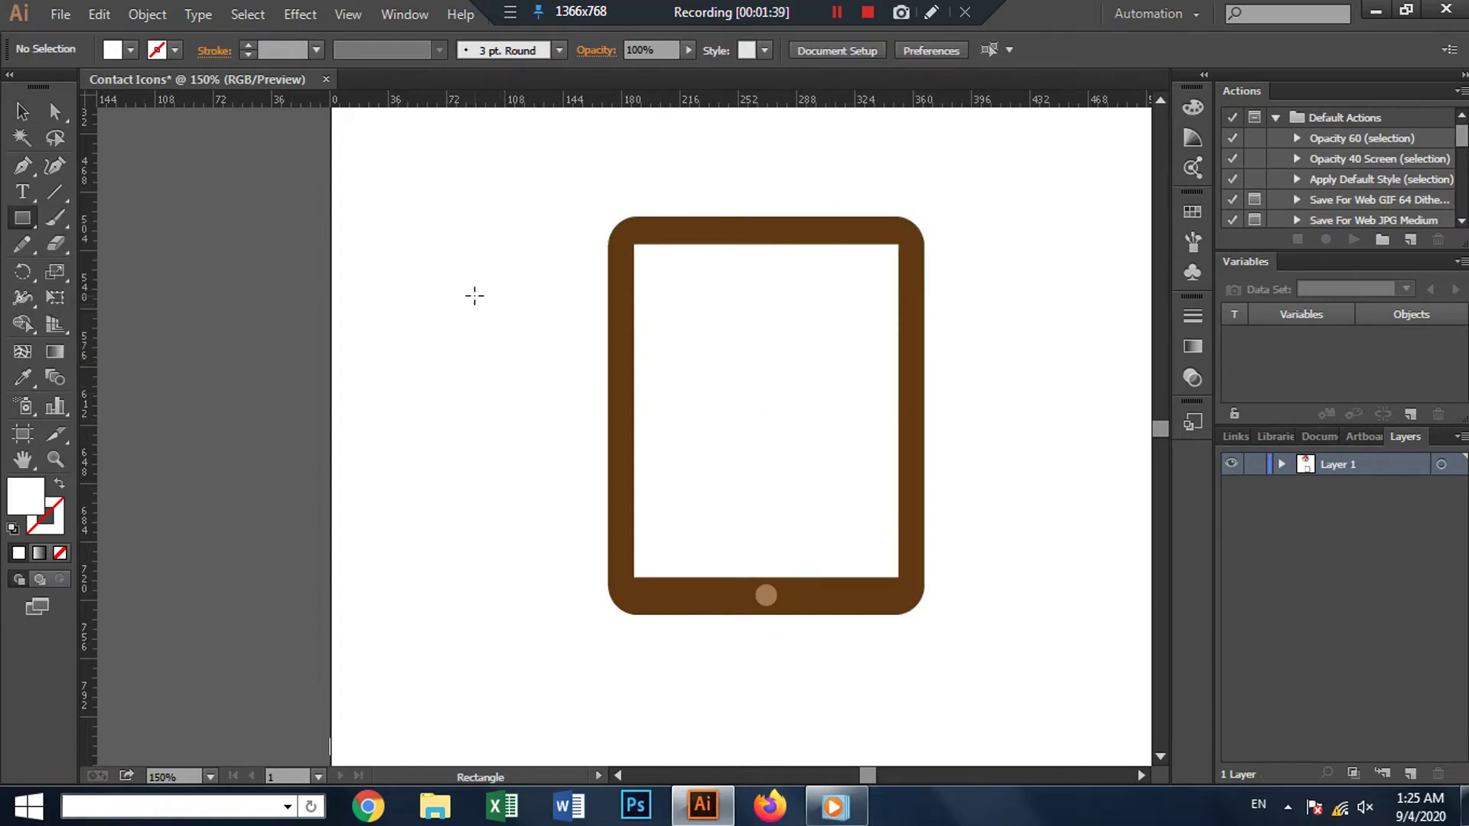
drag(474, 295, 550, 317)
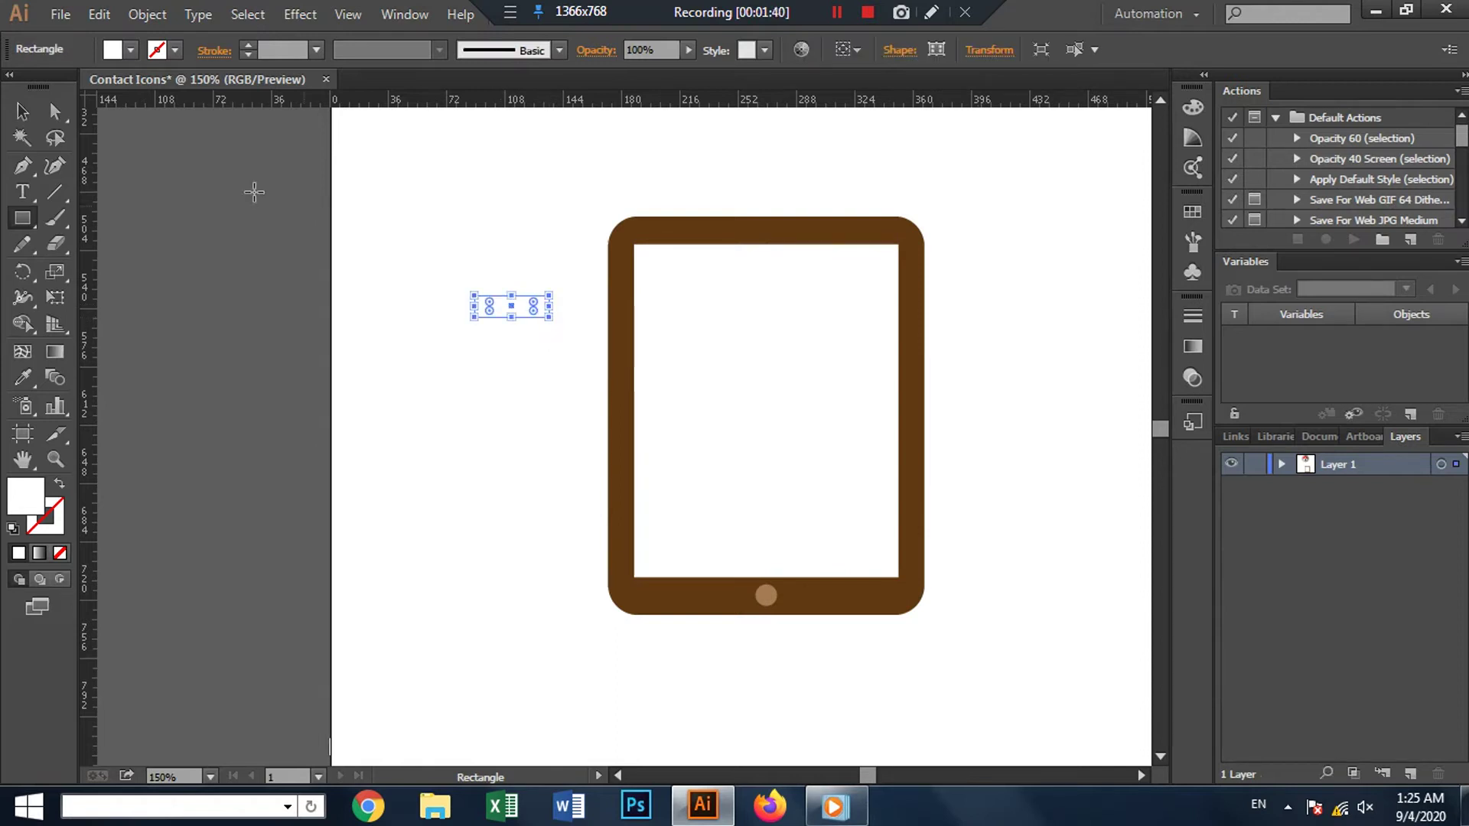
click(22, 377)
click(766, 595)
Step: Move the light-brown bar onto the tablet's top border, sized about 34 × 10 px
key(v)
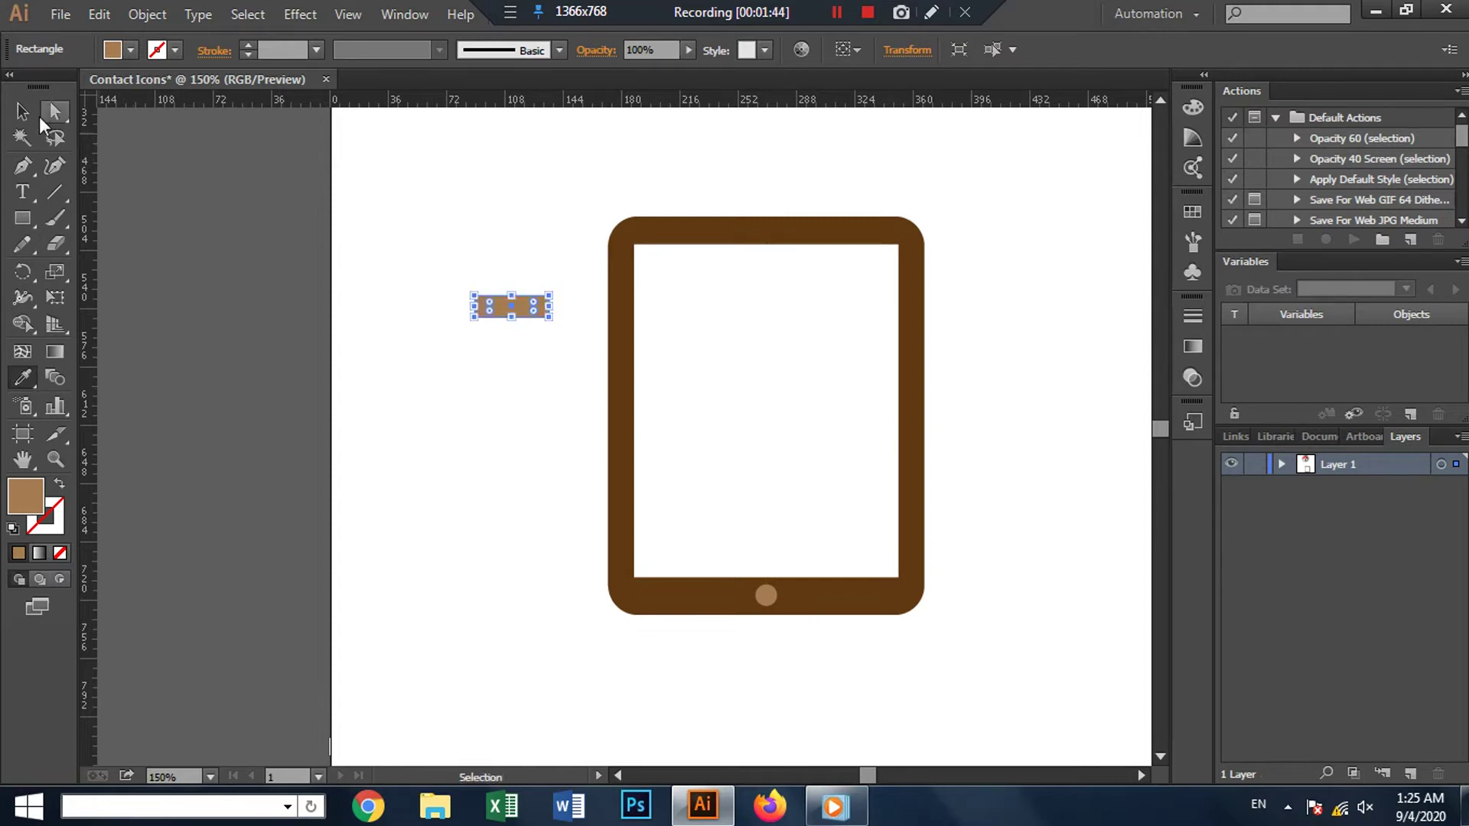
drag(522, 300, 796, 227)
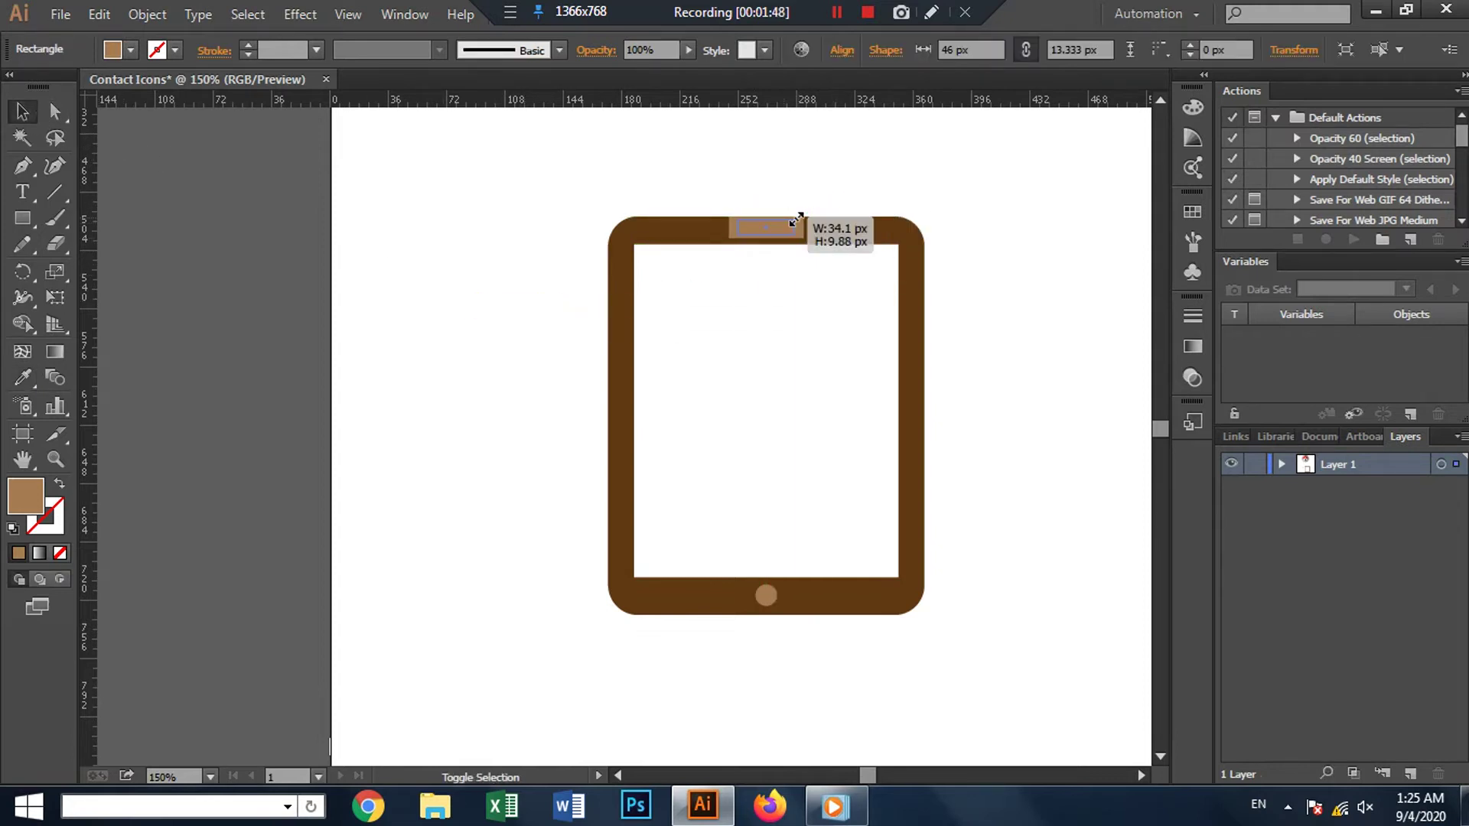
drag(796, 227, 777, 232)
click(790, 170)
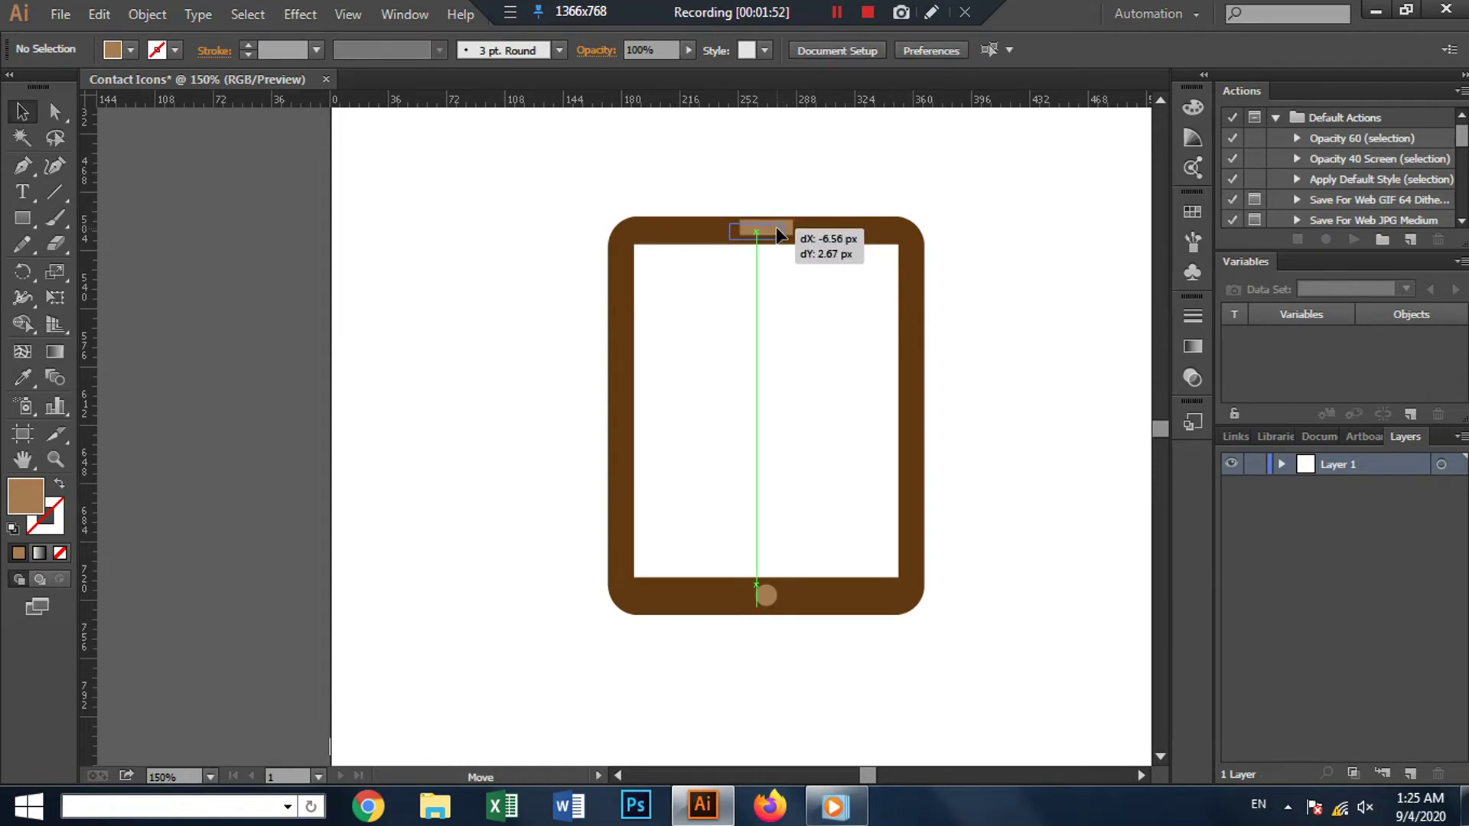
drag(777, 232, 777, 227)
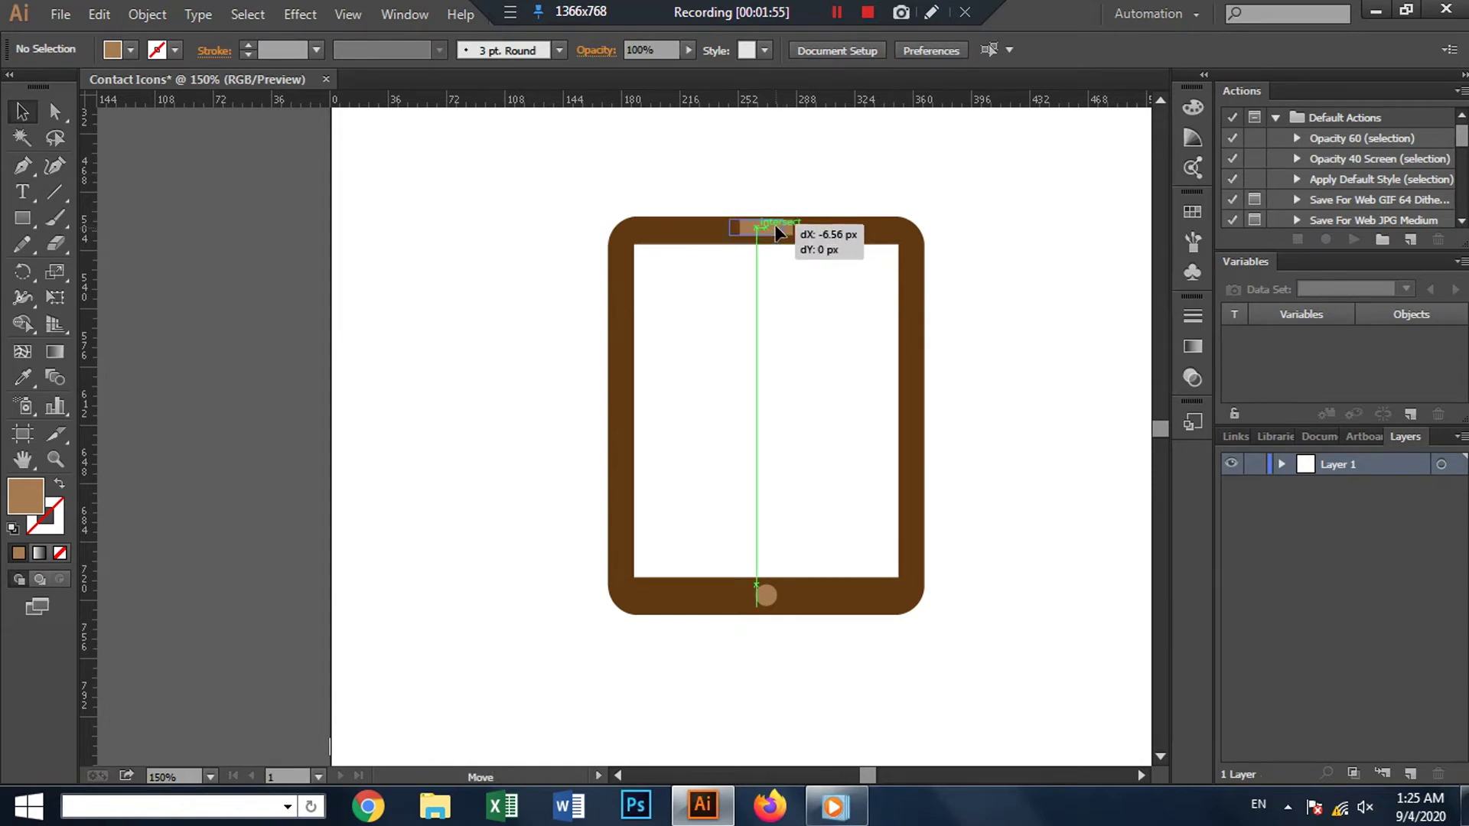
Step: Centre the speaker bar horizontally on the tablet frame
click(837, 278)
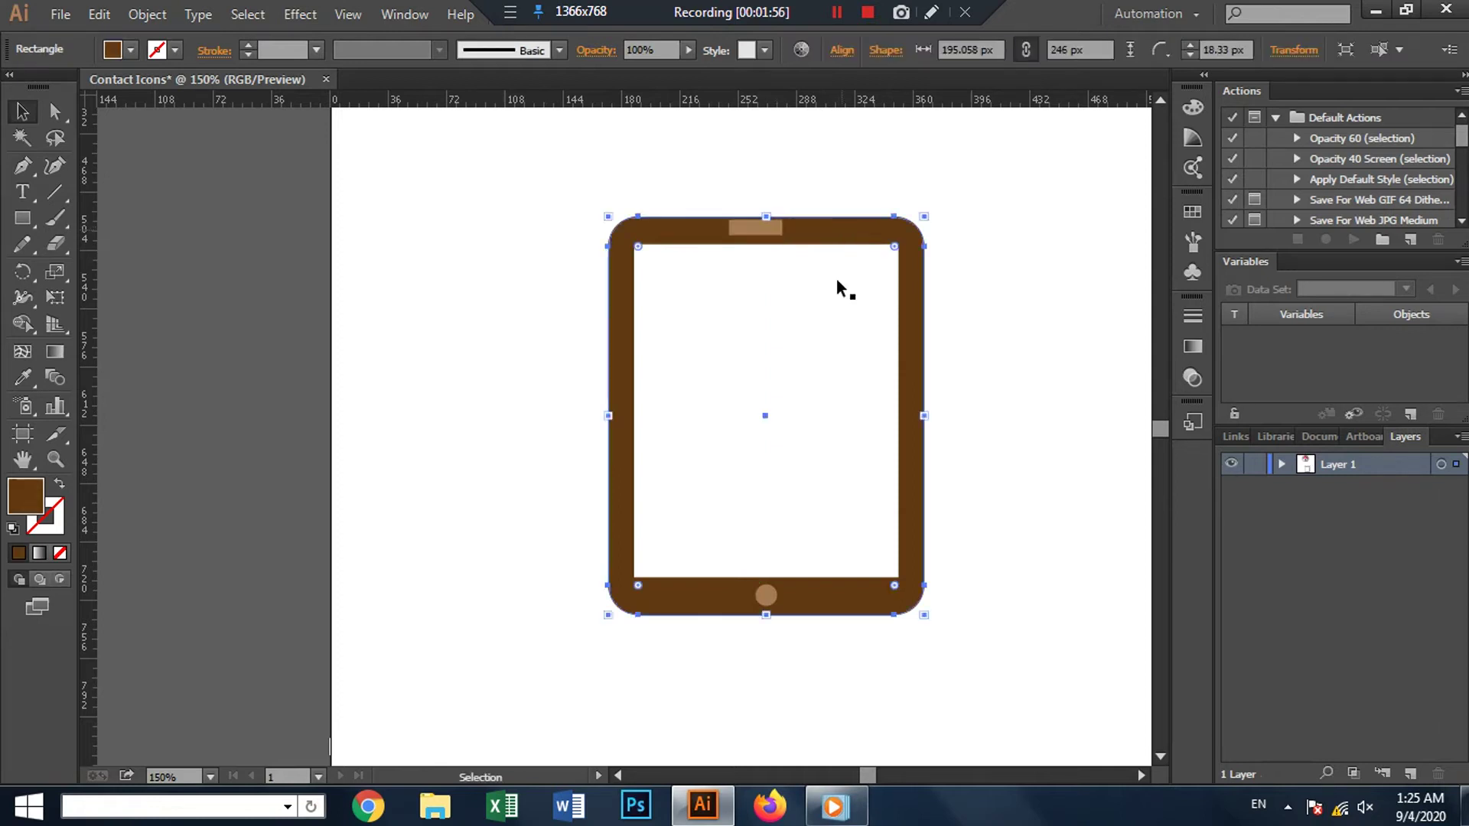
right_click(837, 285)
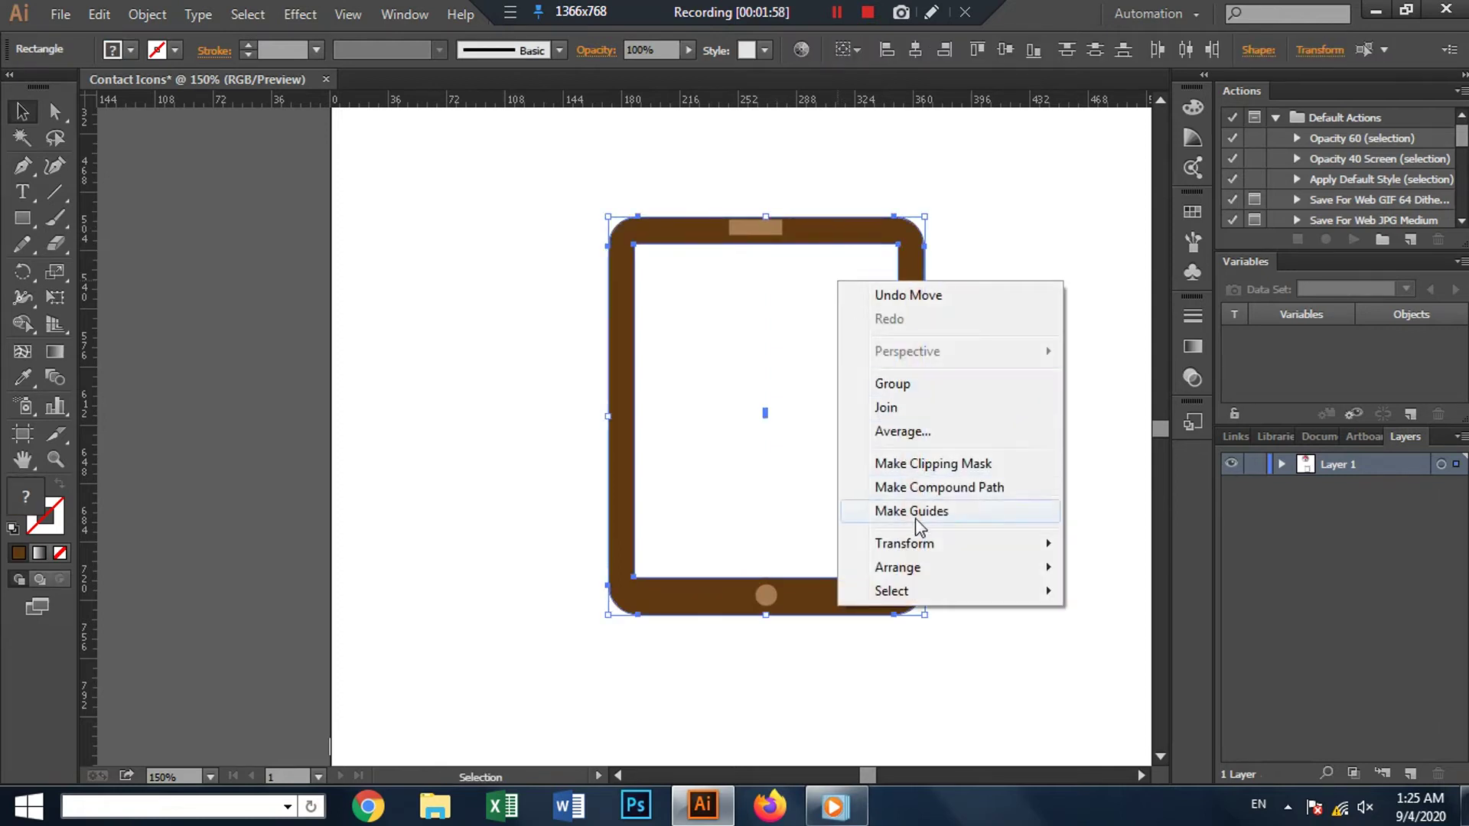
click(907, 385)
click(1001, 356)
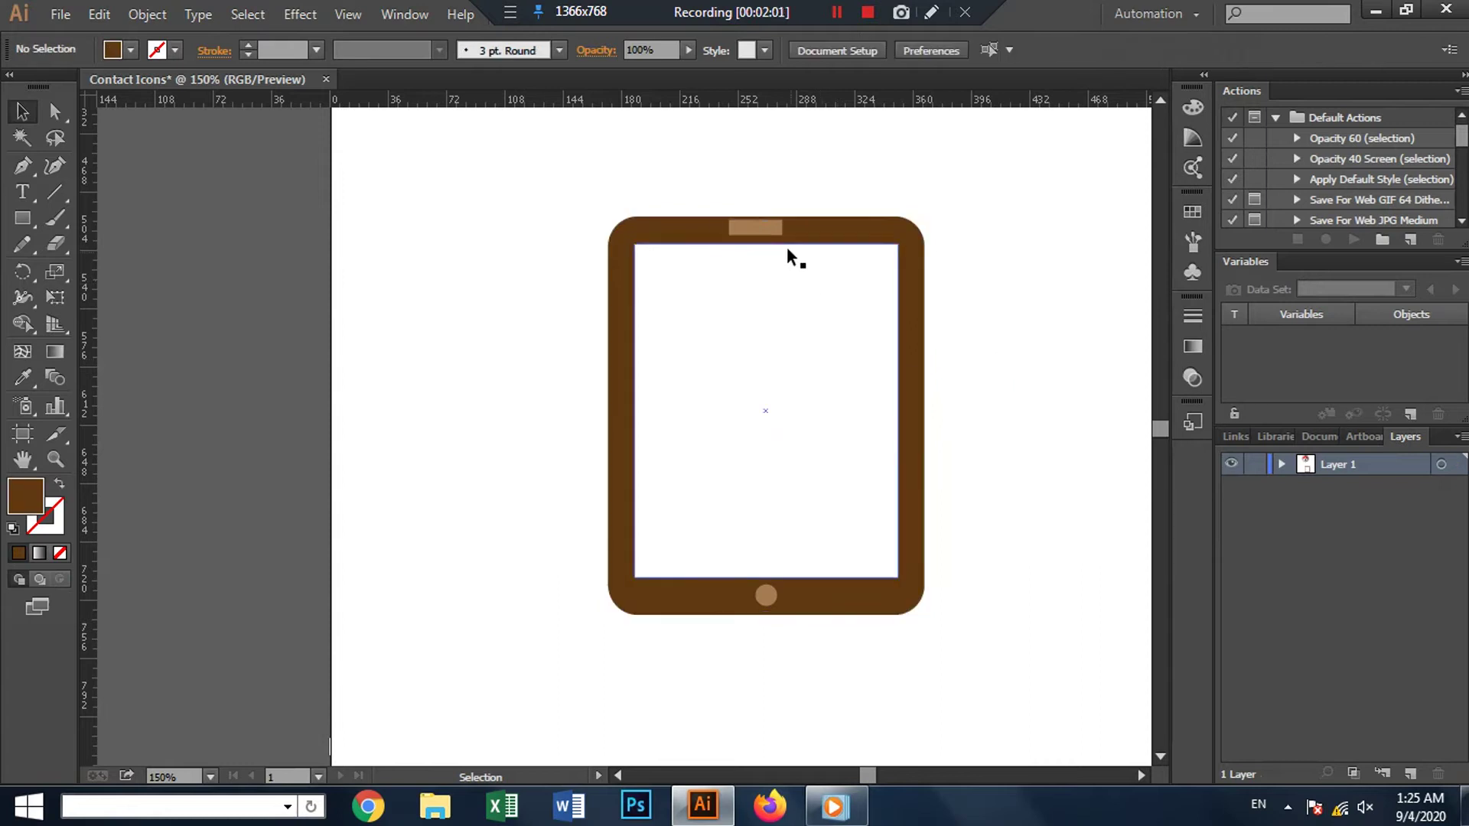
click(777, 227)
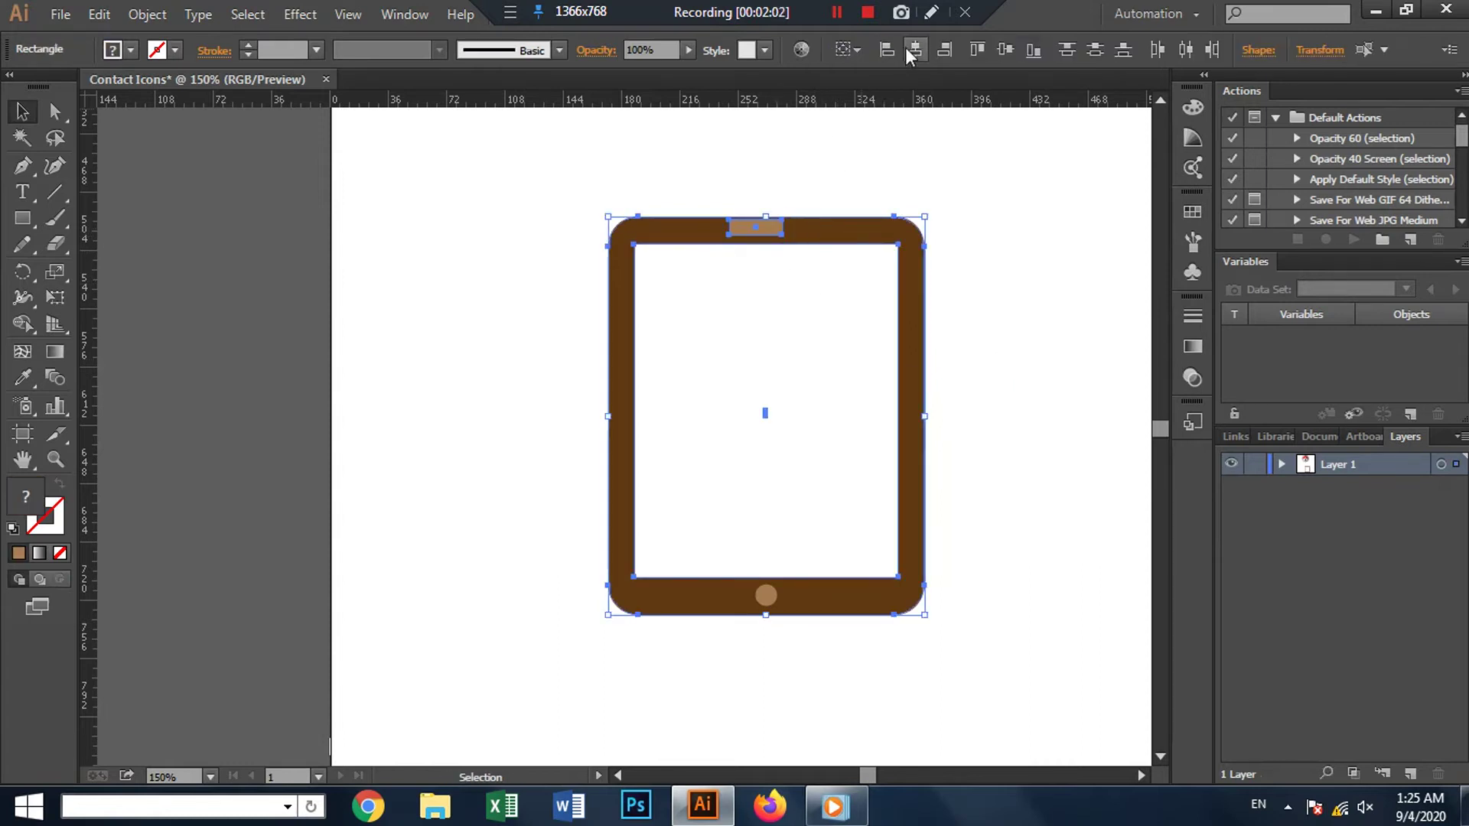
click(907, 49)
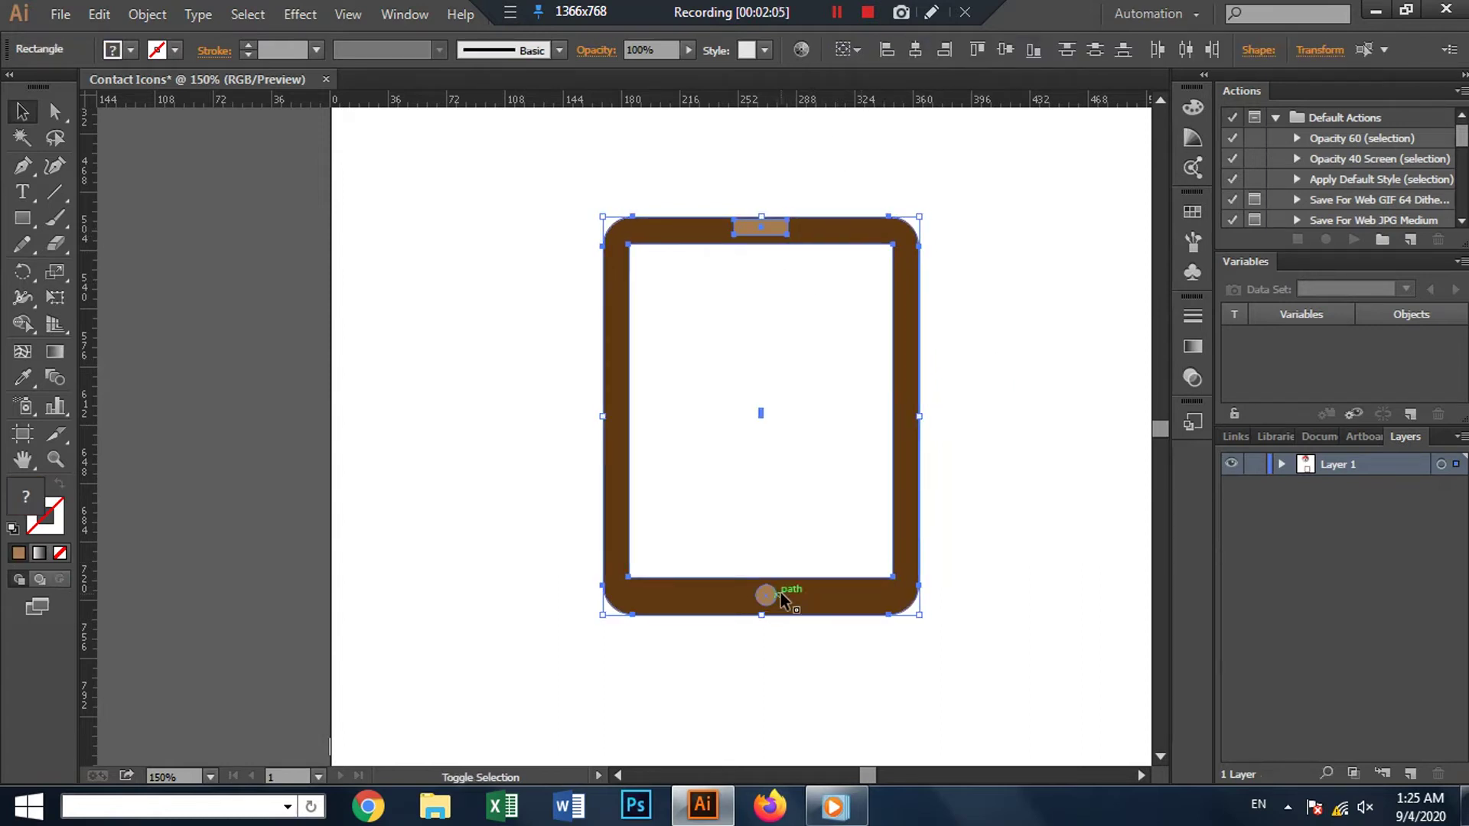
Step: Centre the home button horizontally on the tablet frame
click(892, 557)
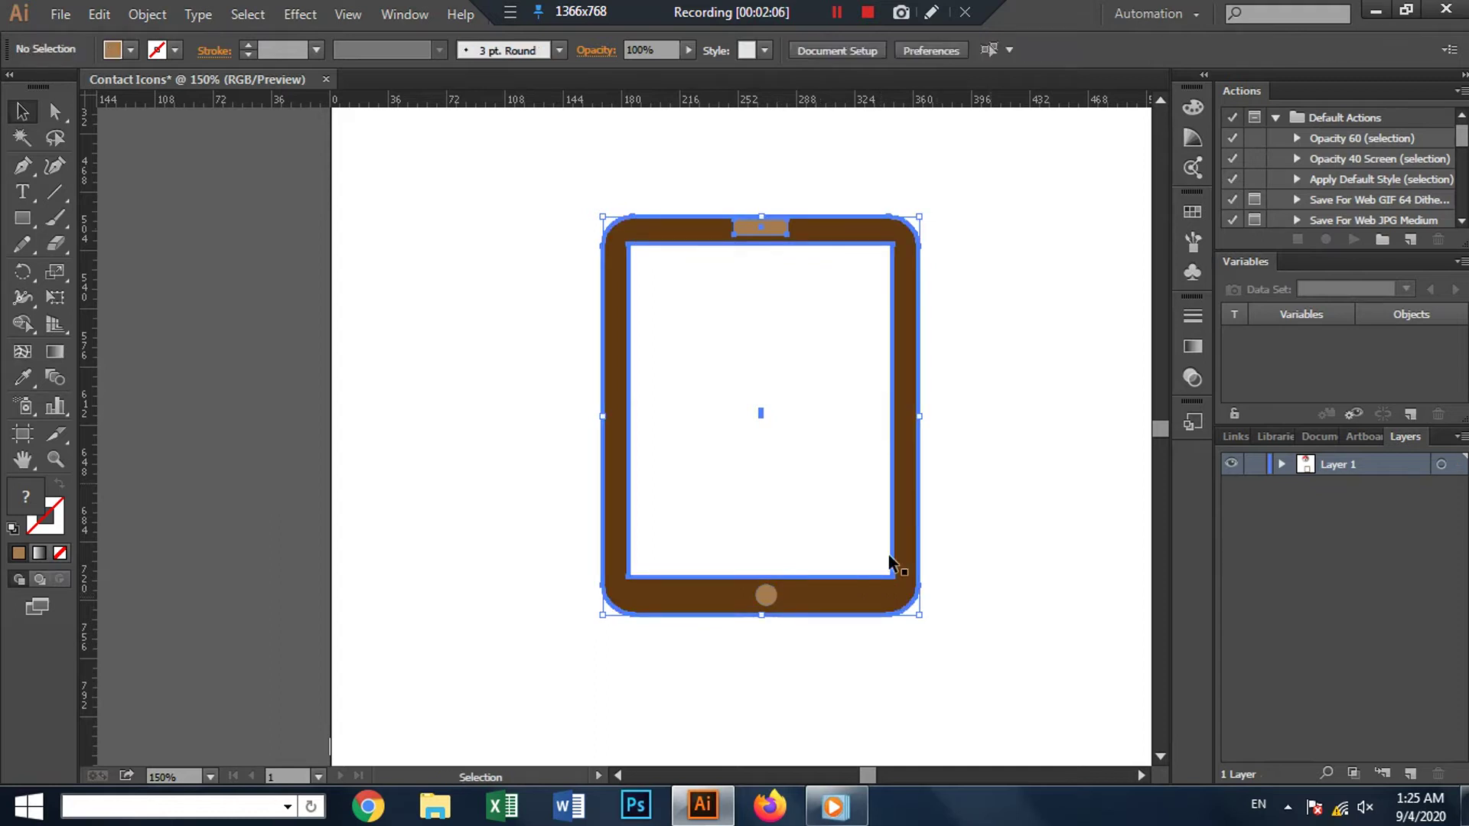
click(787, 600)
click(912, 53)
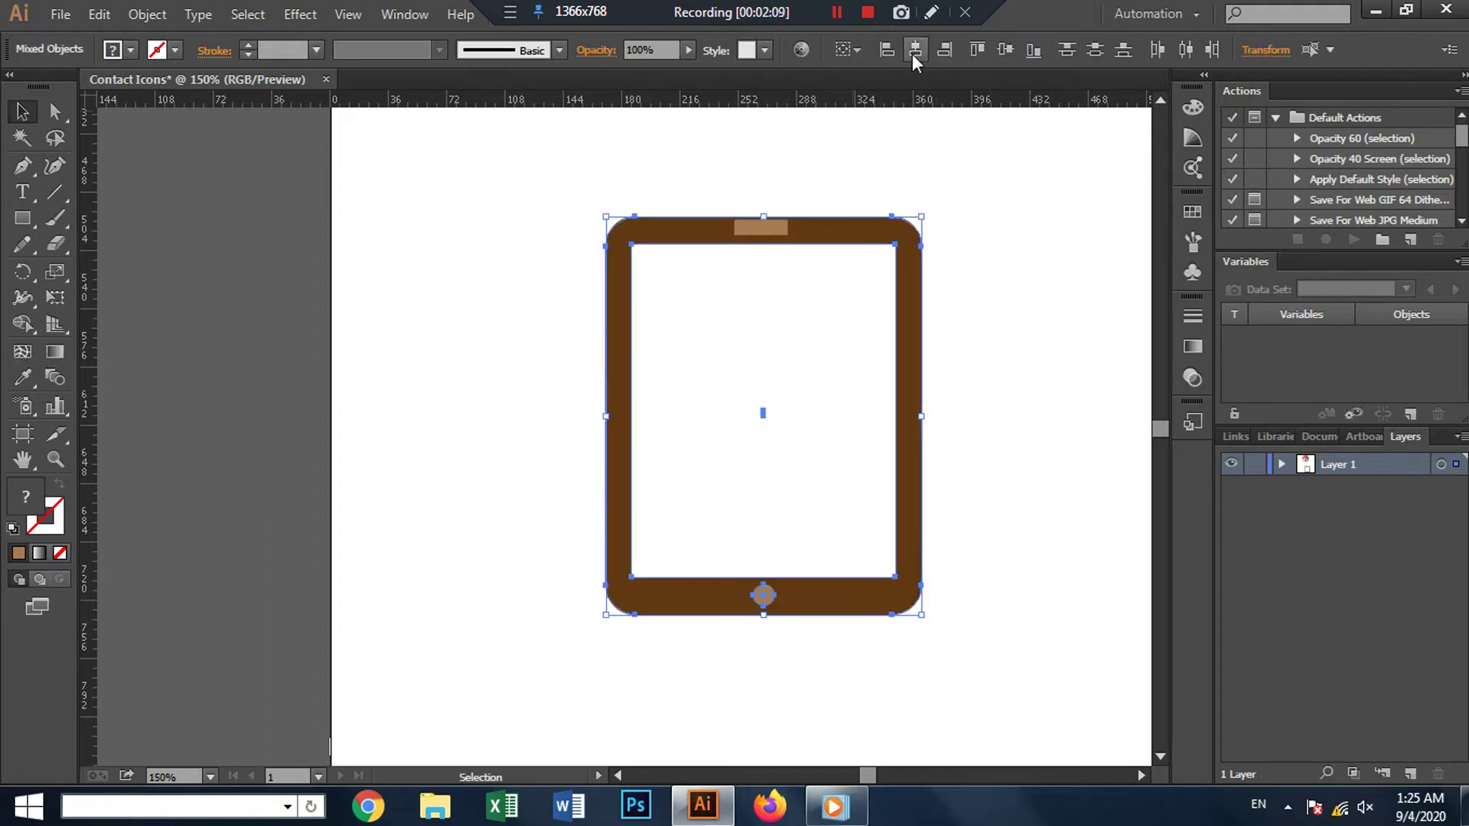
click(1002, 283)
Step: Zoom in on the speaker bar and shrink it from its corner
click(763, 229)
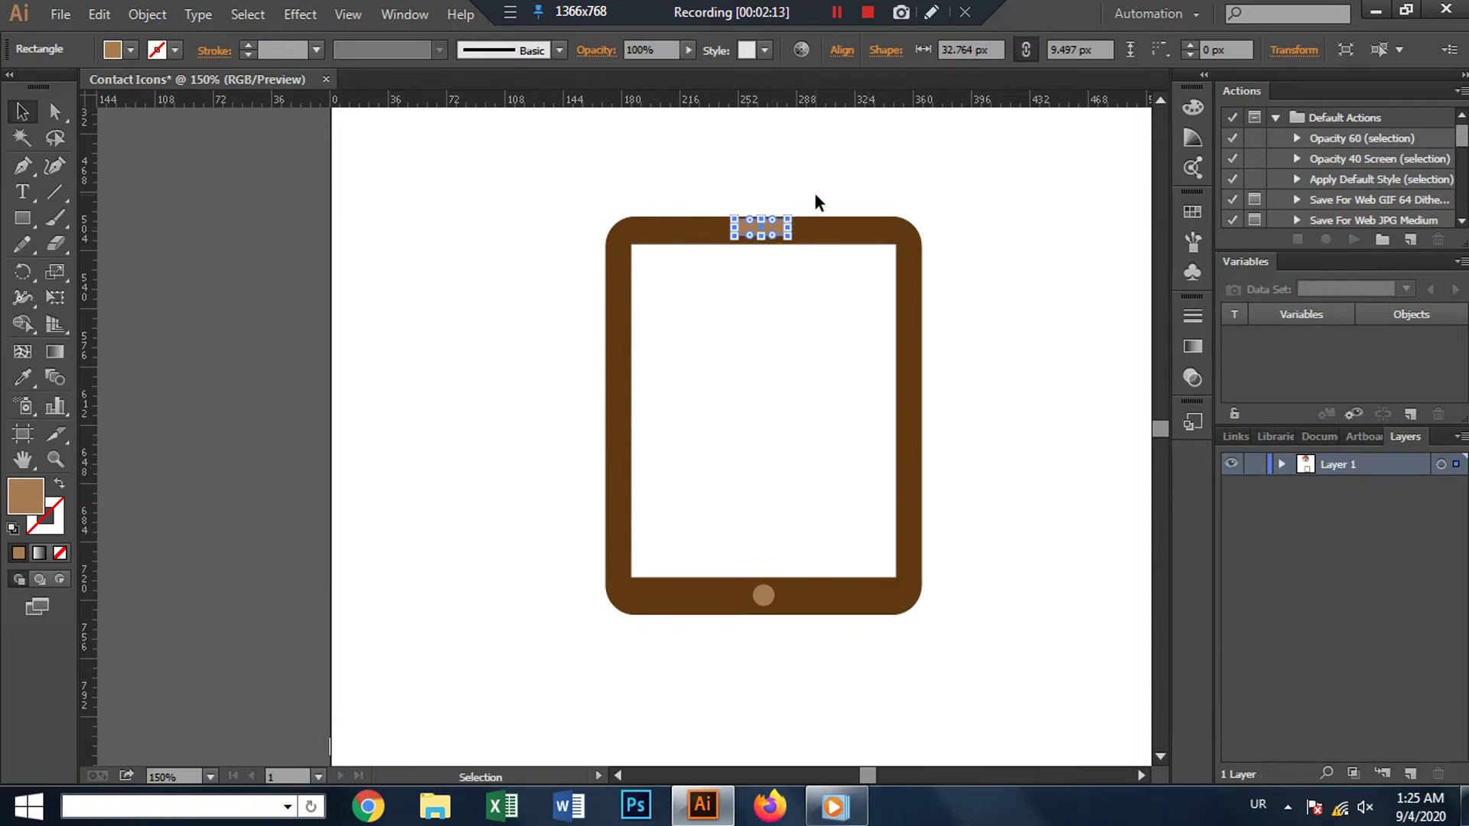
click(796, 251)
scroll(796, 251, up, 2)
scroll(791, 240, up, 2)
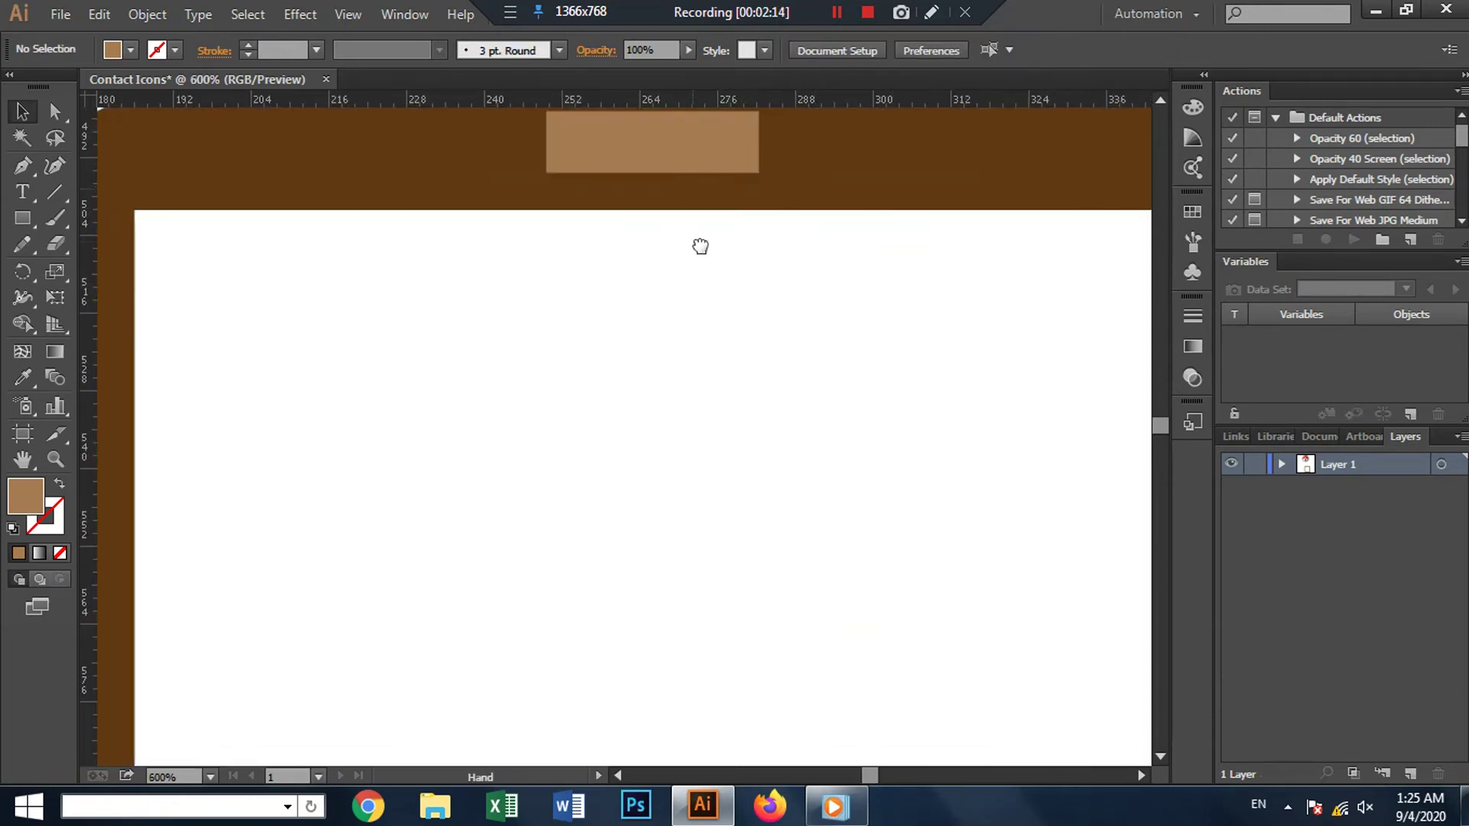
drag(700, 245, 719, 329)
click(719, 329)
drag(788, 283, 747, 325)
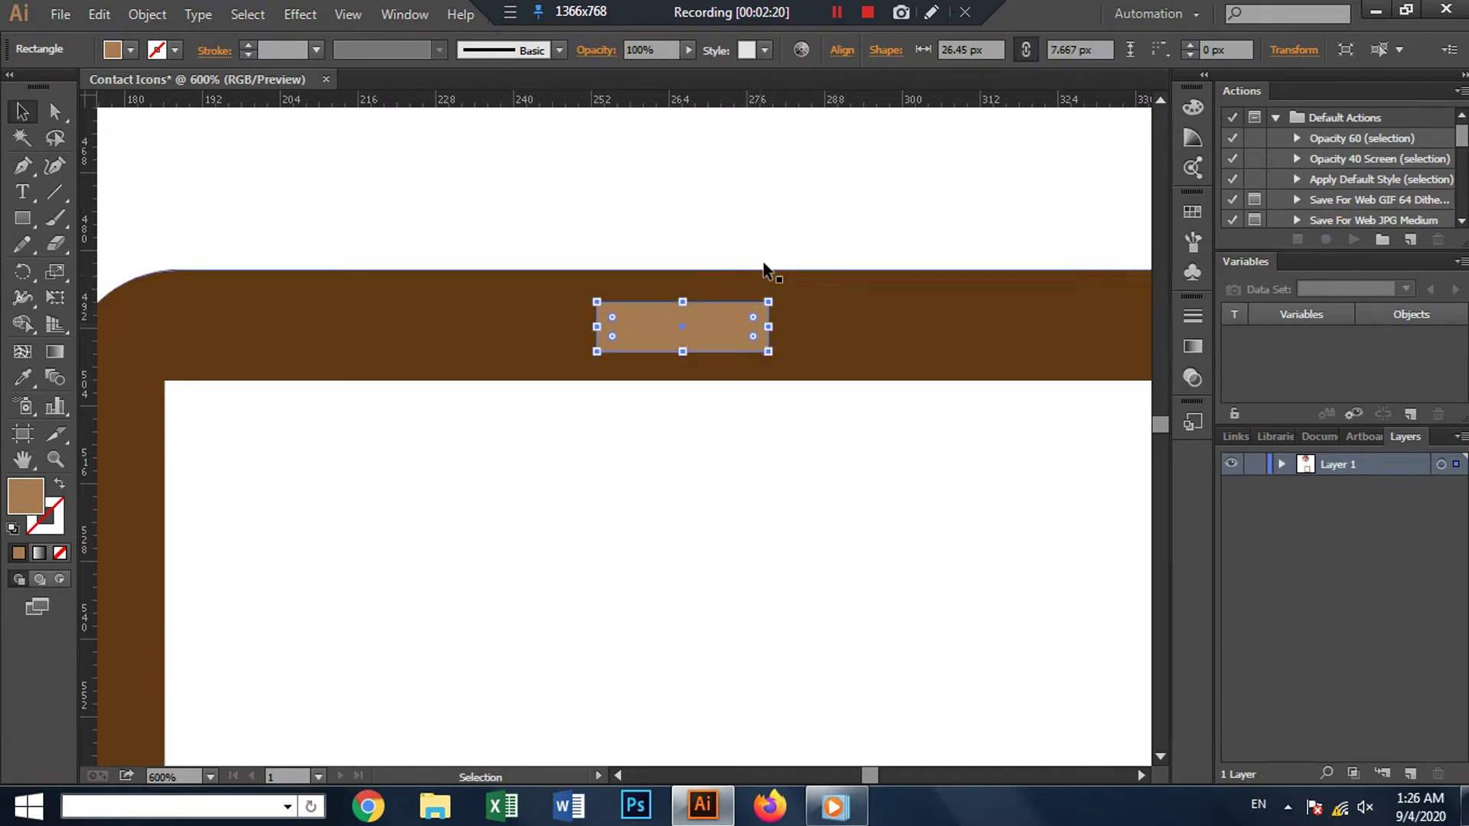
click(774, 224)
Step: Re-centre the resized speaker bar horizontally on the tablet frame
click(755, 331)
shift+click(811, 320)
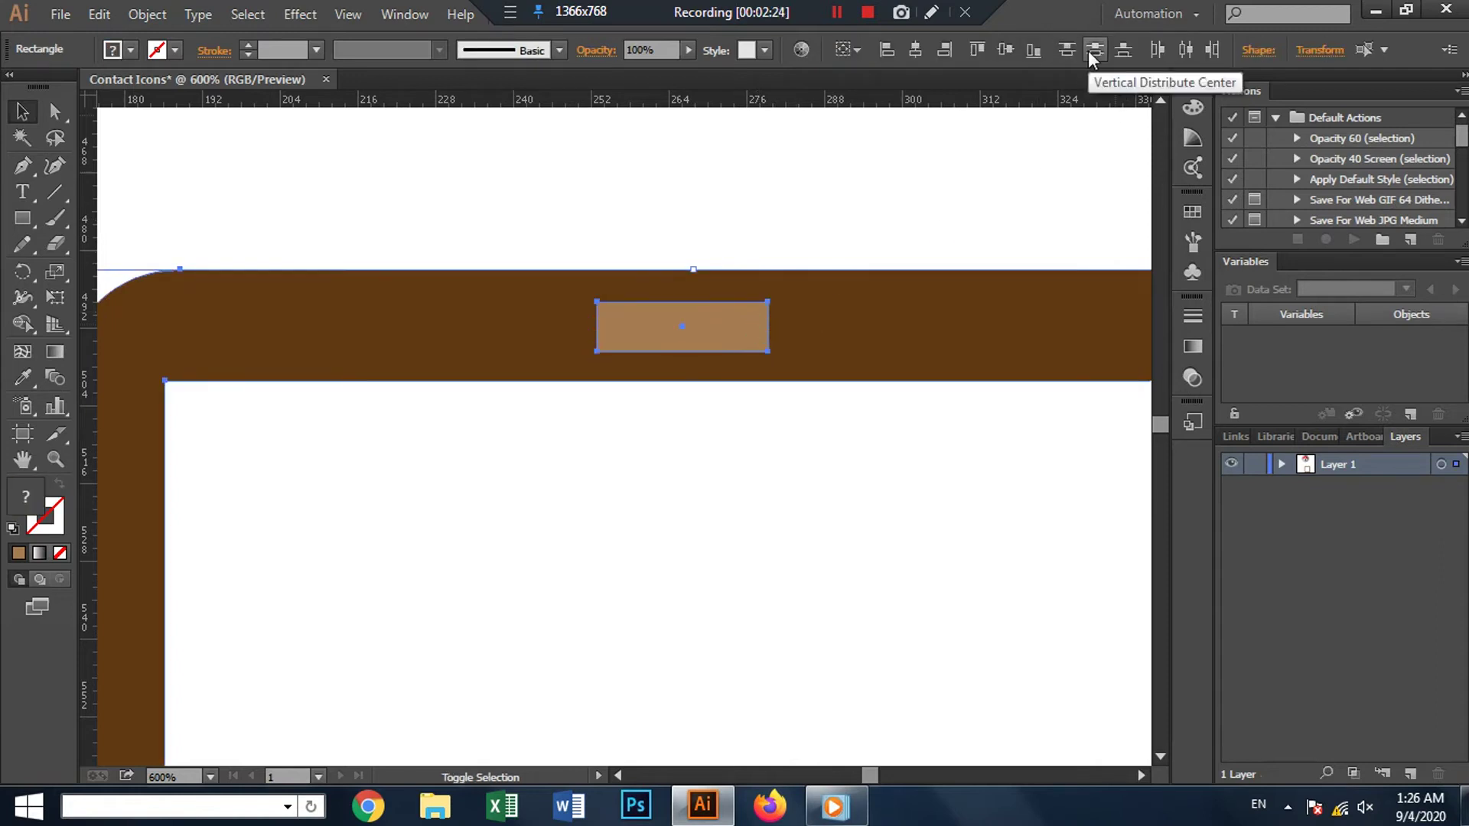
click(1184, 52)
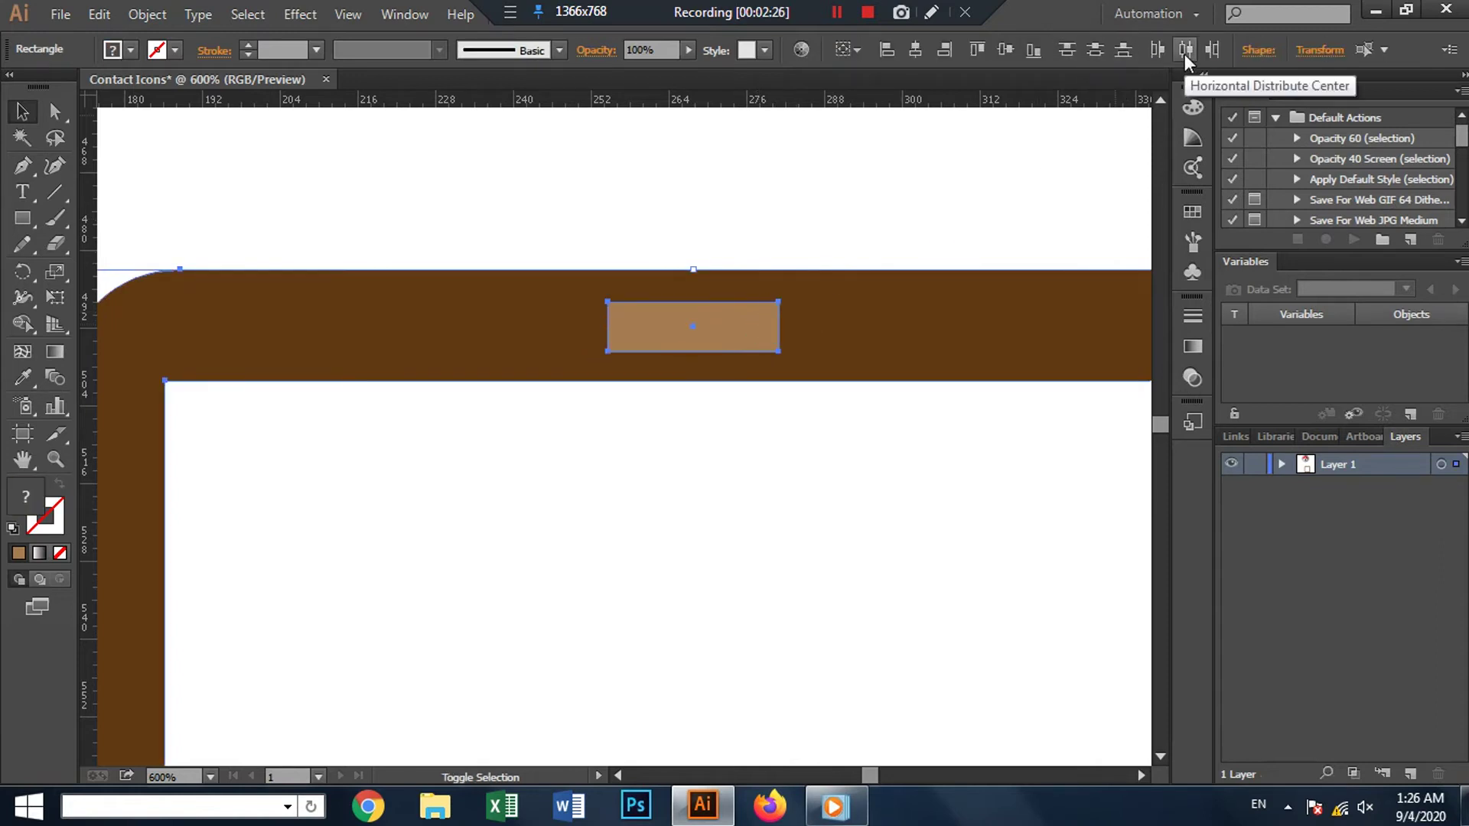
click(873, 167)
Step: Zoom back out and undo the home button's accidental jump to the frame centre
scroll(898, 296, down, 2)
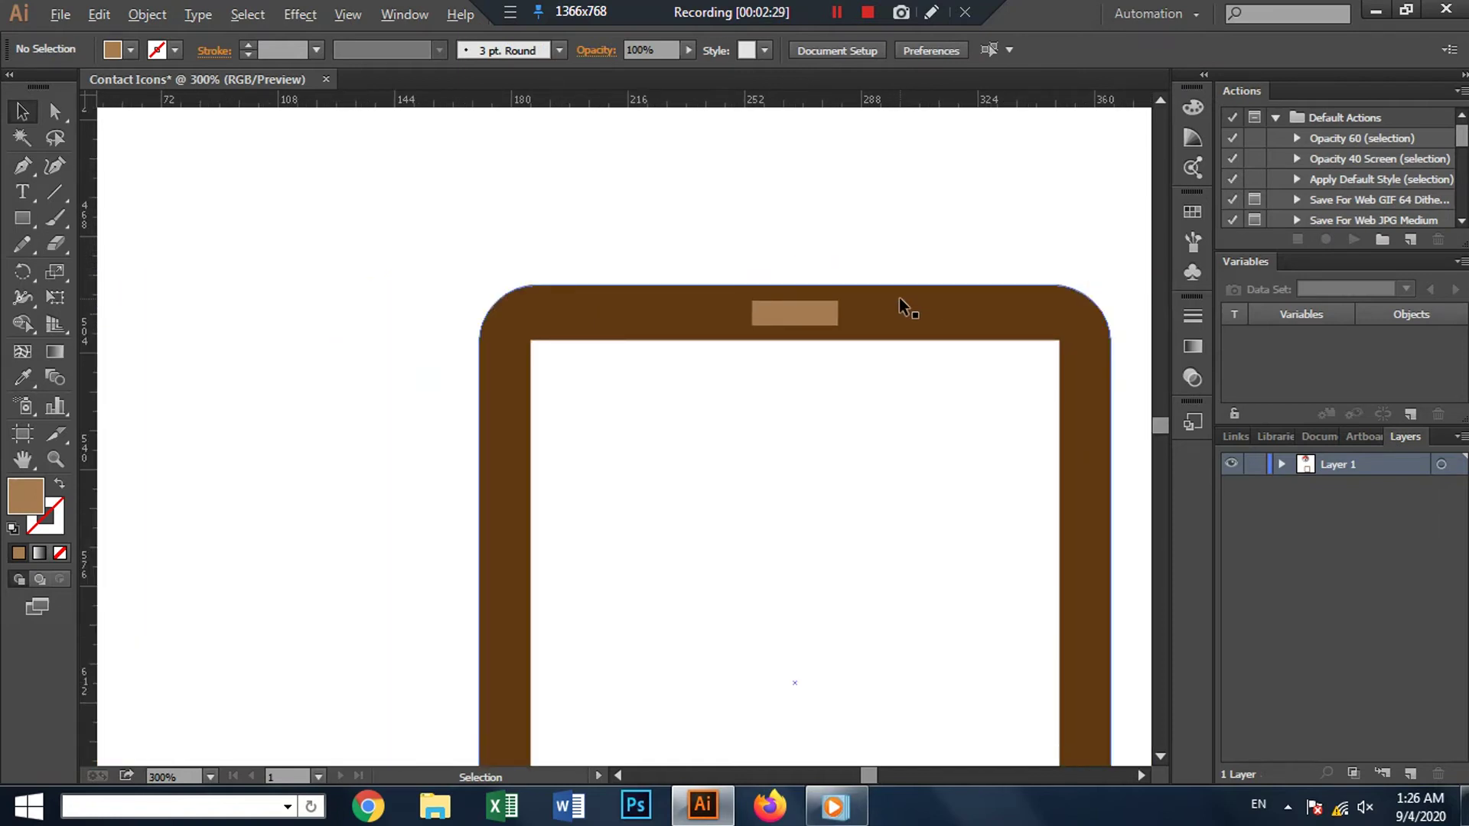
scroll(898, 297, down, 2)
click(846, 671)
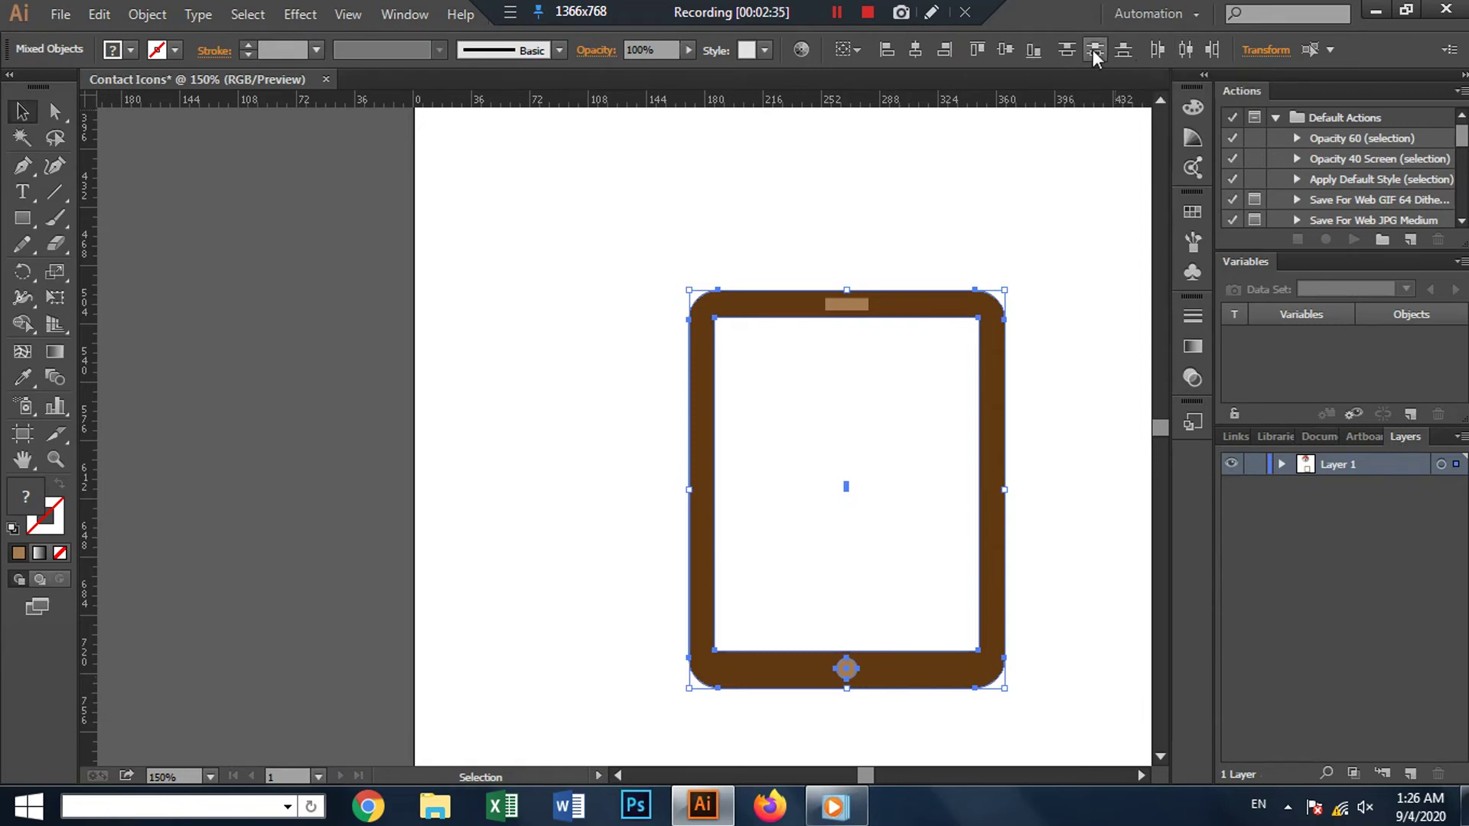
key(ctrl+z)
click(1075, 318)
Step: Select all the tablet's parts and scale the whole icon down
scroll(951, 387, down, 1)
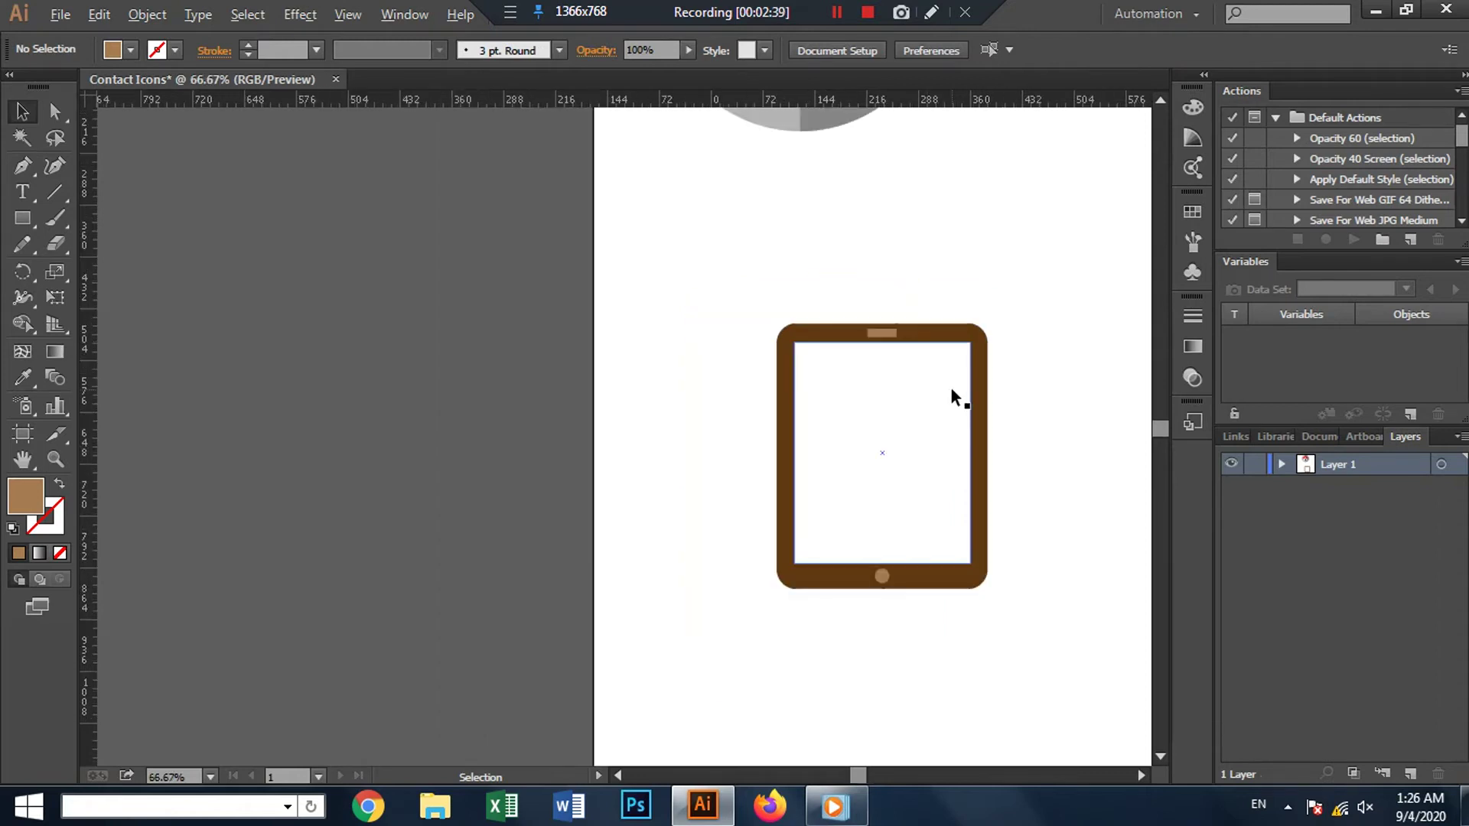
scroll(951, 387, down, 1)
scroll(861, 356, up, 1)
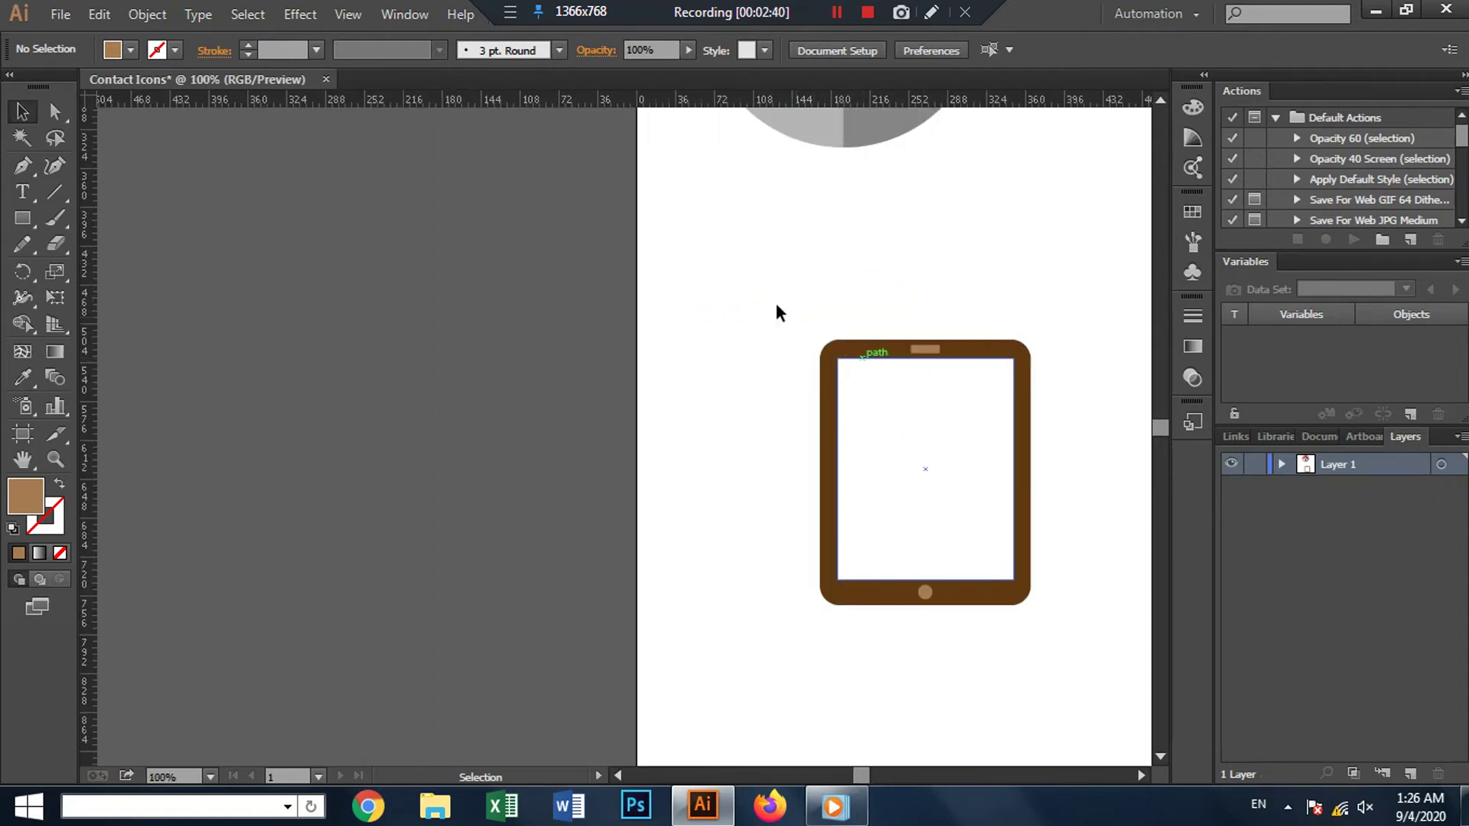
drag(771, 303, 1120, 697)
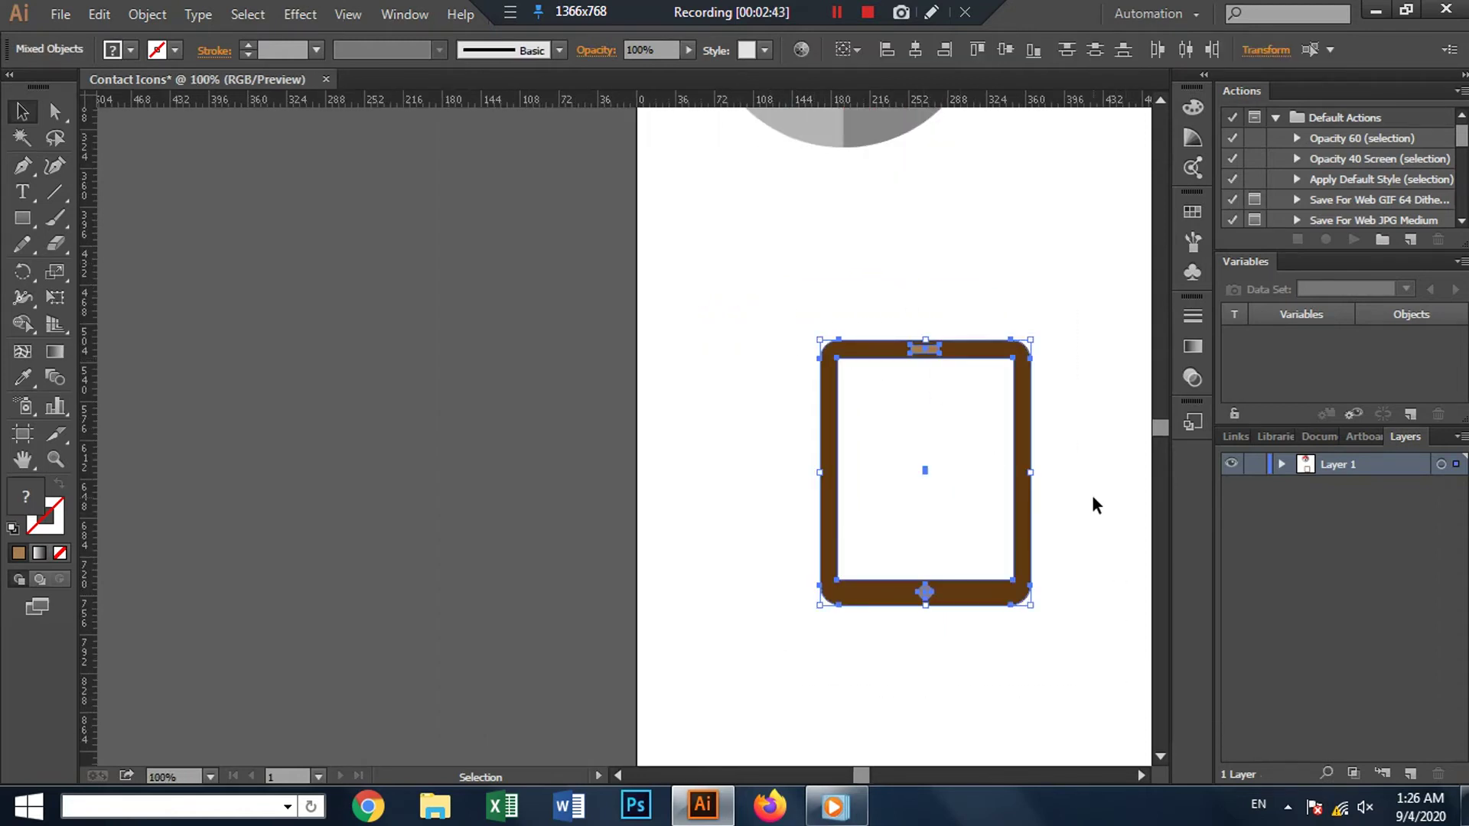
drag(1031, 475, 1018, 475)
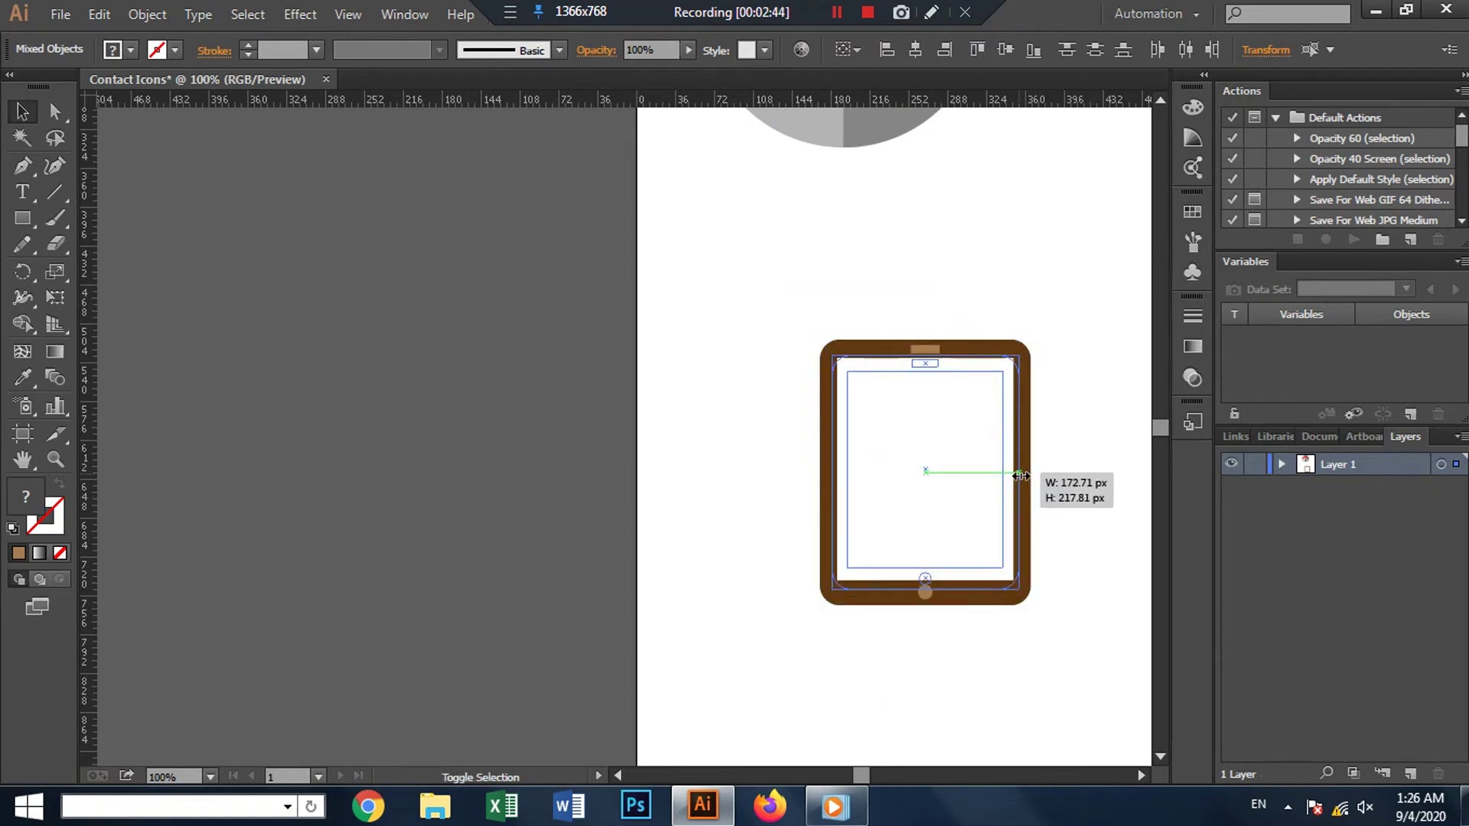
click(1052, 452)
Step: Ungroup the tablet so its frame can be resized separately
click(1002, 473)
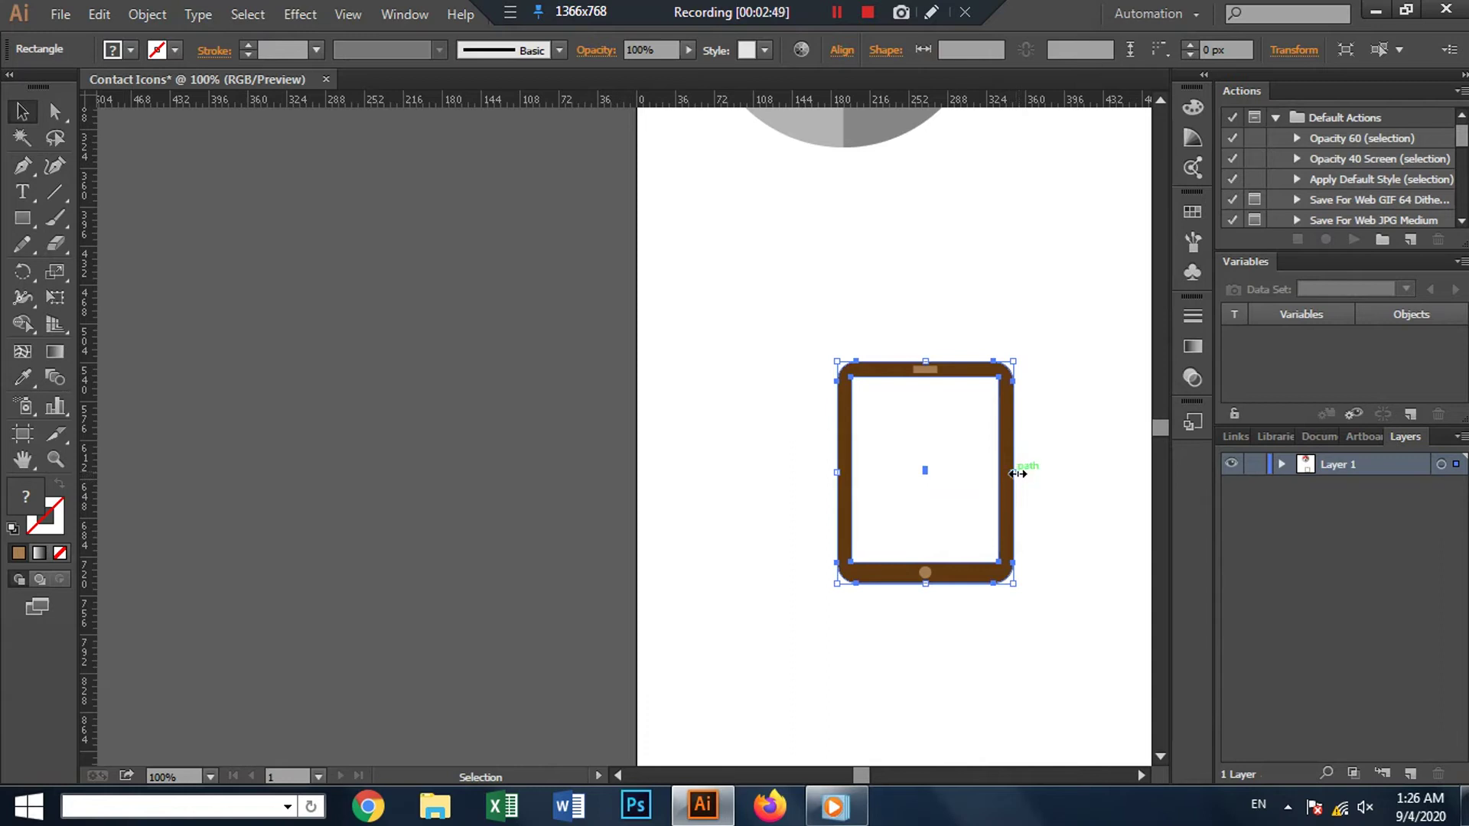
drag(1017, 473, 1015, 476)
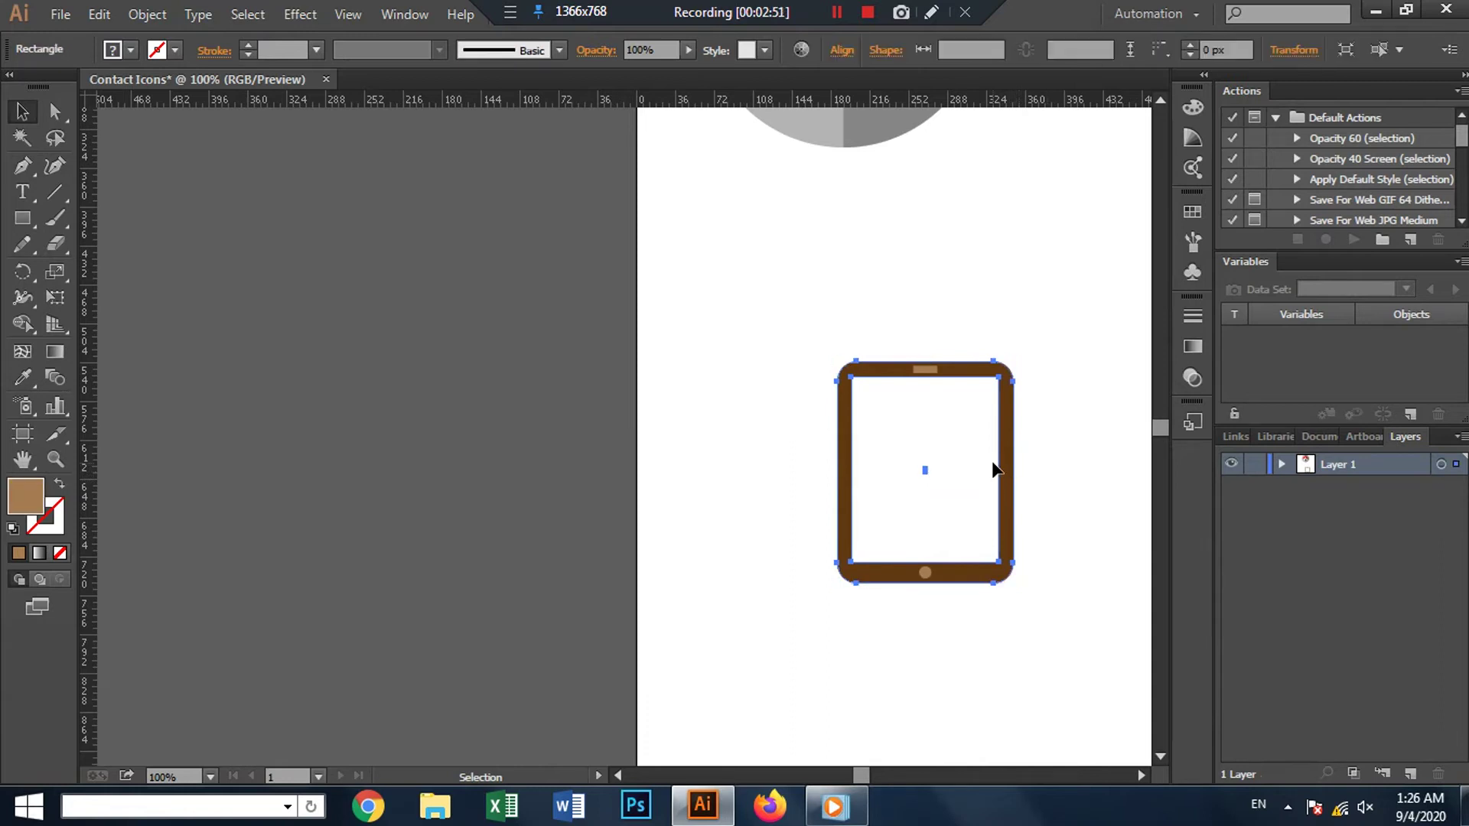
right_click(993, 461)
click(1064, 588)
click(1059, 493)
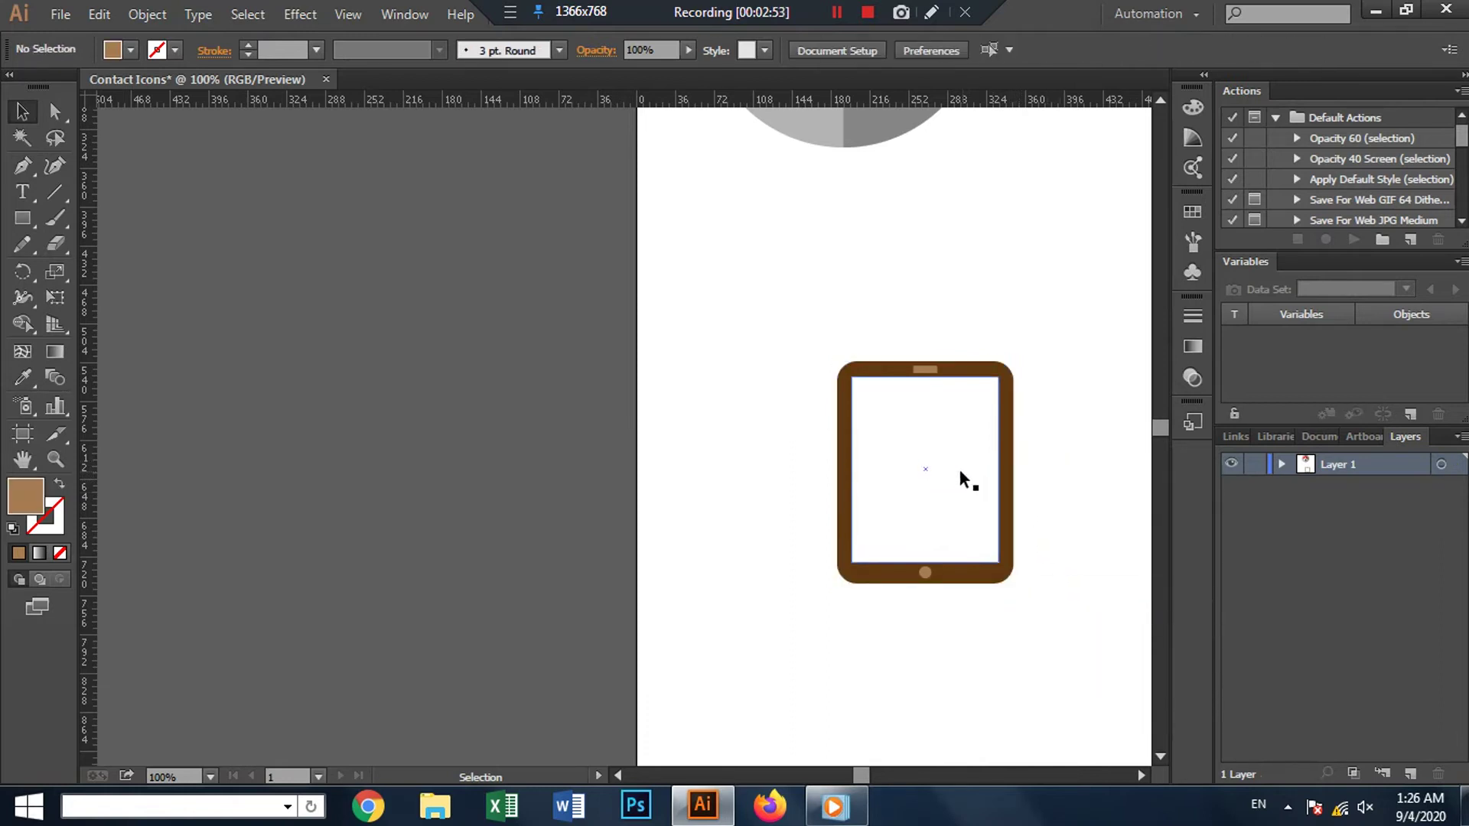
Step: Drag the outer brown frame's right edge inward to make the tablet narrower
click(1009, 474)
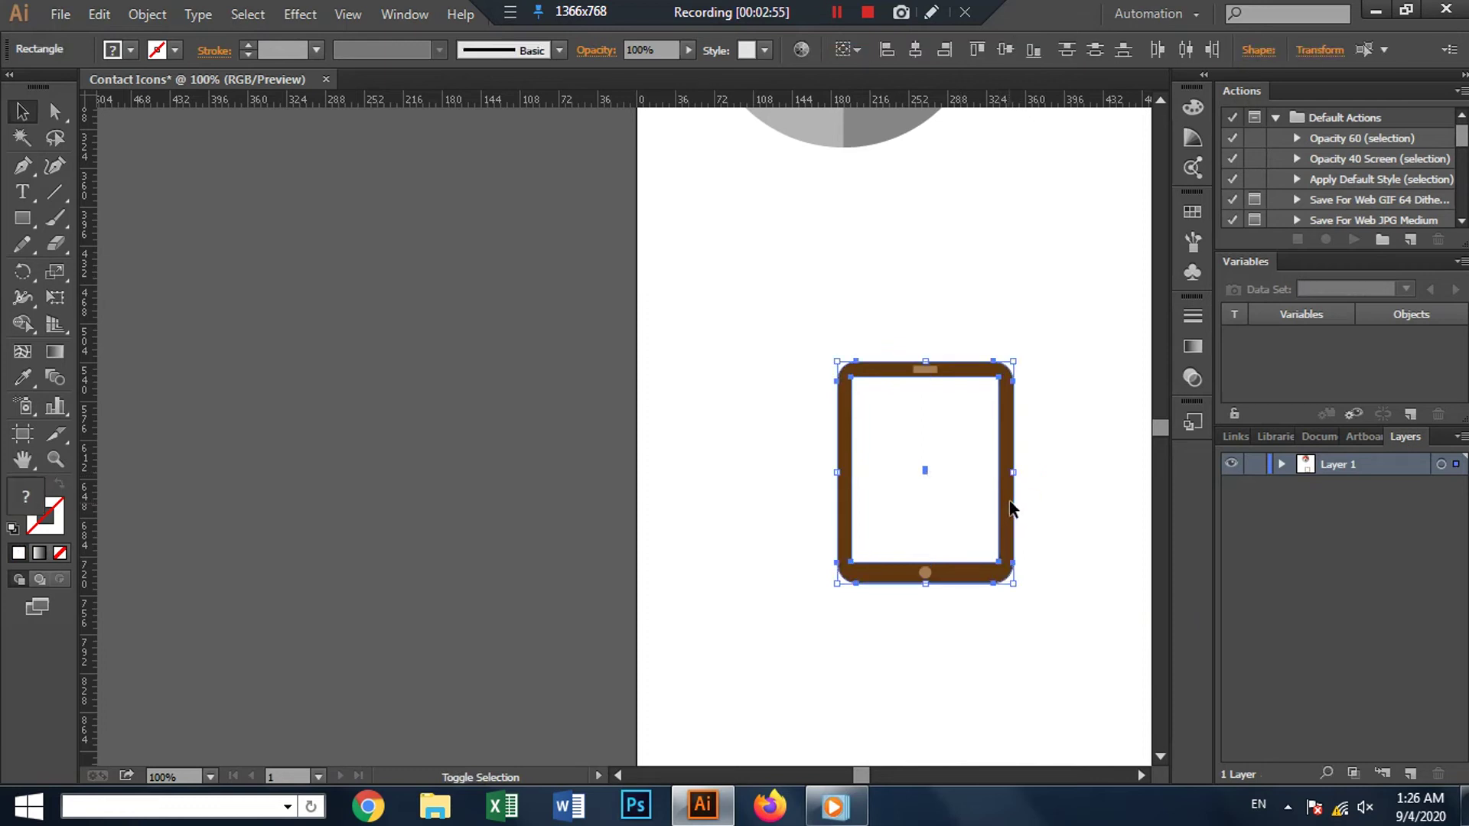
key(ctrl+shift+a)
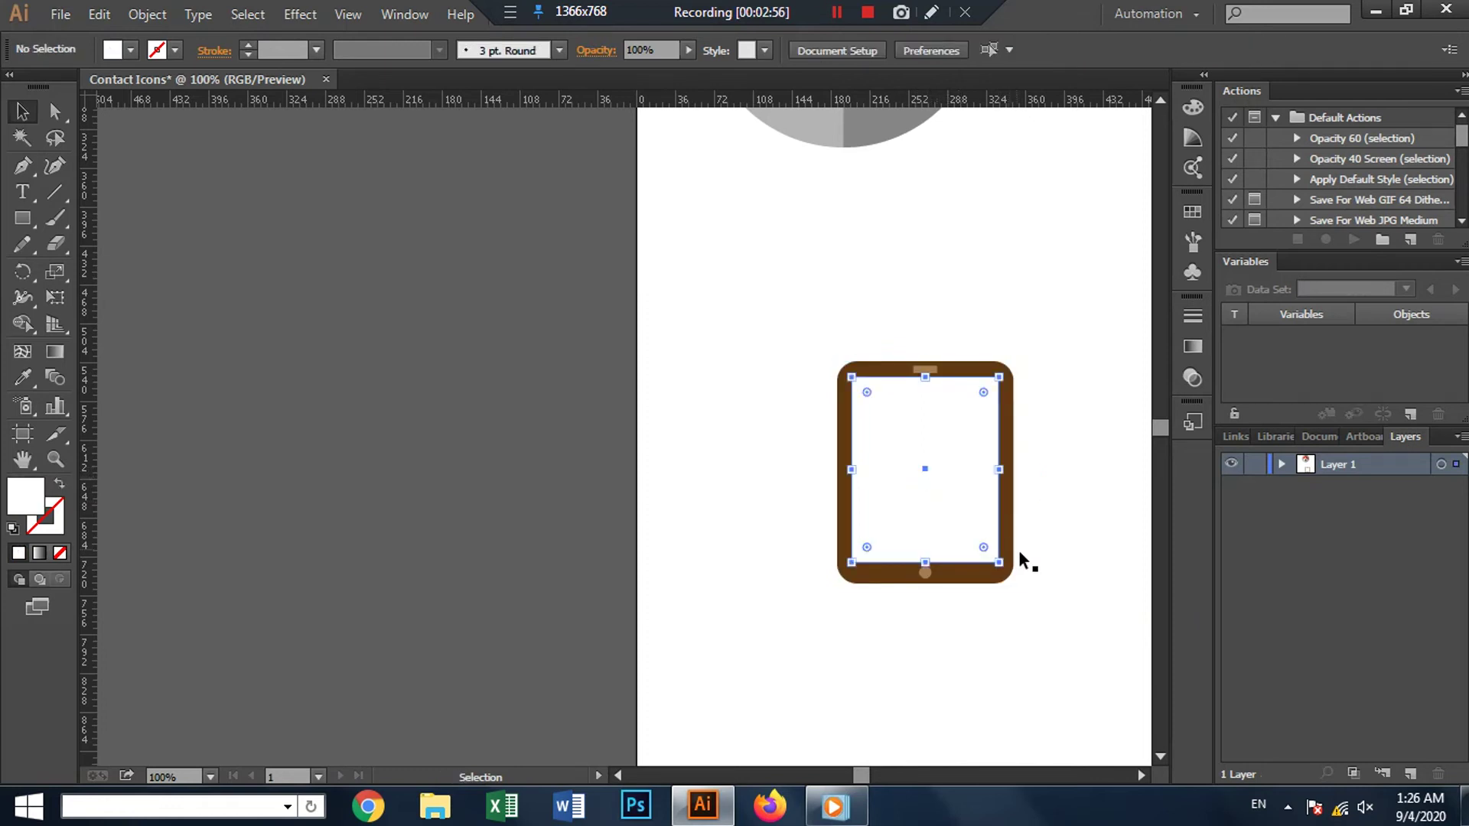
click(1011, 543)
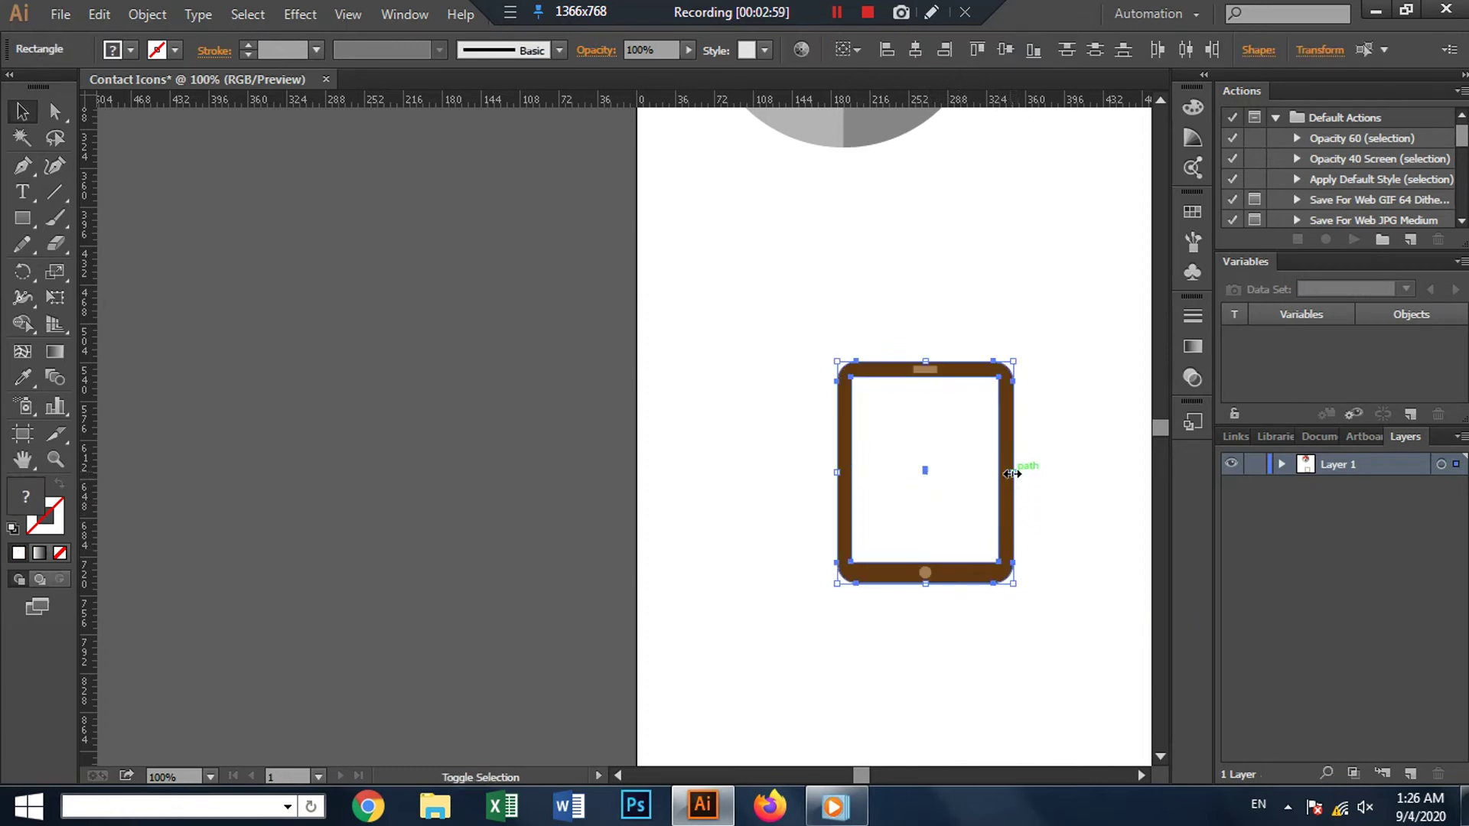
drag(1012, 476, 984, 474)
Step: Group the white screen with the outer brown frame
click(1028, 502)
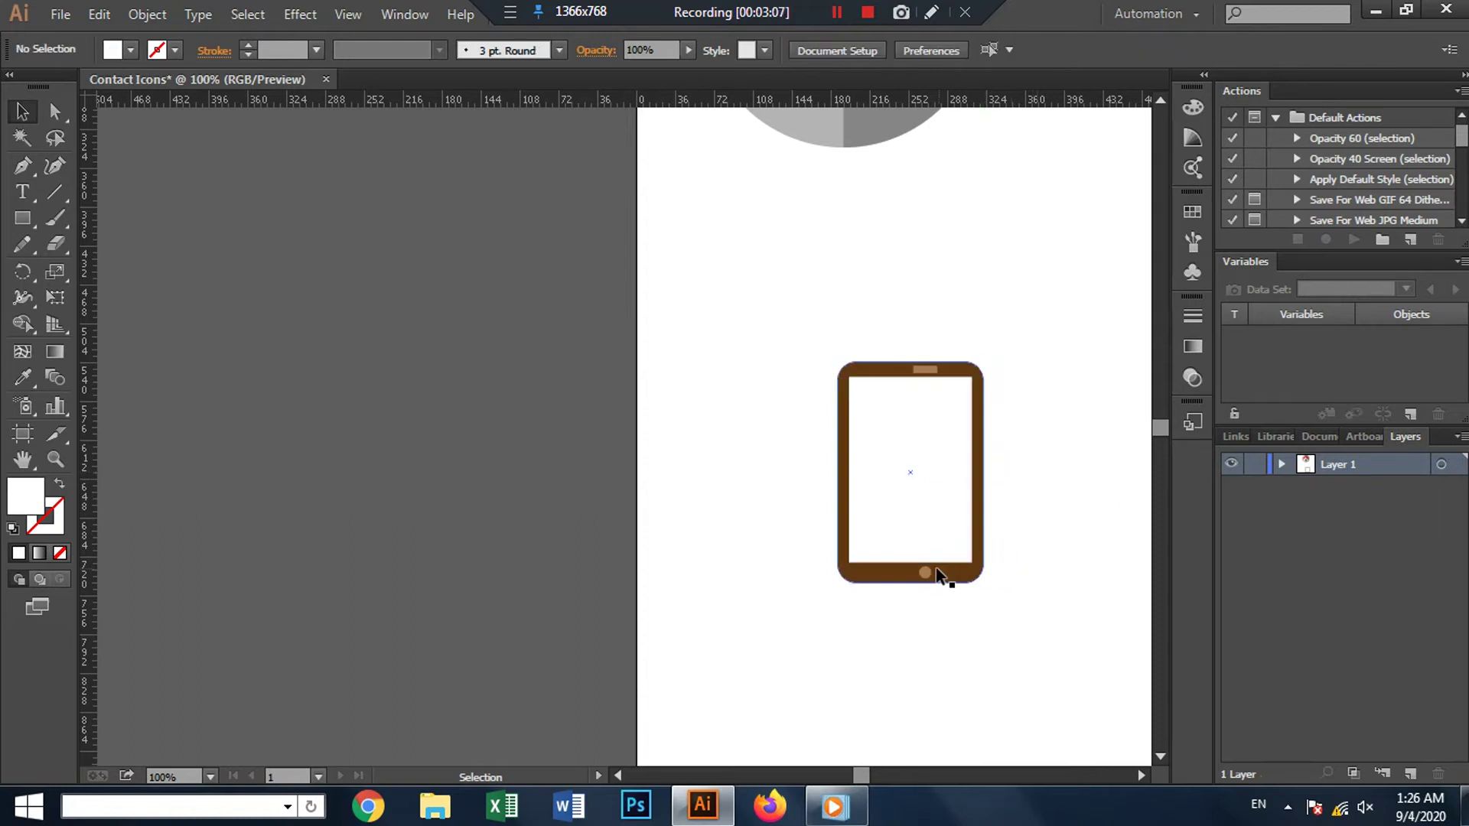
click(927, 573)
click(929, 365)
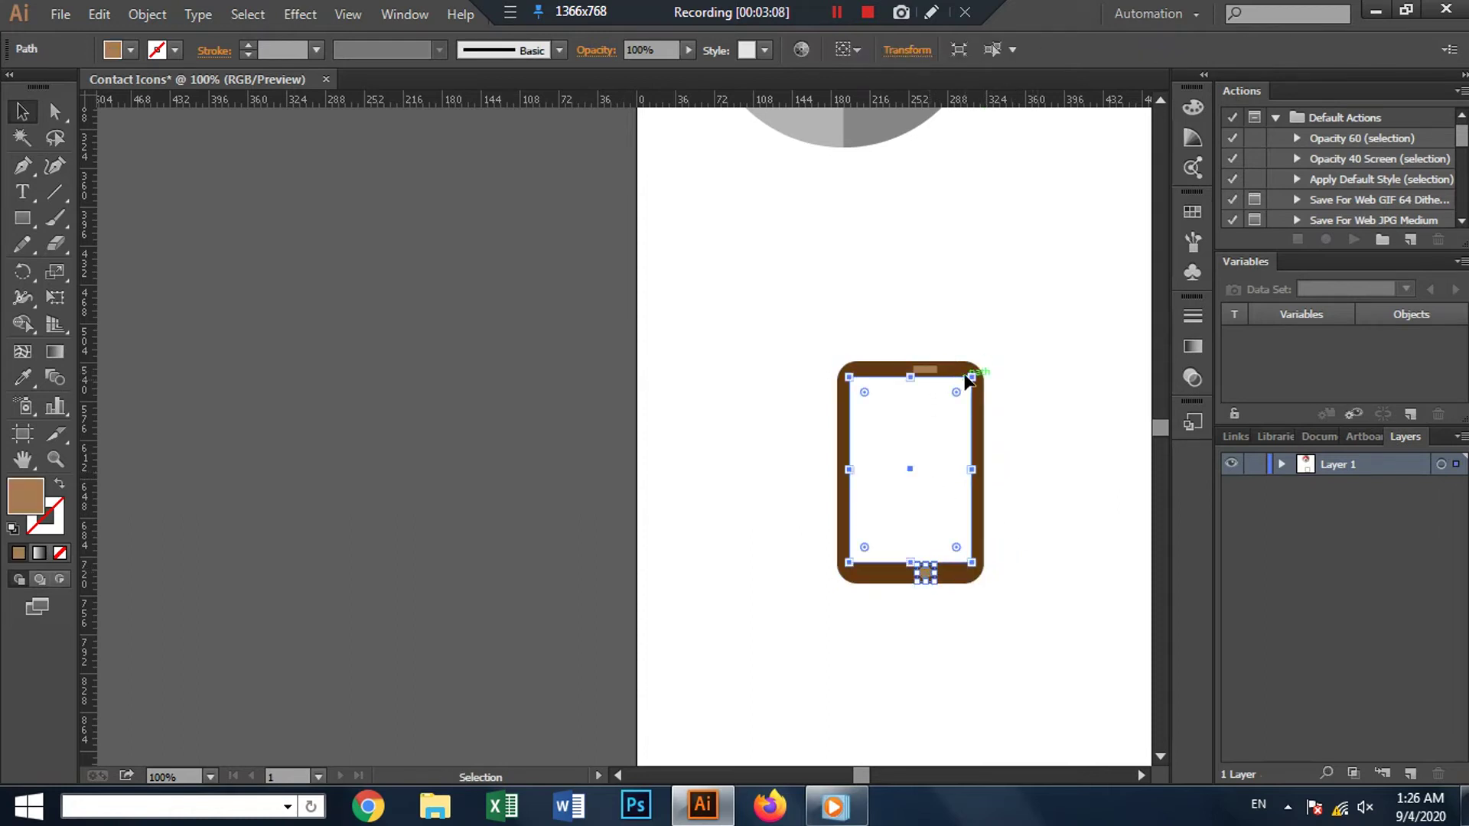
click(951, 469)
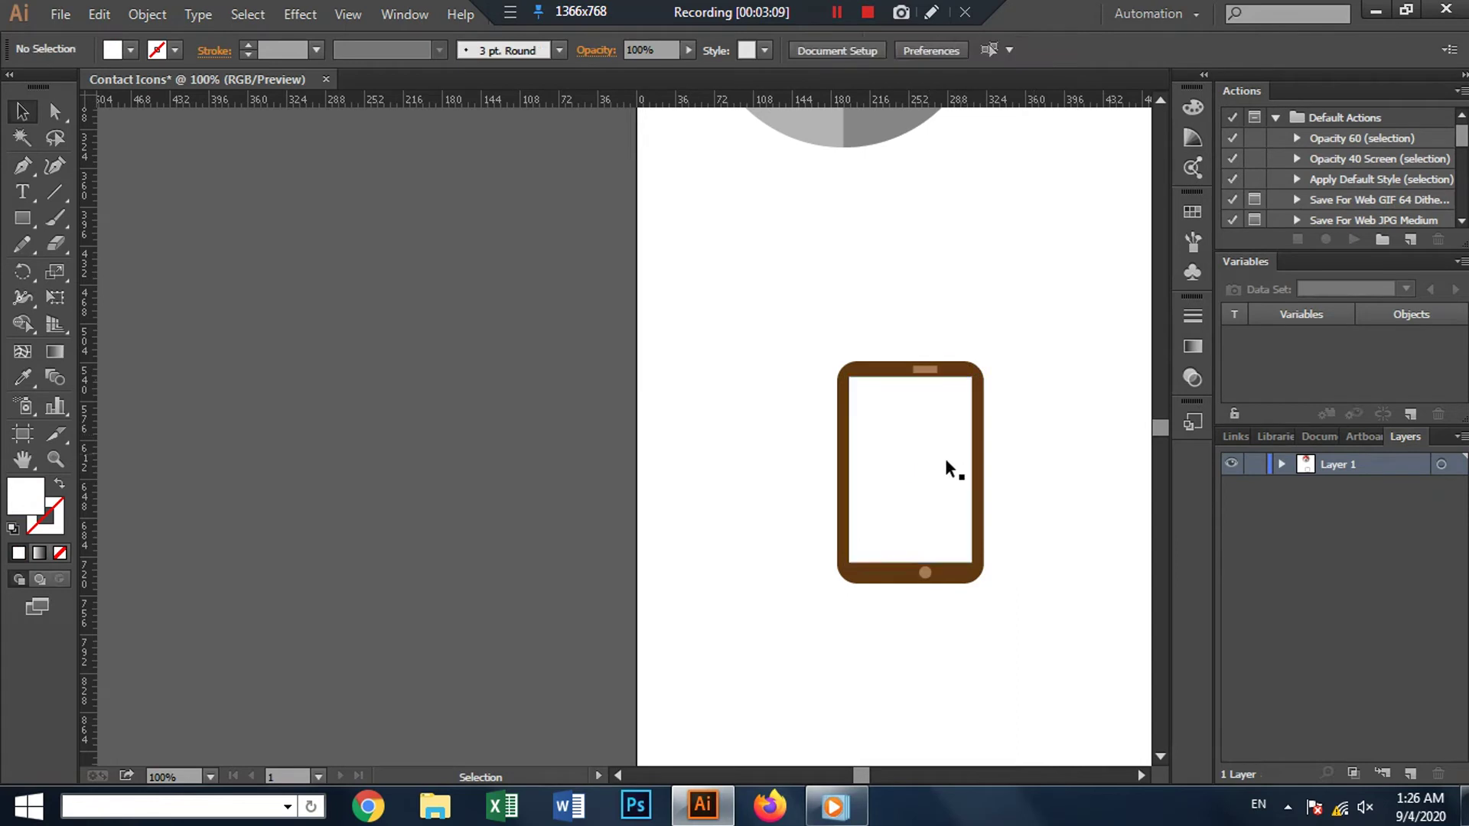
shift+click(978, 497)
right_click(979, 501)
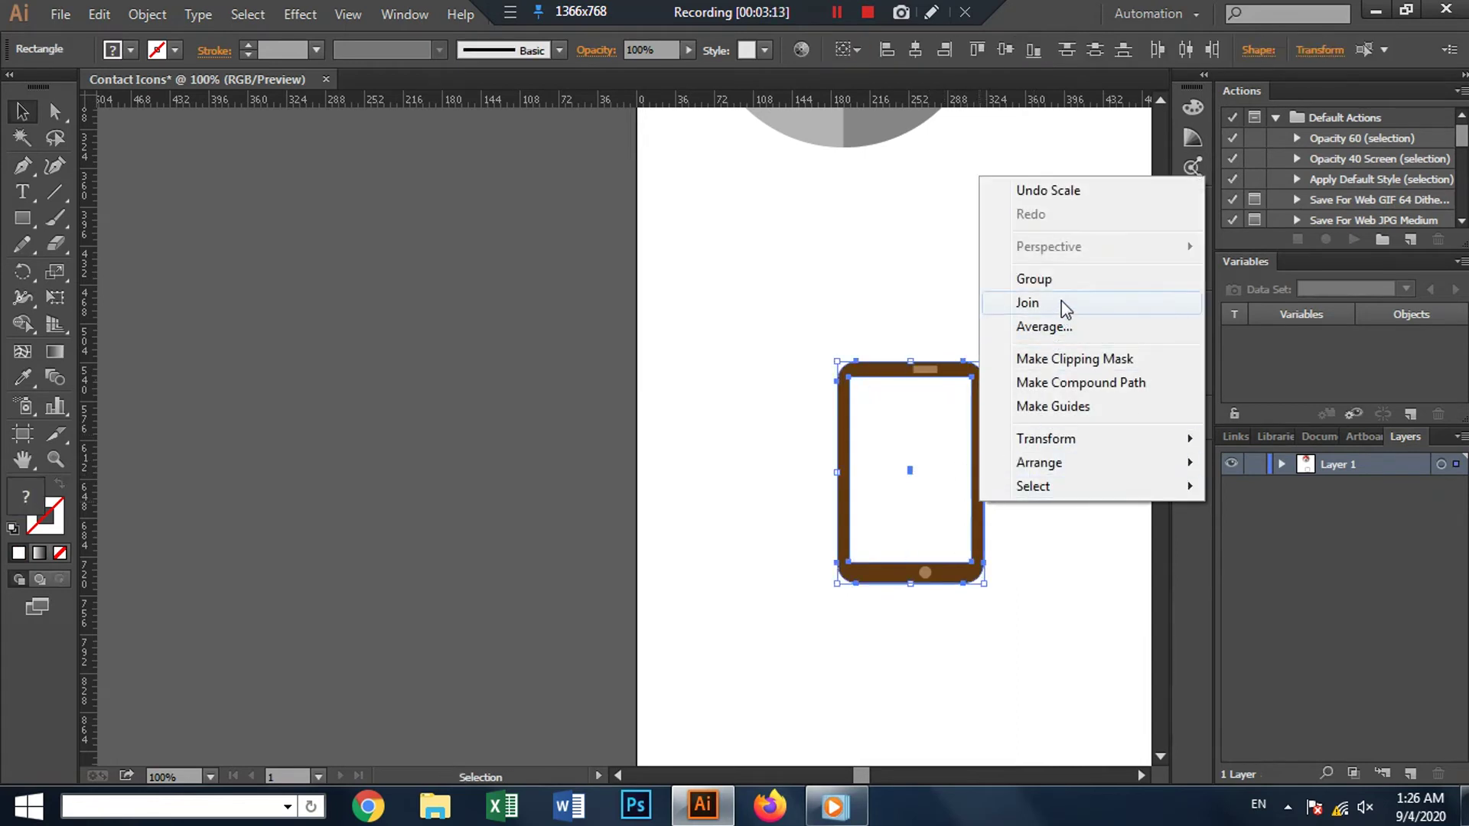
click(1062, 280)
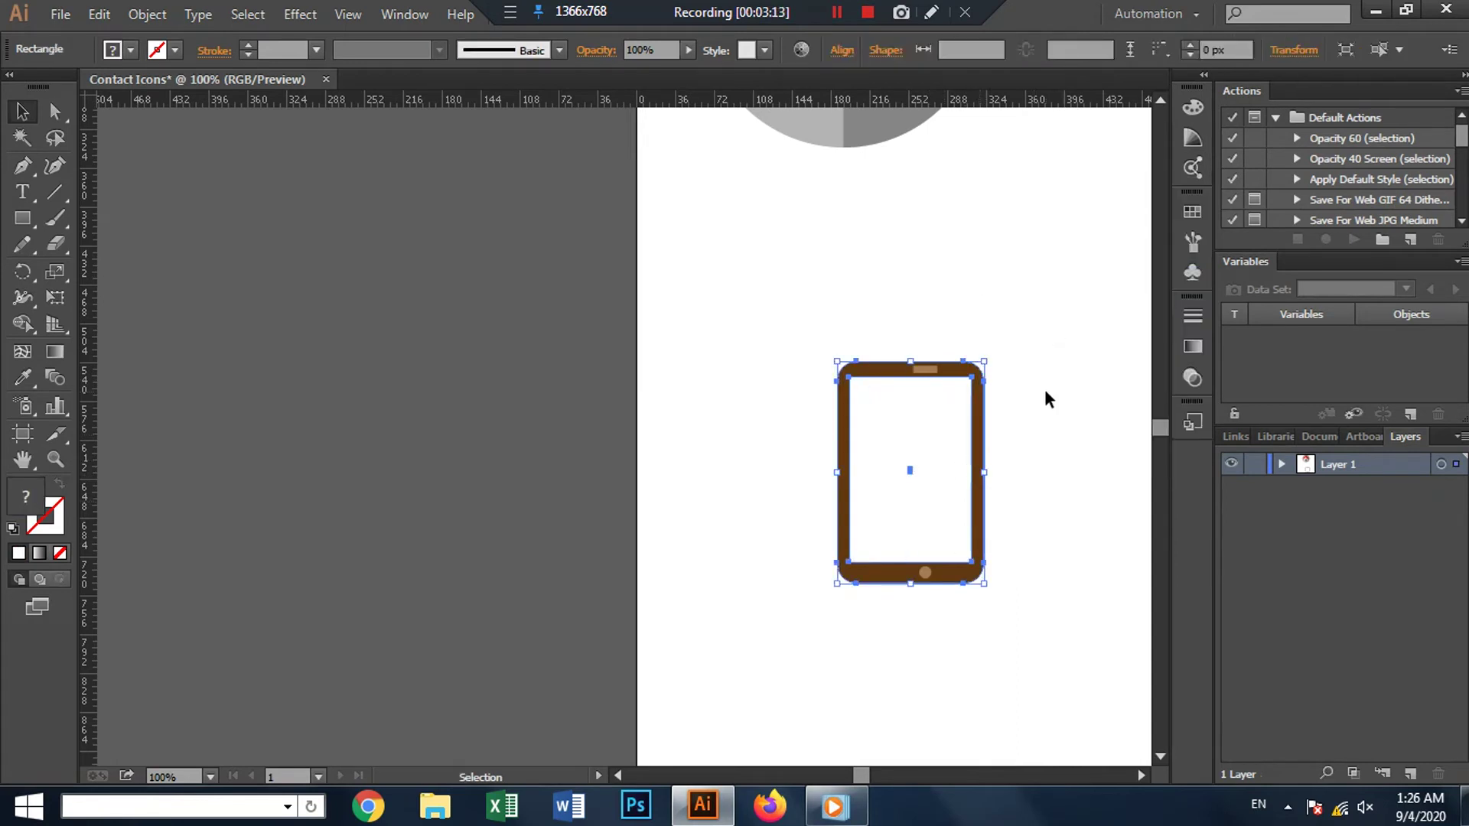
Step: Centre the speaker bar and the home button horizontally on the tablet
shift+click(932, 370)
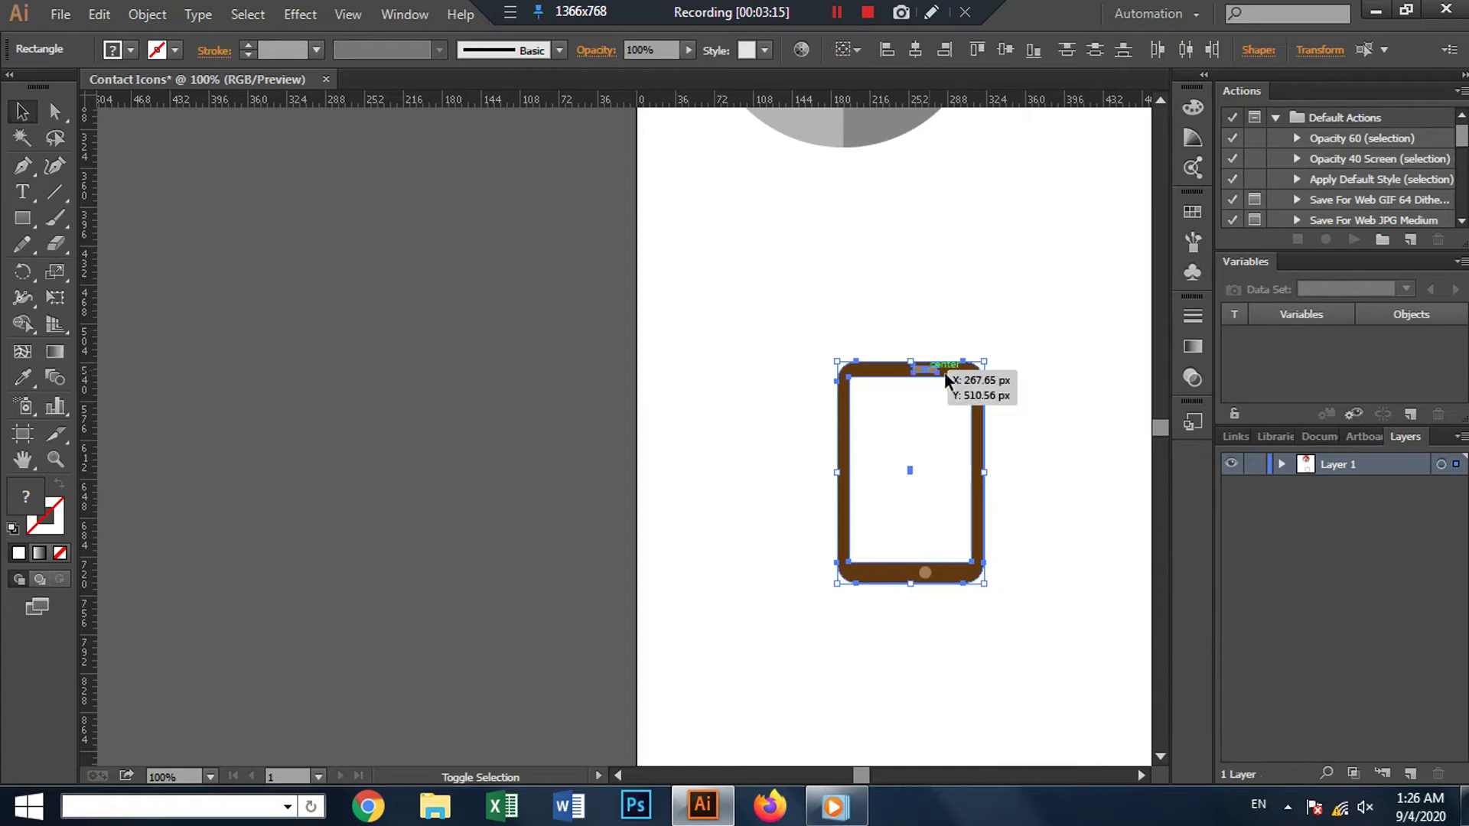
click(915, 49)
click(1062, 580)
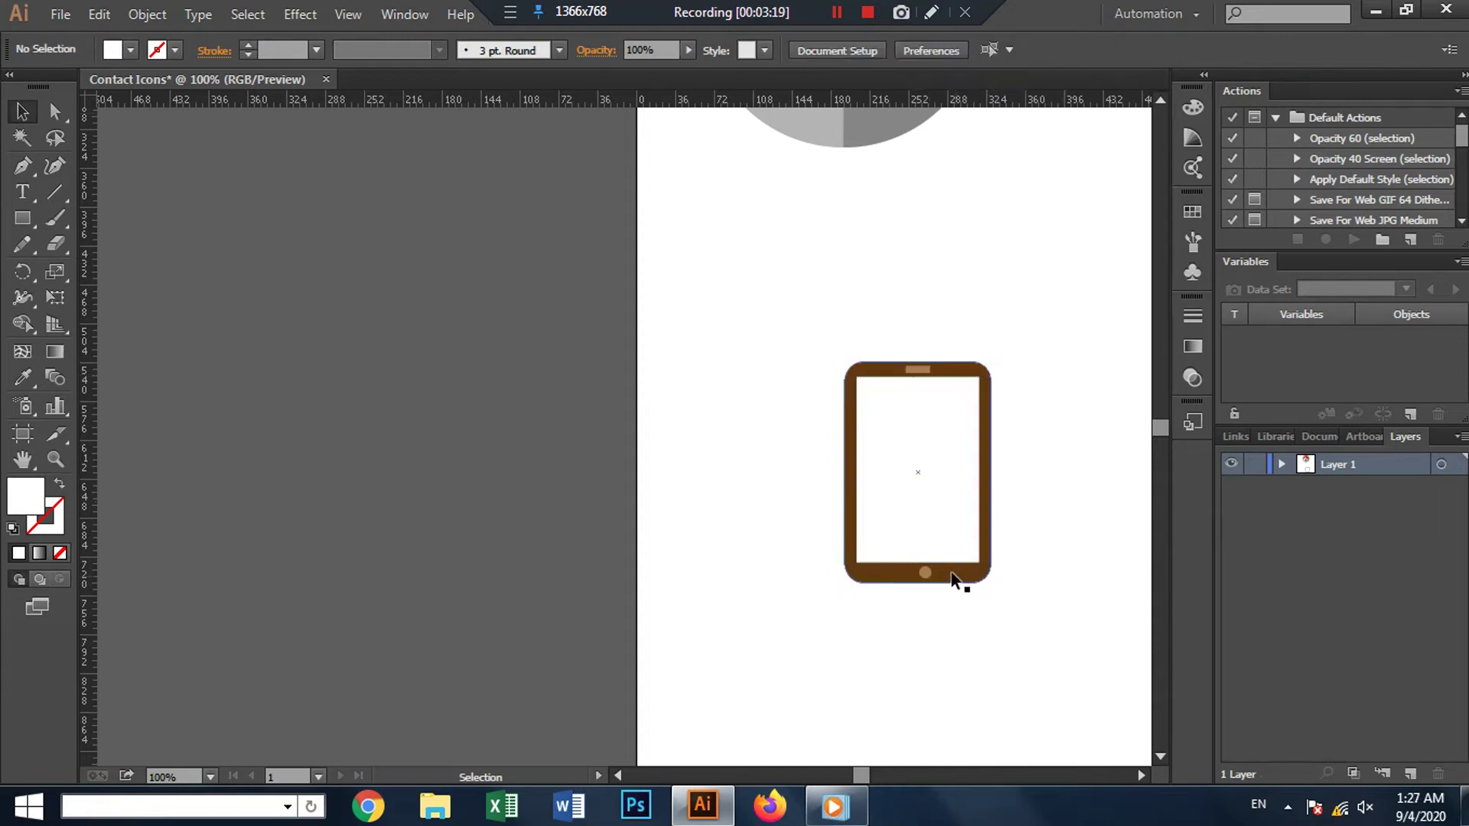
click(938, 579)
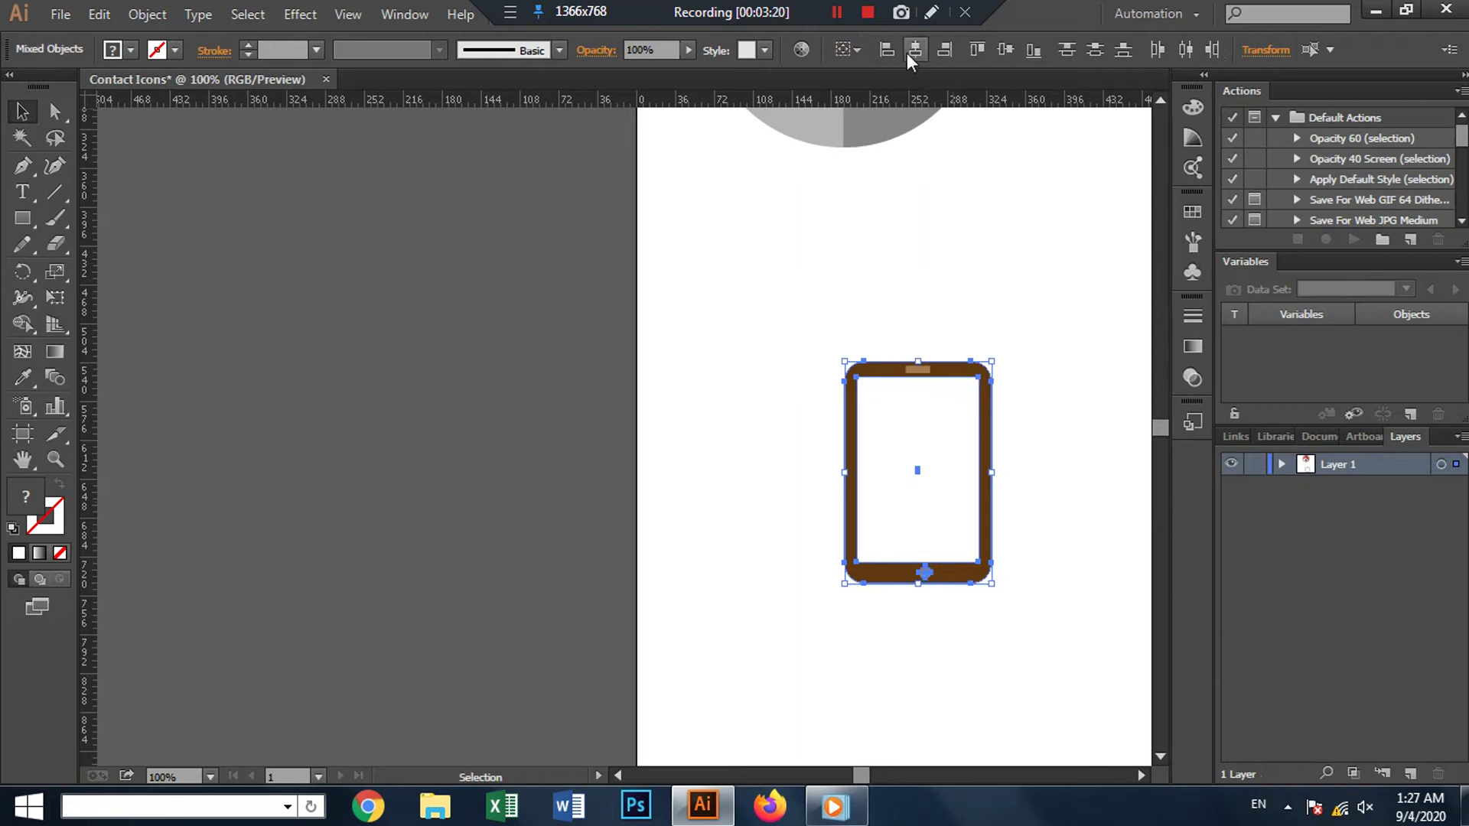
click(914, 50)
click(1016, 205)
Step: Marquee-select every tablet part and group them into one object
drag(780, 311, 1049, 612)
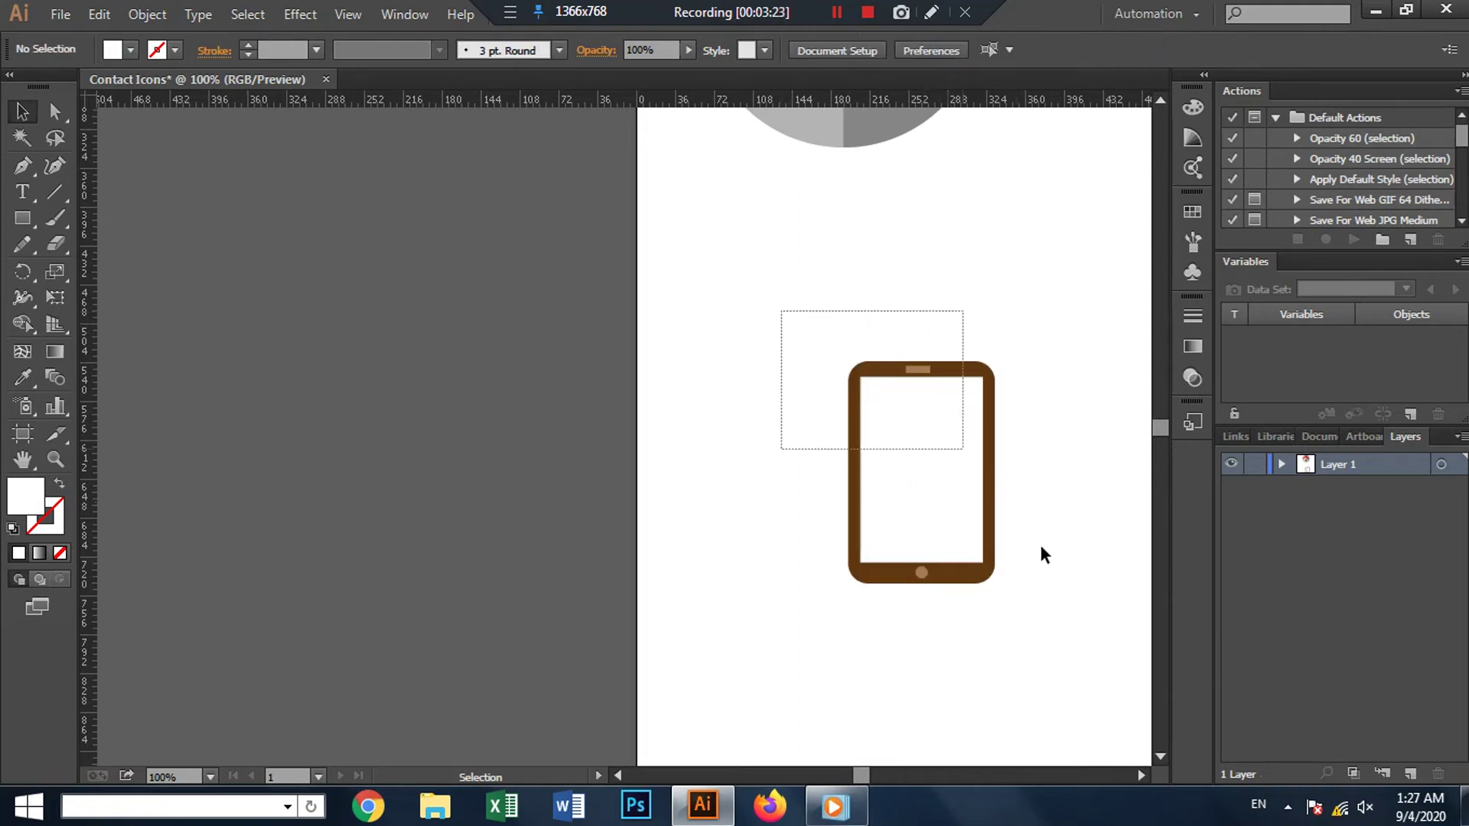
click(1049, 607)
right_click(938, 484)
drag(821, 283, 1075, 653)
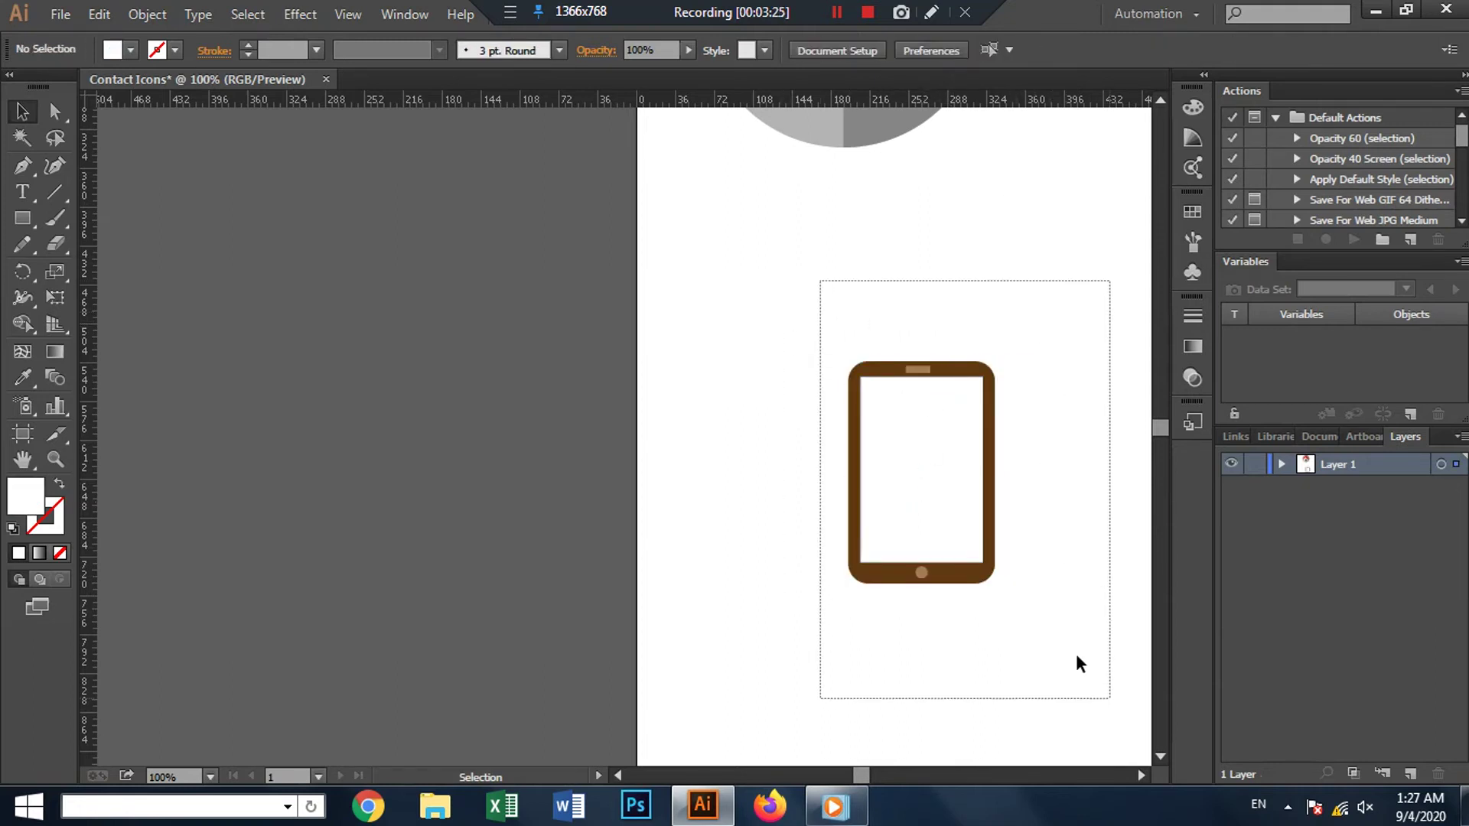
right_click(970, 494)
click(983, 604)
click(1040, 482)
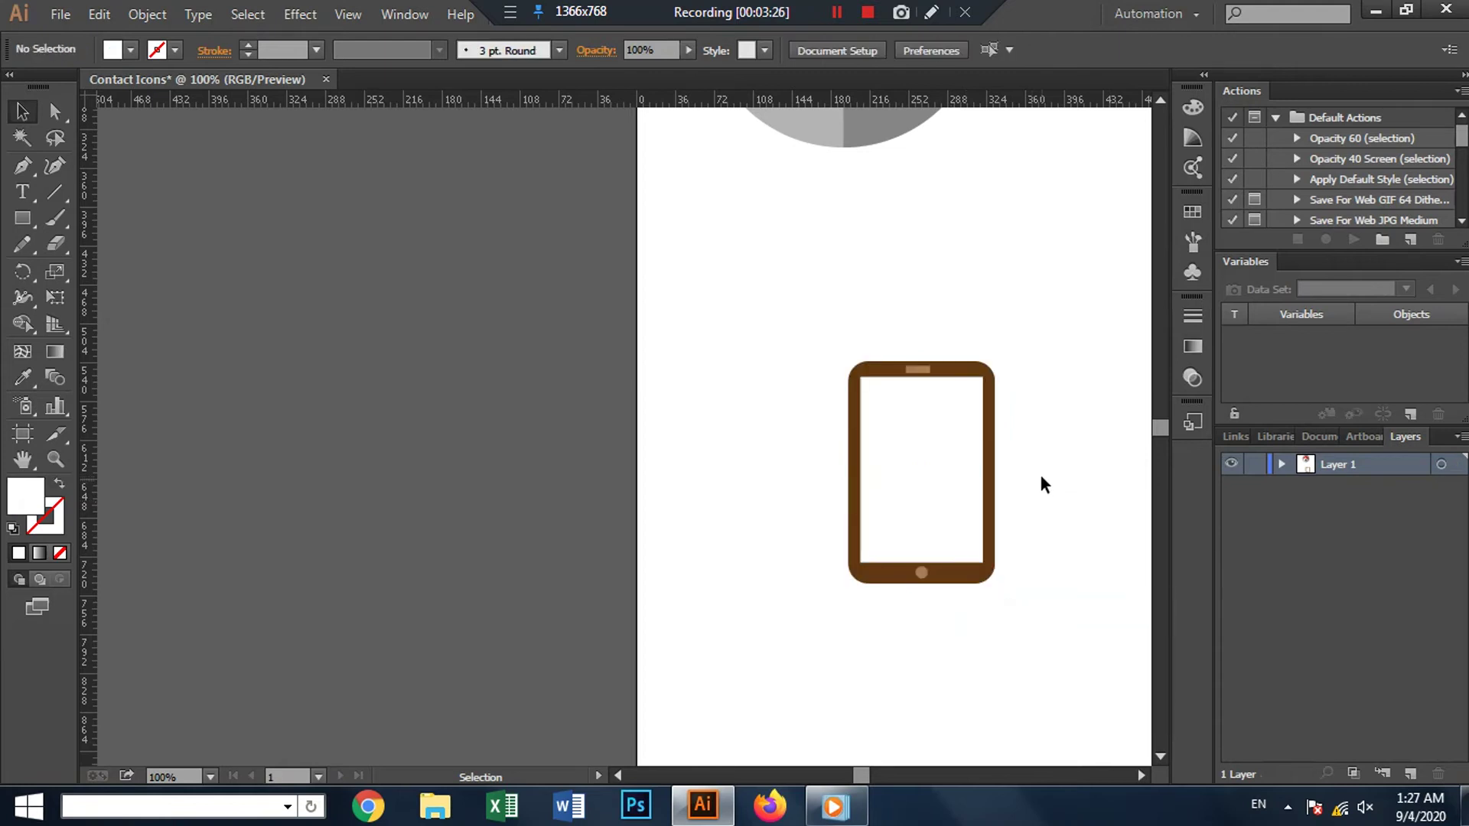
Step: Briefly try Shape Builder on the tablet group, then pan and zoom to the house icon at 200%
click(932, 378)
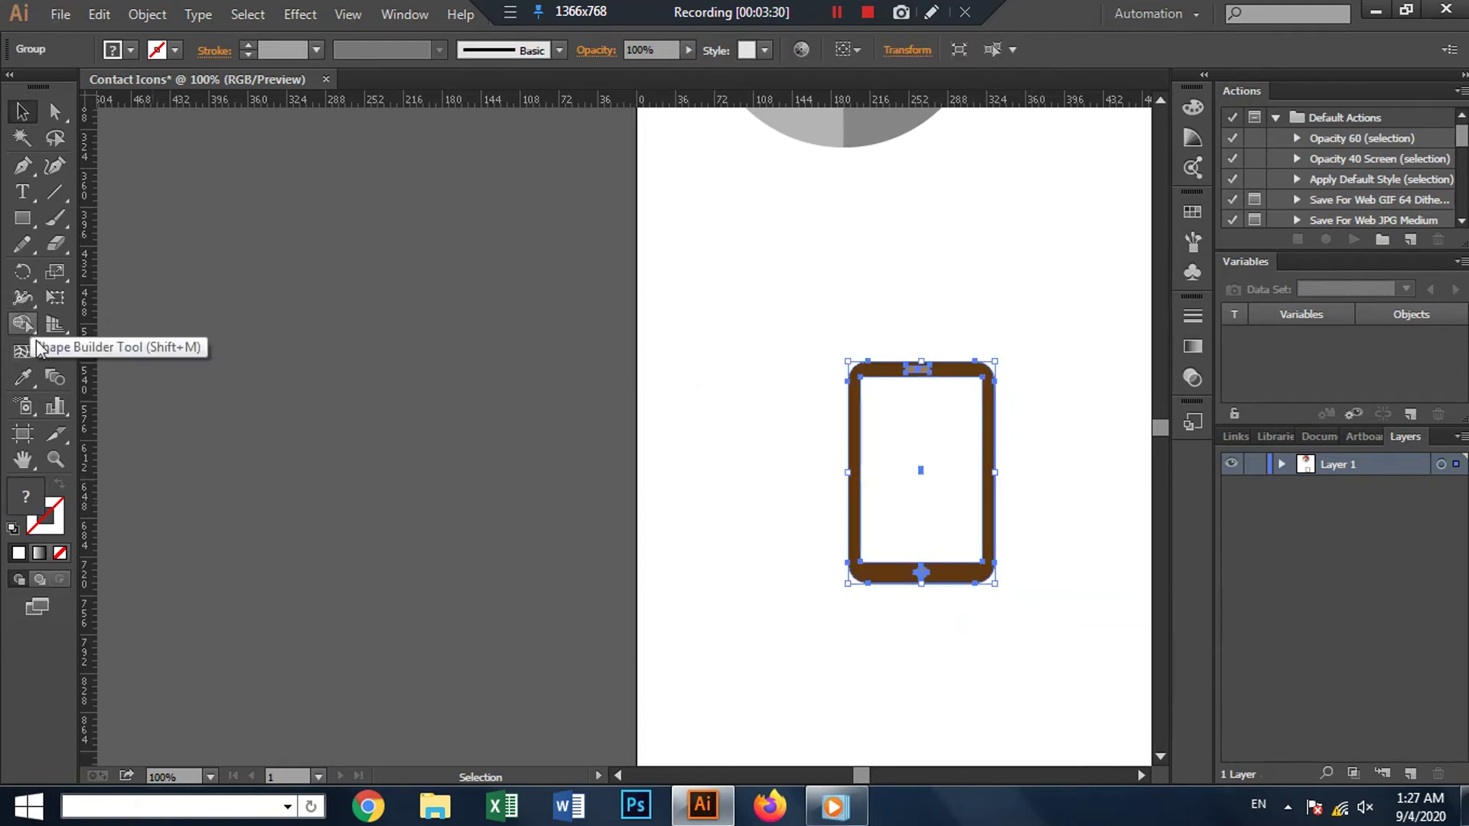
click(23, 324)
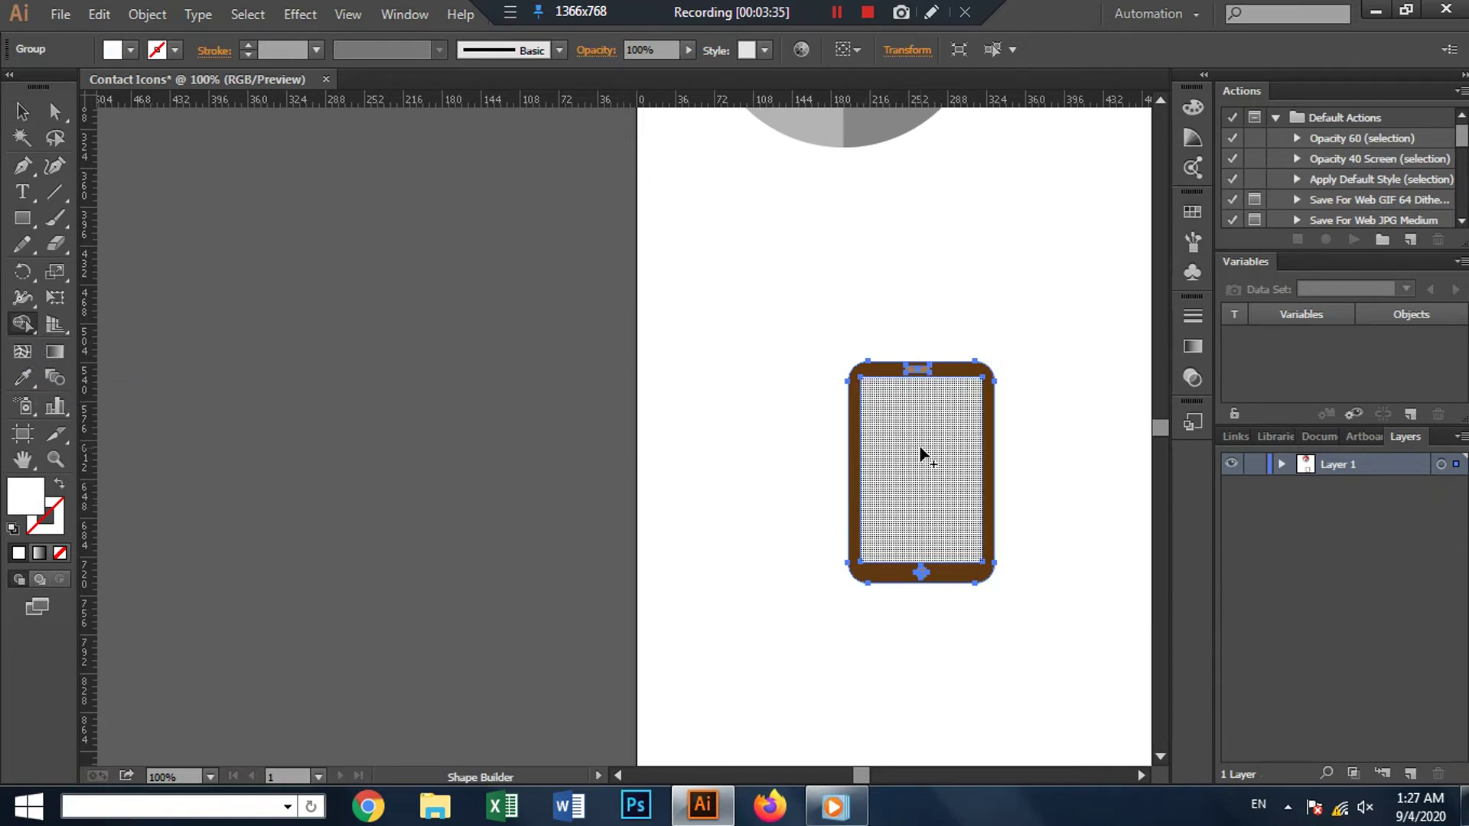
click(25, 113)
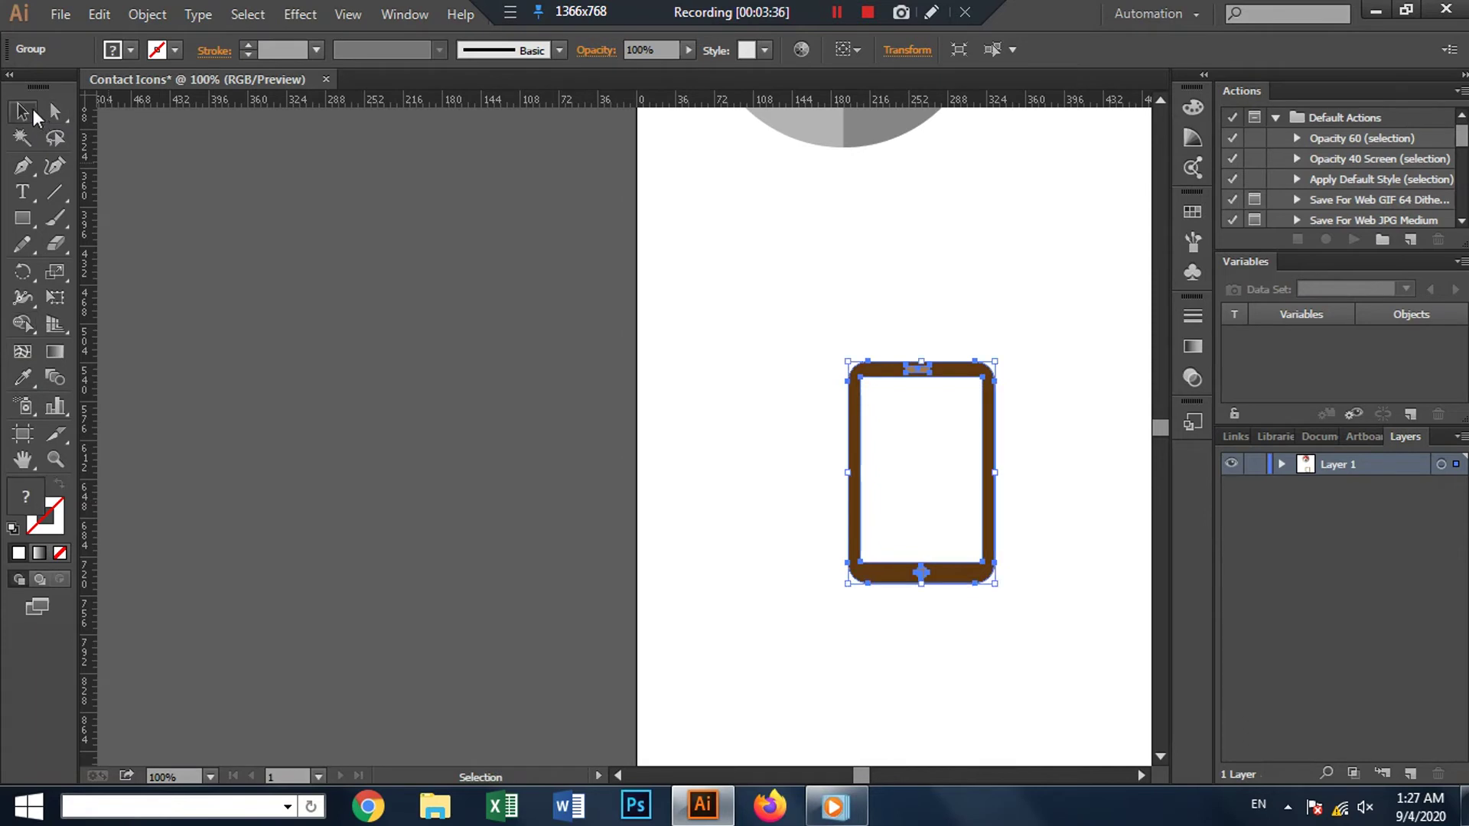
scroll(870, 226, down, 2)
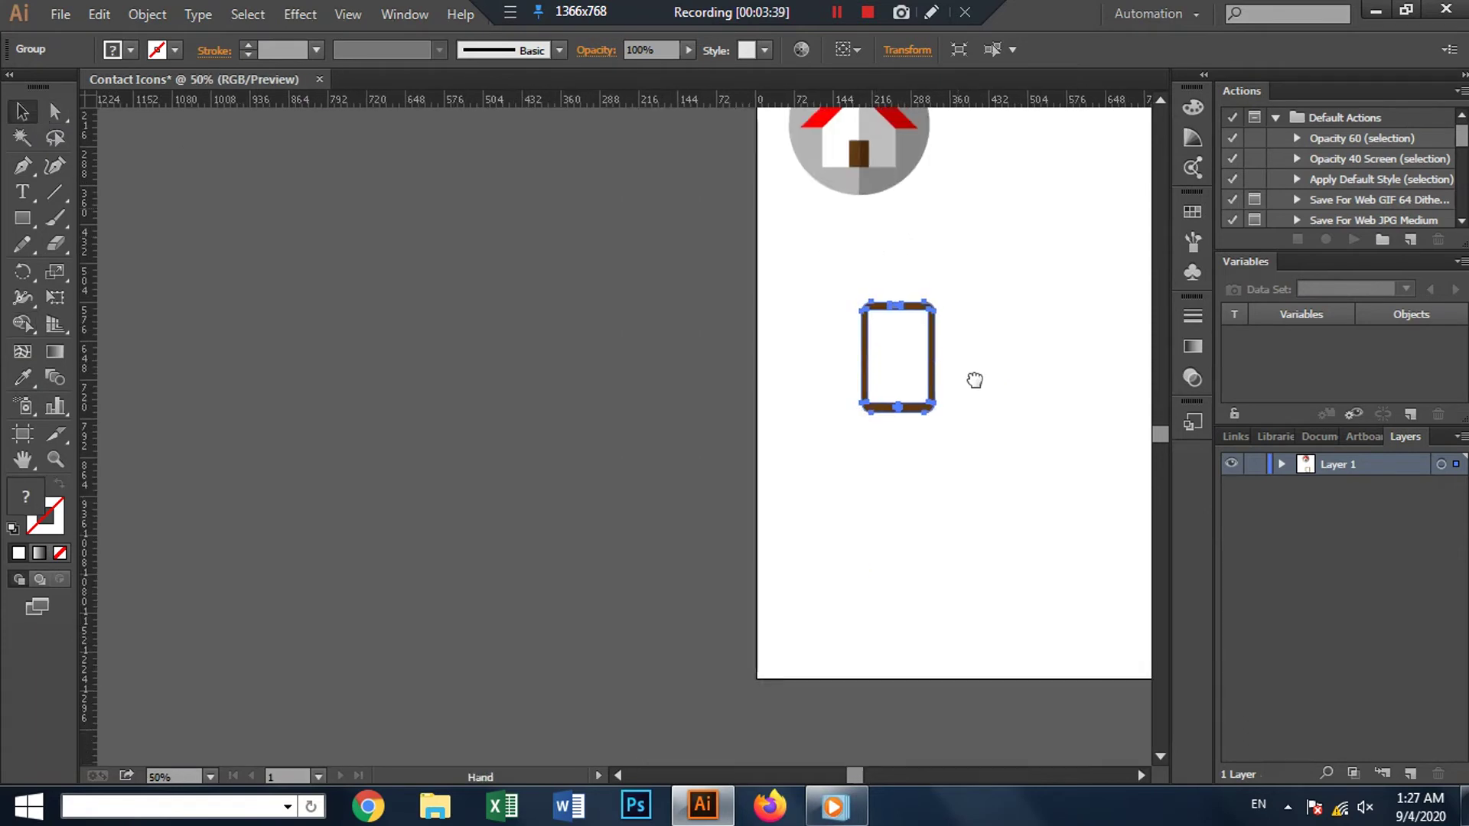
drag(950, 288, 976, 387)
scroll(971, 387, up, 4)
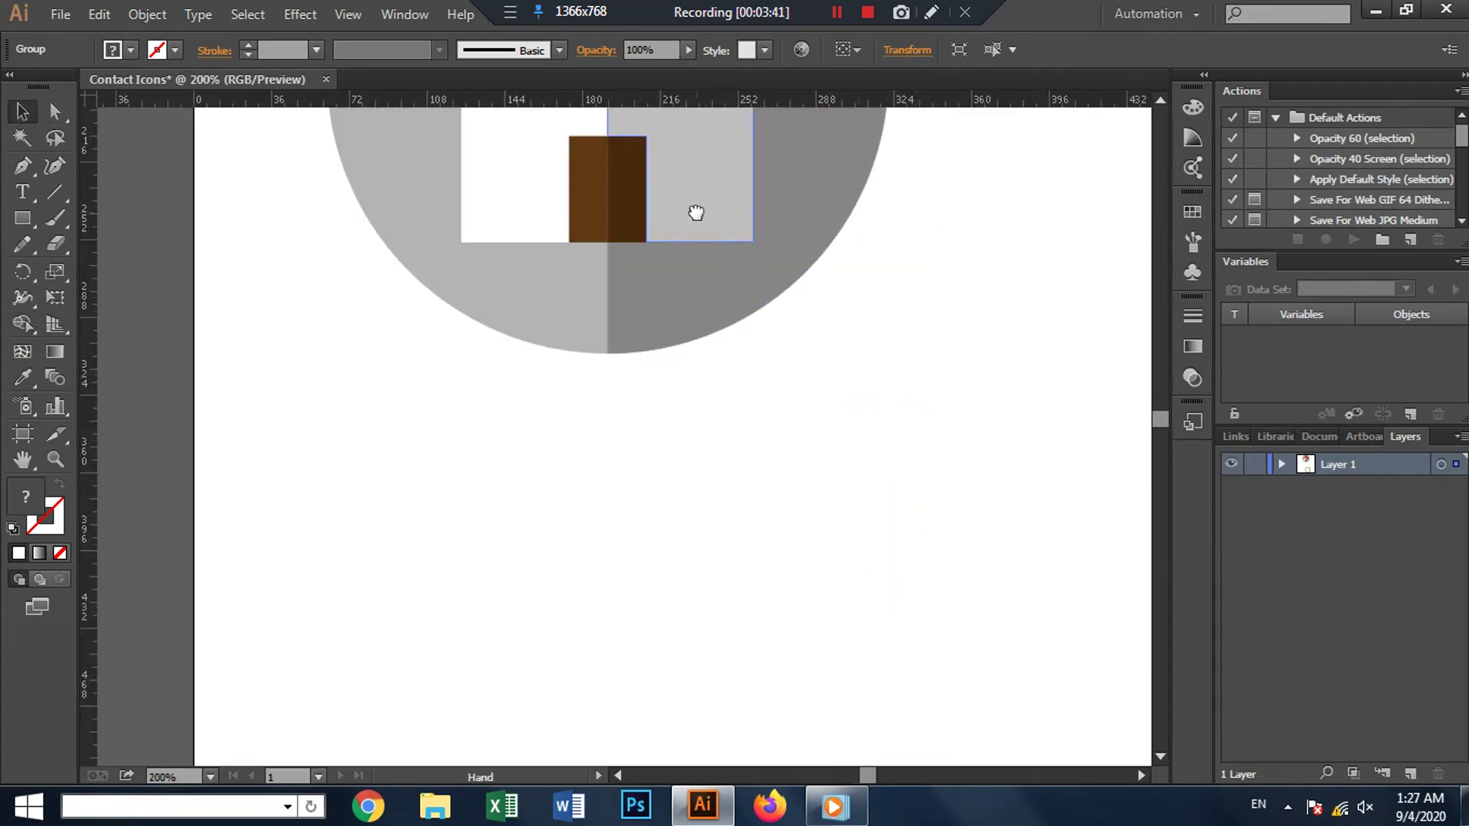
Step: Draw a white circle from the house centre, redrawing it smaller after undoing the oversized one
drag(693, 213, 765, 560)
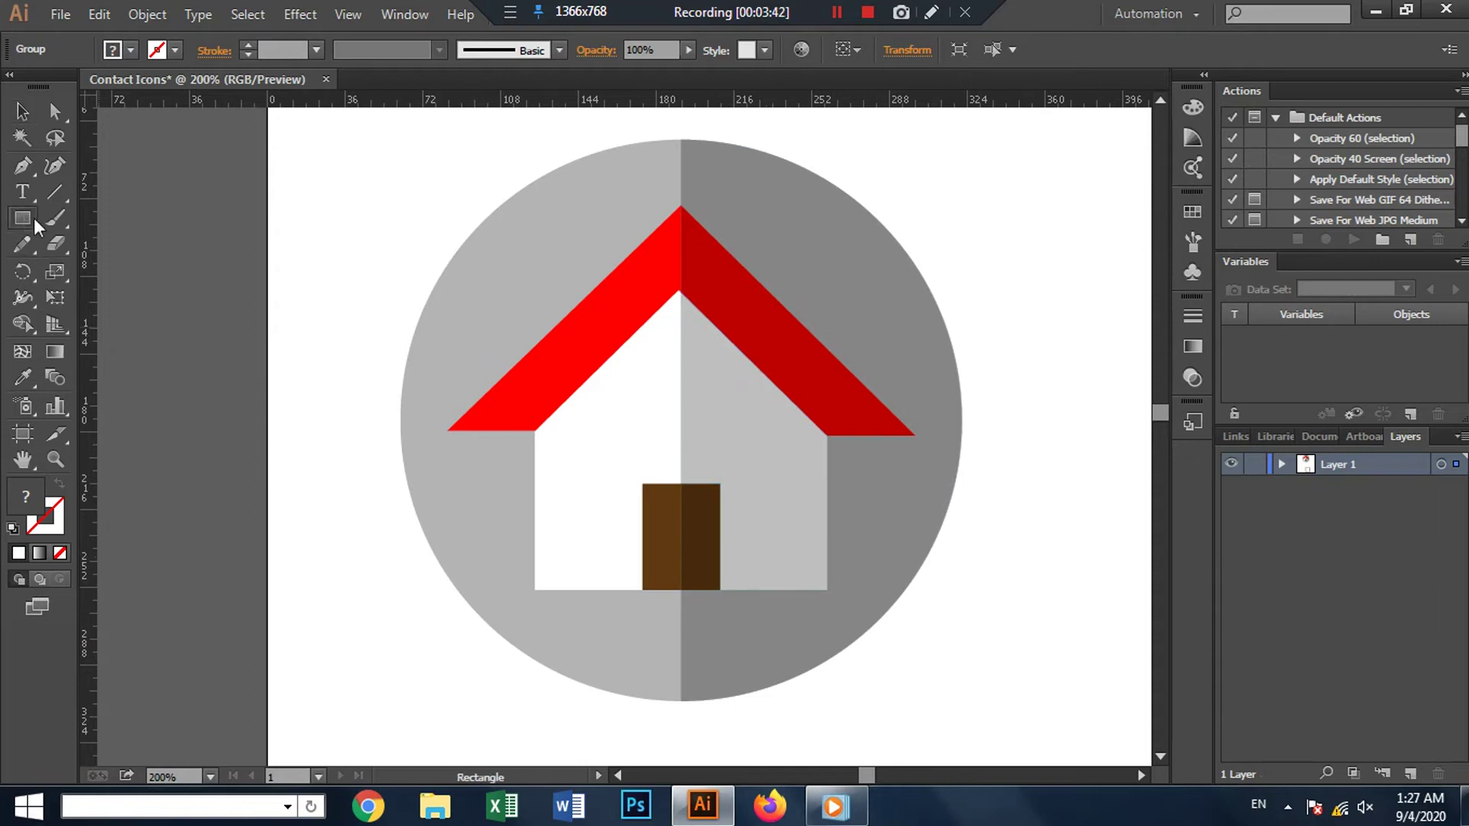
drag(34, 221, 103, 271)
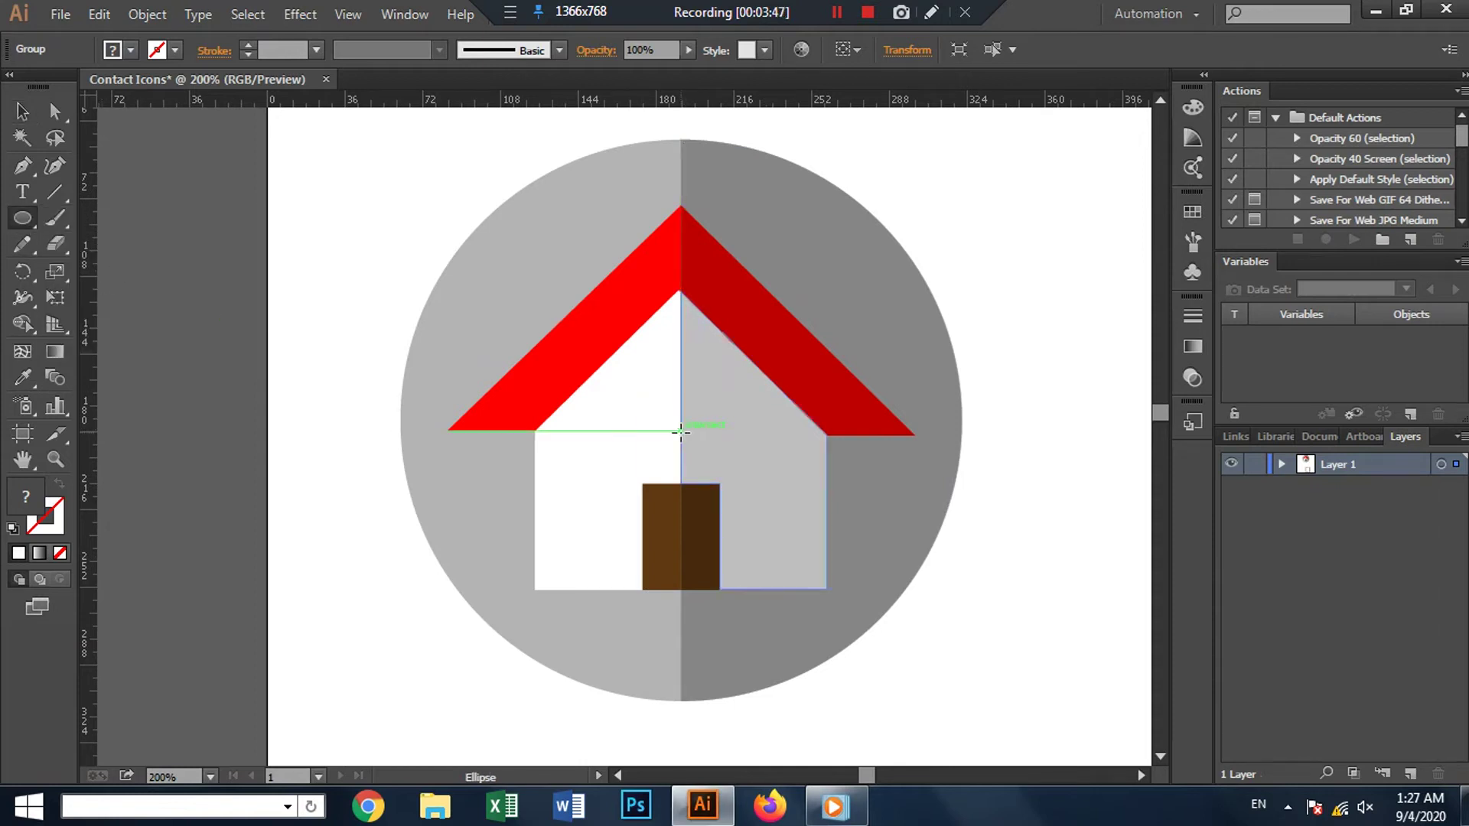
mouse_move(681, 430)
mouse_down()
mouse_move(891, 728)
mouse_move(867, 701)
mouse_move(873, 714)
mouse_up()
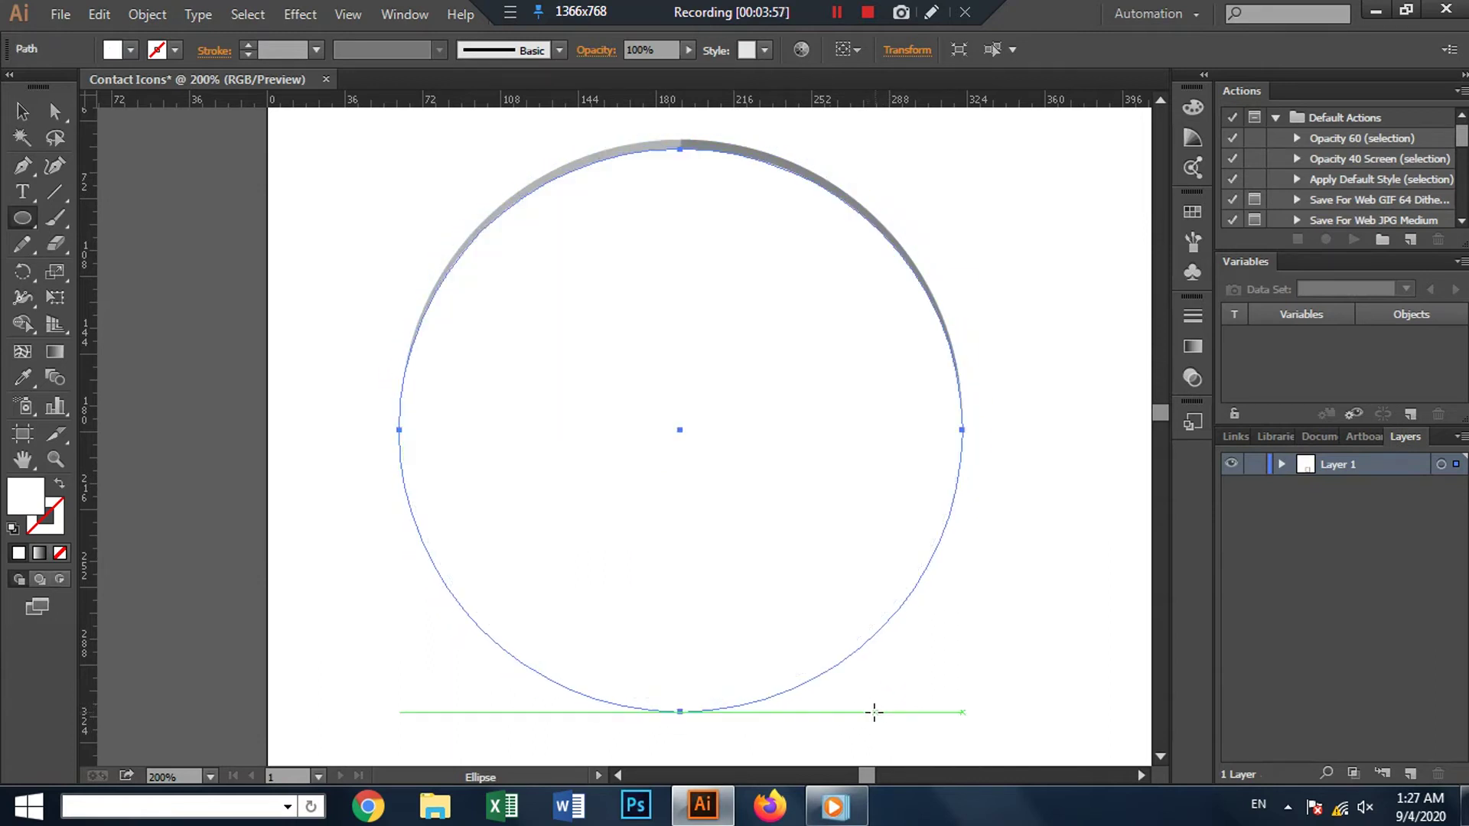
key(ctrl+z)
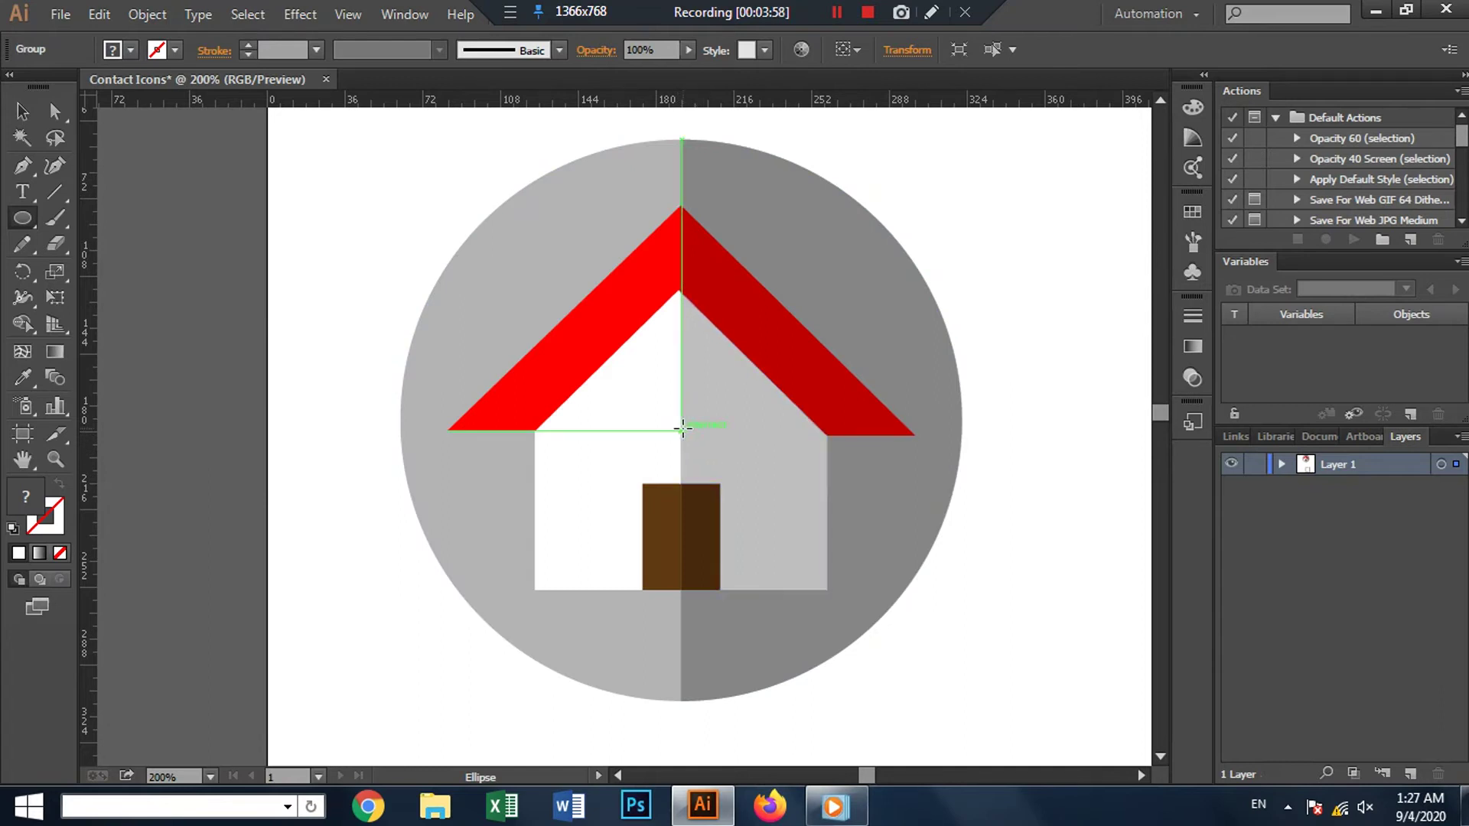
mouse_move(683, 429)
mouse_down()
mouse_move(822, 713)
mouse_move(803, 696)
mouse_up()
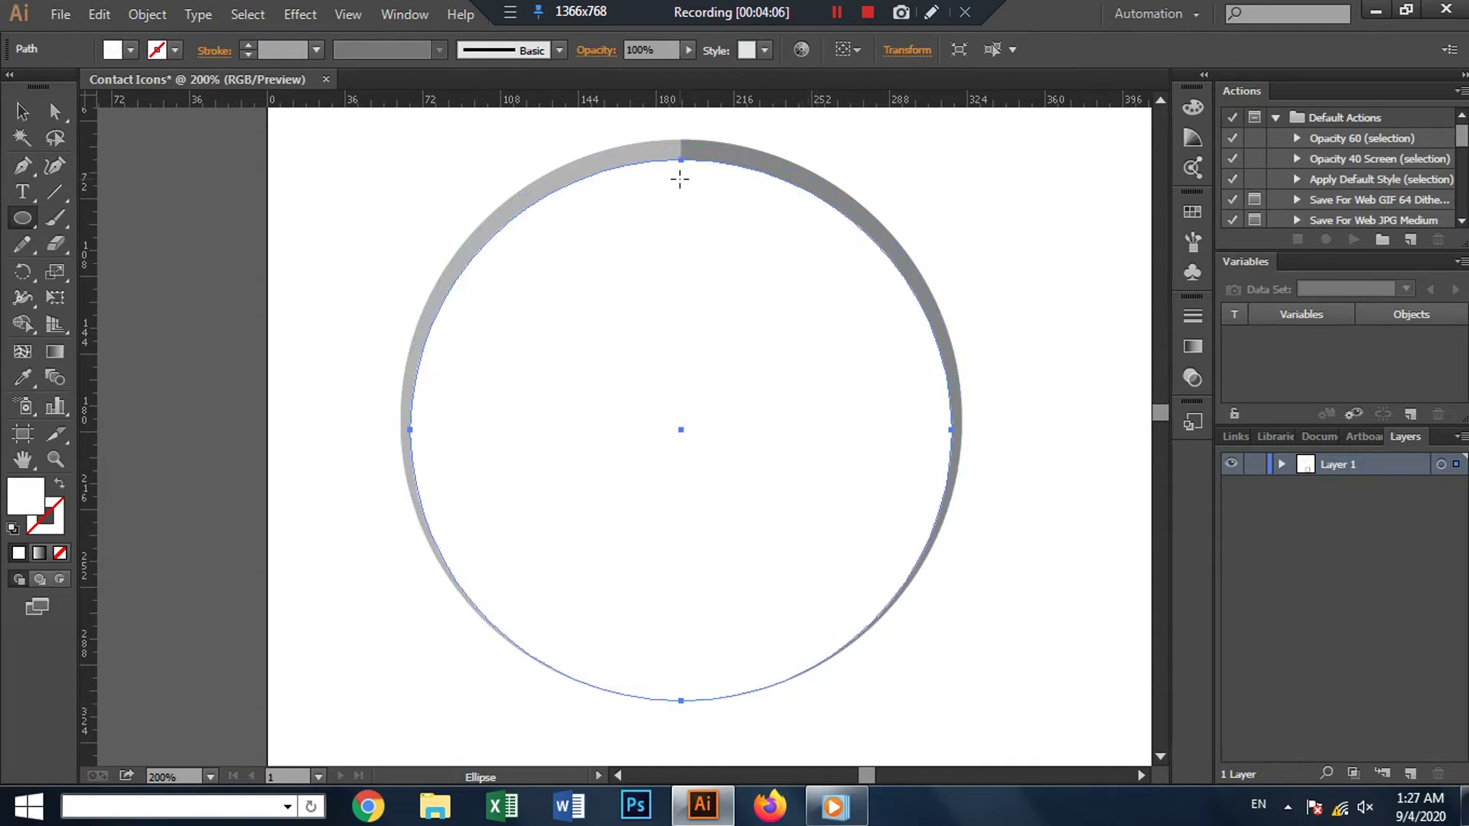
click(23, 114)
Step: Adjust the circle's edges and move it down and right over the house
drag(678, 161, 683, 140)
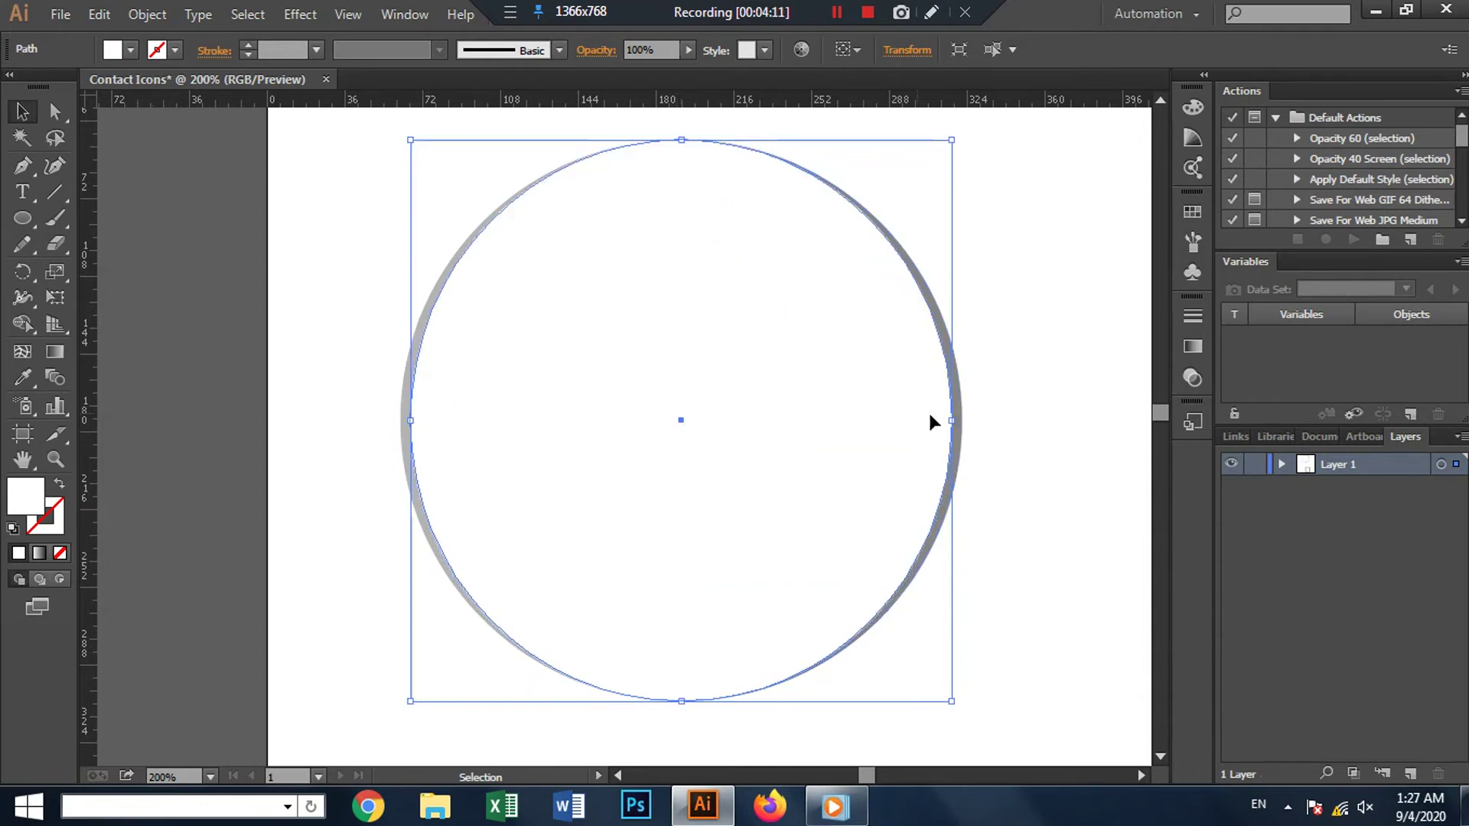
drag(951, 426, 955, 427)
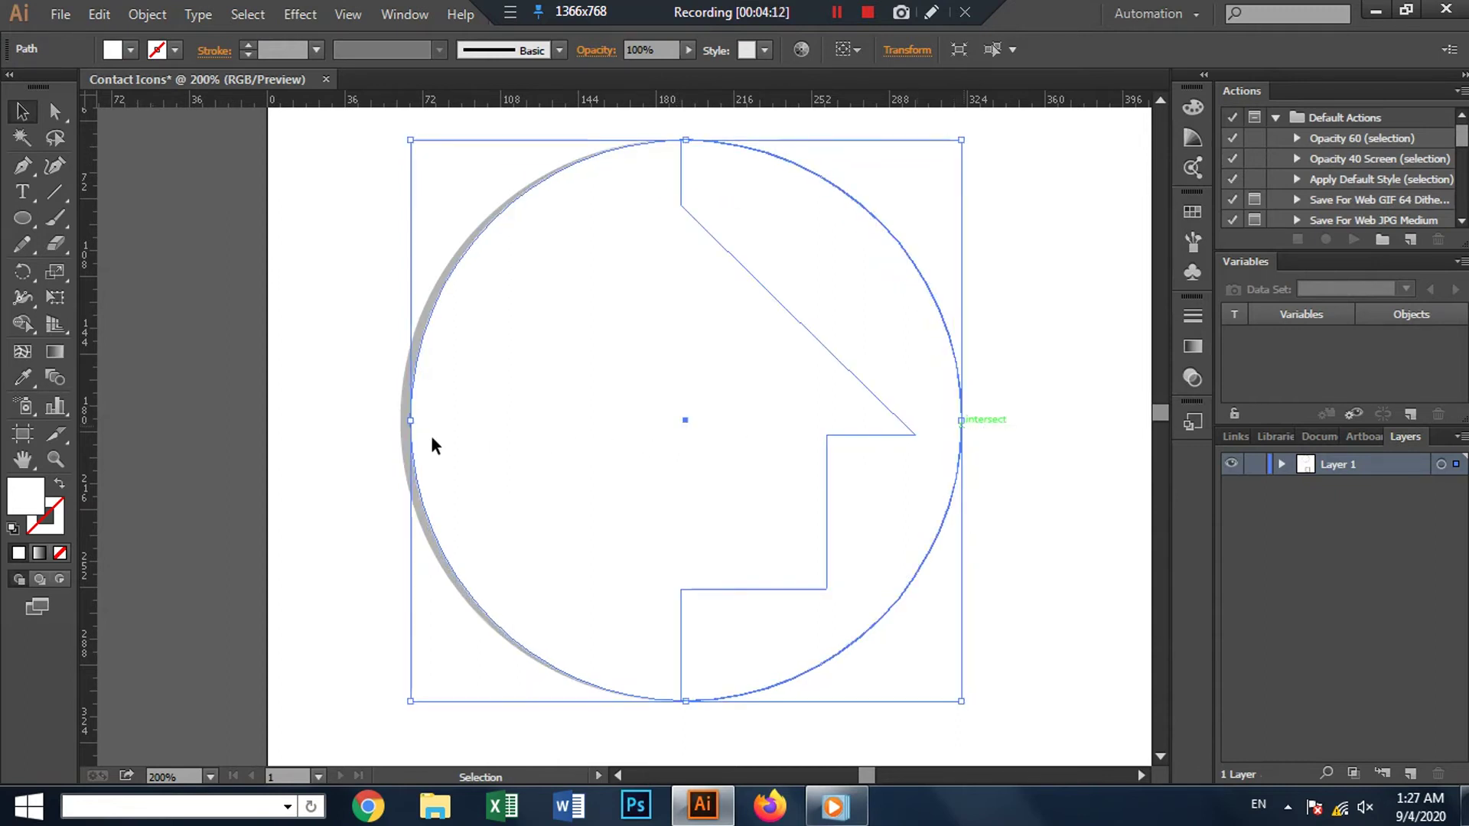
drag(410, 418, 400, 420)
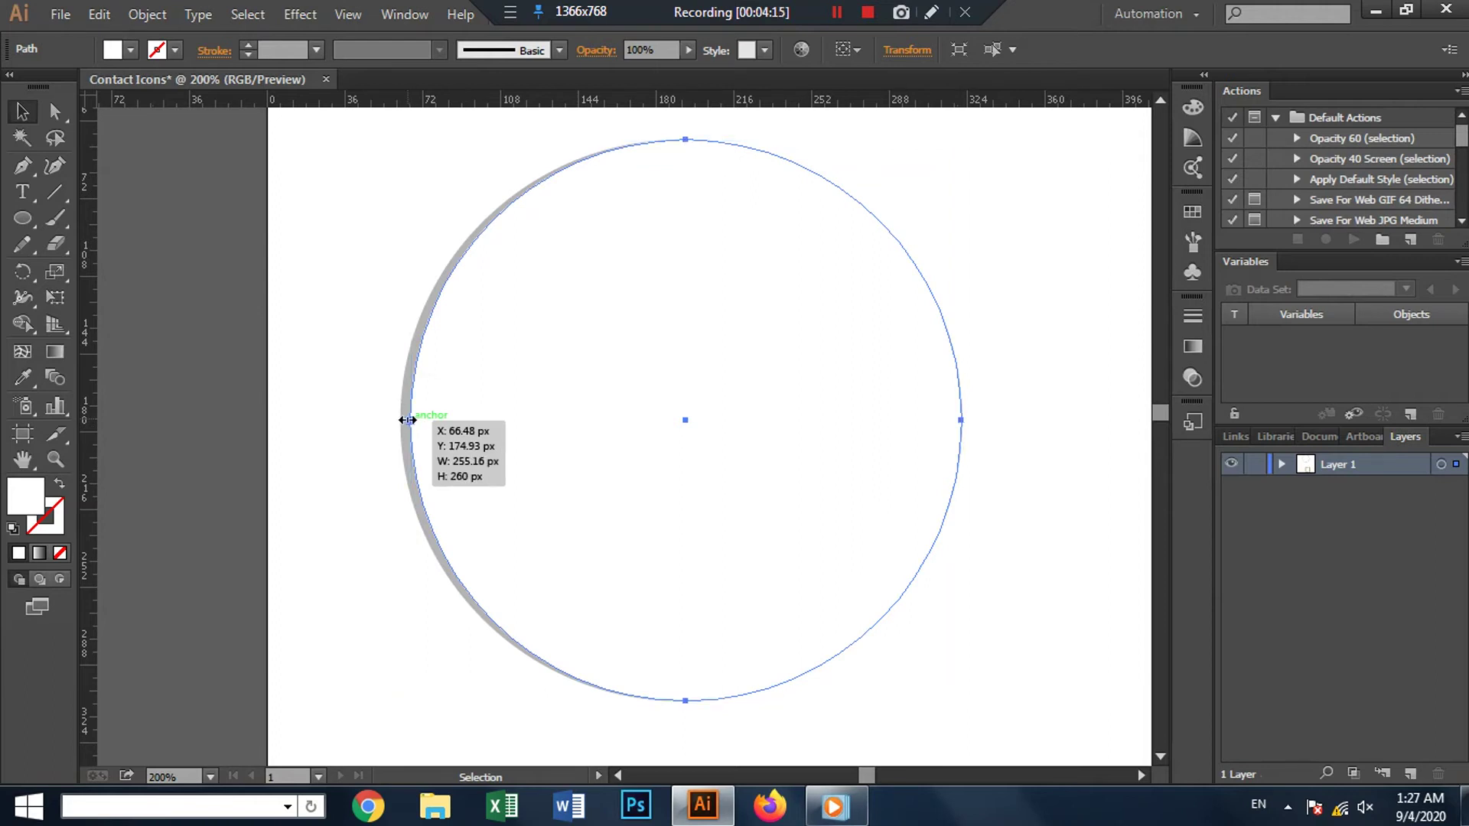
click(1046, 426)
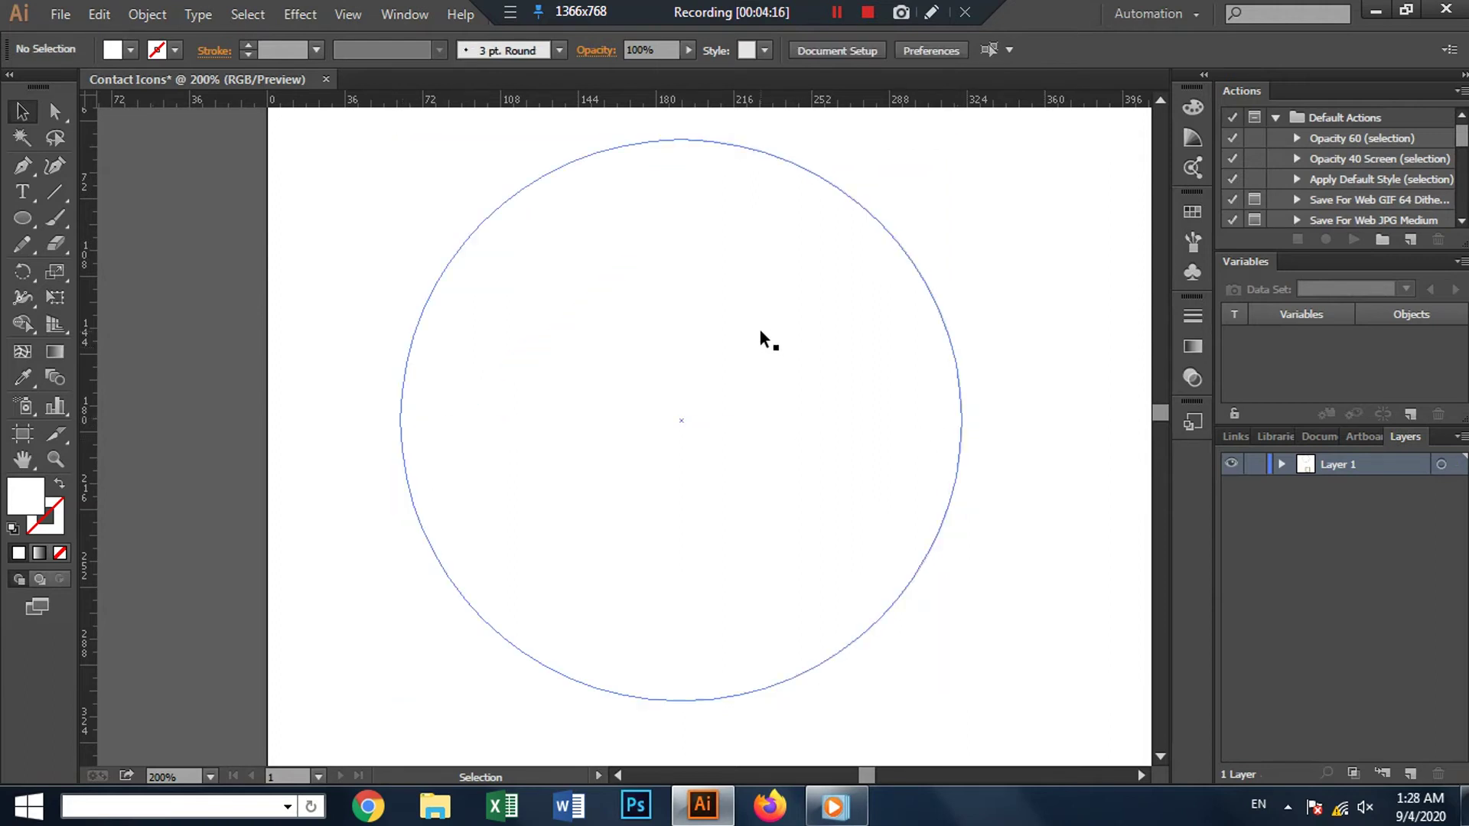
drag(759, 326, 931, 488)
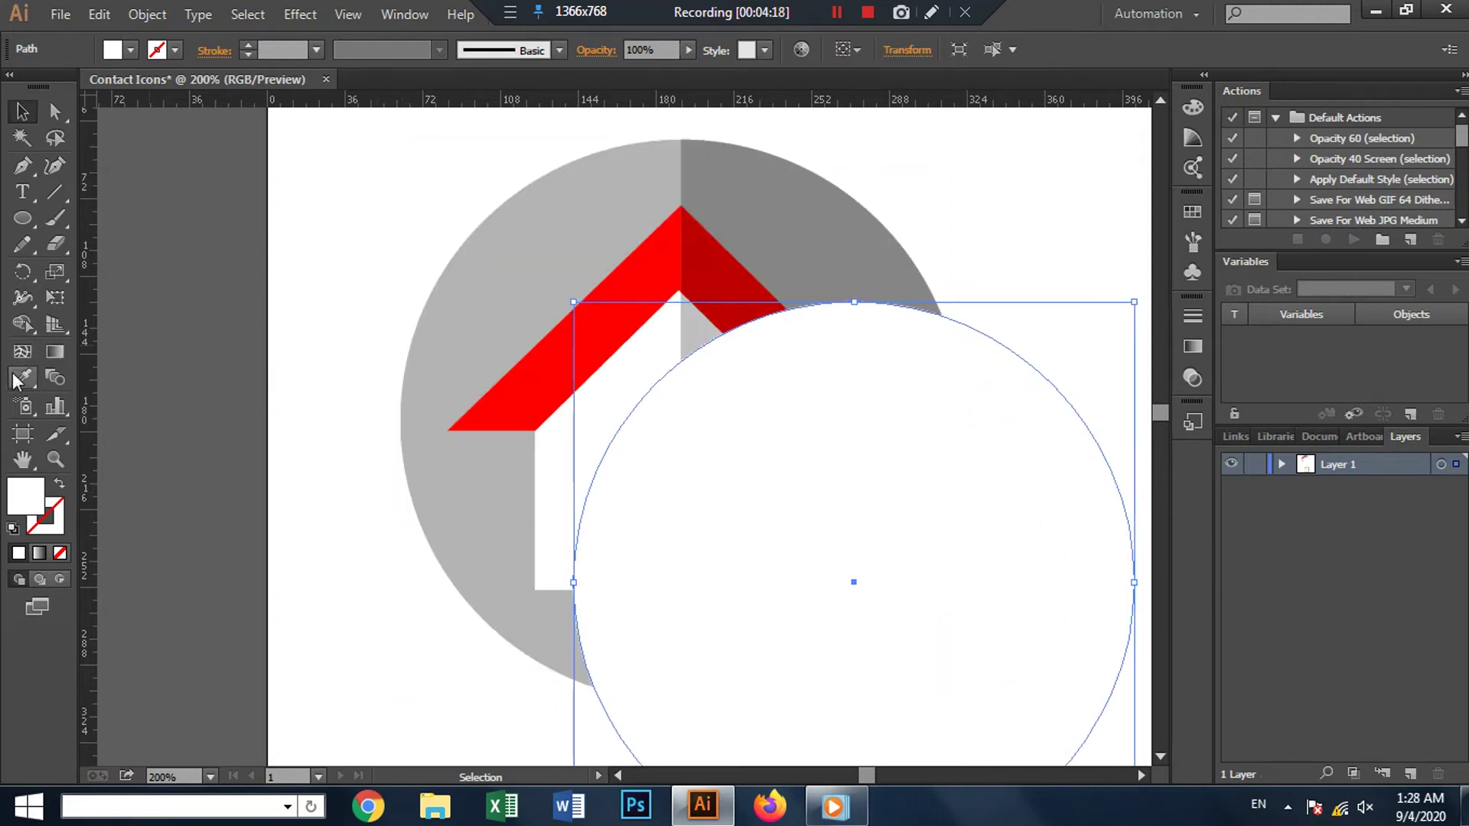
Step: Fill the circle with the background circle's light grey using the Eyedropper
click(23, 377)
click(459, 302)
click(23, 113)
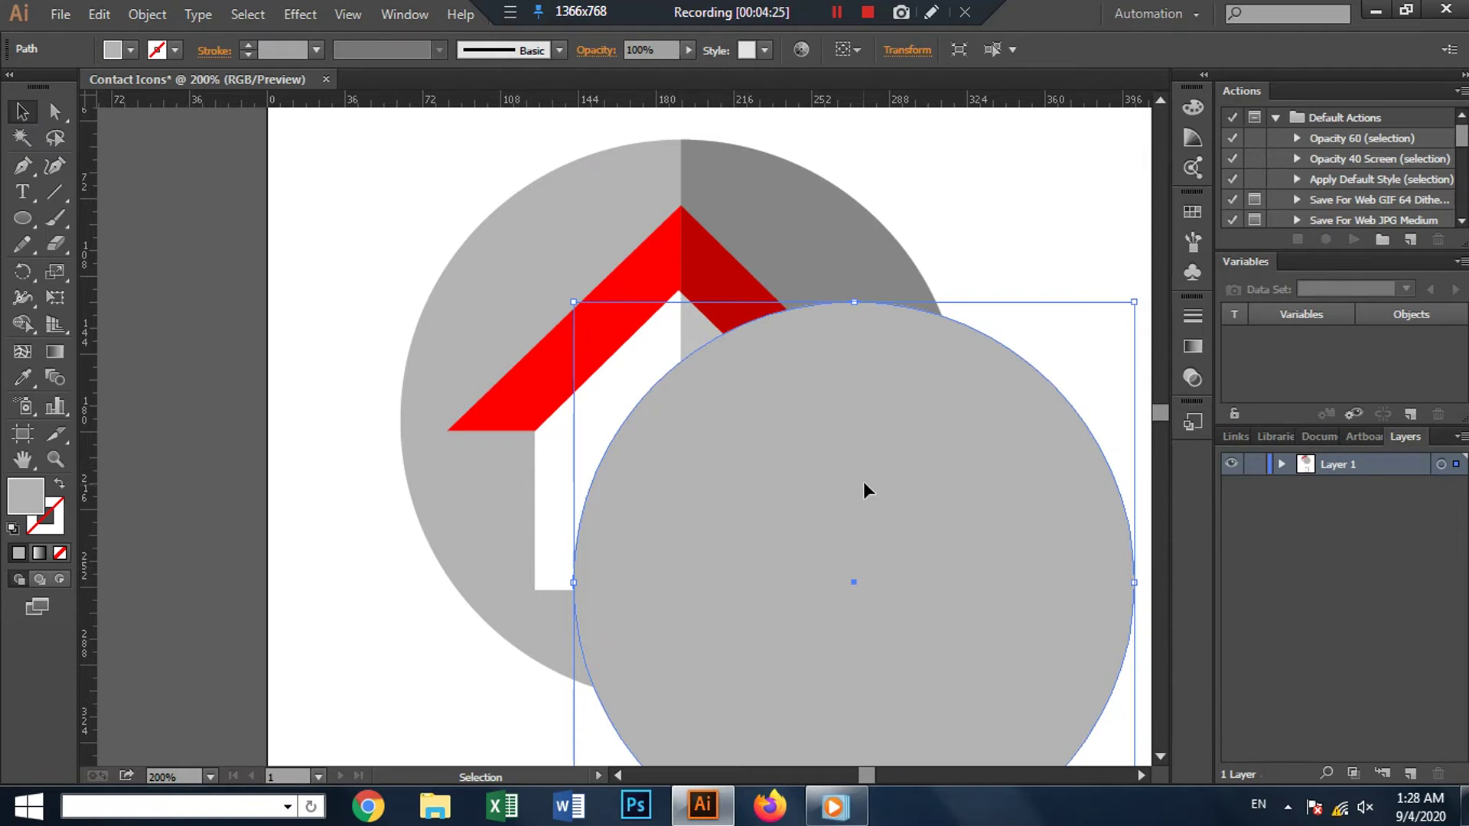
Step: Zoom out and pull the front grey circle off the house icon
key(ctrl+minus)
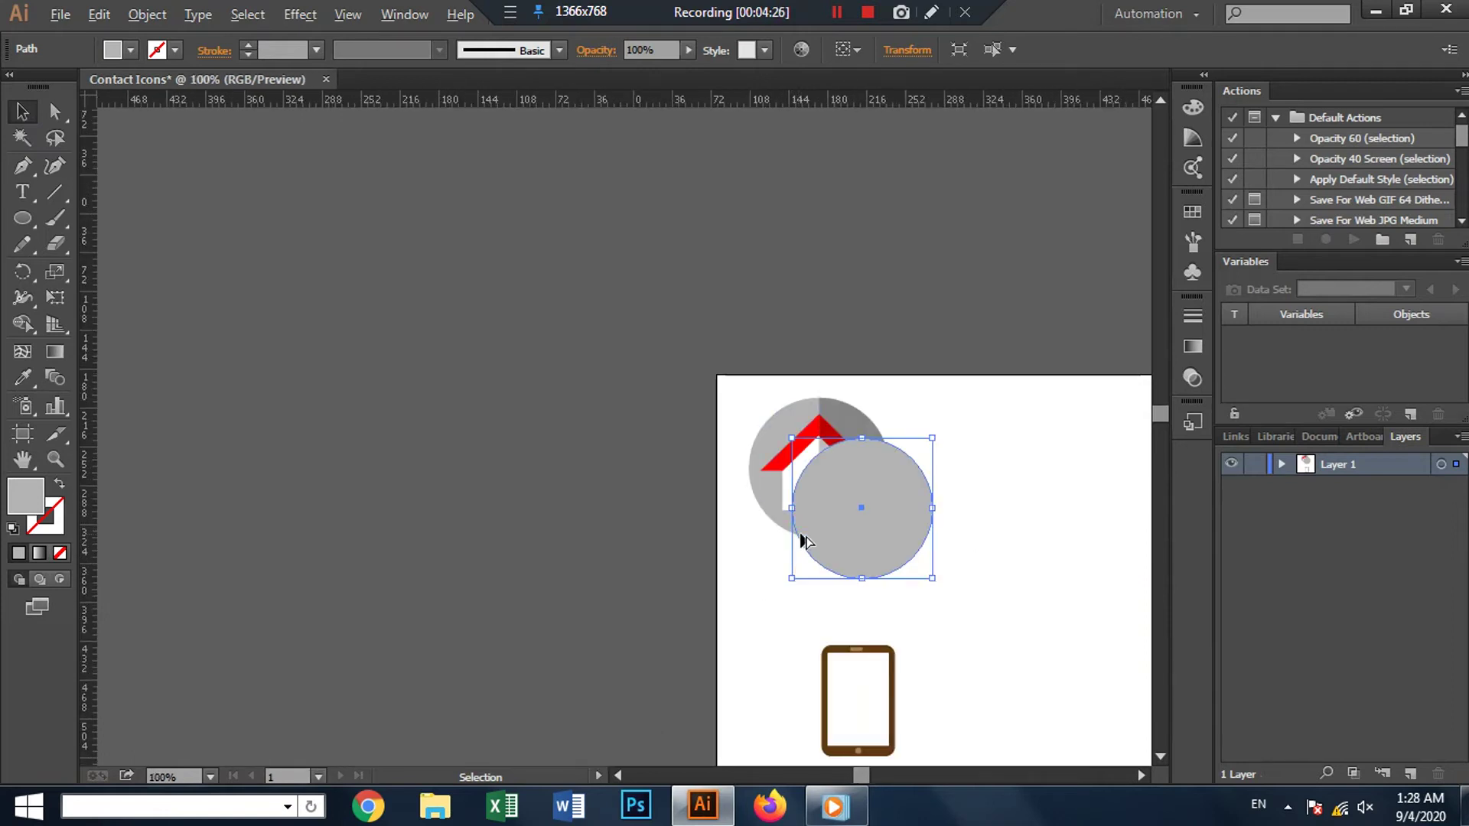
alt+scroll(804, 541, up, 2)
drag(970, 695, 787, 494)
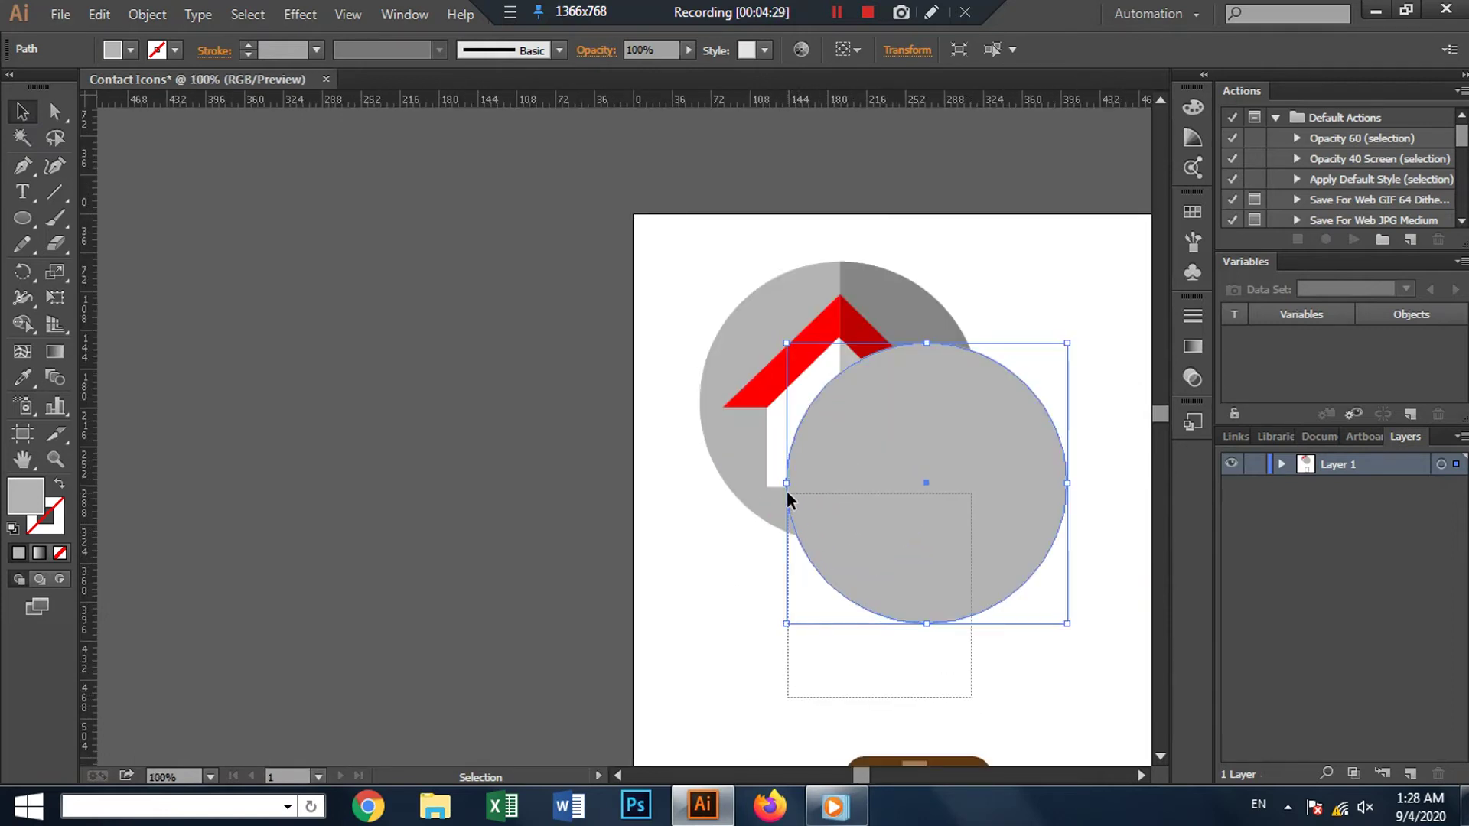
click(775, 561)
drag(956, 497, 1043, 621)
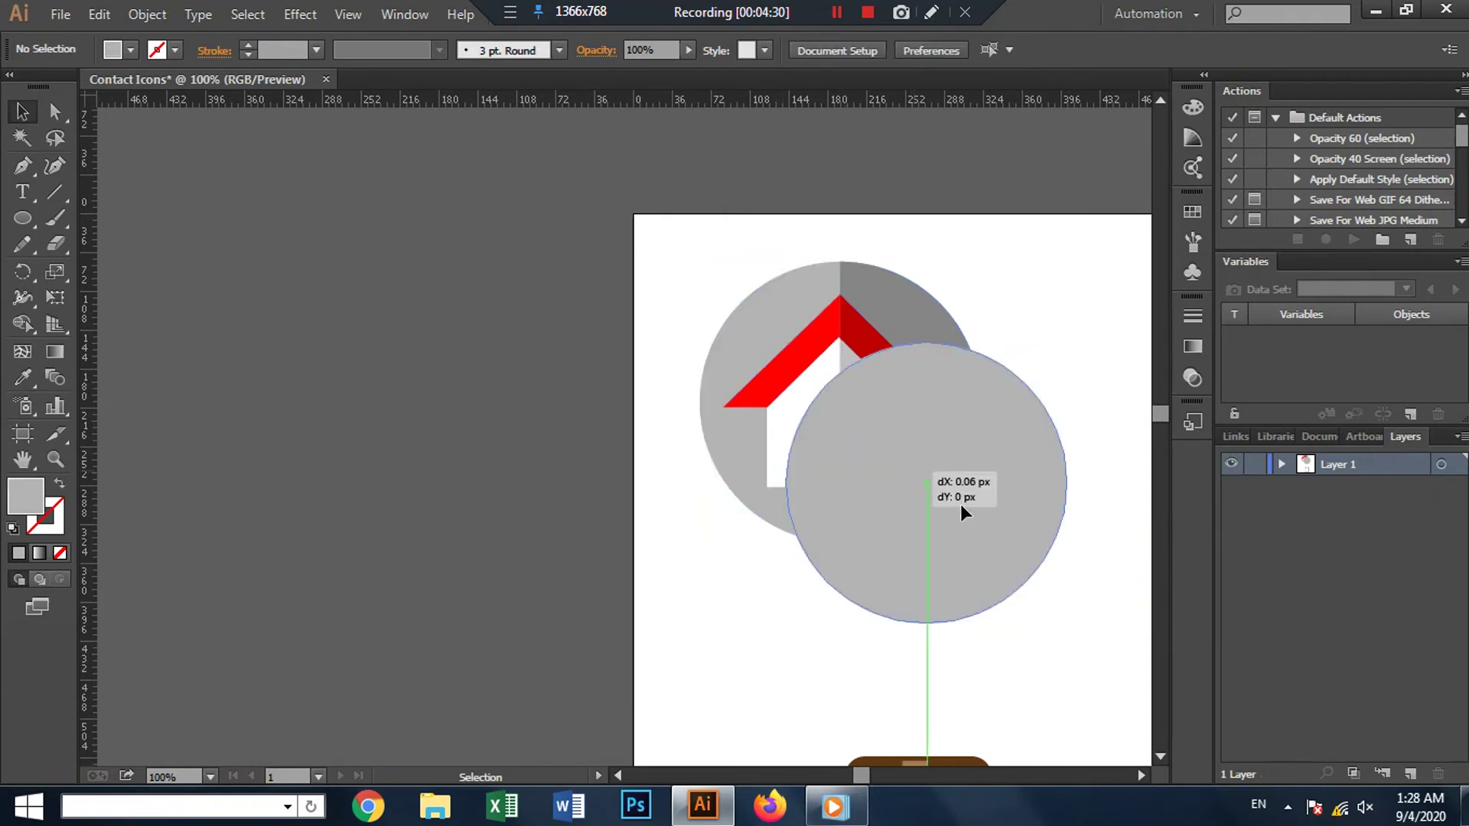
Step: Move the grey circle down onto the phone icon and send it to the back
drag(669, 447, 380, 79)
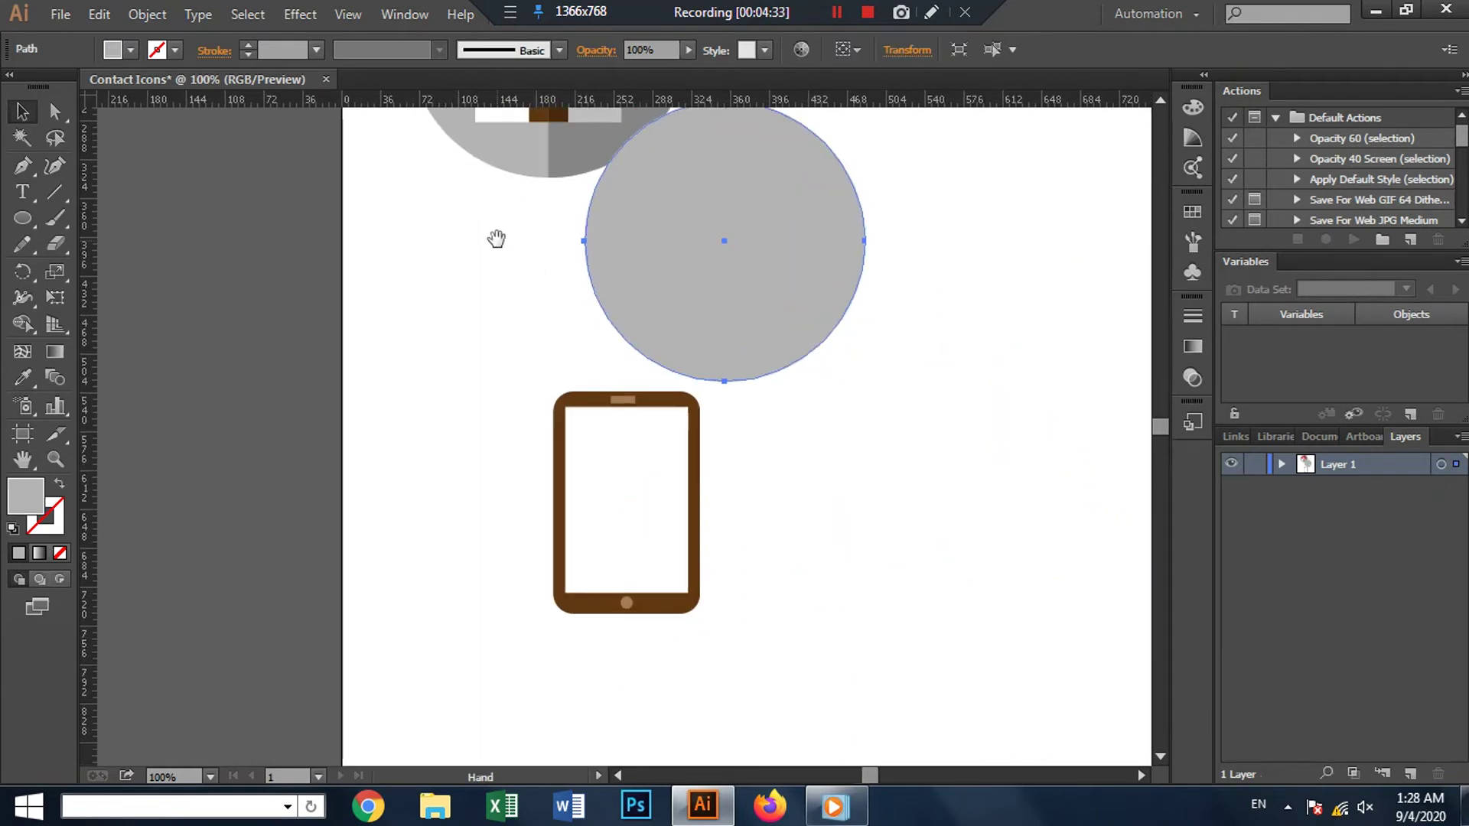
drag(747, 235, 654, 493)
click(898, 424)
right_click(702, 450)
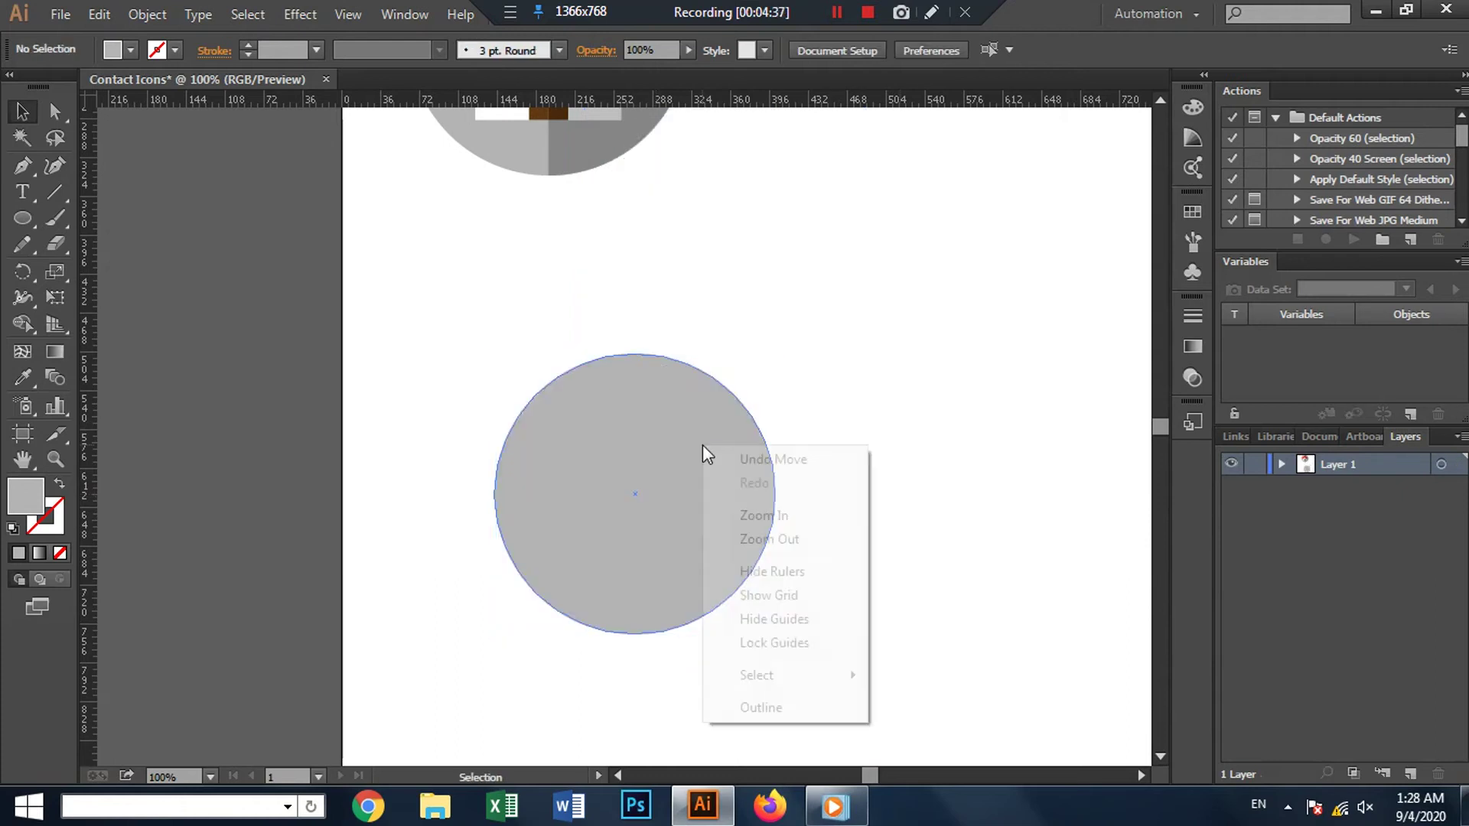
click(650, 468)
right_click(656, 463)
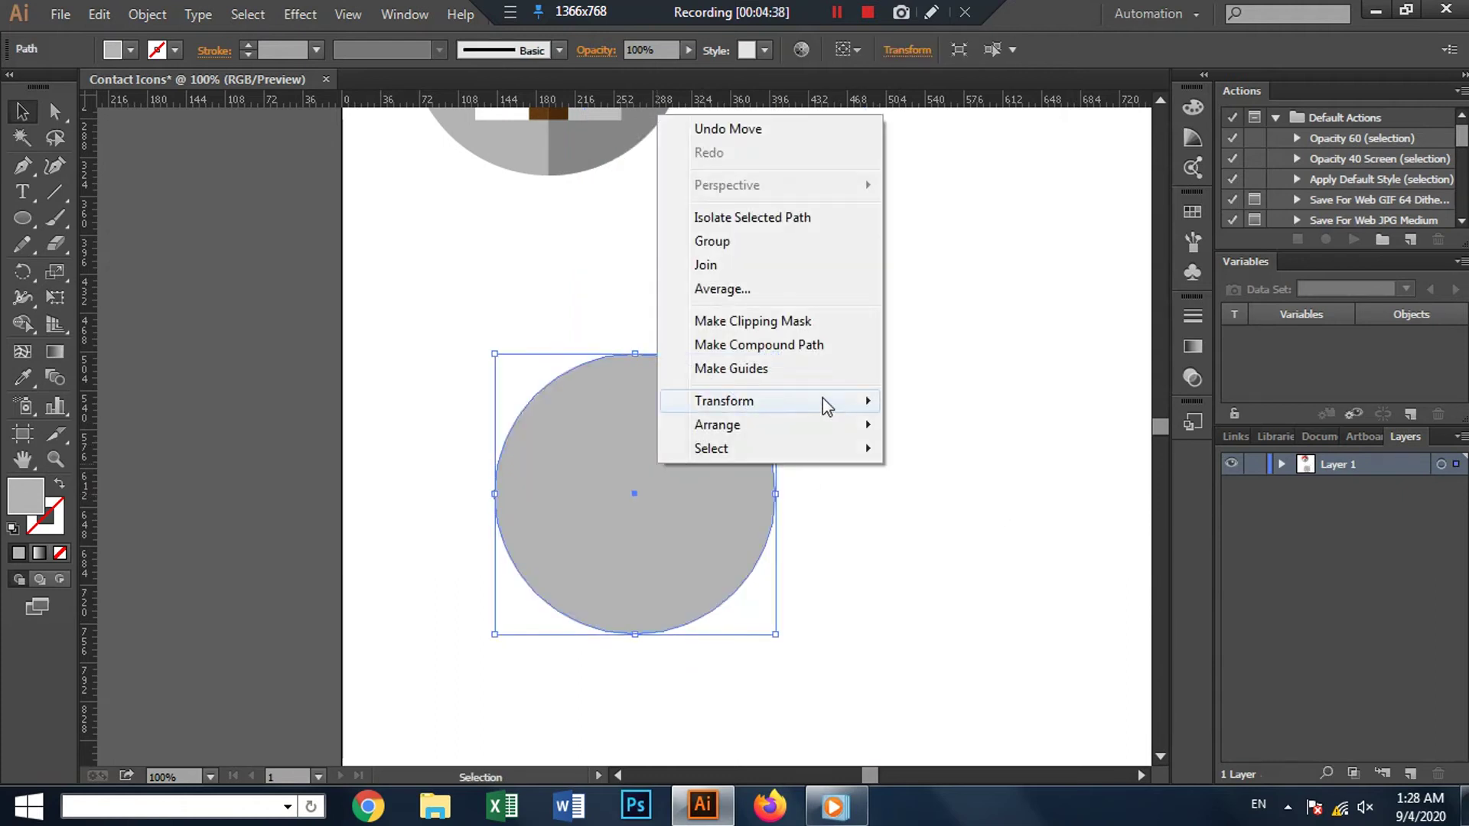
mouse_move(718, 425)
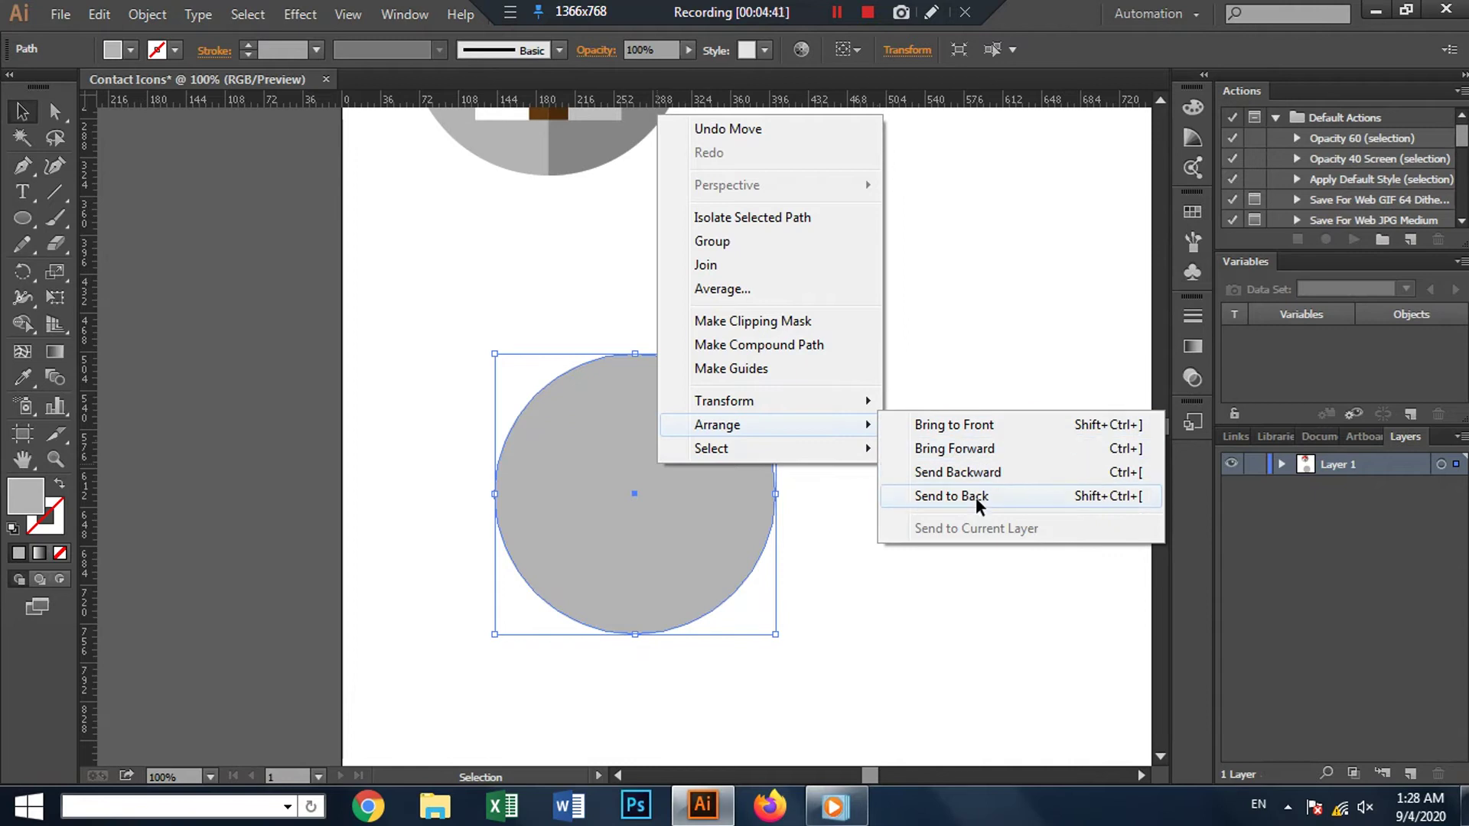
click(971, 496)
click(658, 426)
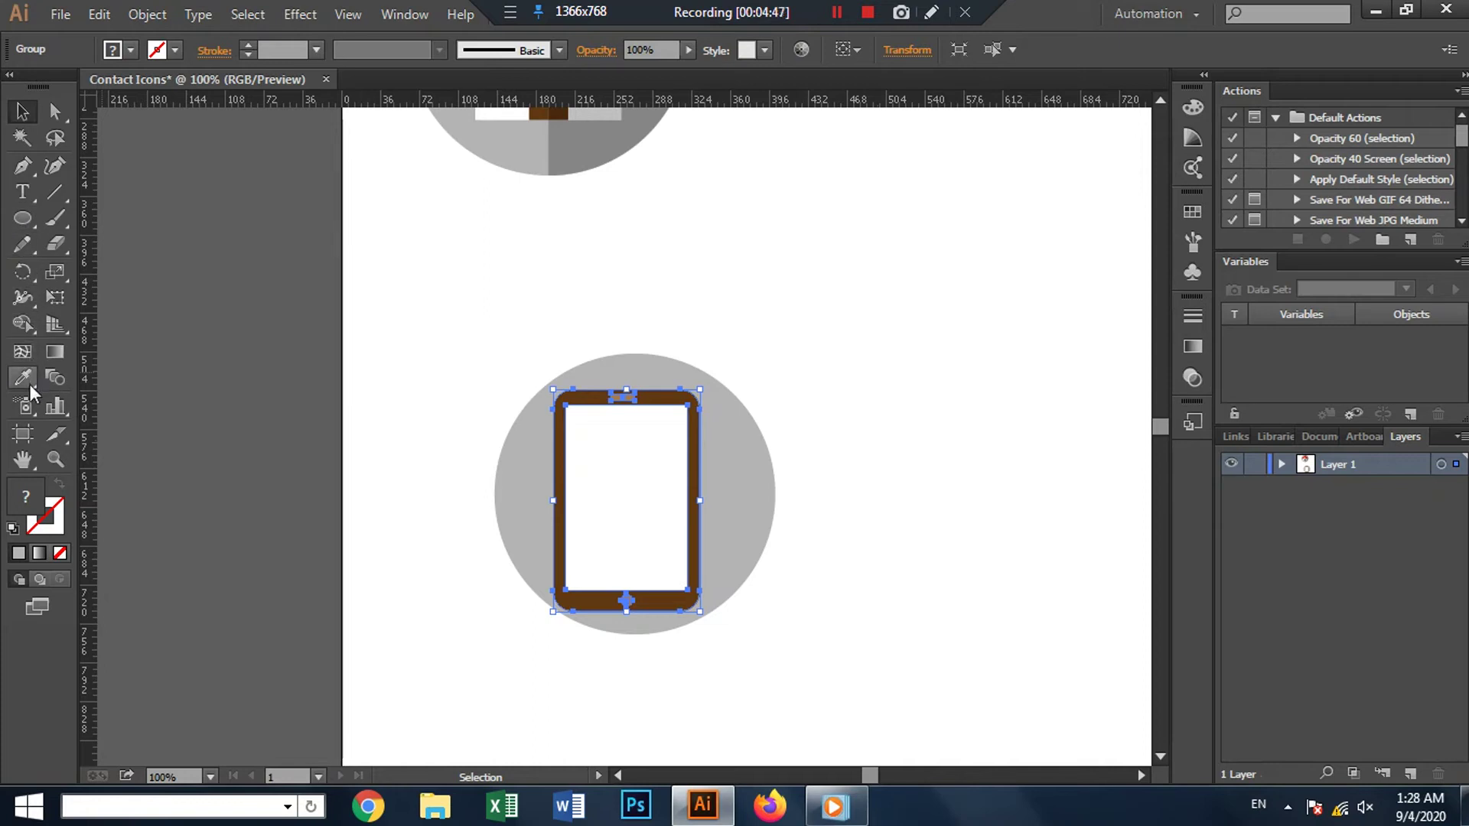
Step: Fill the phone's inner screen area grey with the Shape Builder tool
click(23, 324)
click(634, 514)
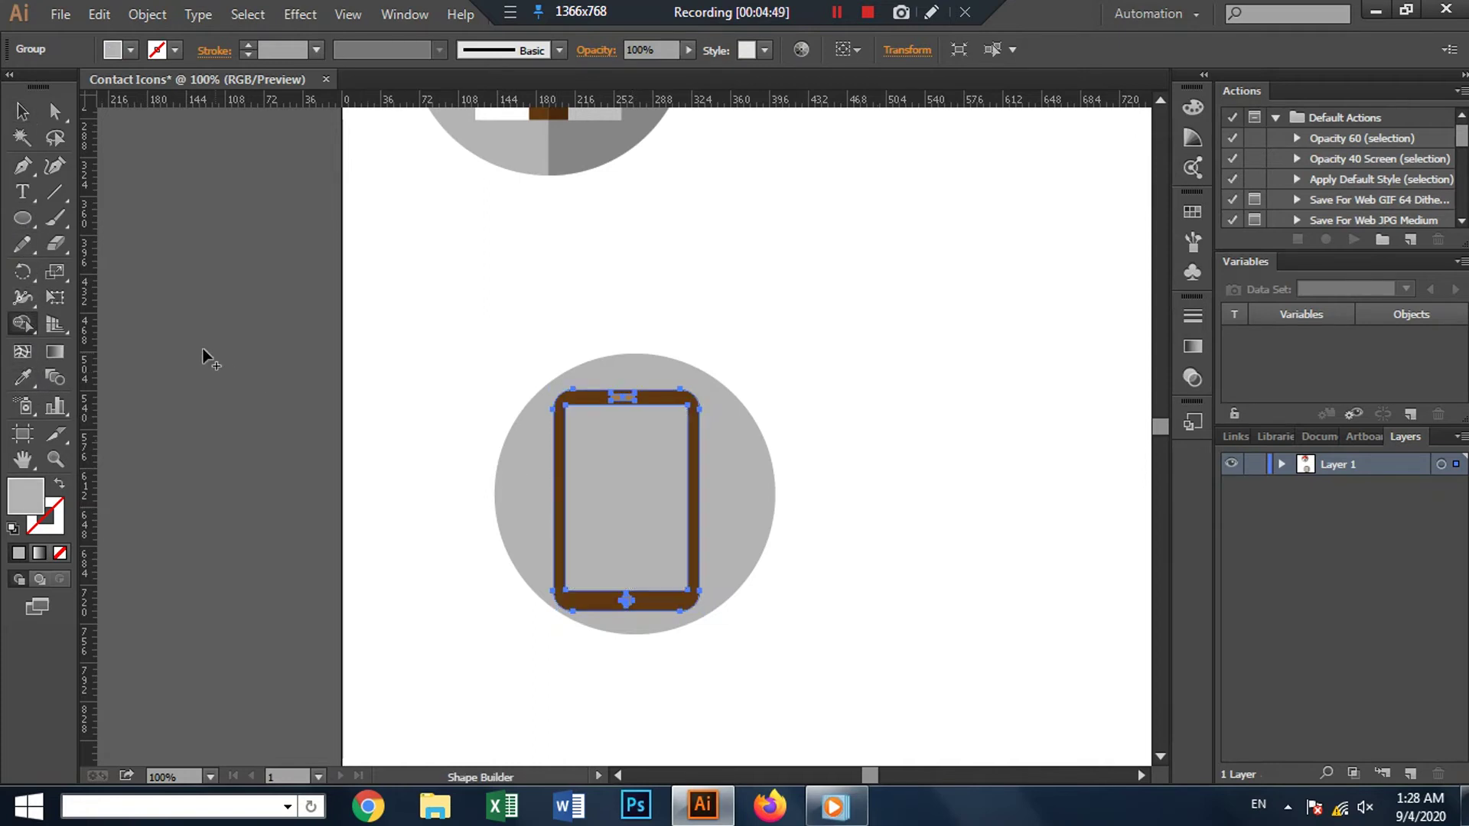
click(35, 113)
click(873, 429)
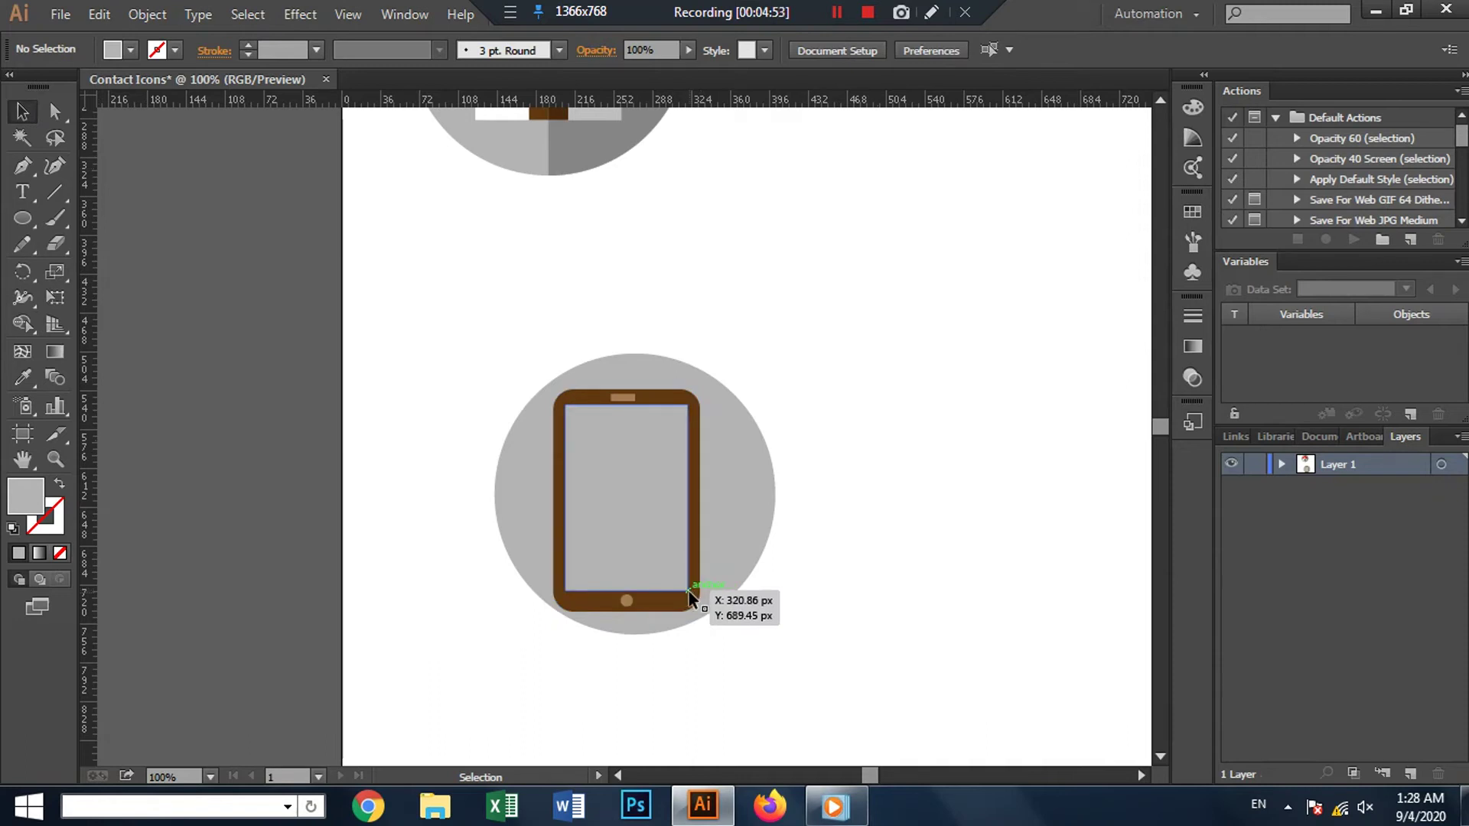
Step: Scale the phone down, centre it on the grey circle, and duplicate the circle in place
click(649, 545)
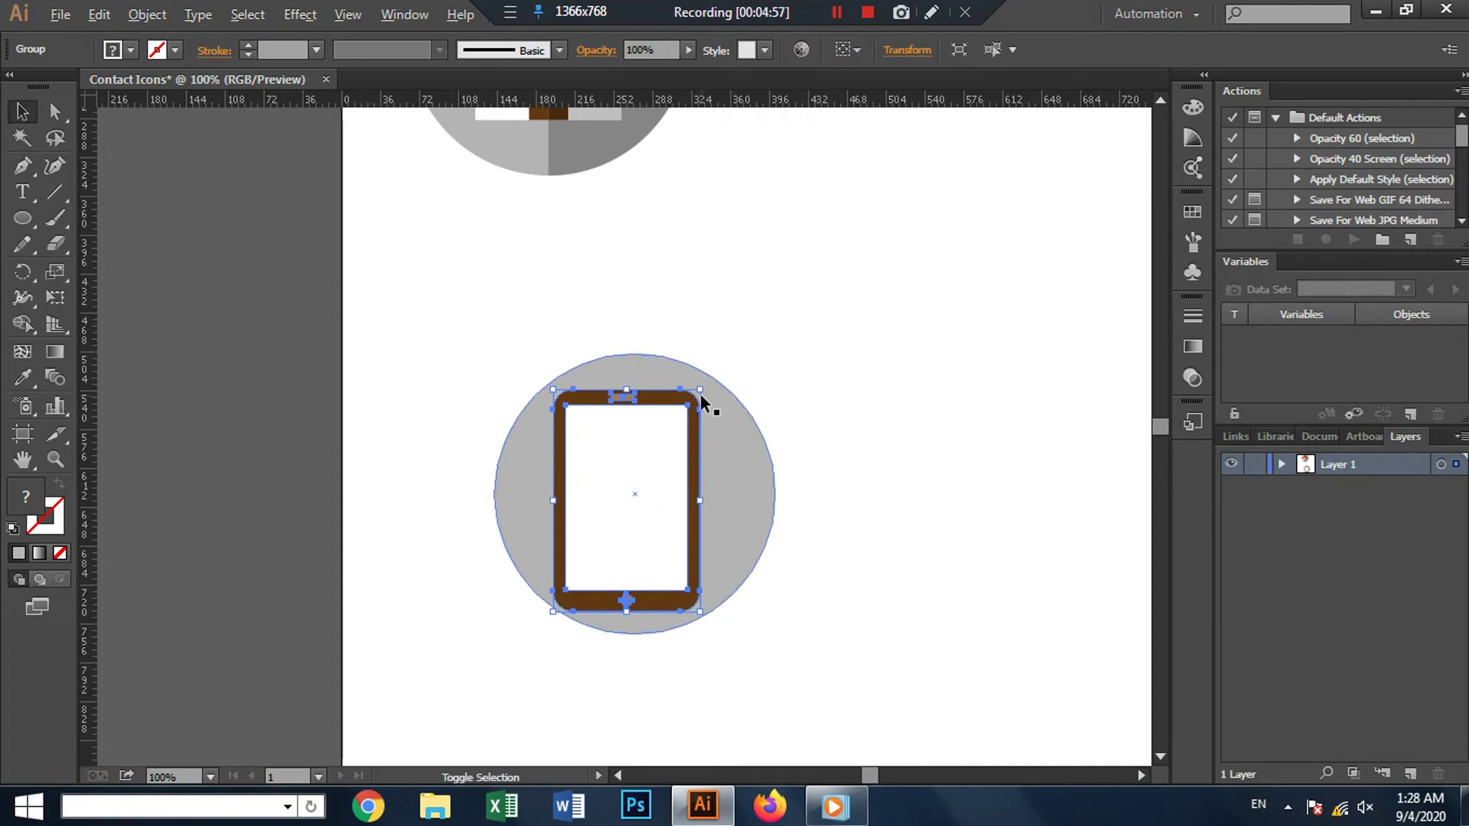
drag(698, 386, 667, 445)
shift+click(723, 463)
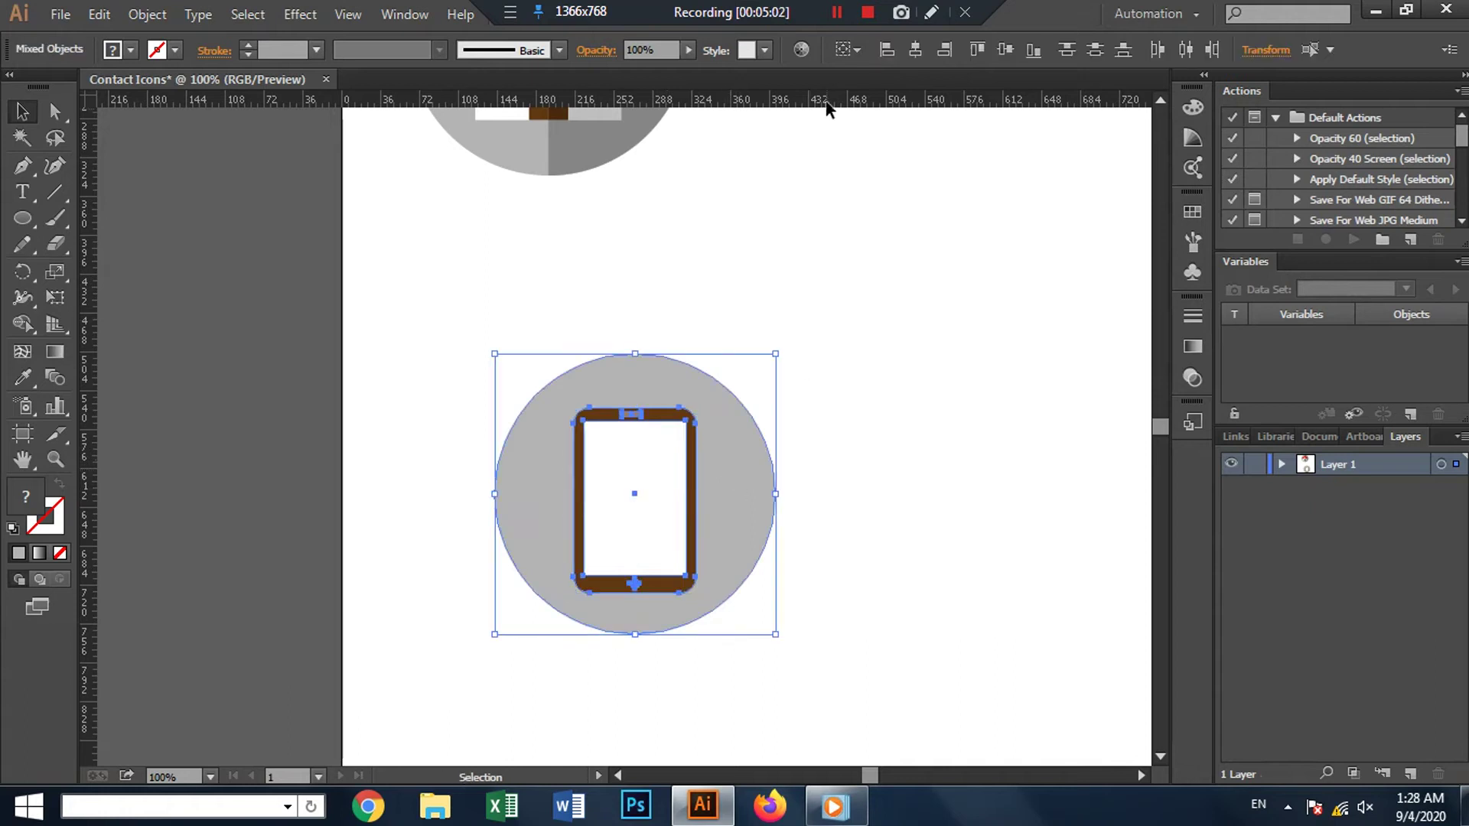
click(1094, 48)
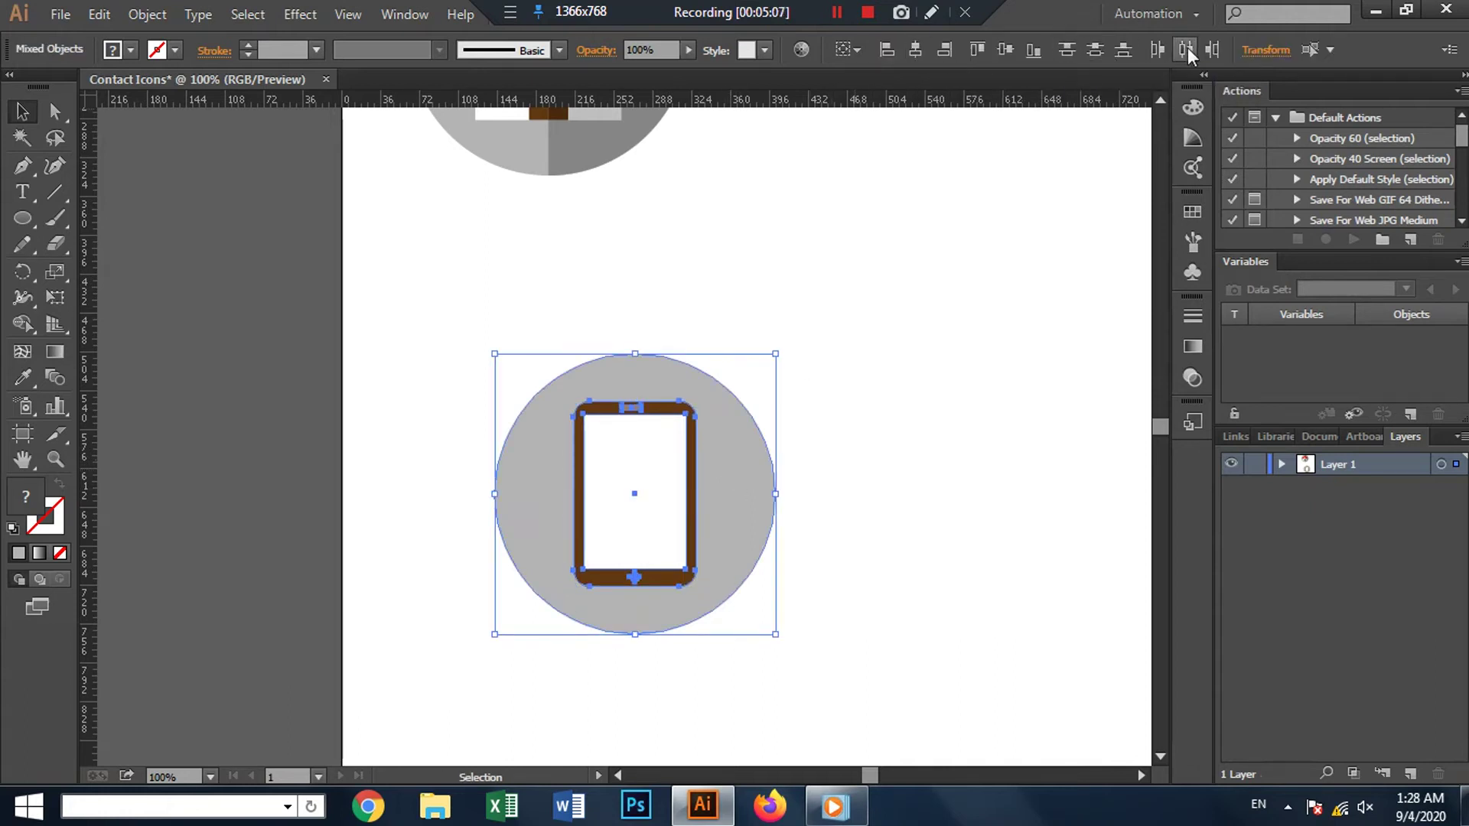
click(1068, 218)
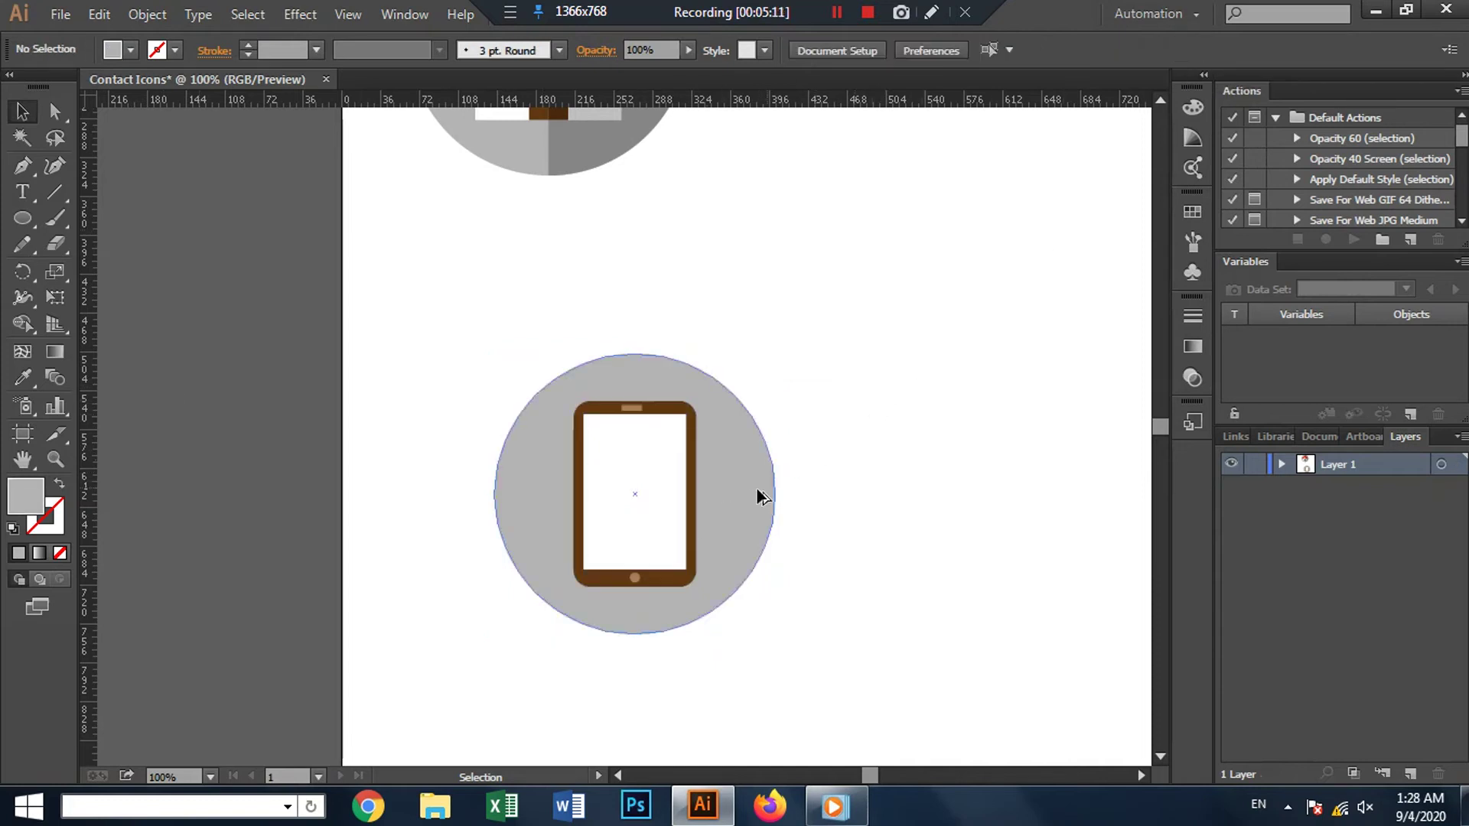
drag(765, 495, 752, 497)
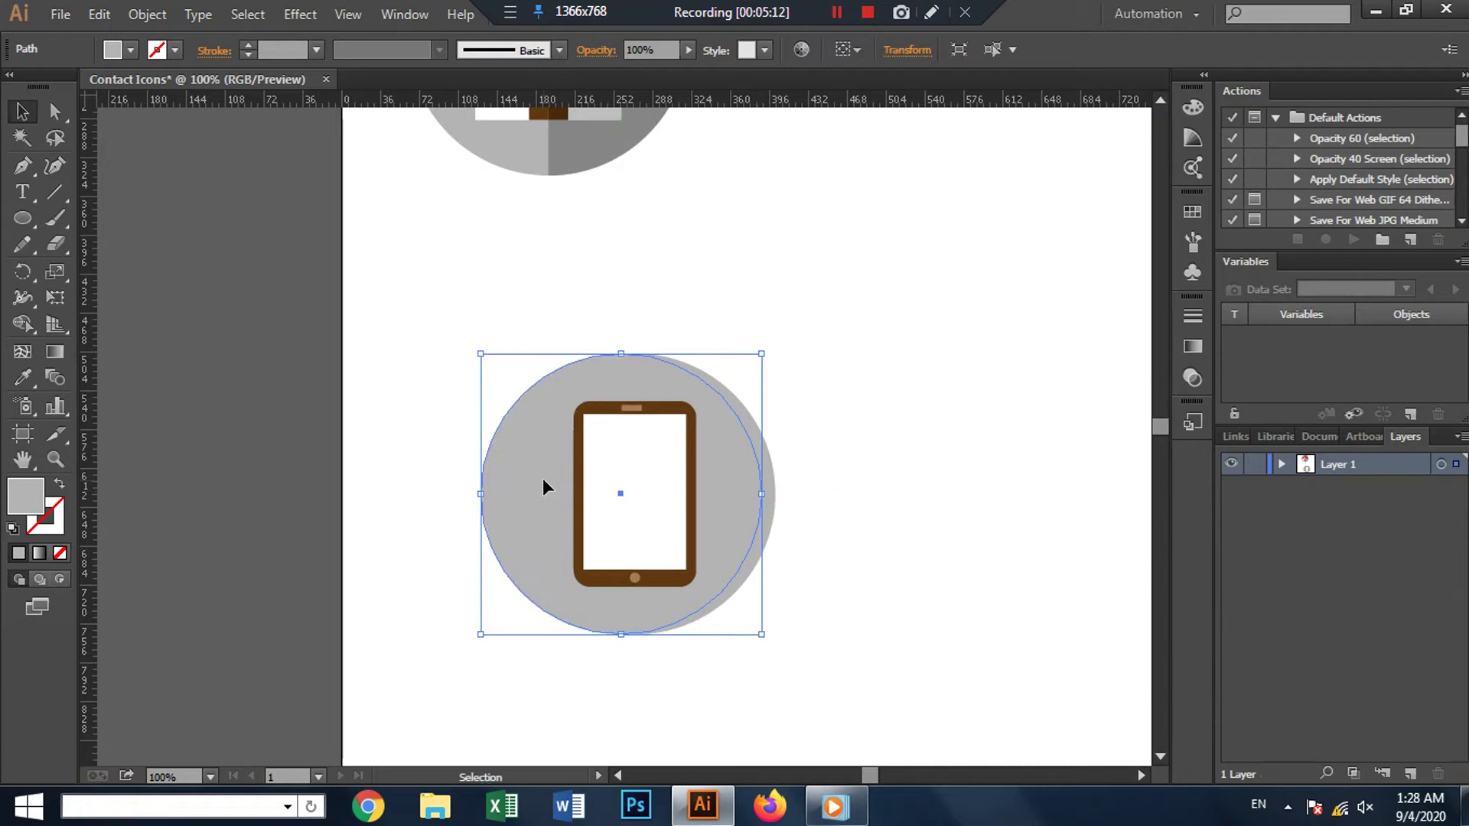
drag(543, 480, 570, 475)
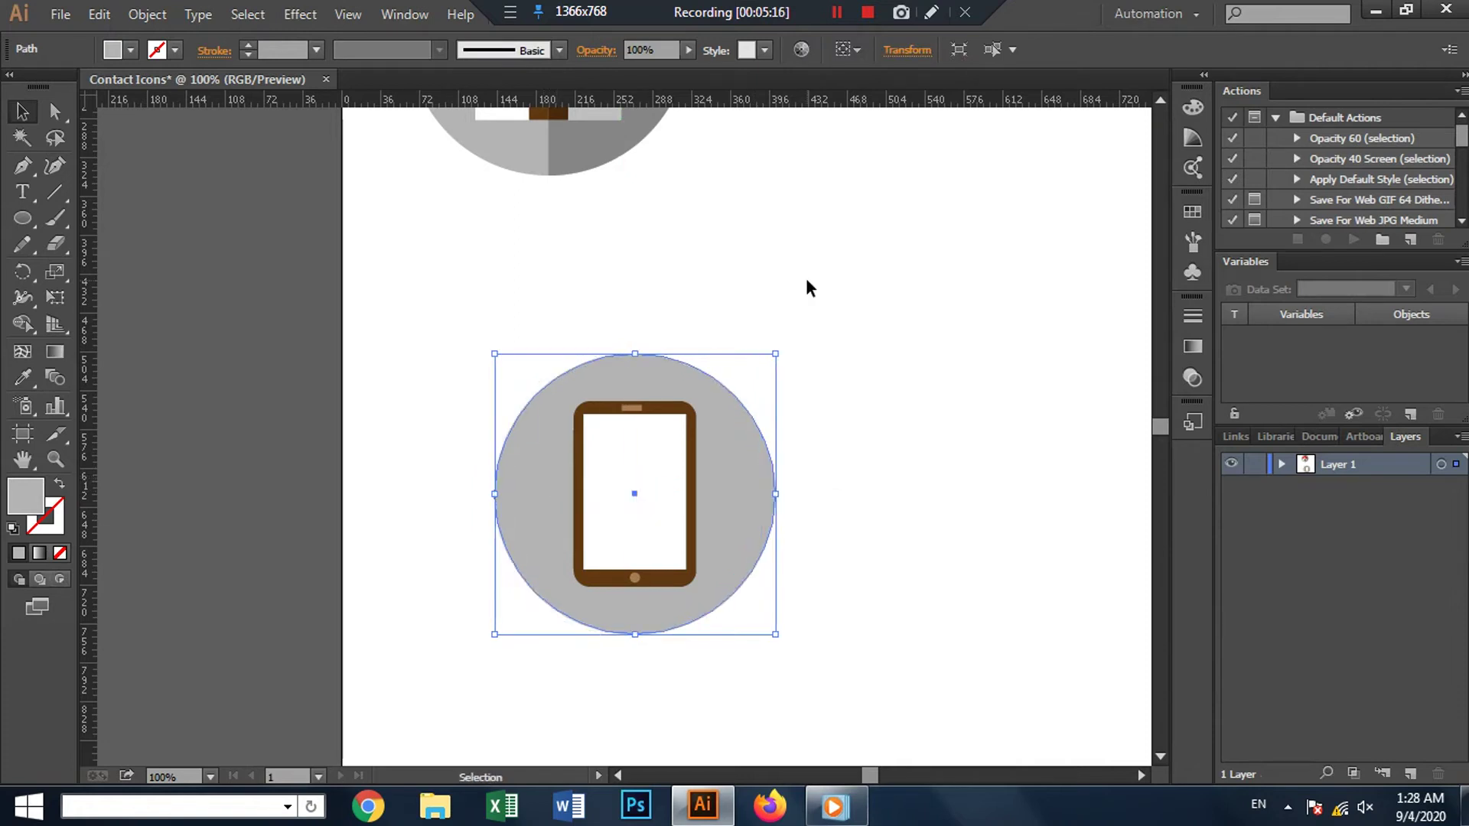
Step: Bring the circle copy to the front, fill it black, and set its opacity to 25%
right_click(719, 459)
mouse_move(781, 413)
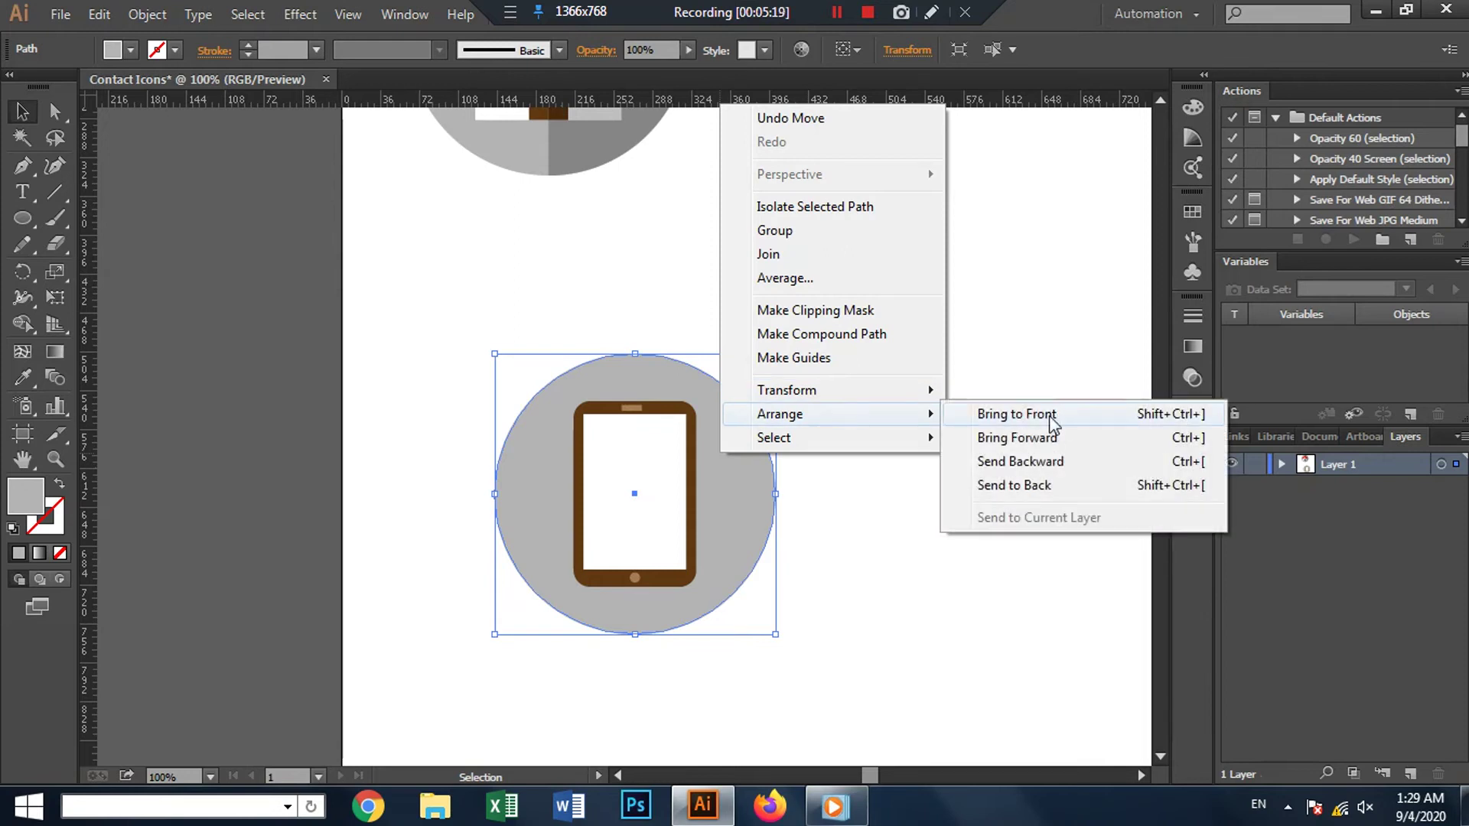
click(1018, 414)
click(976, 403)
click(710, 433)
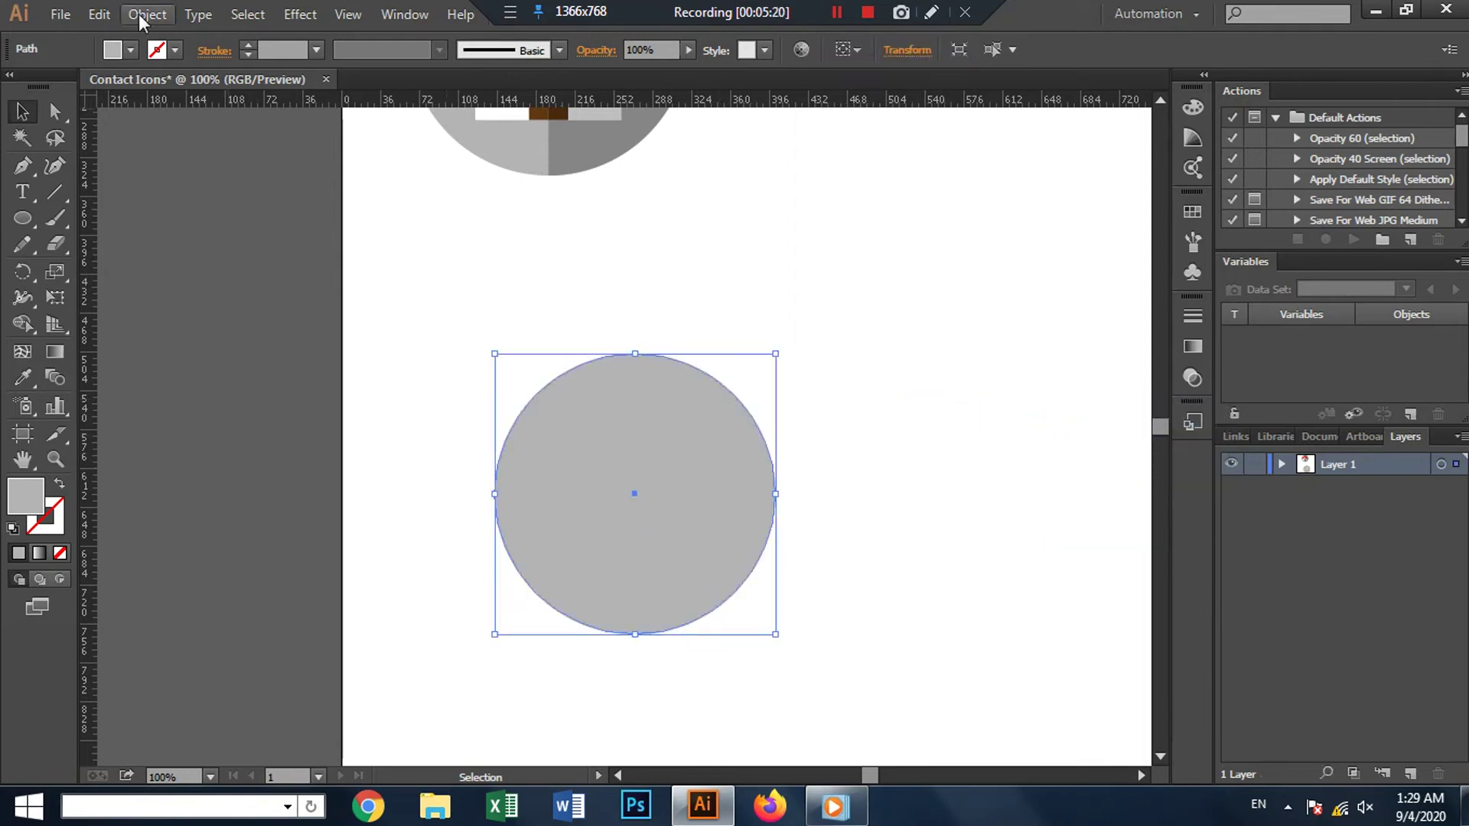
click(134, 50)
click(60, 86)
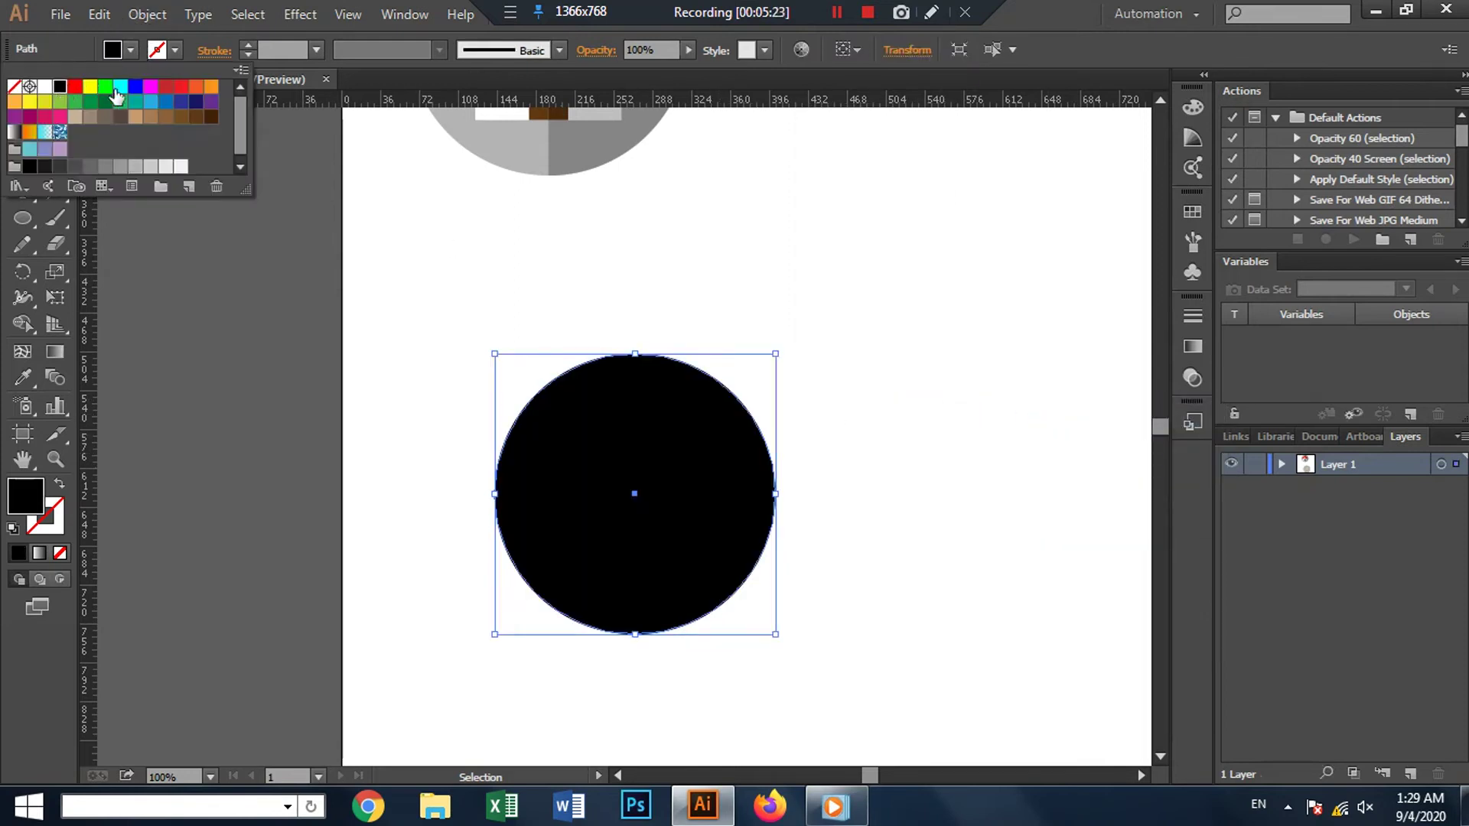
click(686, 65)
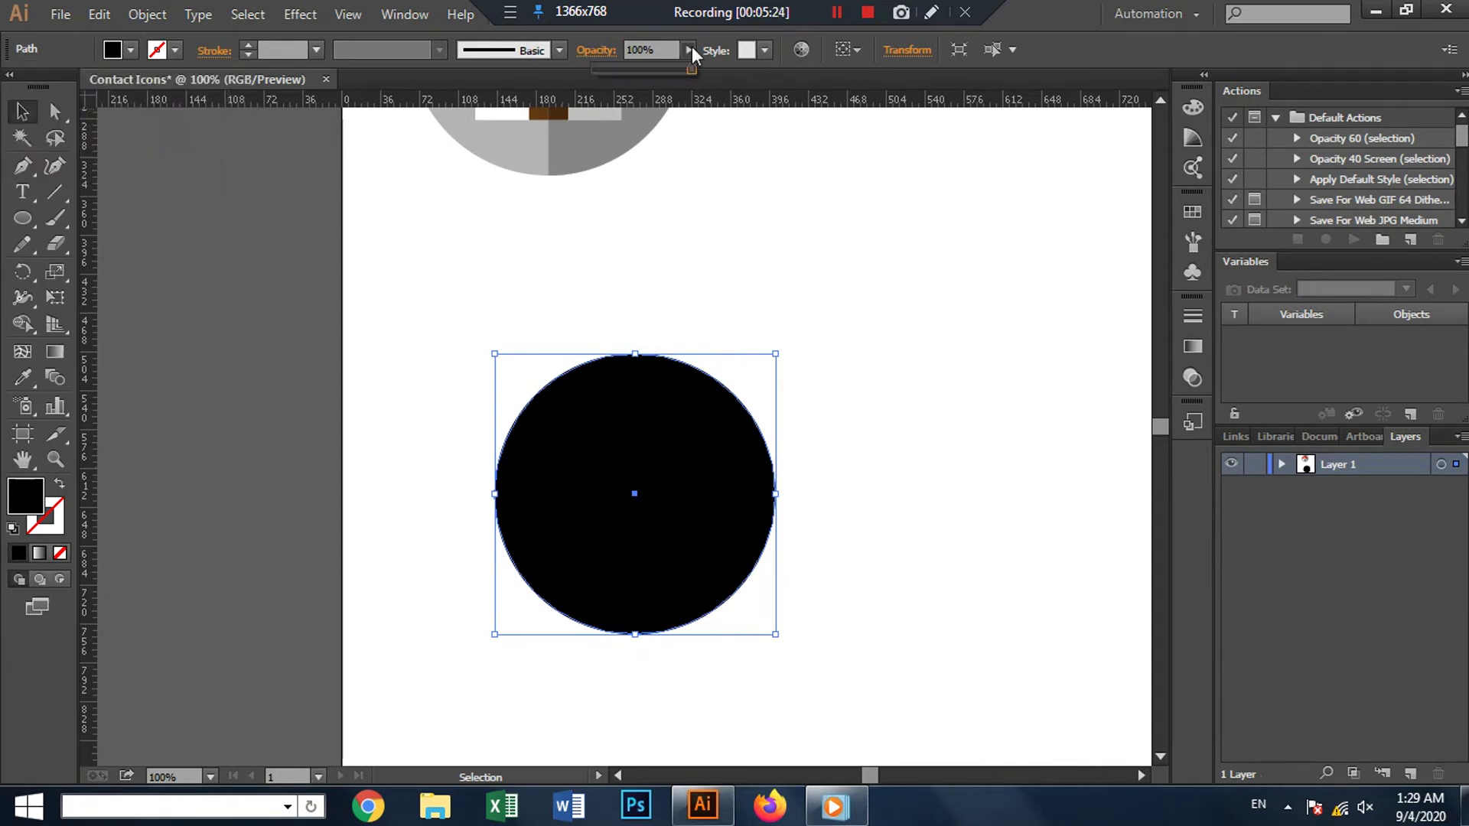
click(671, 49)
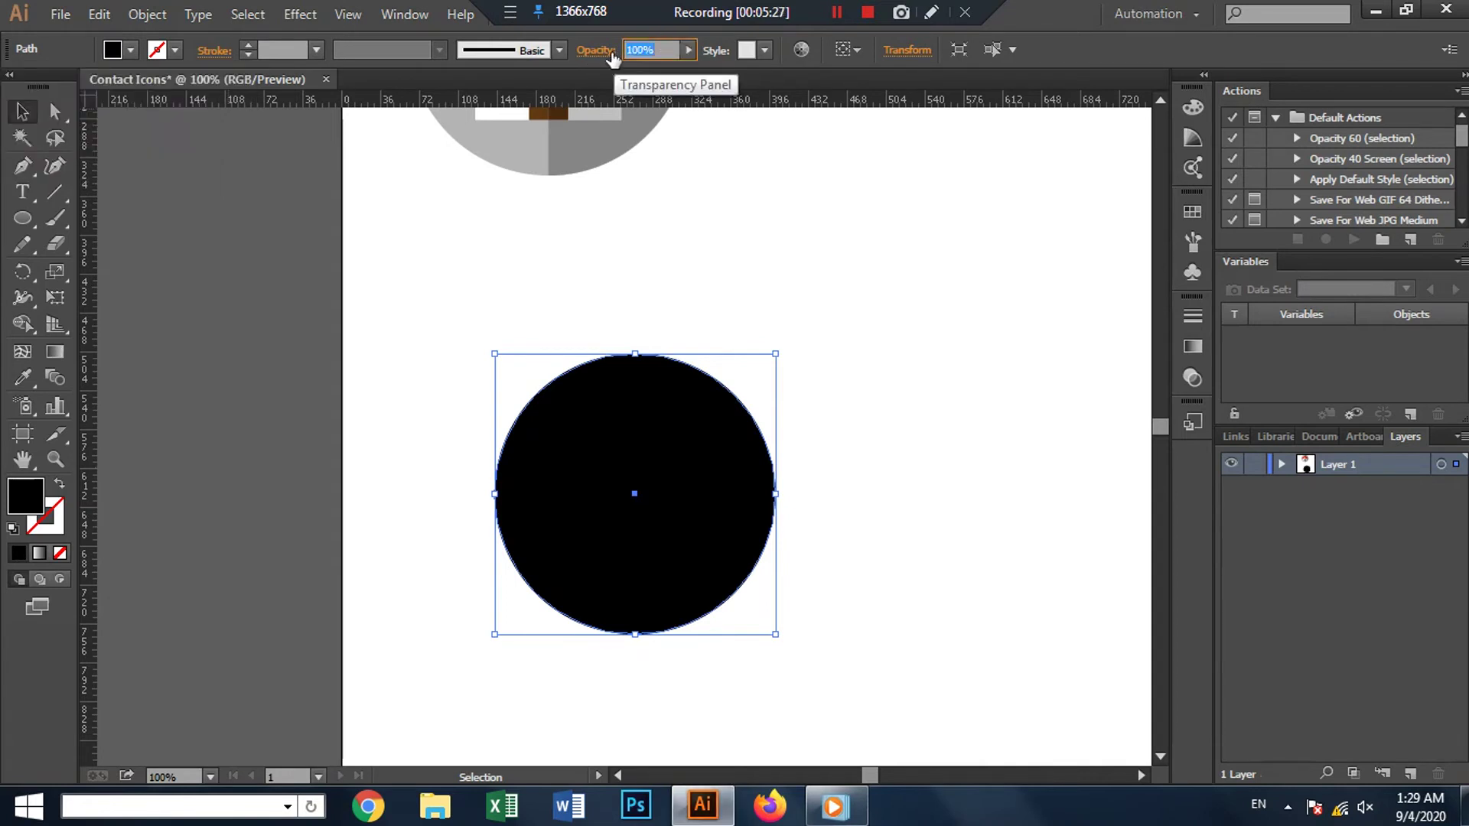
text(25)
click(20, 113)
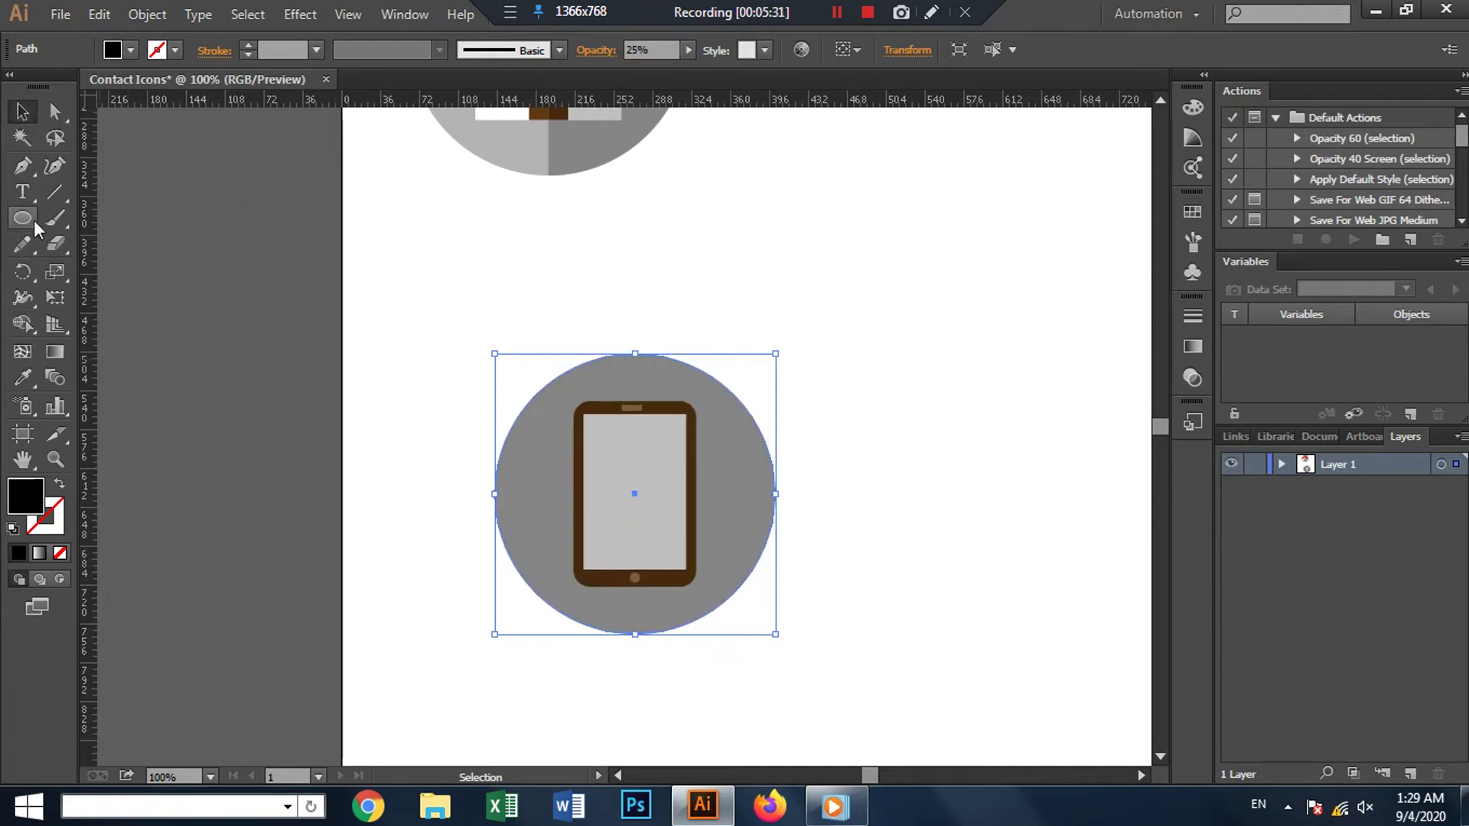
Step: Draw a rectangle over the circle's right half and clip the dark circle to it
drag(34, 218, 99, 217)
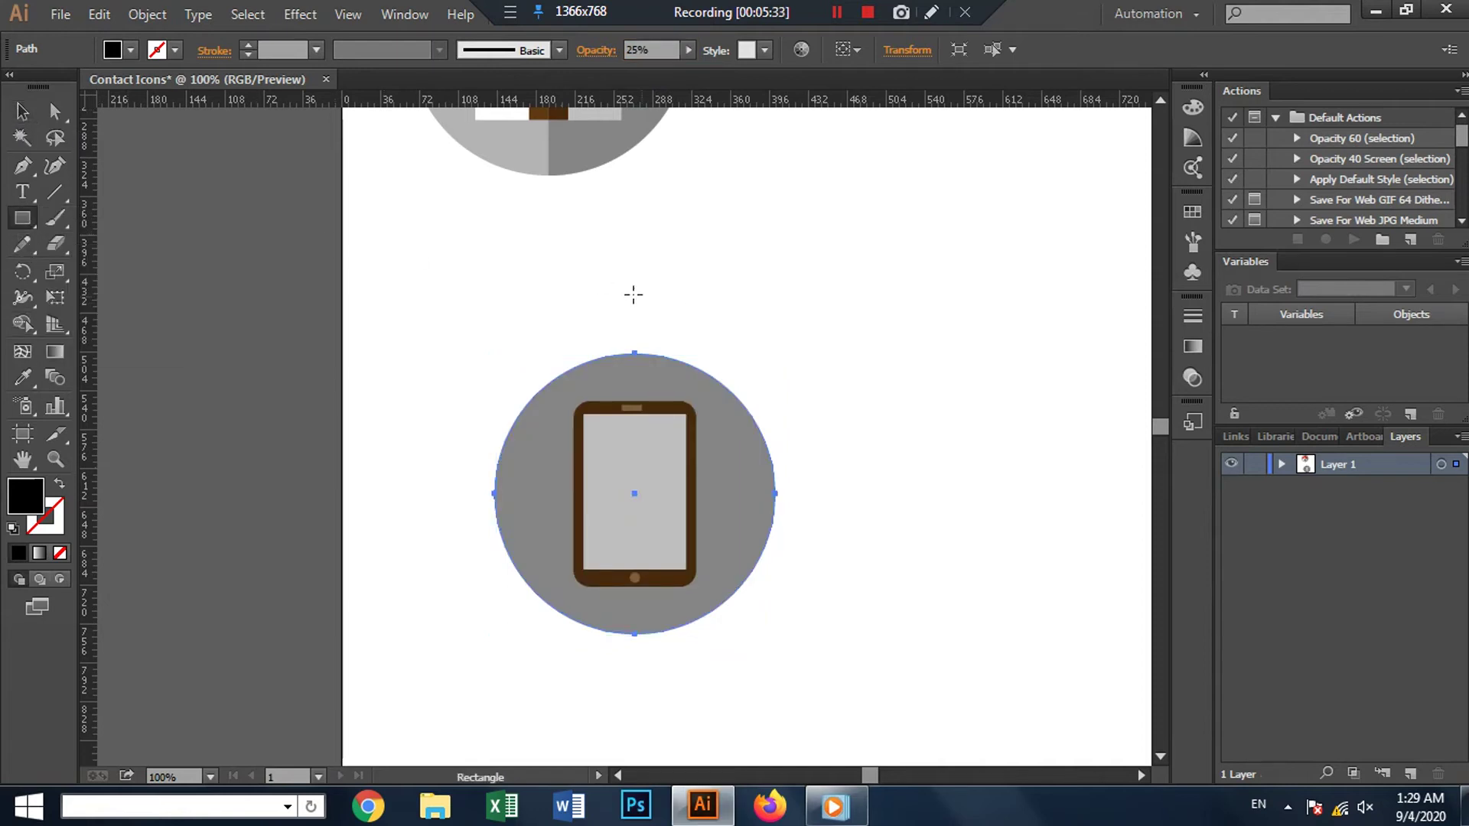
drag(619, 288, 819, 697)
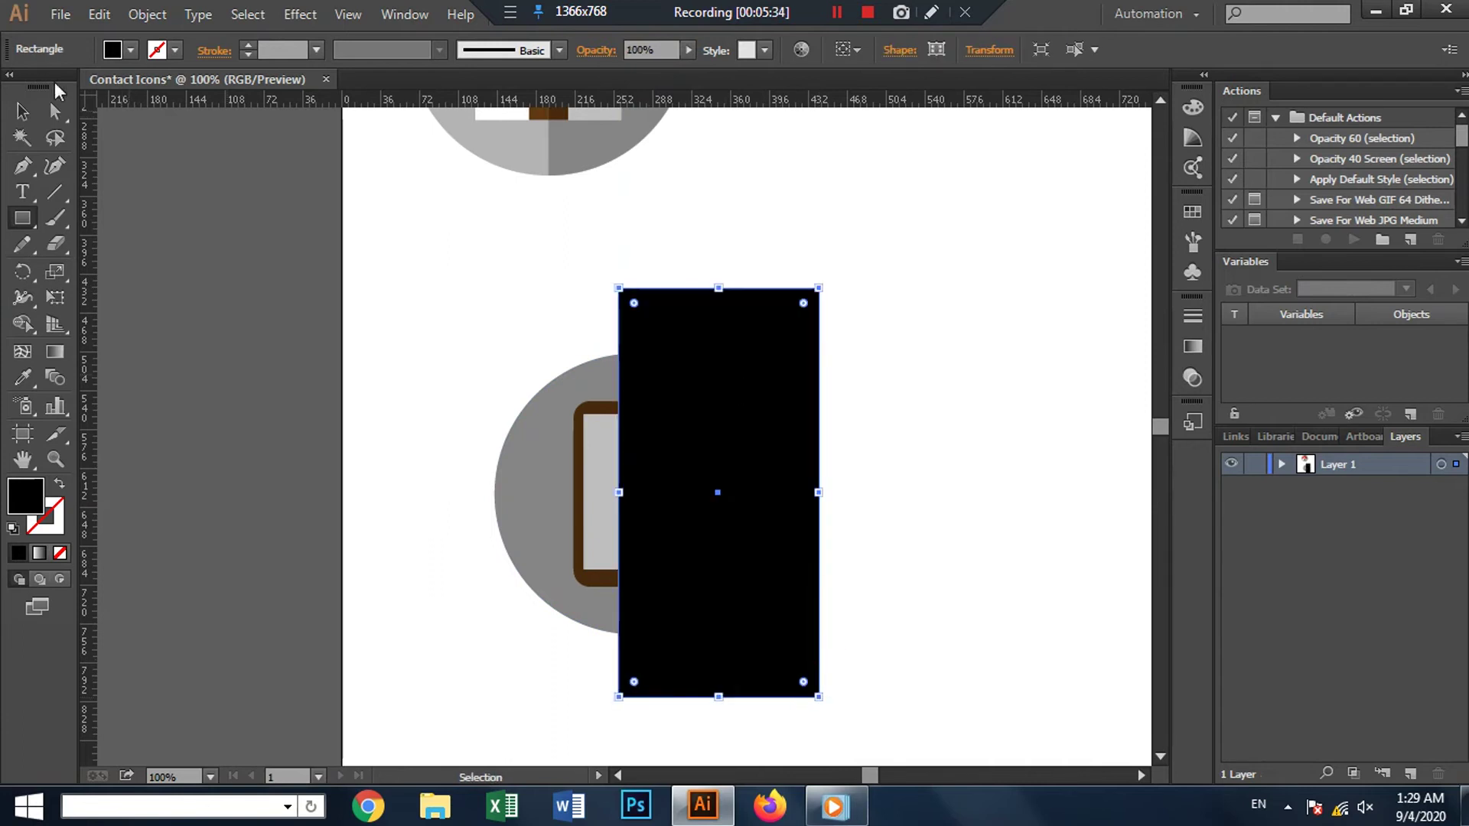
click(22, 111)
drag(777, 370, 789, 371)
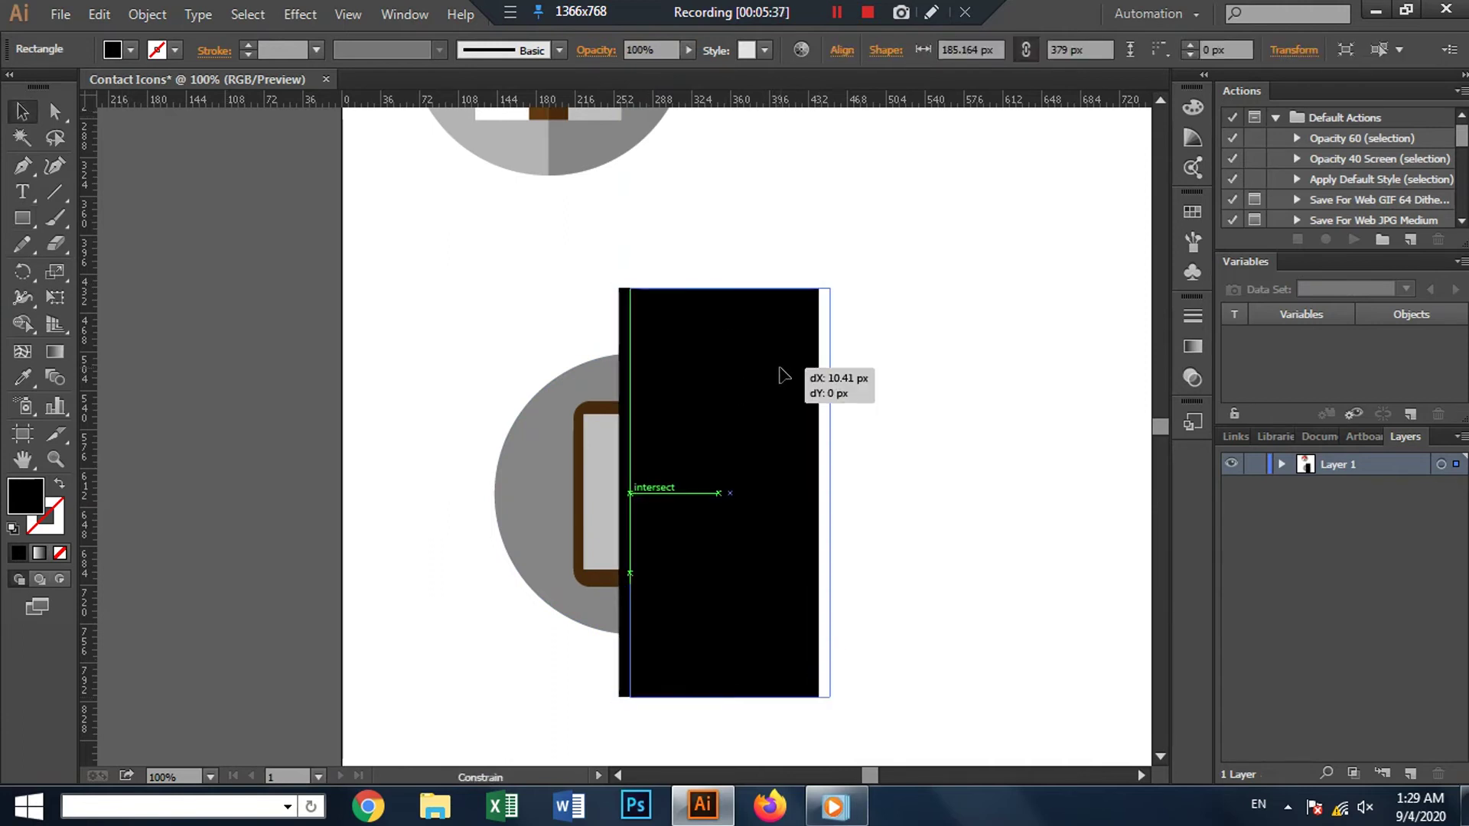
shift+click(610, 392)
right_click(772, 385)
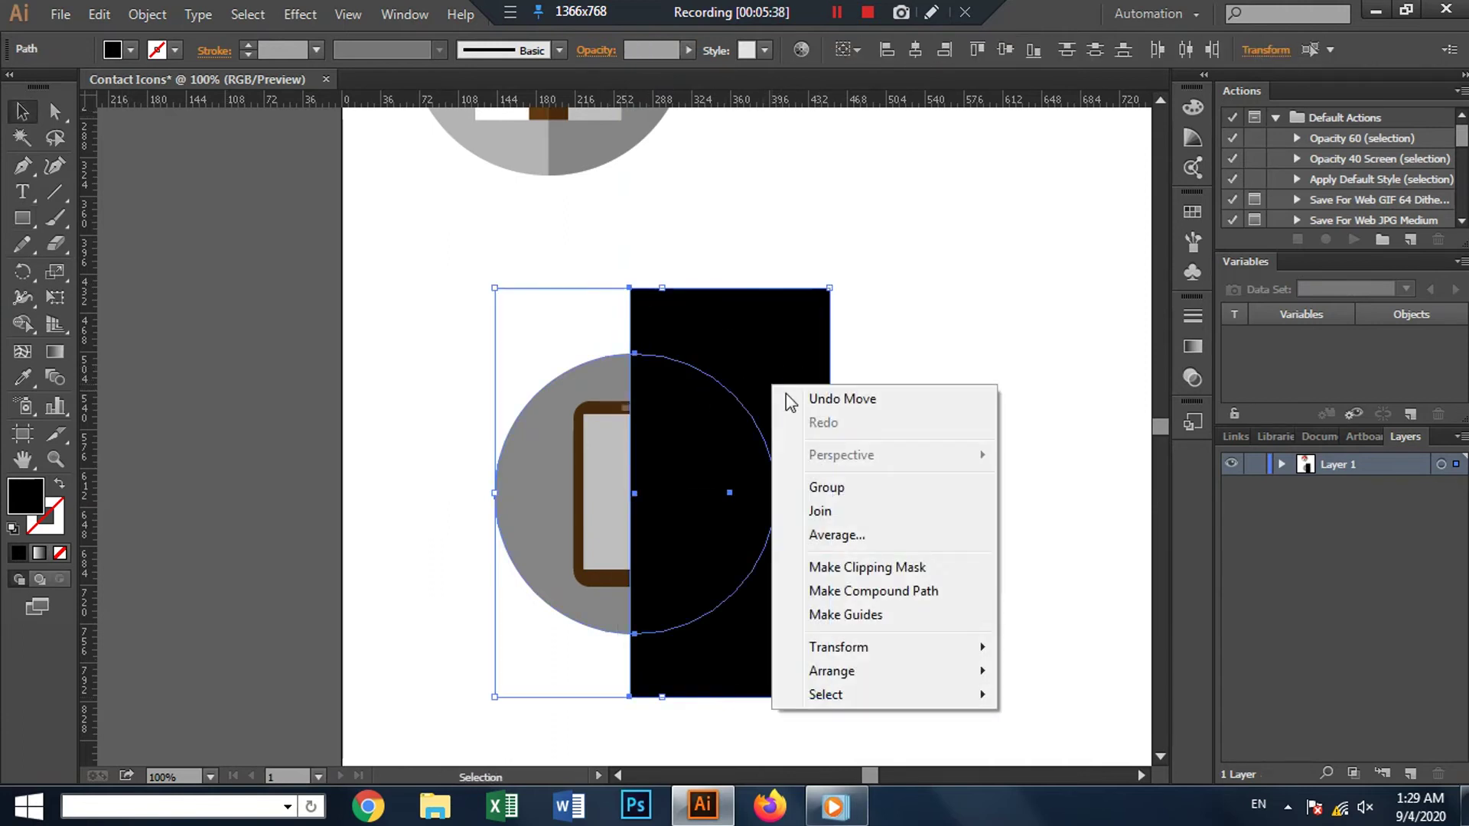
click(870, 570)
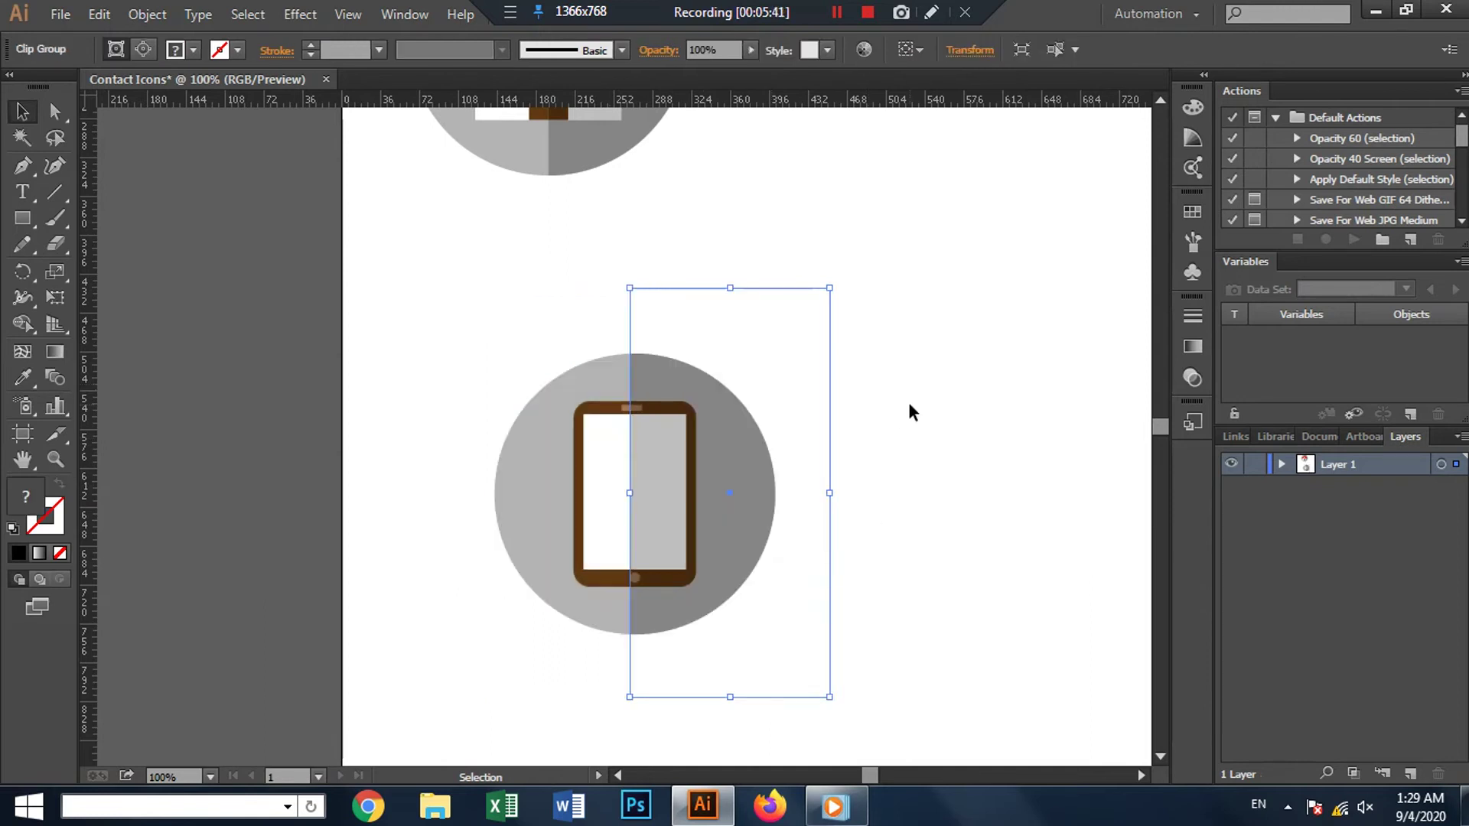
Step: Divide the shaded circle and phone icon into separate pieces with Pathfinder
drag(451, 304, 864, 681)
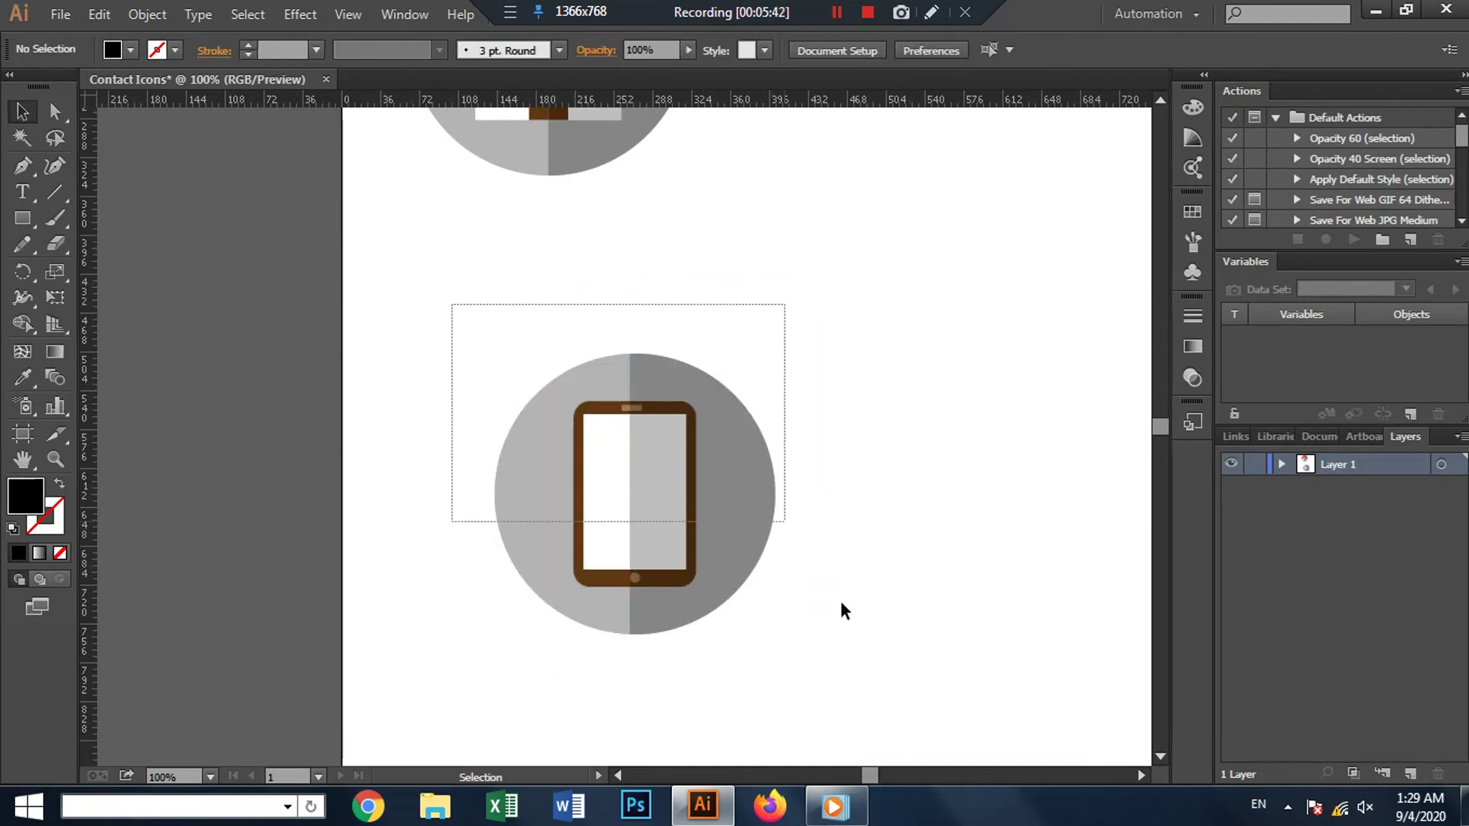
click(430, 14)
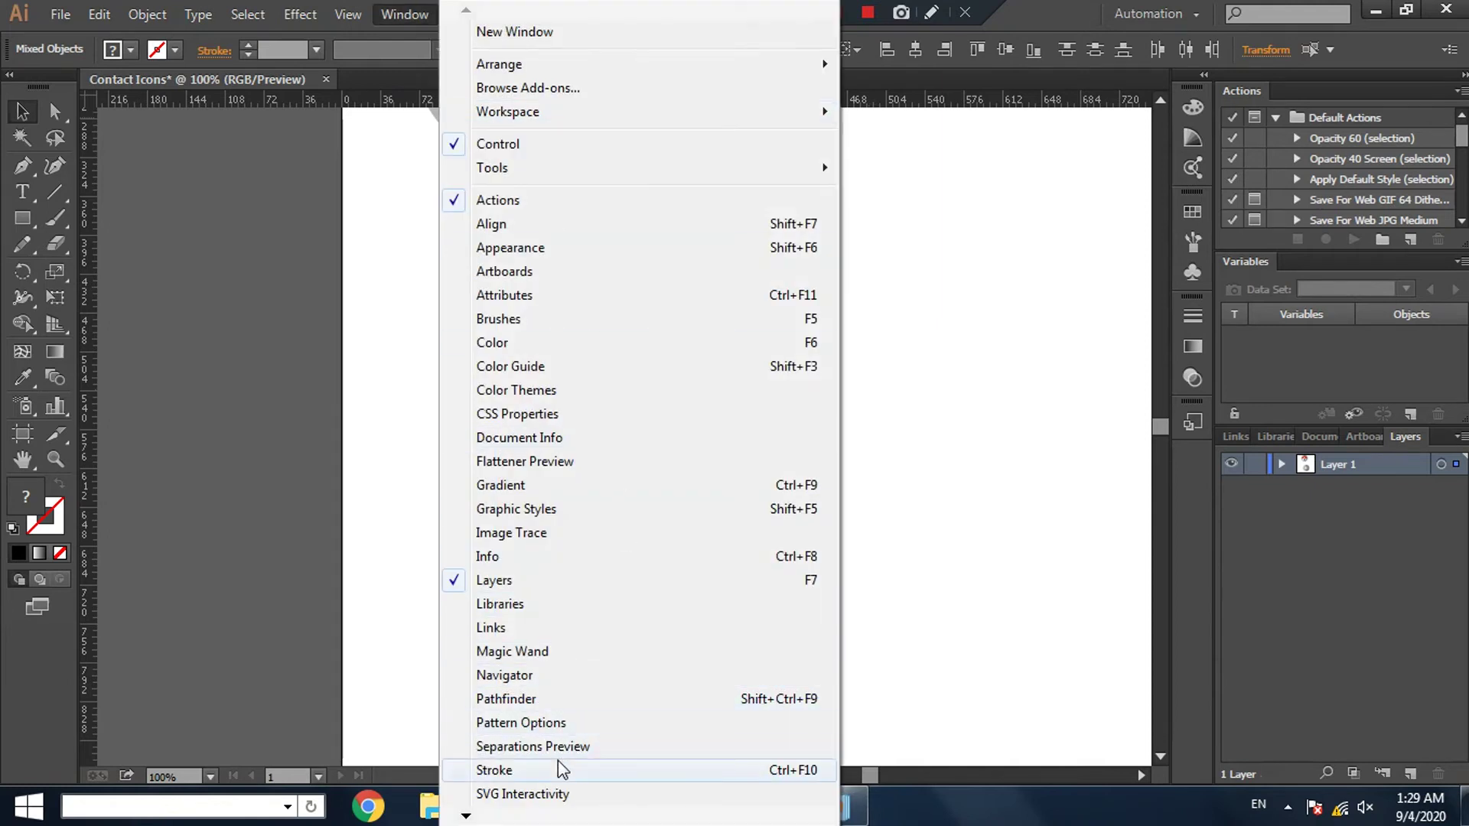
click(505, 698)
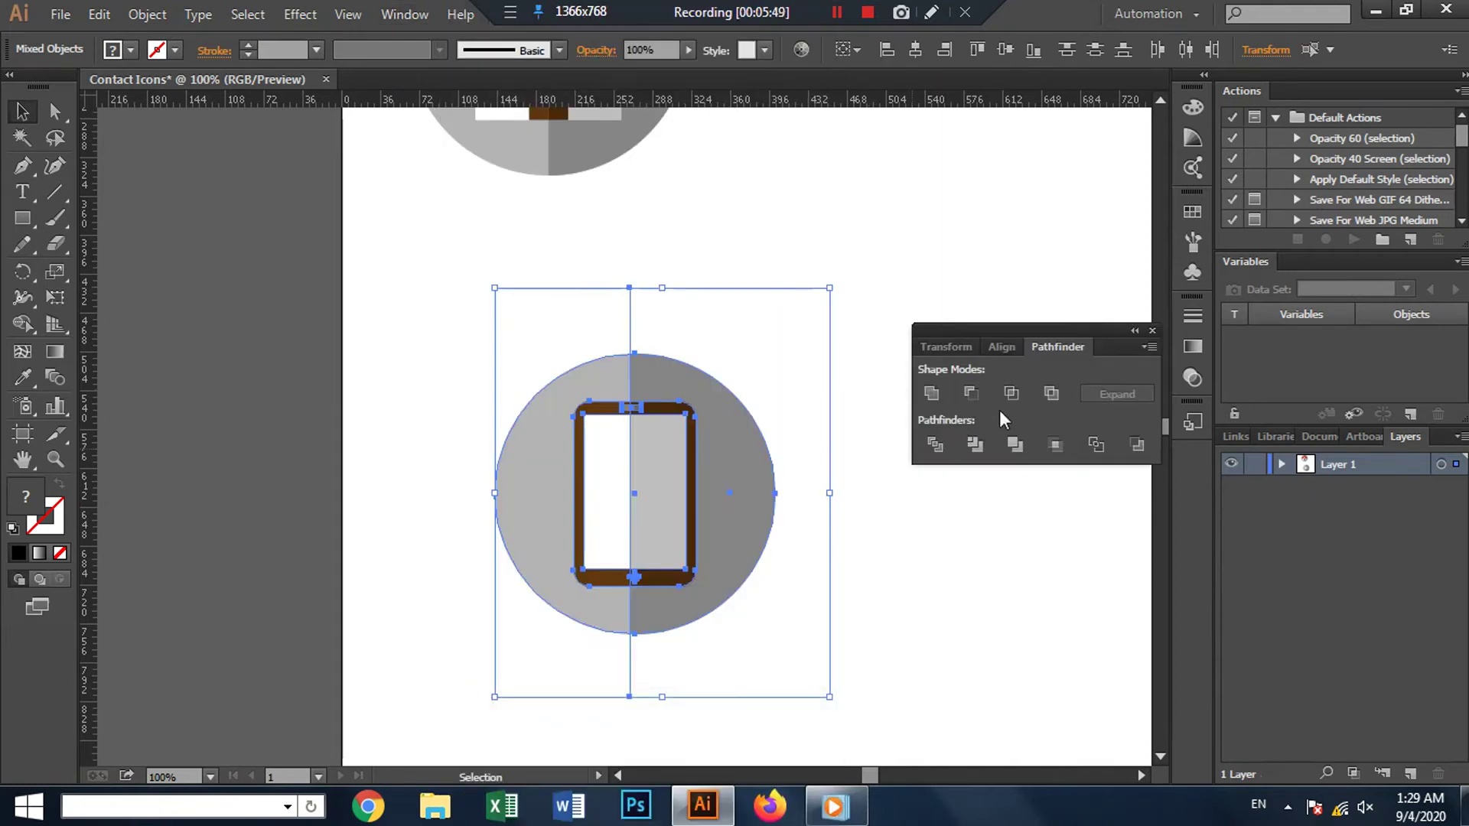
click(976, 444)
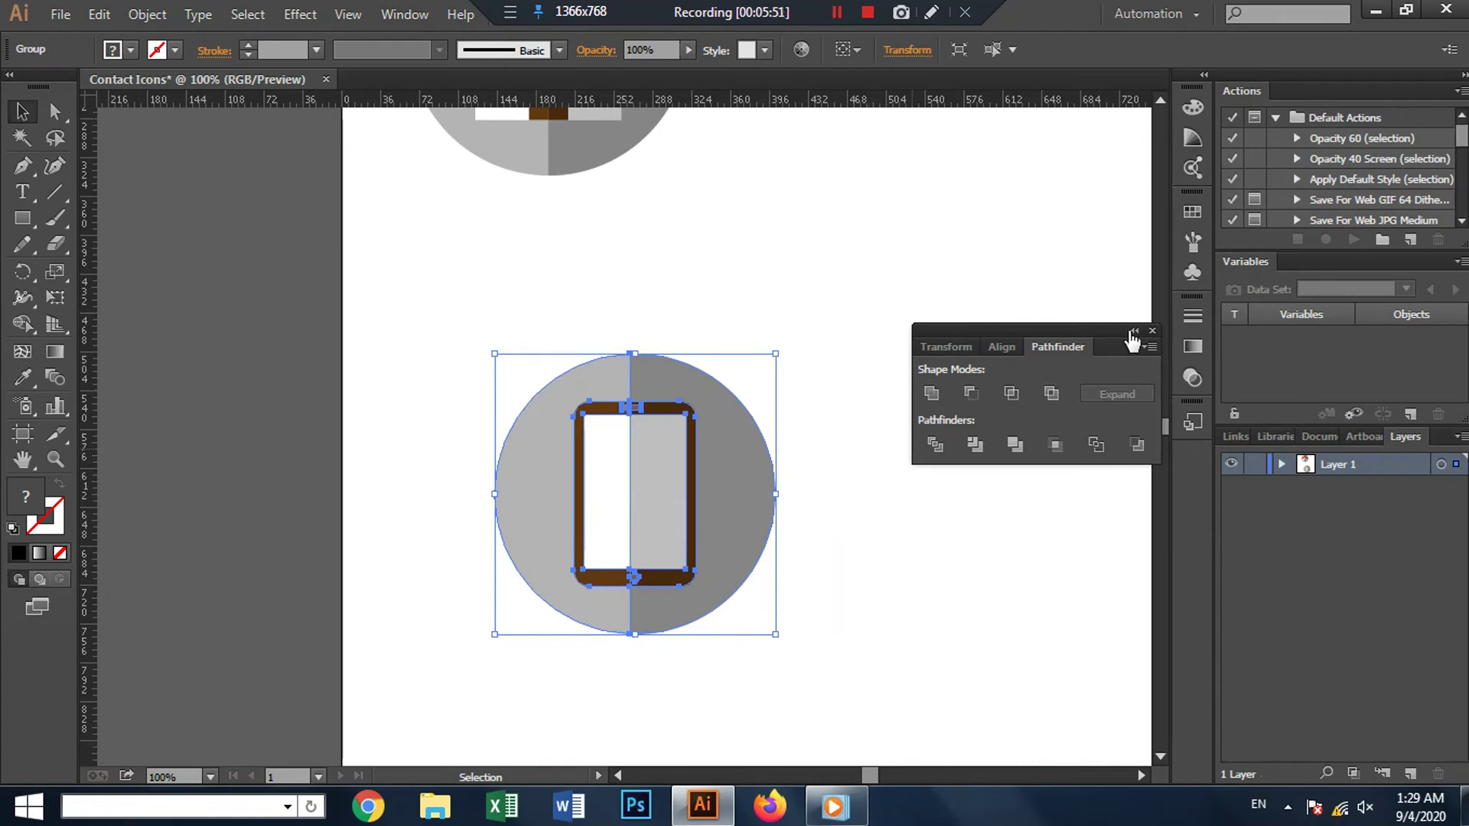
key(ctrl+shift+a)
Step: Collapse Pathfinder and dock the Transform, Align and Pathfinder panels together
click(1133, 331)
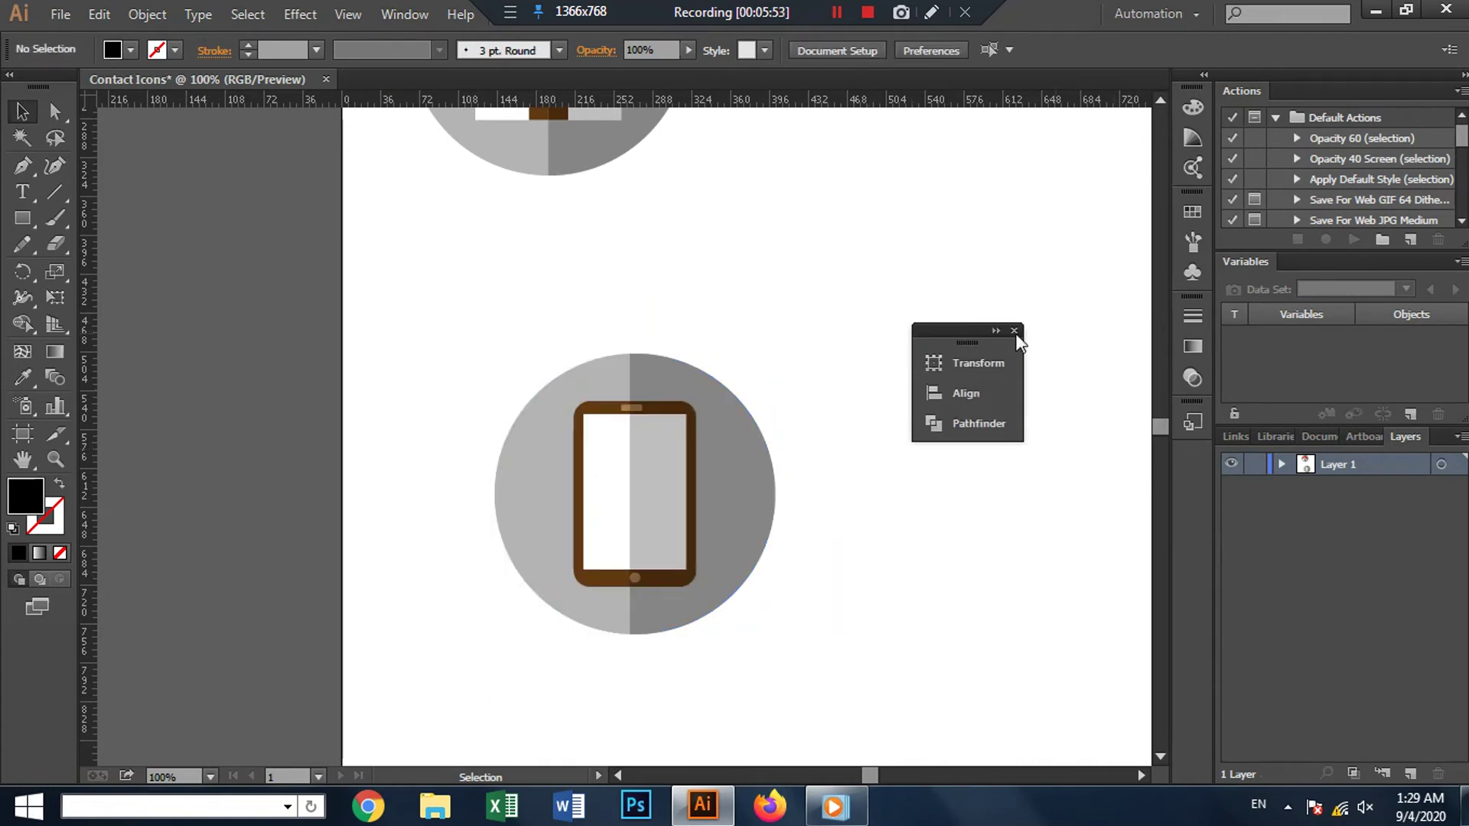
drag(1016, 336, 1159, 486)
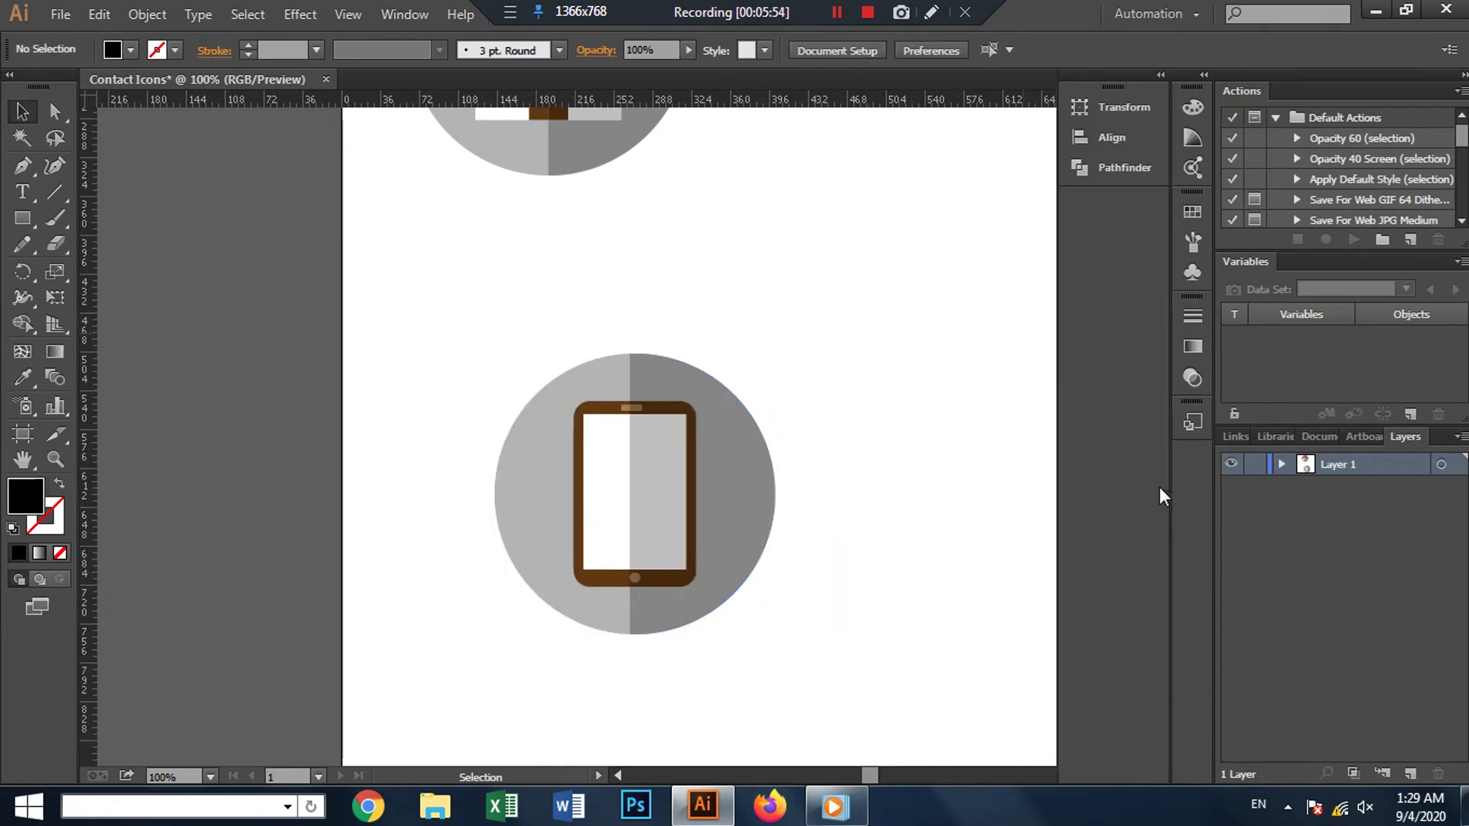
click(1160, 75)
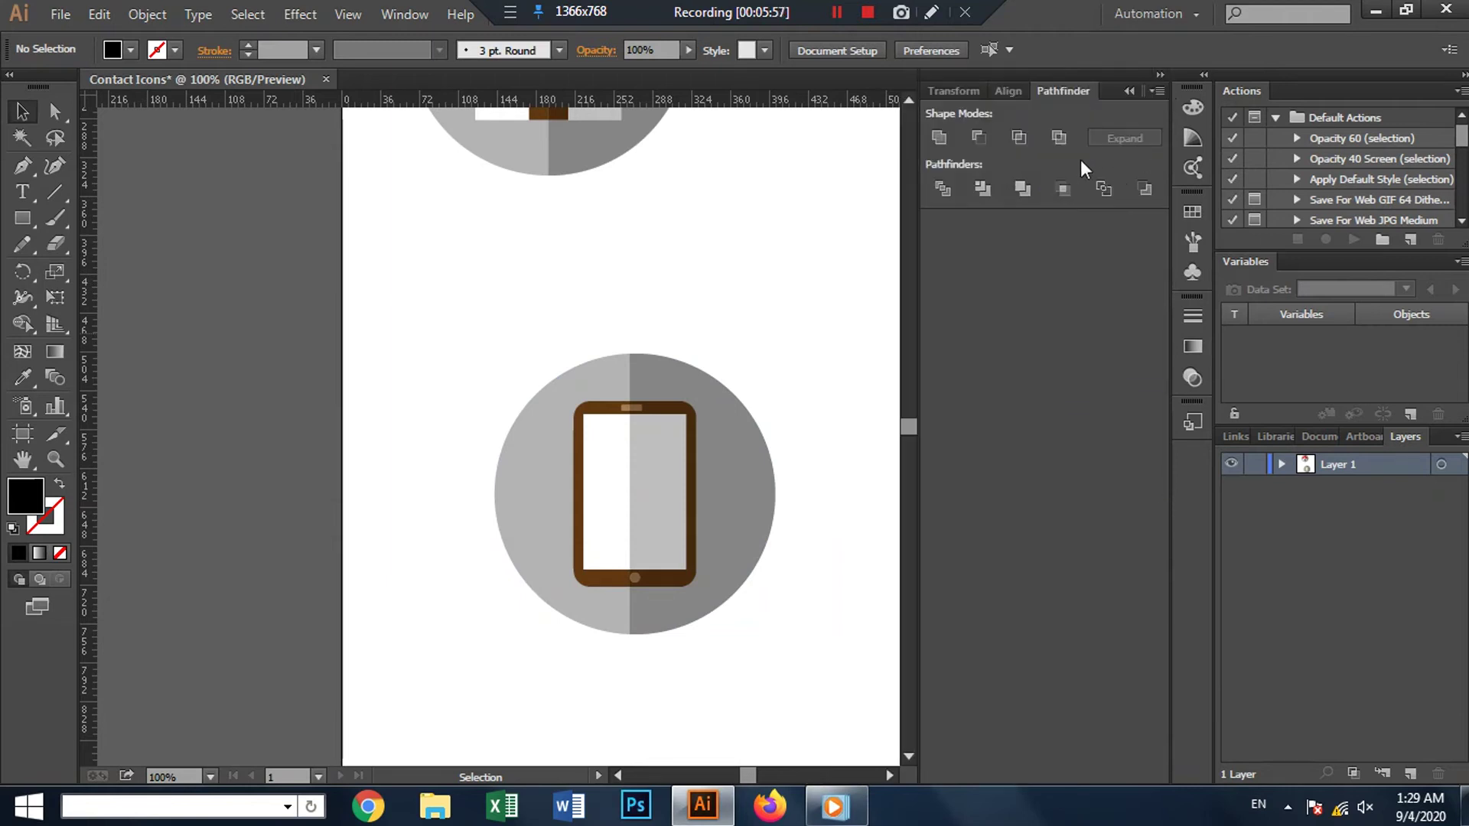
click(1161, 77)
mouse_move(1121, 166)
mouse_down()
mouse_move(1213, 487)
mouse_move(1199, 488)
mouse_up()
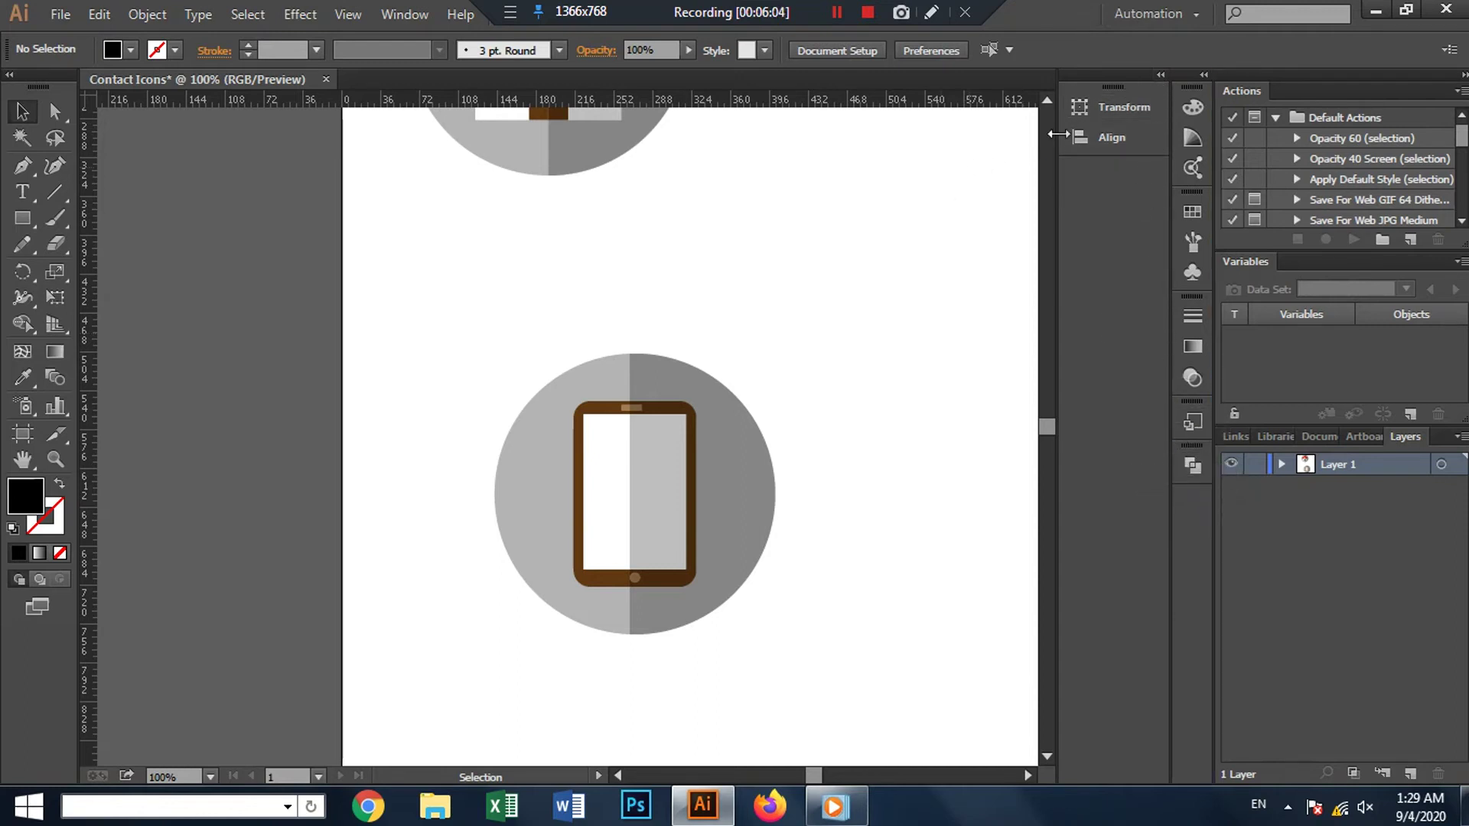
Step: Close the floating Transform/Align group and widen the panel dock to show panel names
mouse_move(1111, 75)
mouse_down()
mouse_move(967, 158)
mouse_move(1135, 76)
mouse_up()
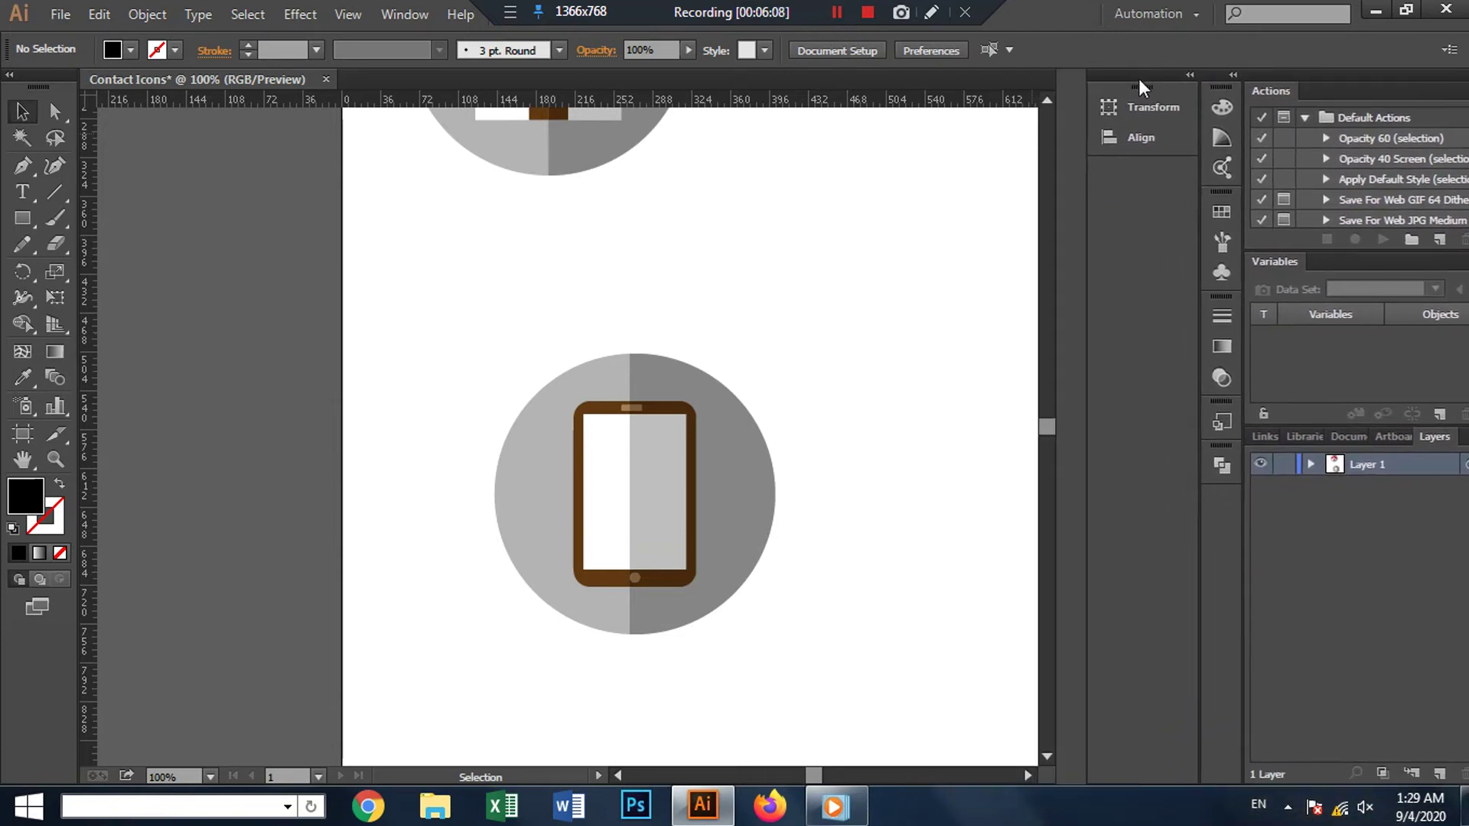
click(1138, 78)
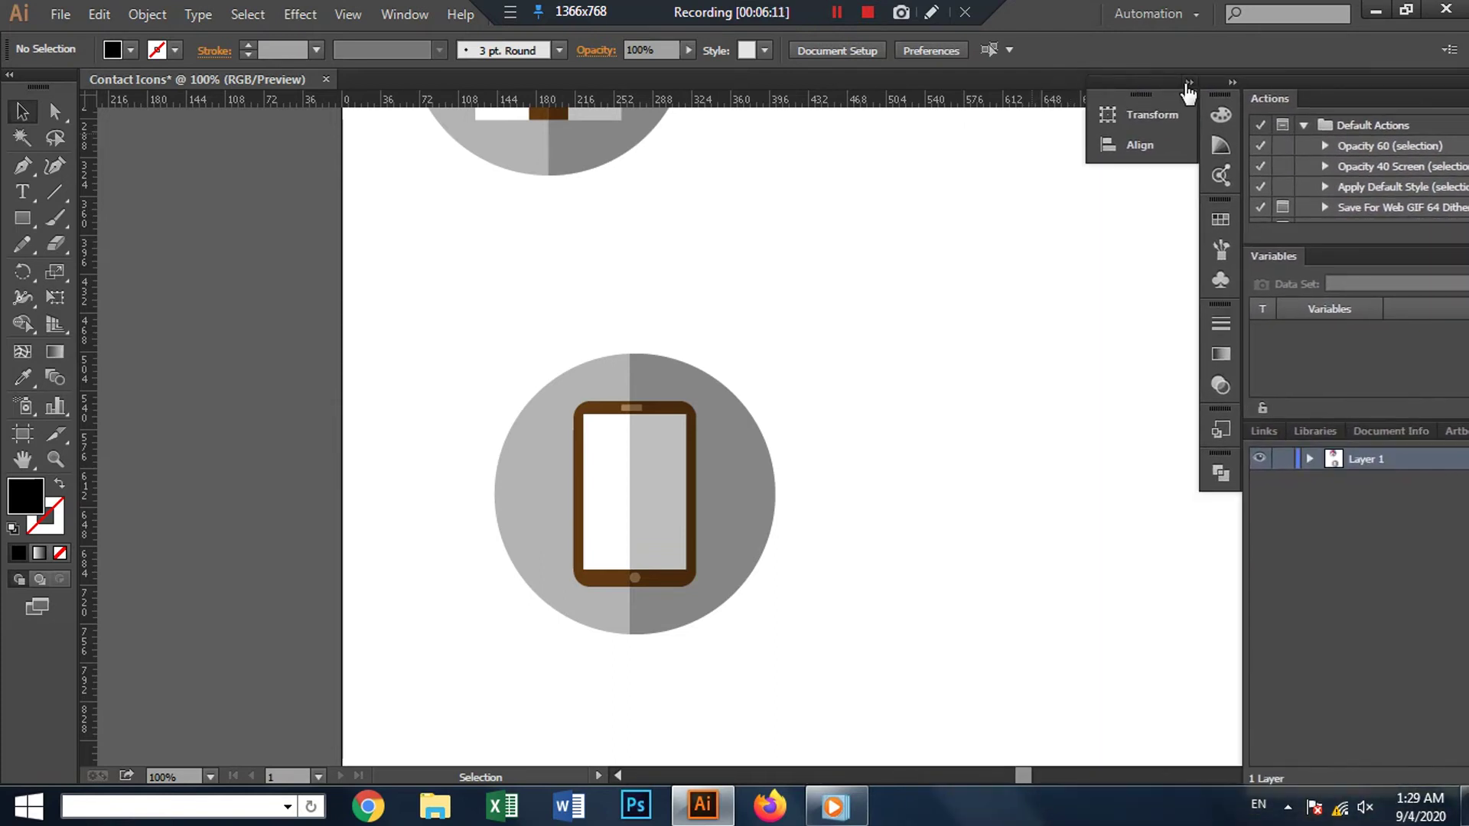
click(1186, 82)
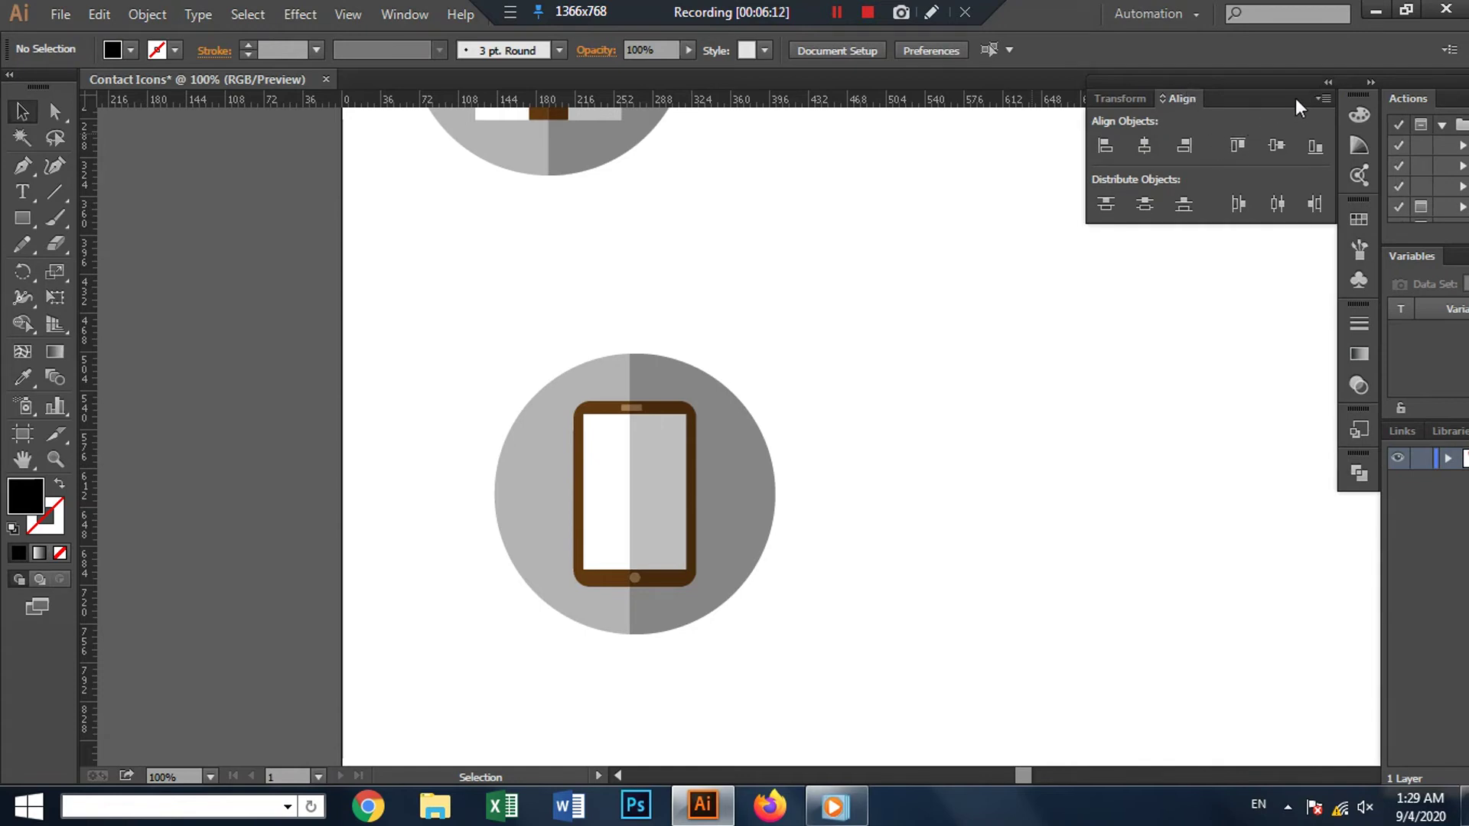
drag(1296, 100, 1169, 96)
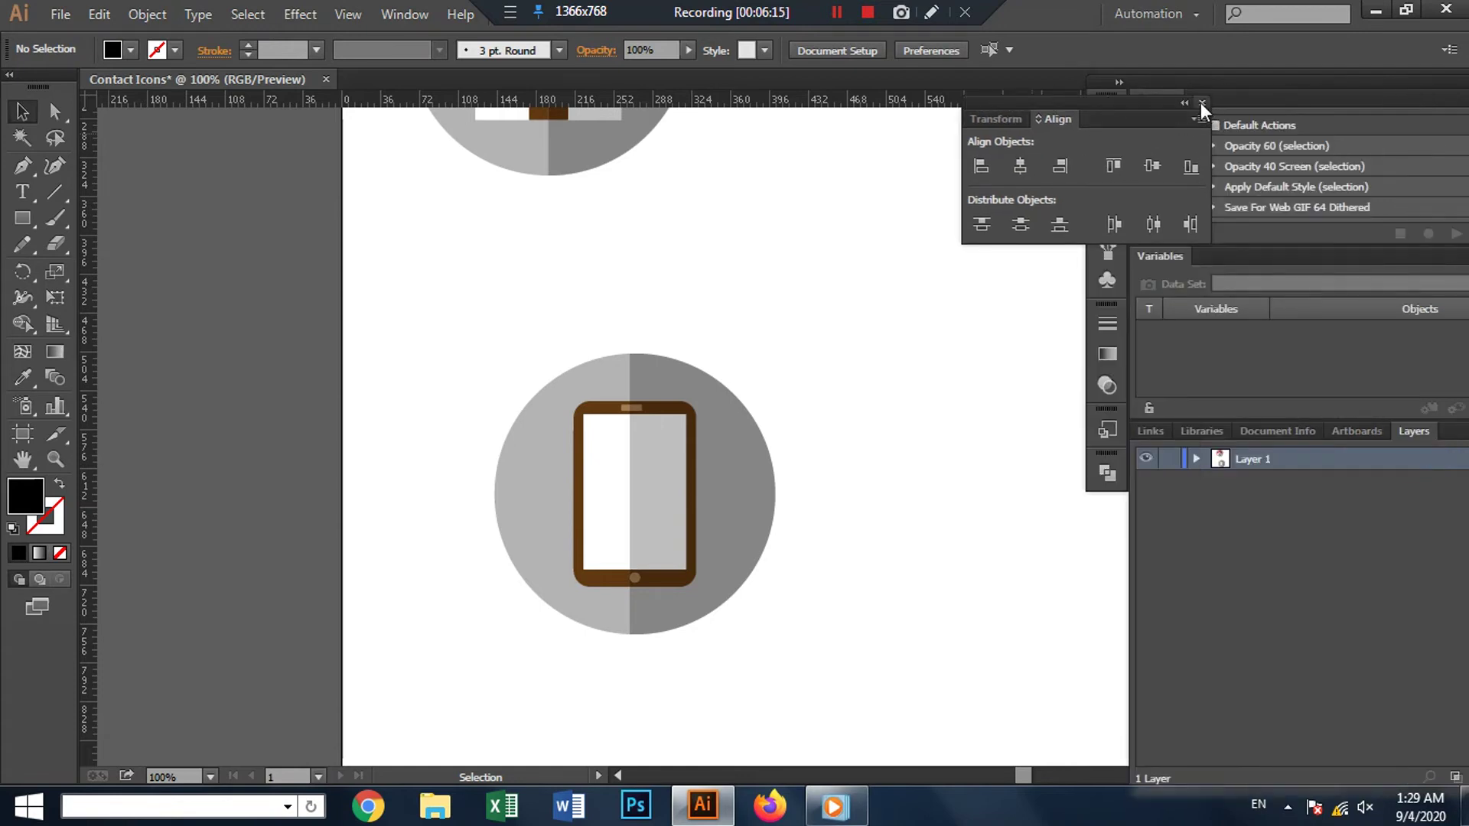
click(1201, 103)
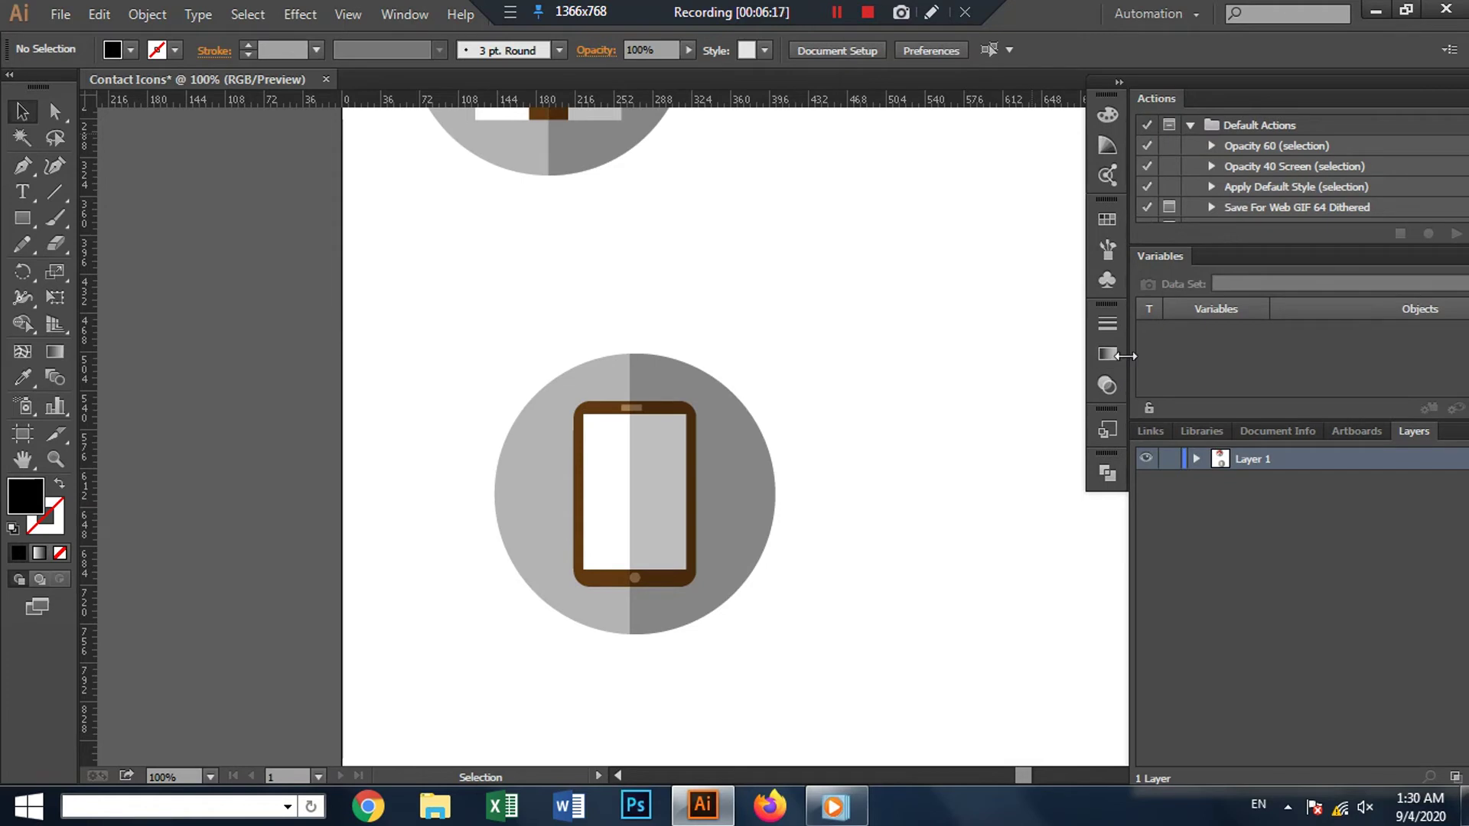
drag(1126, 356, 1238, 357)
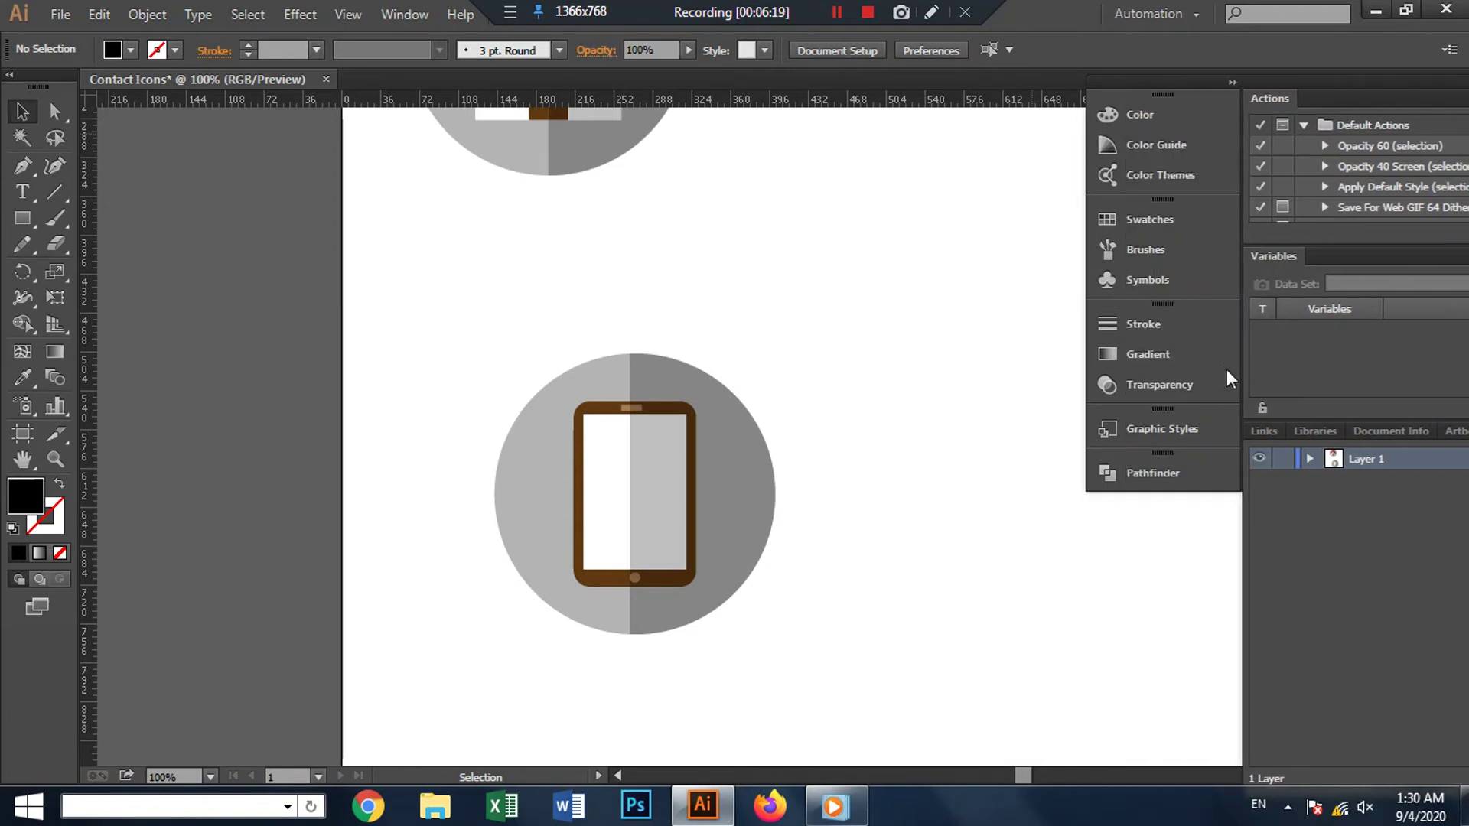
click(1232, 81)
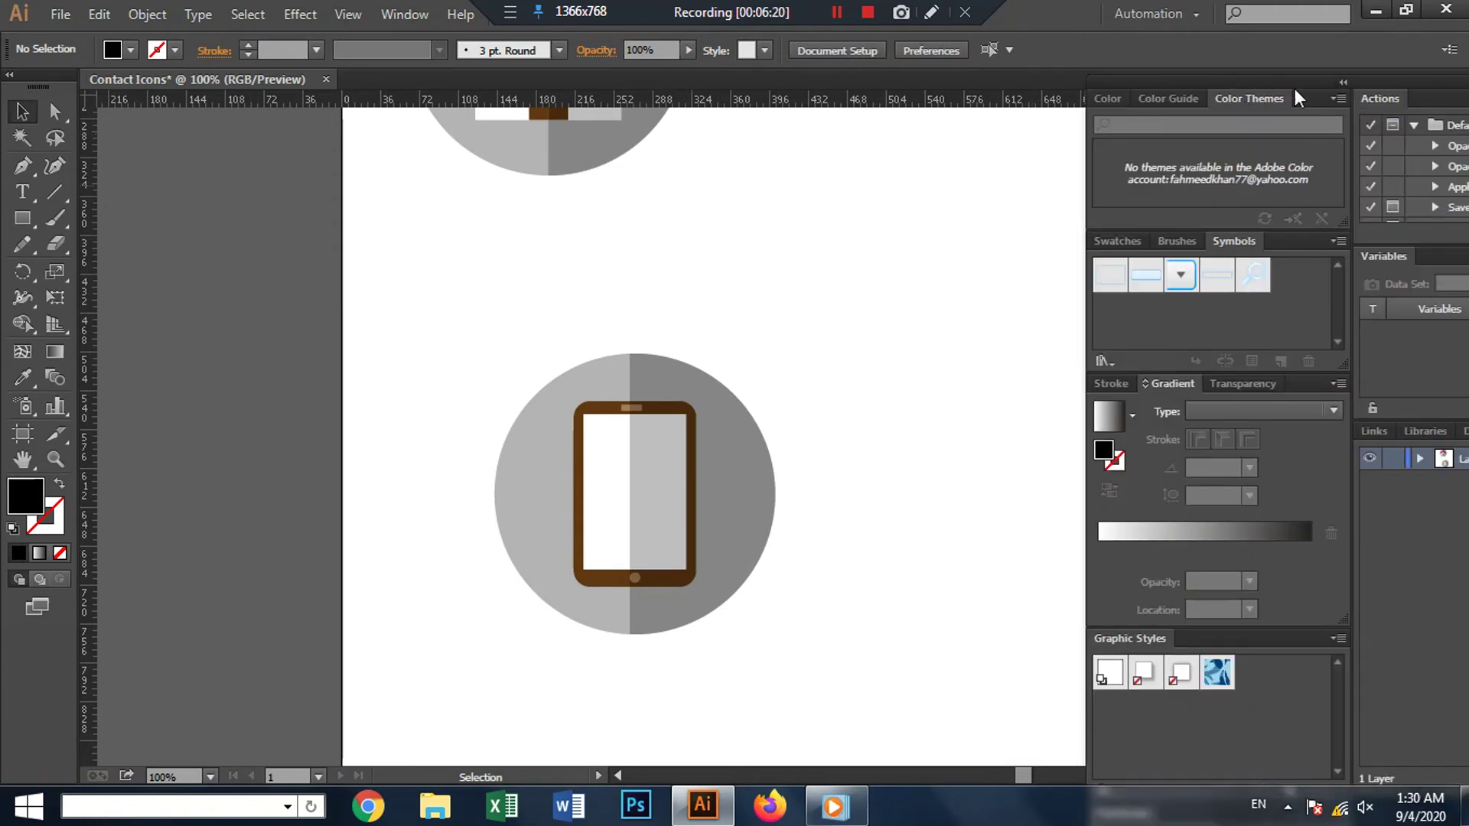
click(1342, 83)
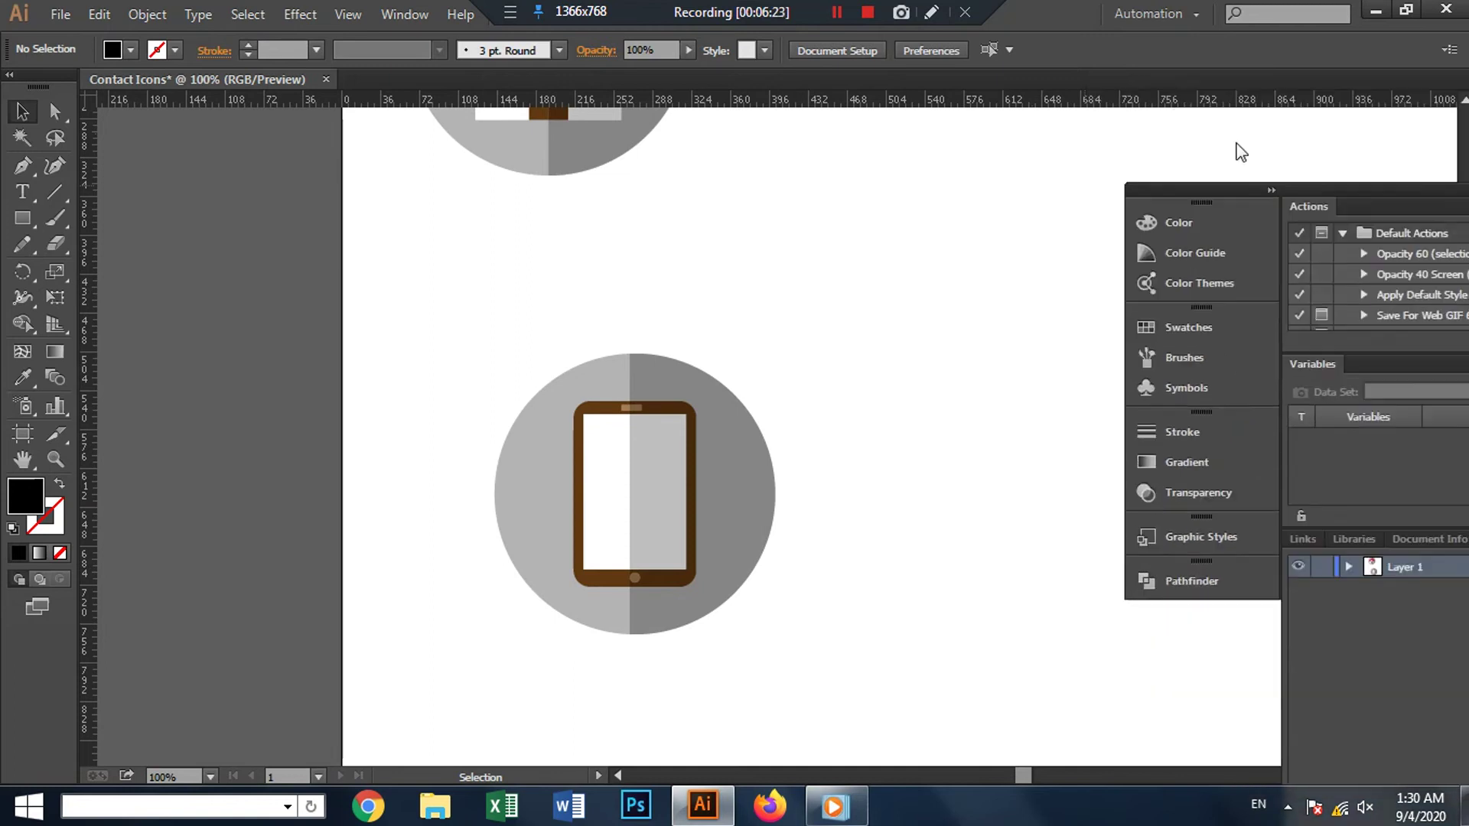
drag(1237, 81, 1236, 71)
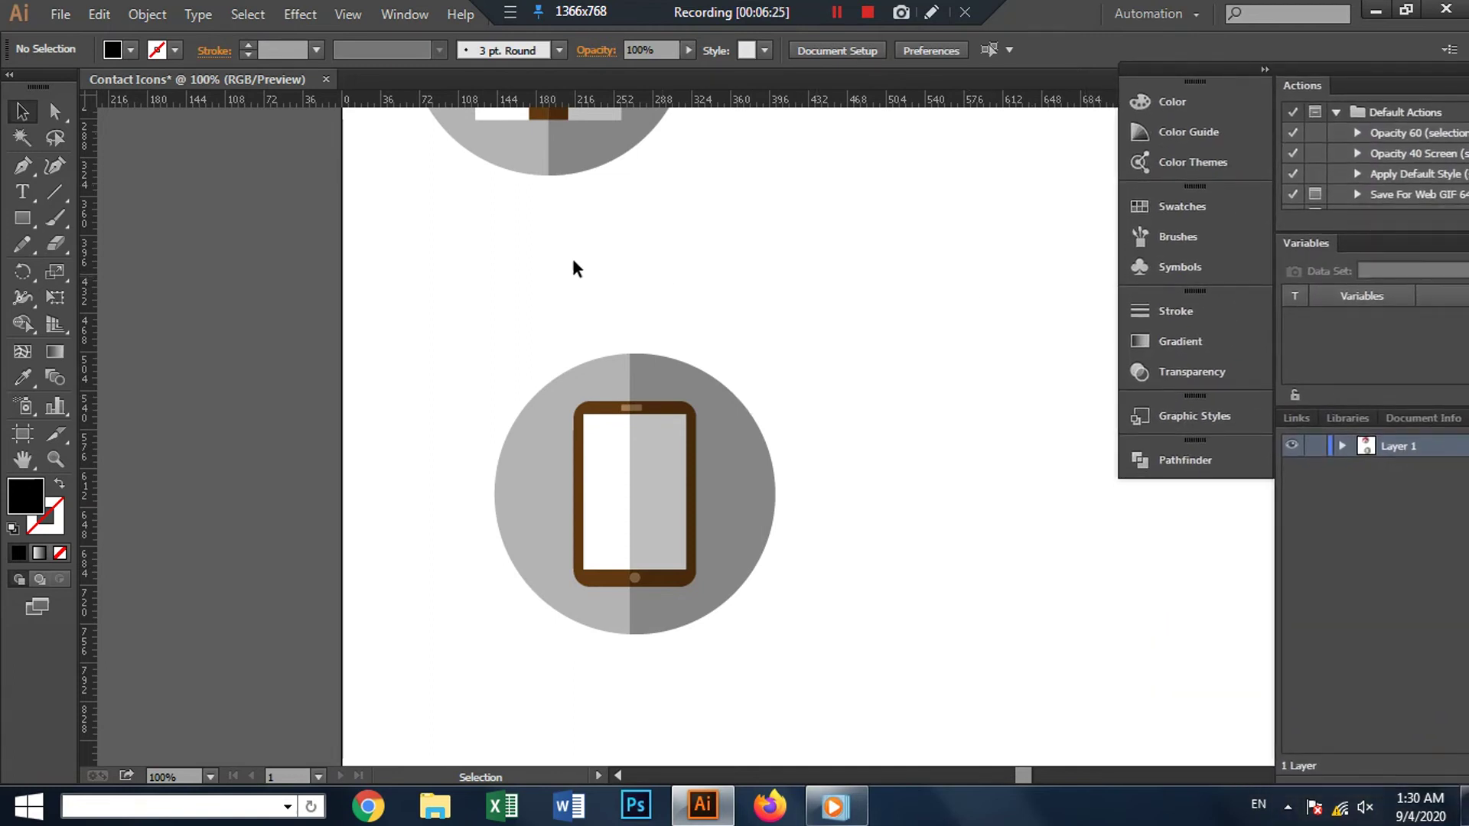
Step: Ungroup the phone icon and move its outline onto the circle beside the house
drag(426, 272, 736, 605)
right_click(717, 519)
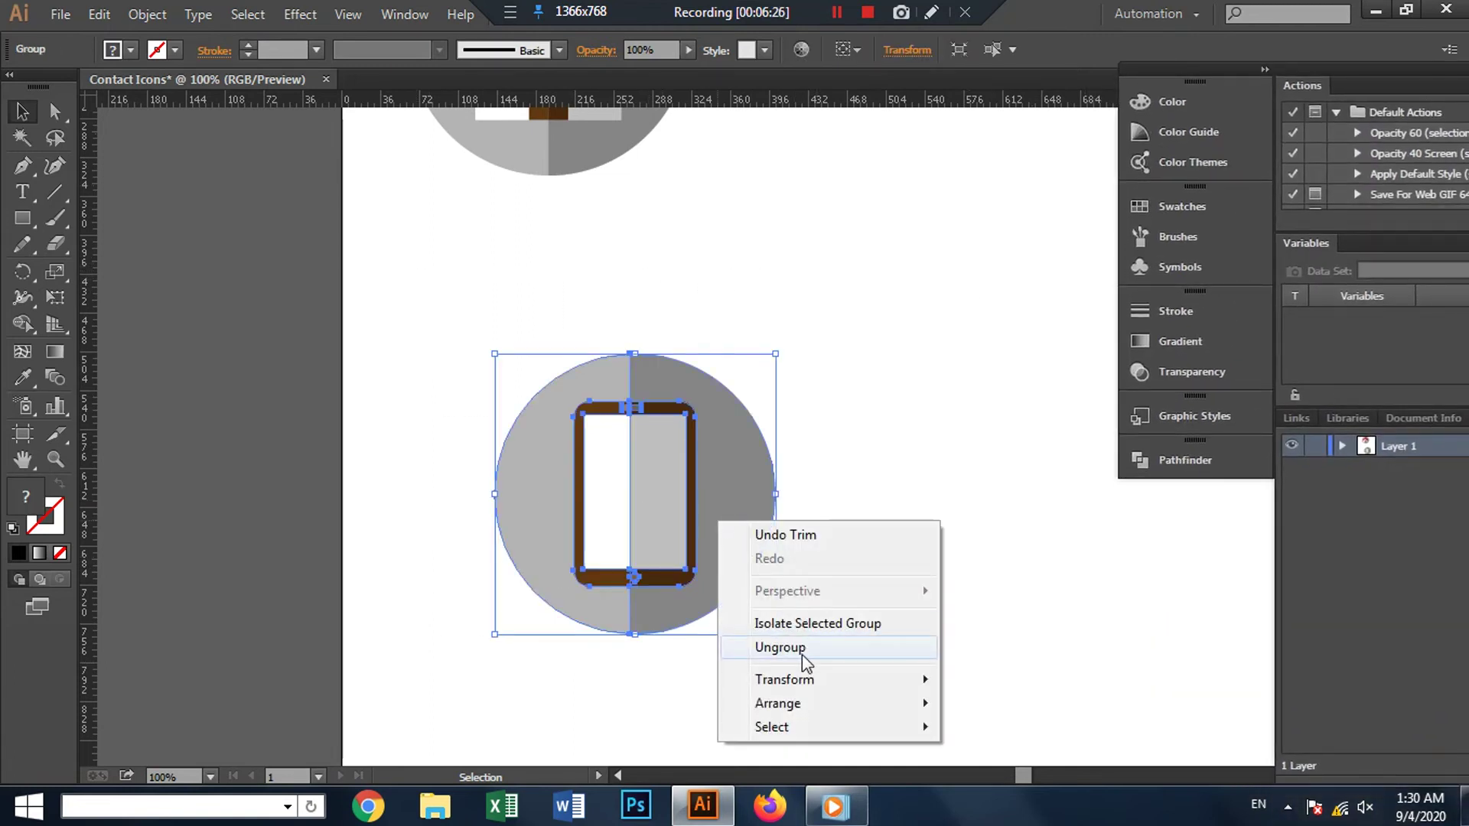
click(780, 647)
click(884, 380)
scroll(664, 461, down, 1)
scroll(665, 470, down, 2)
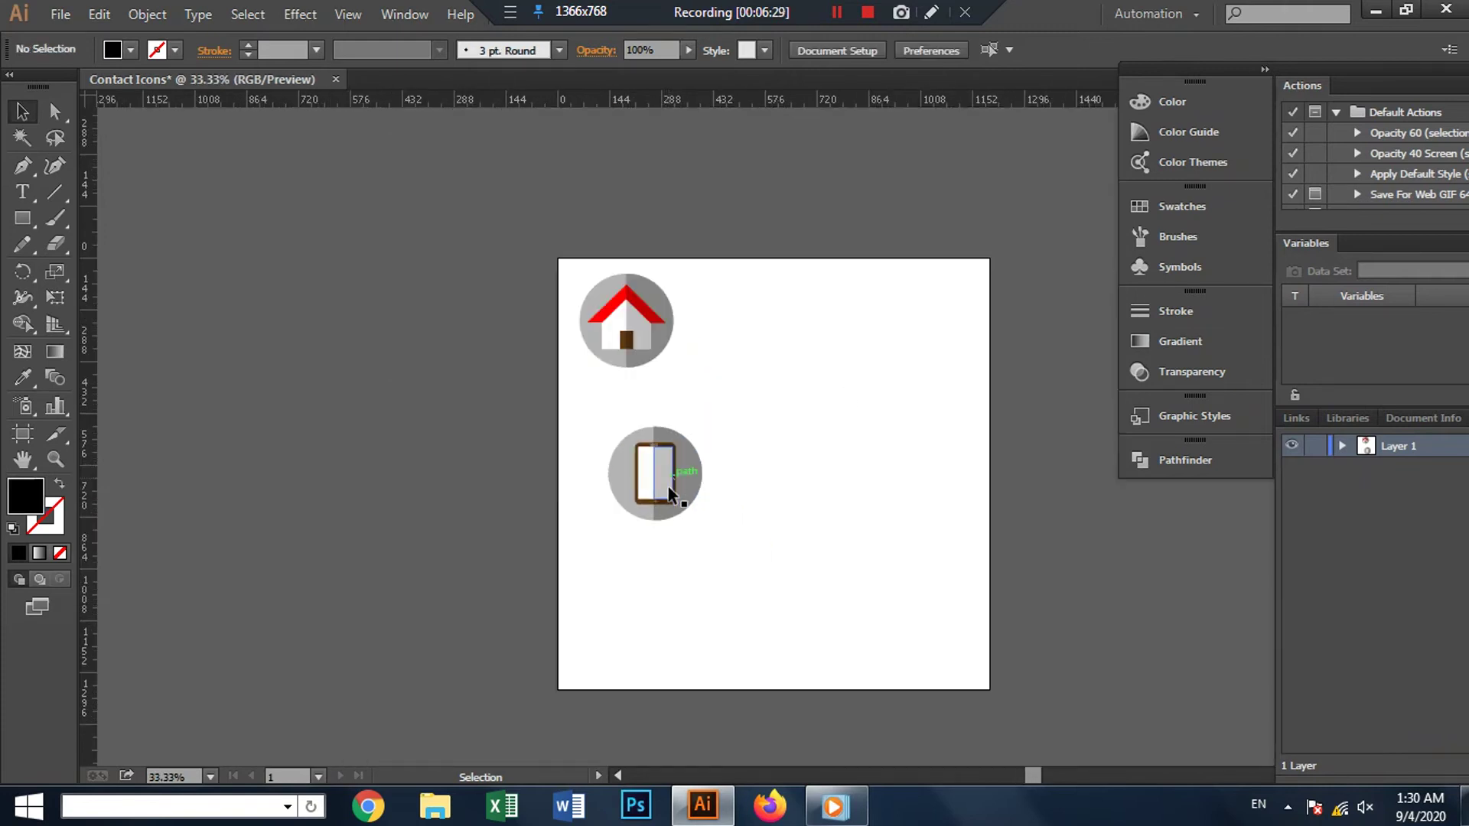
drag(665, 488, 753, 338)
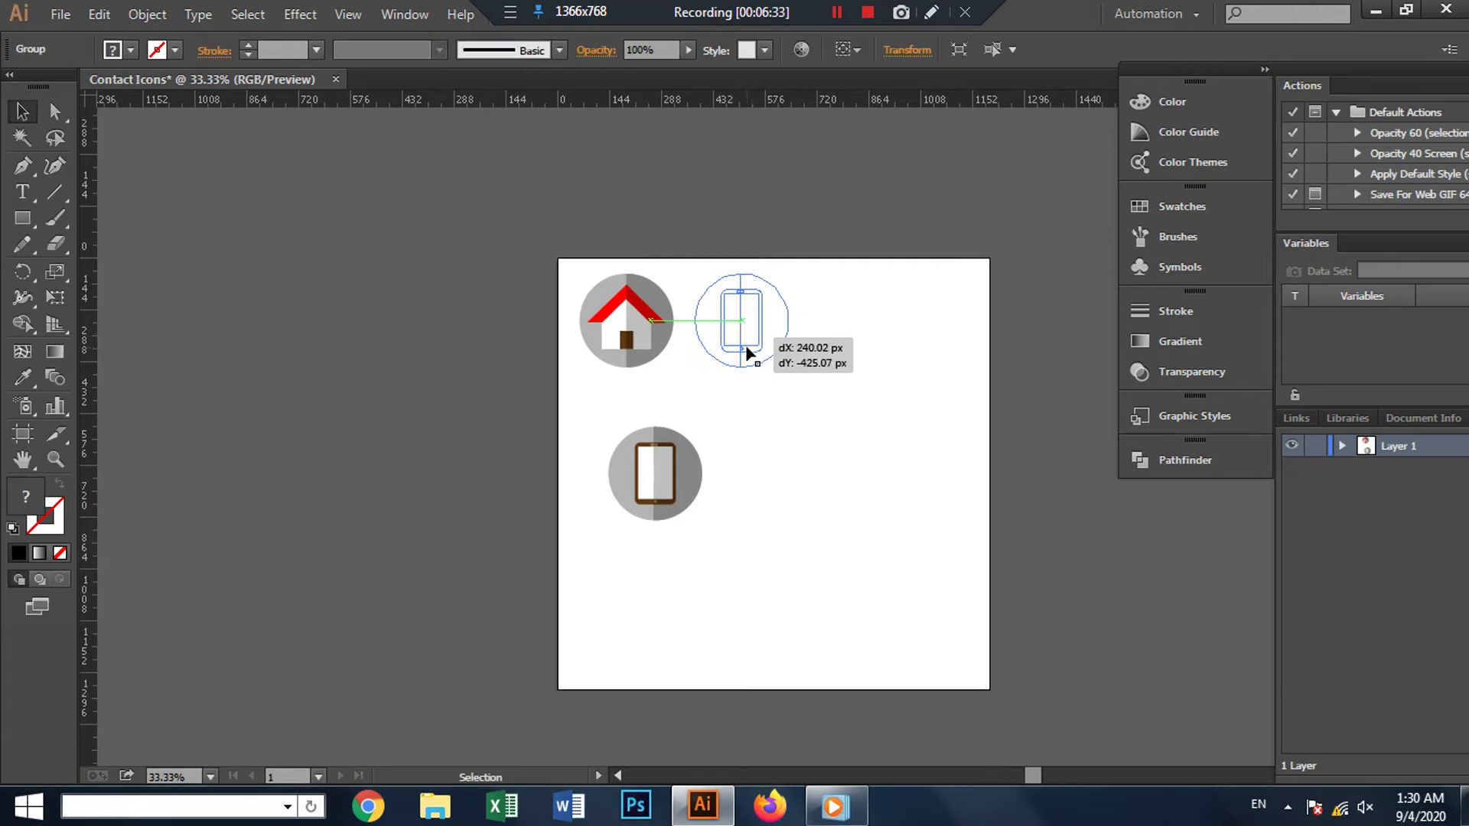
drag(754, 339, 753, 338)
click(867, 12)
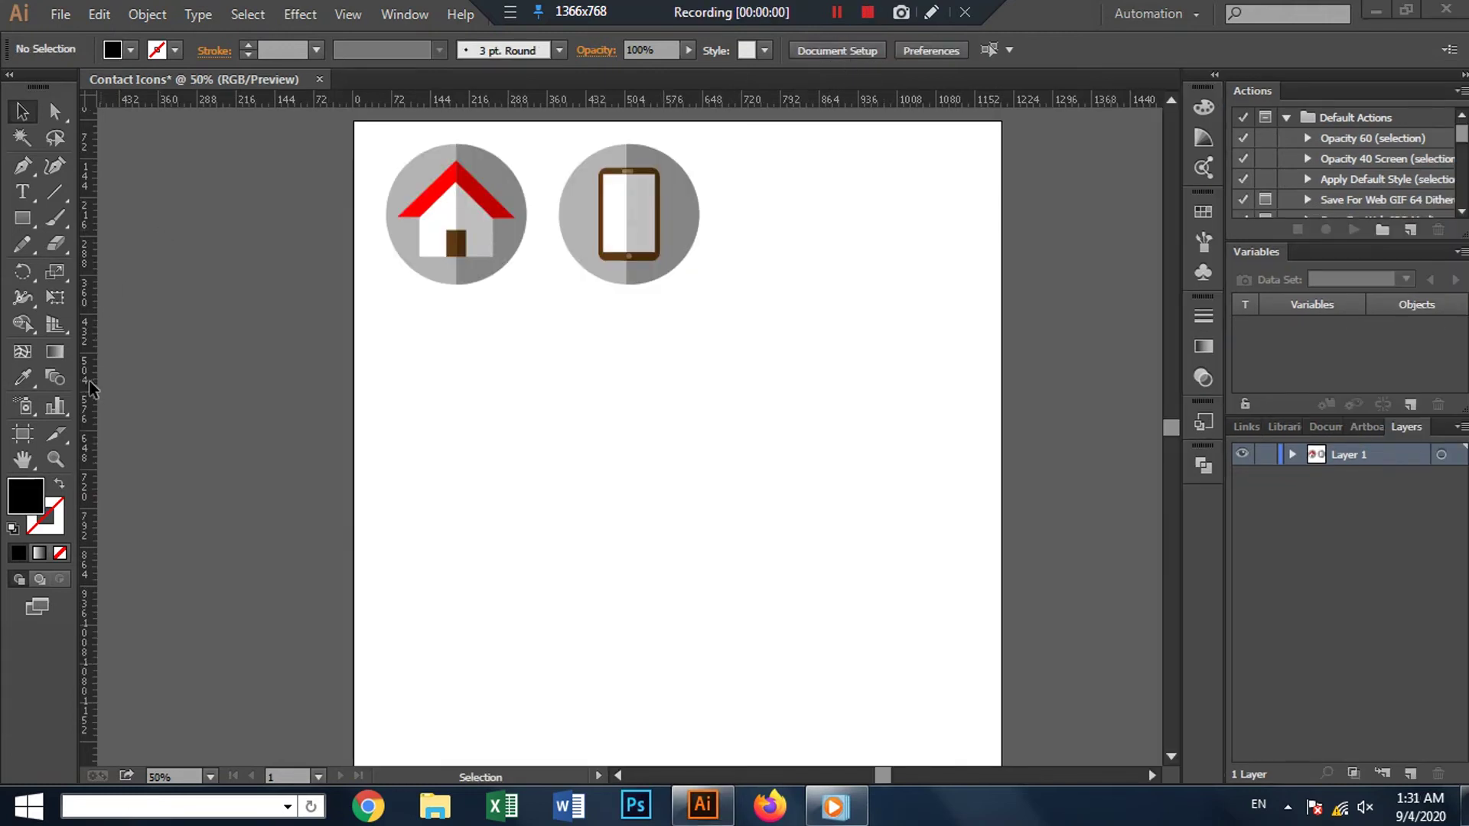
Step: Draw a roughly 300 × 198 px rectangle below the icons, eyedropping the house door's brown
click(23, 218)
mouse_move(514, 425)
mouse_down()
mouse_move(676, 546)
mouse_move(681, 535)
mouse_up()
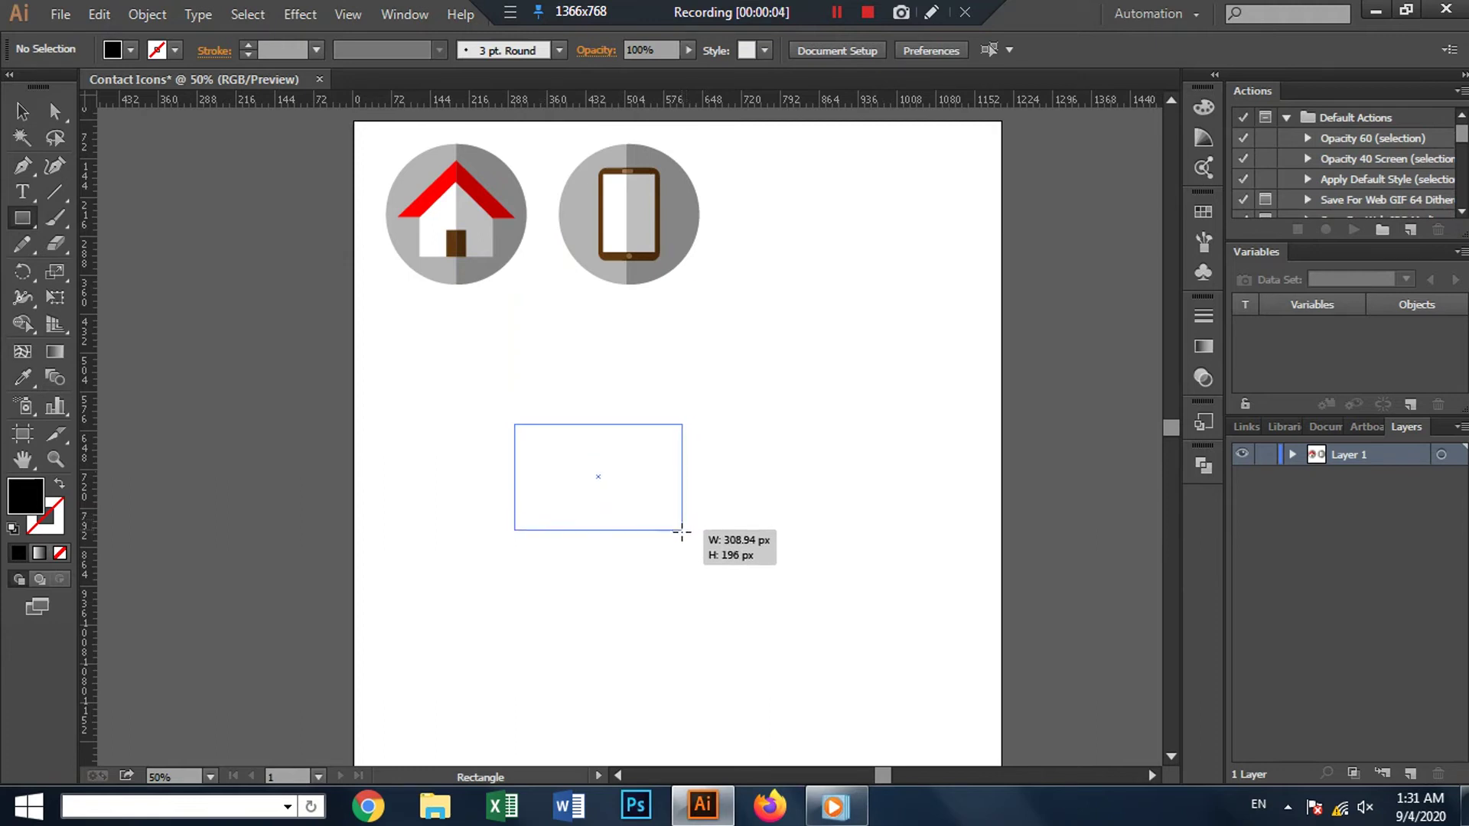
drag(682, 535, 677, 530)
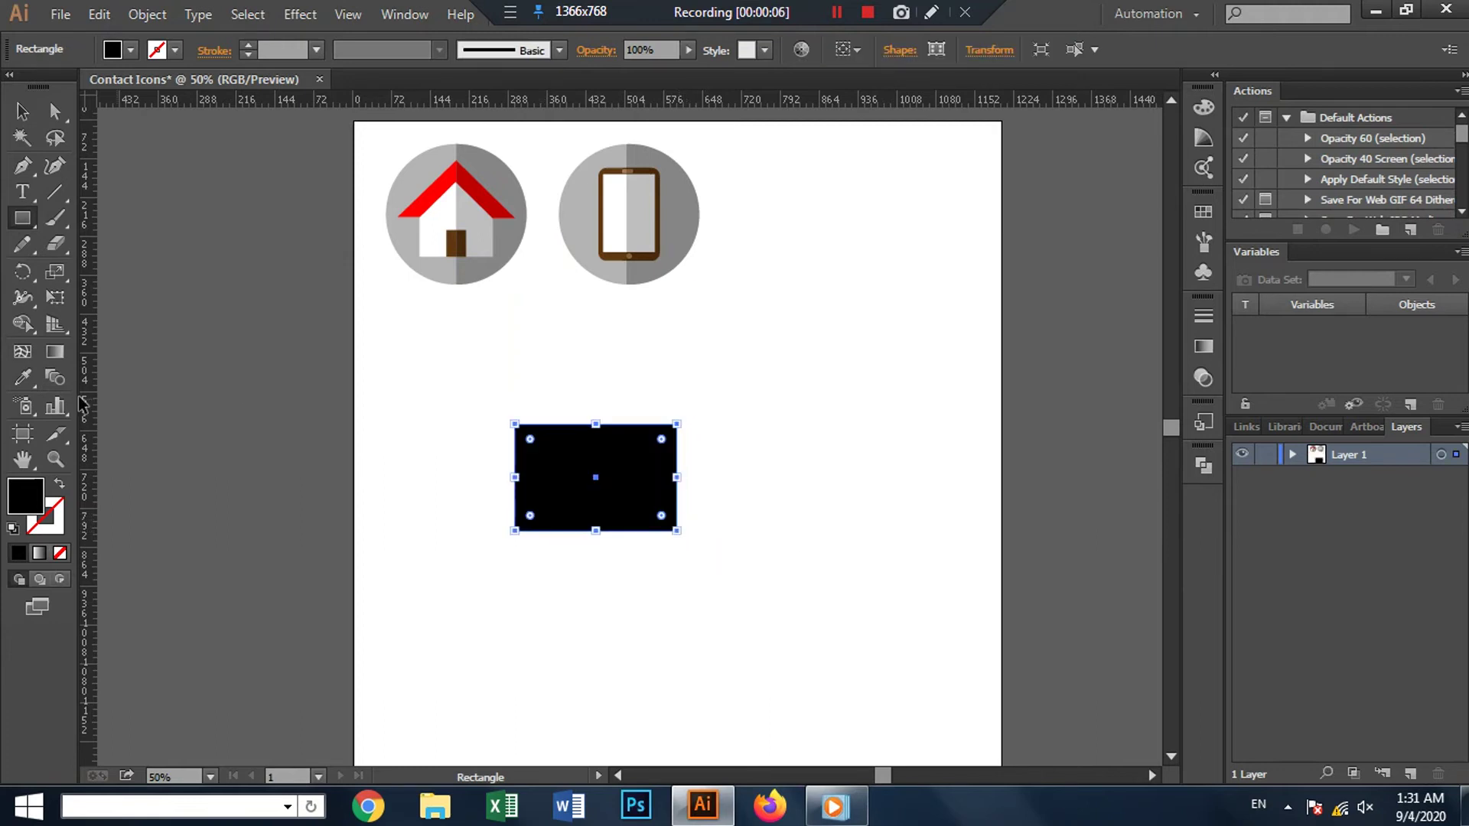
click(28, 387)
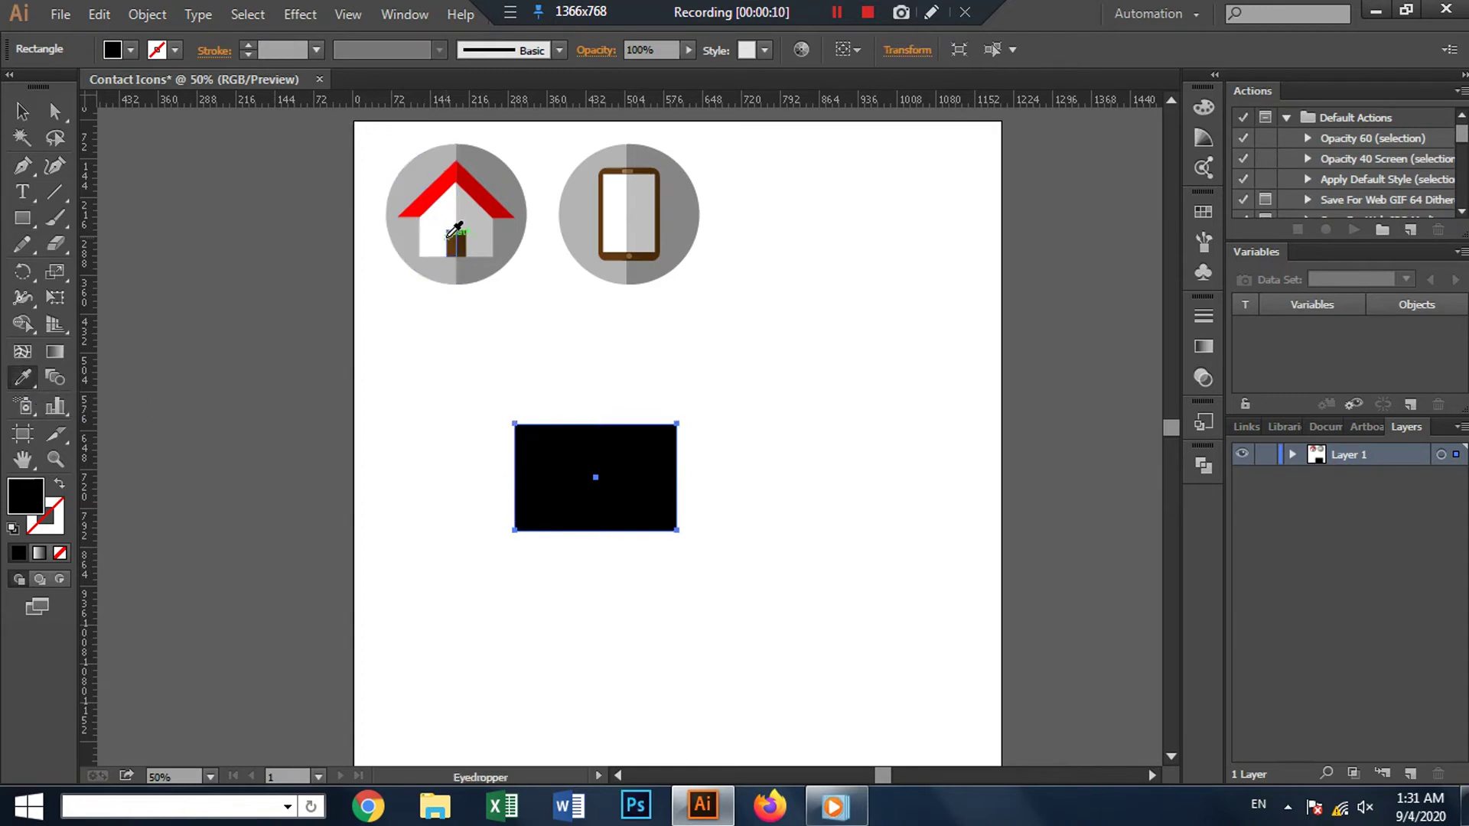
click(451, 235)
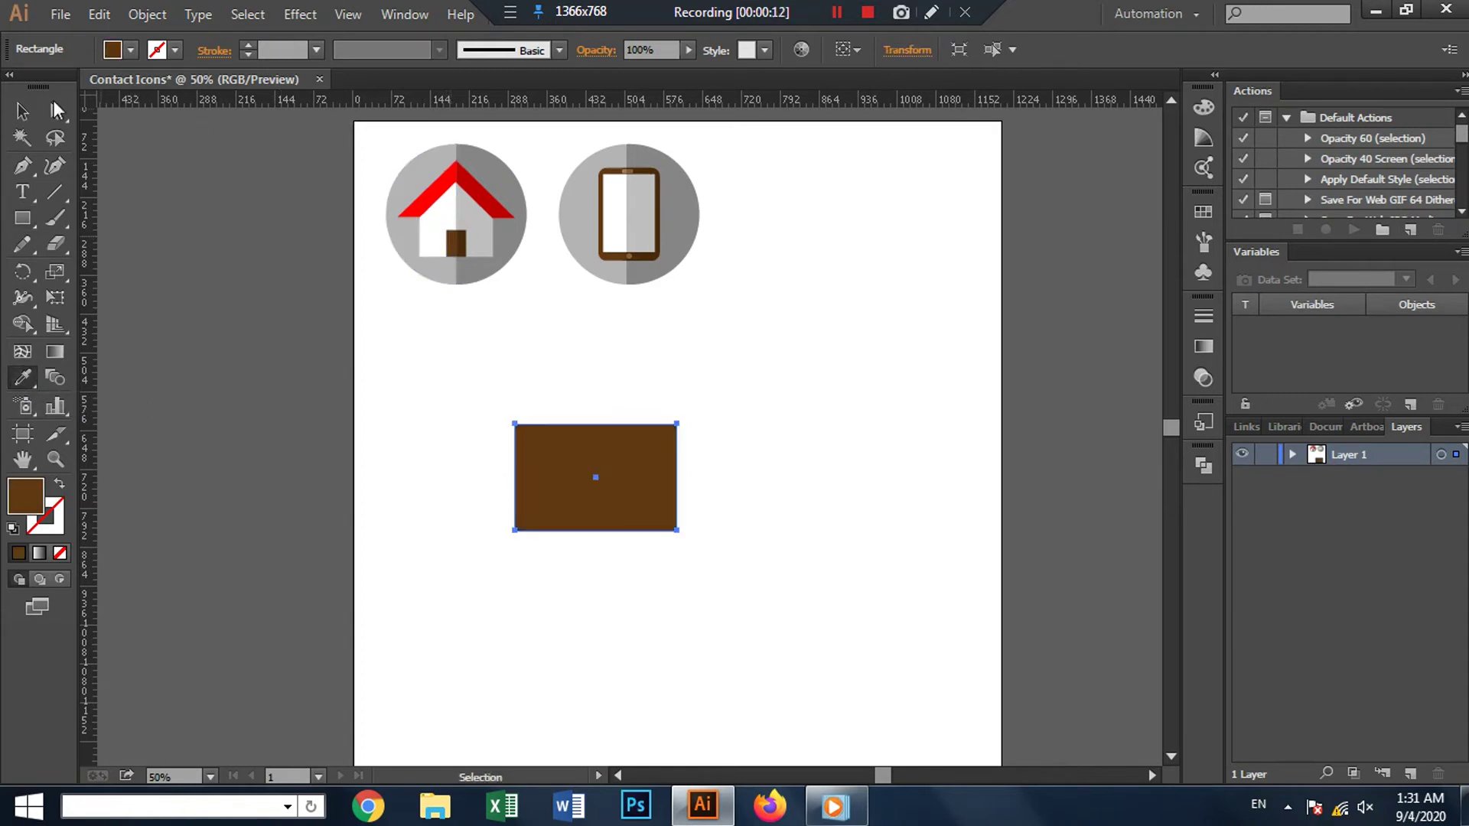
click(22, 111)
scroll(521, 457, up, 2)
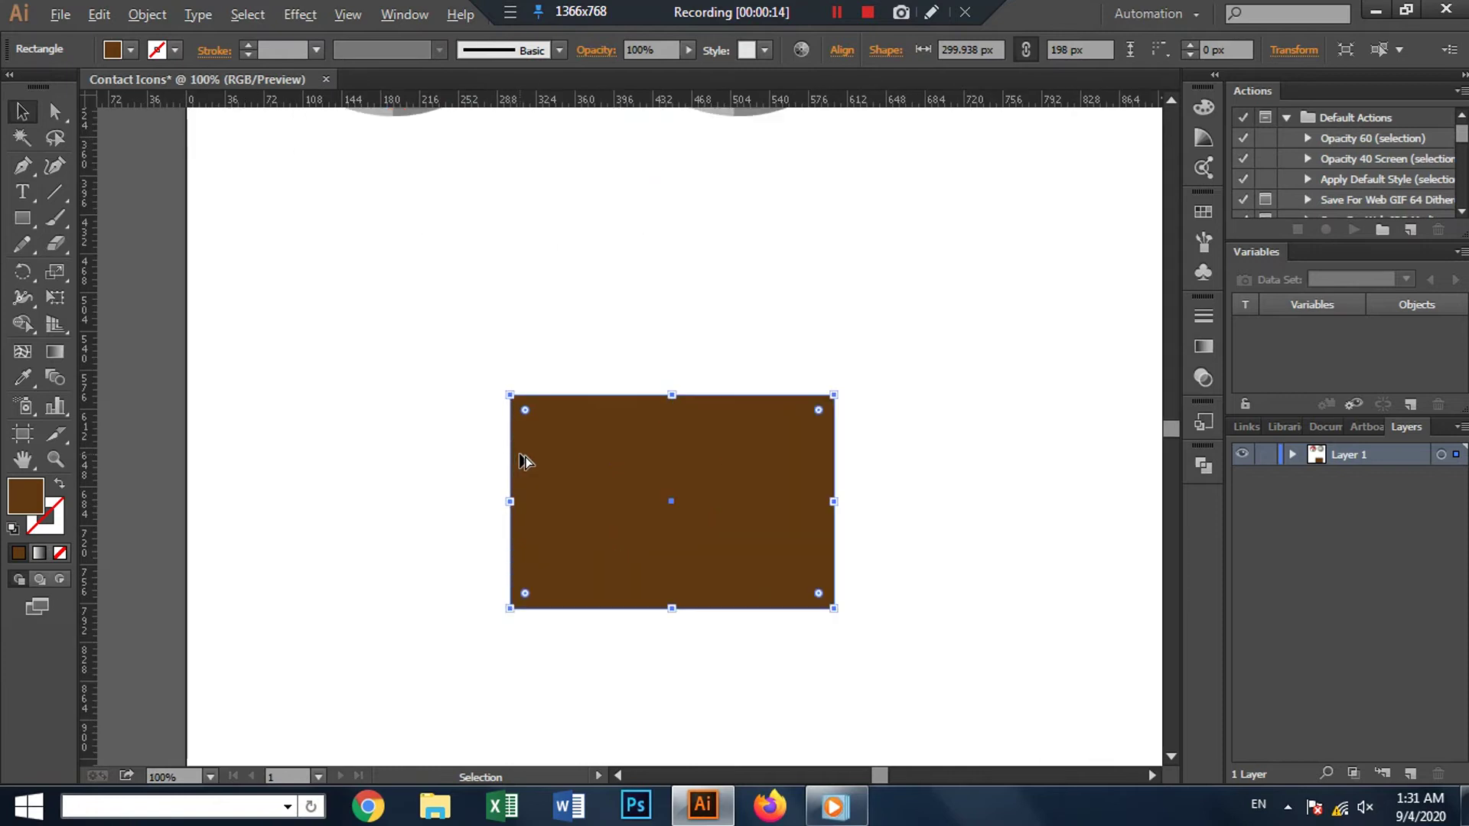
scroll(524, 460, up, 1)
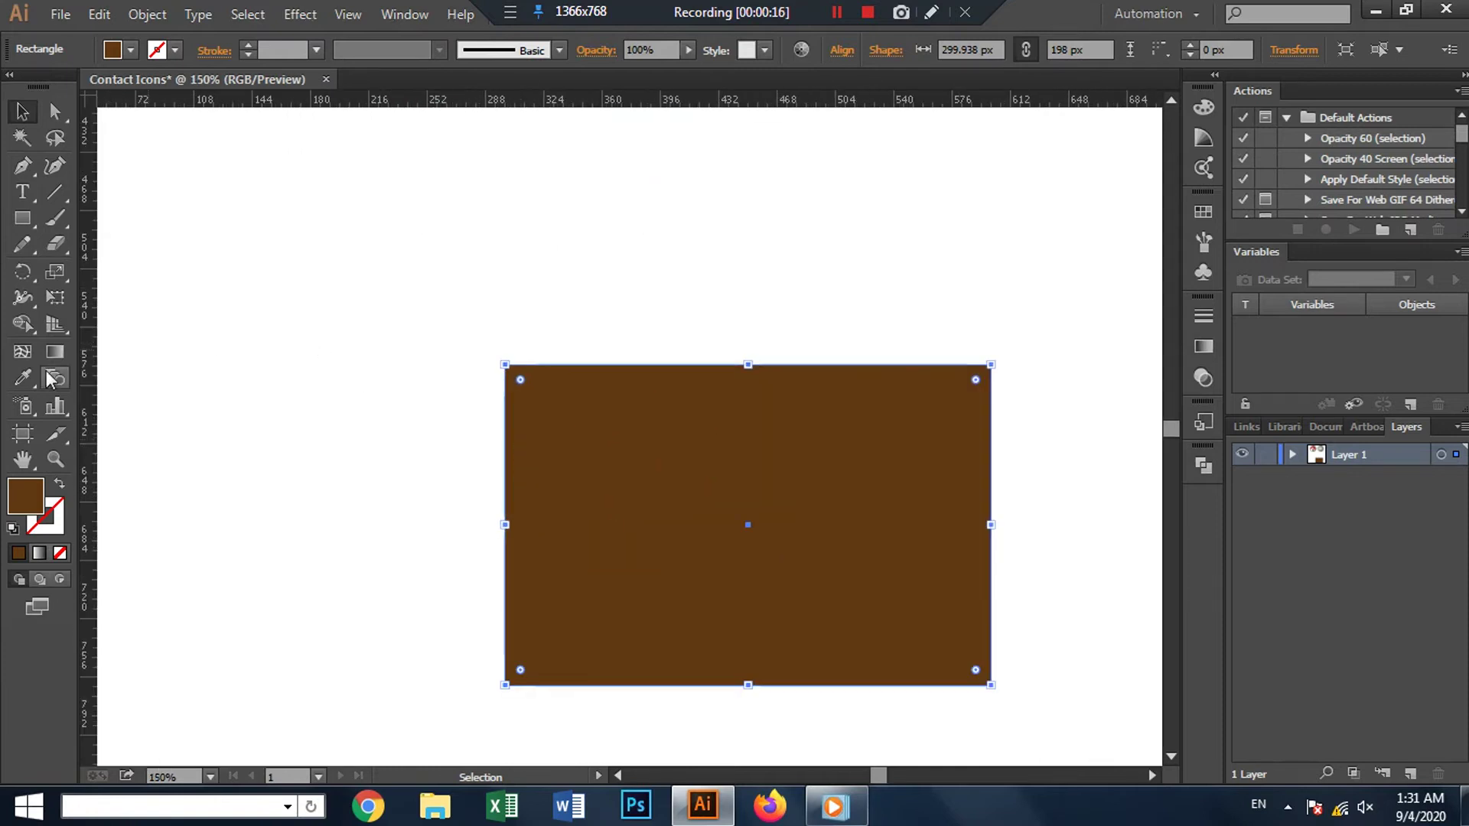
Step: Place vertical guides at 324 and 576 px and a horizontal guide across the rectangle's middle
drag(95, 386, 546, 452)
drag(89, 474, 953, 556)
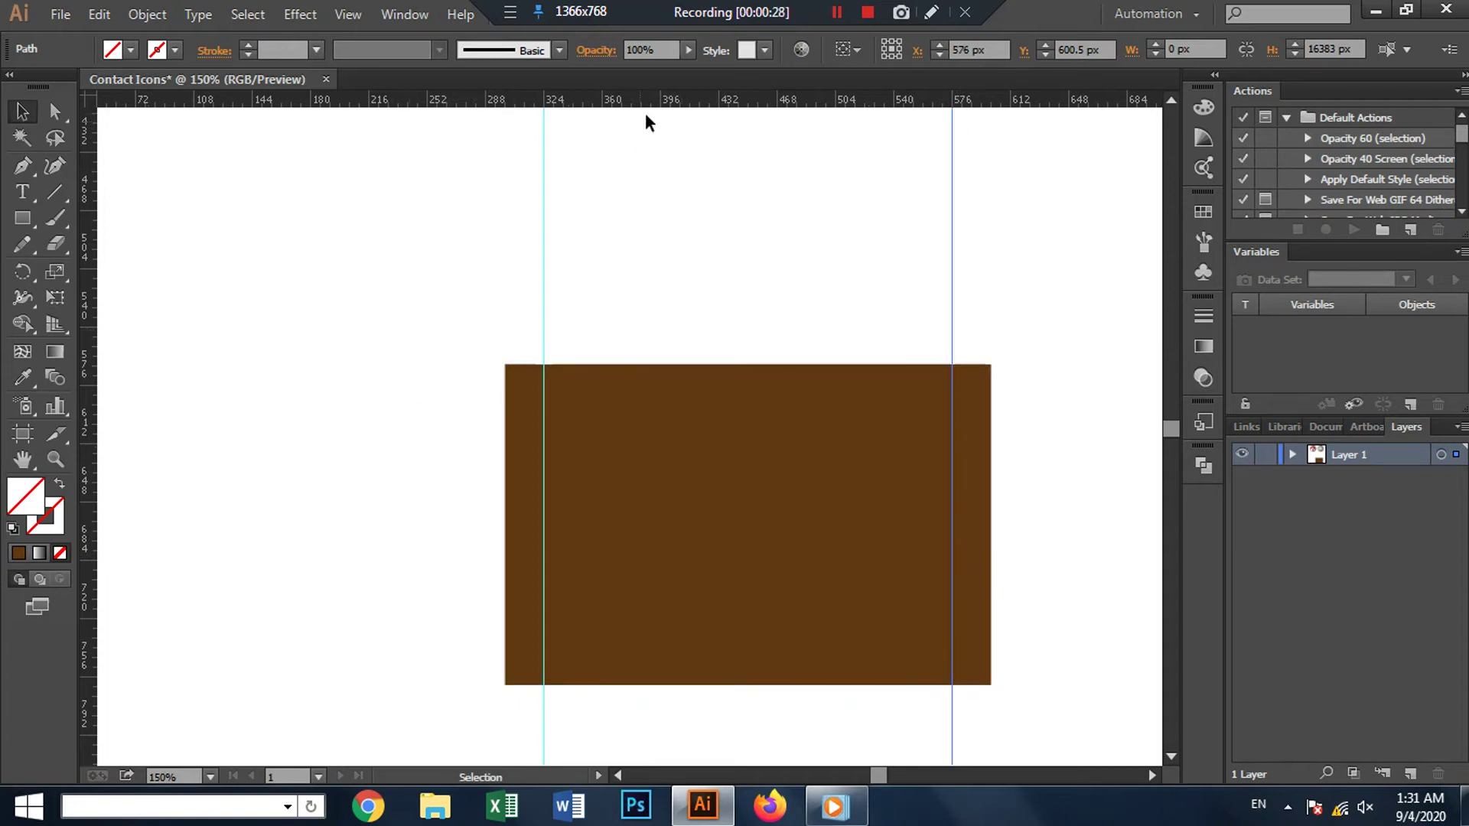
mouse_move(655, 99)
mouse_down()
mouse_move(659, 531)
mouse_move(659, 518)
mouse_up()
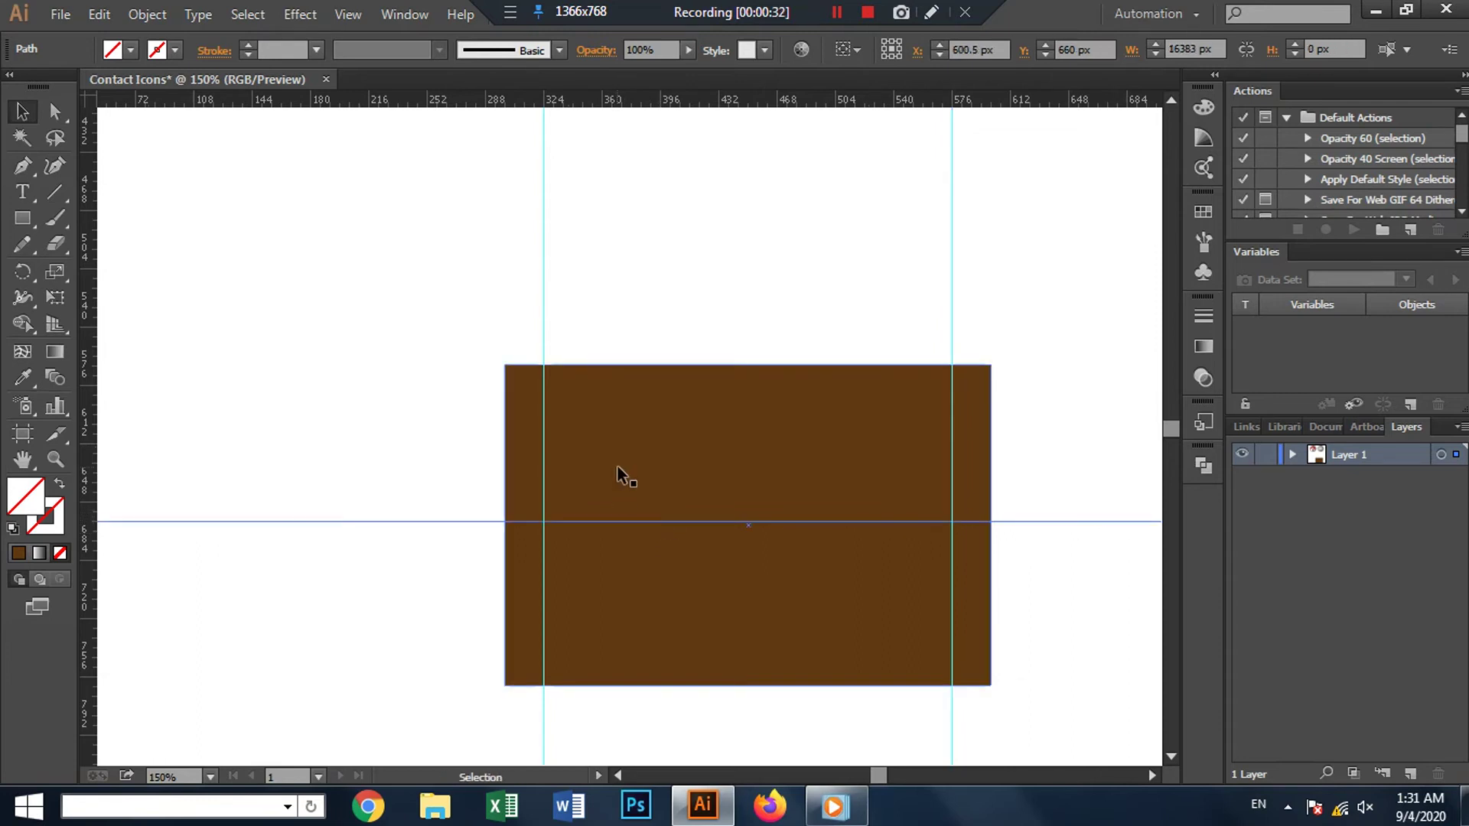
Step: Pen a V path from the top-left guide crossing, down to the centre, up to top-right
click(25, 166)
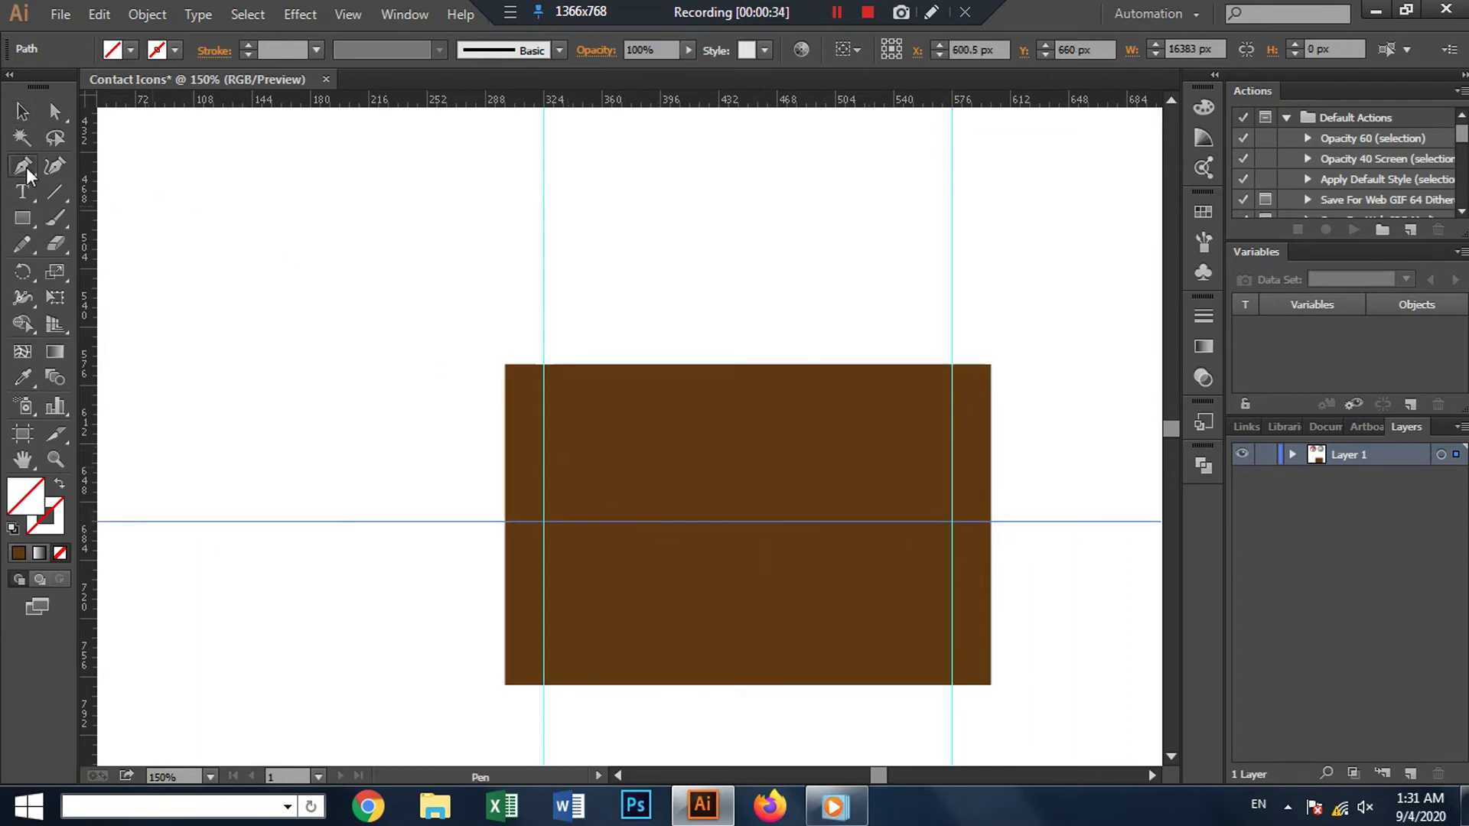
click(544, 365)
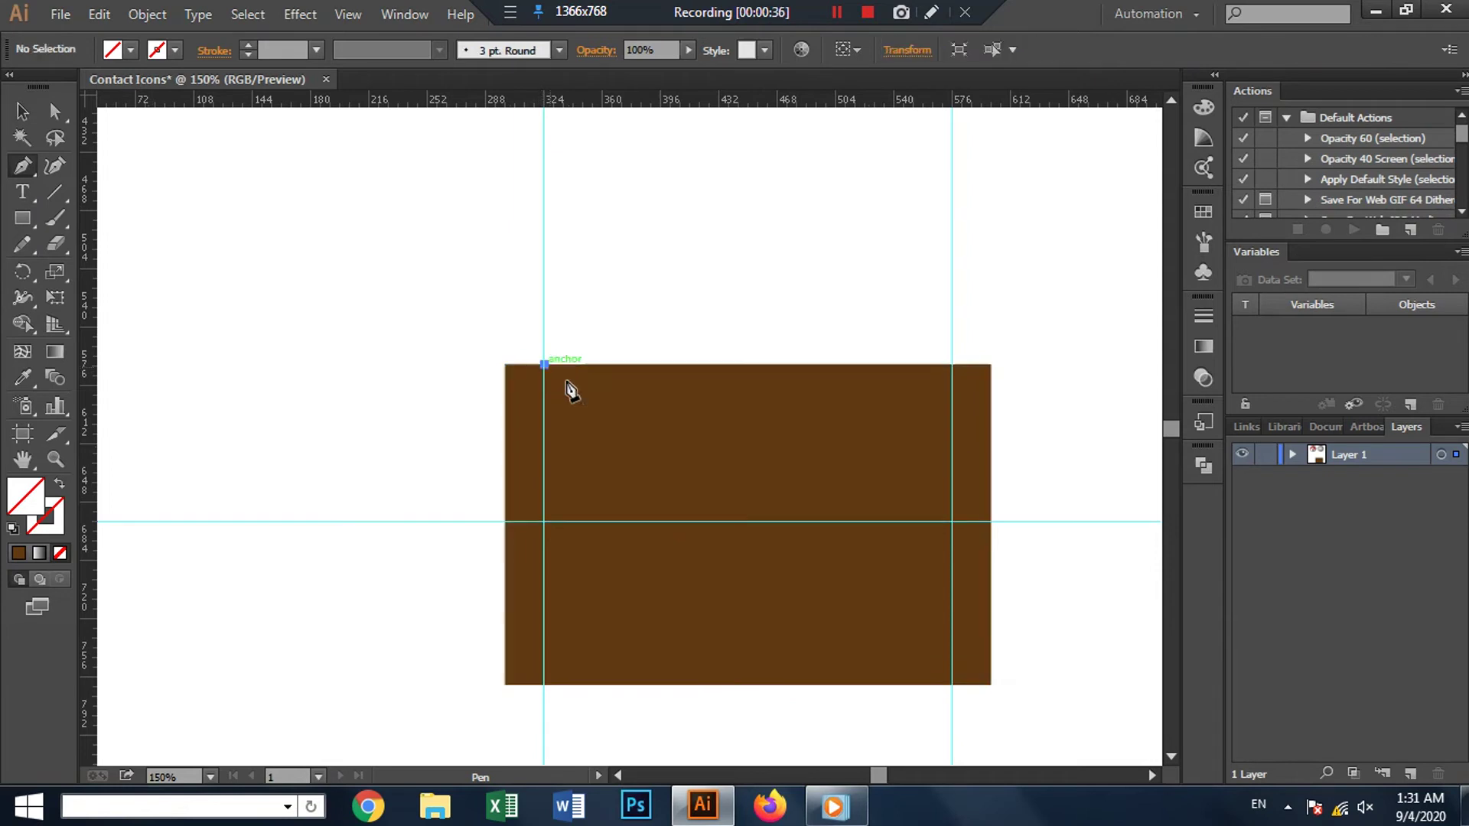
click(747, 523)
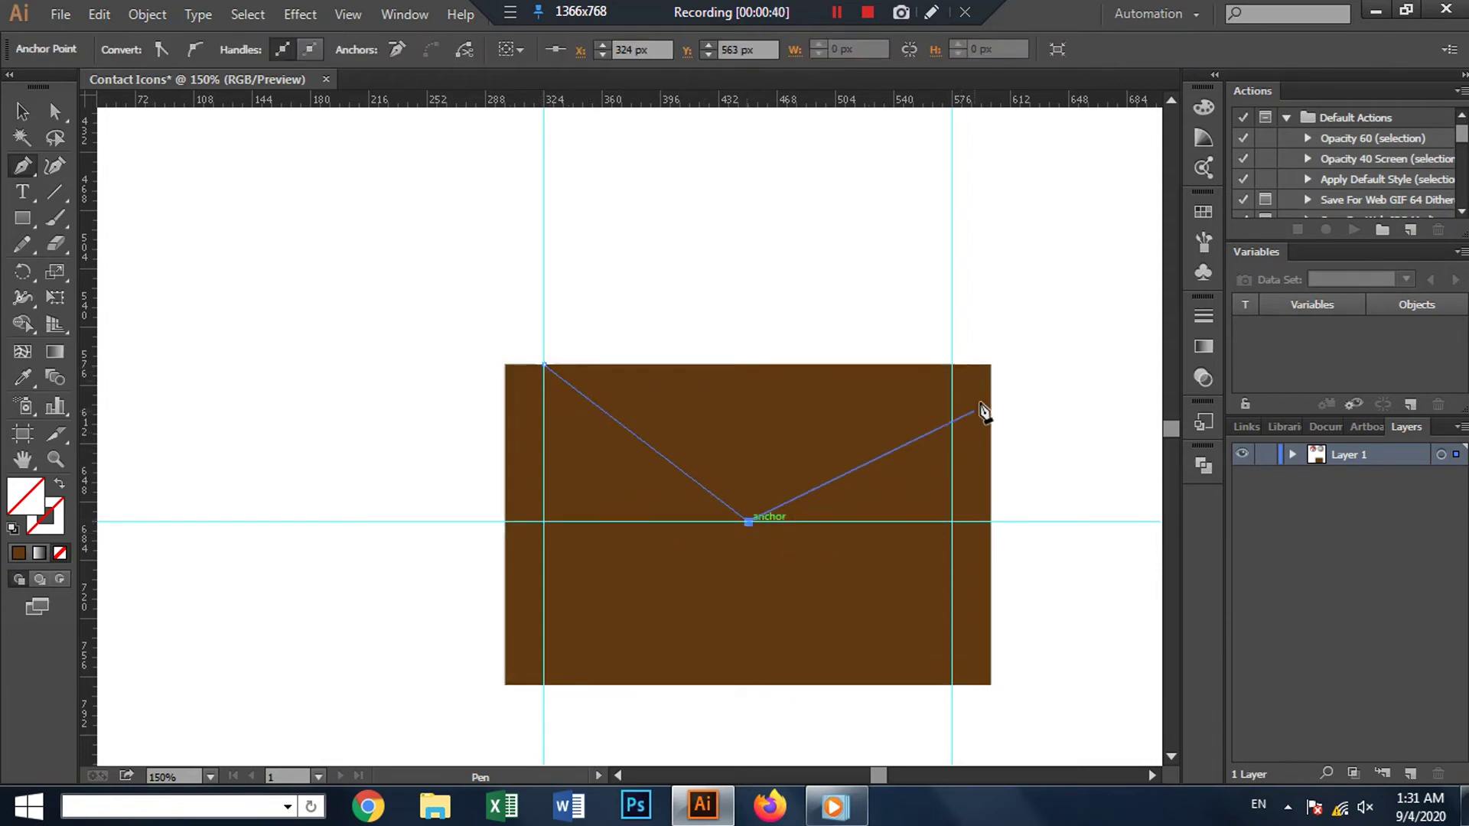
click(952, 365)
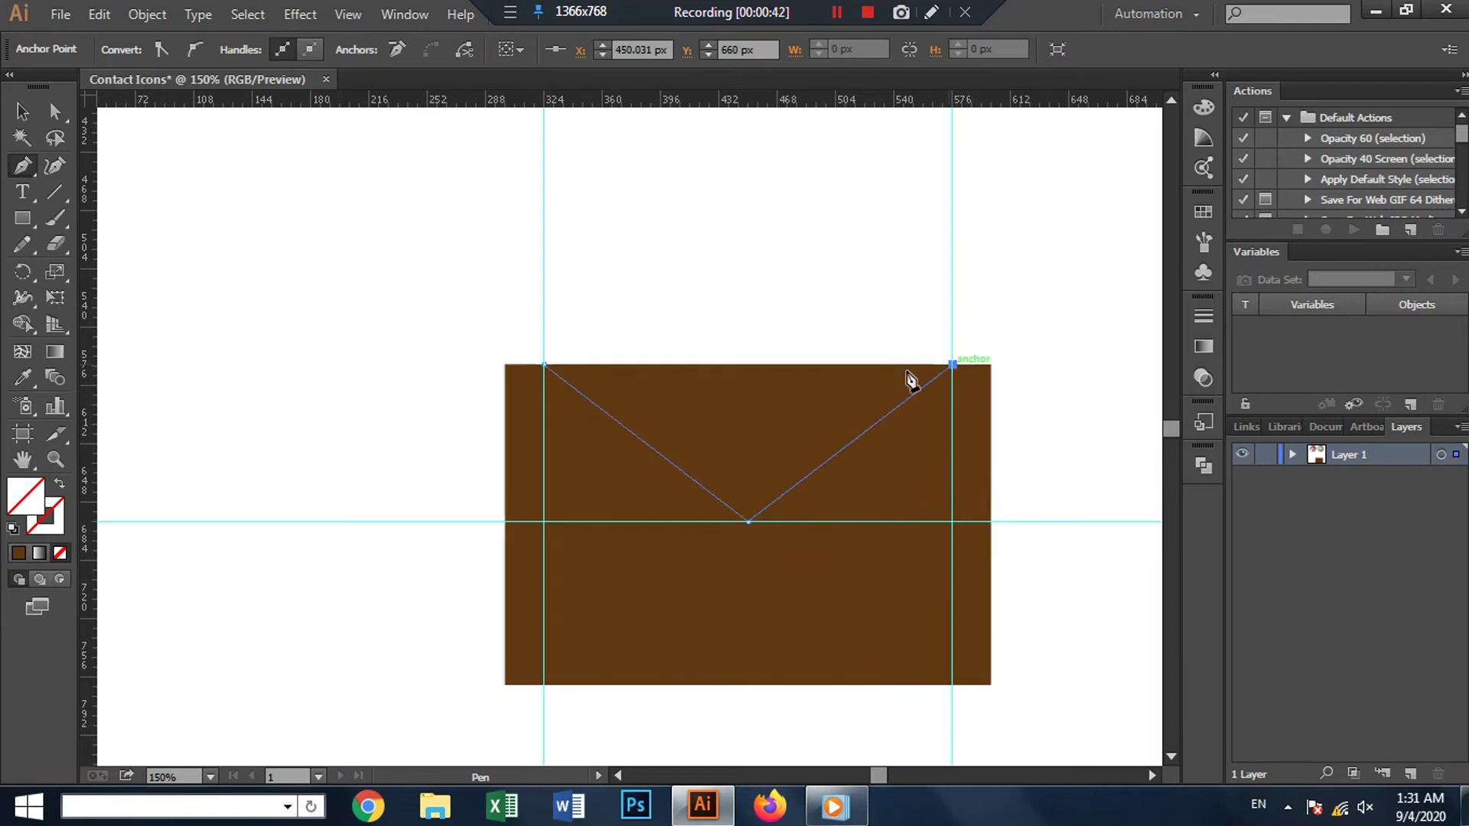
click(544, 365)
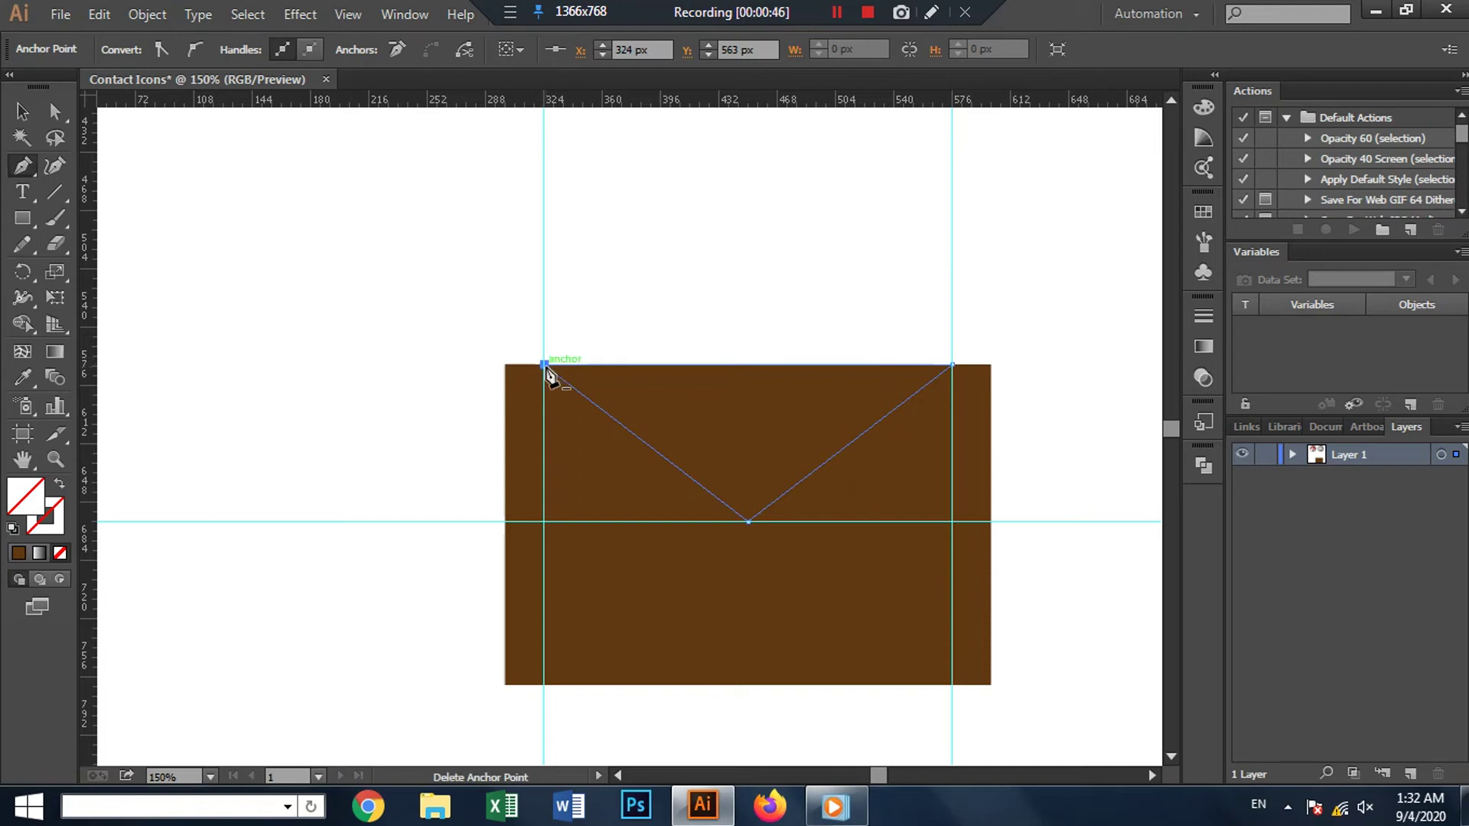
click(544, 365)
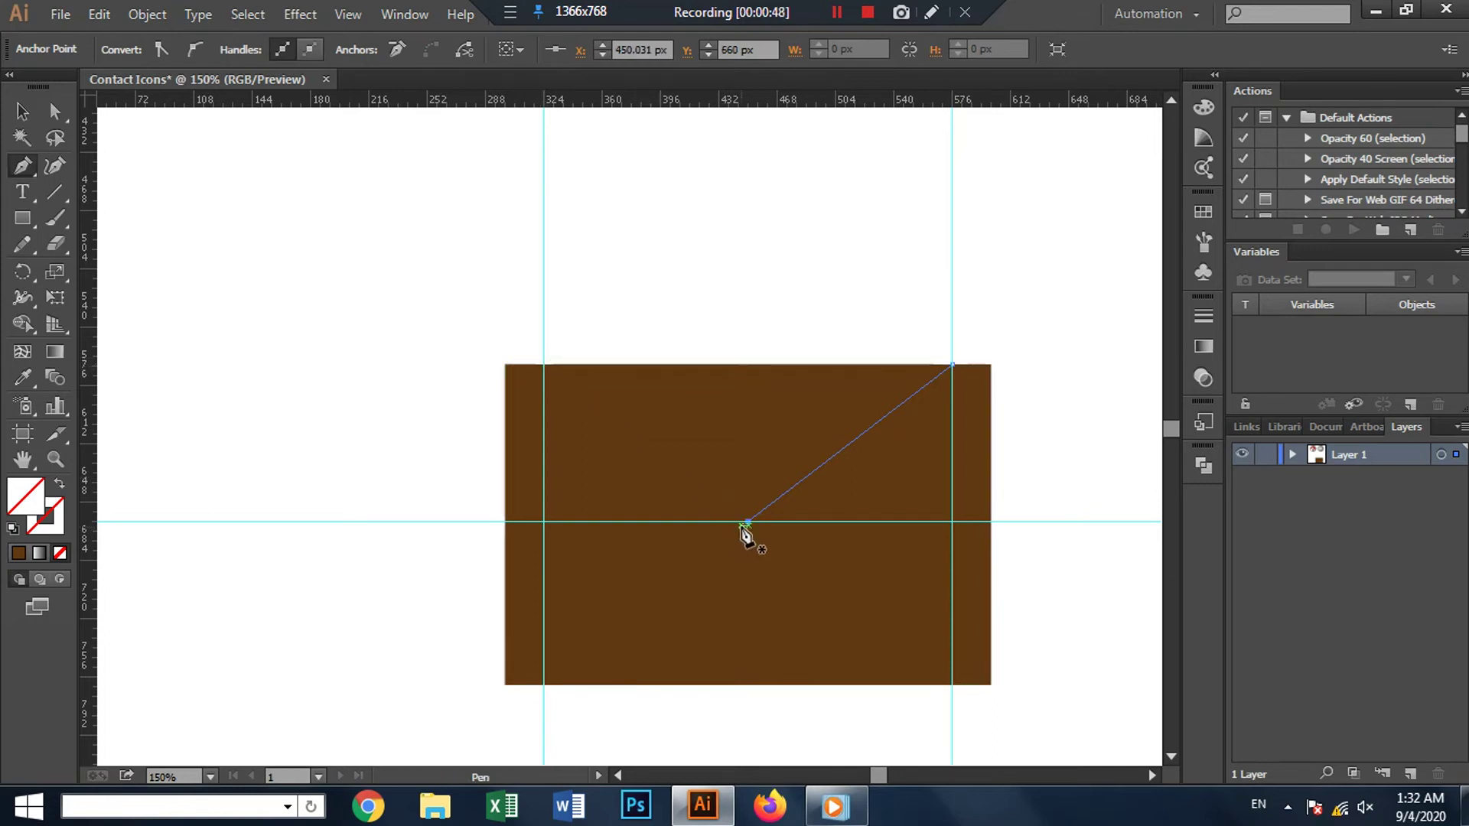
key(ctrl+z)
key(ctrl+z)
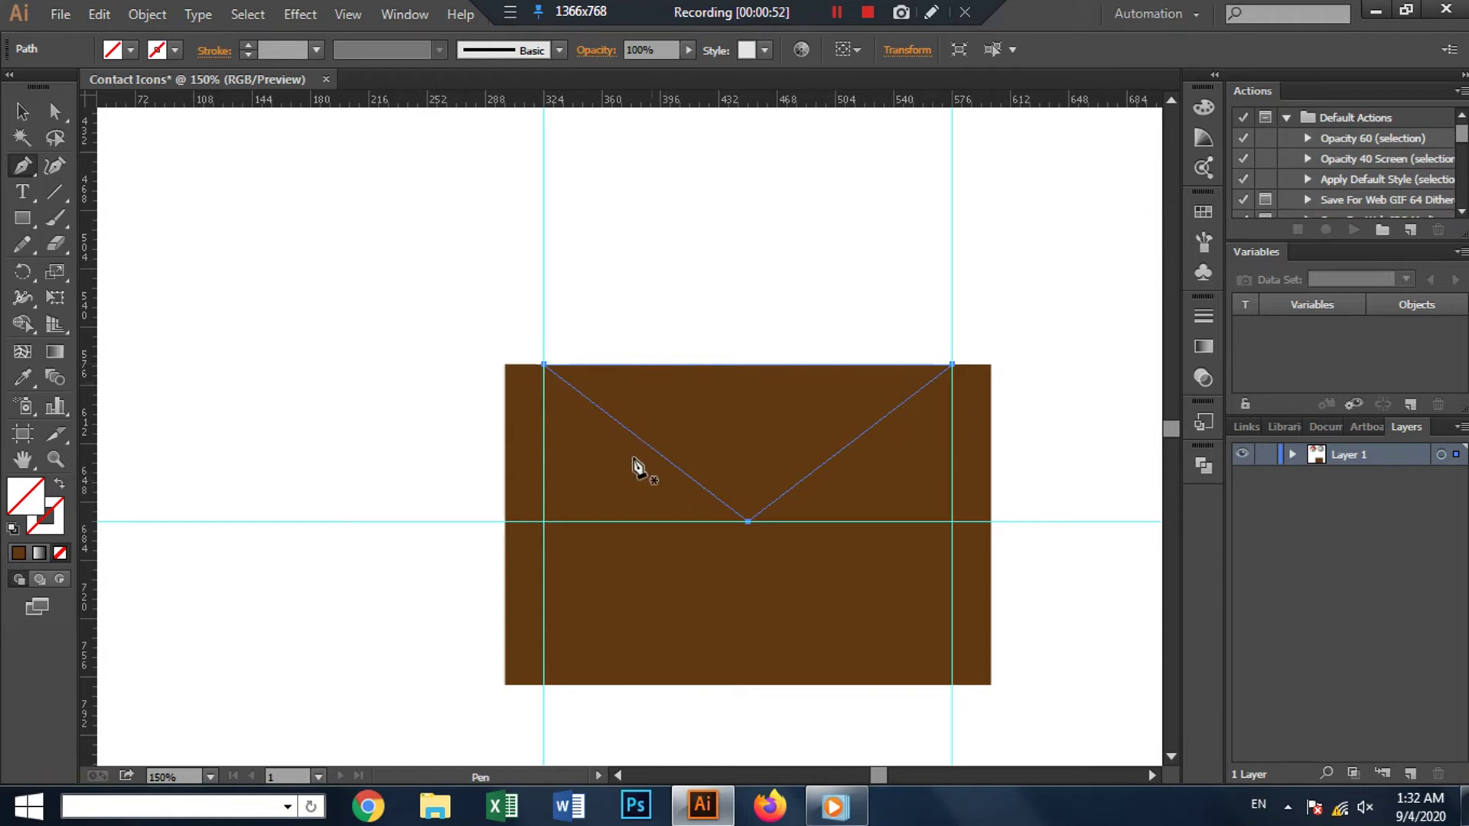
click(544, 365)
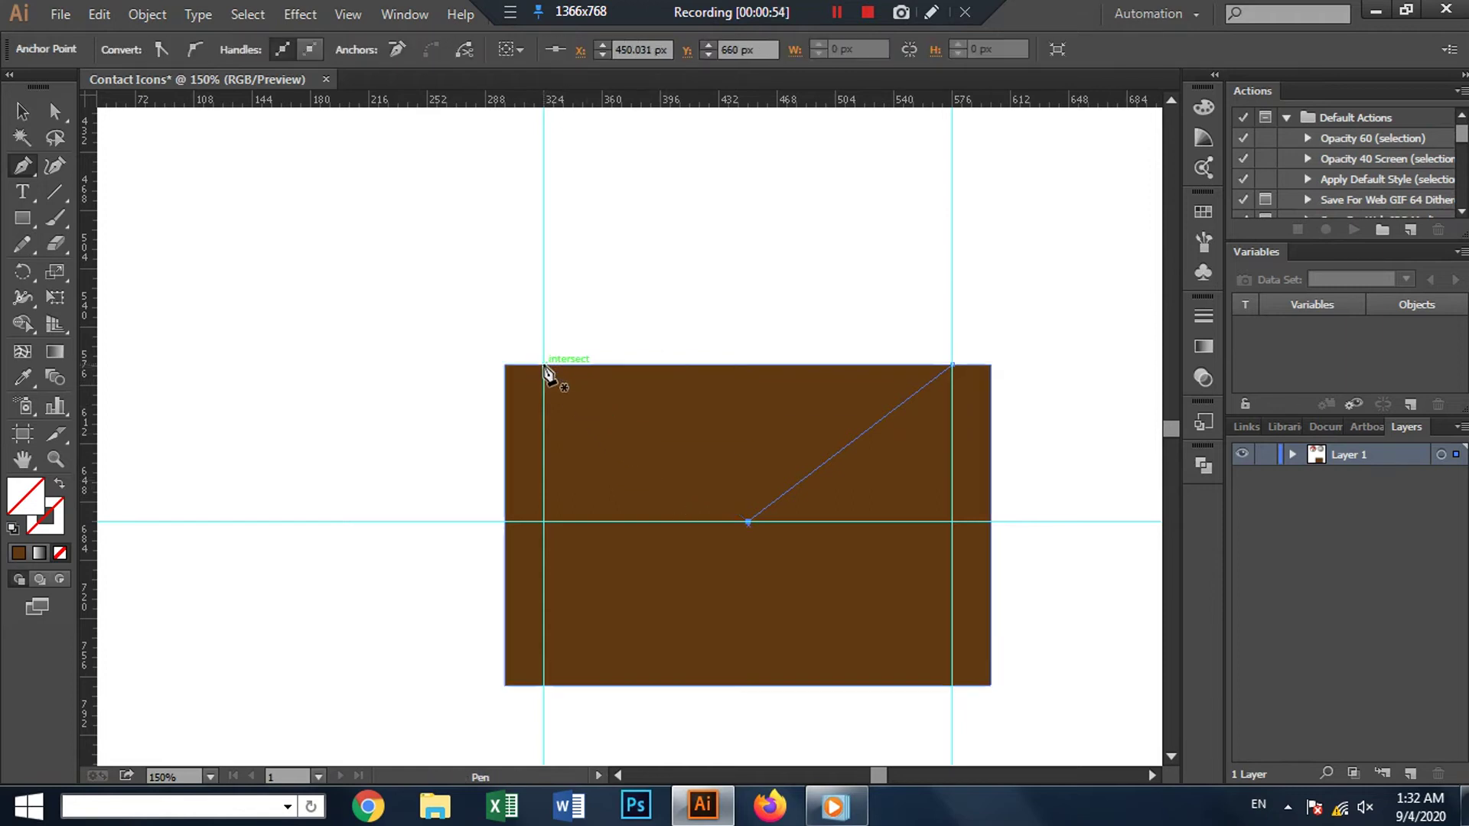
key(ctrl+z)
click(22, 112)
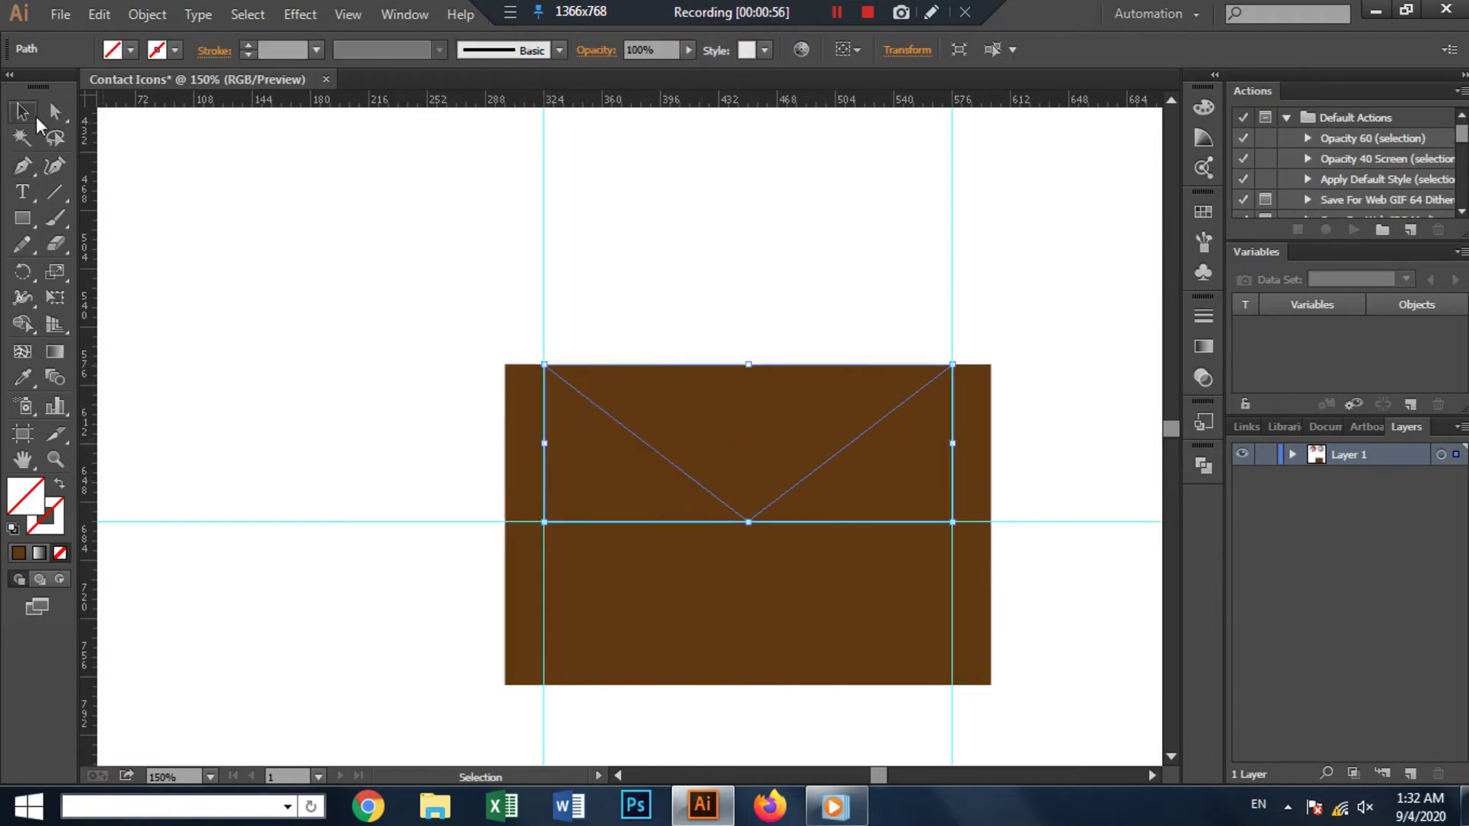
Step: Try moving the rectangle and V path upward, undoing each move
drag(737, 435, 728, 403)
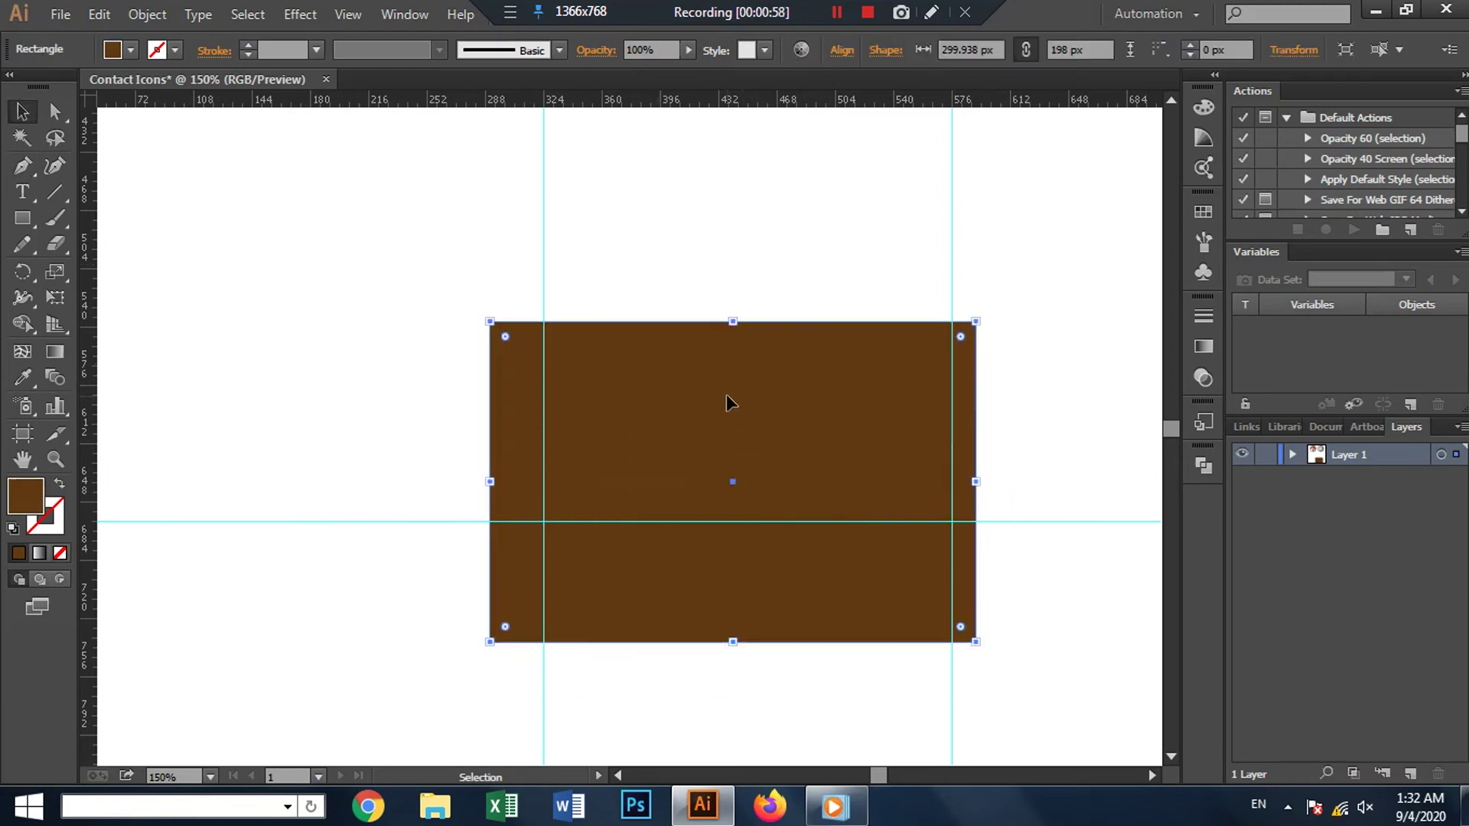
key(ctrl+z)
drag(449, 255, 941, 551)
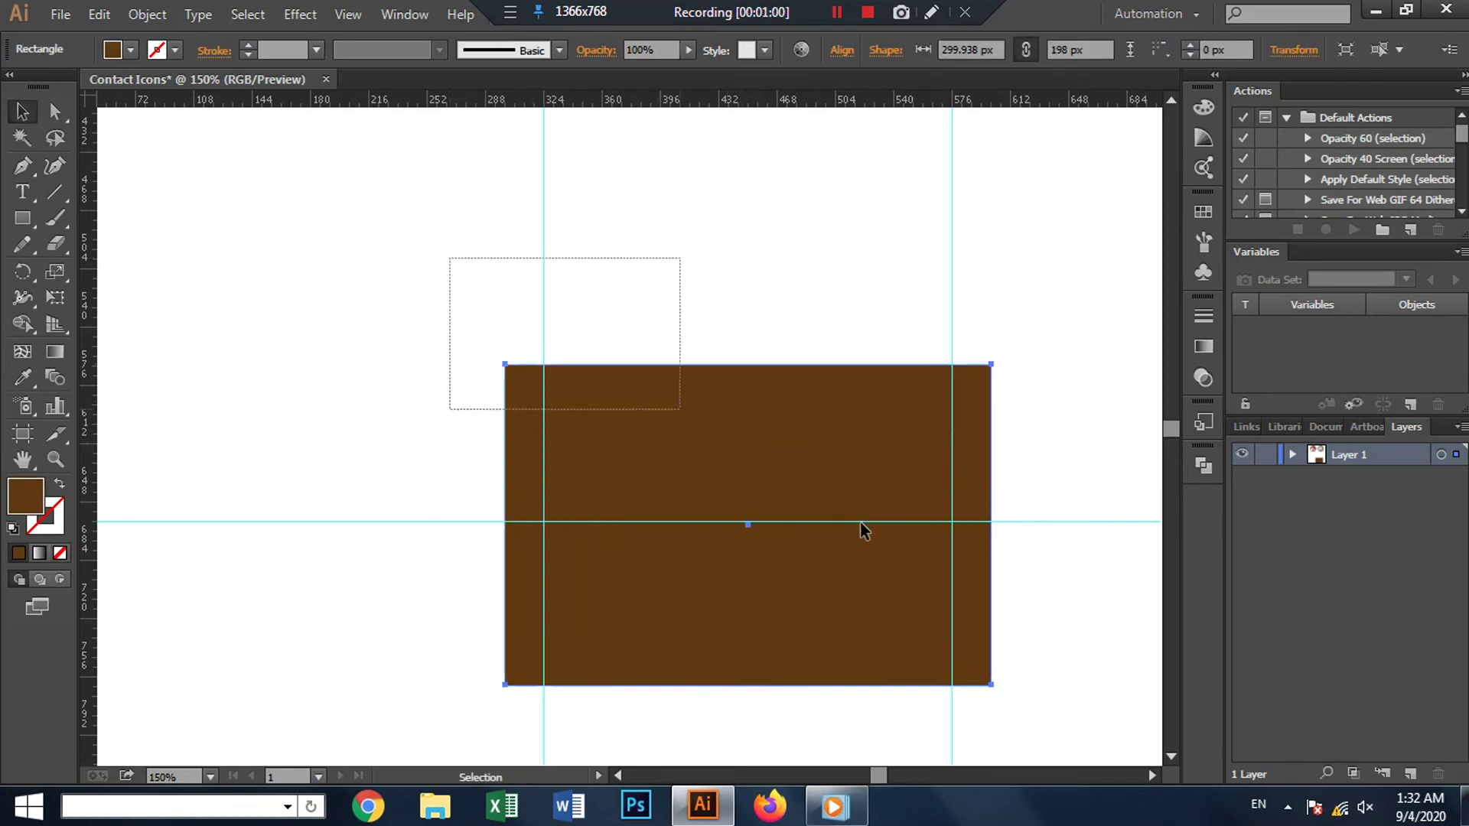
drag(807, 488, 808, 452)
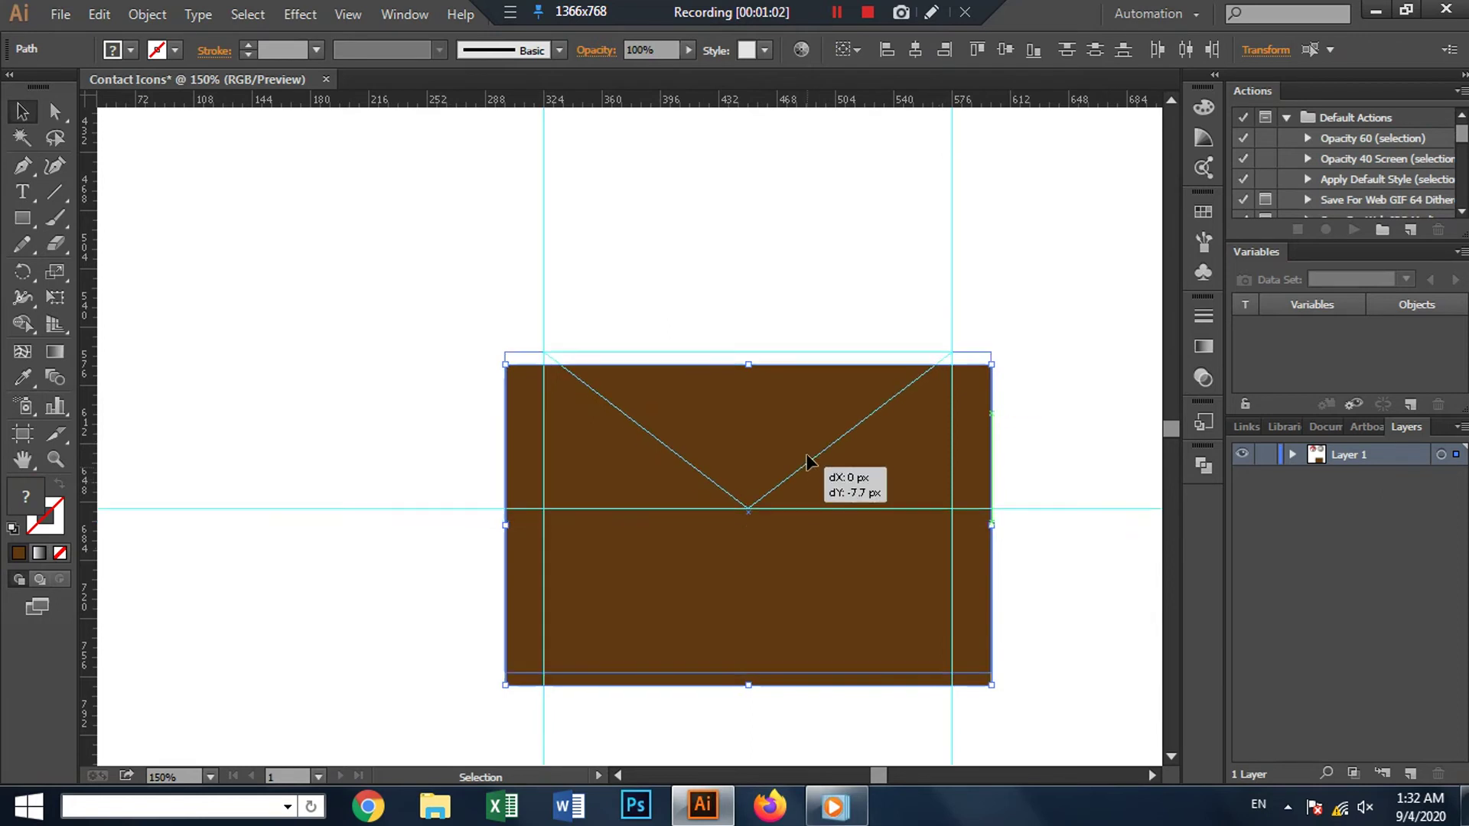
key(ctrl+z)
key(a)
key(ctrl+shift+a)
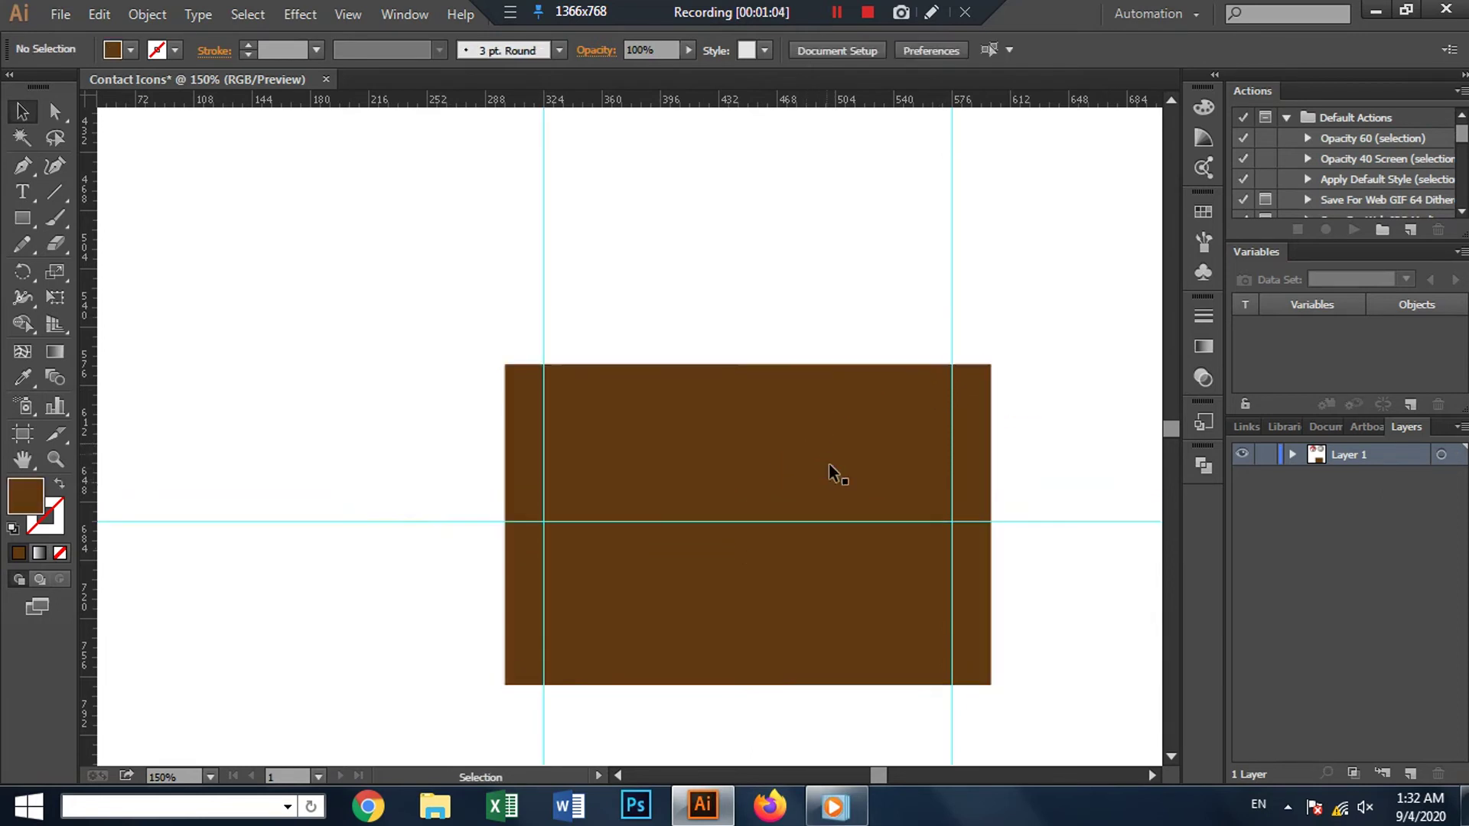
Step: Fill the V flap path with the light tan swatch
drag(818, 468, 820, 446)
key(ctrl+z)
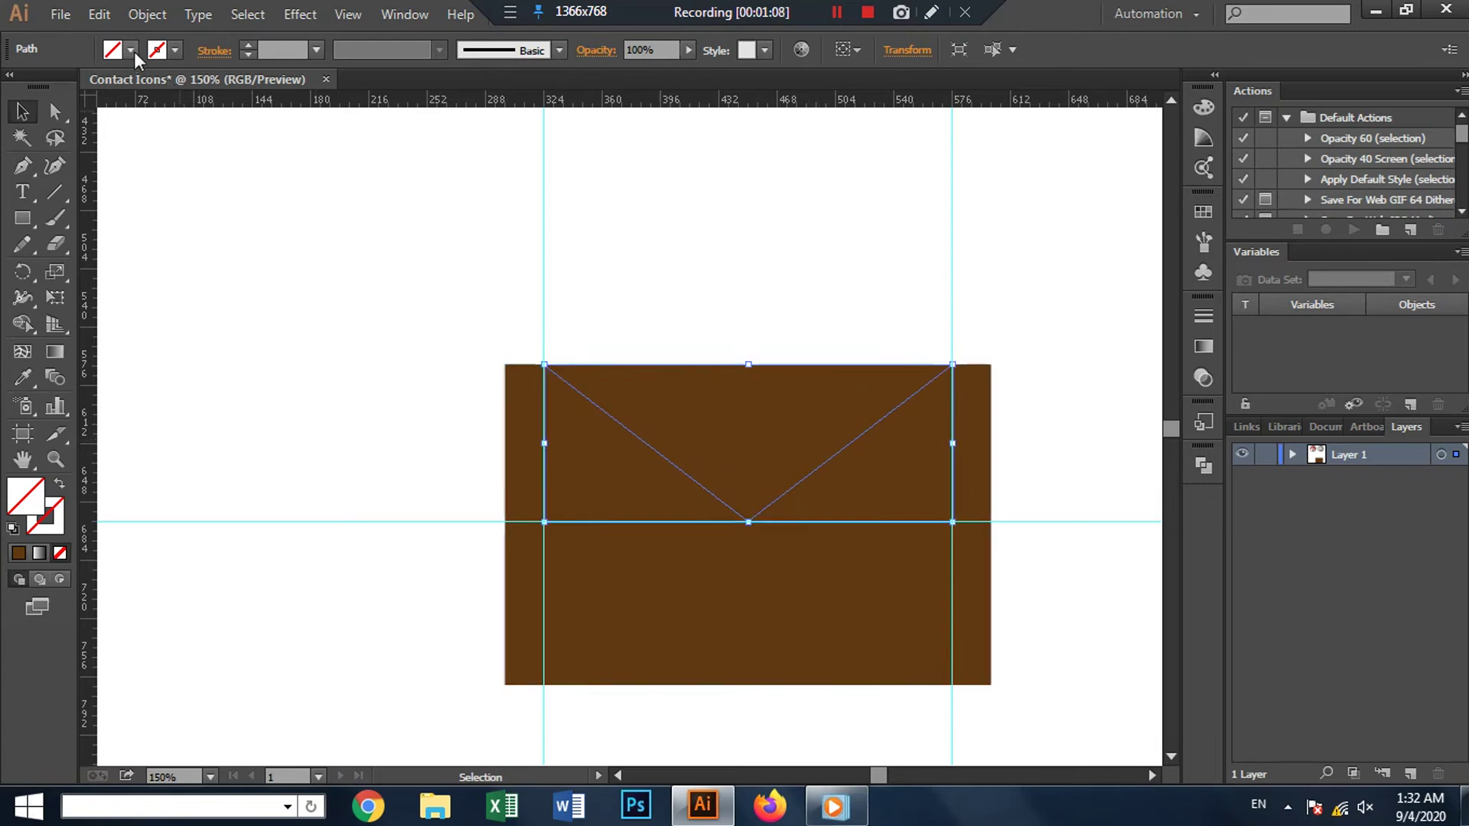
click(132, 50)
click(136, 121)
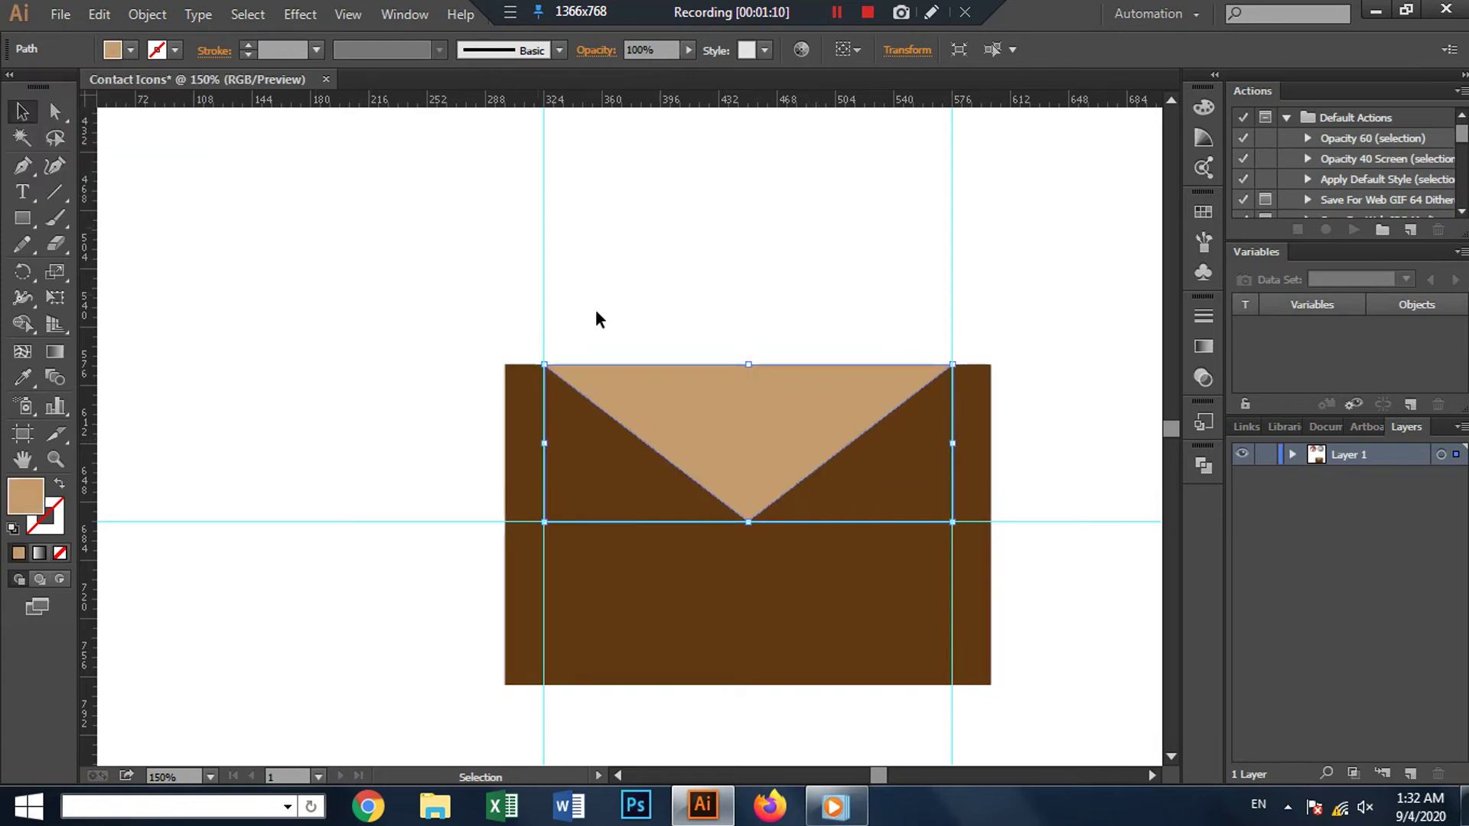
click(1053, 382)
Step: Delete the two vertical guides and the horizontal guide
scroll(651, 355, up, 1)
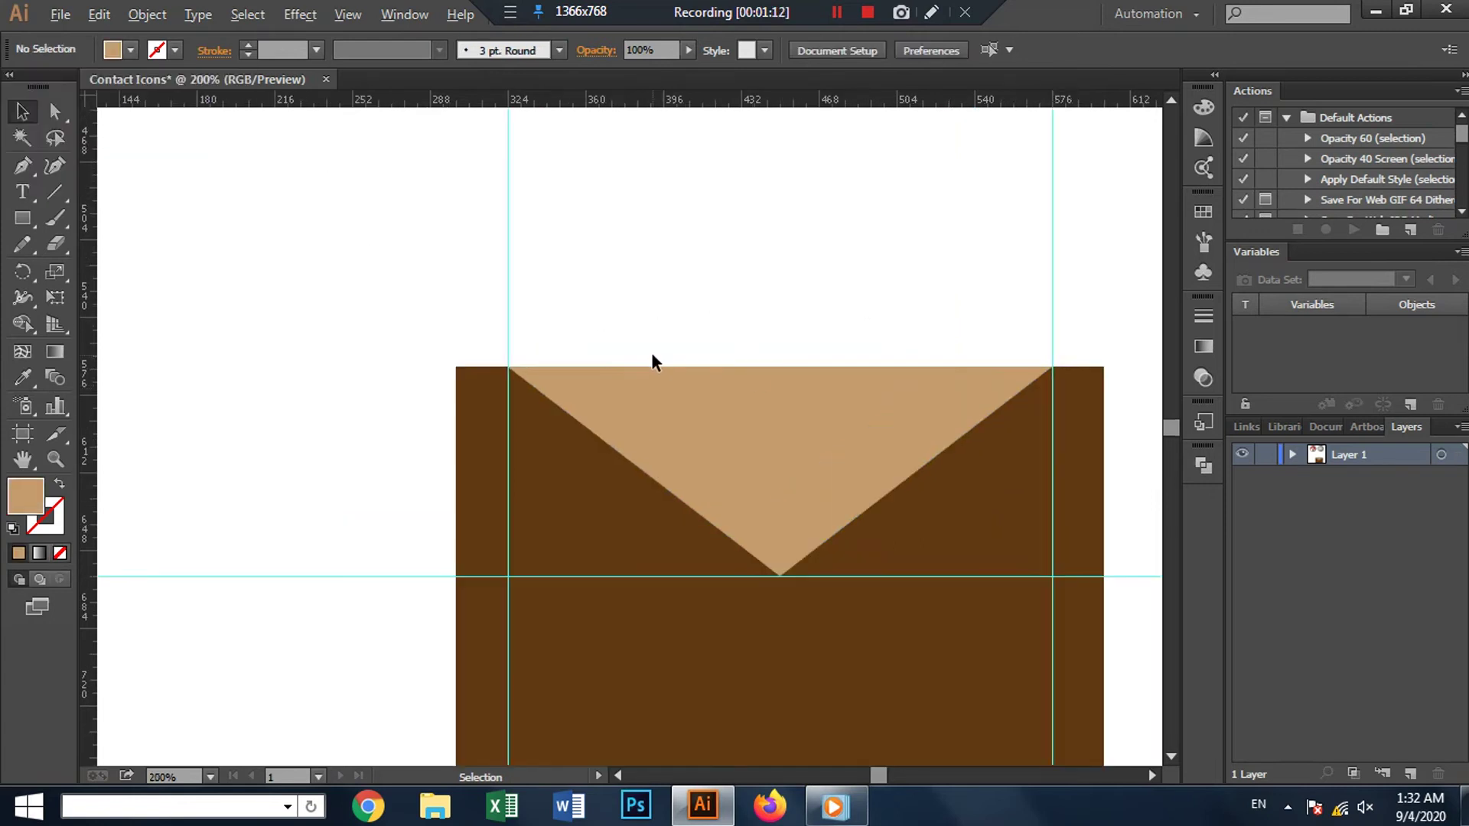
click(508, 351)
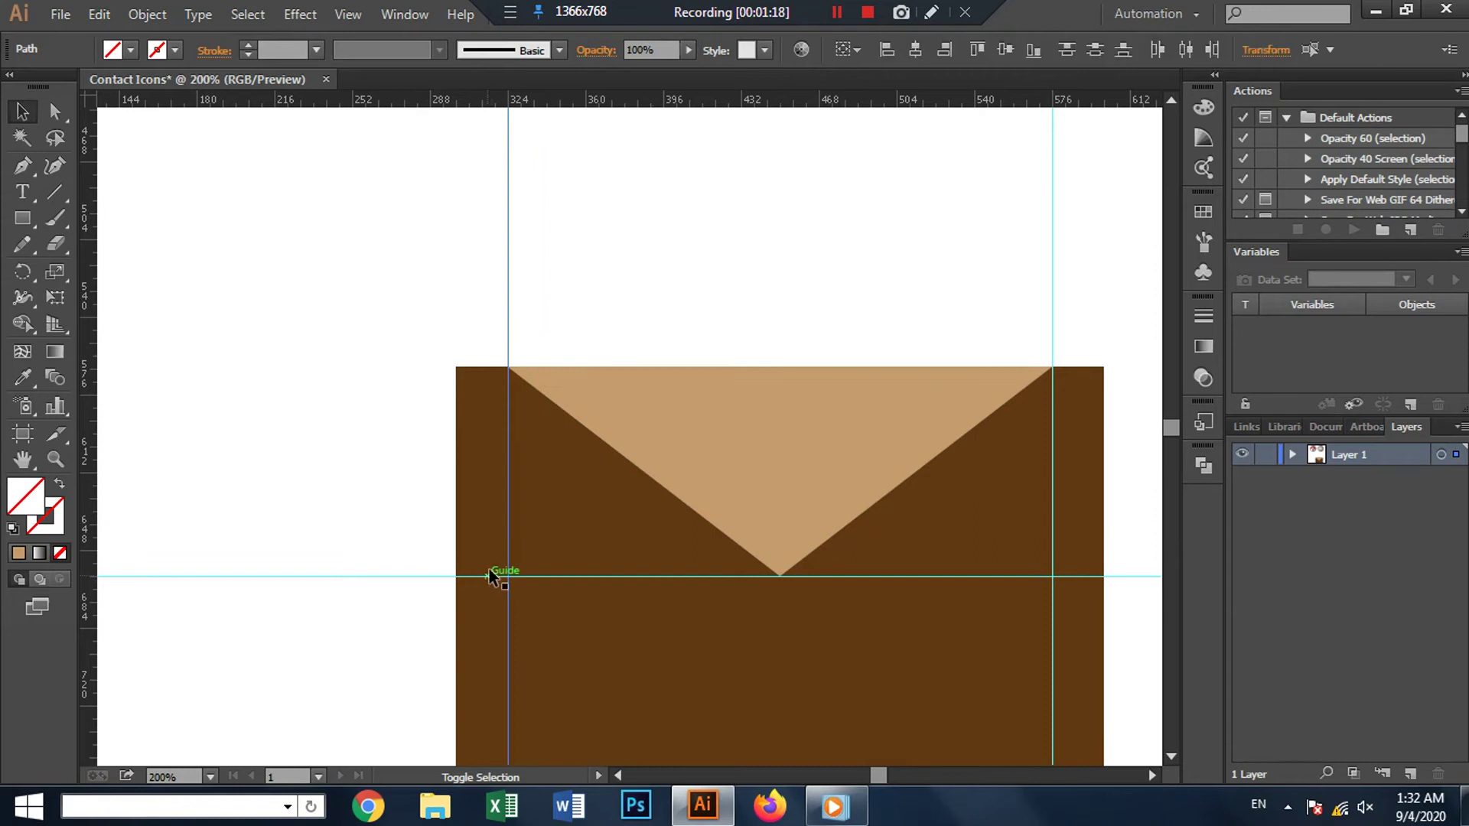
shift+click(490, 575)
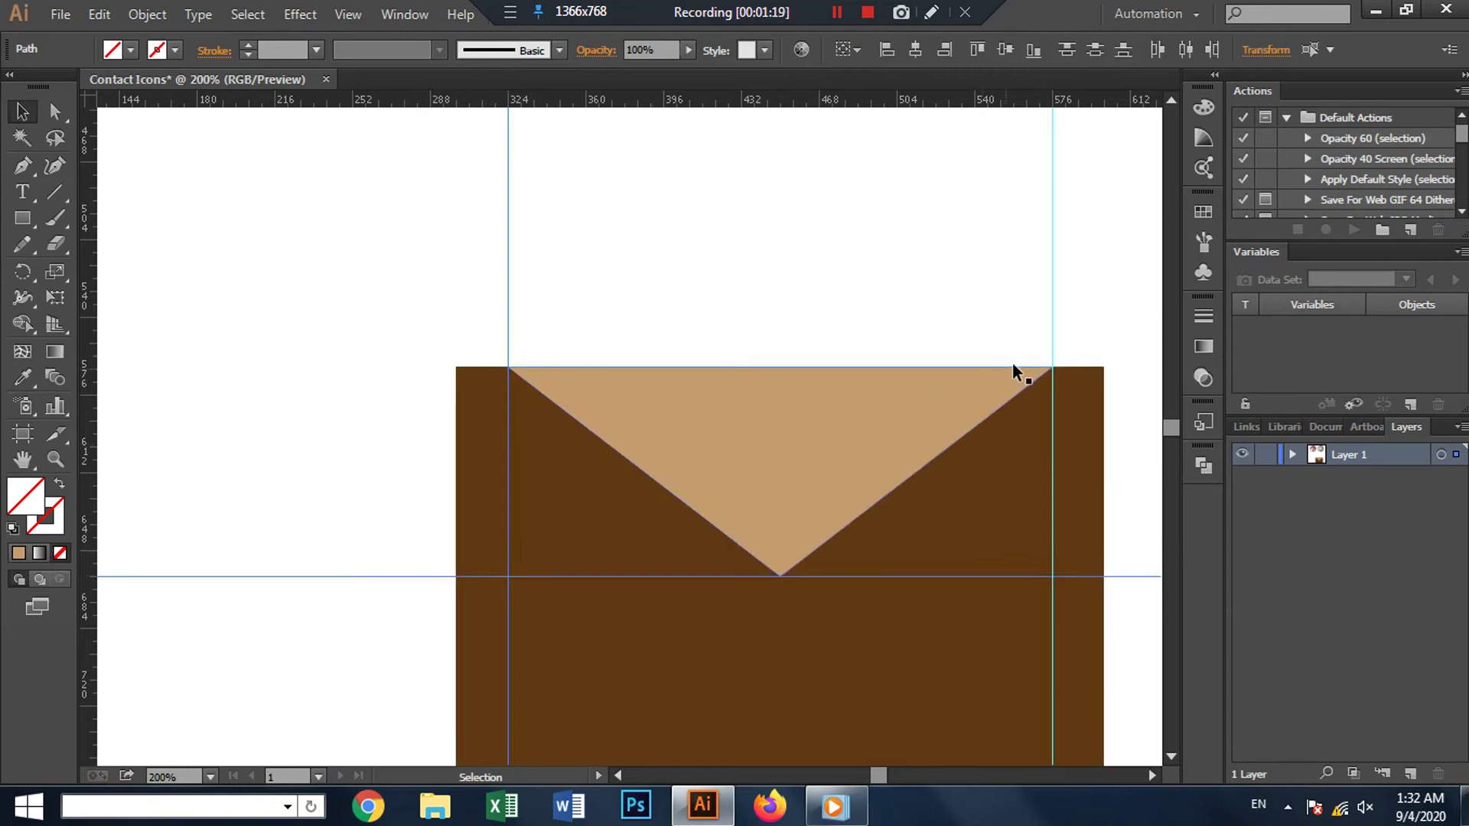
shift+click(1053, 367)
key(Delete)
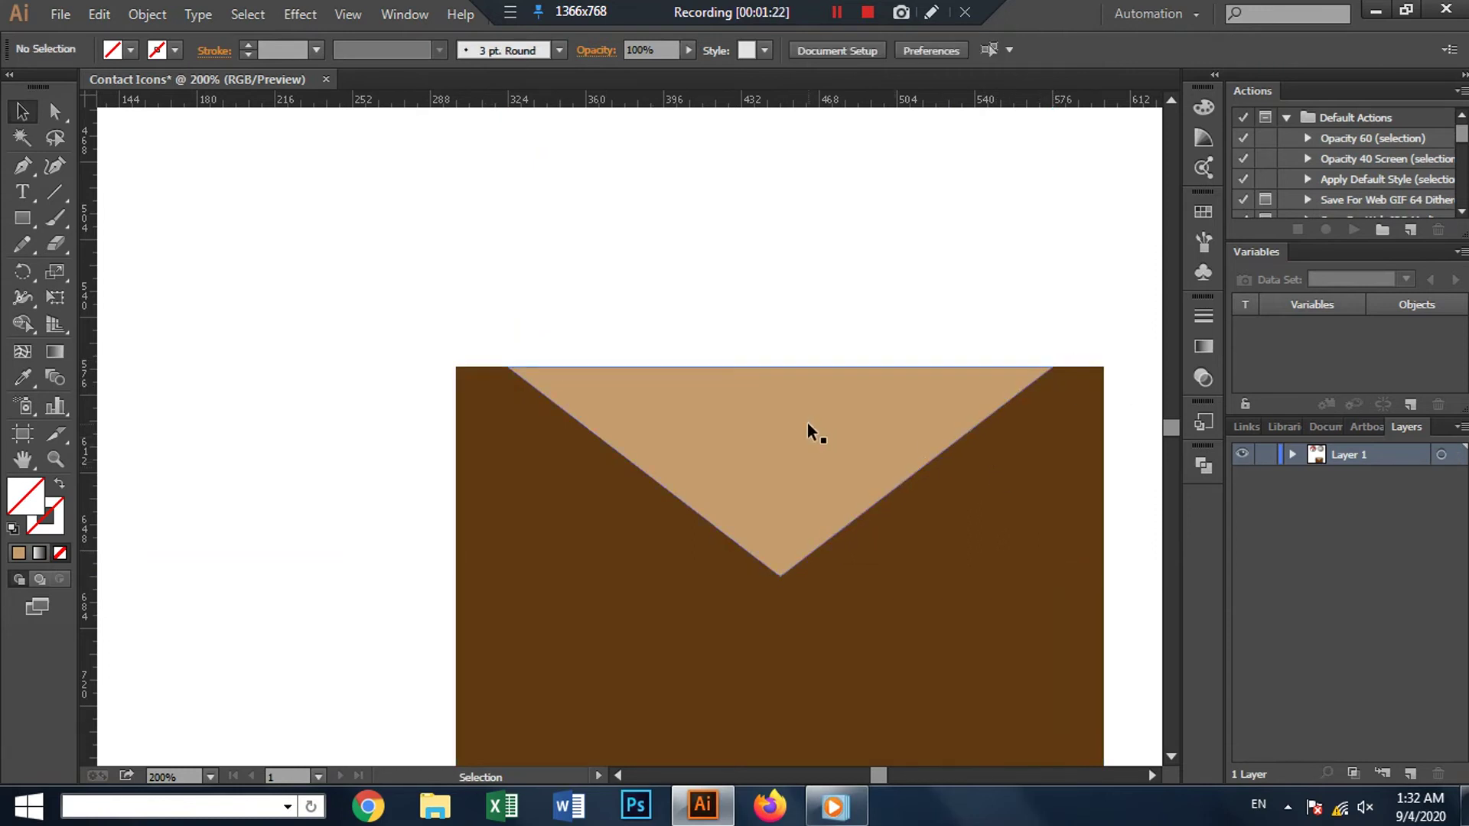
Step: Copy the tan flap, rotate it 180°, and set it above the rectangle at 300 px wide
mouse_move(737, 443)
mouse_down()
mouse_move(716, 400)
mouse_move(734, 398)
mouse_up()
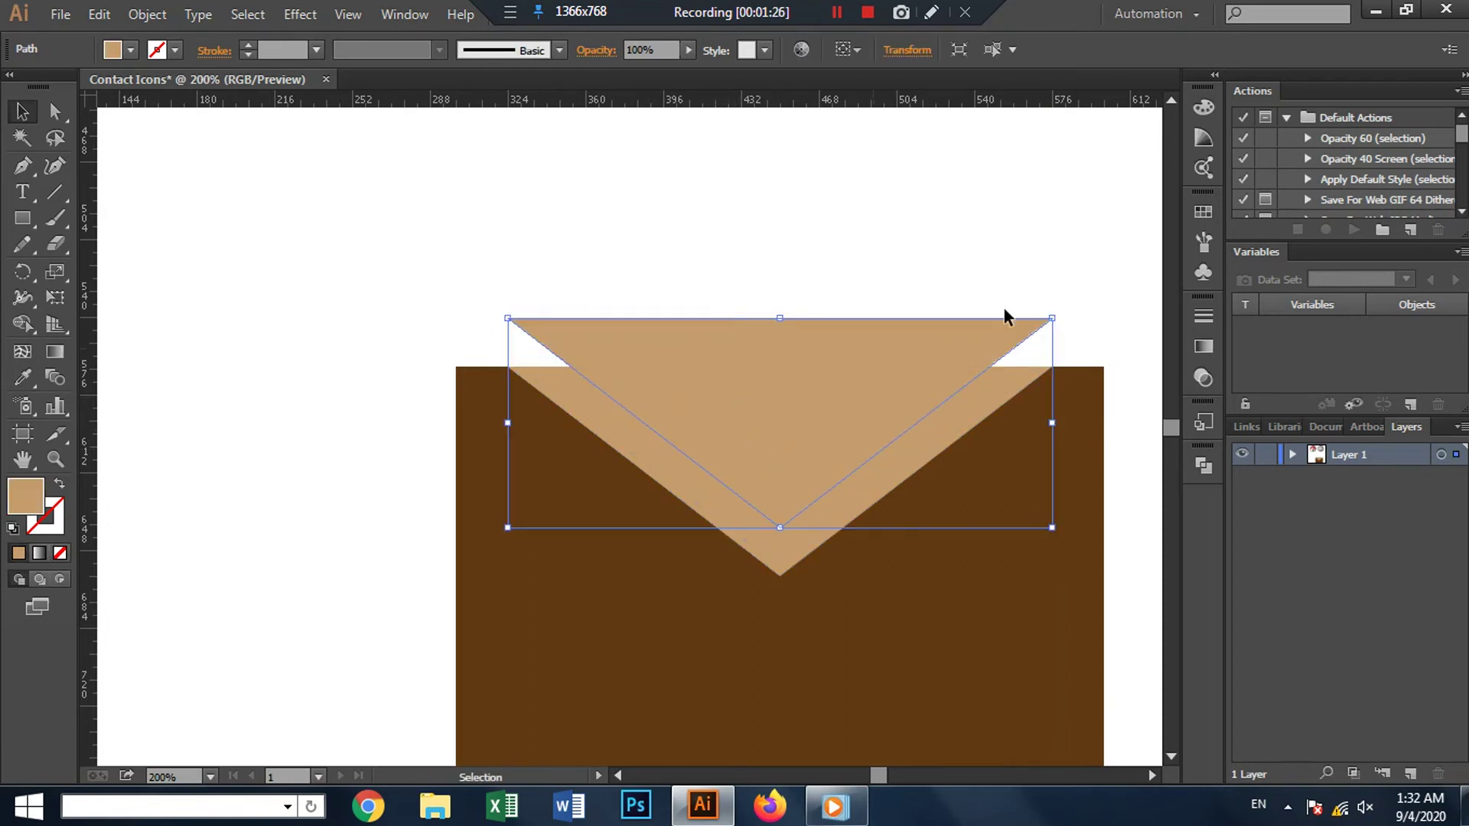
drag(1069, 315, 530, 513)
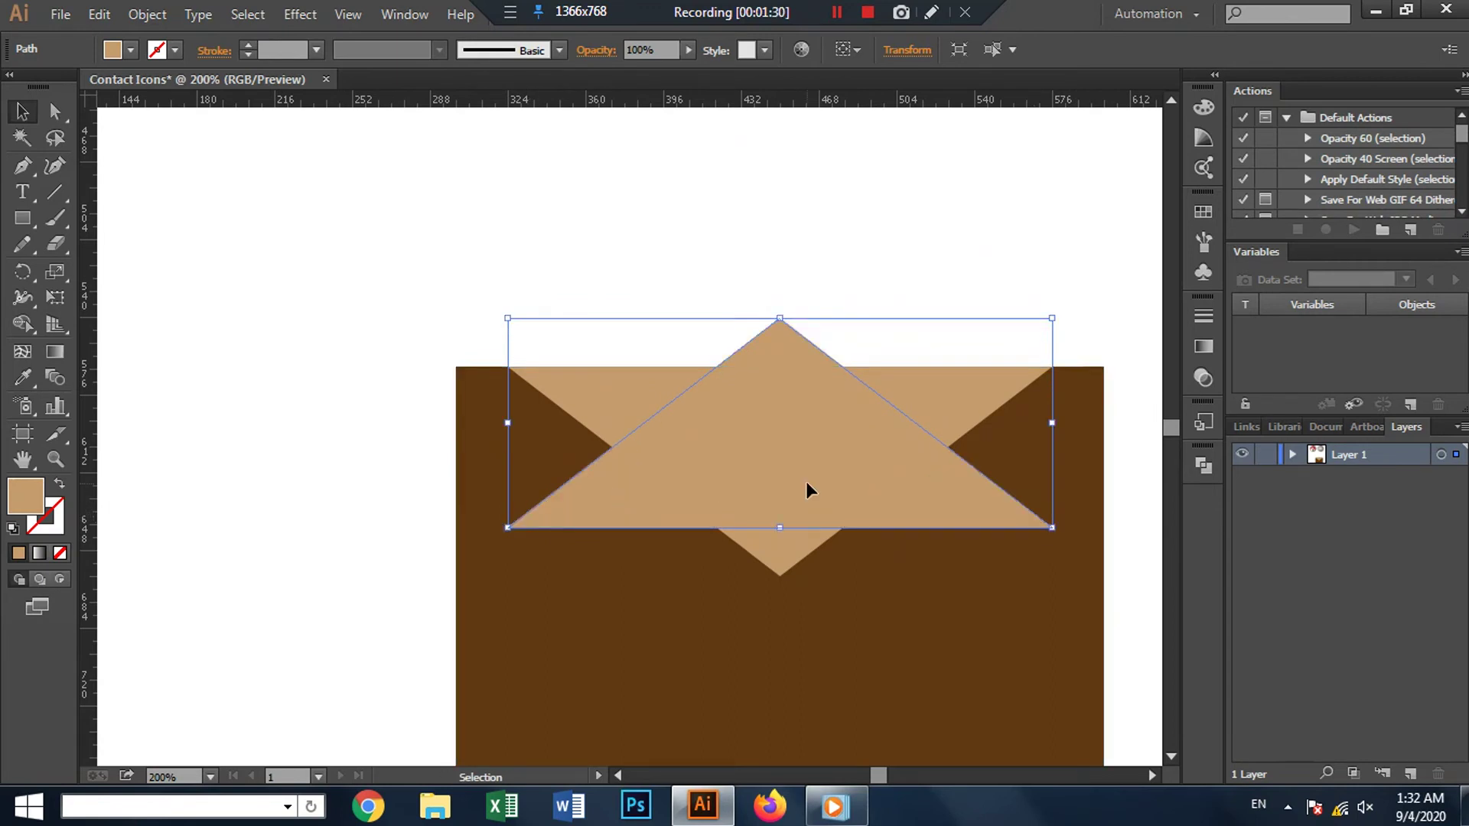
mouse_move(805, 480)
mouse_down()
mouse_move(787, 309)
mouse_move(805, 315)
mouse_up()
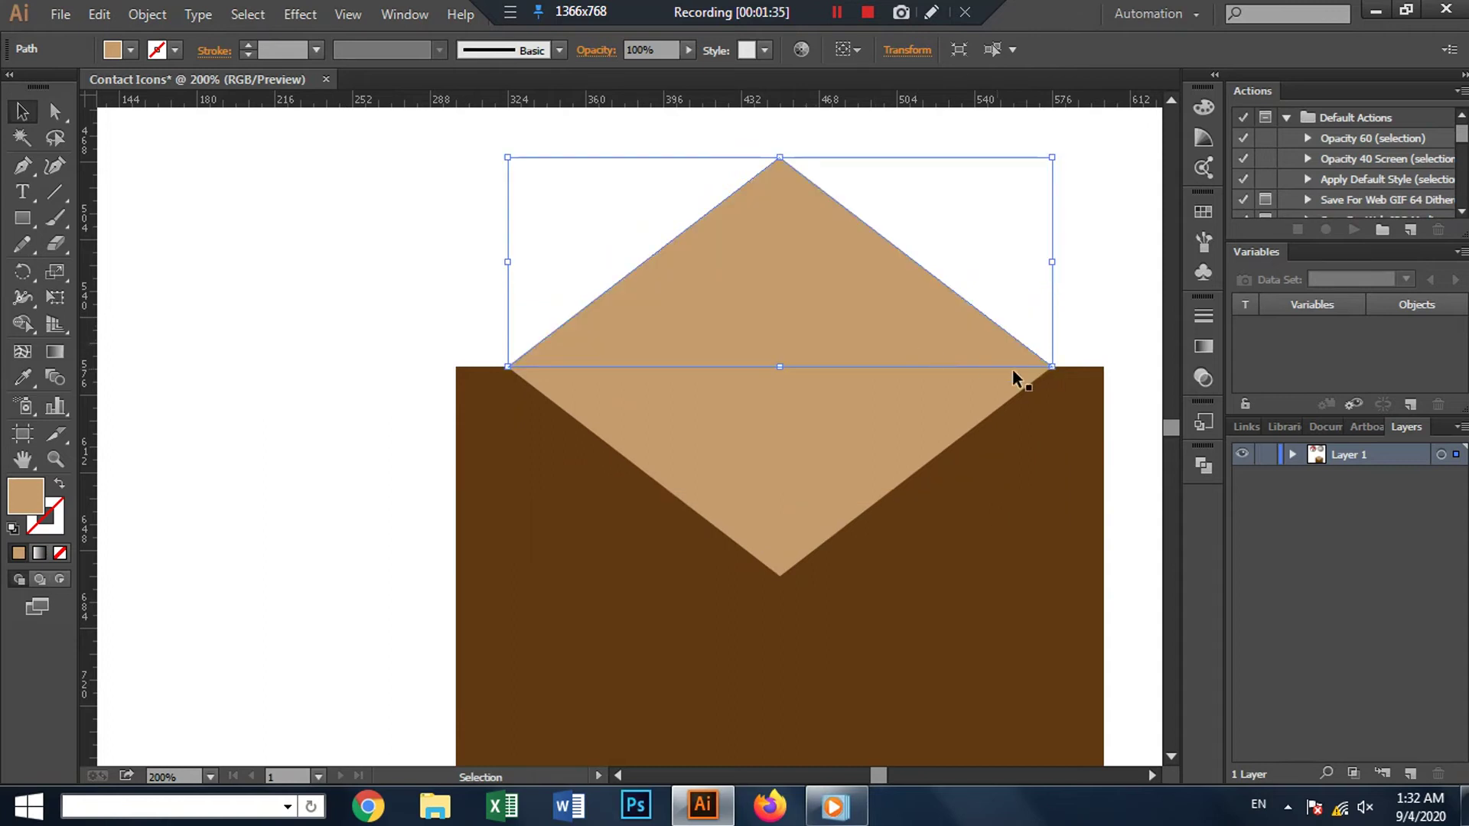
drag(1053, 263, 1103, 268)
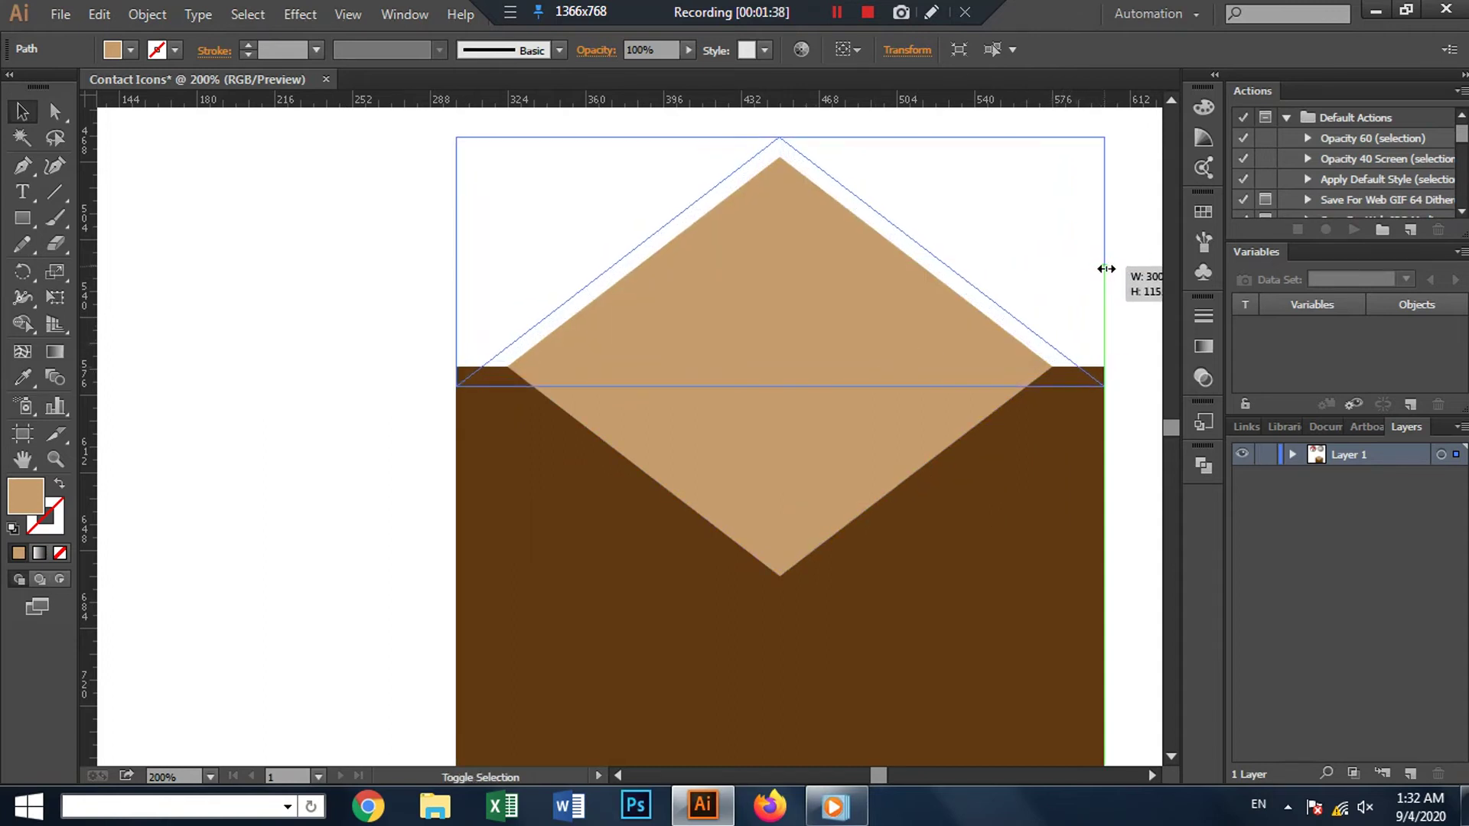
drag(1106, 269, 1104, 268)
drag(967, 318, 965, 296)
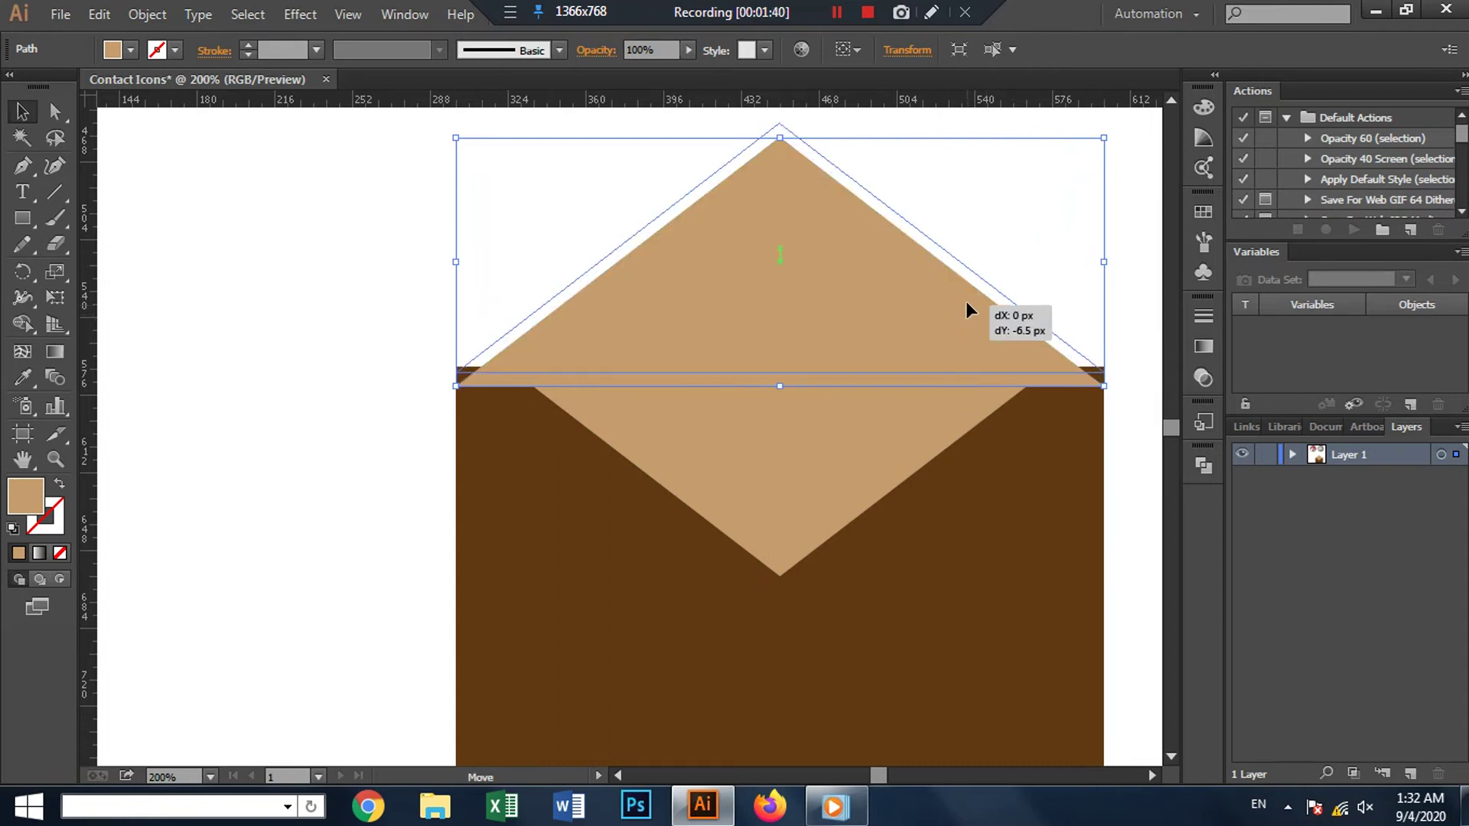
click(396, 421)
Step: Try a darker brown fill on the top lid, then revert it to light tan
alt+scroll(338, 480, down, 1)
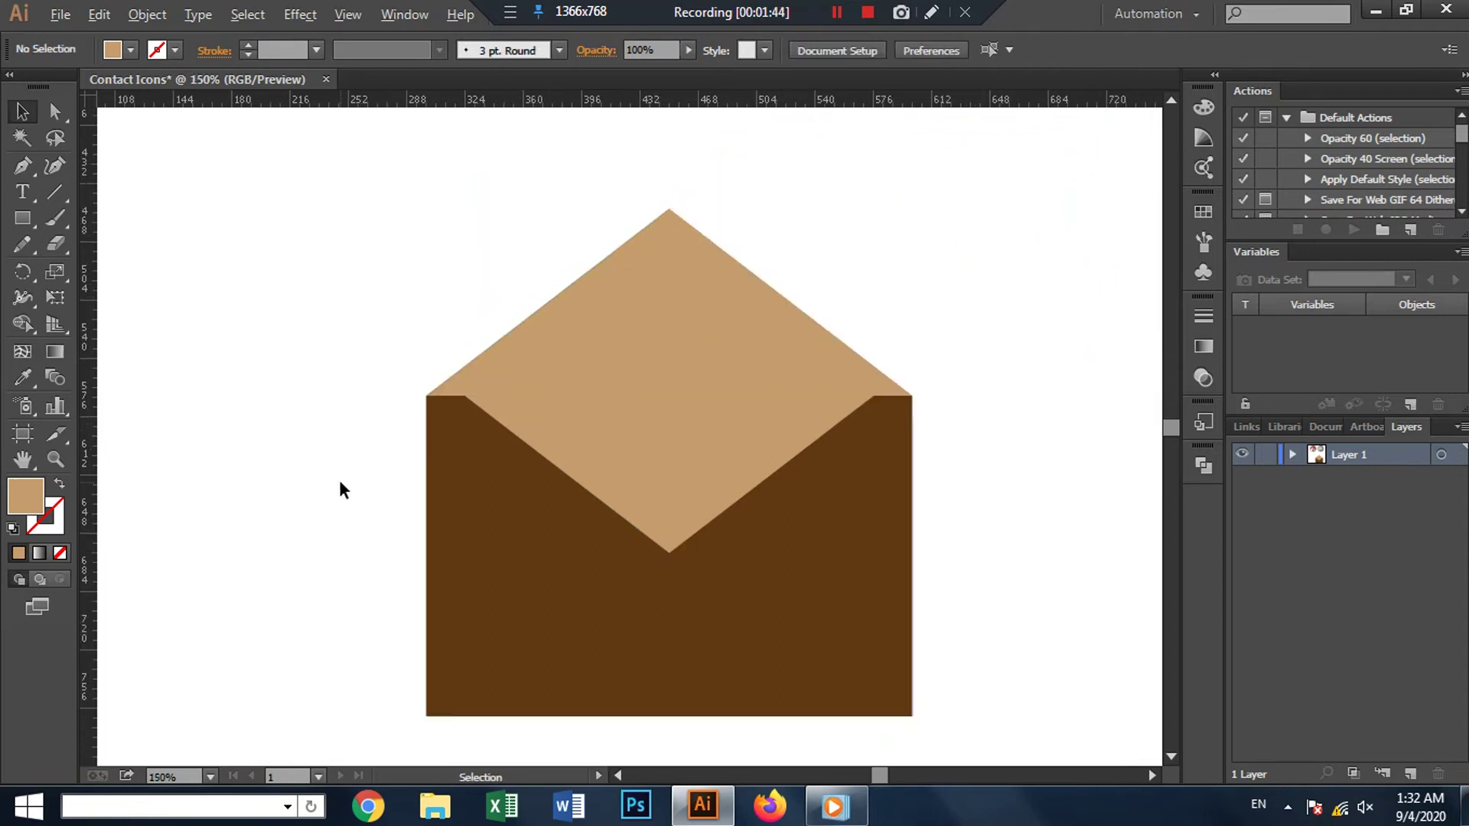
alt+scroll(341, 474, down, 1)
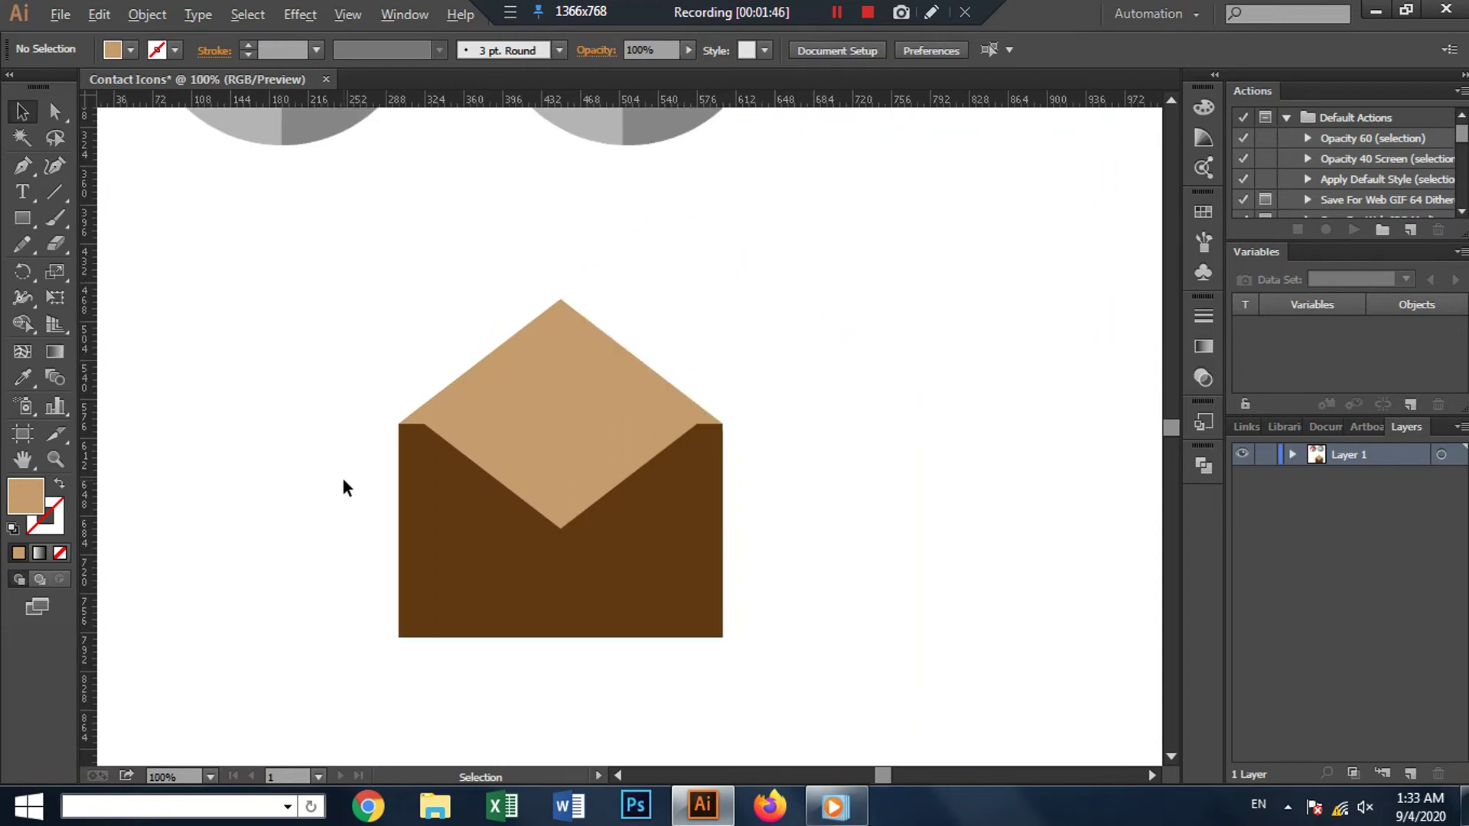
click(522, 398)
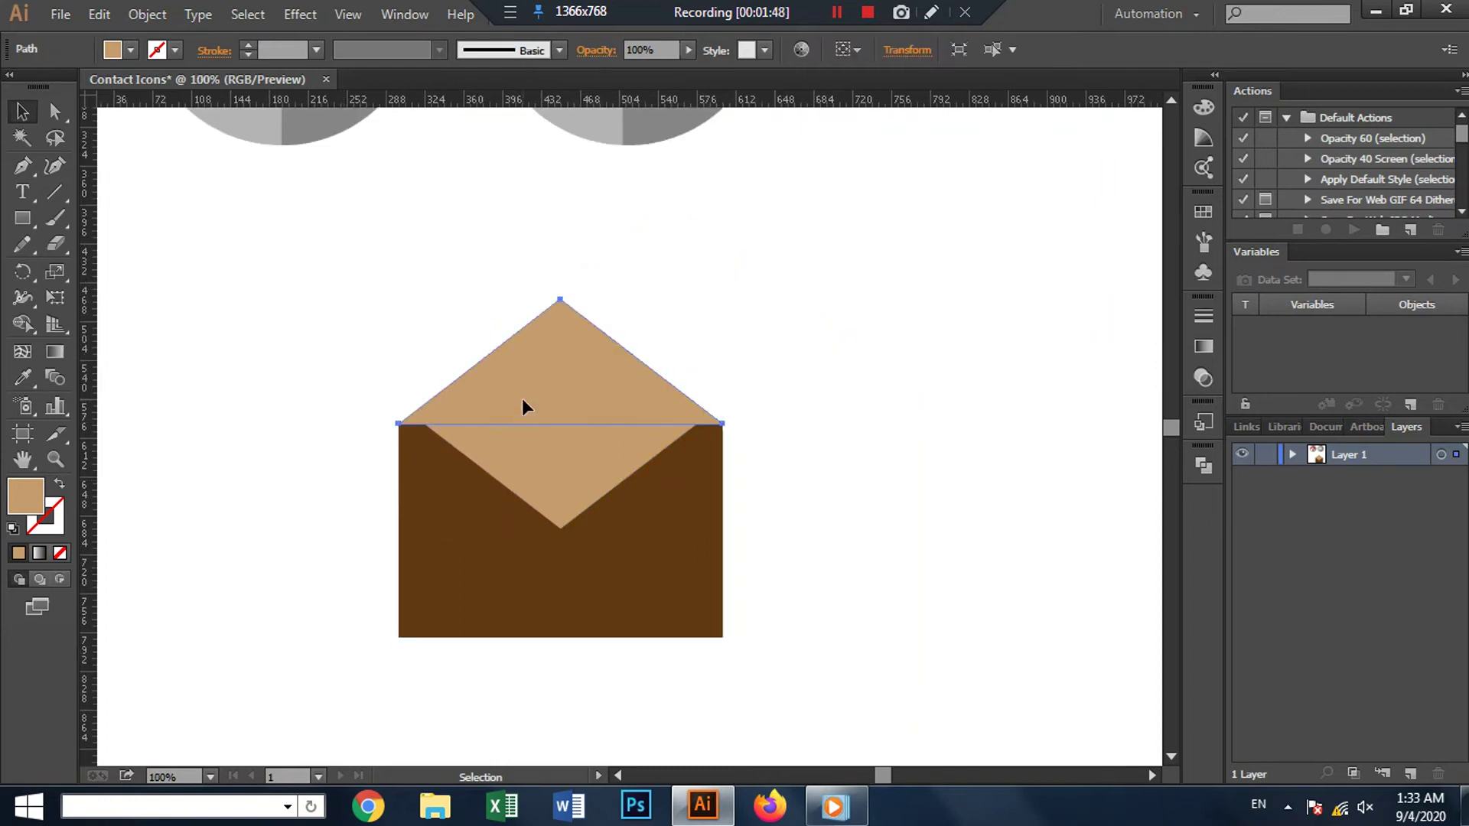
click(130, 51)
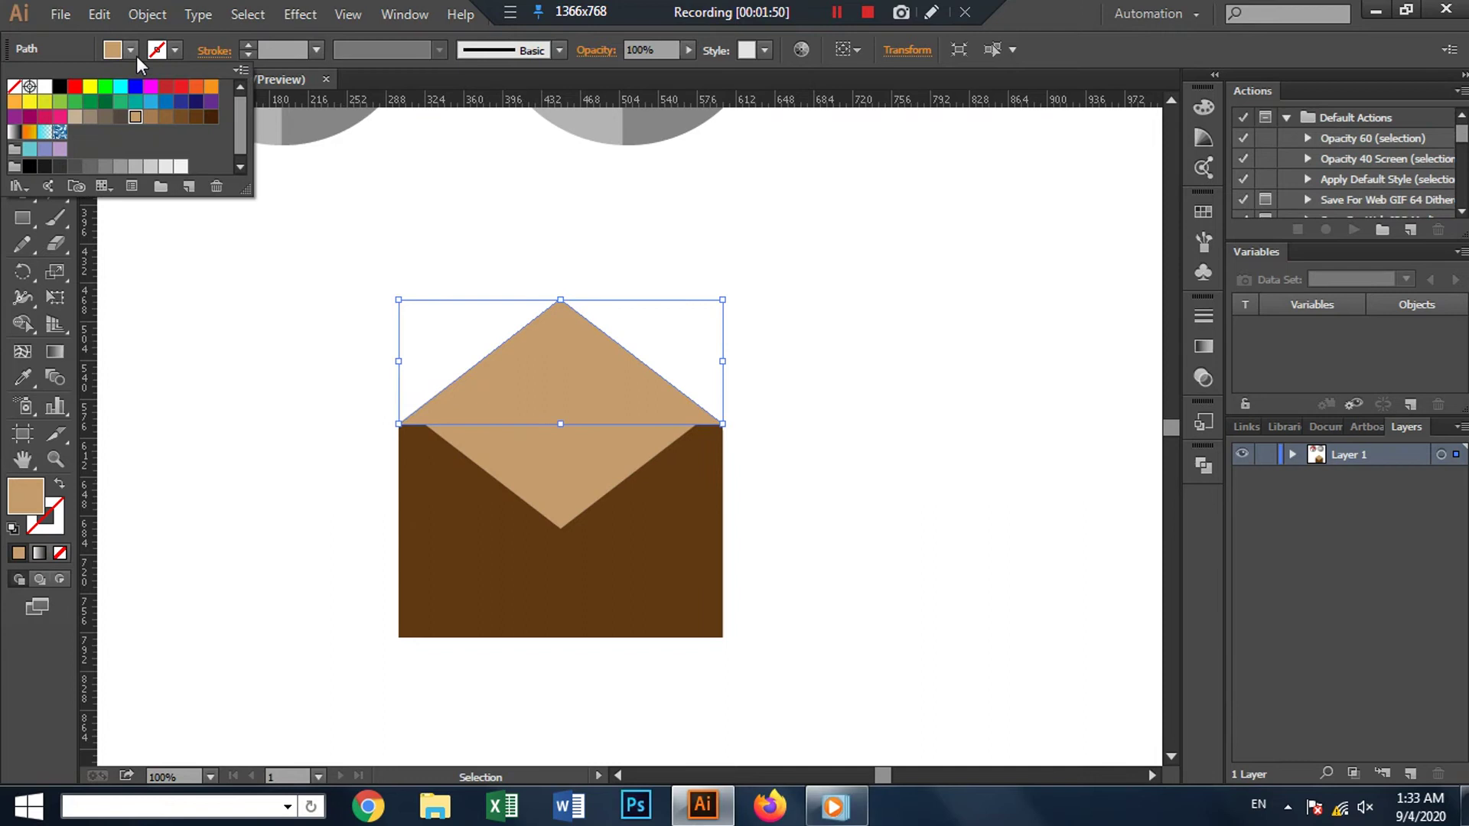
click(144, 121)
click(772, 468)
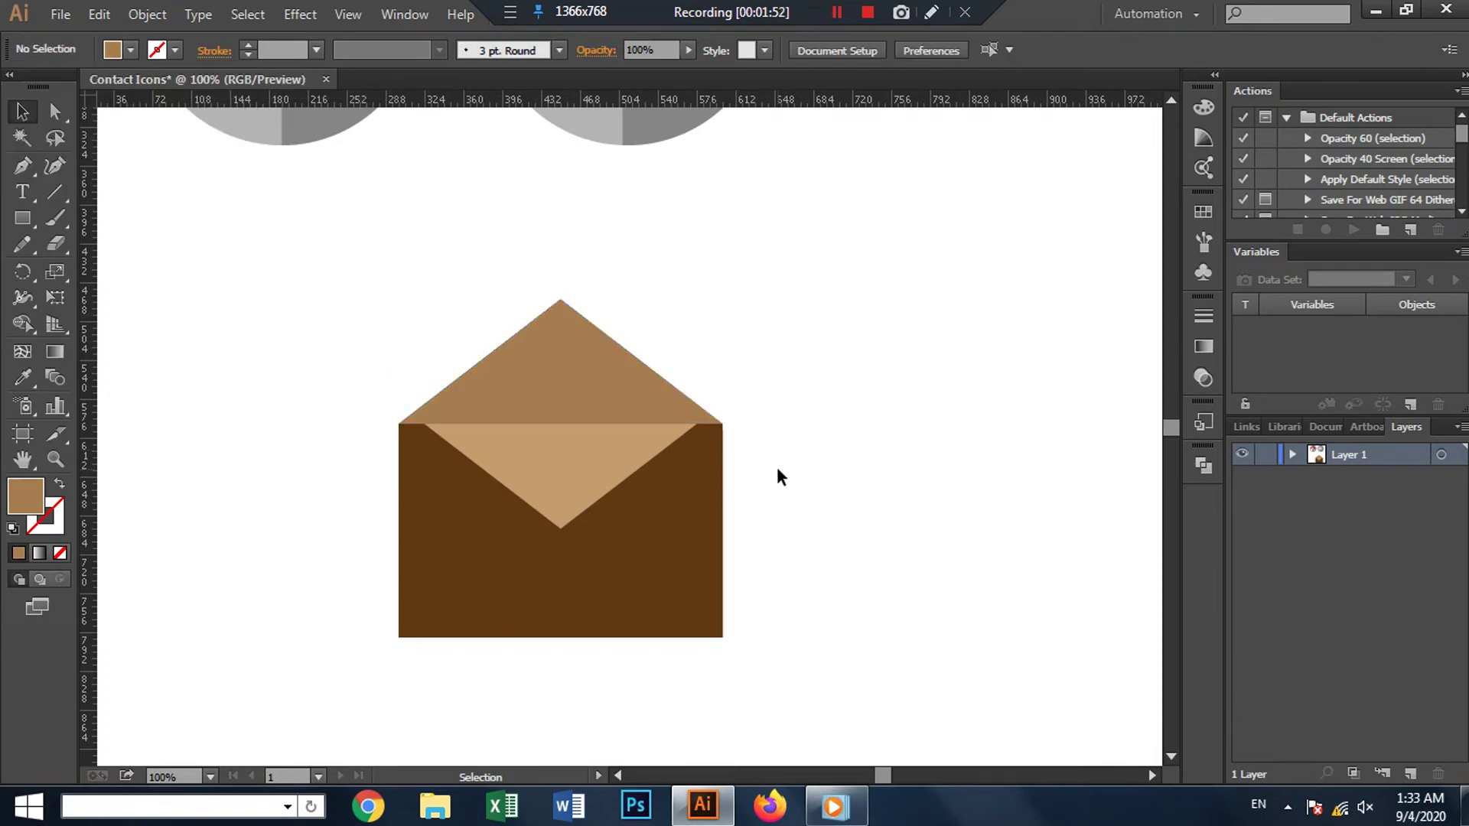
click(621, 375)
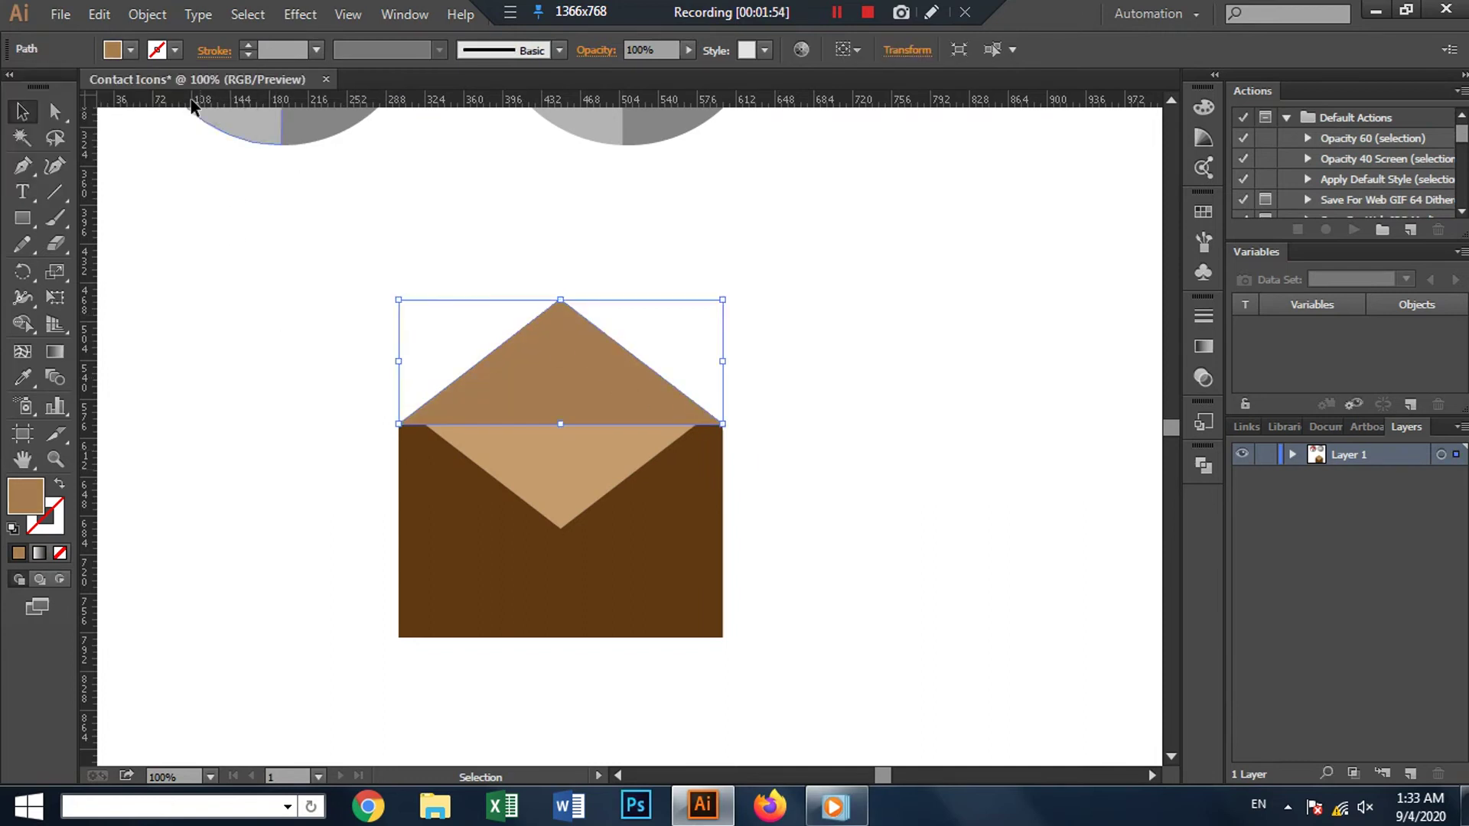
click(131, 51)
click(136, 118)
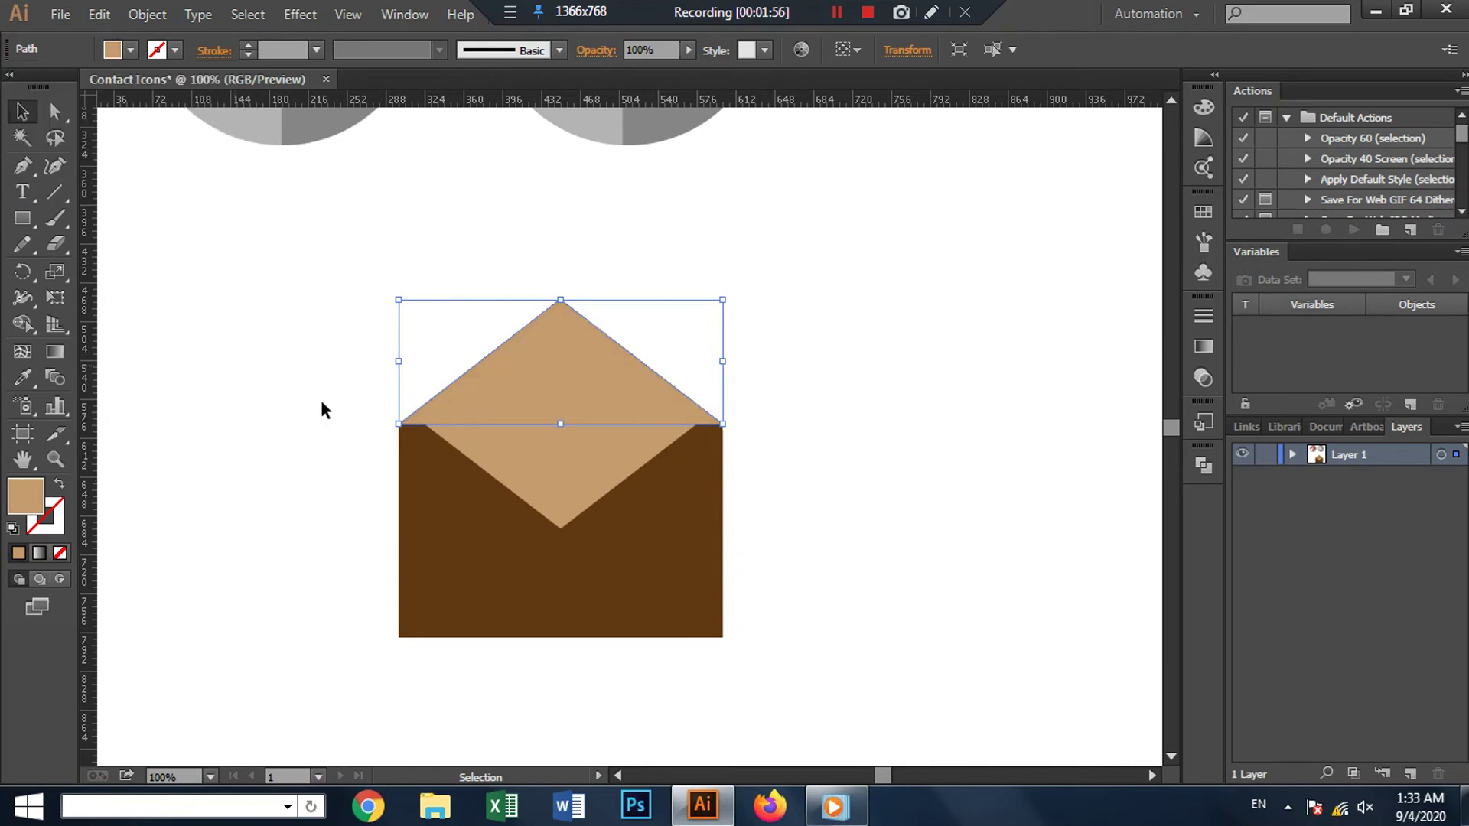
Step: Nudge the inner V flap to centre it, then set the default fill to black
click(531, 457)
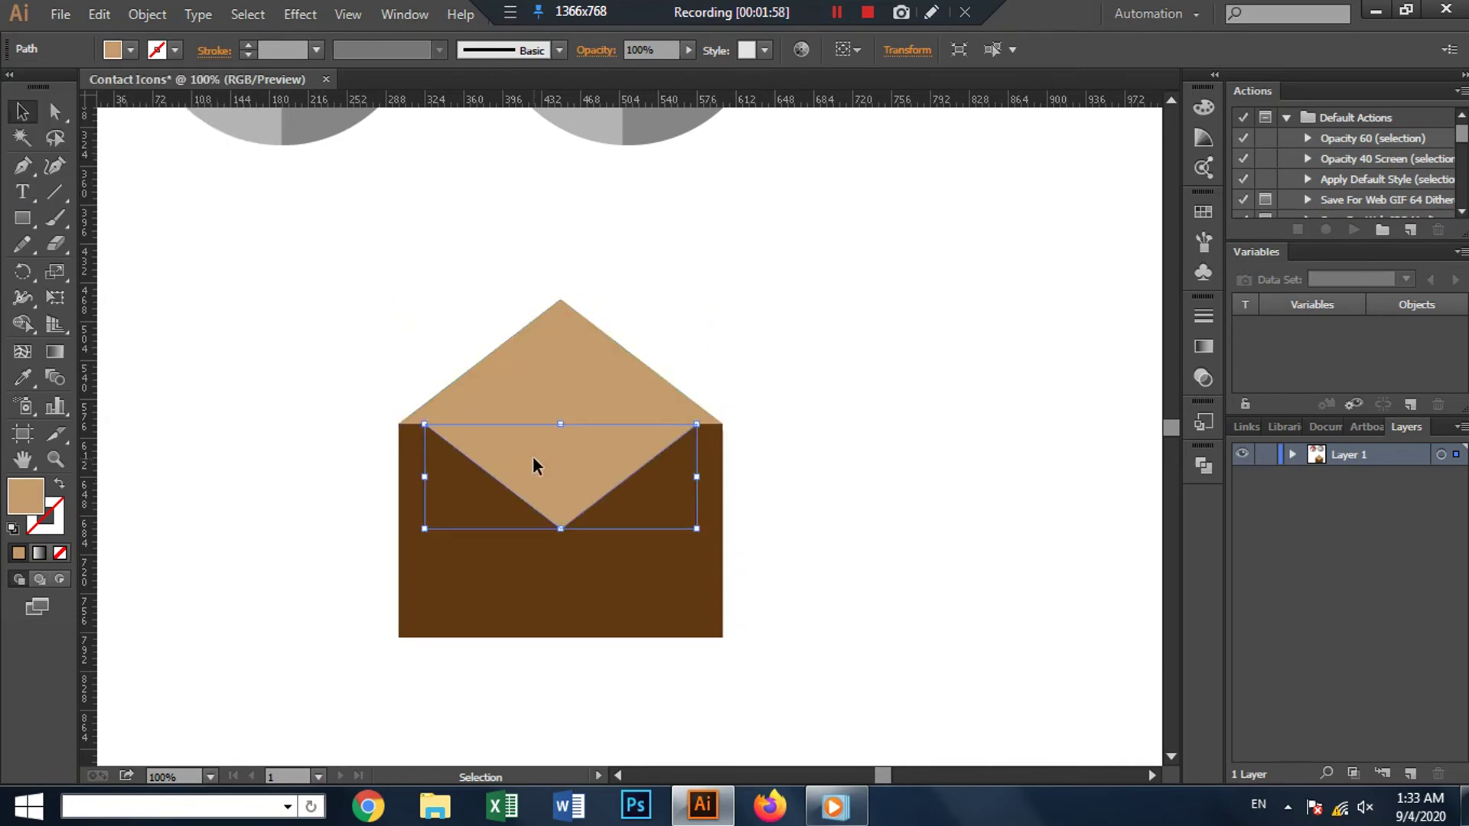
drag(532, 456, 548, 452)
click(842, 448)
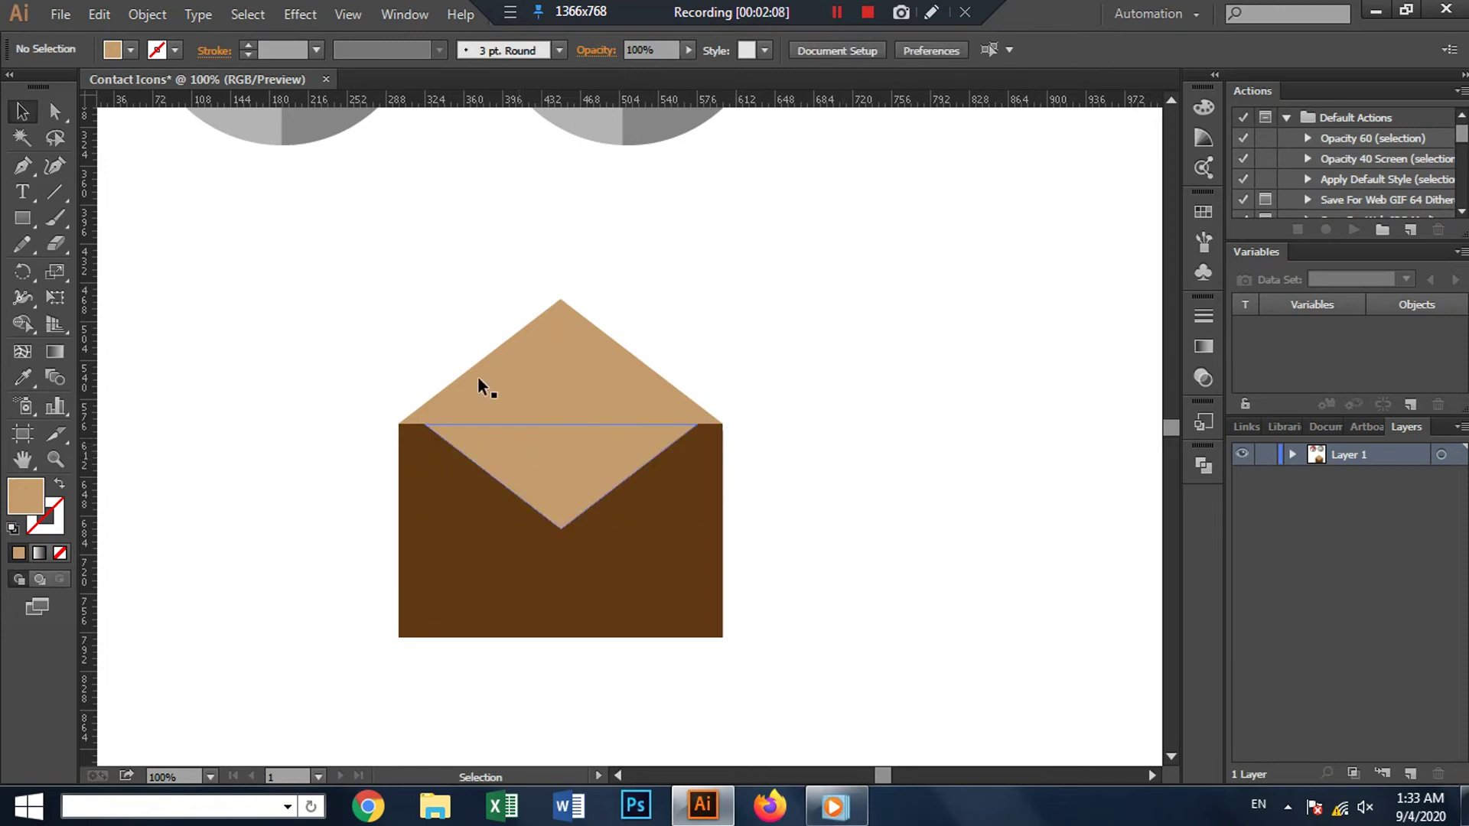
click(131, 50)
click(60, 86)
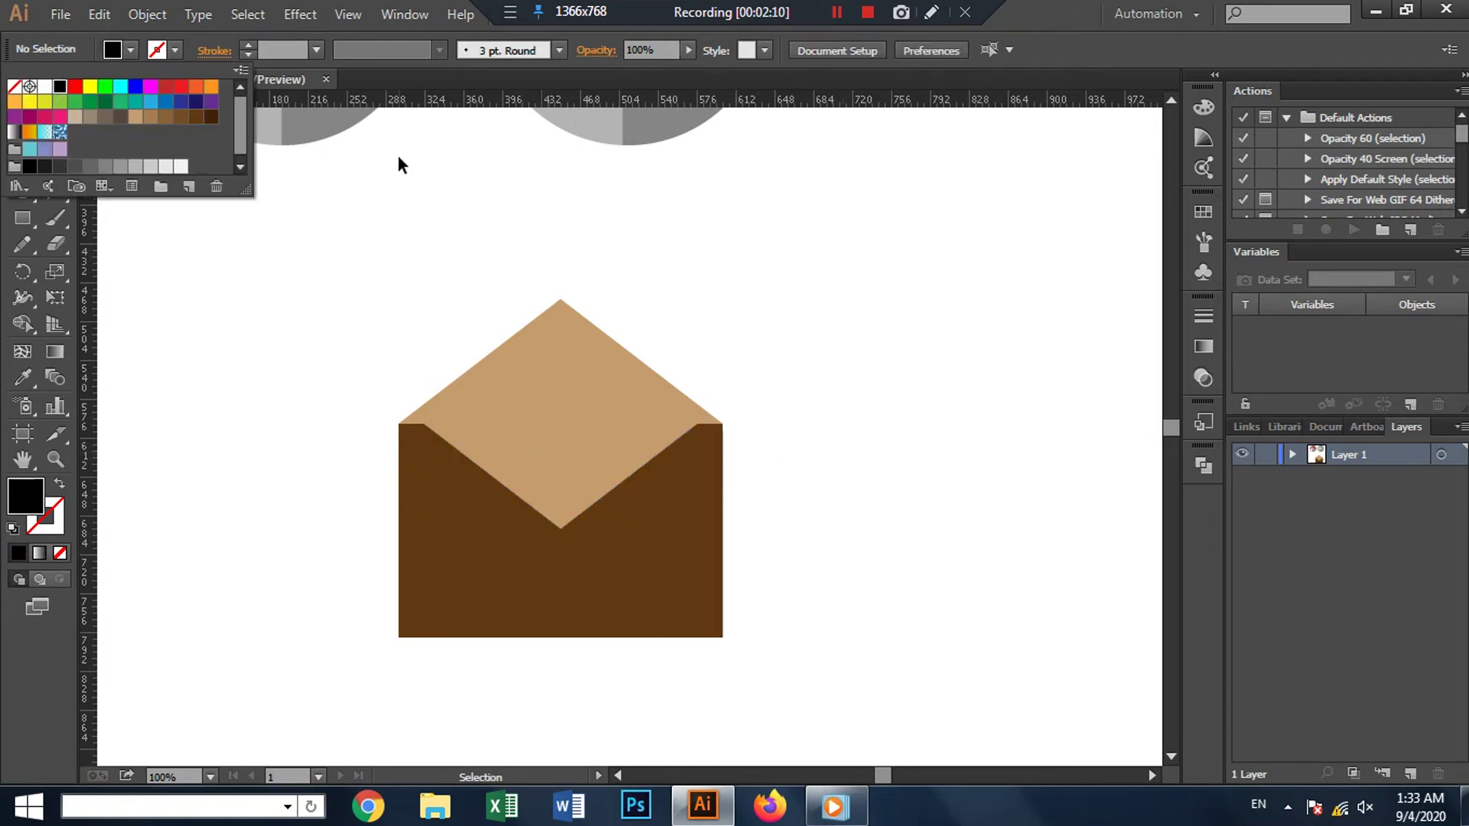
click(499, 431)
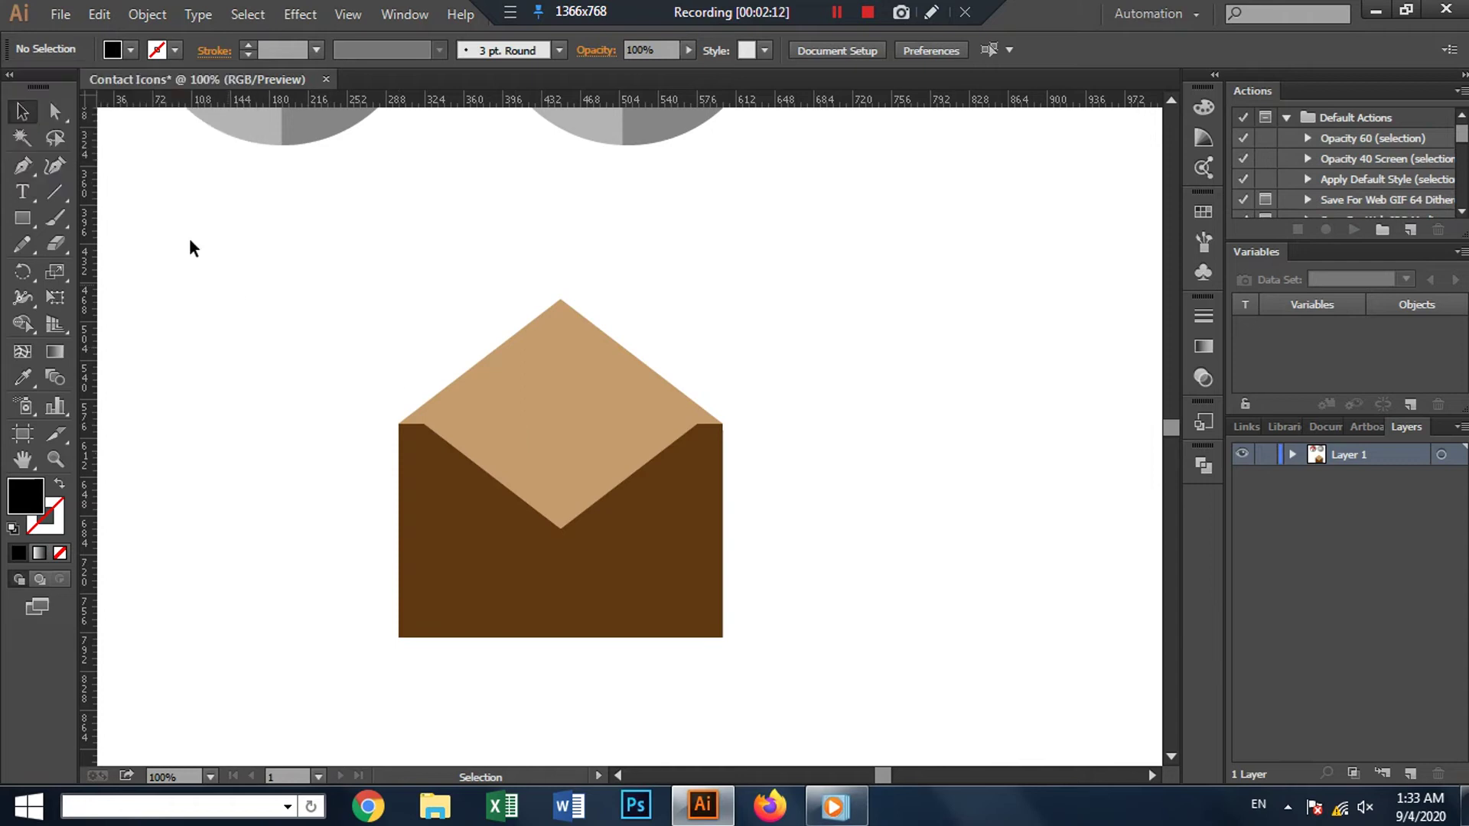
Step: Fill the inner V flap with black at 20% opacity
click(550, 466)
click(132, 50)
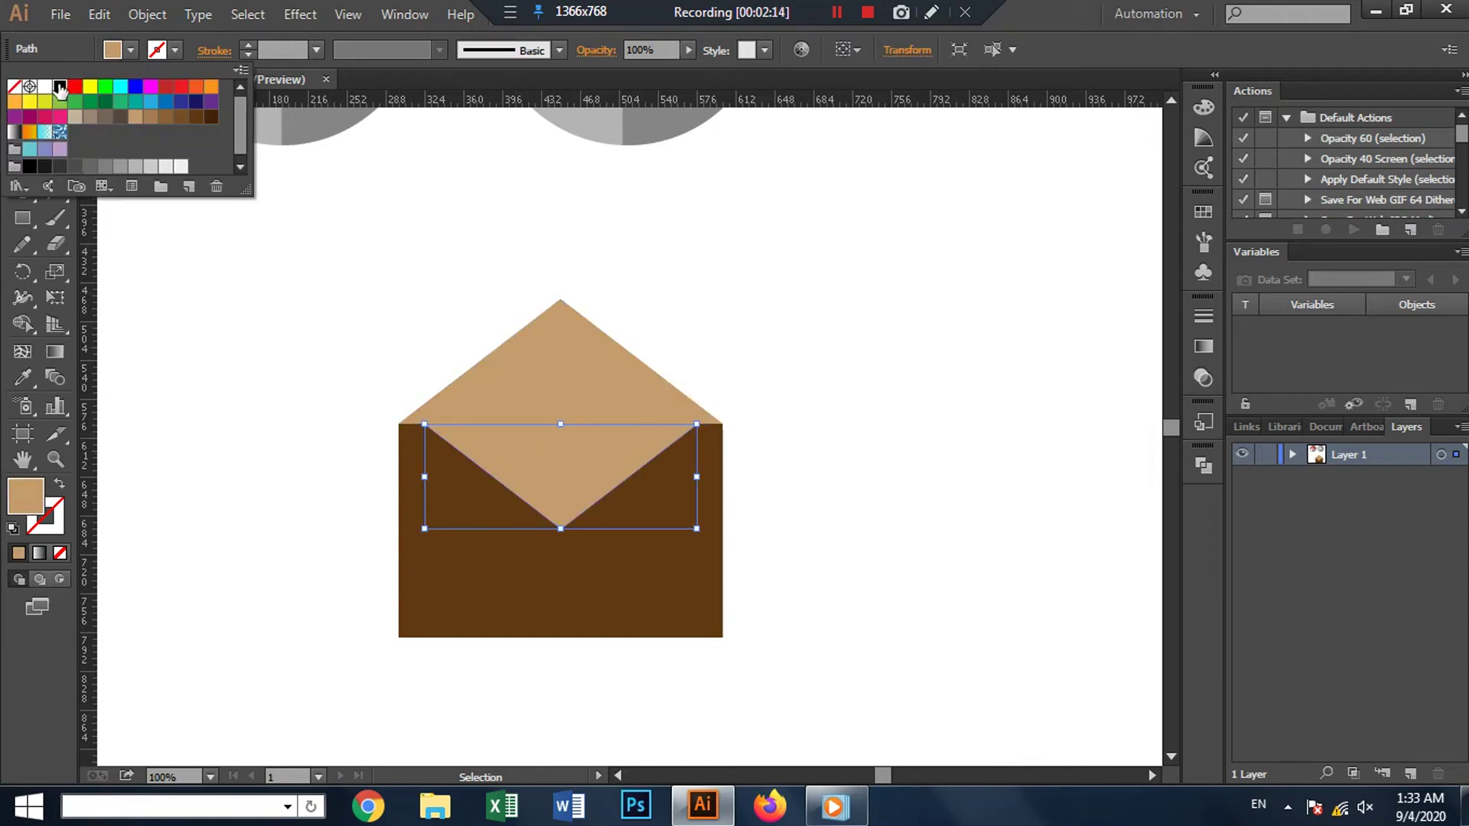
click(60, 87)
click(688, 51)
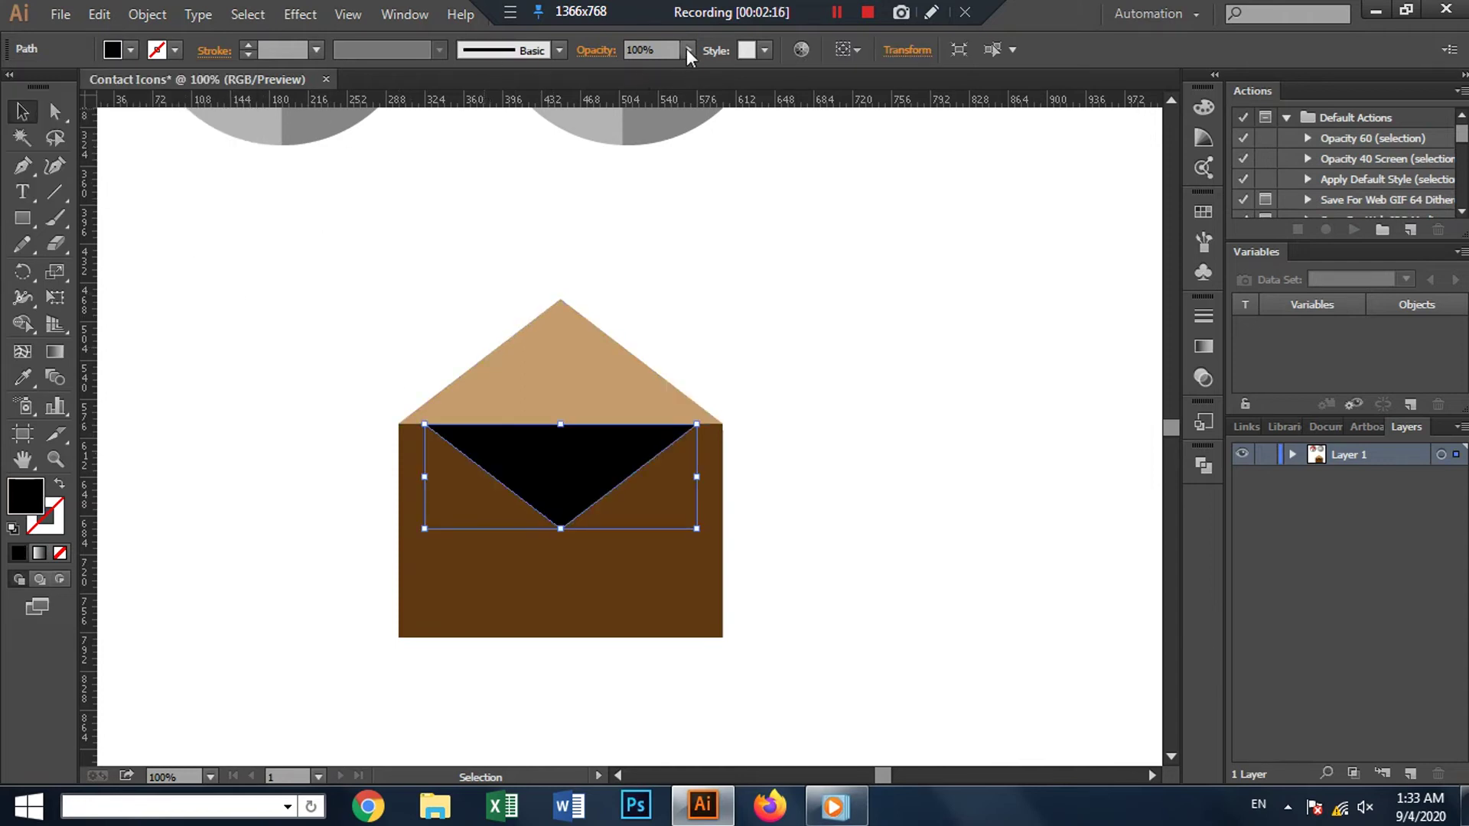
drag(695, 71, 608, 72)
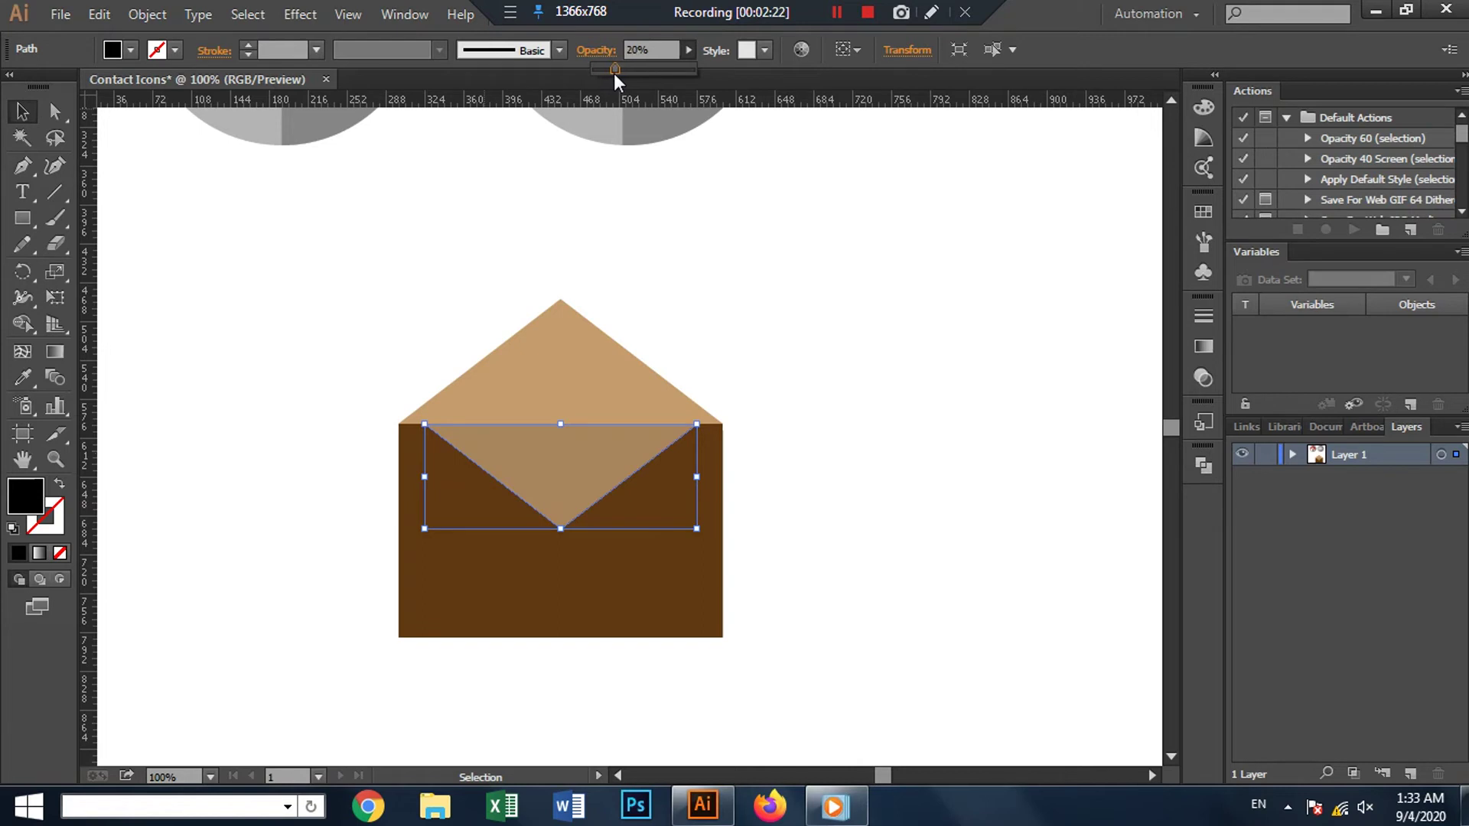
click(683, 240)
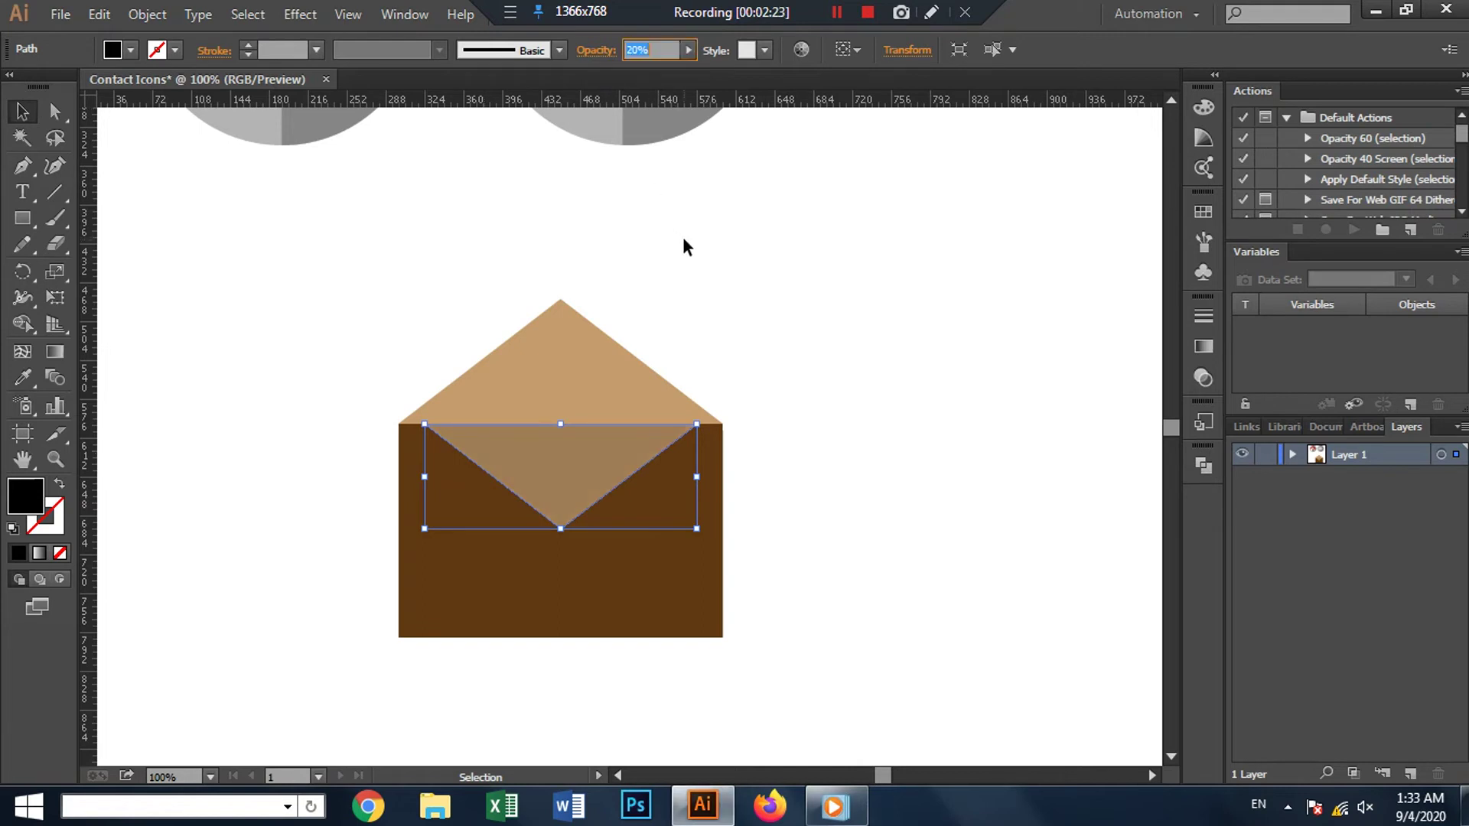
click(632, 320)
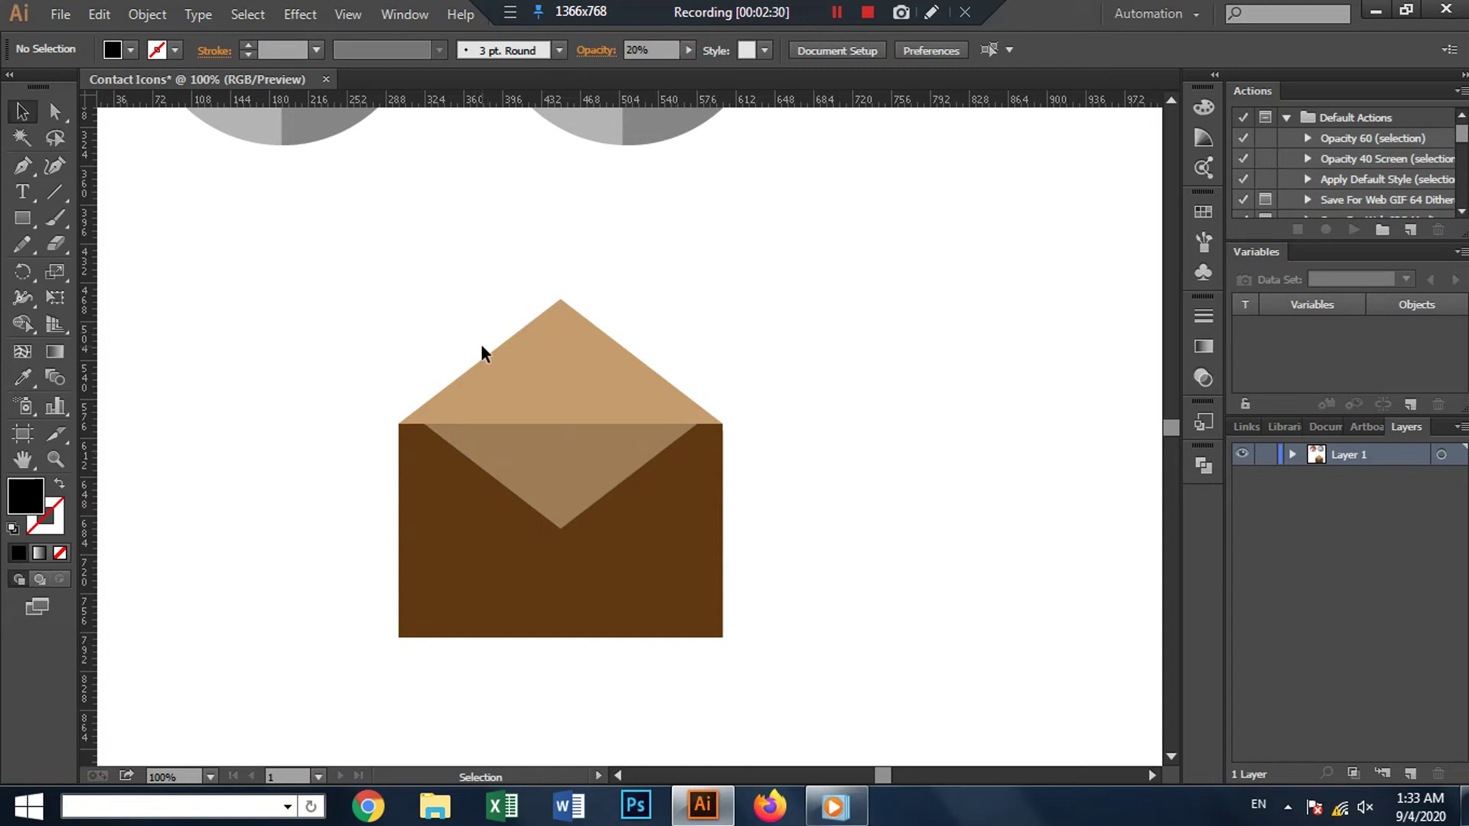
Step: Lower the inner flap's opacity further to 14%
click(575, 455)
click(689, 50)
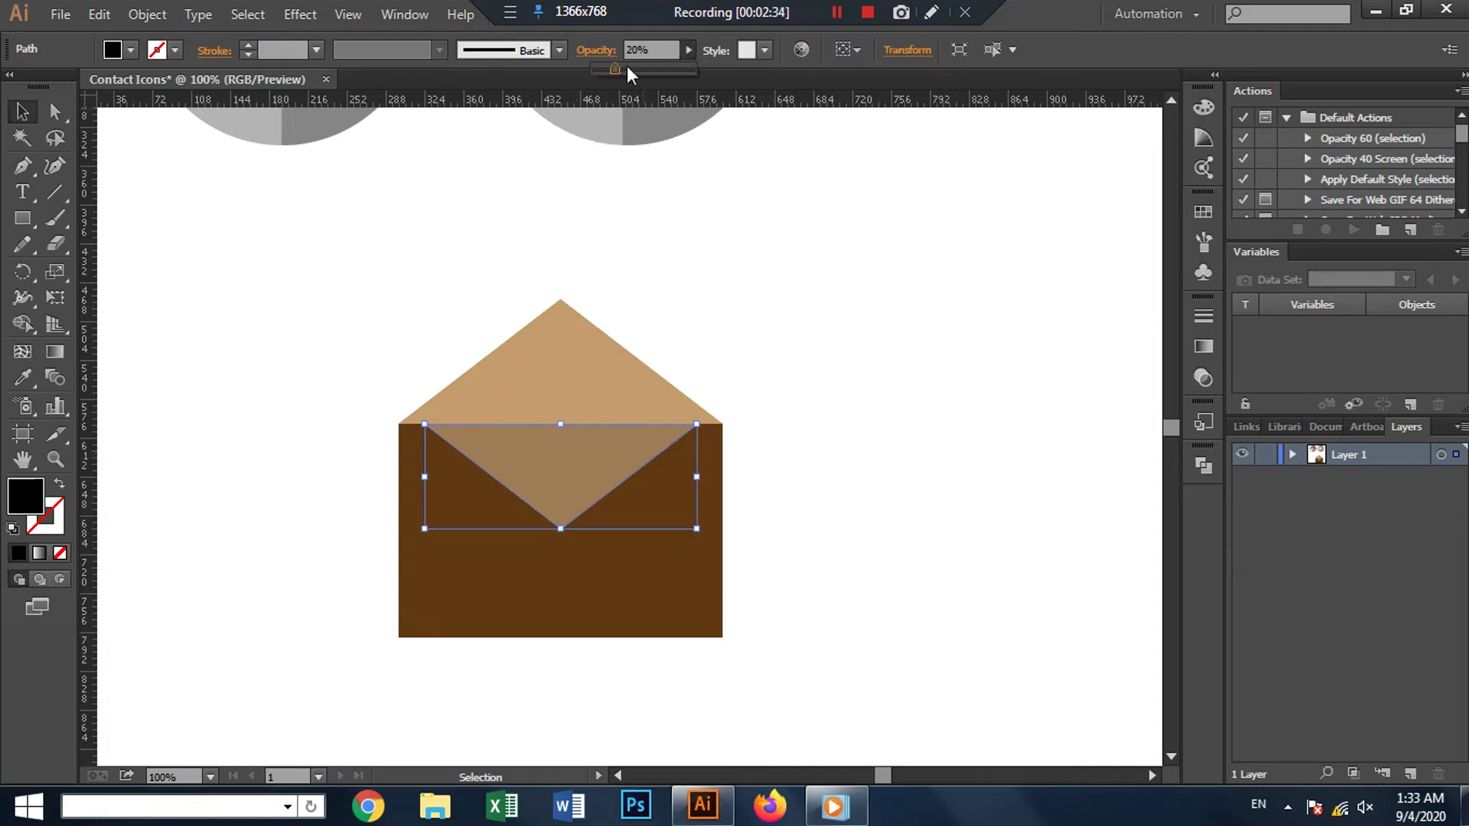
drag(626, 65, 617, 67)
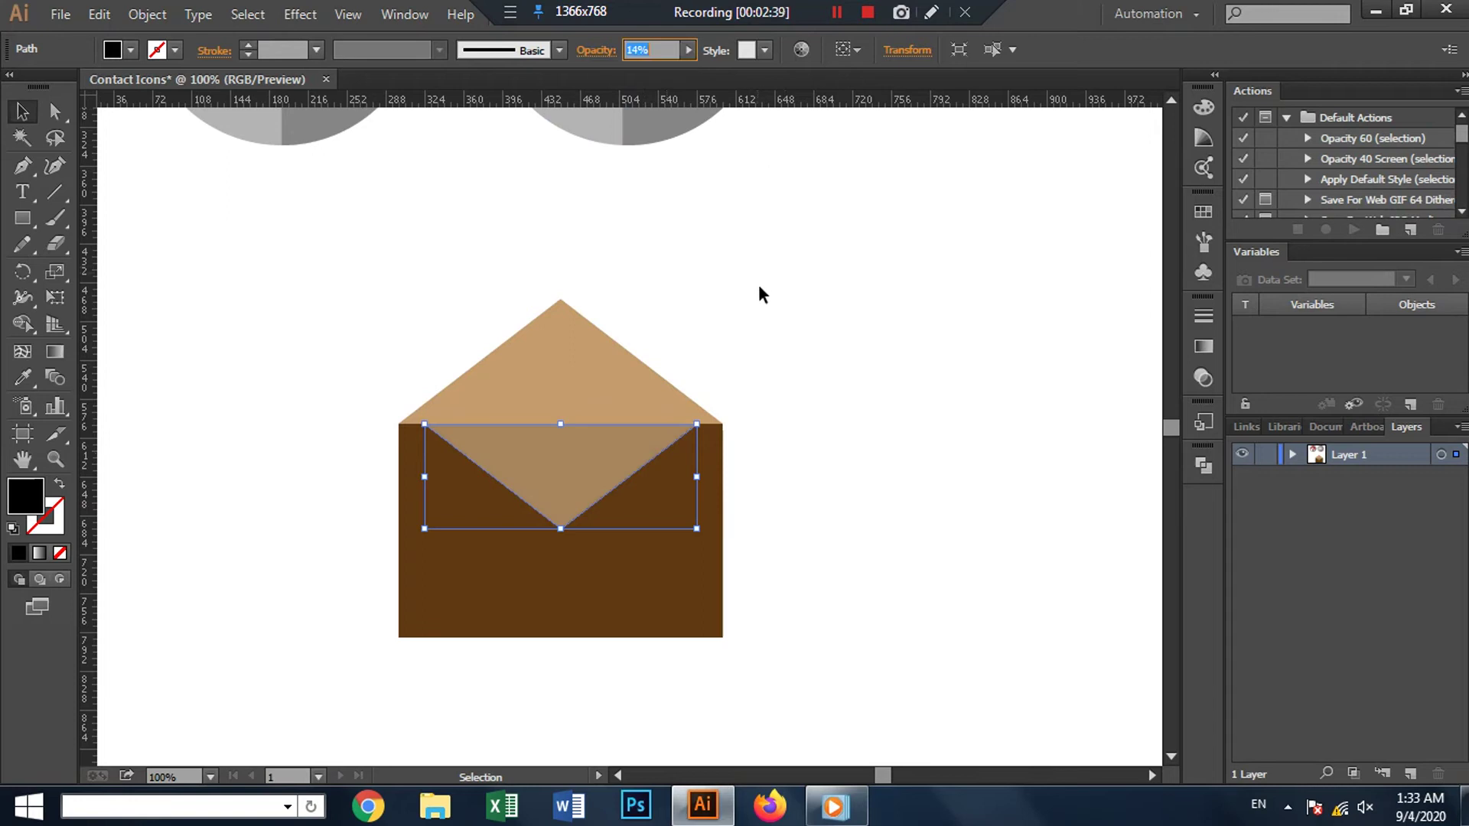
click(790, 330)
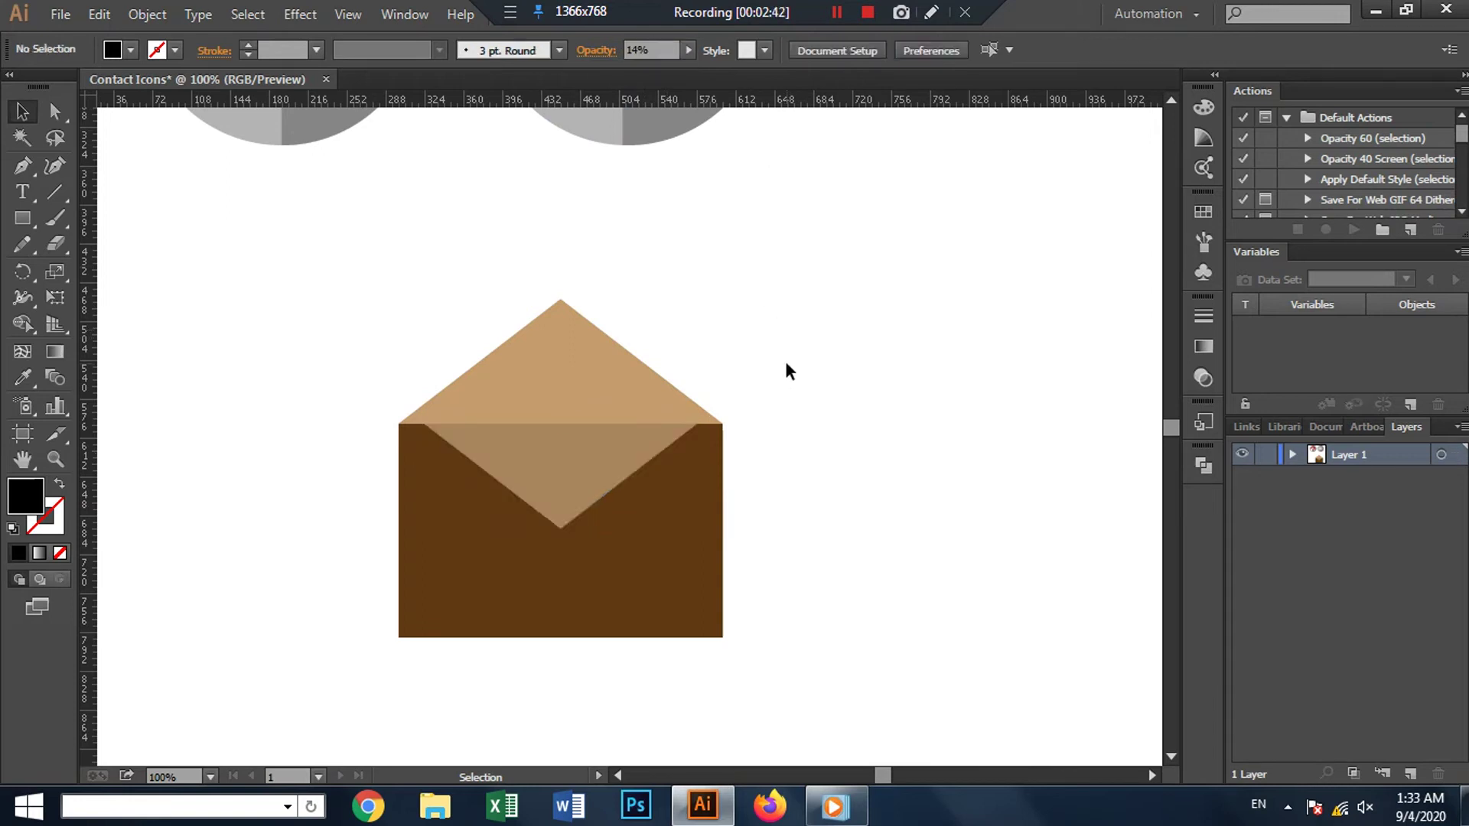
click(654, 575)
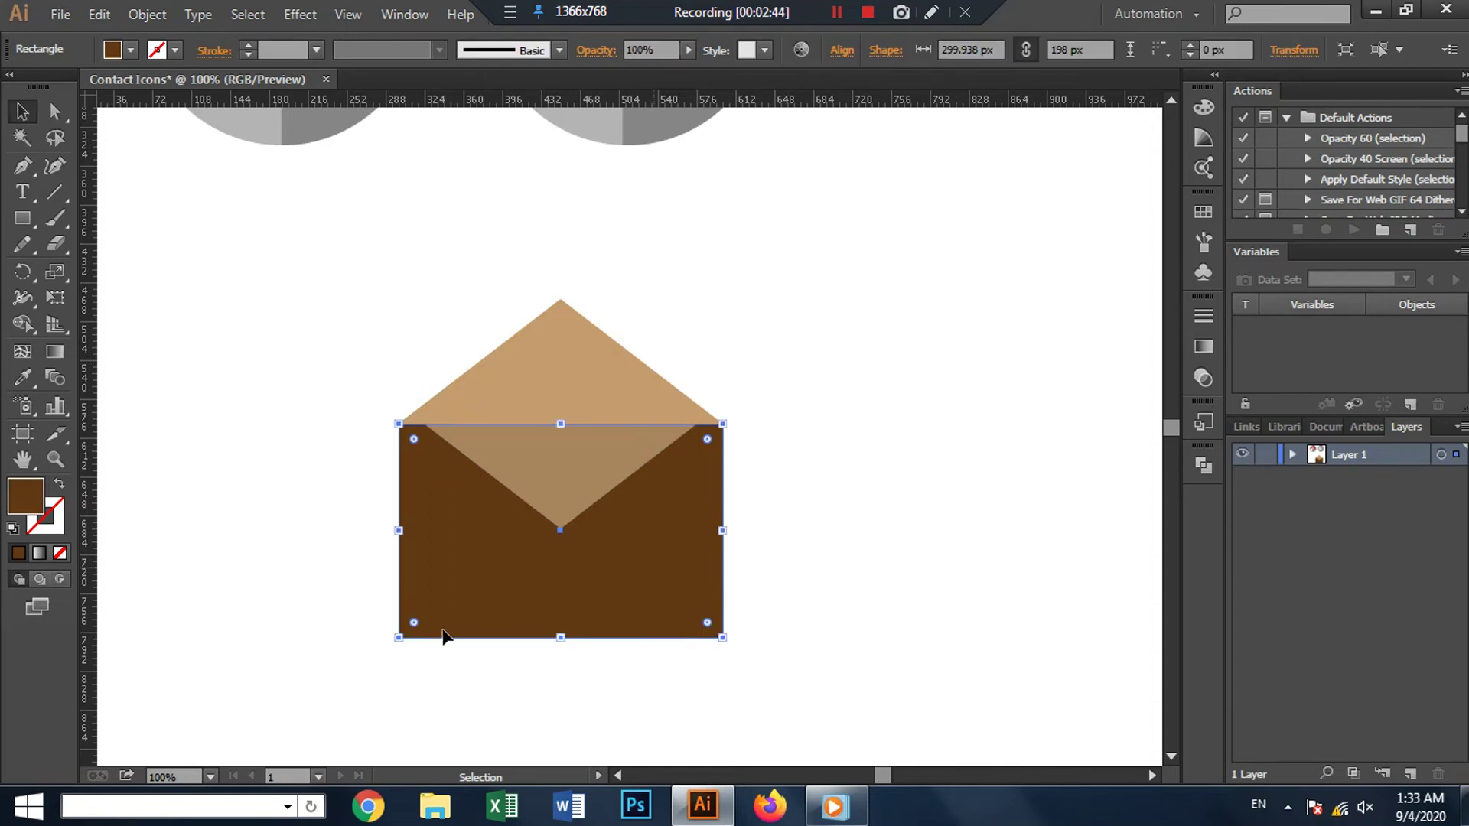
mouse_move(413, 622)
mouse_down()
mouse_move(444, 634)
mouse_move(429, 622)
mouse_up()
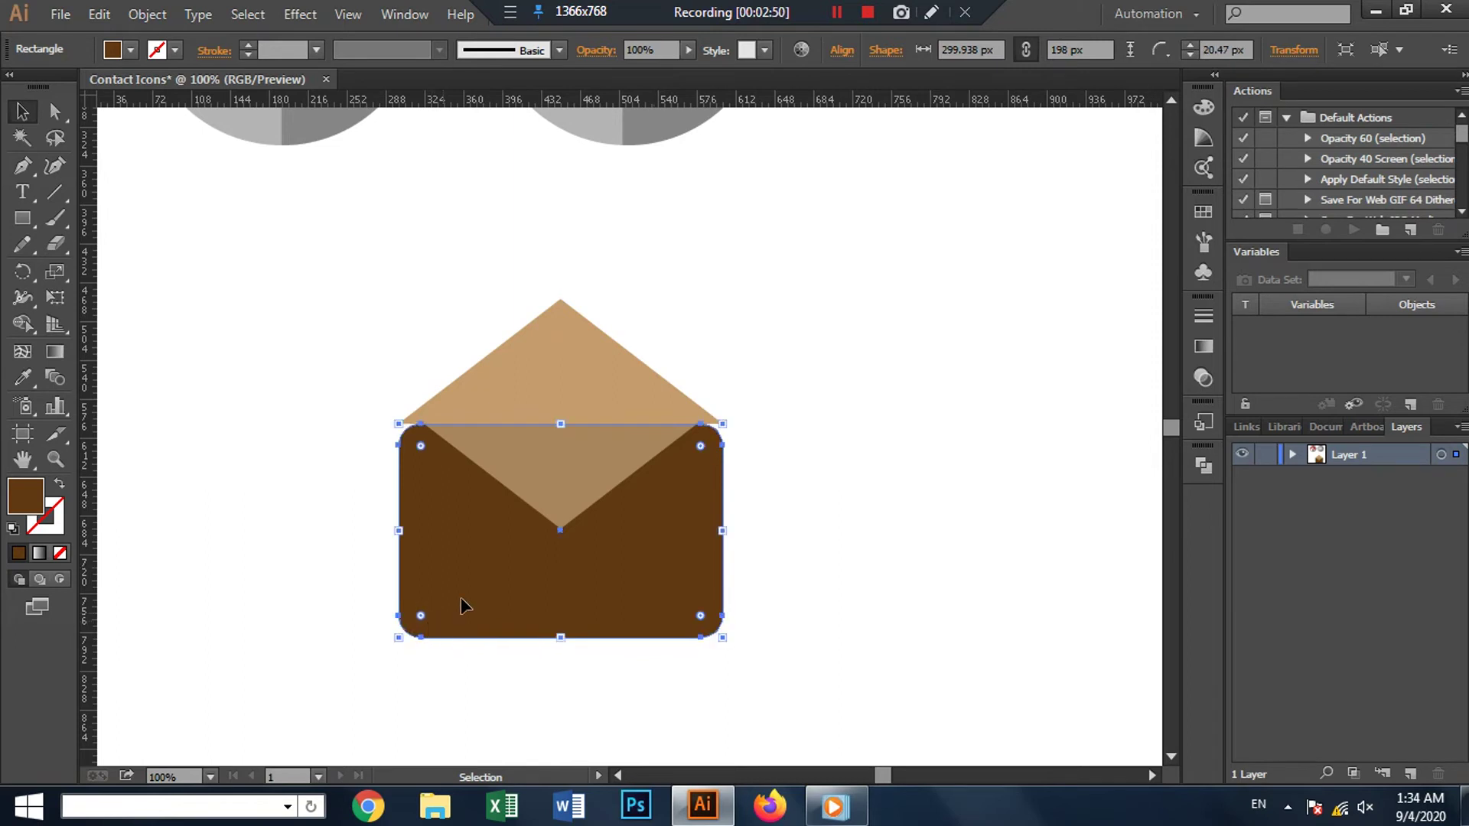
click(876, 479)
drag(564, 375, 567, 380)
click(759, 355)
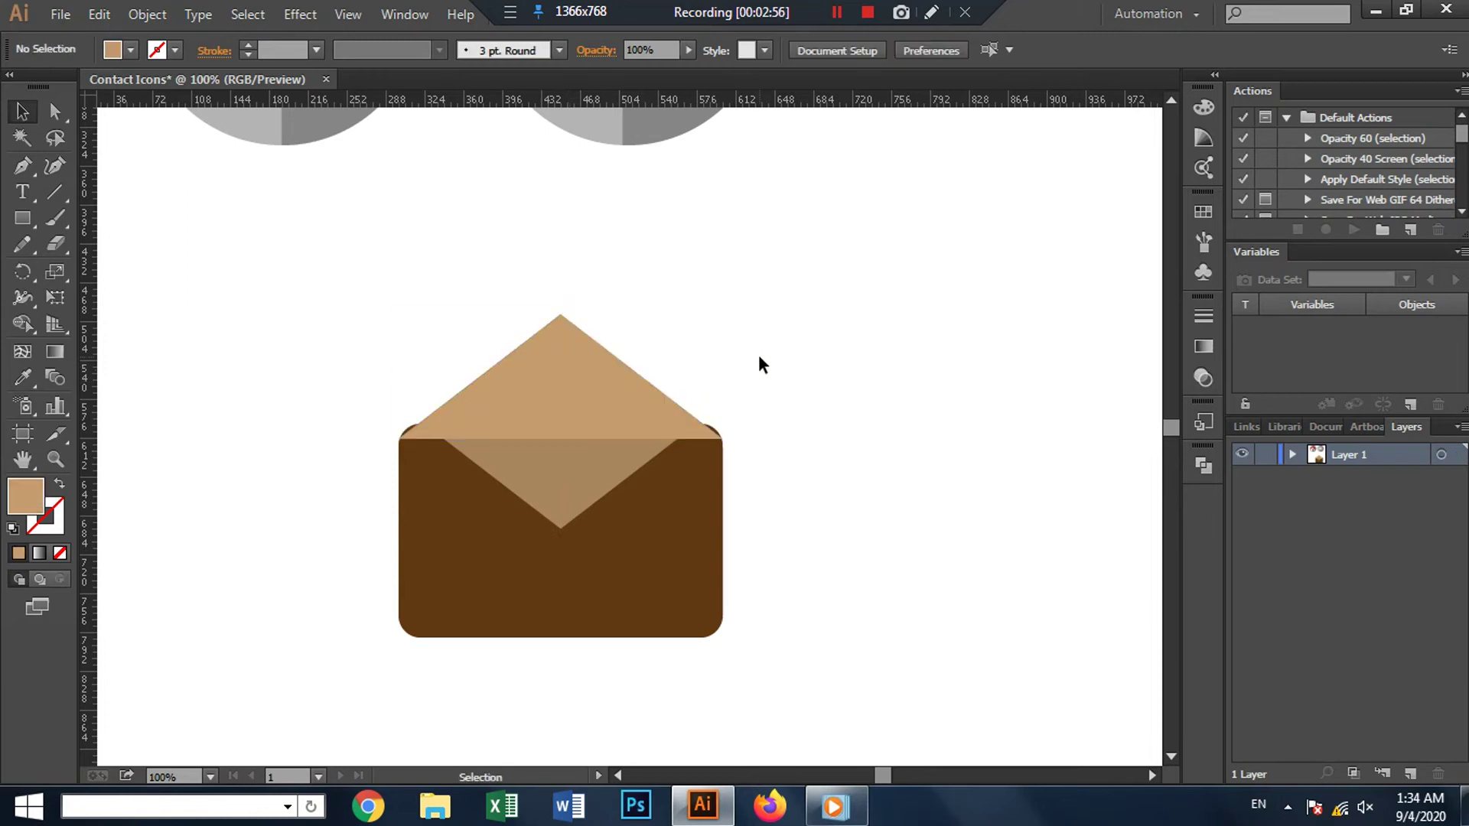
click(603, 398)
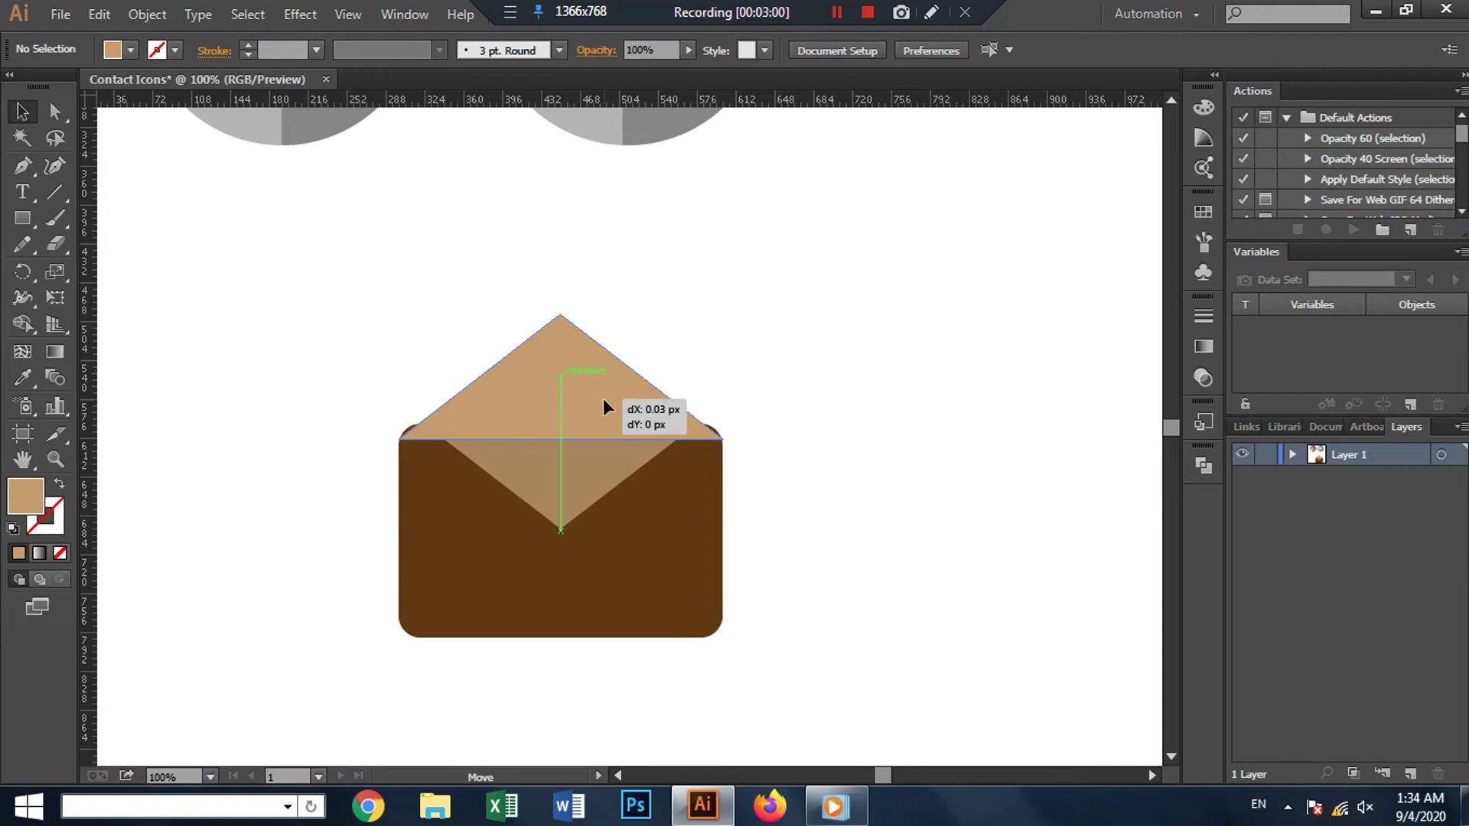
click(801, 331)
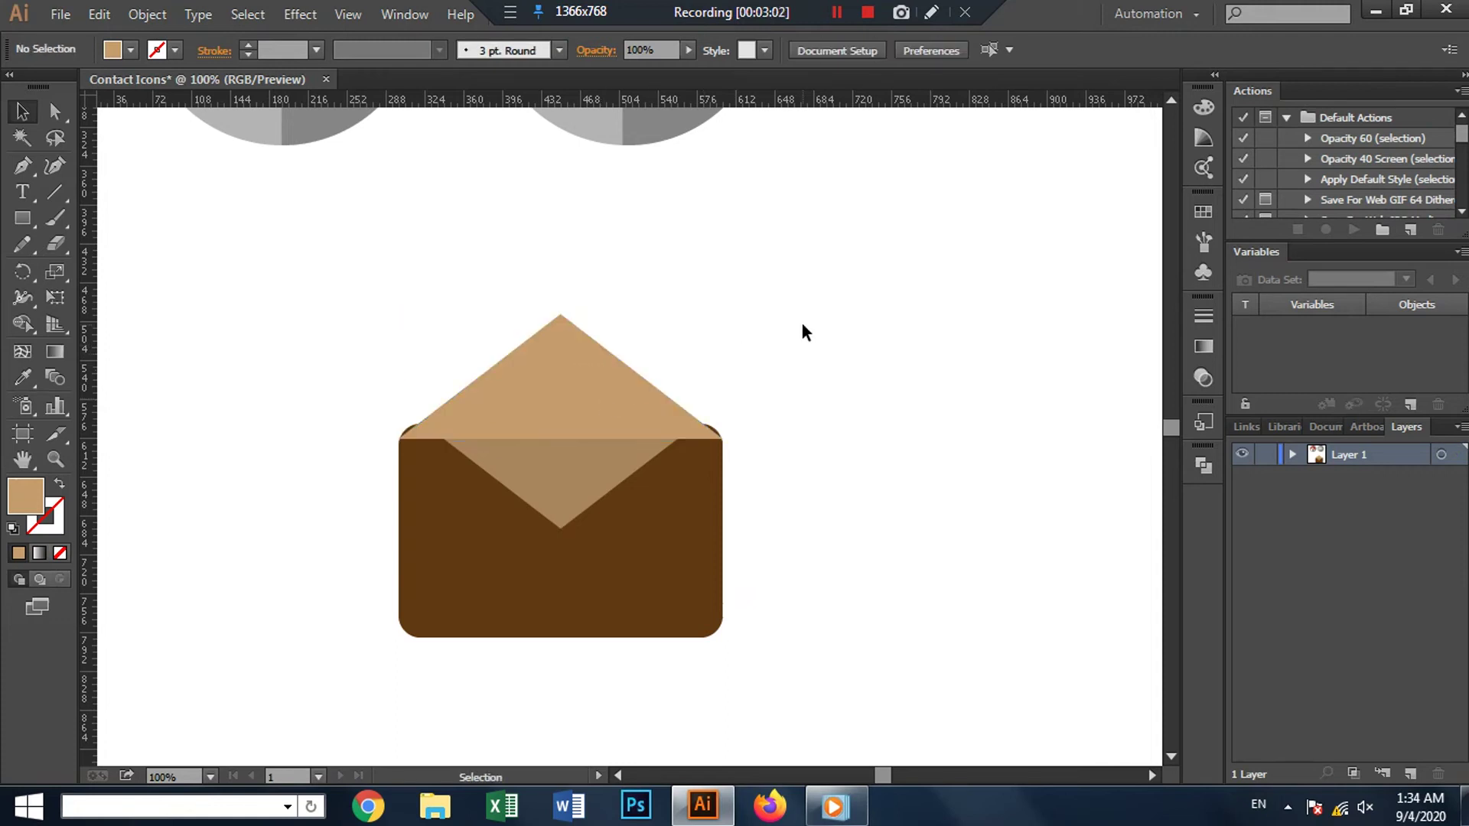
scroll(772, 407, up, 1)
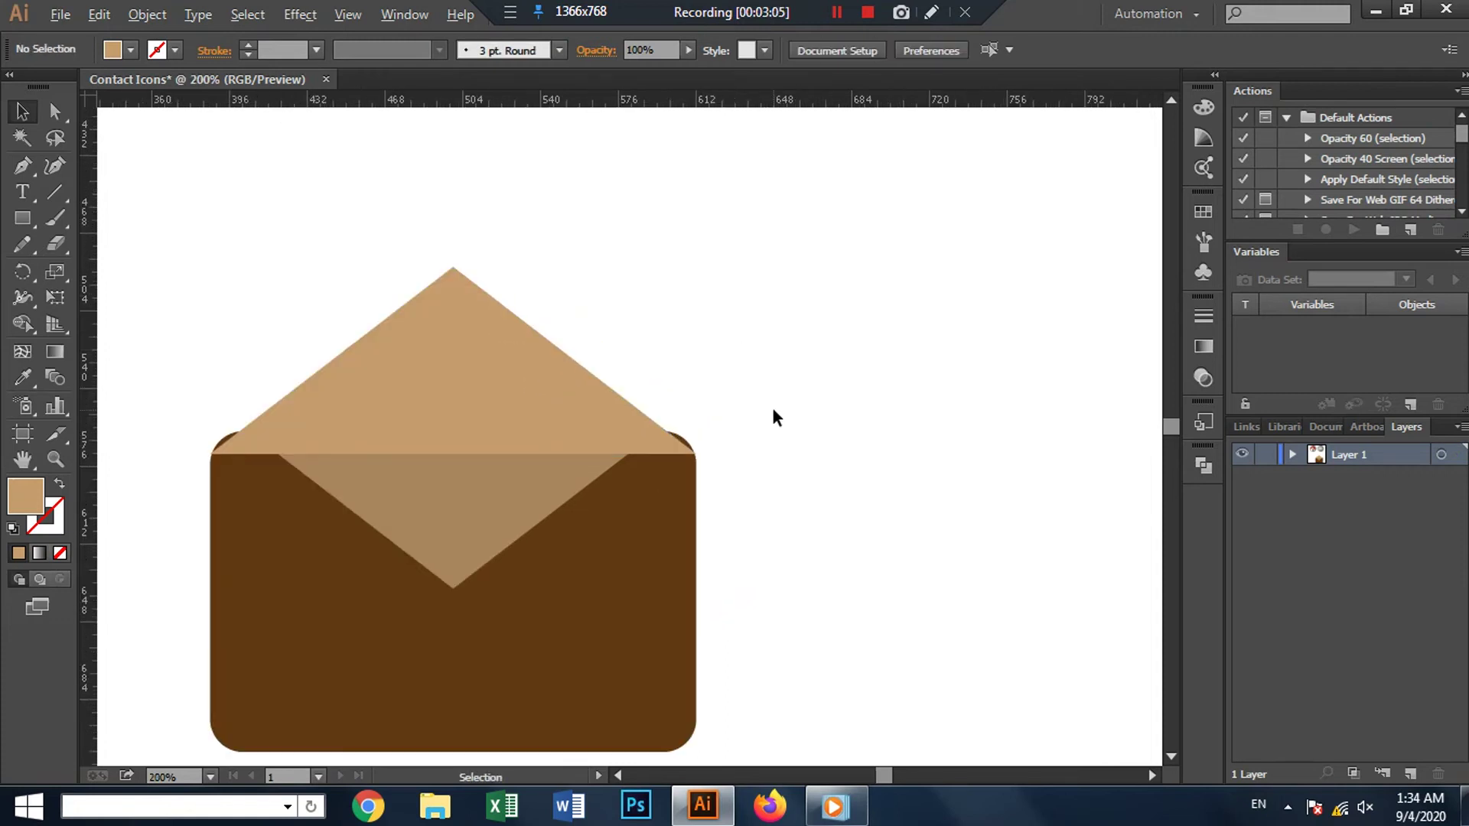
scroll(772, 407, up, 1)
scroll(749, 406, down, 1)
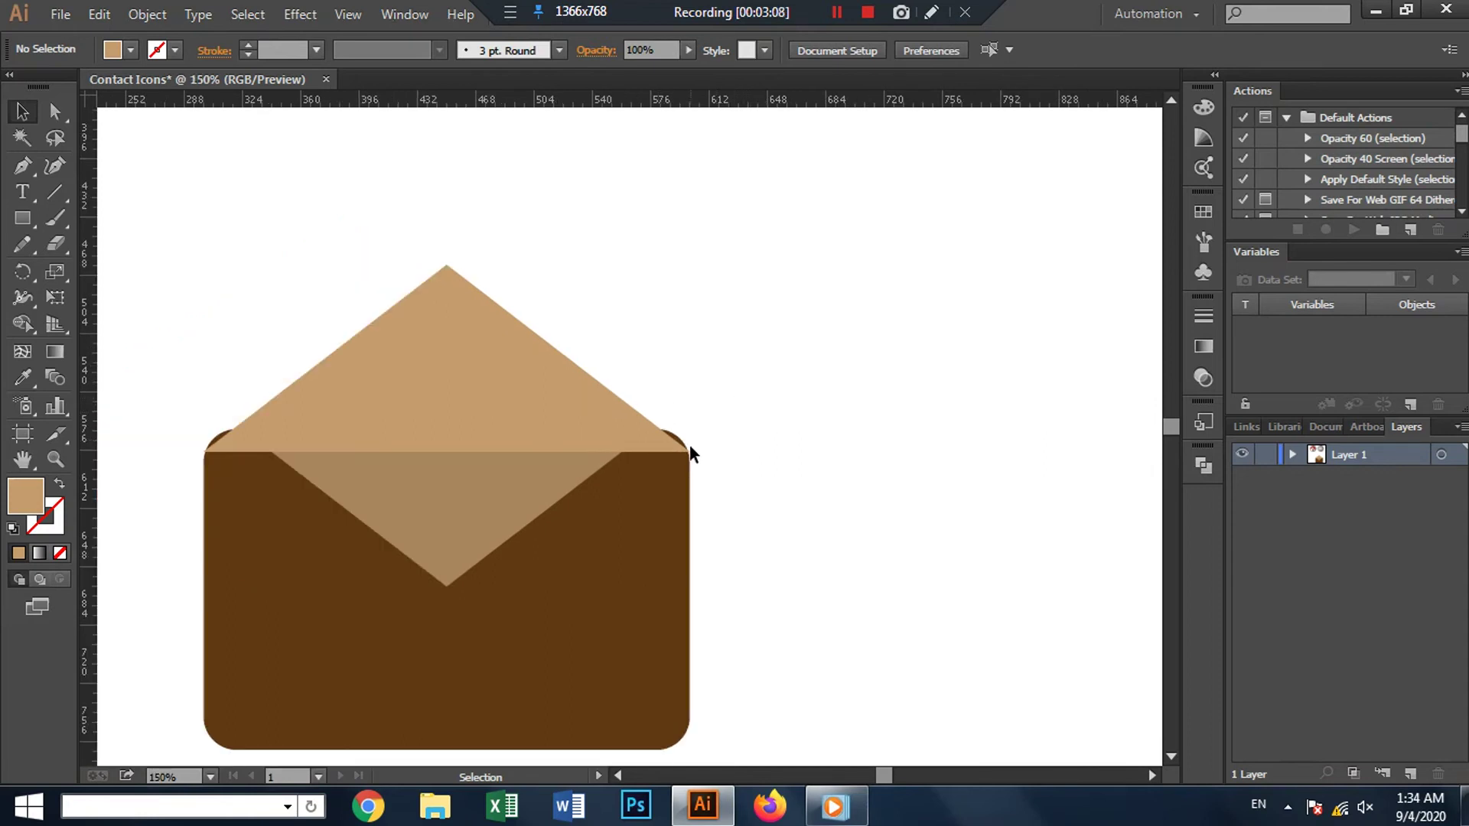
key(a)
key(ctrl+z)
key(ctrl+z)
key(ctrl+z)
Step: Widen the faint inner flap triangle to the envelope's edge and shift it down slightly
key(v)
click(867, 527)
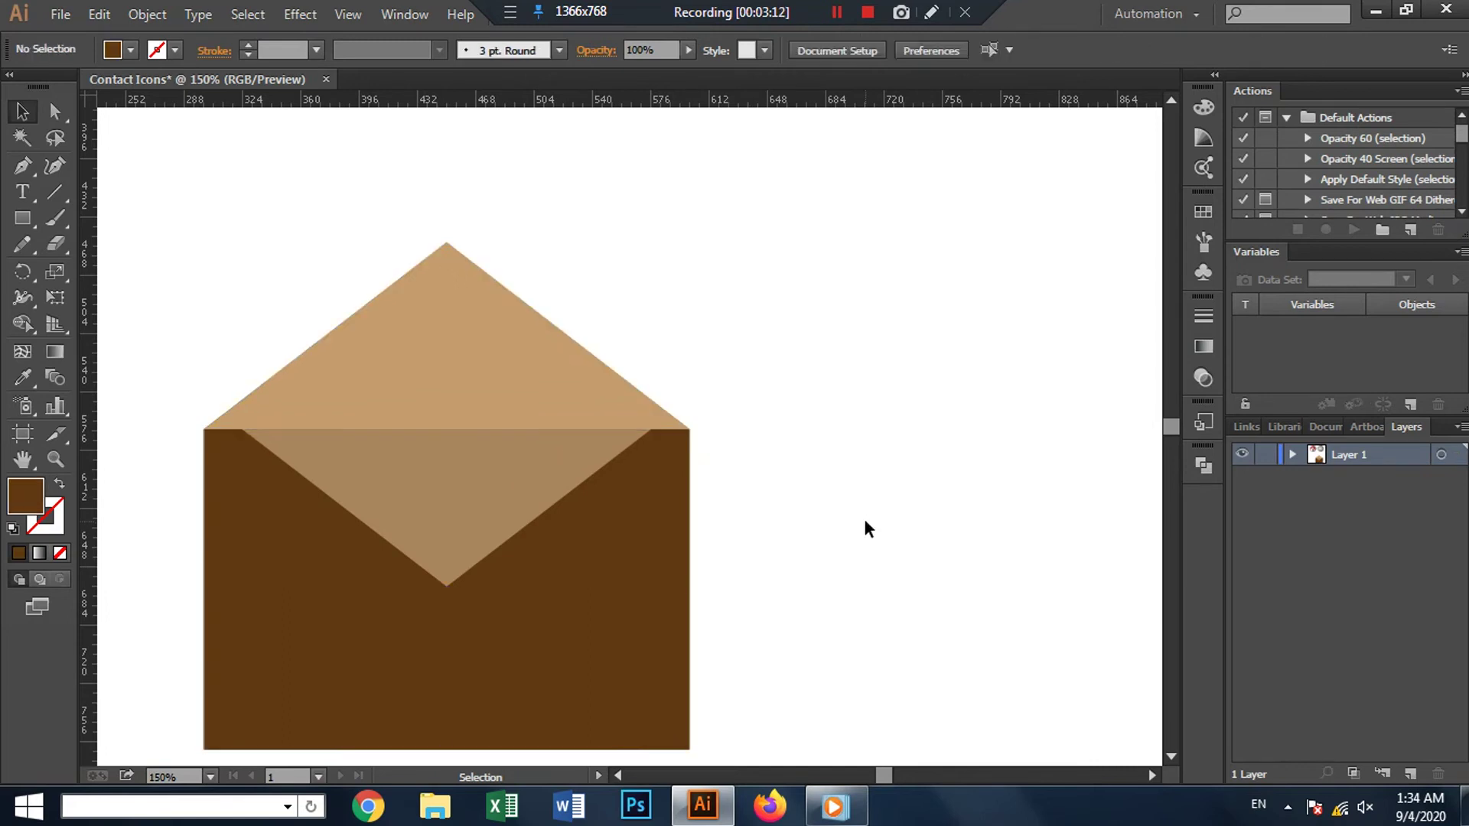
scroll(849, 504, down, 1)
scroll(849, 504, down, 1)
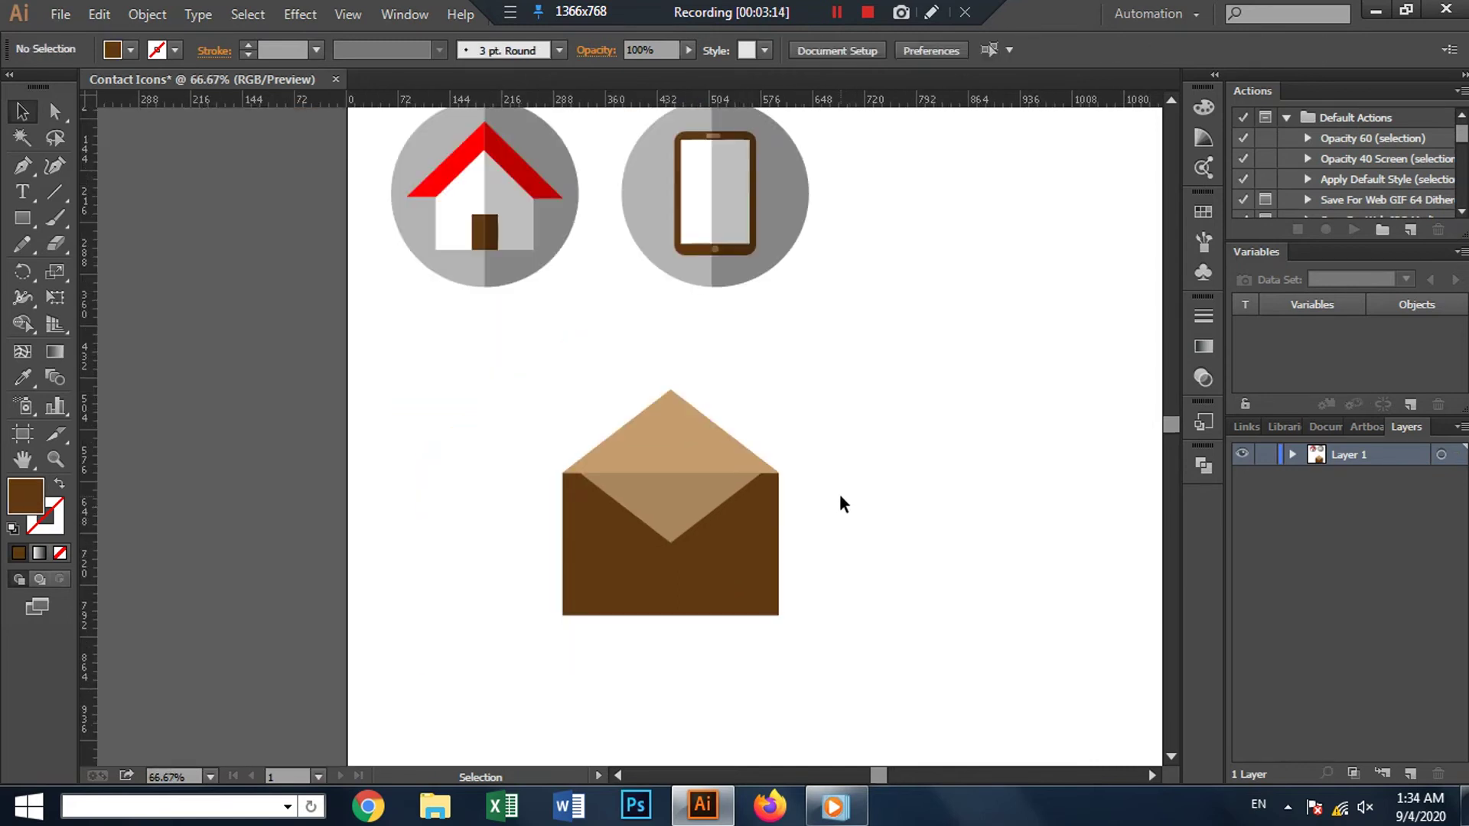
click(733, 493)
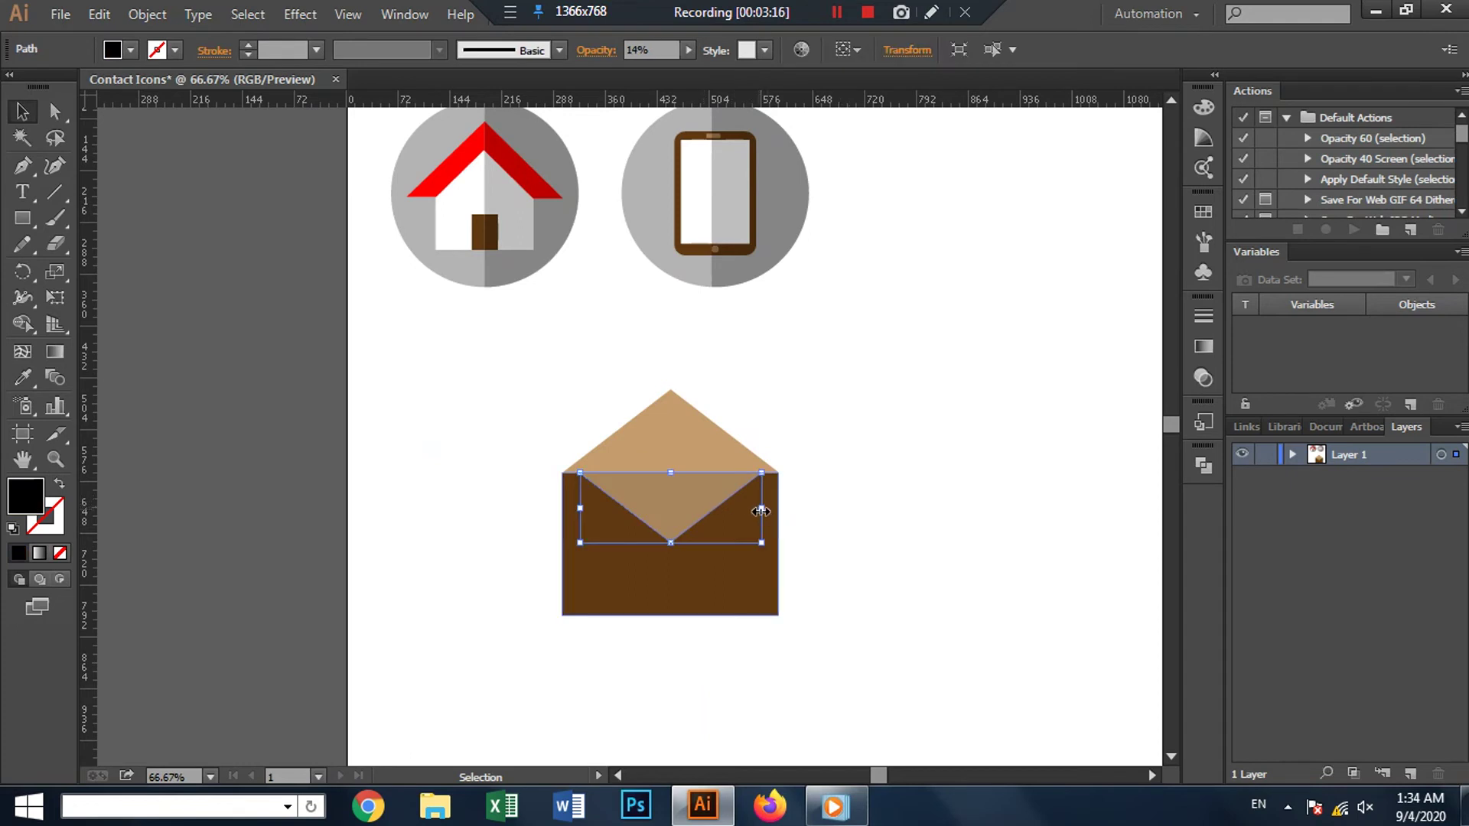
drag(769, 507, 772, 512)
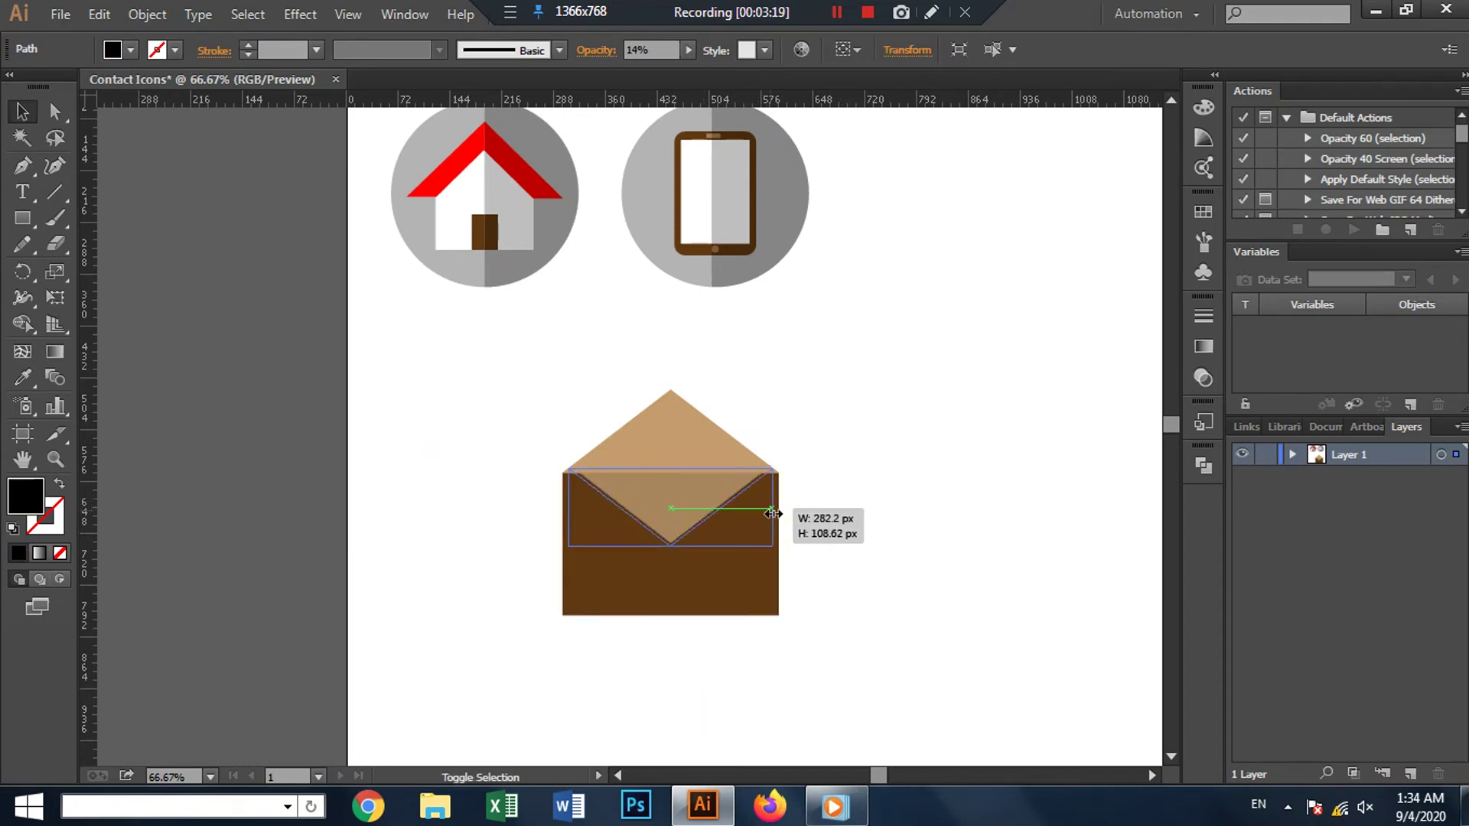
drag(772, 512, 777, 516)
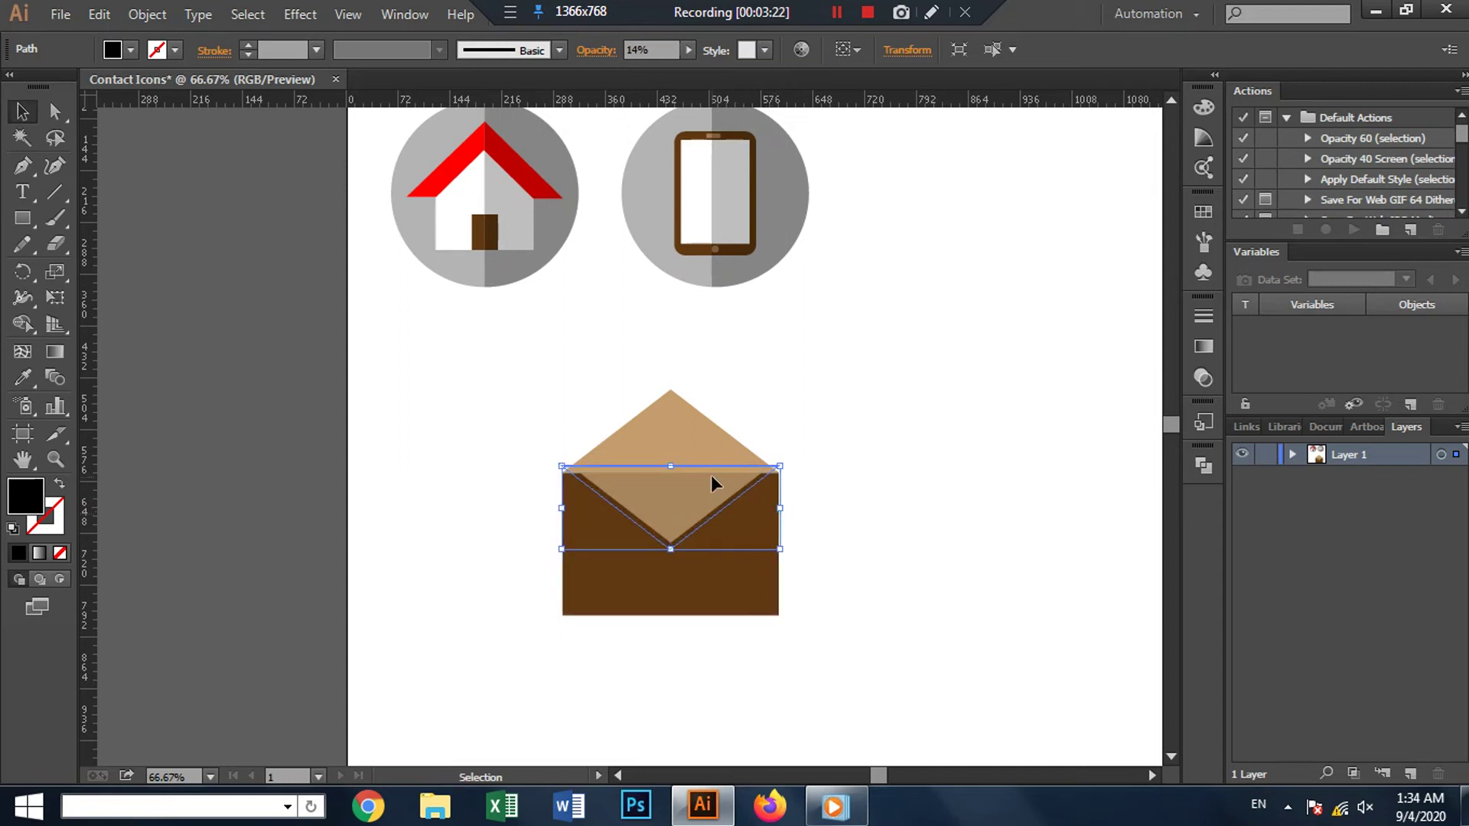
drag(710, 476, 714, 496)
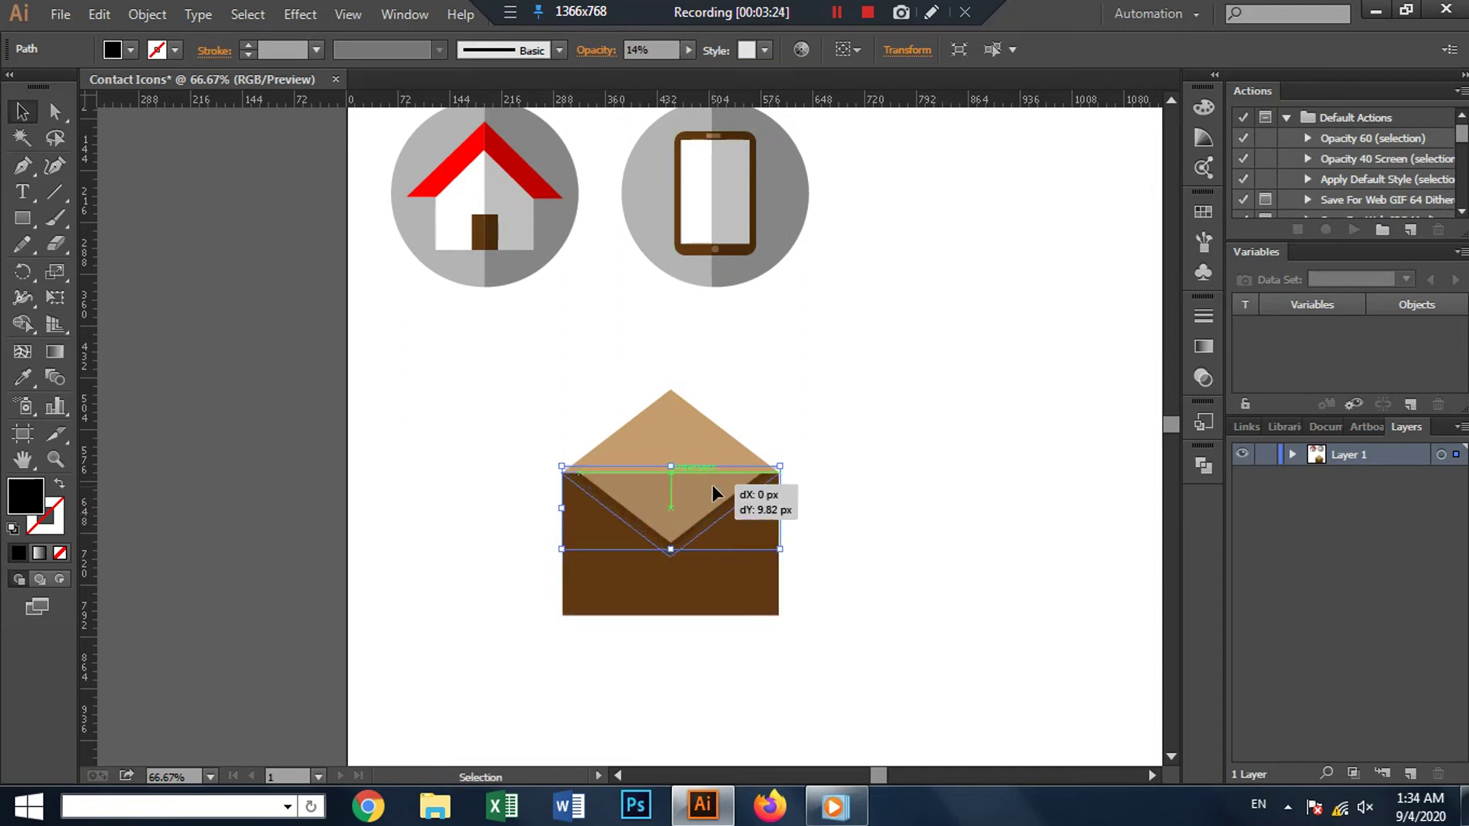
click(865, 447)
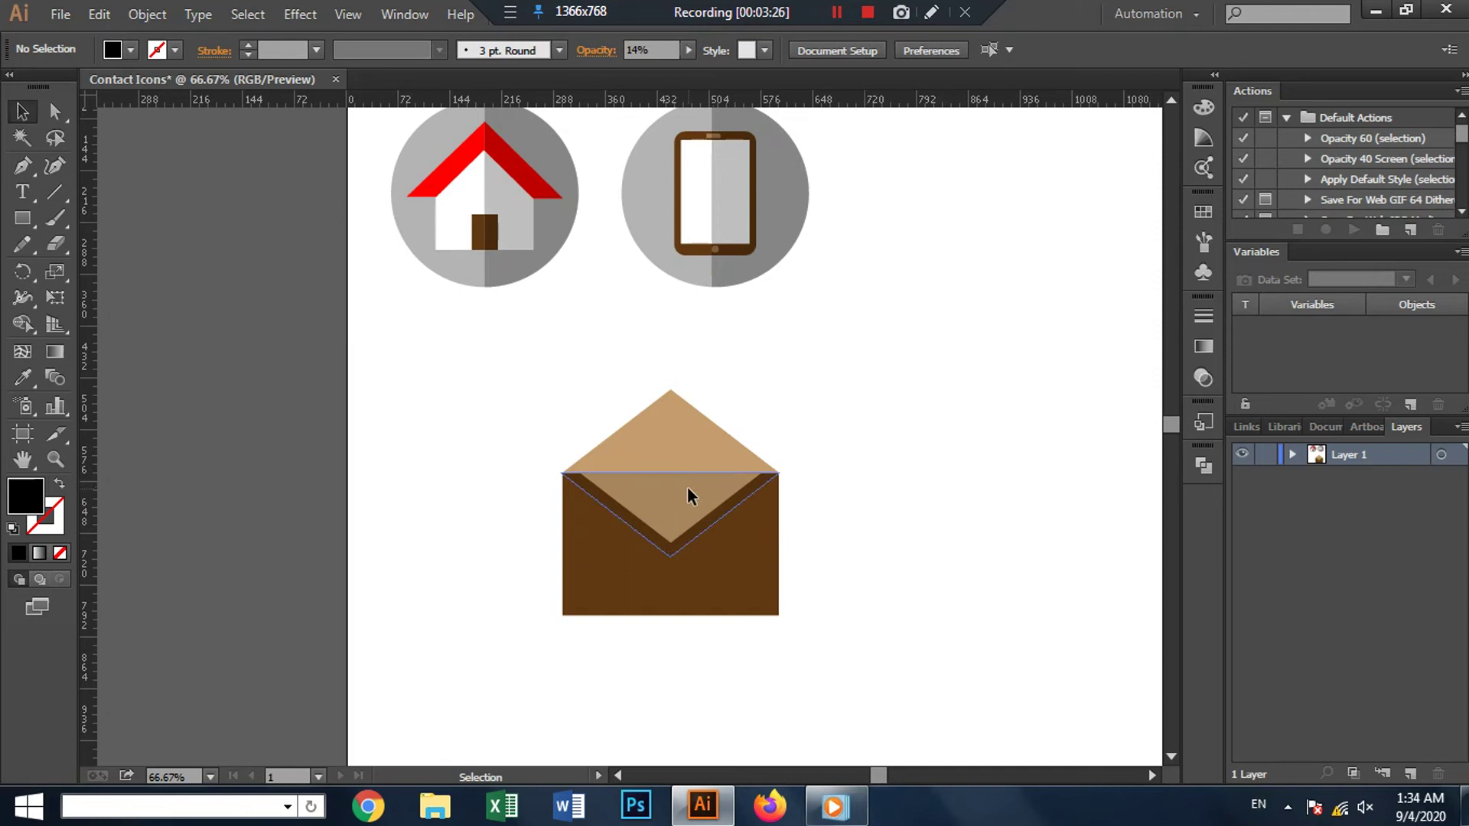
Step: Try joining the flap paths with Join and dismiss the cannot-join error
click(687, 486)
click(880, 455)
click(776, 484)
key(v)
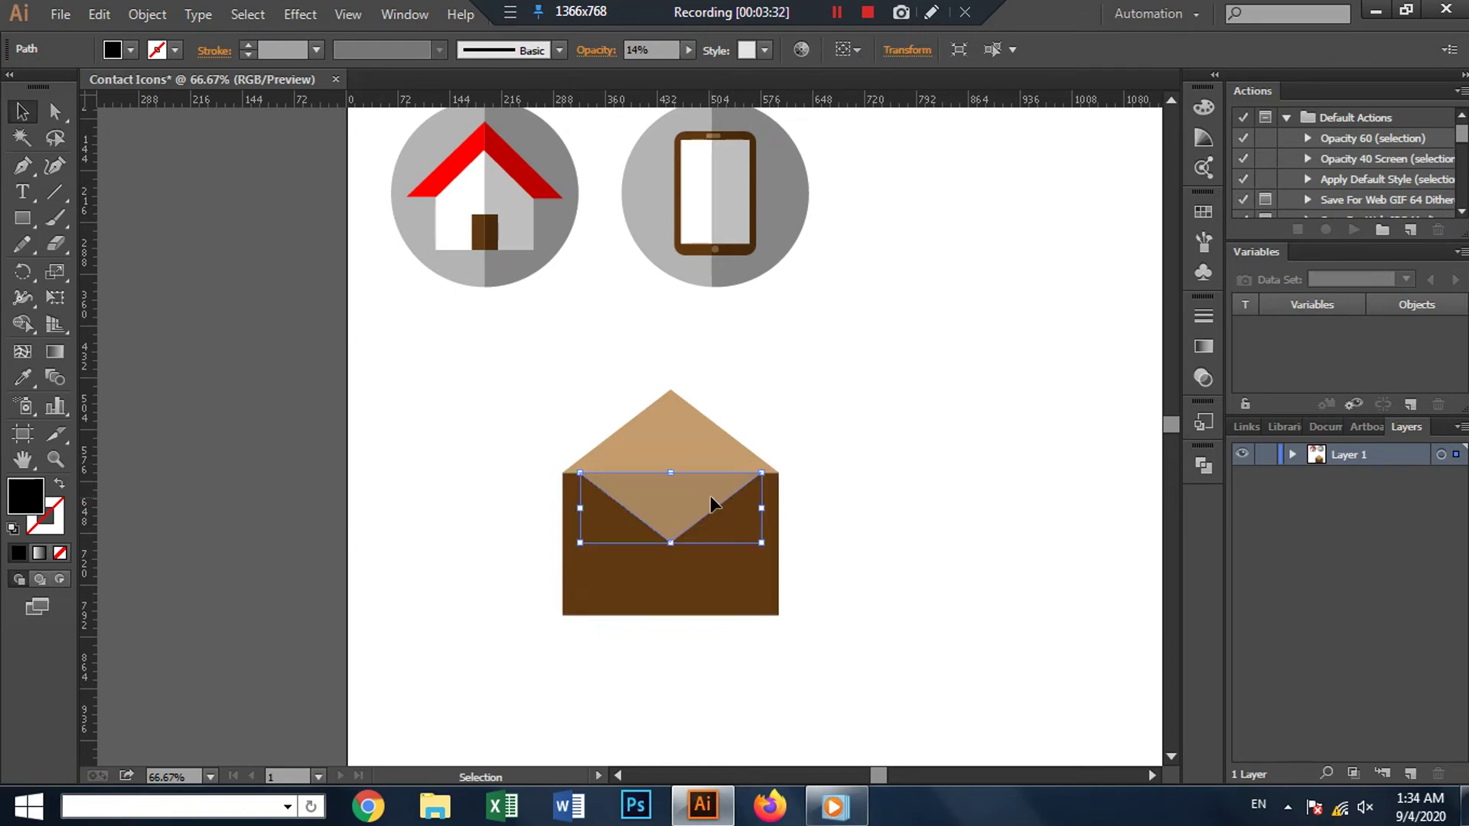
right_click(712, 497)
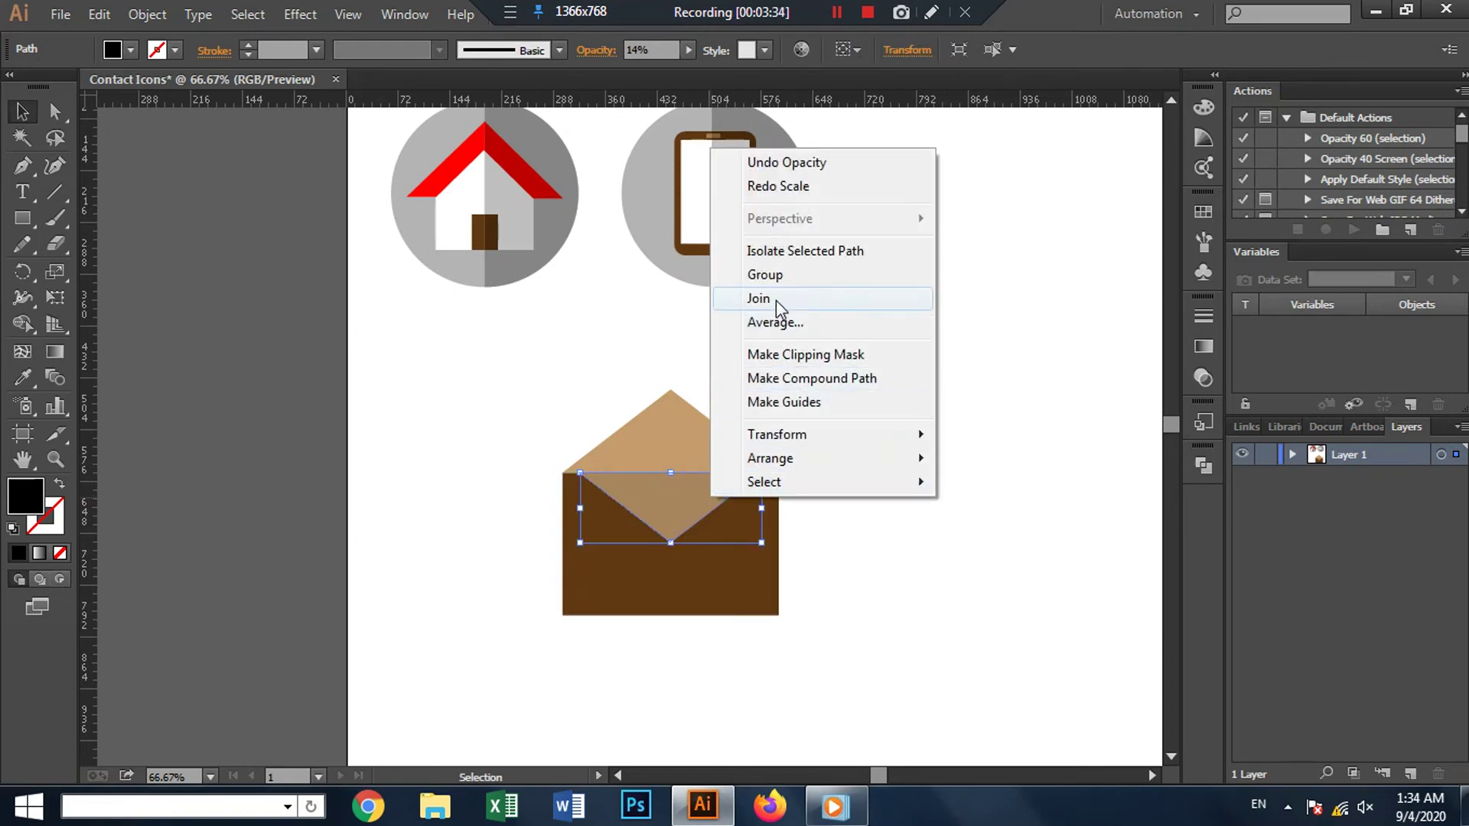
click(776, 300)
click(943, 445)
Step: Move the faint shading triangle off to the envelope's right, revealing the tan flap
scroll(861, 517, up, 1)
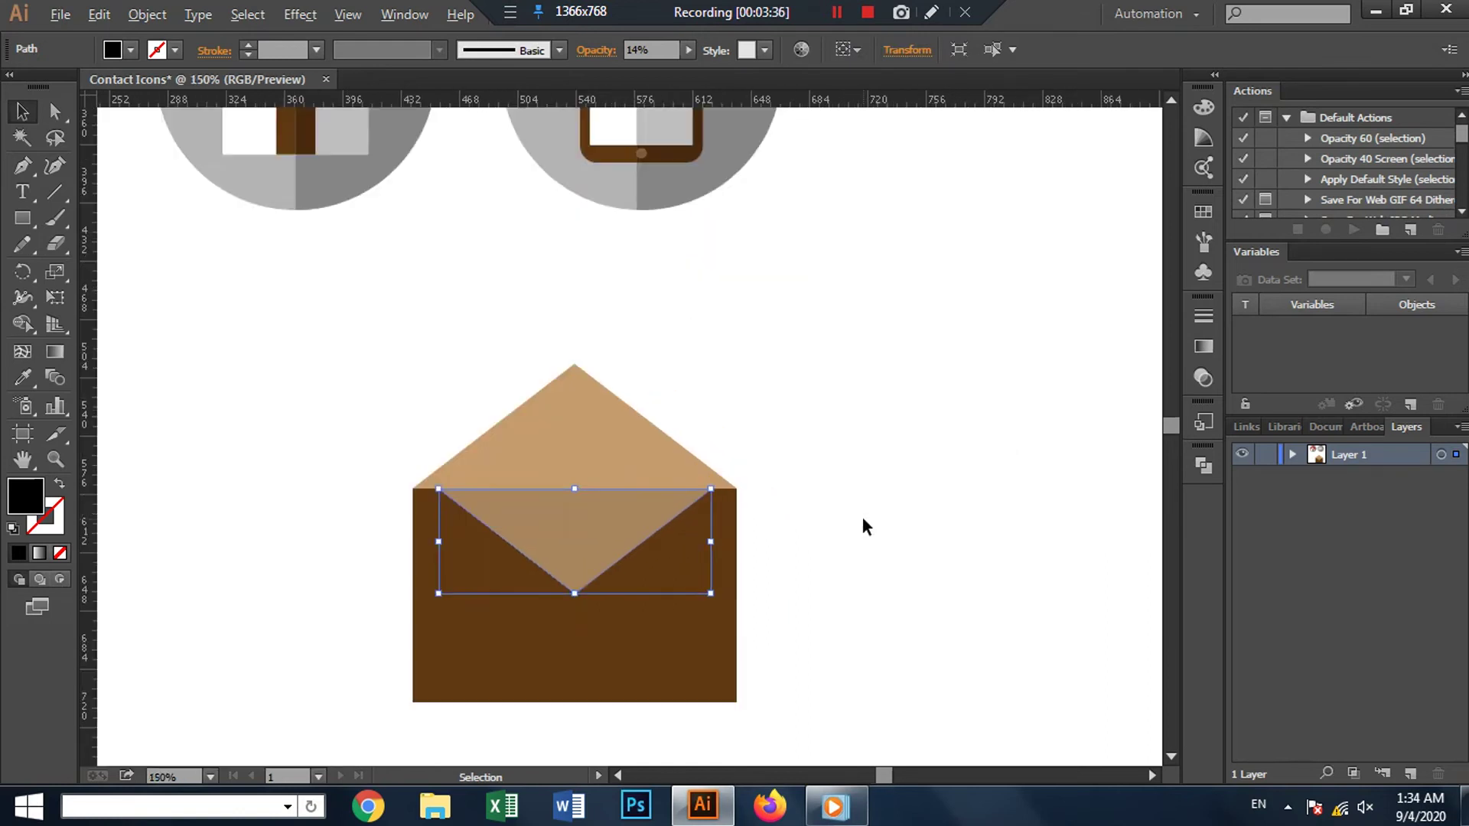
scroll(862, 517, up, 1)
shift+click(563, 498)
right_click(563, 499)
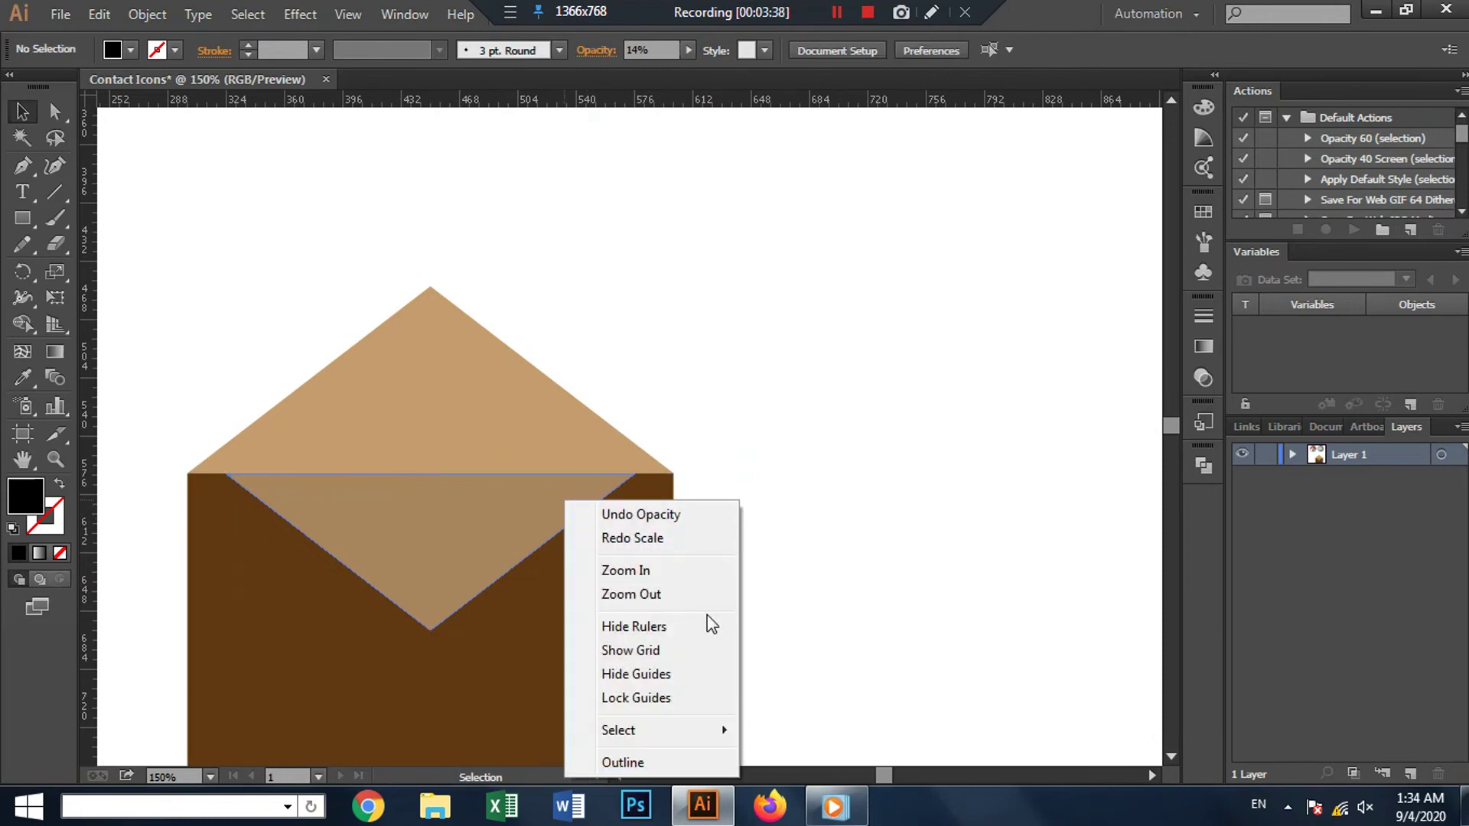
click(811, 604)
click(511, 515)
mouse_move(511, 515)
mouse_down()
mouse_move(842, 446)
mouse_move(803, 536)
mouse_up()
Step: Widen the tan inner flap to 300 px and settle it on the envelope's top edge
click(506, 525)
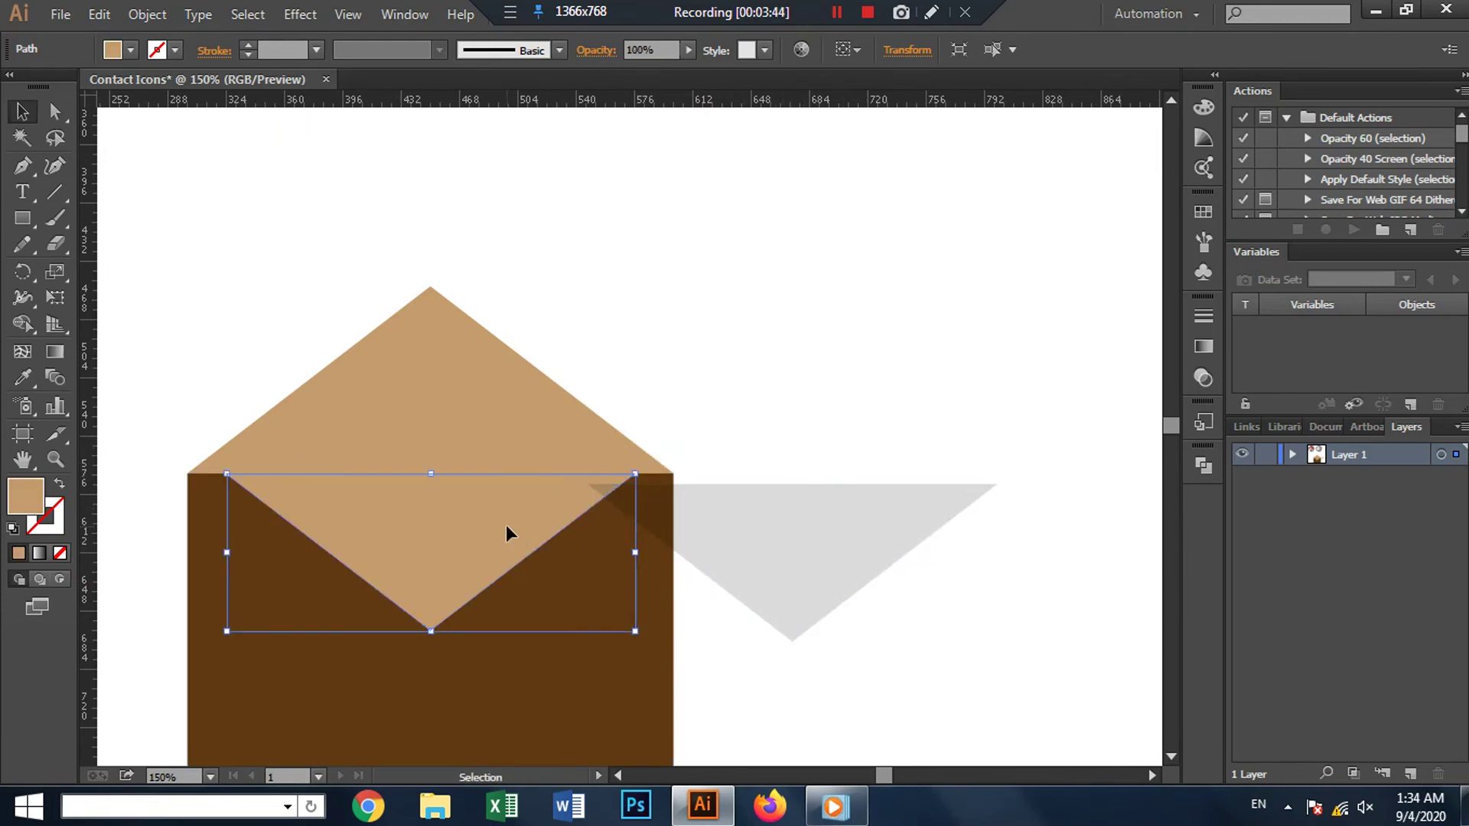
drag(635, 555, 661, 559)
drag(551, 512, 541, 524)
key(Up)
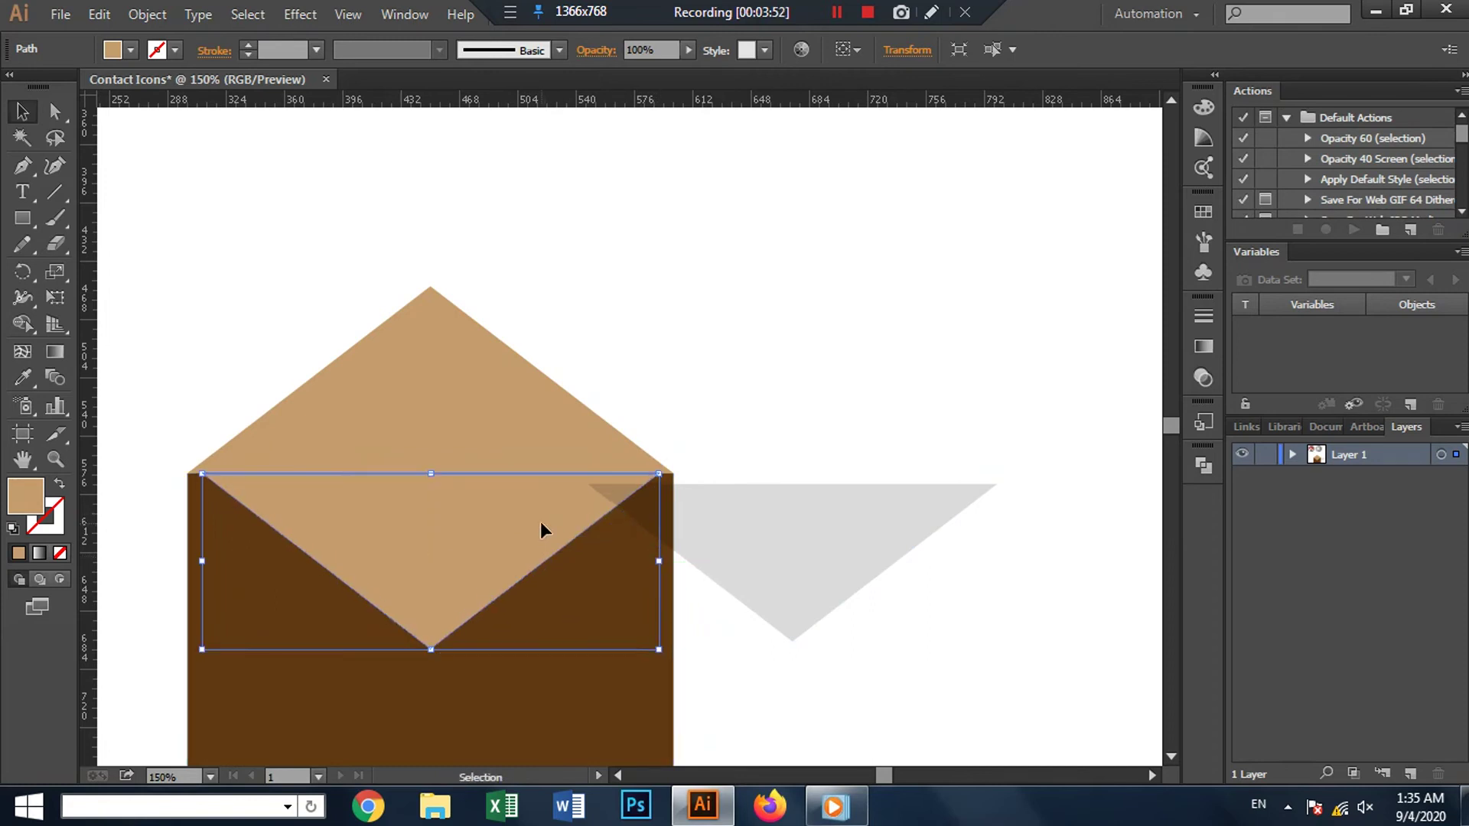
click(777, 457)
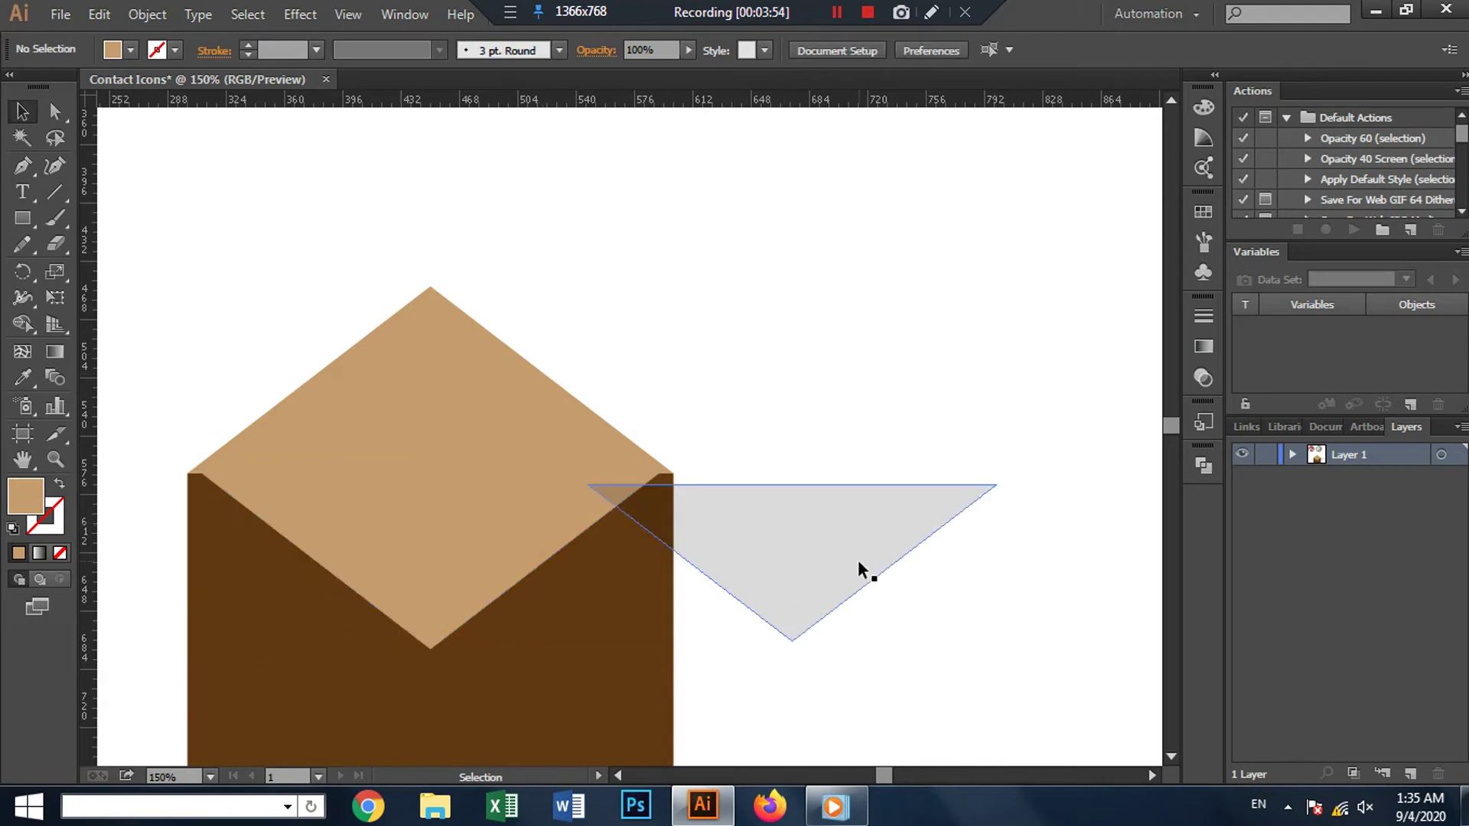
click(549, 521)
drag(659, 561, 678, 565)
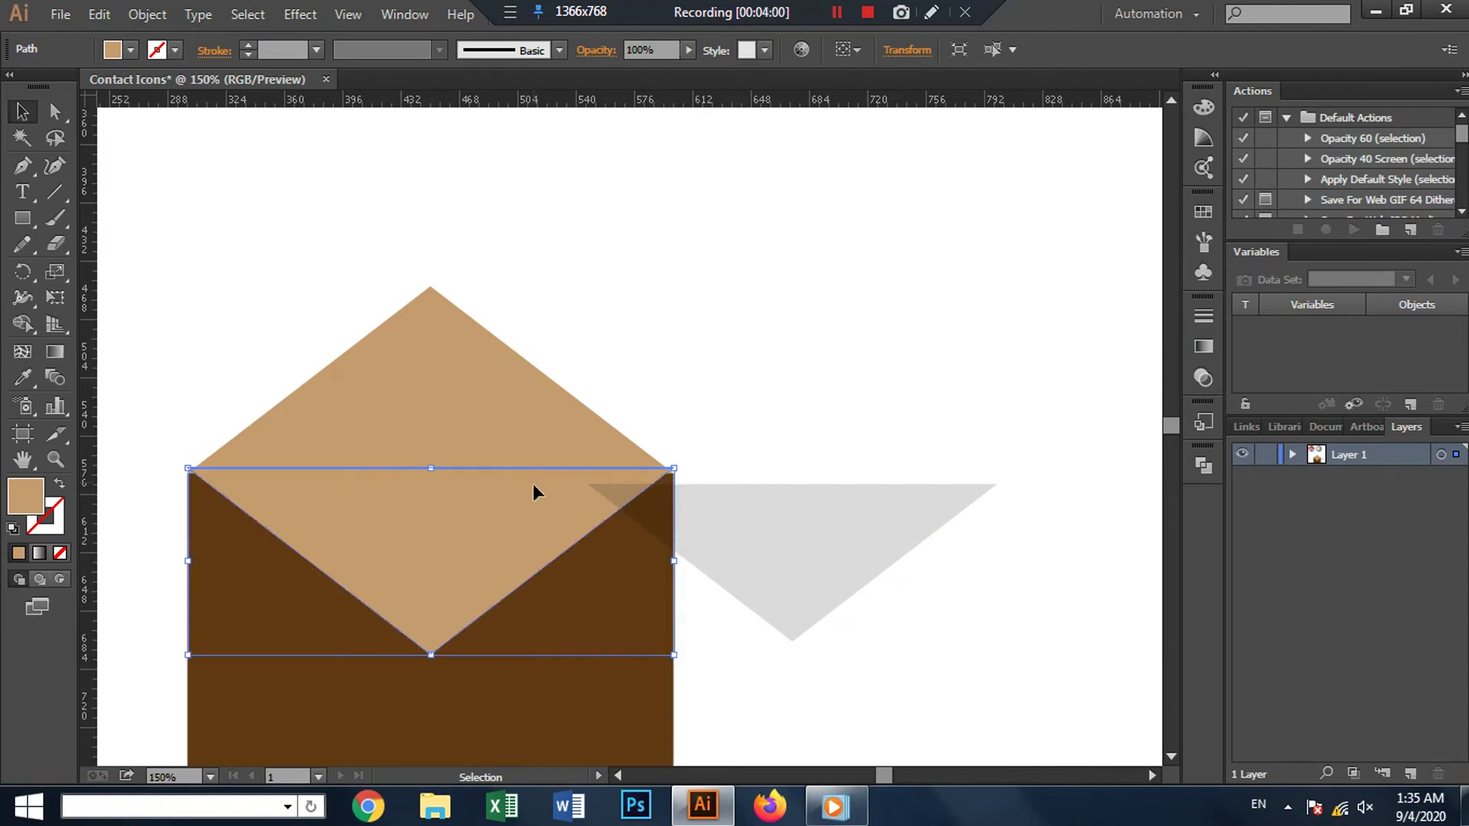
drag(537, 498, 539, 501)
Step: Move the grey shading triangle back over the tan flap and widen it to 300 px
click(700, 420)
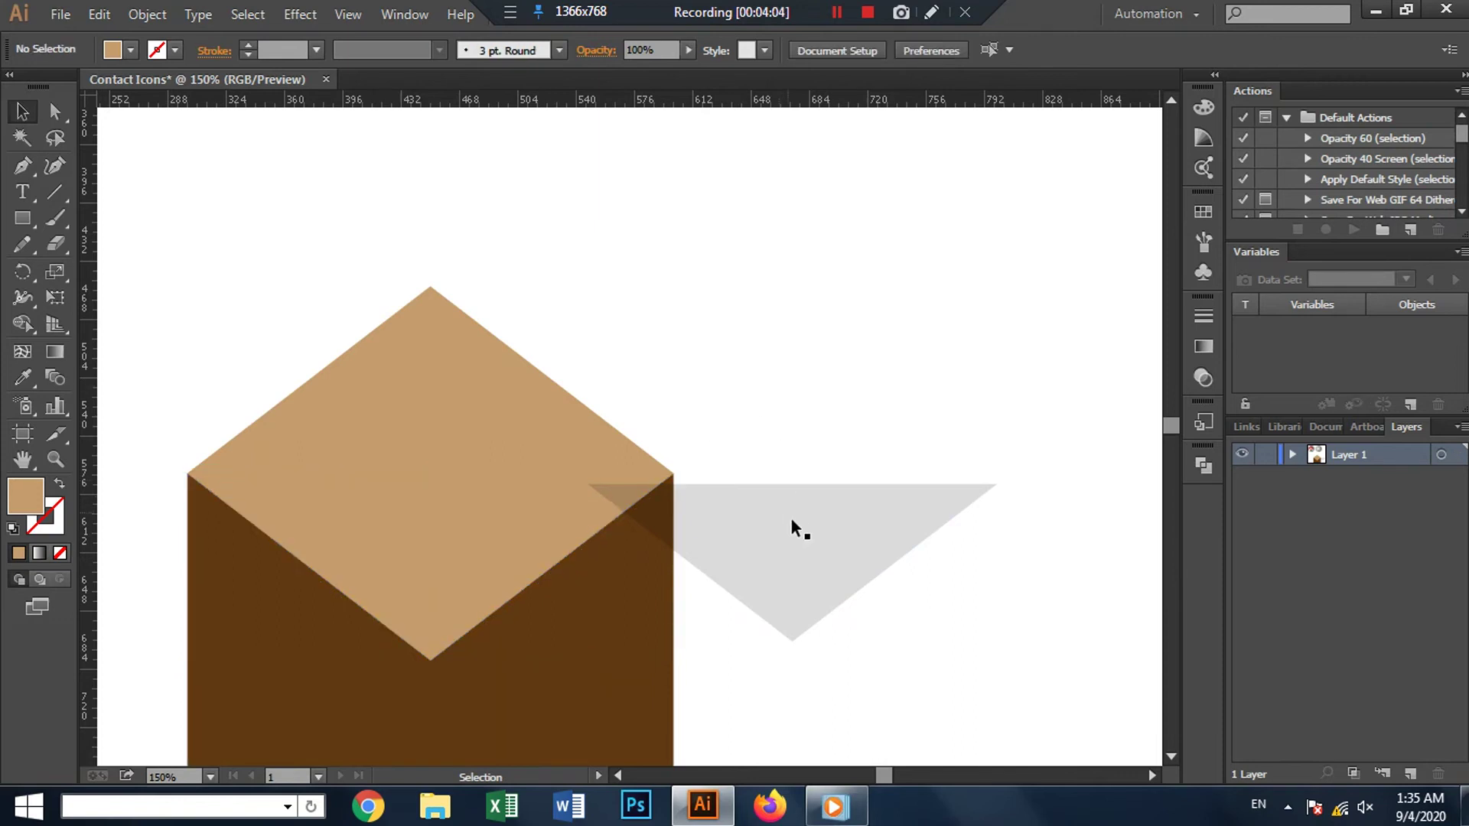
drag(837, 545, 478, 537)
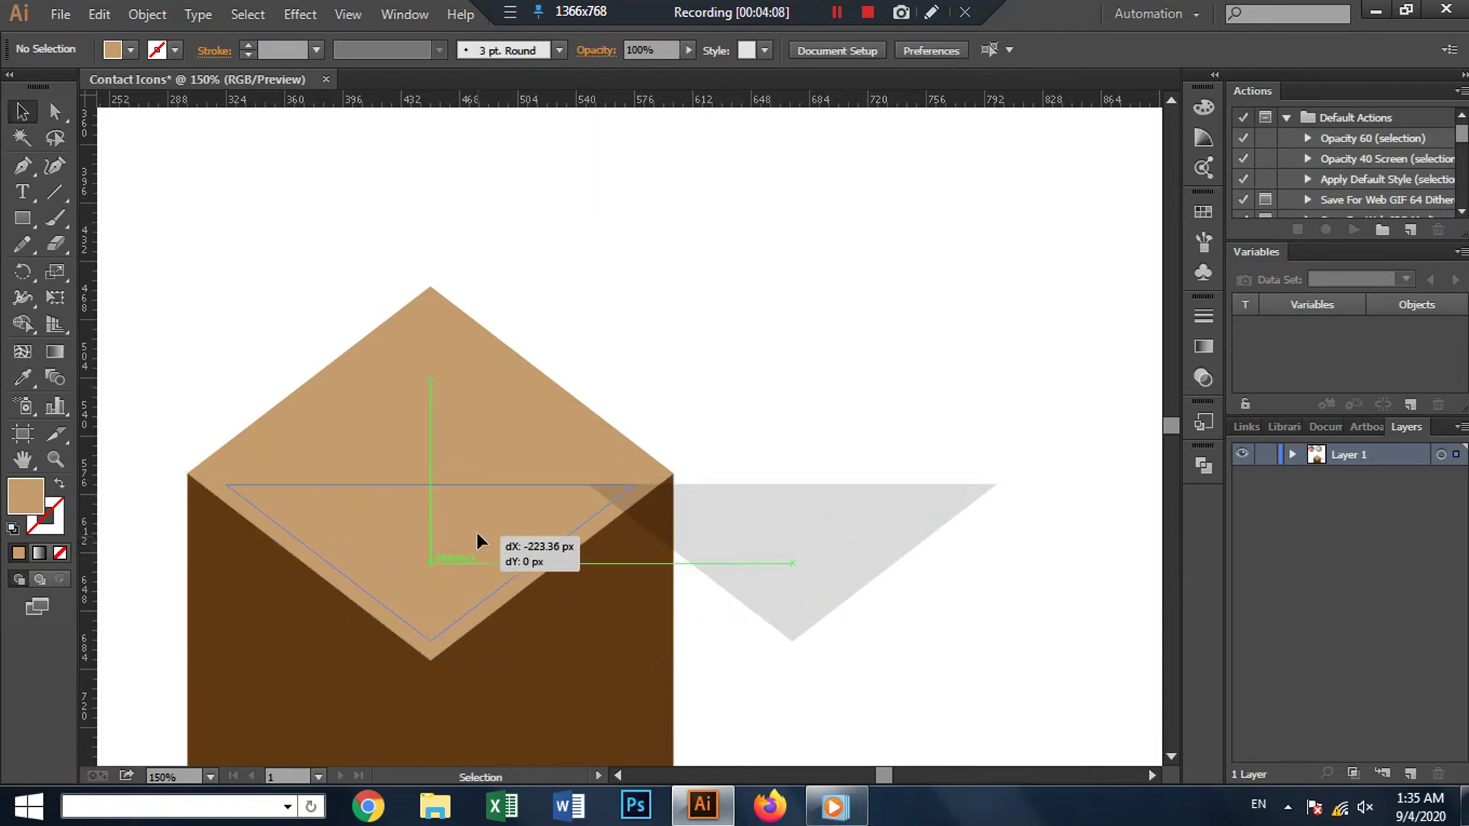
drag(476, 535, 476, 532)
click(631, 566)
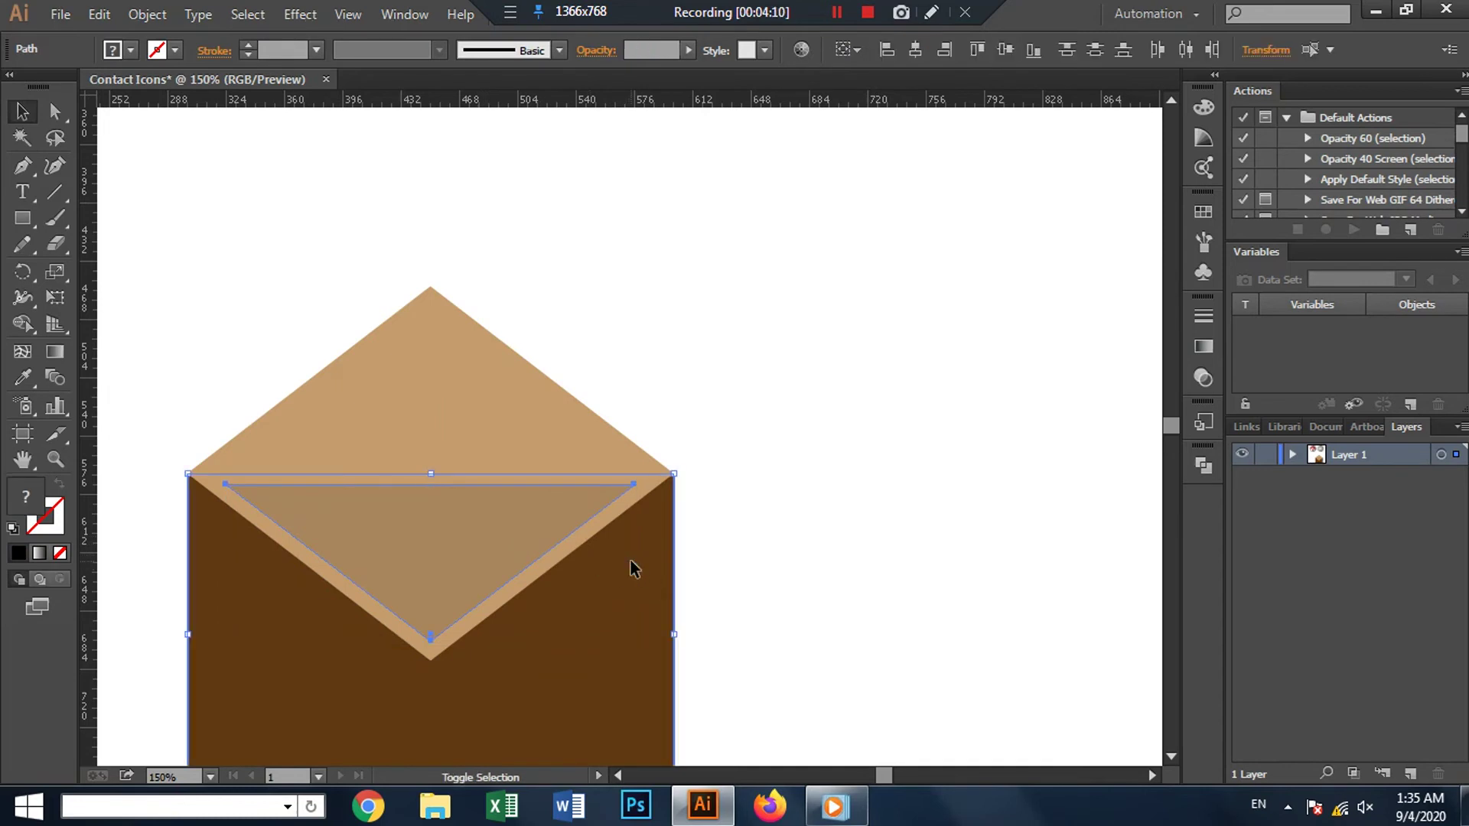
click(533, 516)
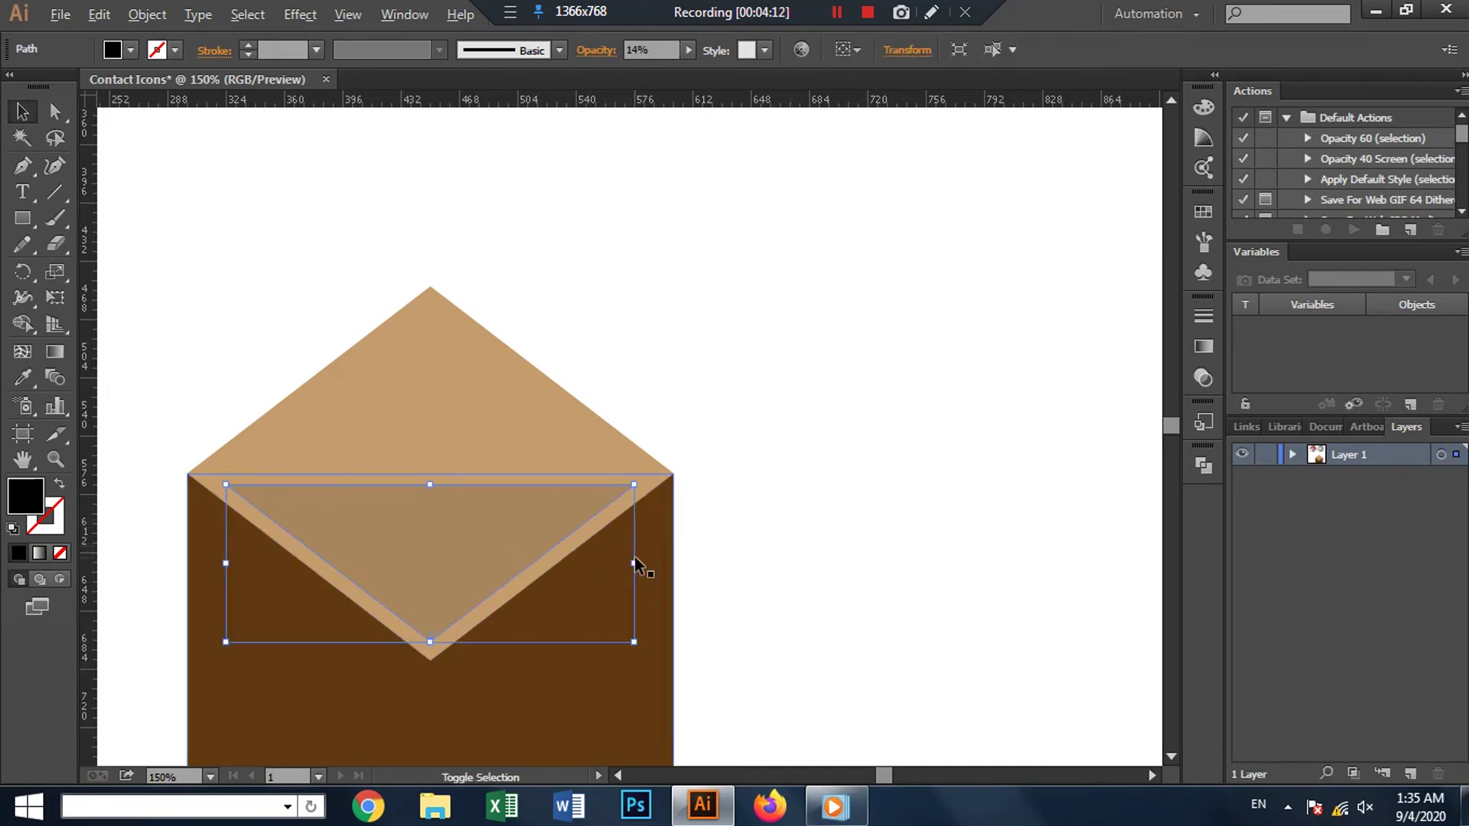
drag(634, 565, 677, 576)
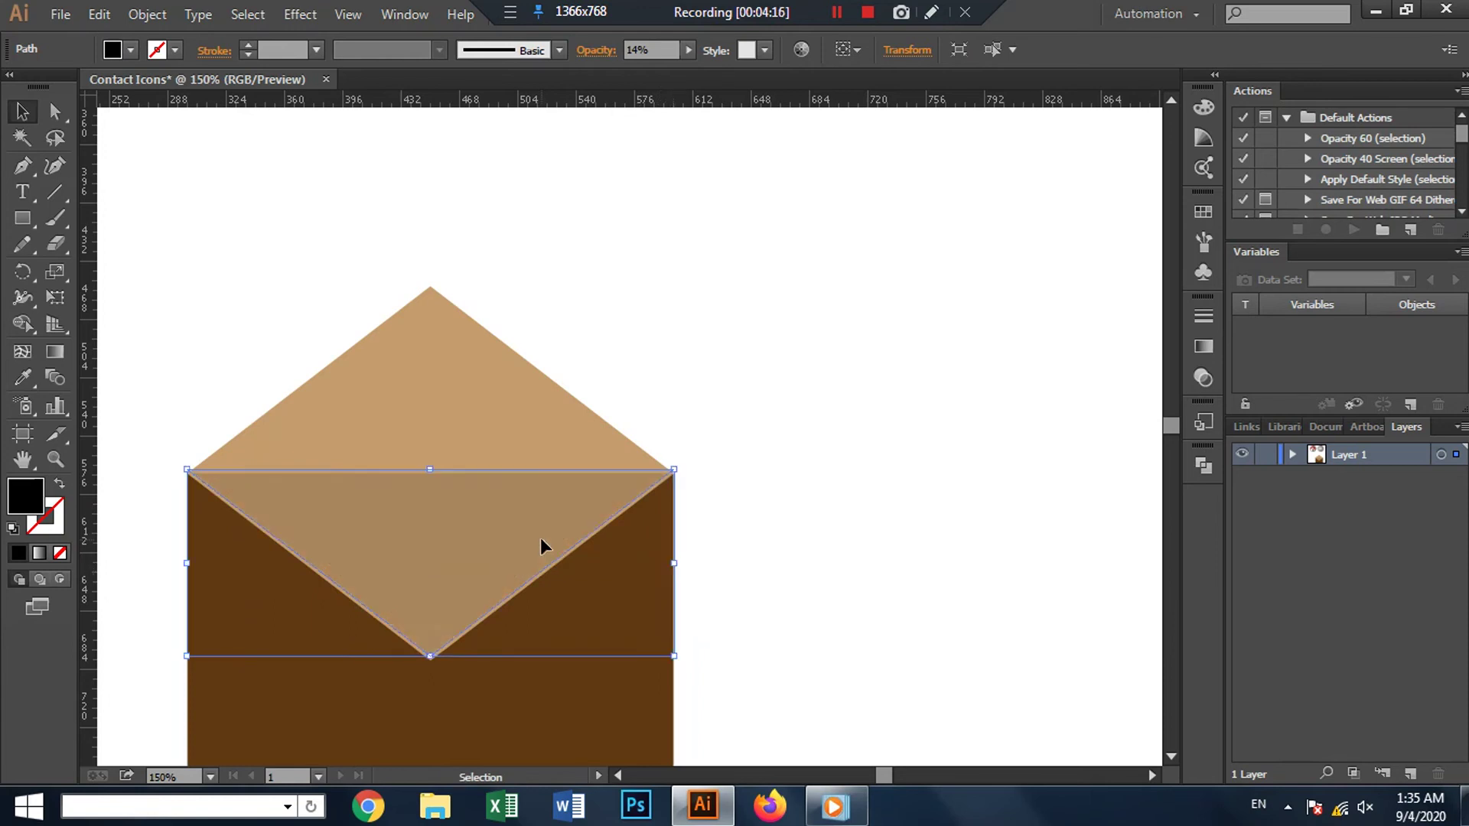
drag(543, 539, 543, 544)
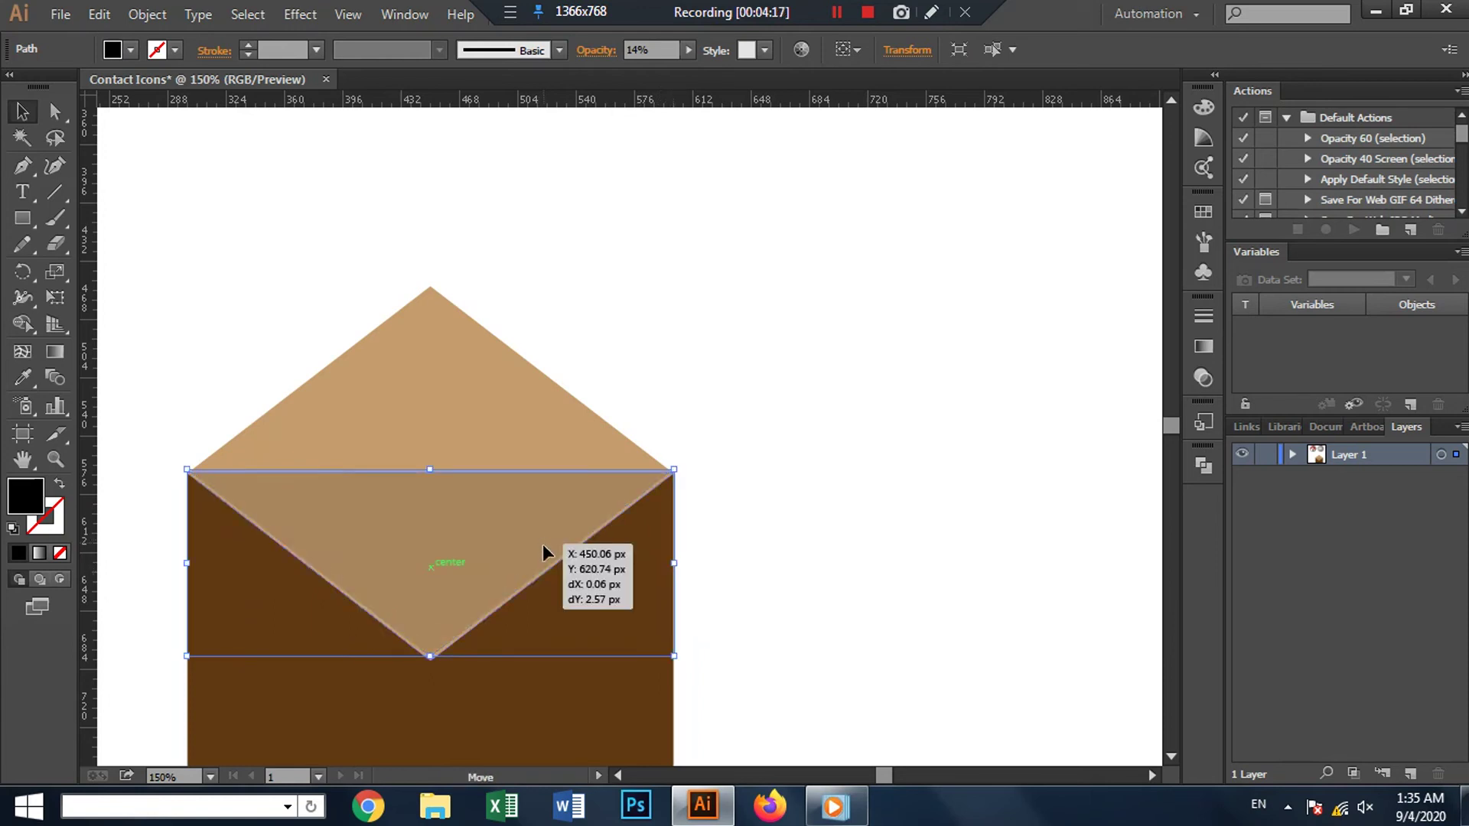
click(745, 452)
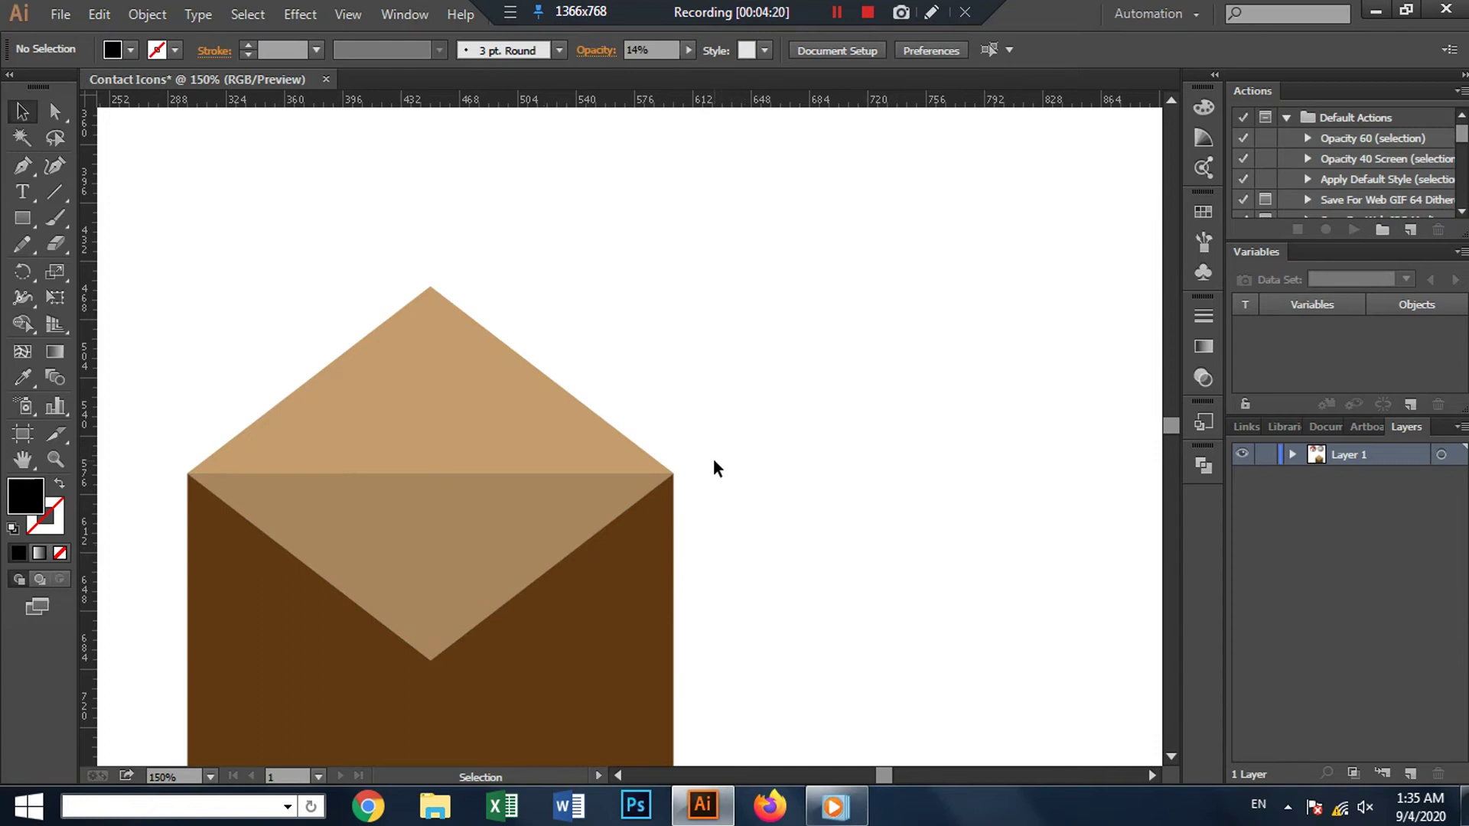
Step: Select the inner flap shading, try moving it right, then undo the move
scroll(713, 458, down, 1)
scroll(713, 457, down, 1)
scroll(713, 457, up, 1)
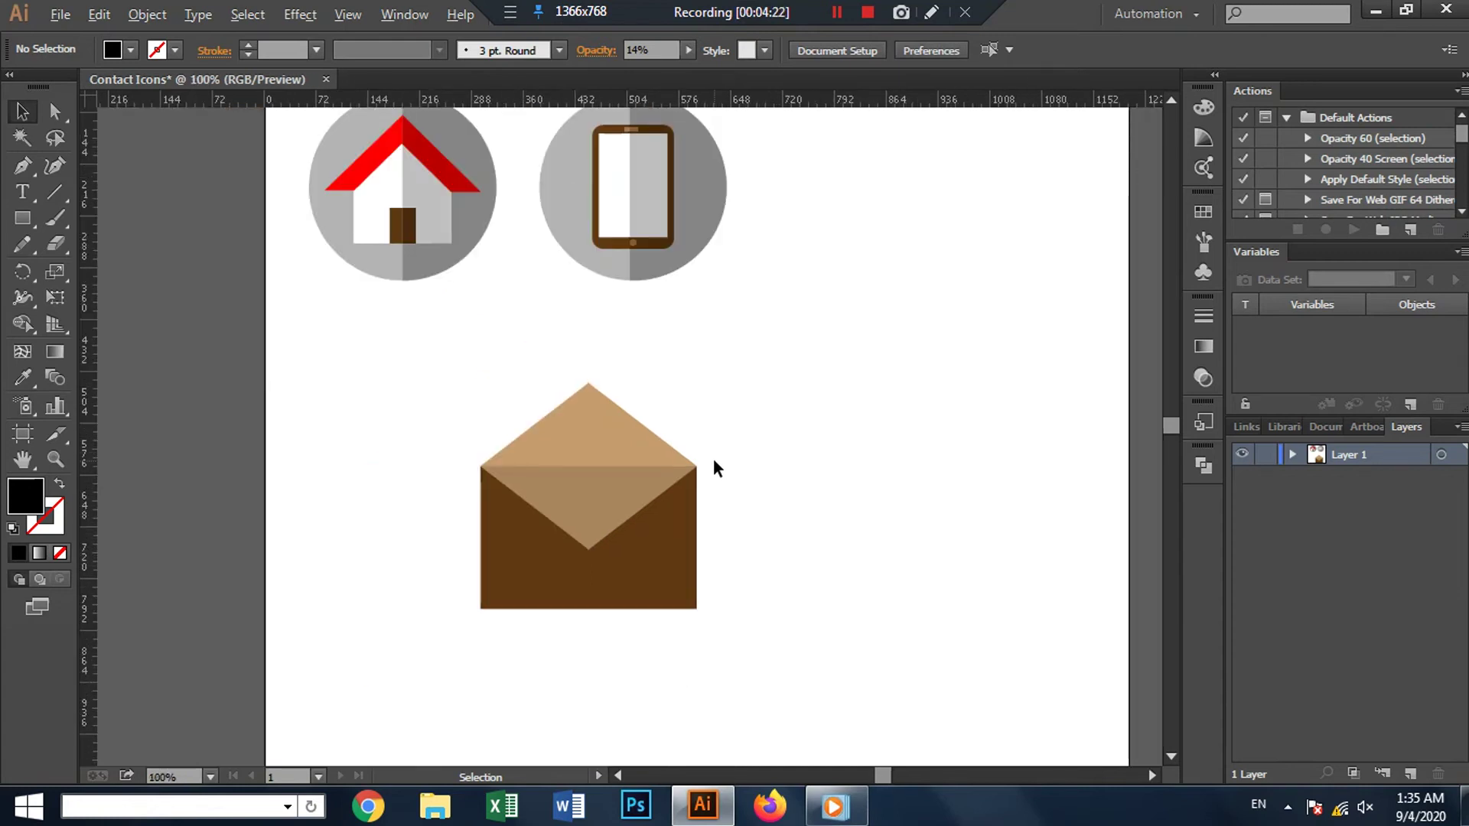
click(583, 499)
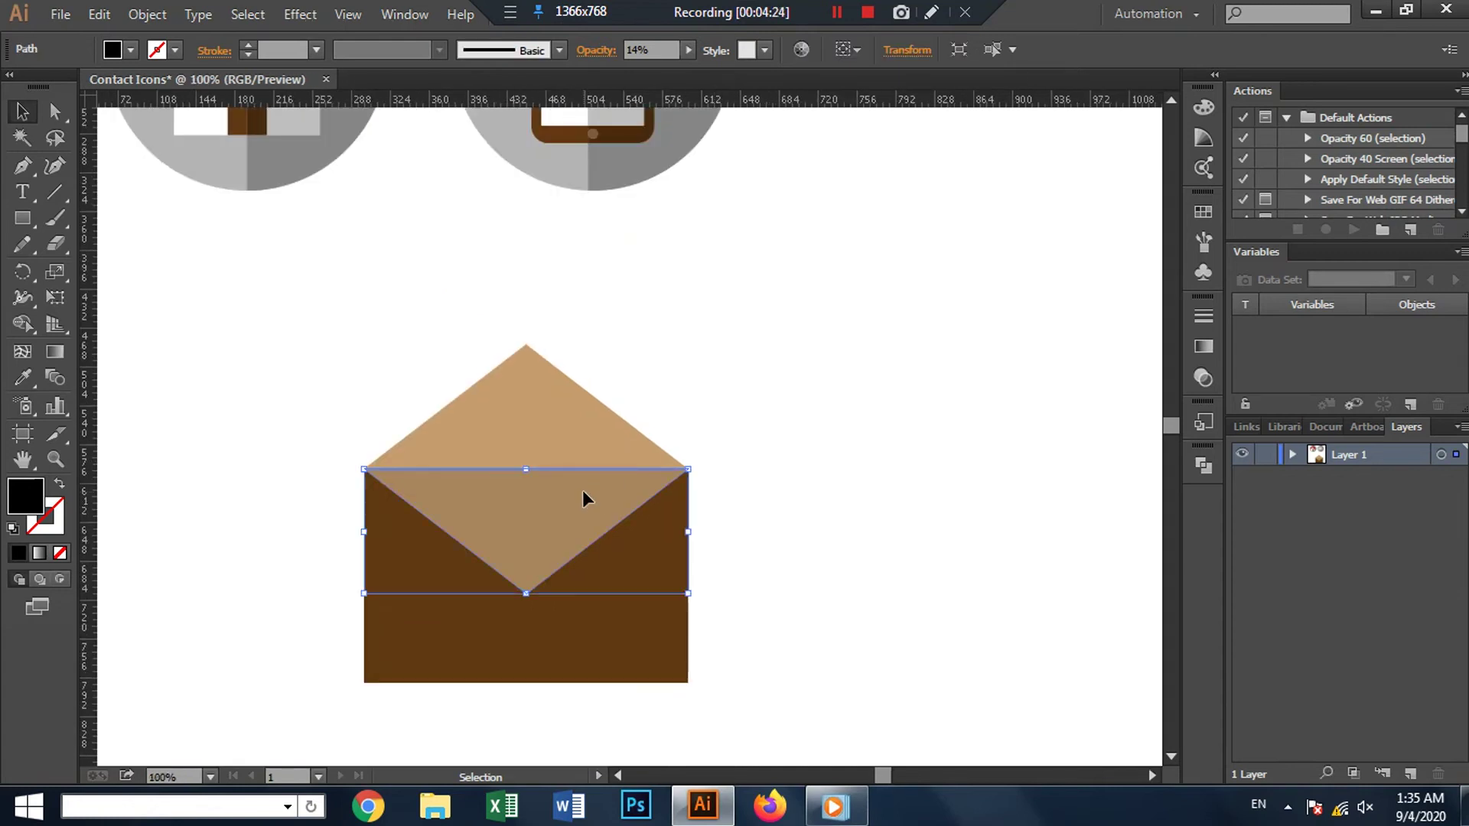
click(571, 443)
click(804, 415)
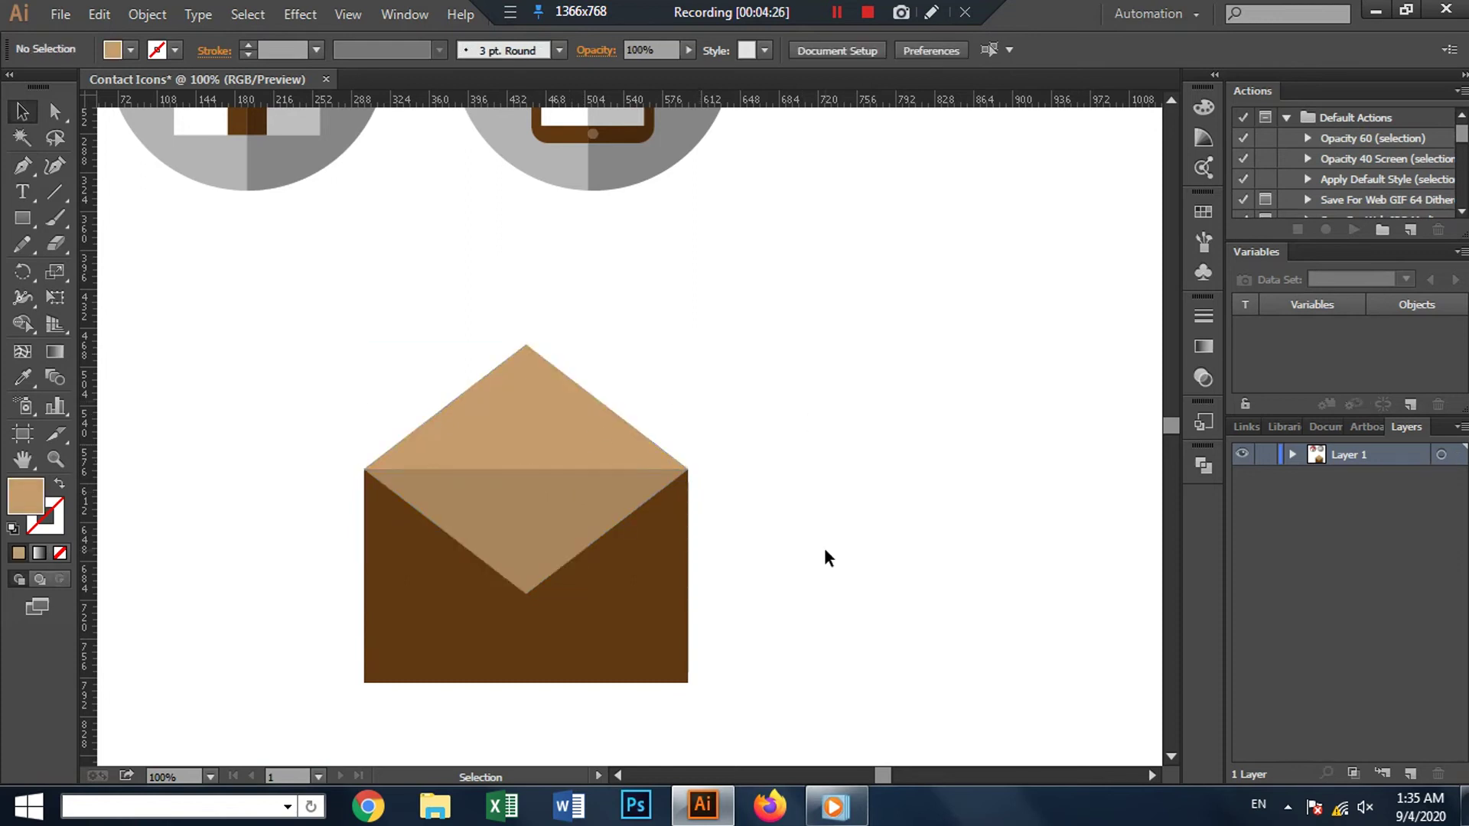
drag(603, 530, 788, 512)
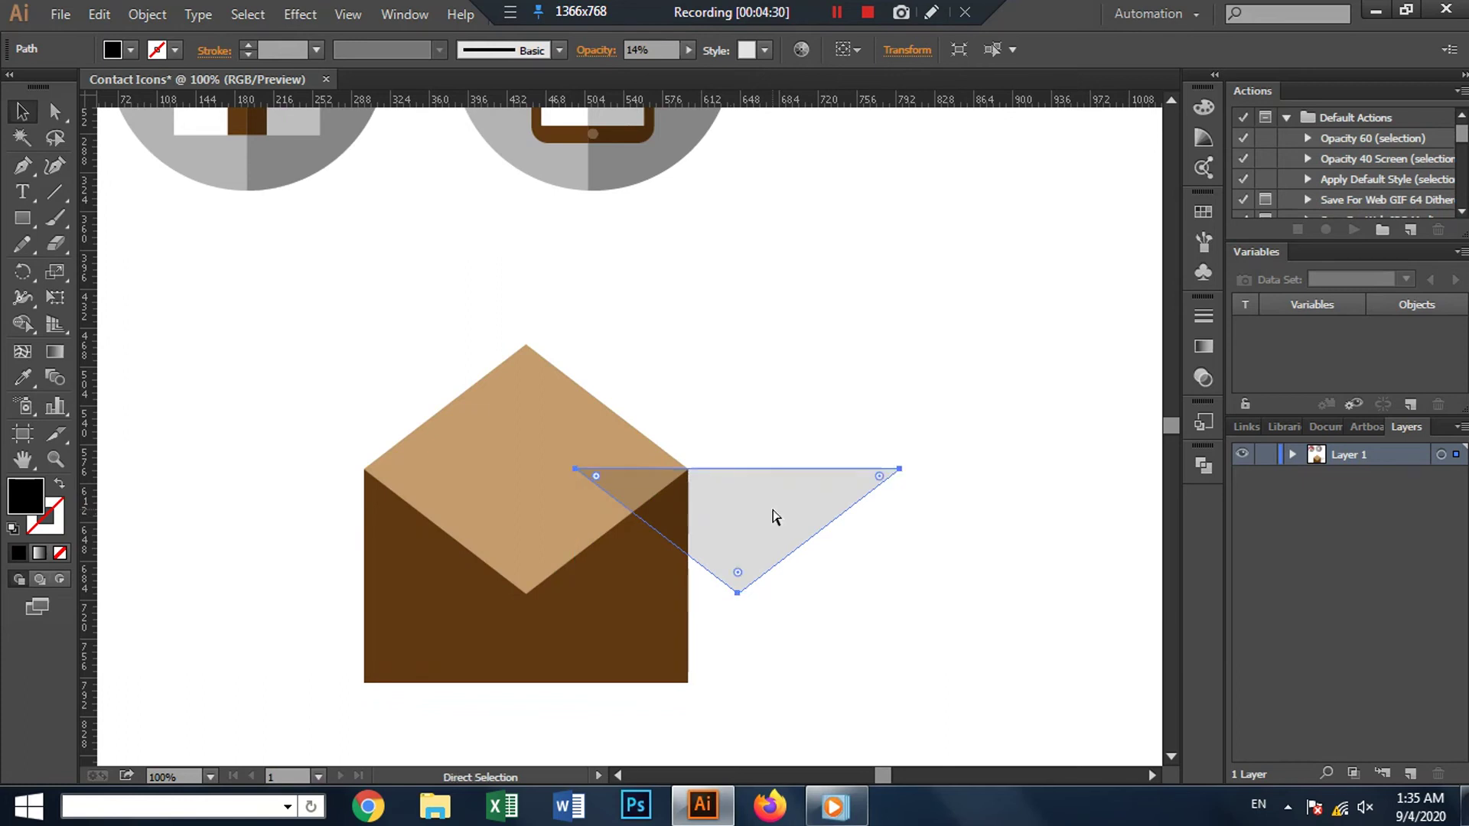
key(ctrl+z)
Step: Lower the shading triangle's opacity to 7% and marquee-select all envelope pieces
click(687, 51)
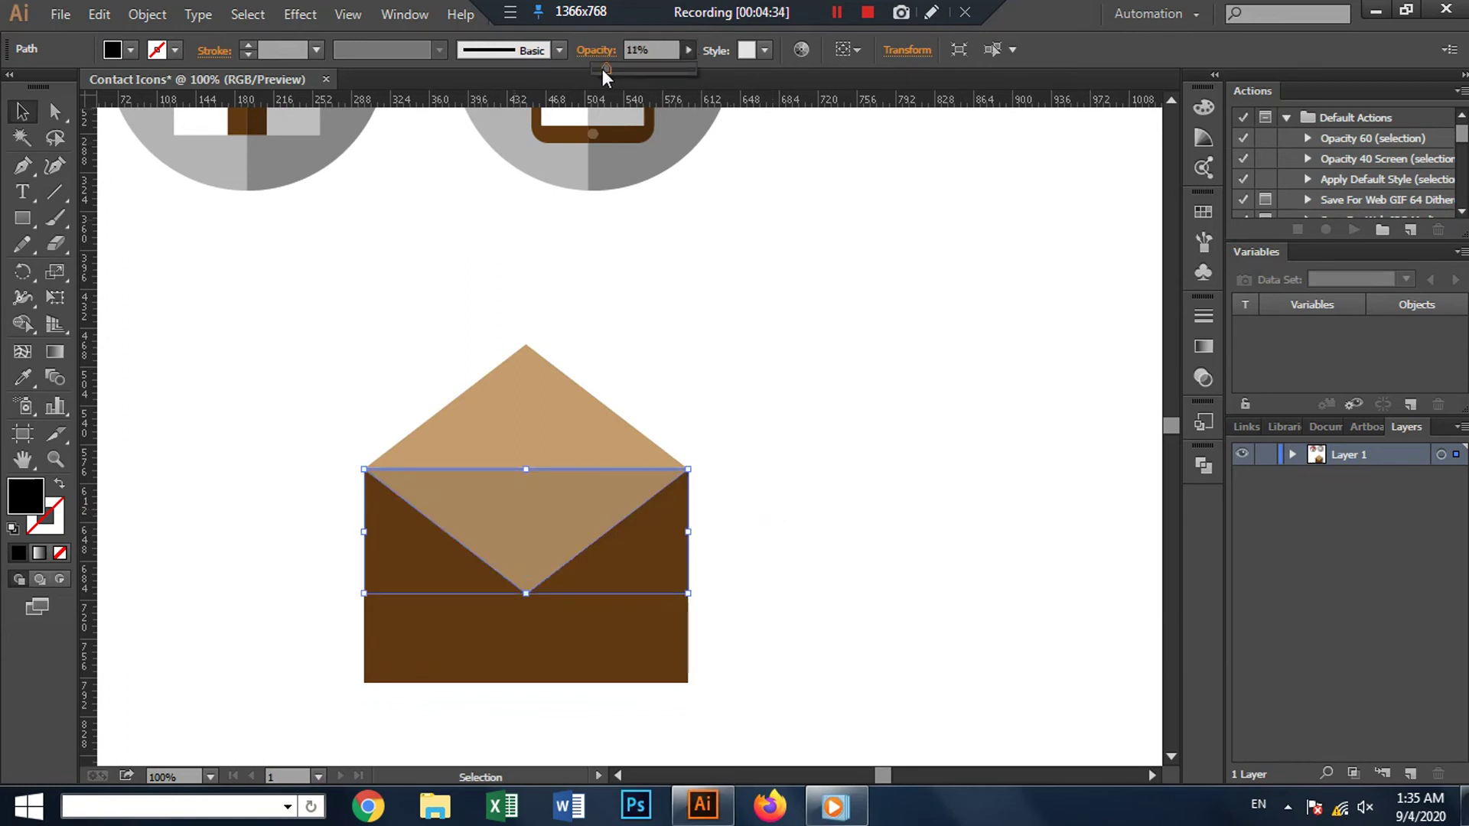
drag(603, 69, 599, 69)
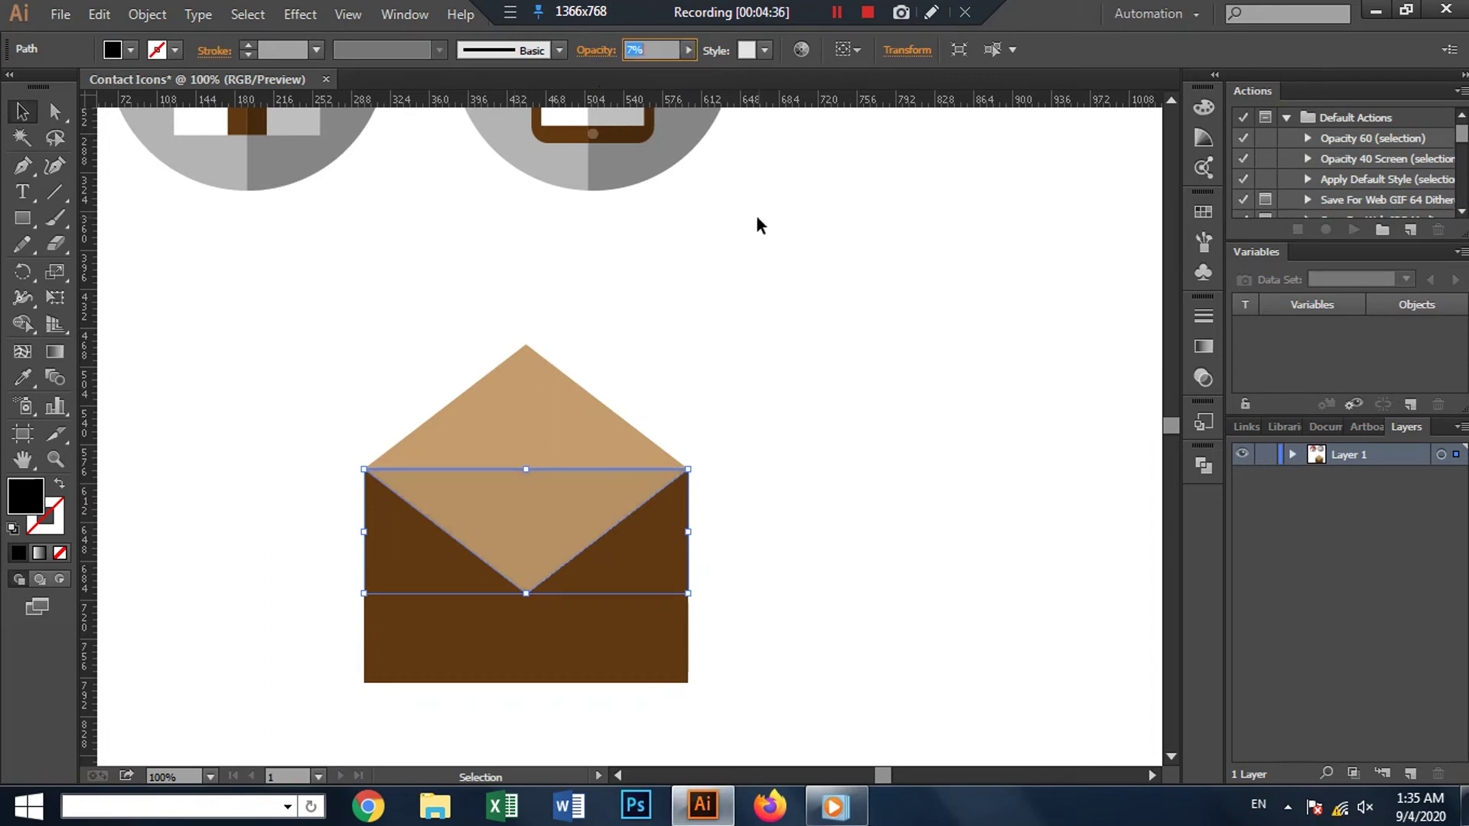
click(779, 421)
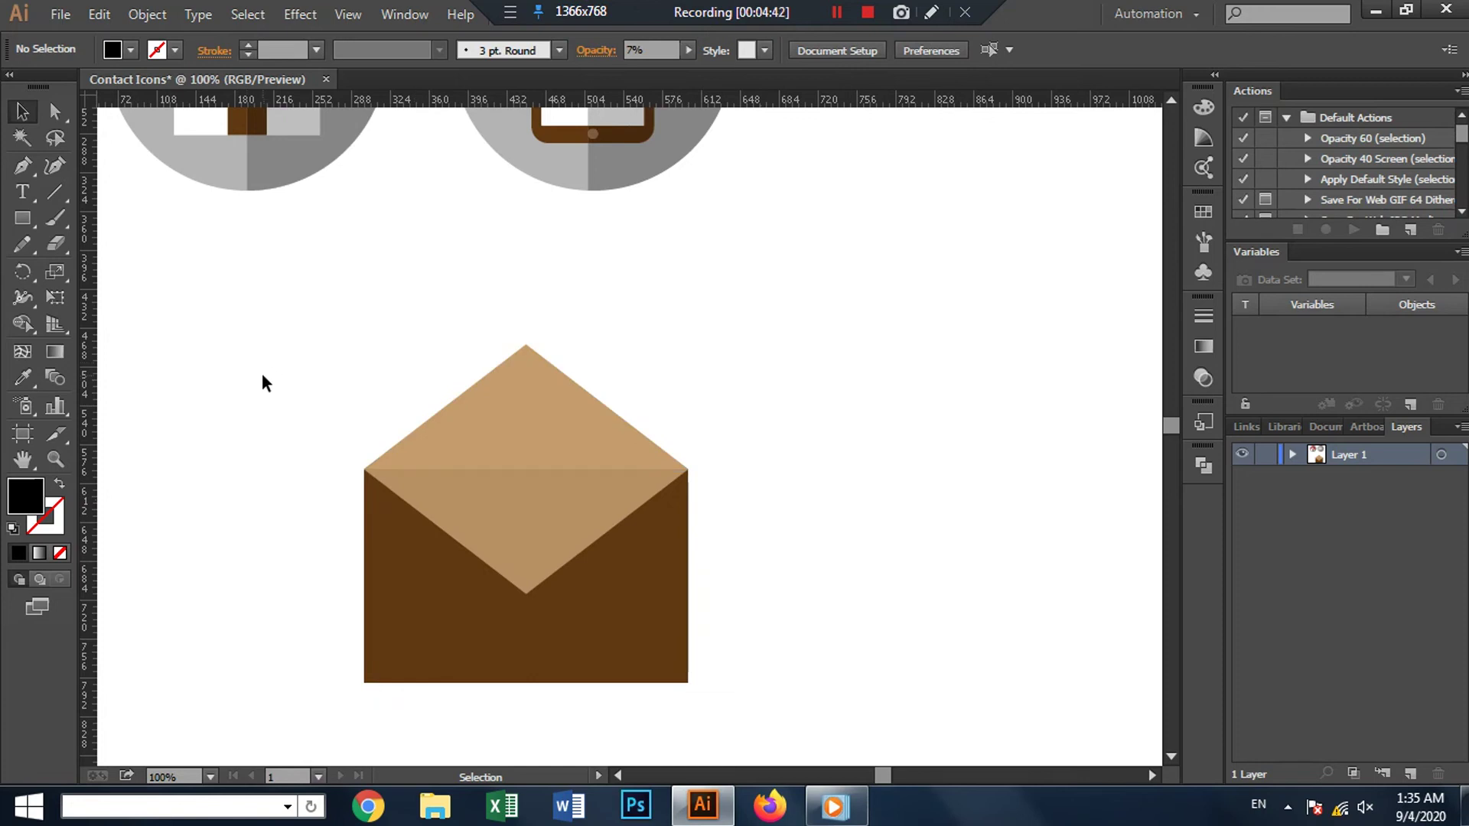
drag(262, 376, 764, 695)
right_click(618, 581)
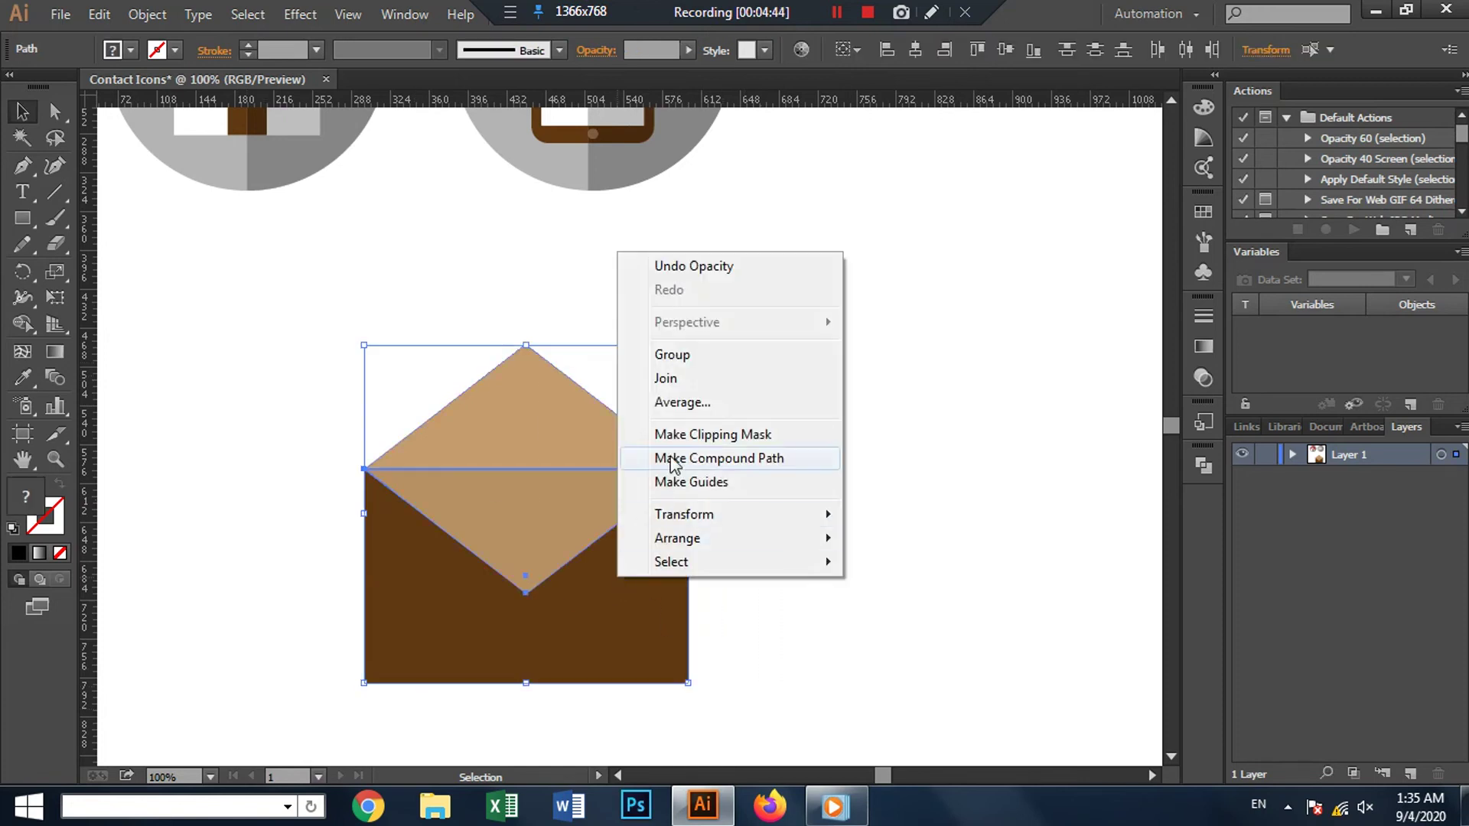
Step: Group all envelope pieces into one object, zoom out to the house and phone icons, and choose the Ellipse tool
click(683, 357)
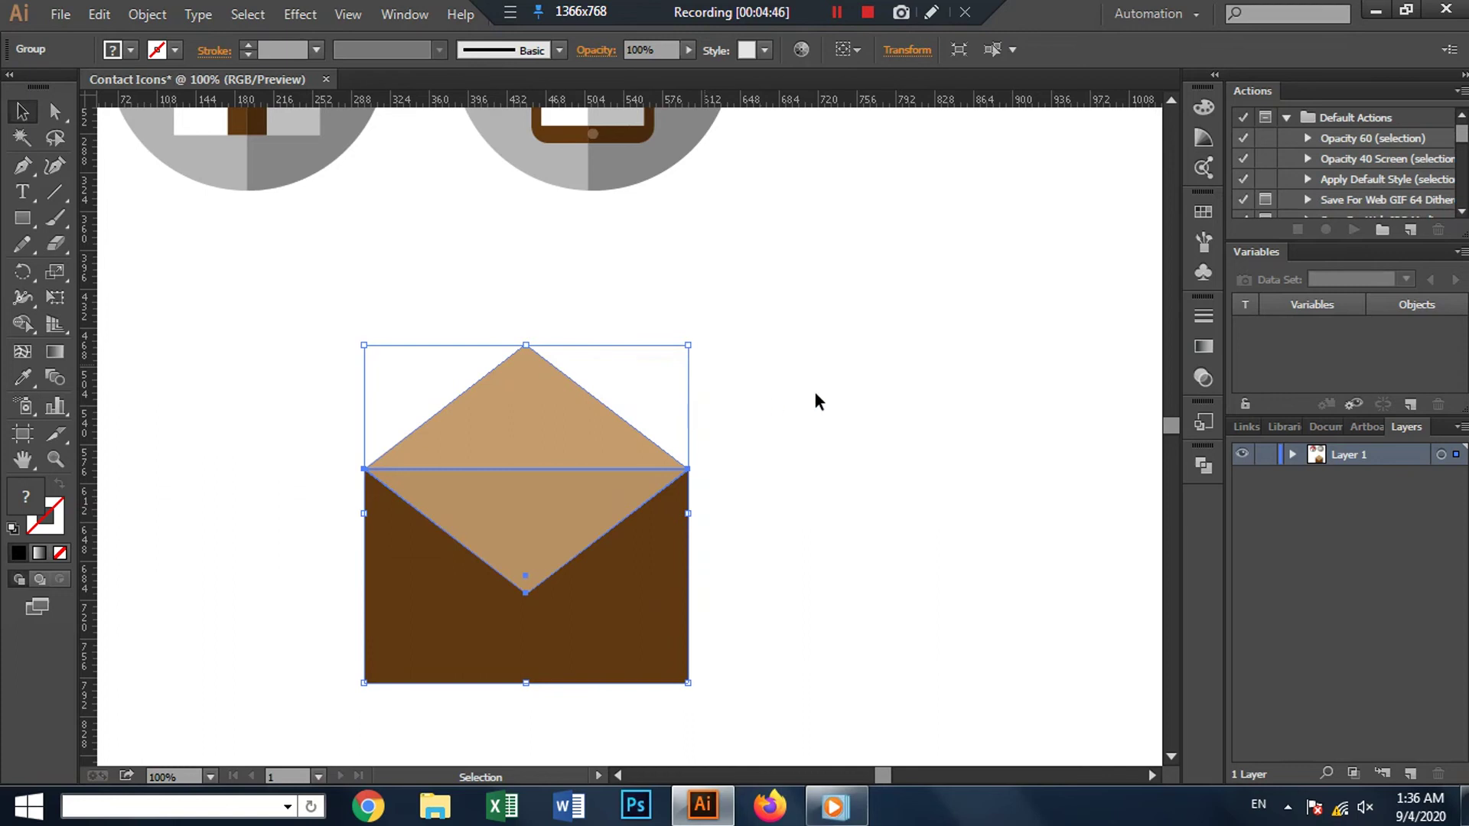
click(811, 495)
scroll(664, 398, down, 1)
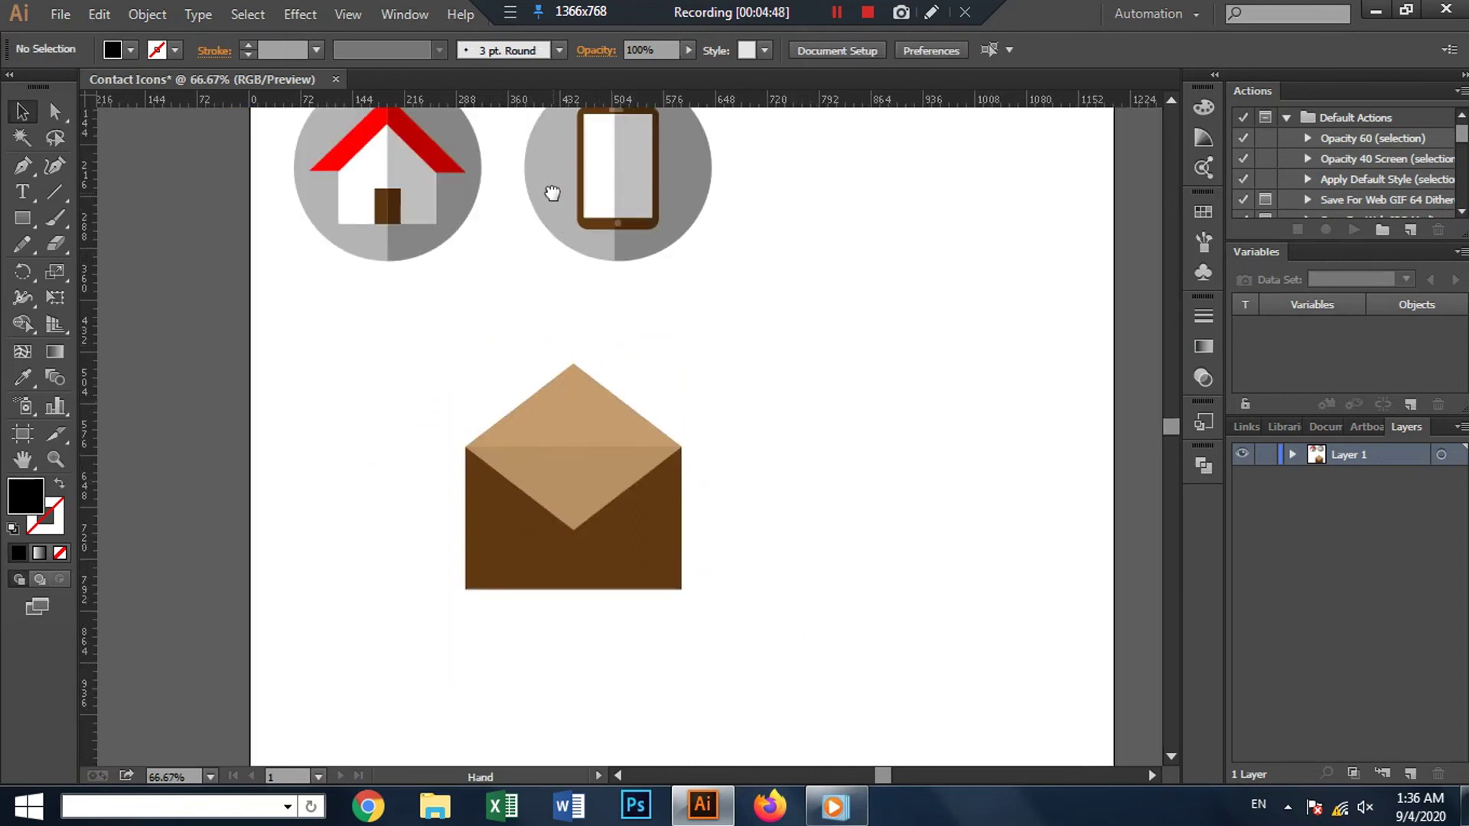
drag(554, 191, 590, 386)
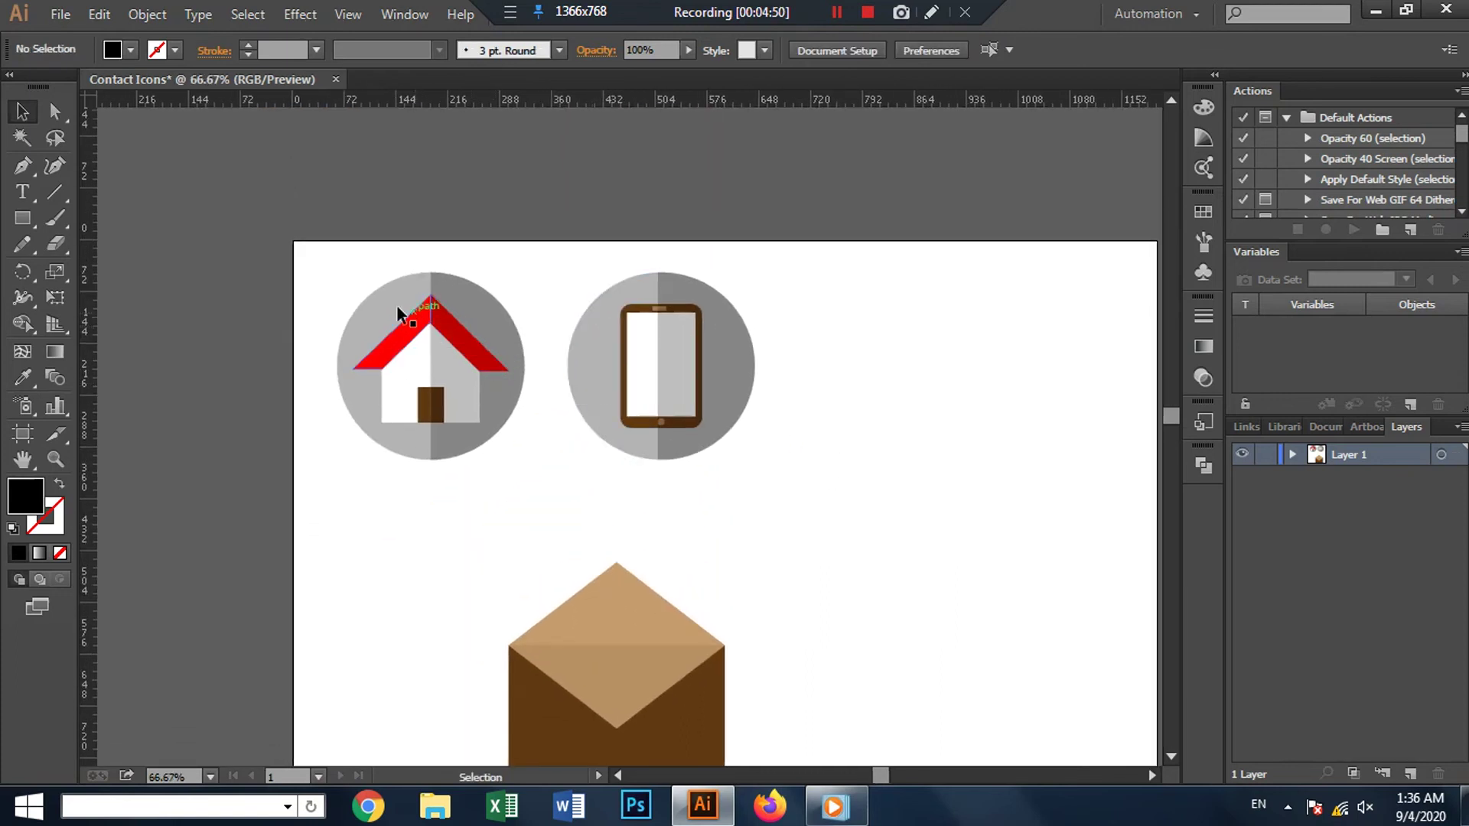
drag(31, 212, 86, 269)
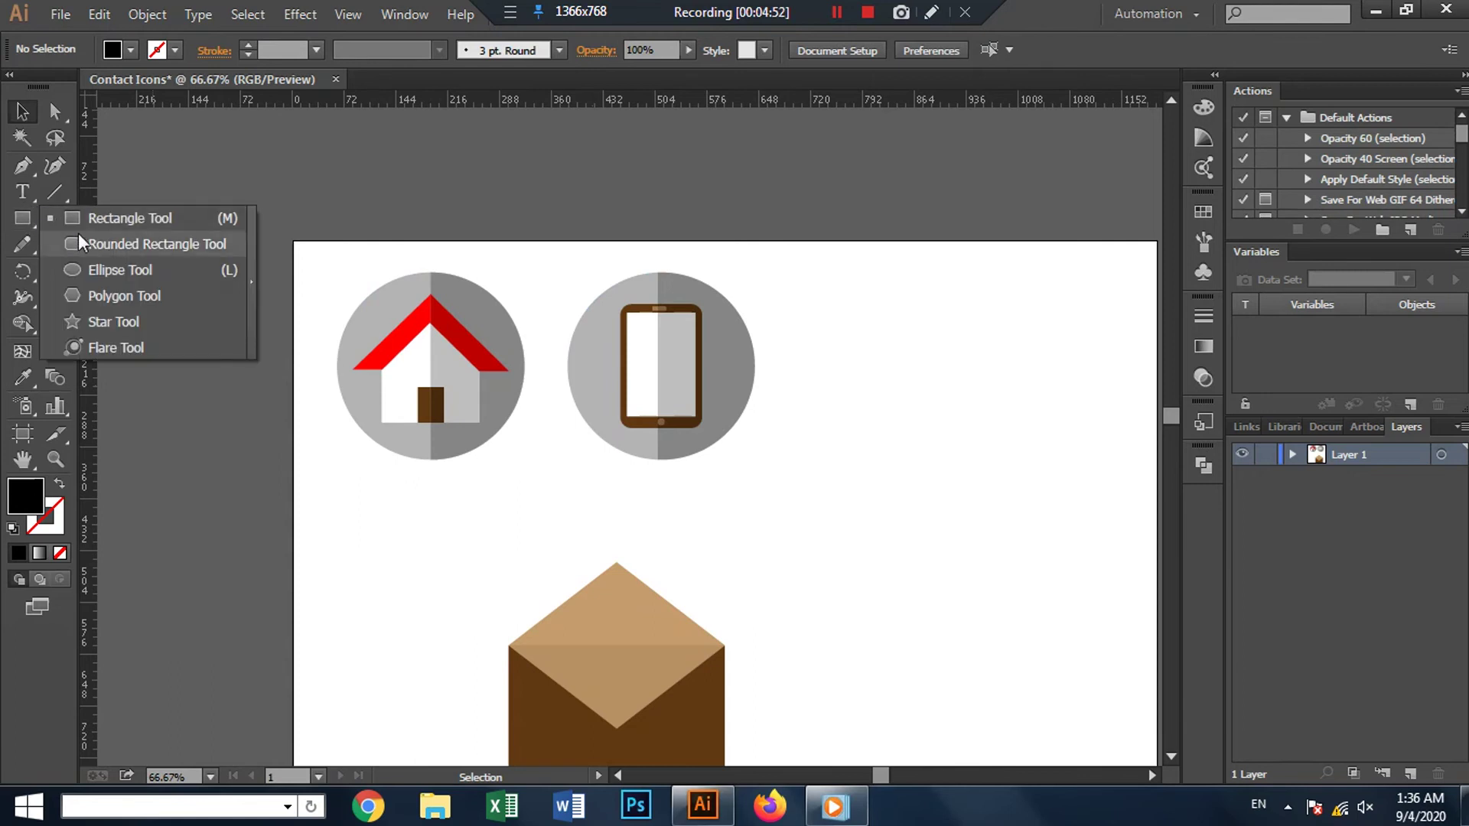
Step: Draw a black circle centred on the house icon's grey circle
alt+scroll(316, 363, up, 2)
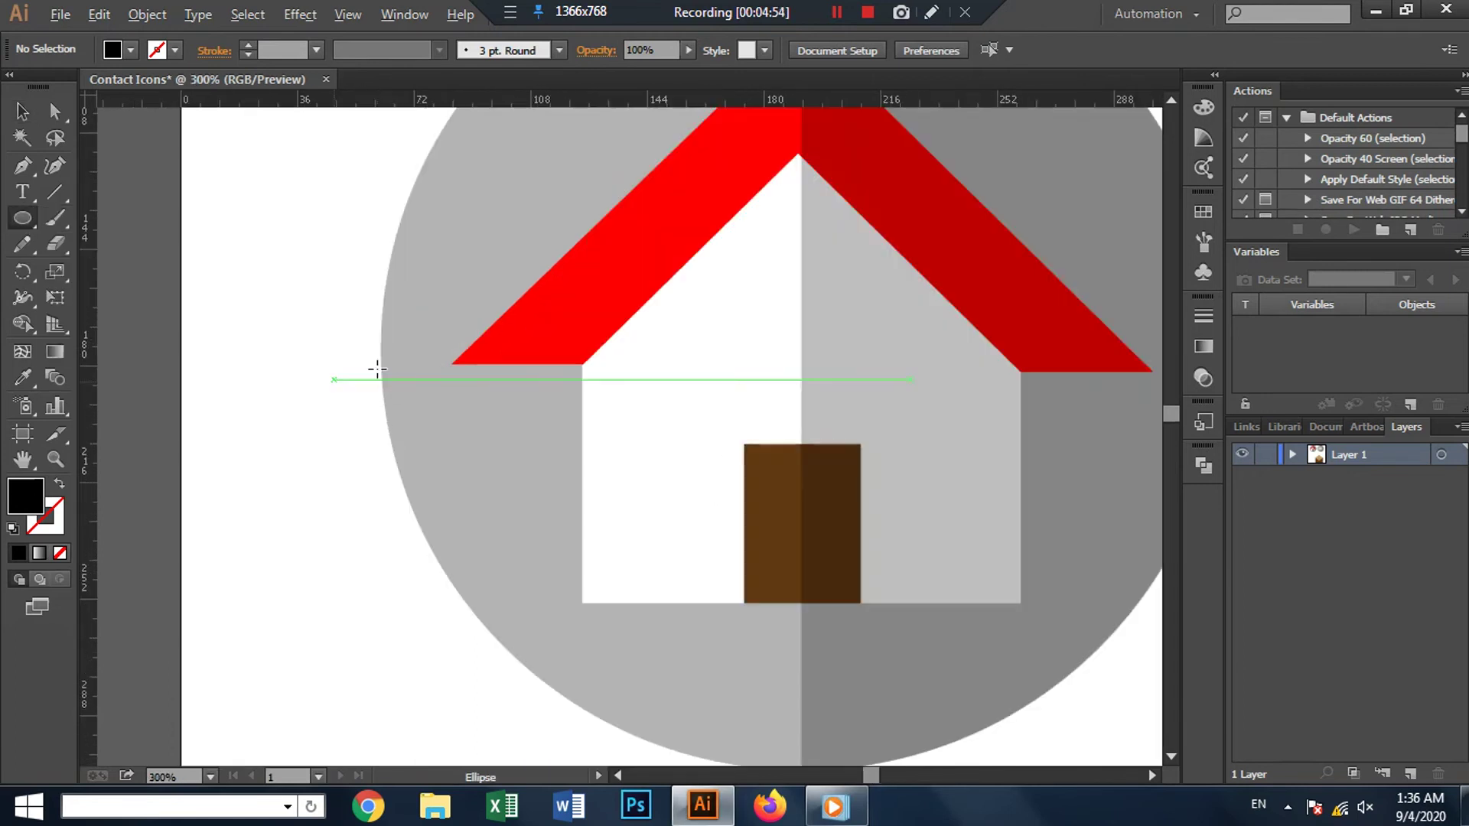
alt+scroll(823, 385, down, 1)
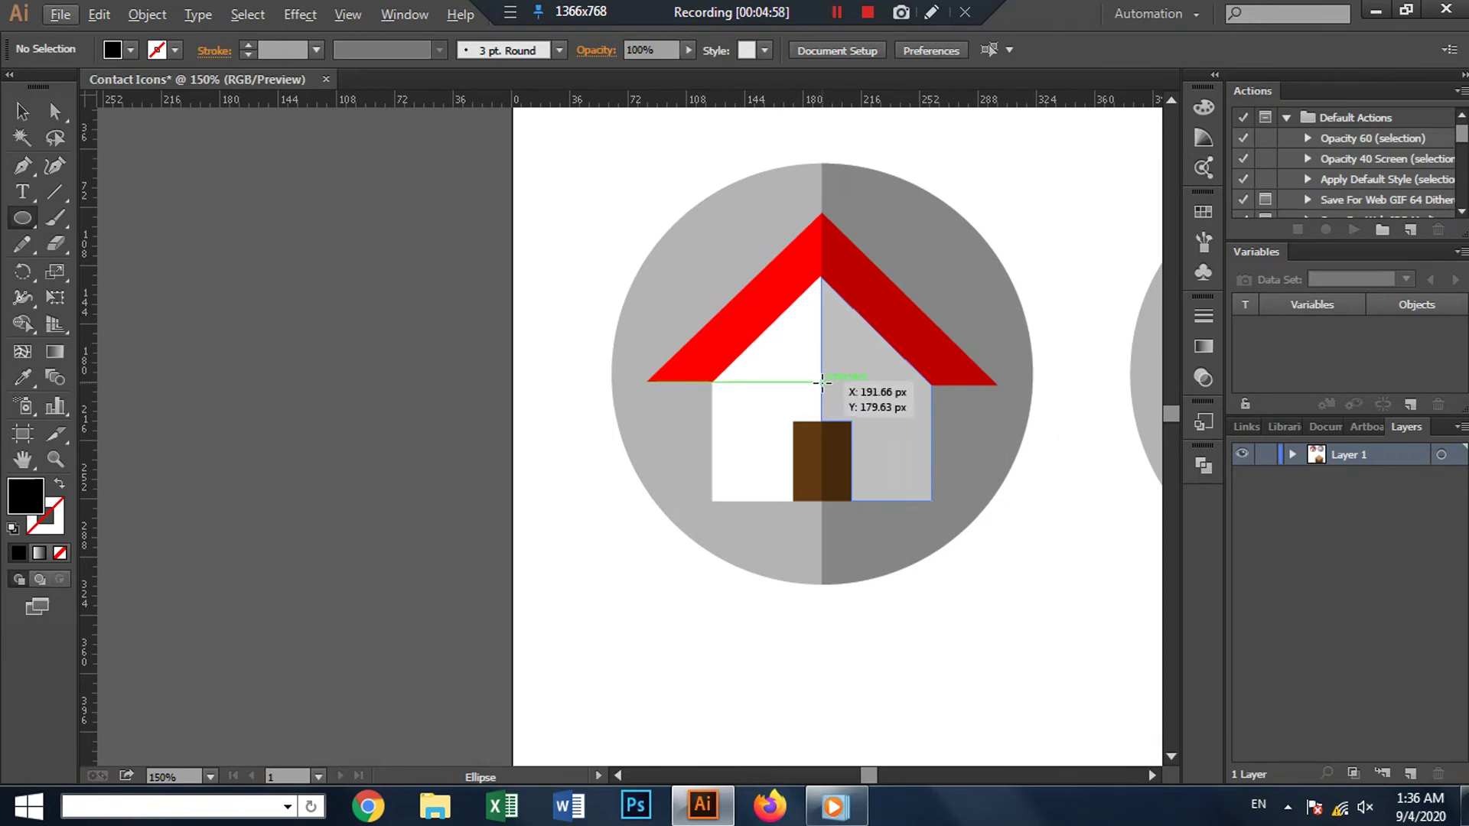
drag(822, 381, 988, 597)
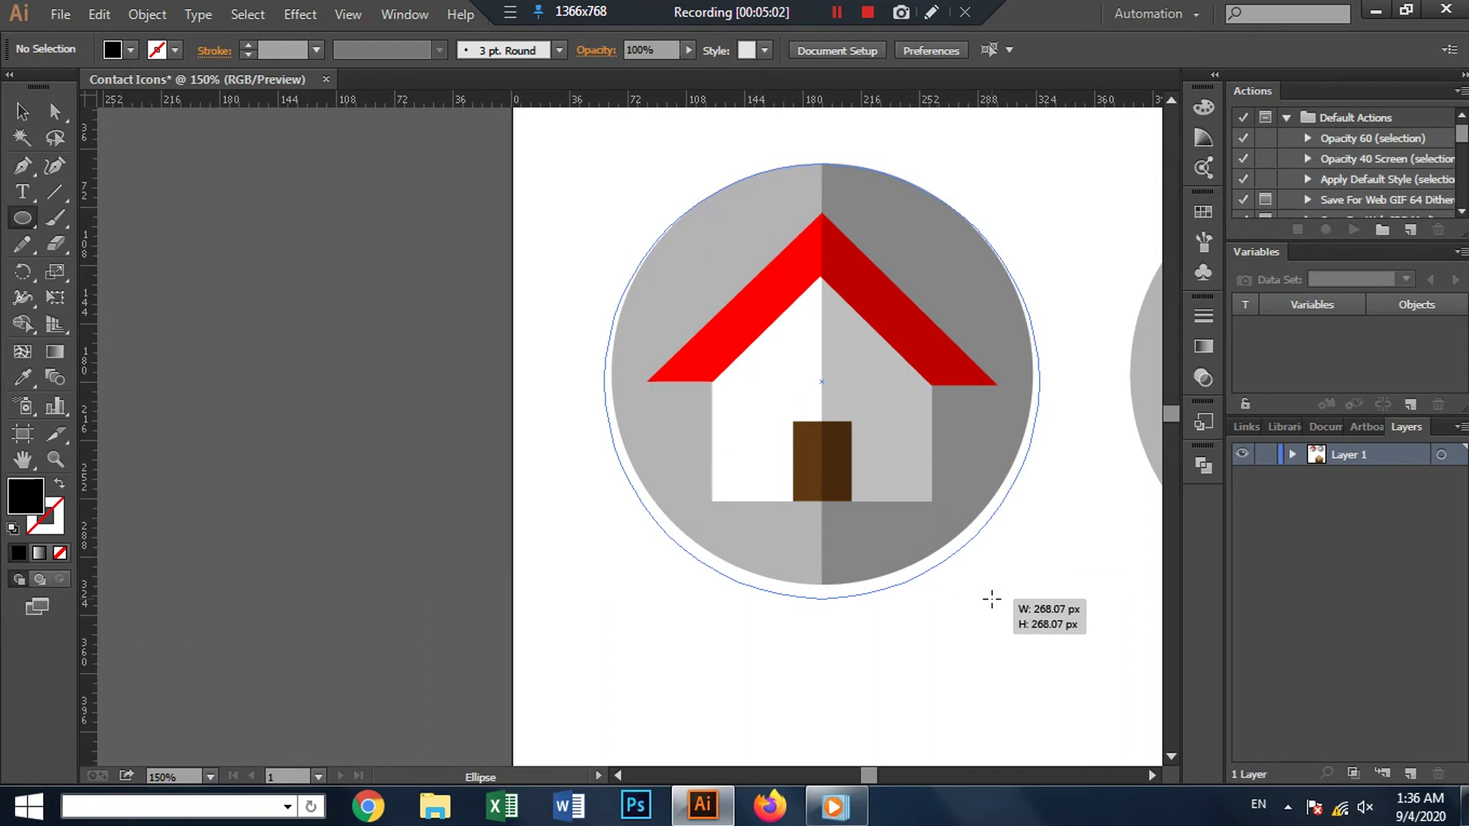
drag(991, 600, 984, 600)
click(20, 112)
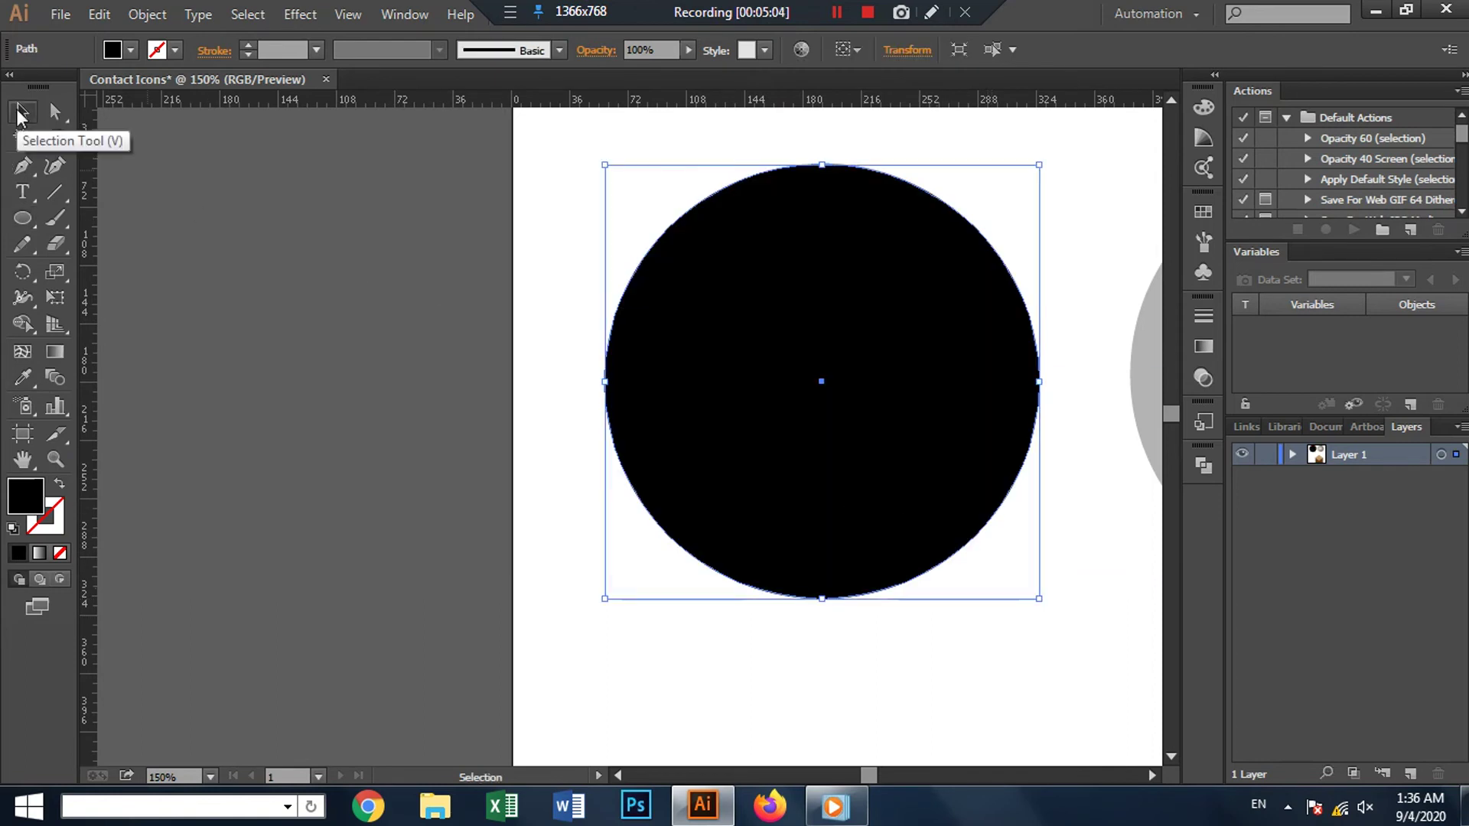
key(ctrl+t)
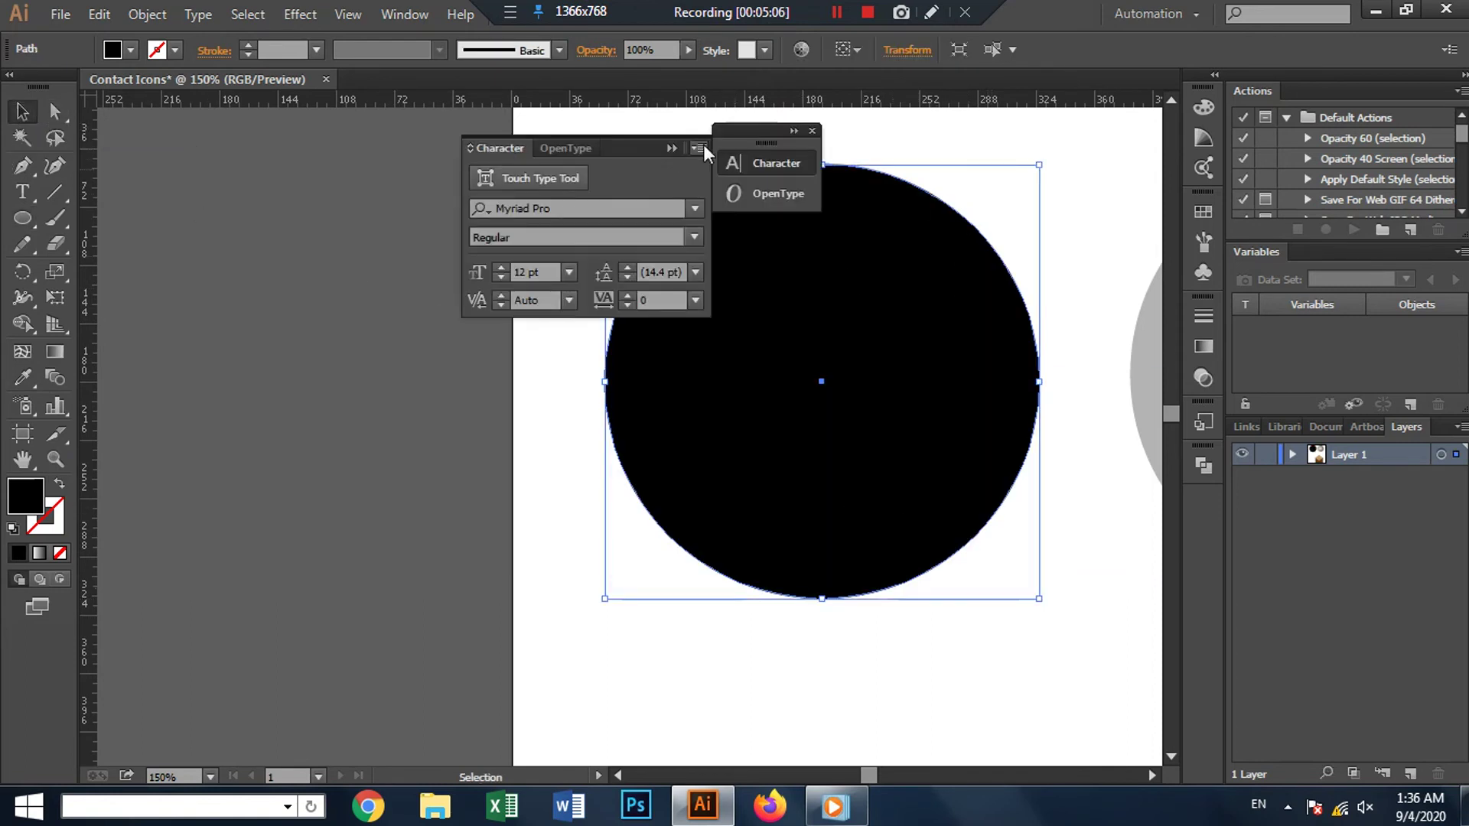
click(812, 131)
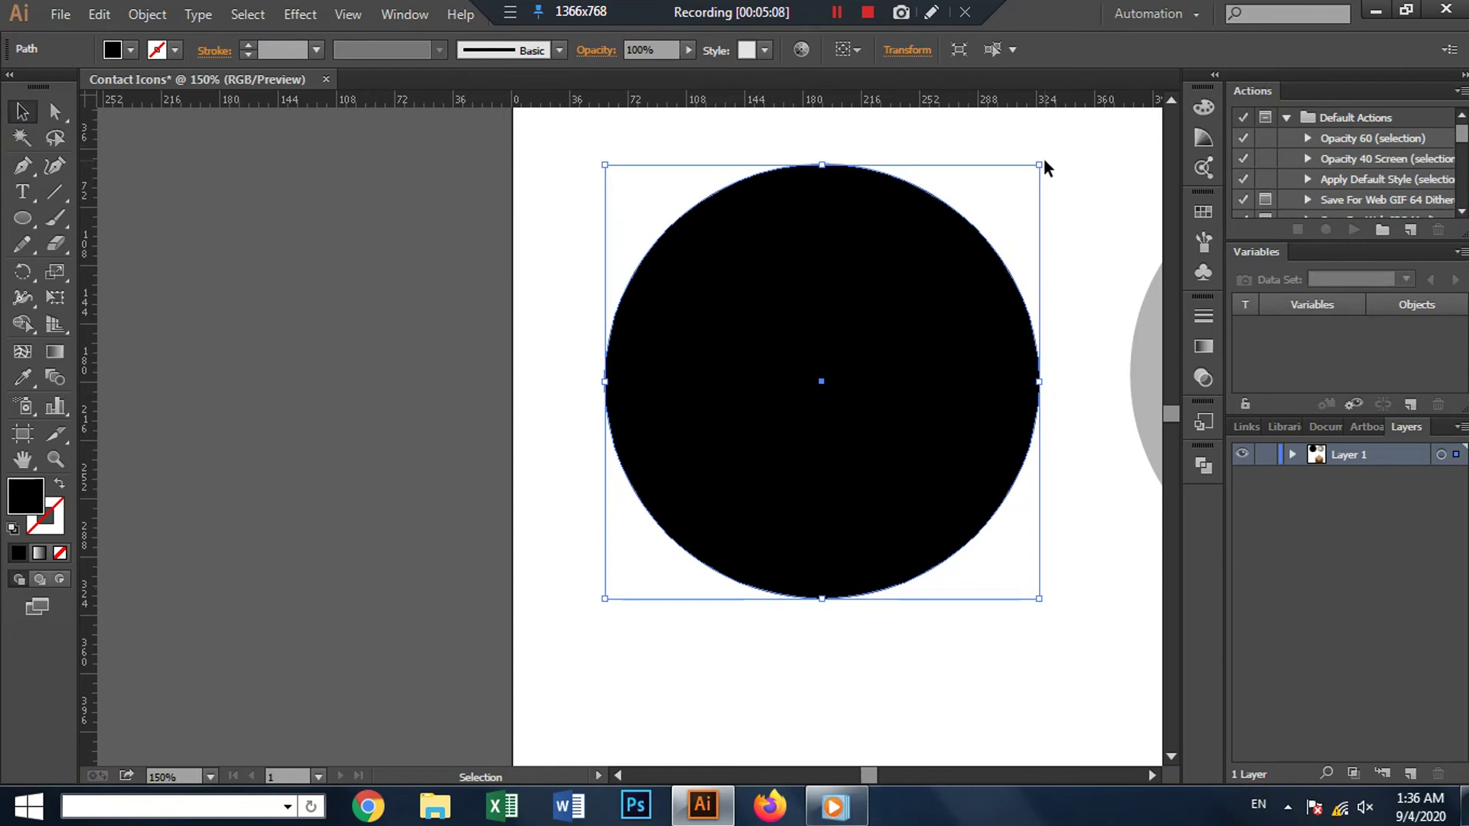
Step: Resize and align the black circle to match the grey circle, about 258 px wide
drag(1039, 164, 1039, 164)
drag(608, 602, 619, 596)
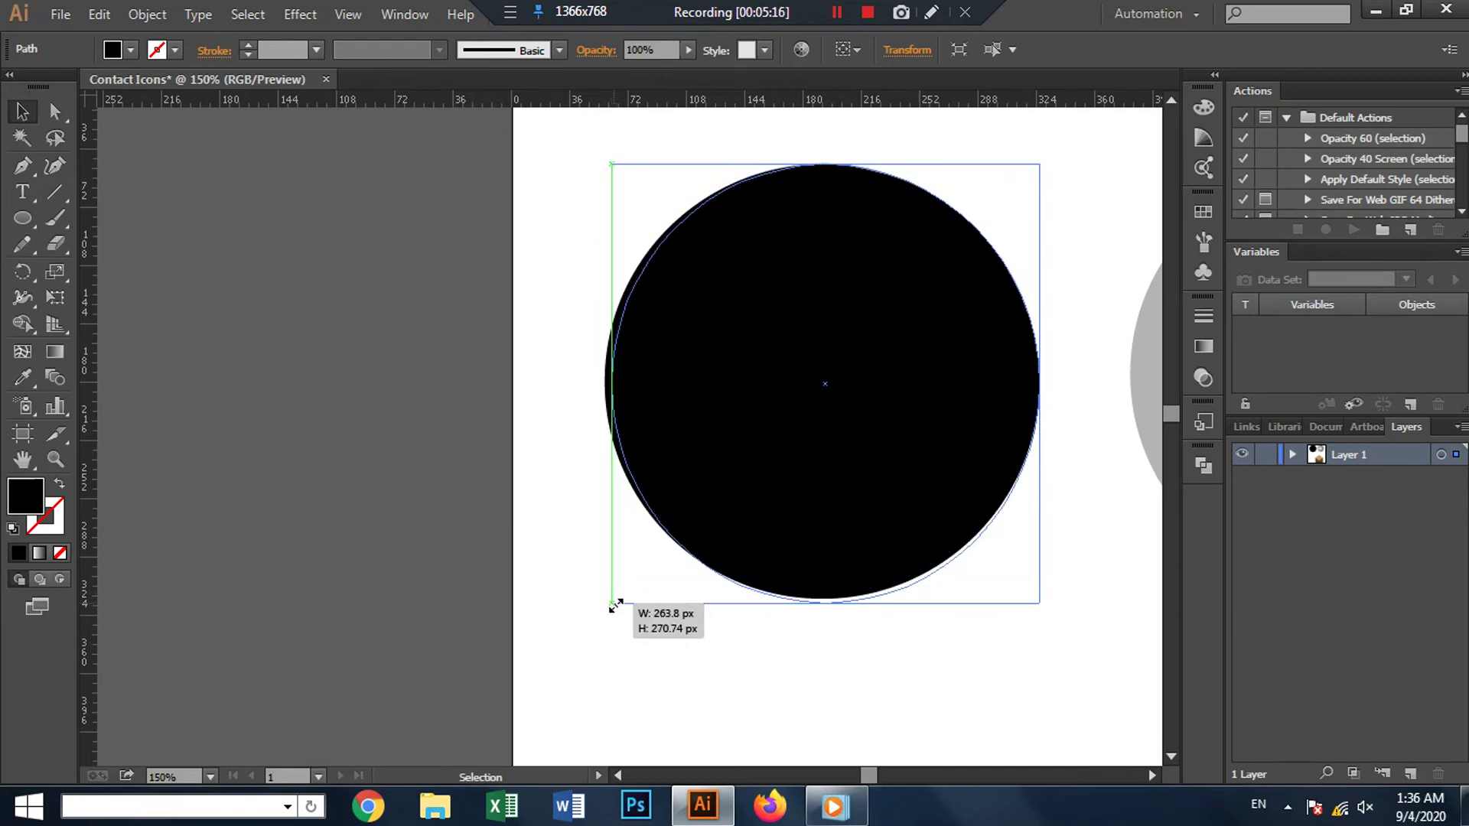
drag(619, 595, 614, 595)
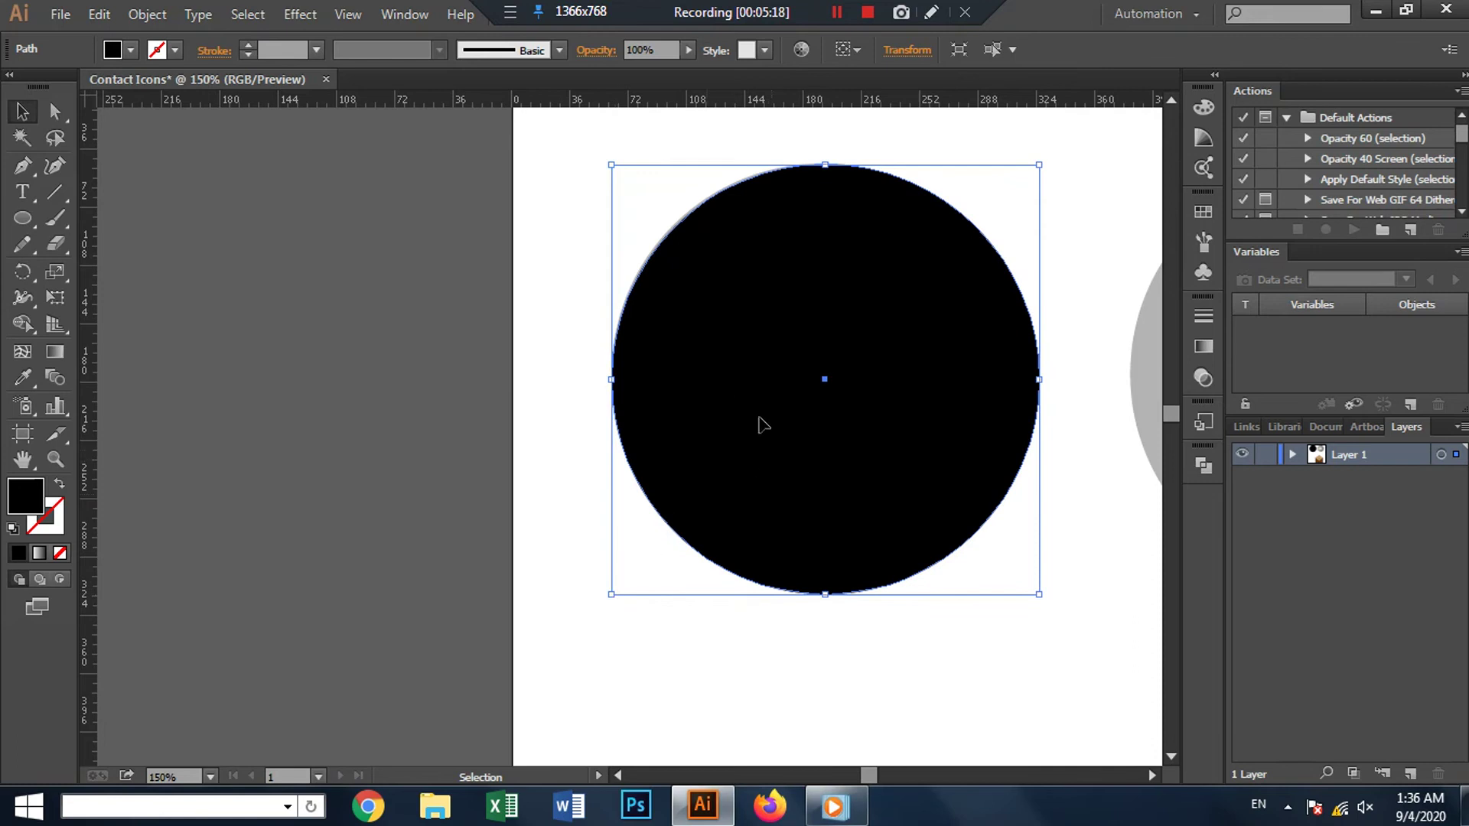
drag(822, 327, 957, 427)
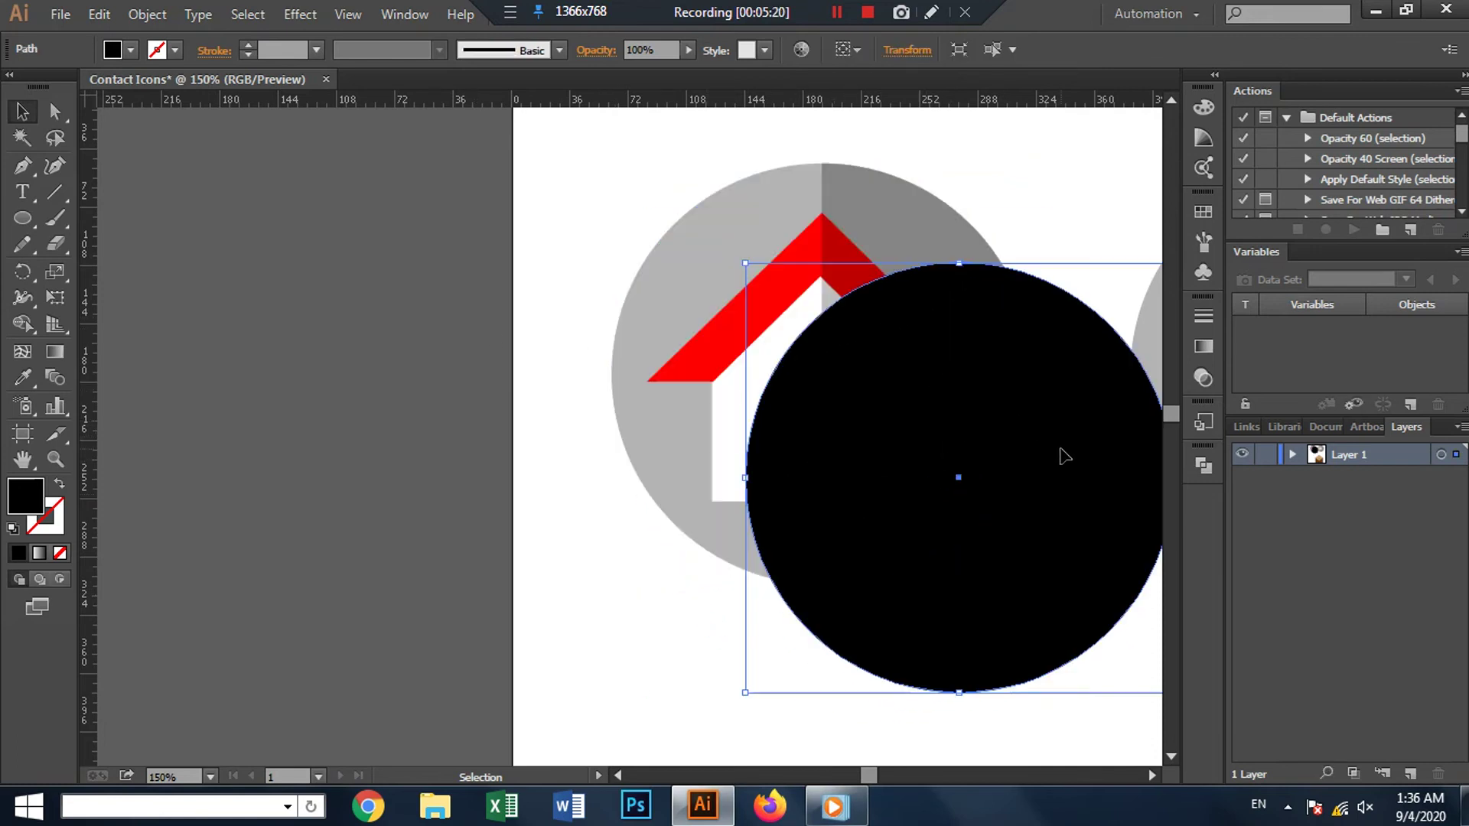
drag(1063, 456, 918, 350)
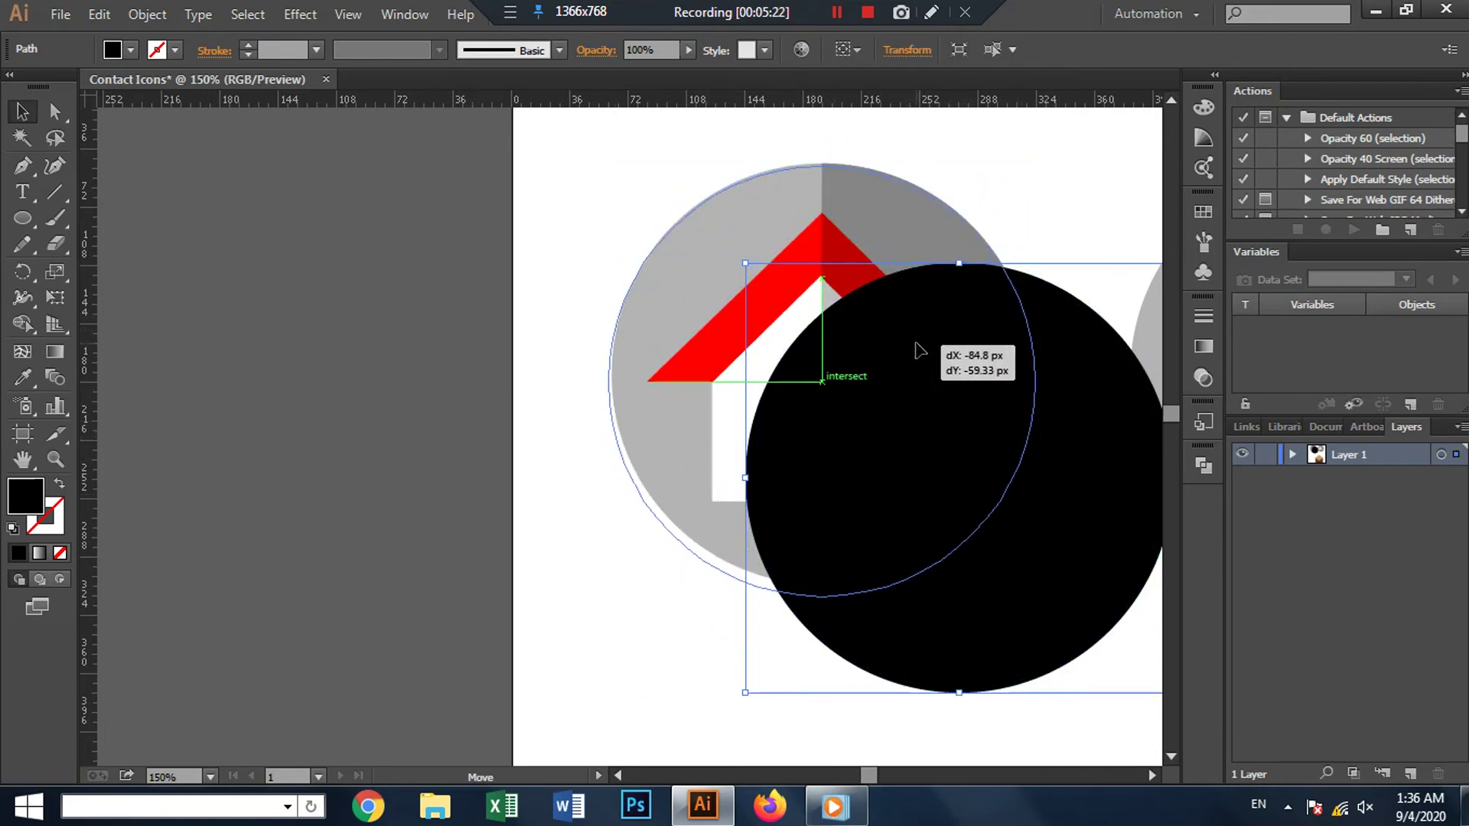
drag(918, 350, 918, 351)
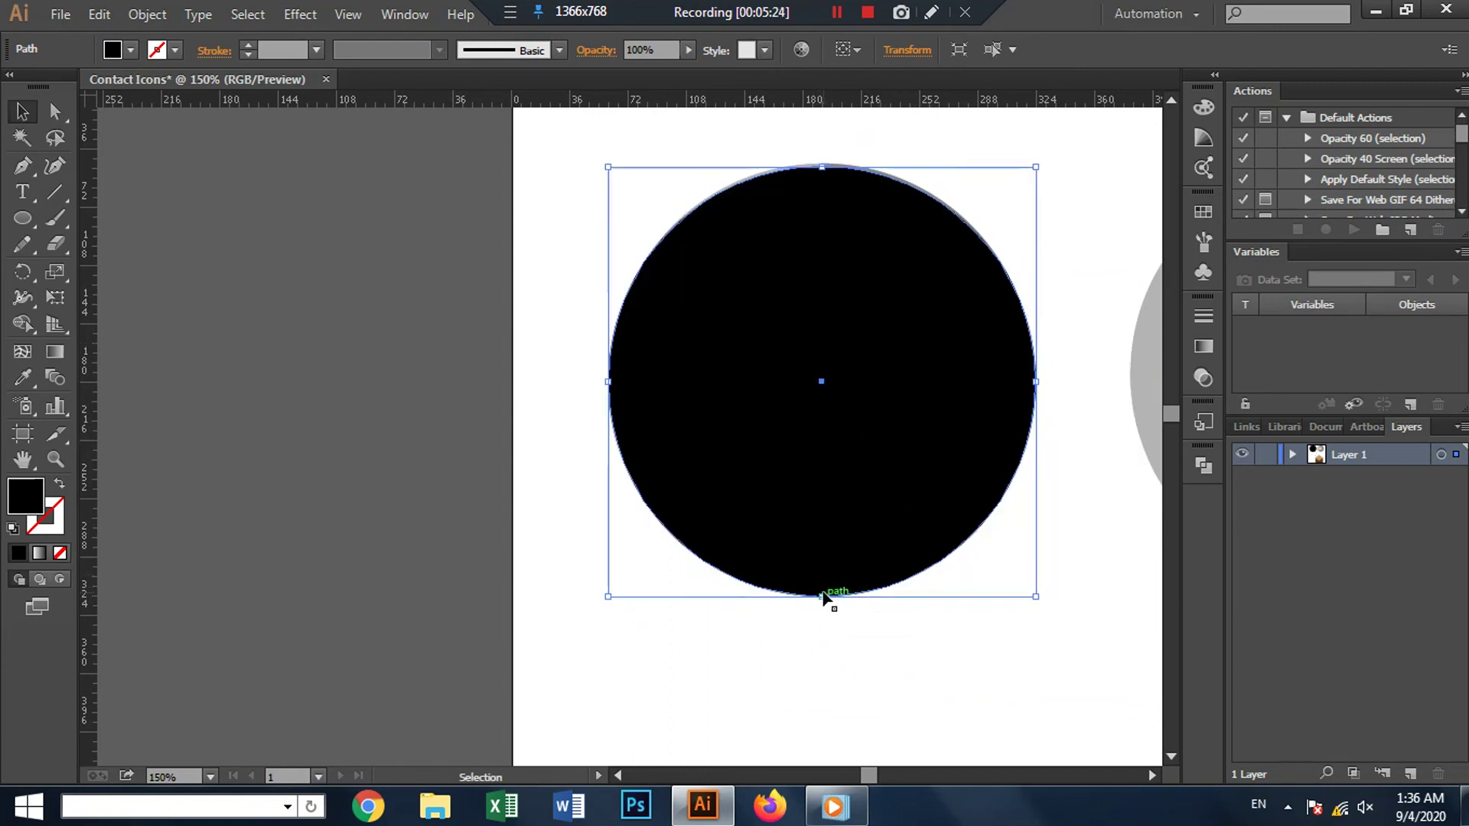
drag(822, 596, 822, 585)
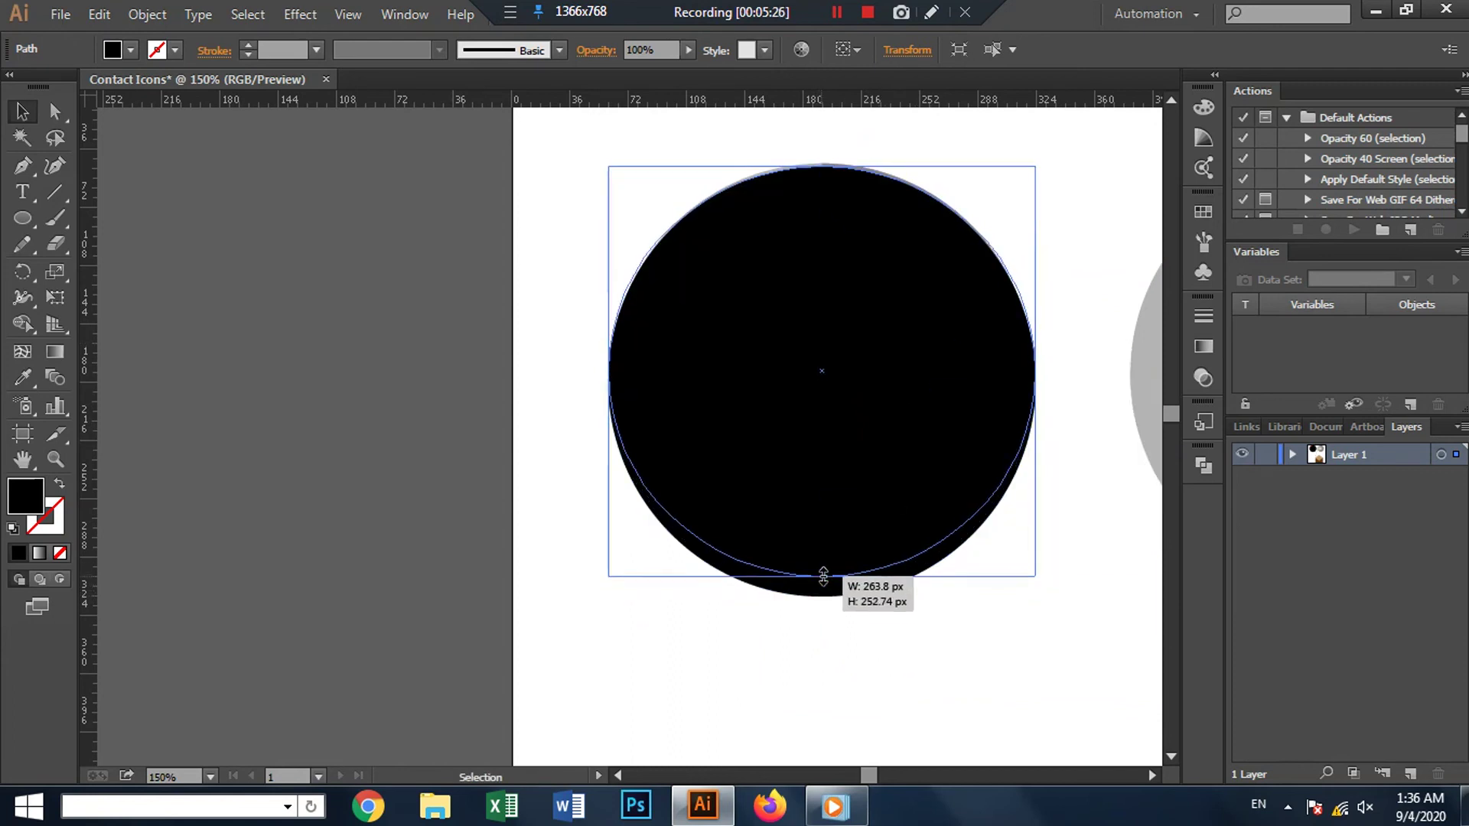
drag(822, 585, 822, 584)
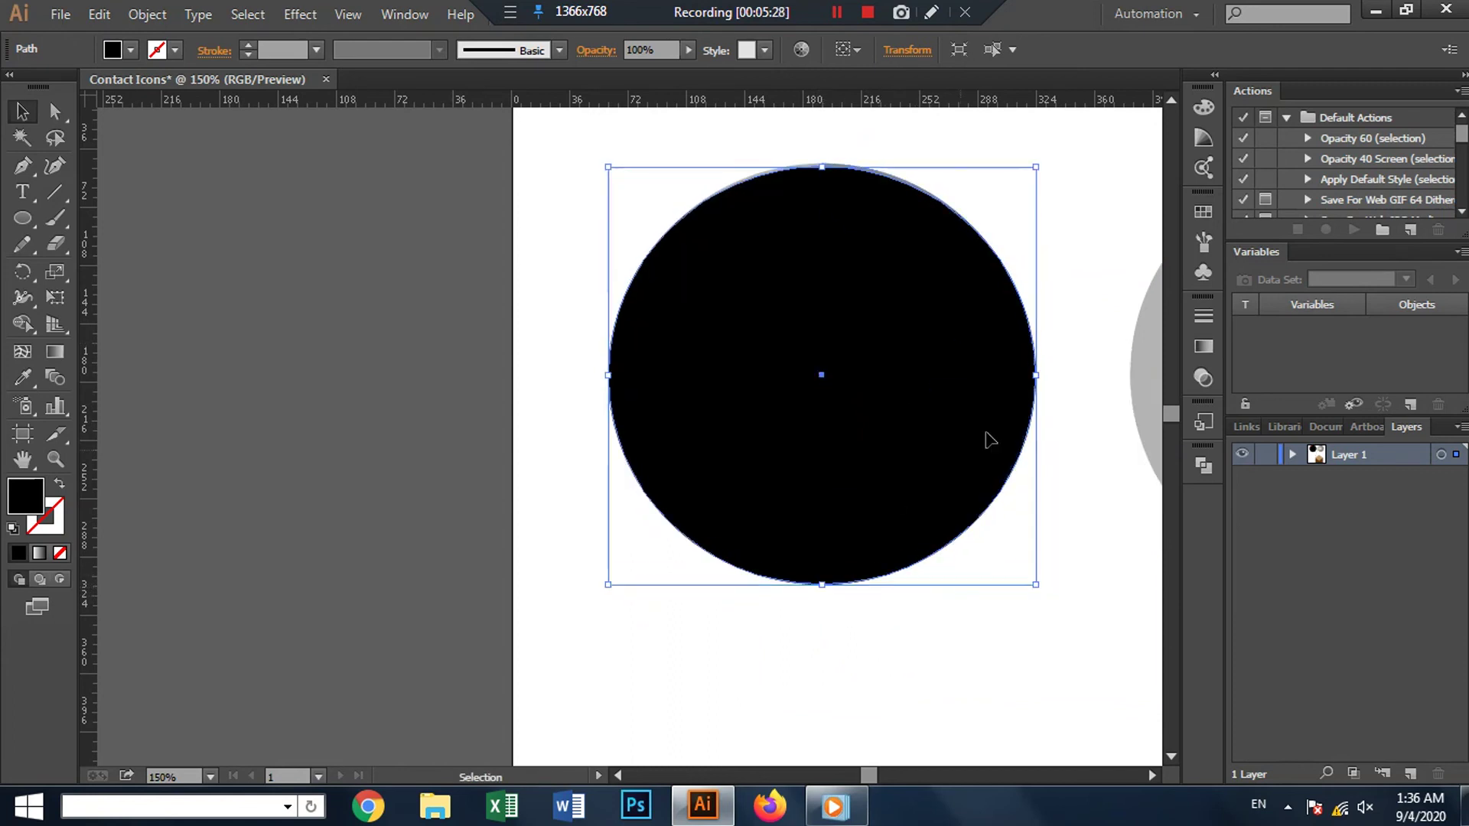
drag(1036, 392, 1036, 378)
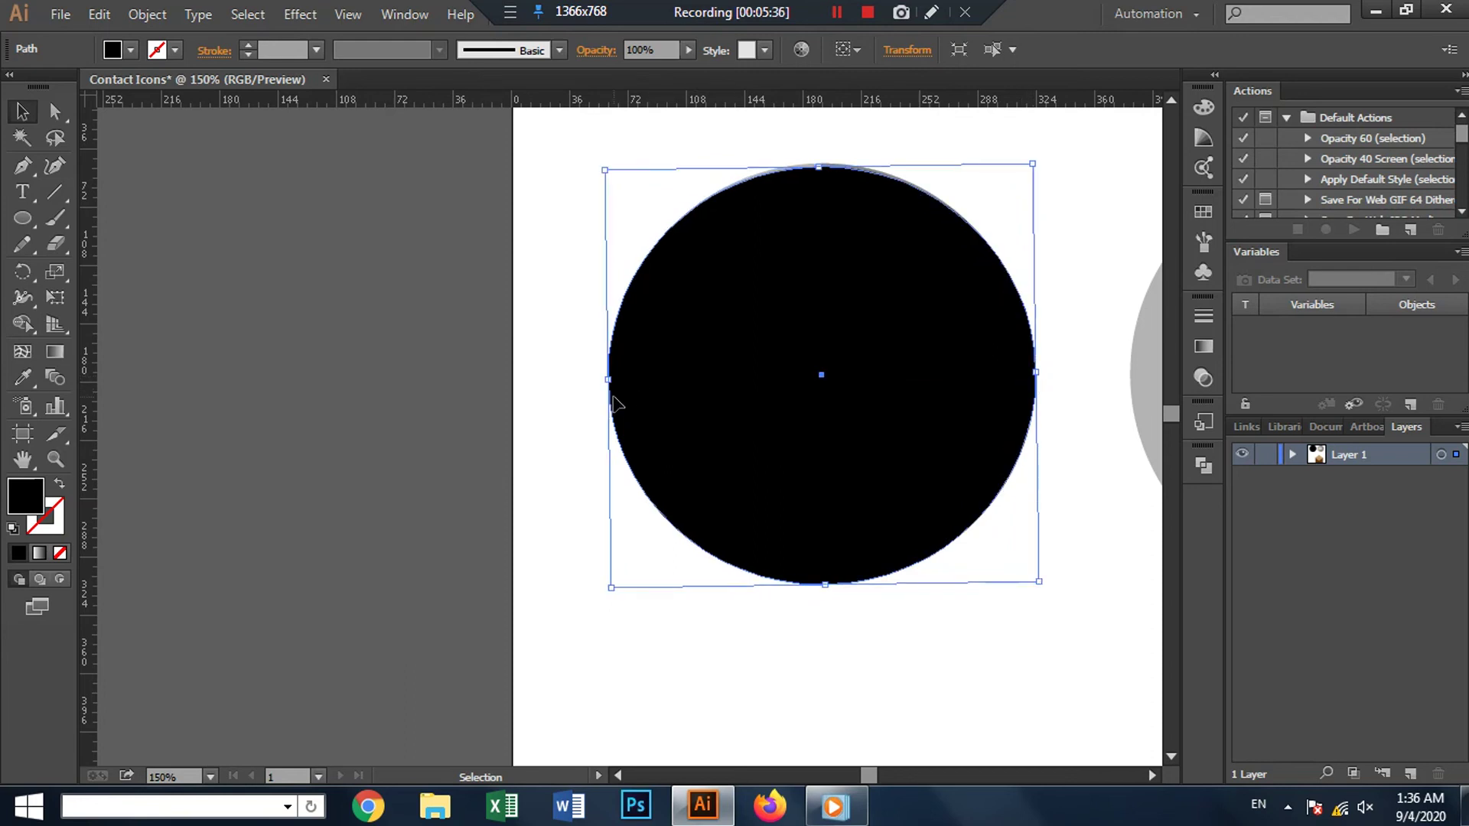
drag(612, 381, 637, 388)
drag(784, 370, 760, 371)
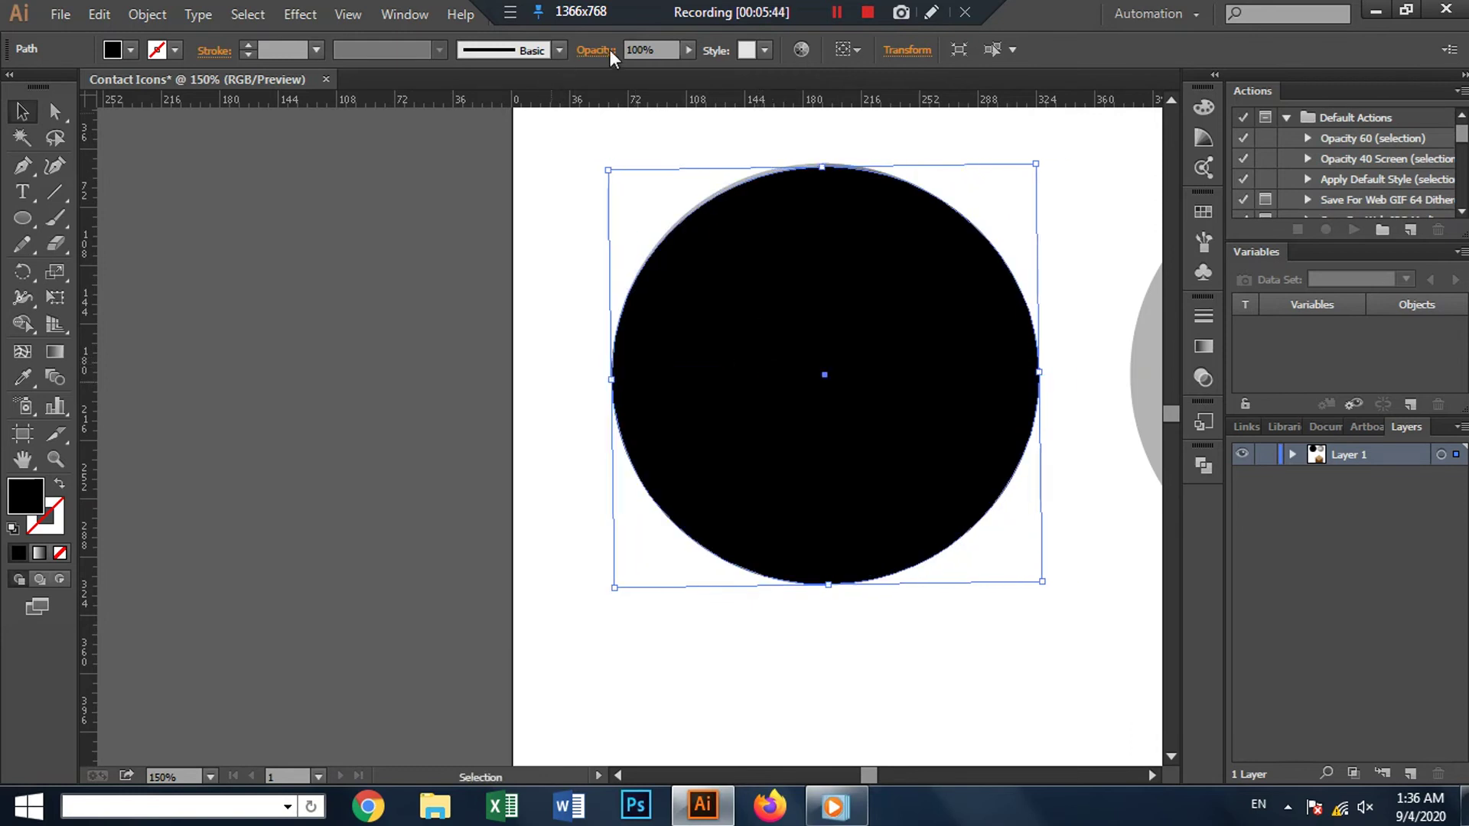
Step: Lower the black circle's opacity to 69%
click(689, 50)
drag(692, 69, 660, 70)
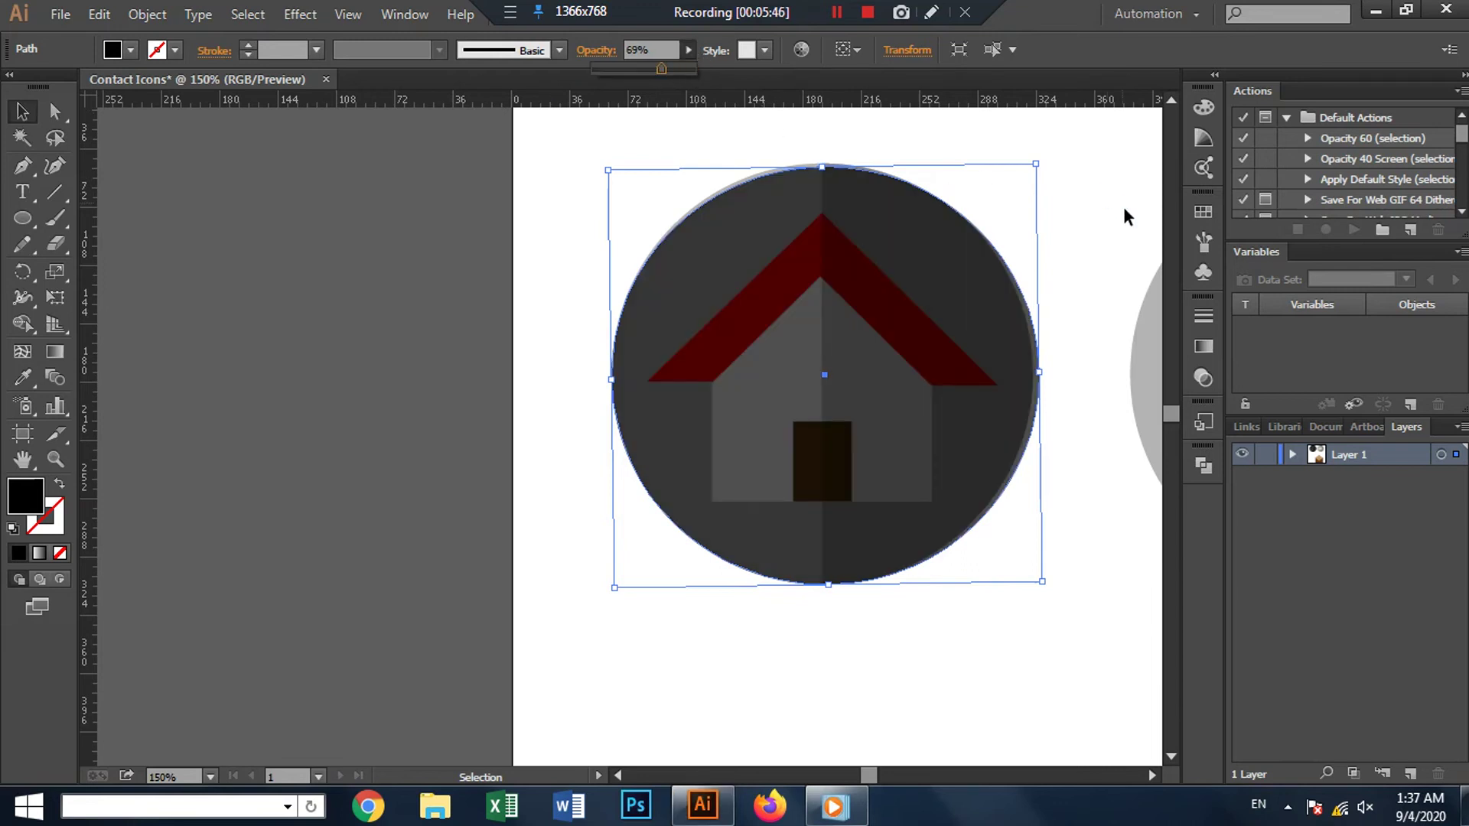
click(1091, 348)
click(1026, 398)
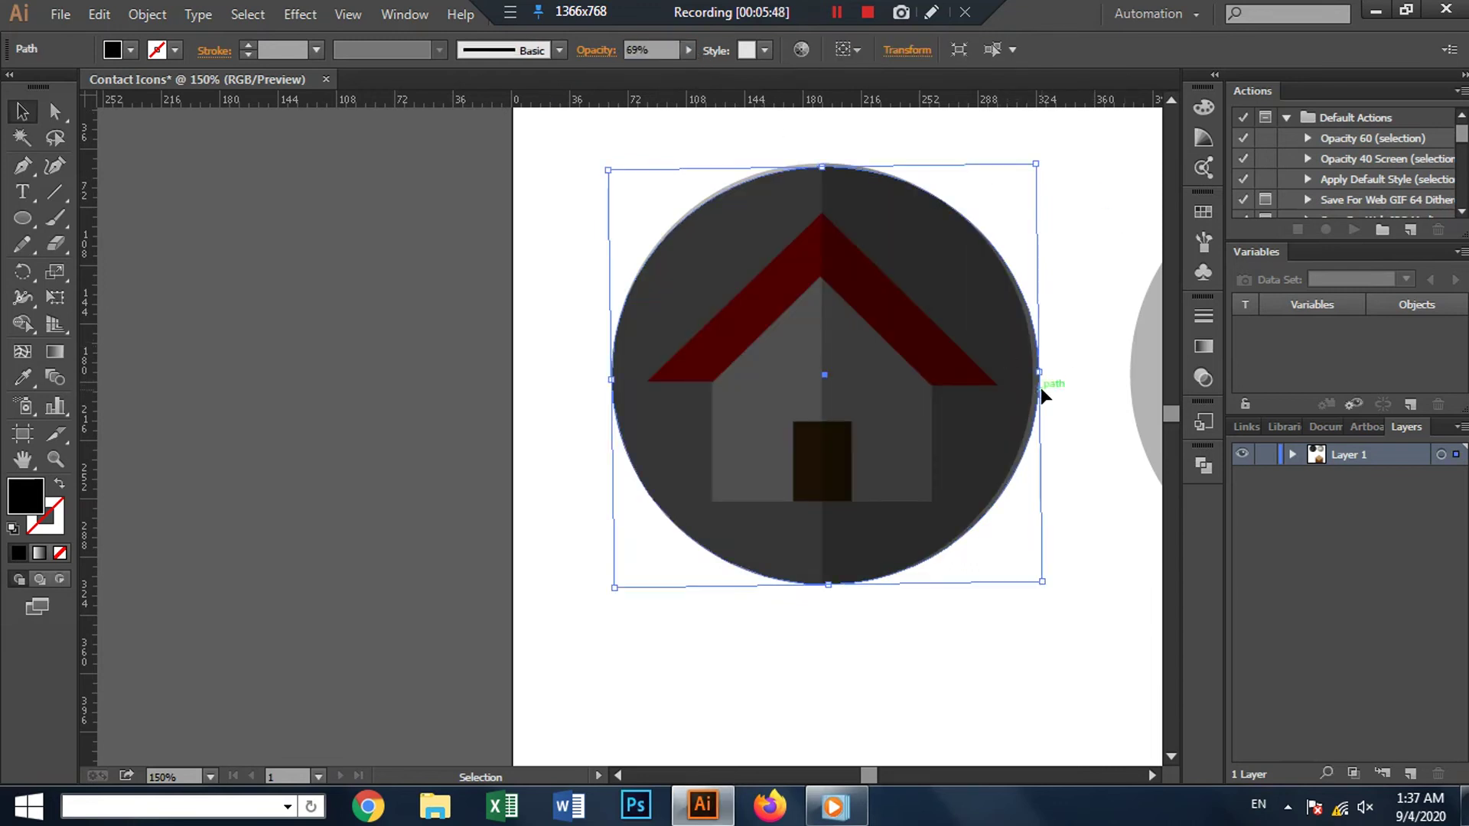
Step: Fine-tune the circle's size, shift it down-left off the house, and set opacity to 100%
drag(1041, 376, 1039, 373)
drag(817, 166, 821, 162)
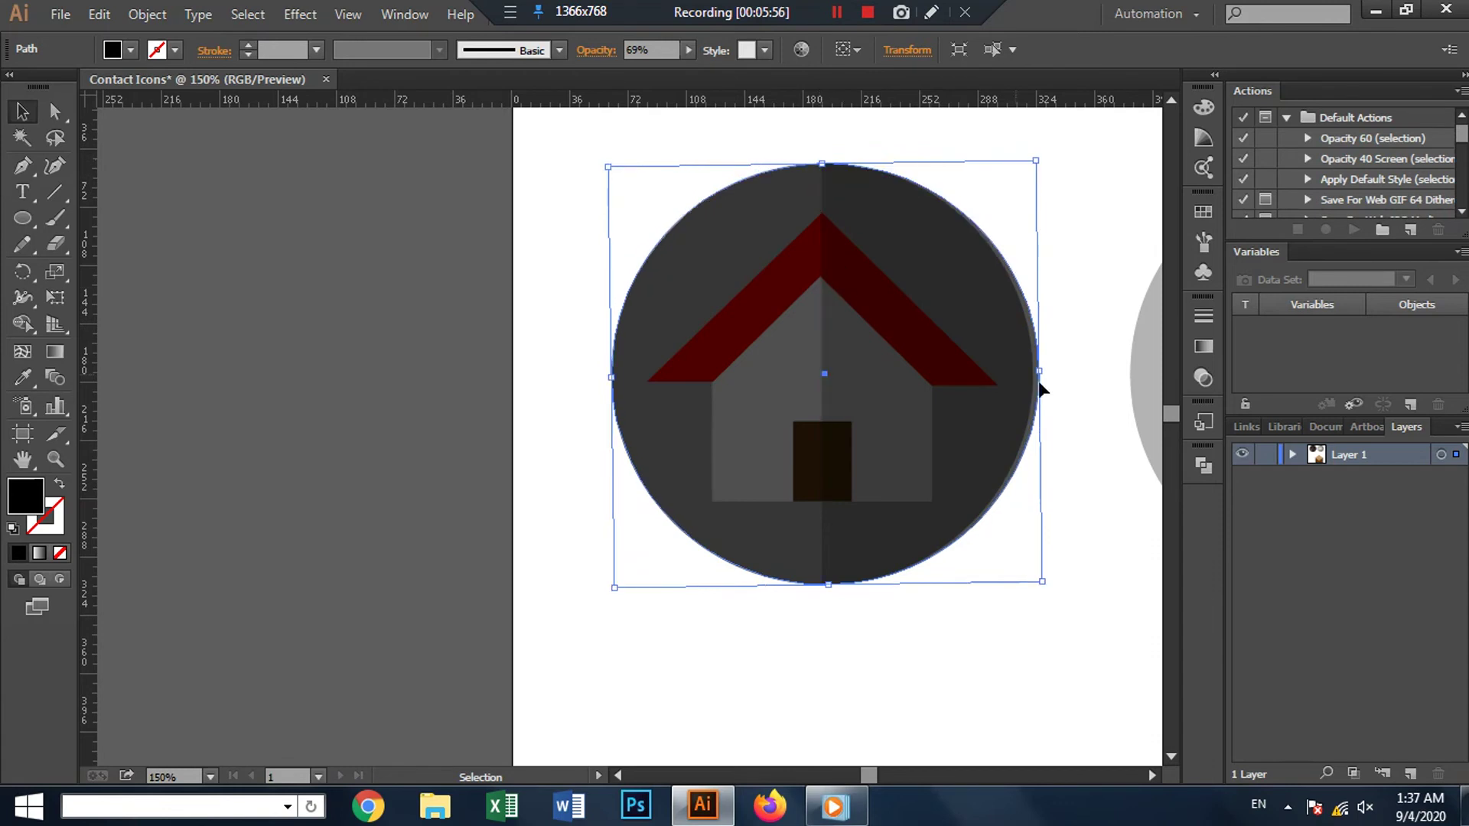
drag(1046, 377, 1039, 373)
drag(828, 583, 827, 588)
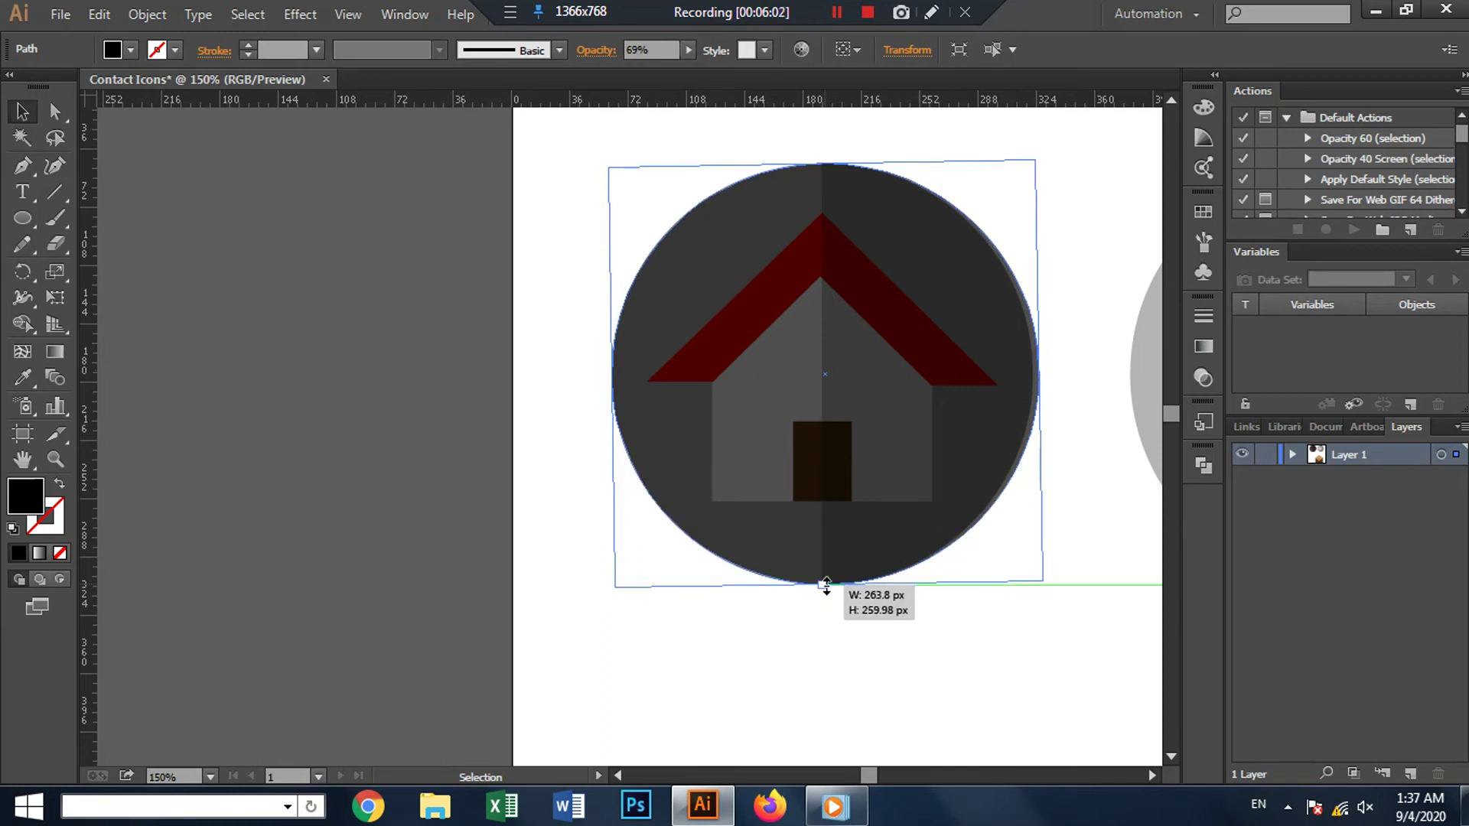
drag(923, 422, 908, 553)
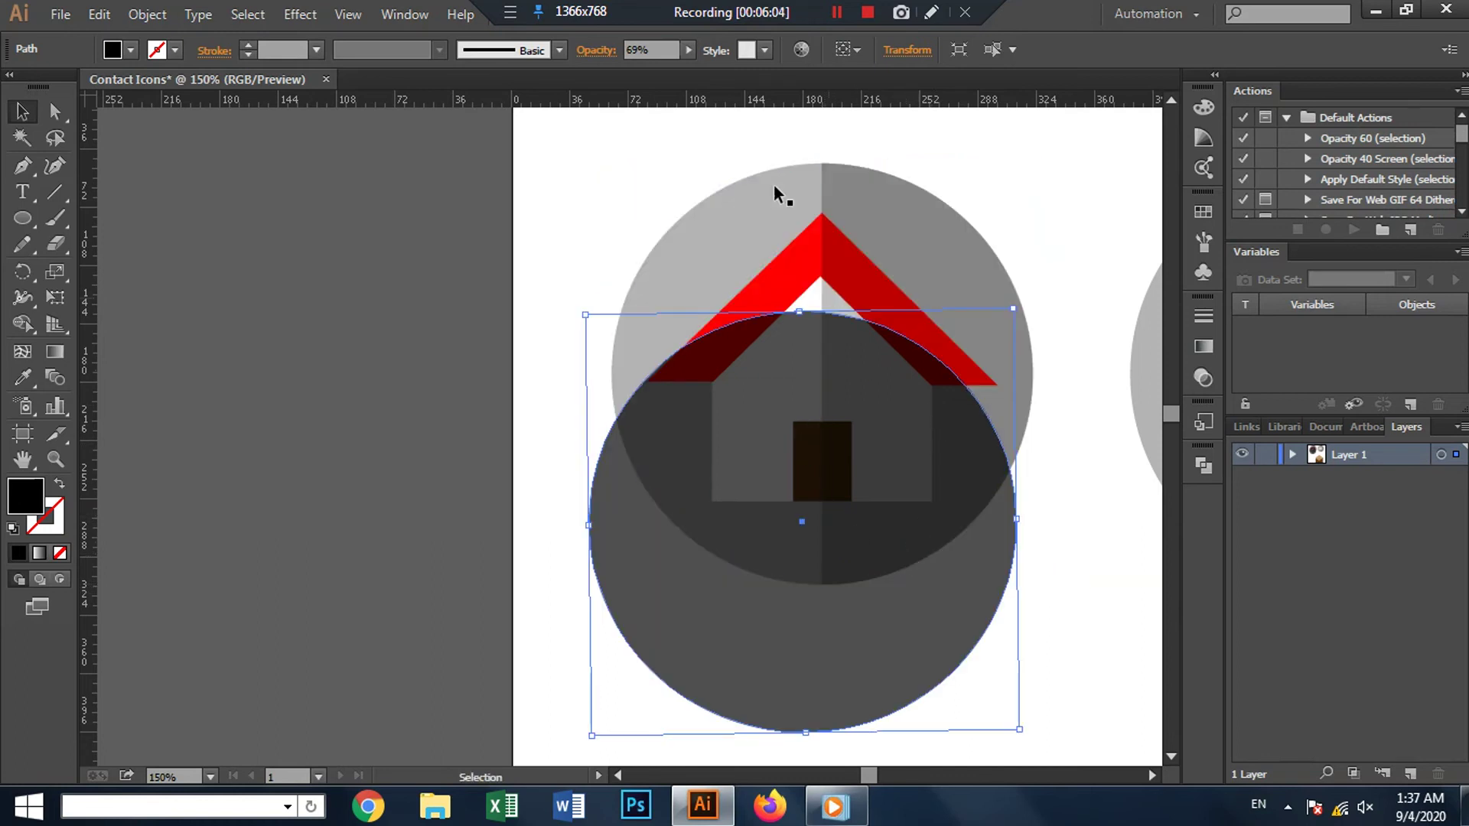
click(687, 55)
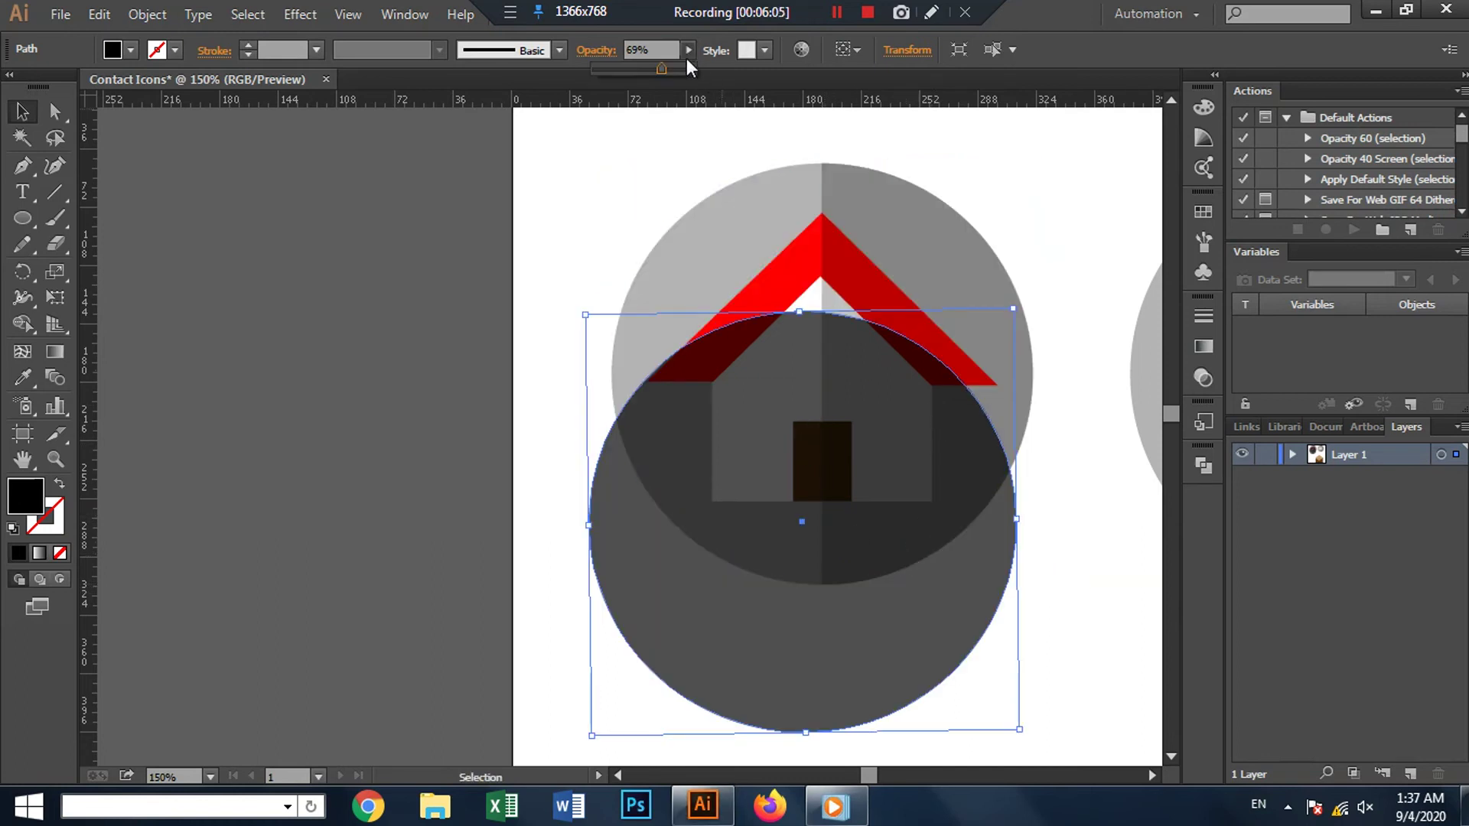
click(715, 88)
Step: Move the circle to the envelope and recolour it with the house circle's light grey
scroll(977, 428, down, 2)
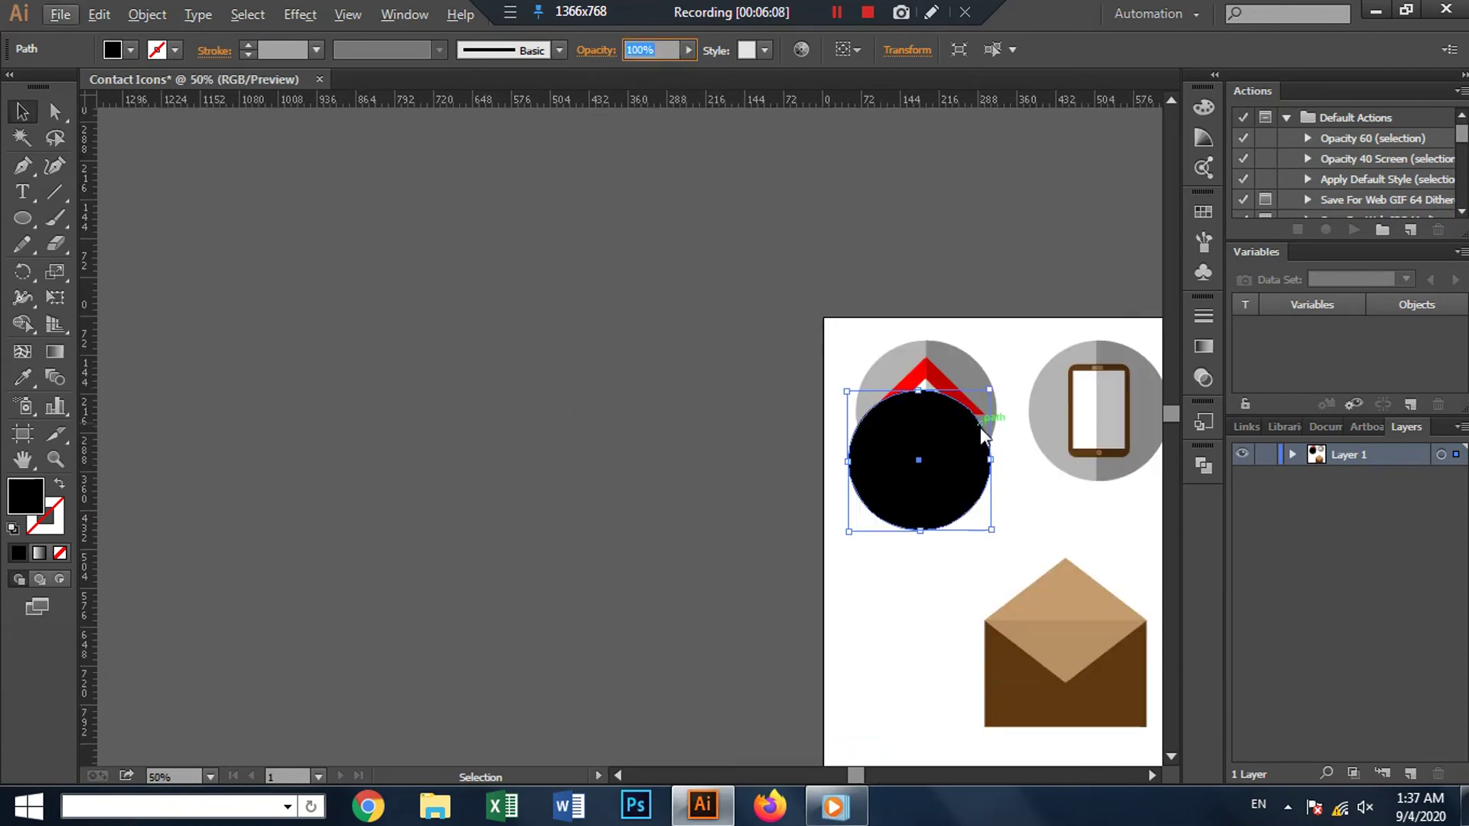
click(1017, 487)
drag(1018, 487, 705, 230)
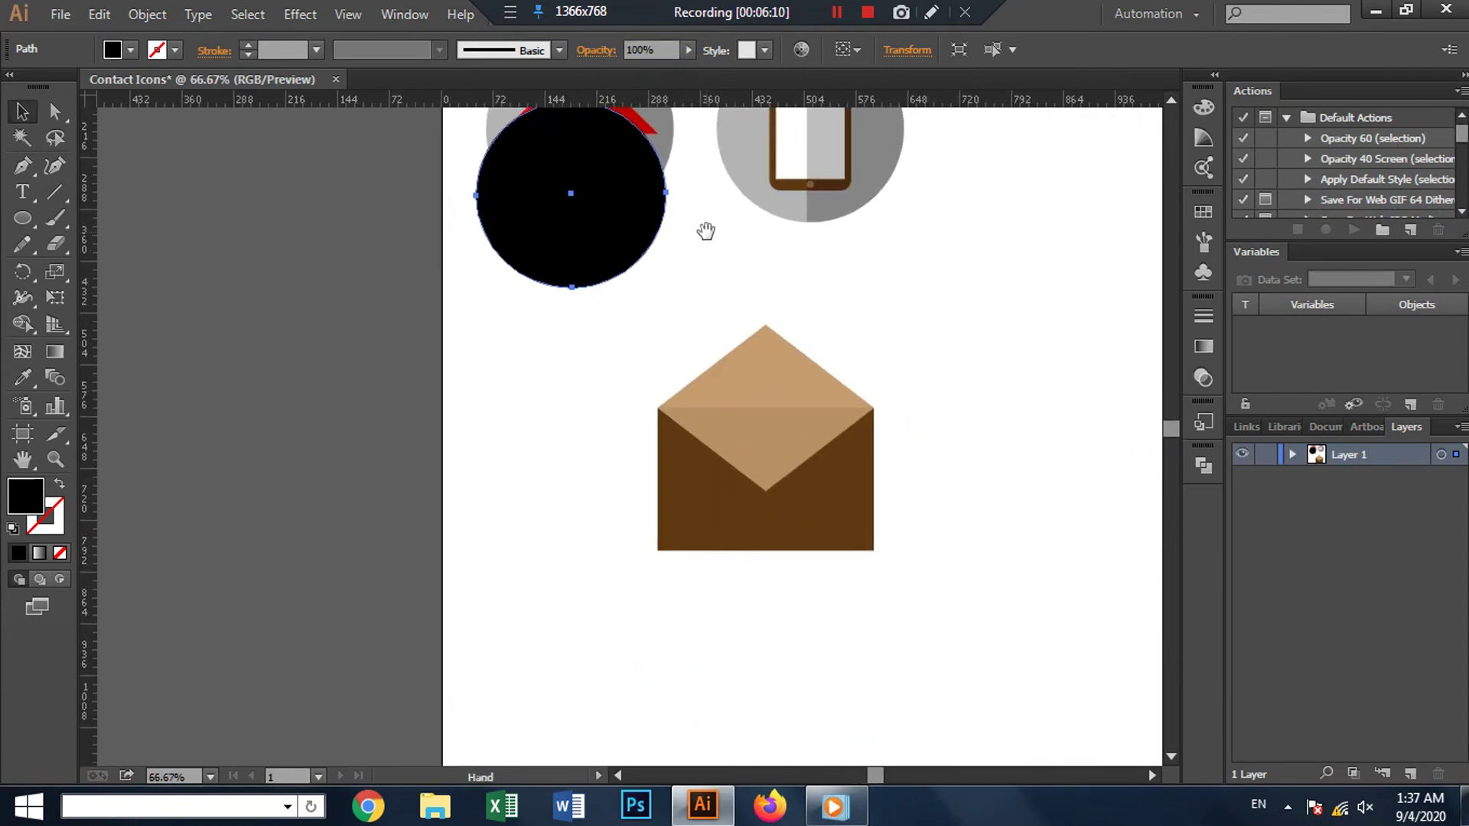
drag(615, 223, 971, 369)
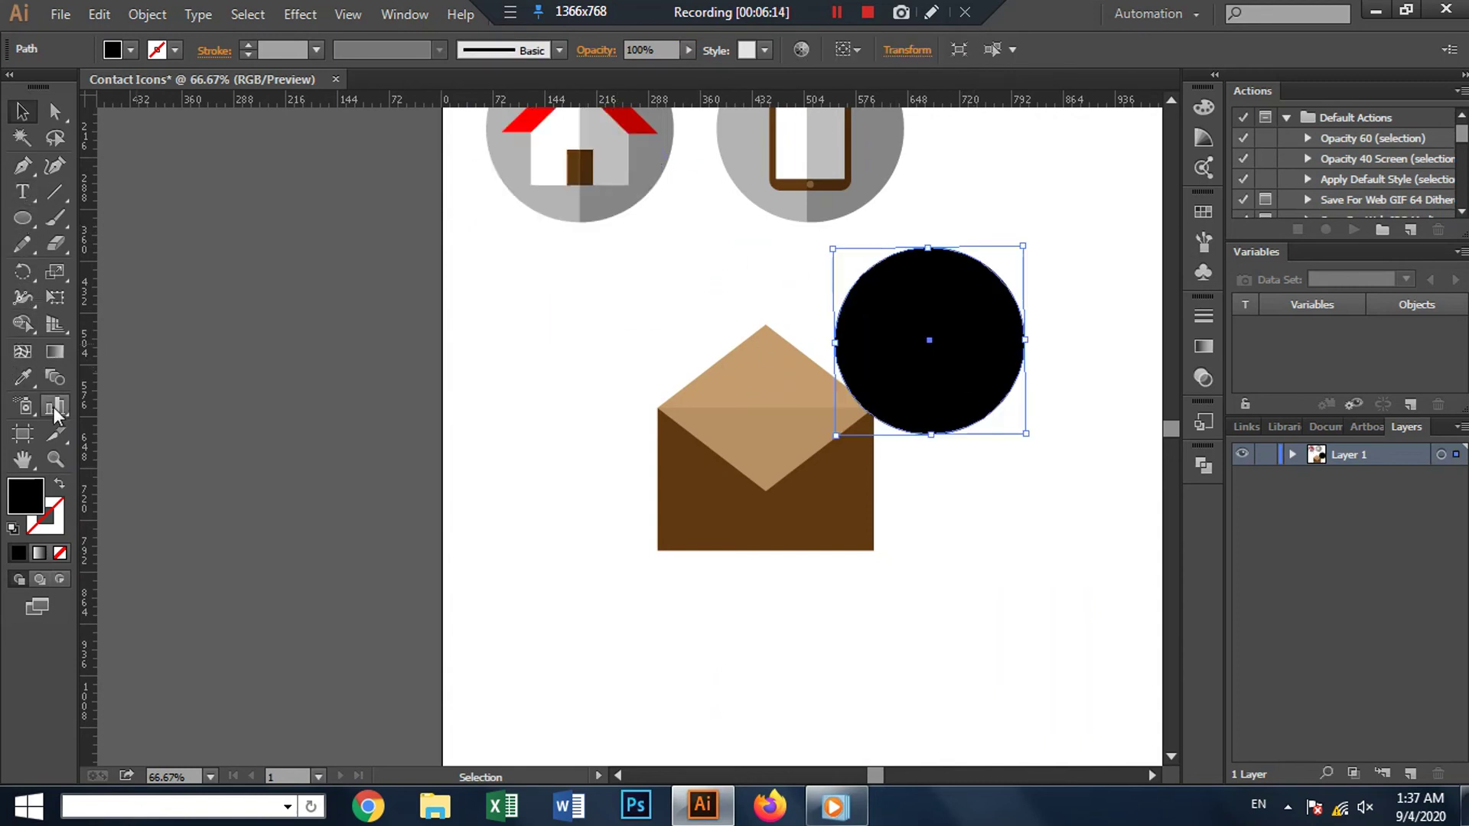
click(23, 379)
click(509, 151)
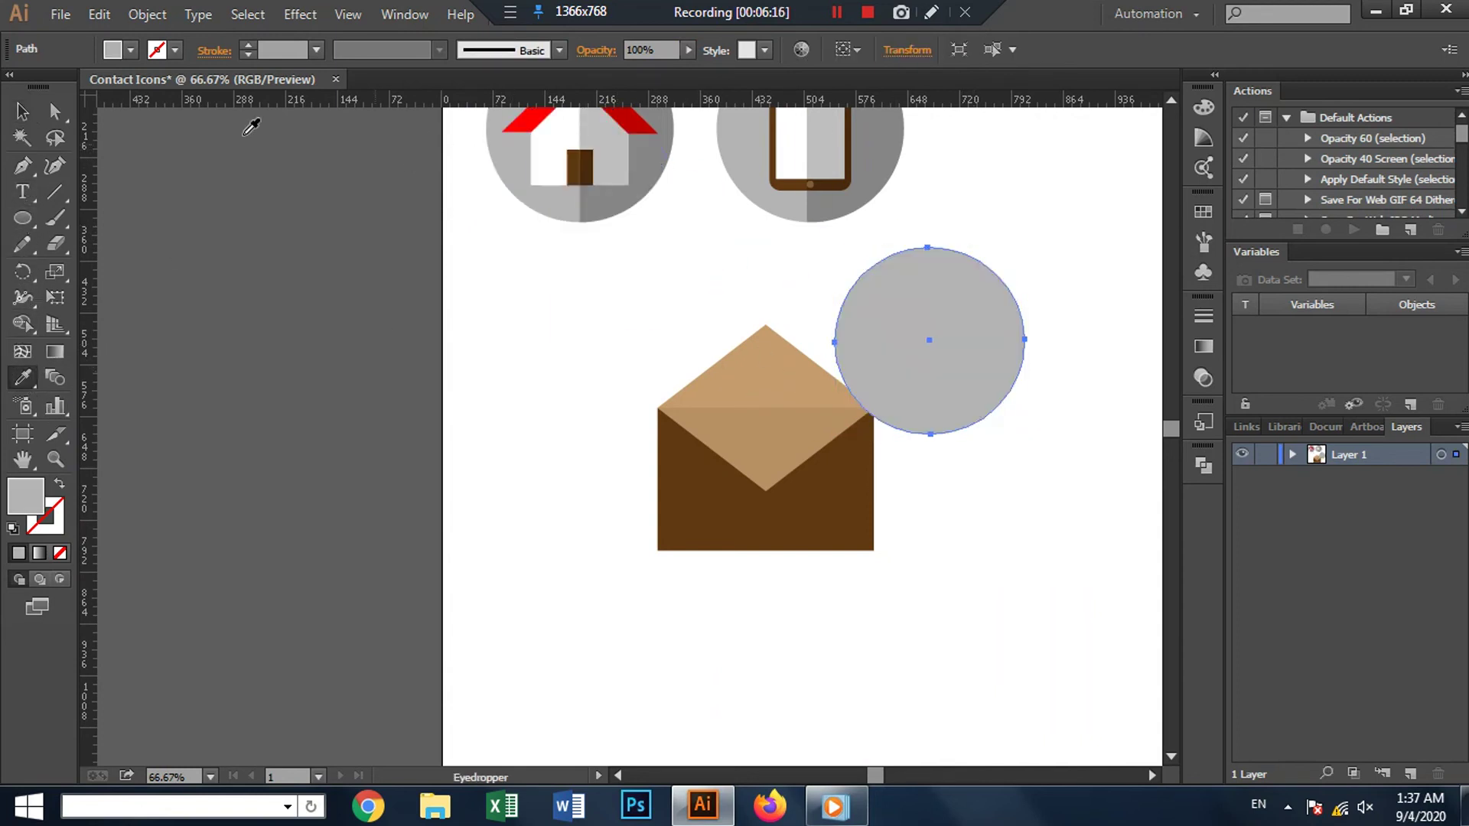
click(21, 113)
drag(928, 295, 760, 410)
Step: Place the grey circle just left of the envelope, partly overlapping it
click(924, 464)
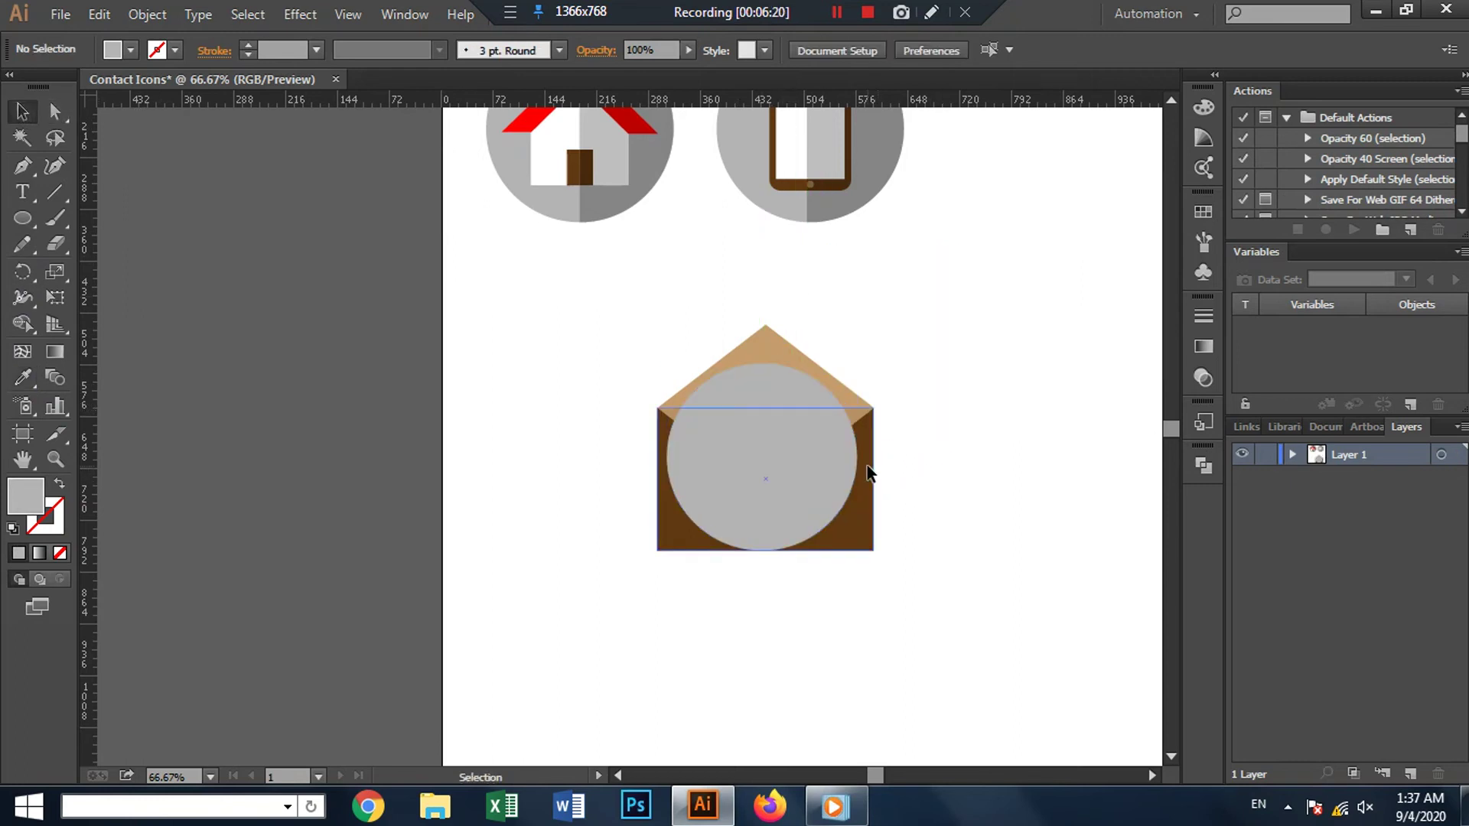
right_click(868, 468)
click(945, 593)
click(912, 503)
right_click(872, 505)
click(993, 420)
drag(825, 462, 656, 485)
right_click(782, 475)
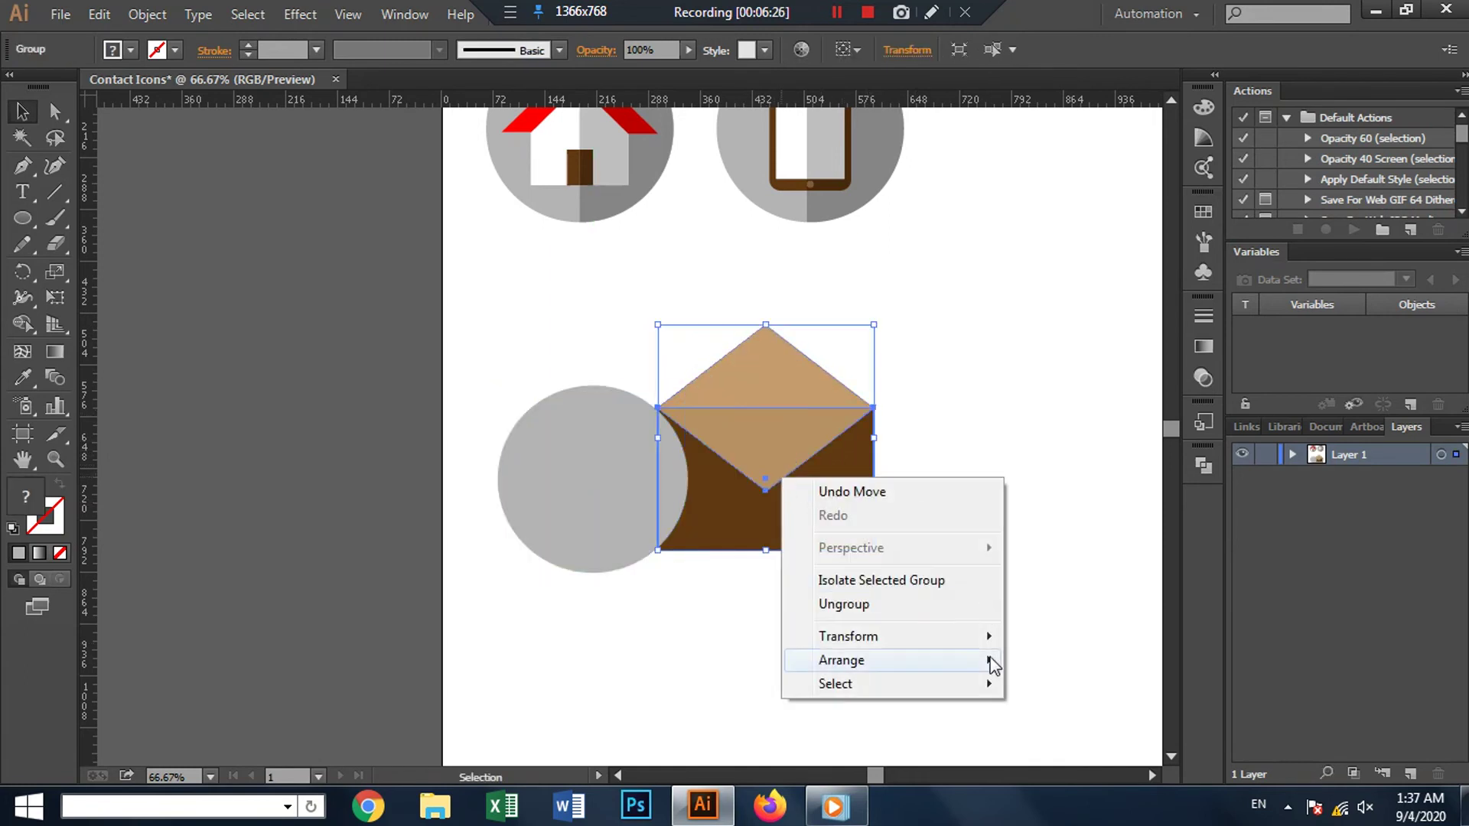
mouse_move(841, 660)
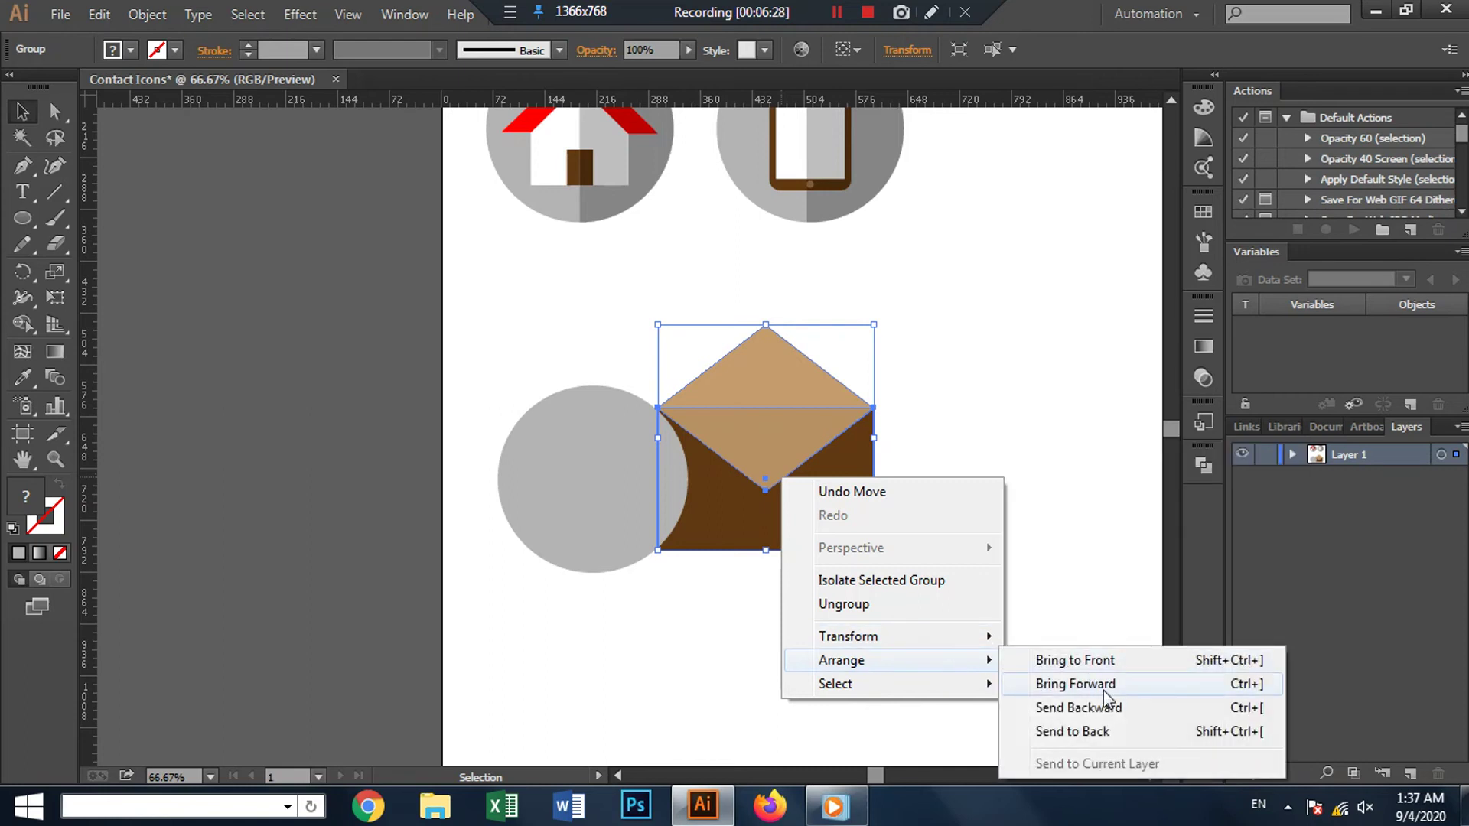
Step: Bring the envelope forward and shrink it to about 160 × 168 px on the grey disc
click(1100, 661)
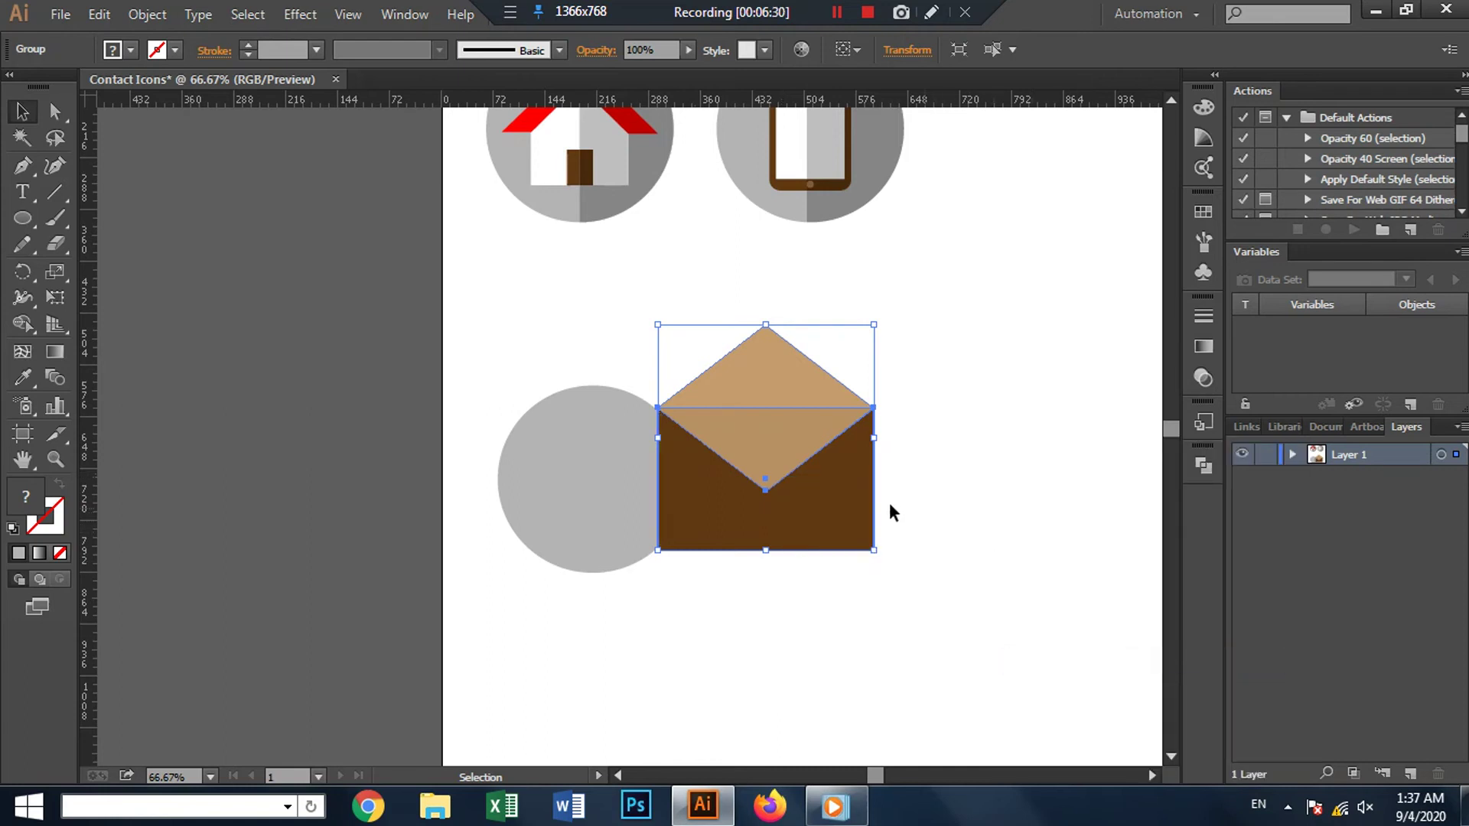
drag(862, 506, 696, 504)
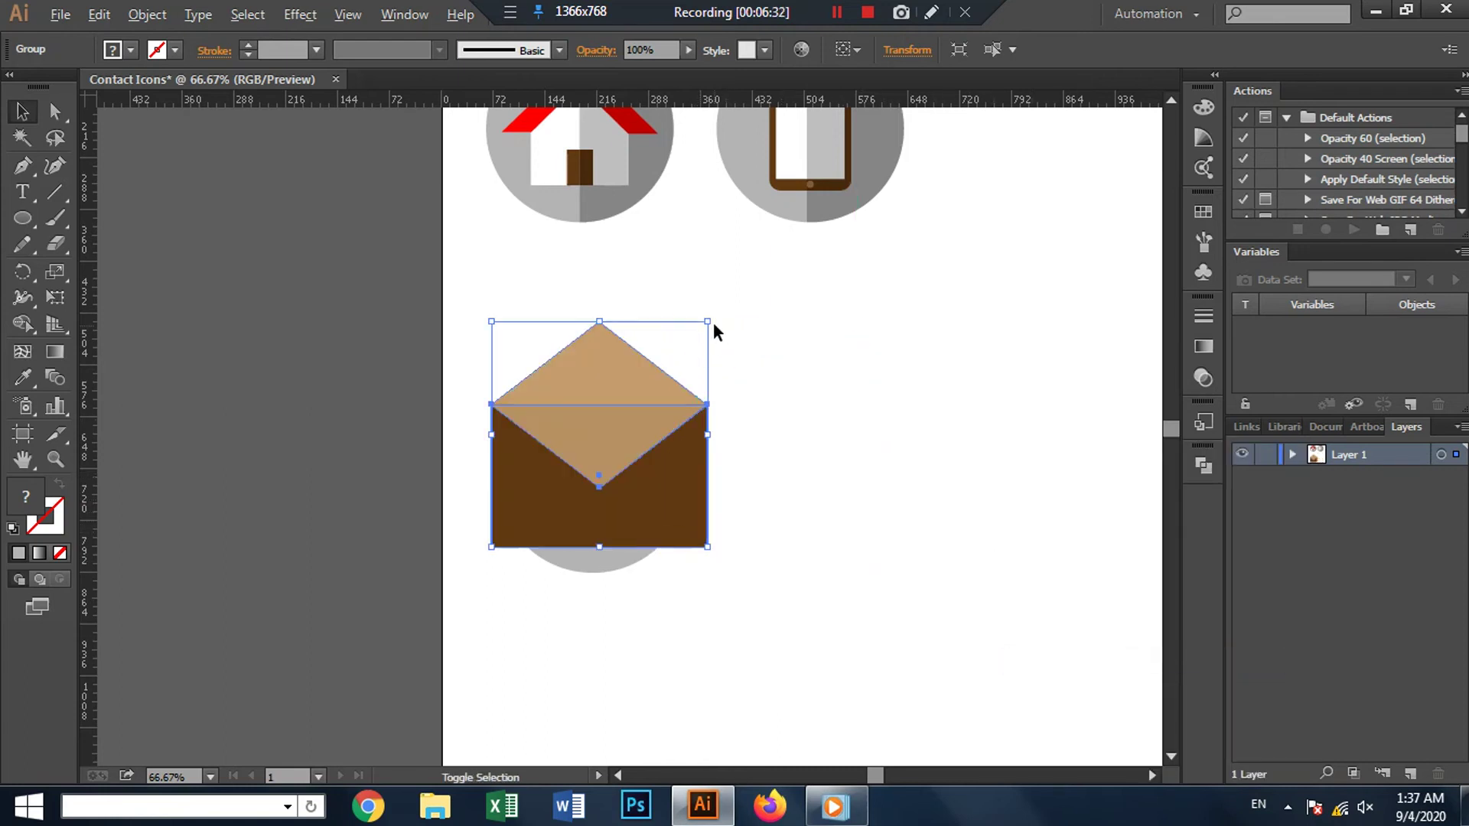
drag(692, 344, 668, 363)
drag(644, 451, 639, 479)
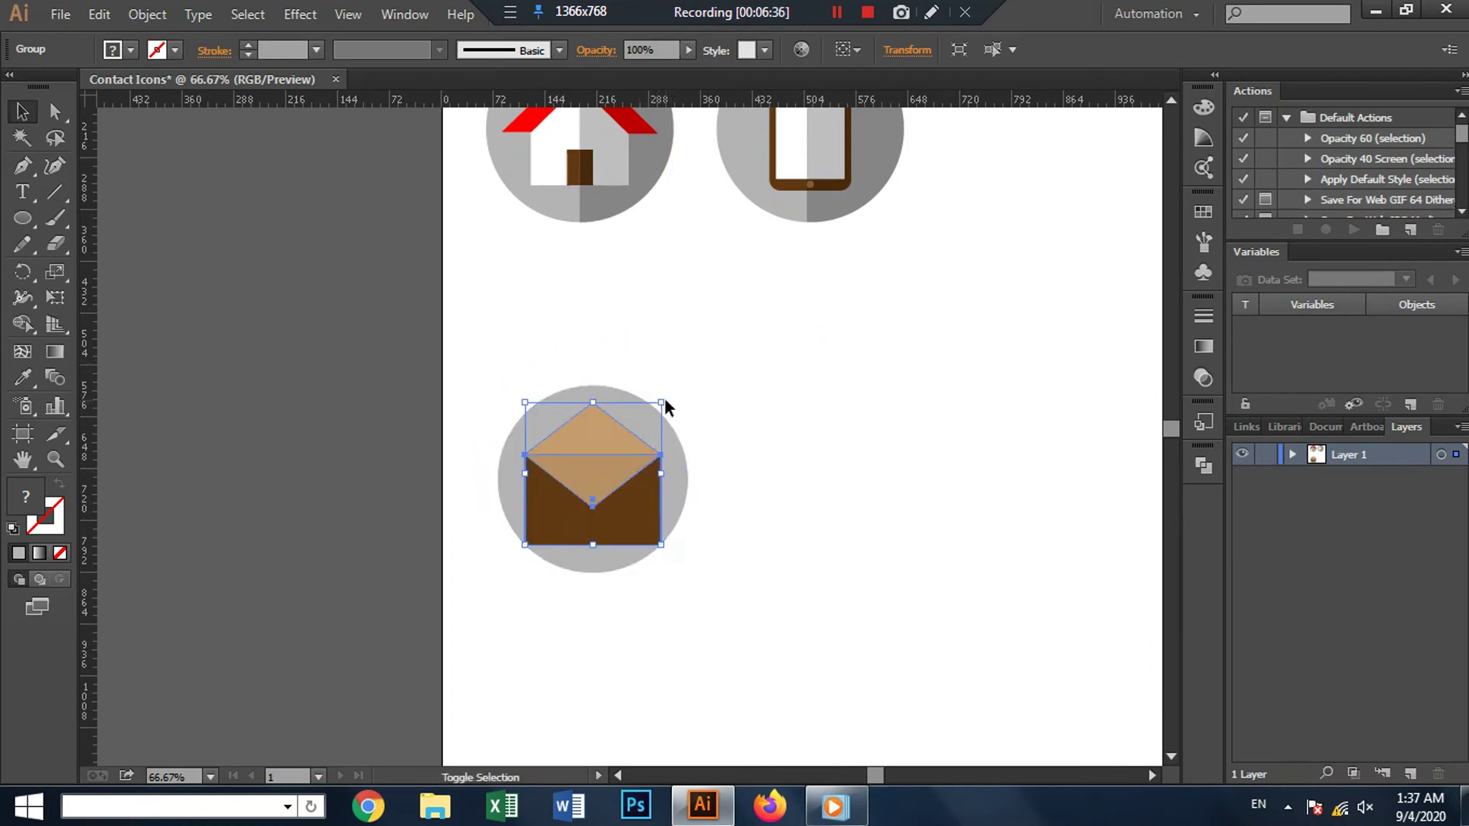
drag(662, 404, 645, 419)
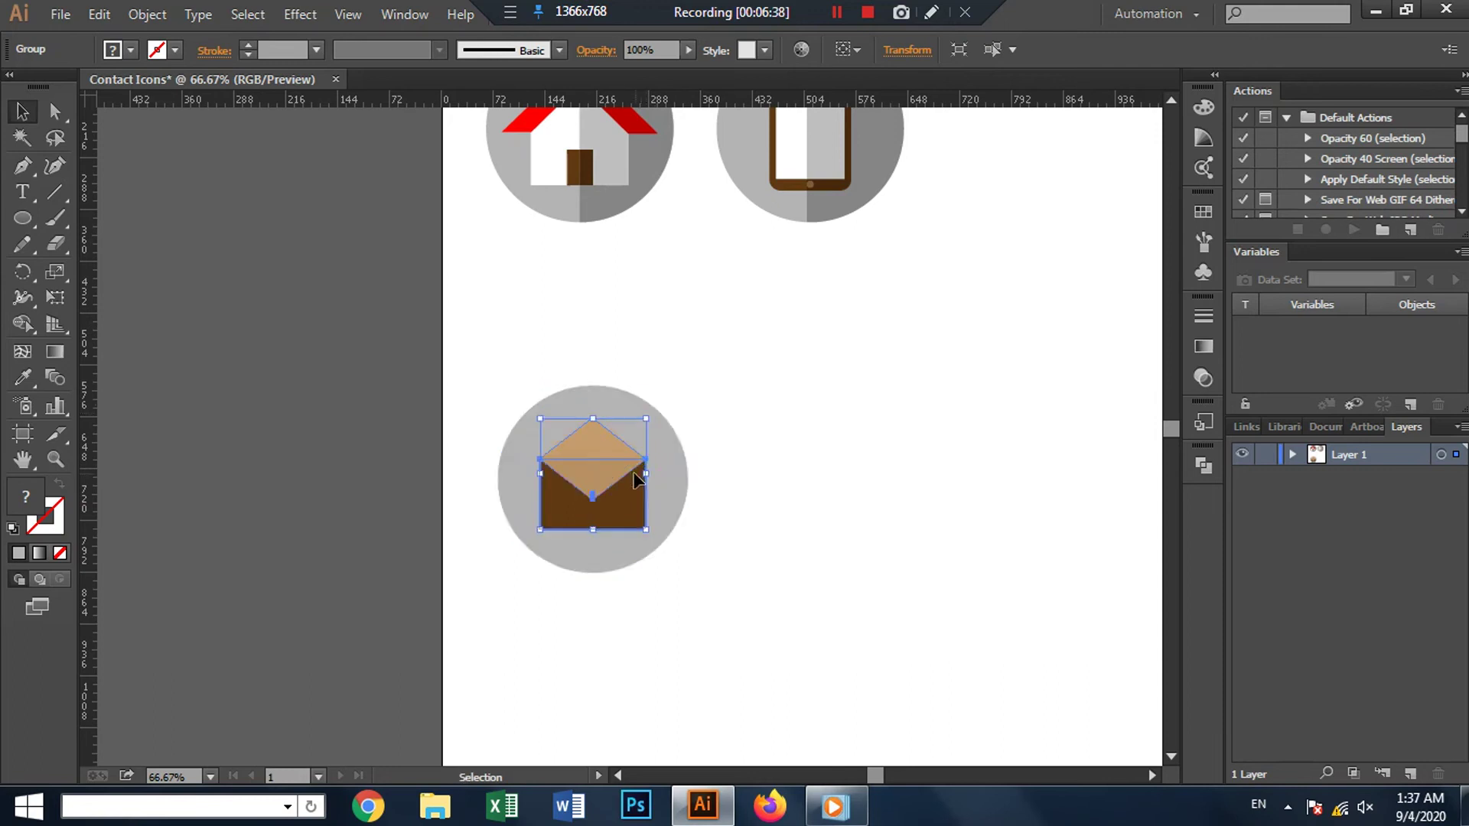
drag(632, 471, 632, 471)
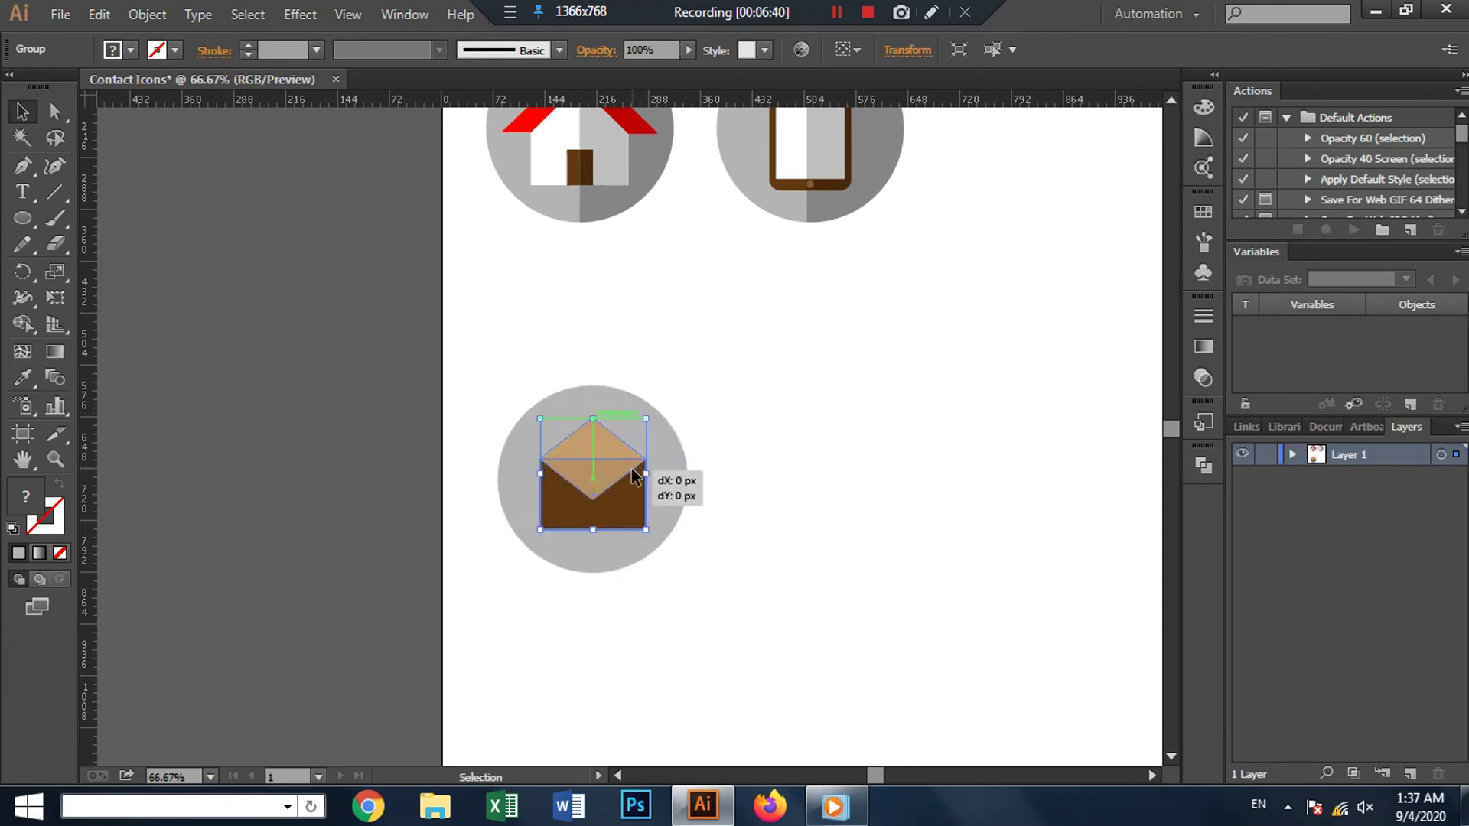
drag(647, 528, 651, 533)
Step: Select the grey circle behind the envelope and nudge it slightly
click(723, 494)
click(667, 472)
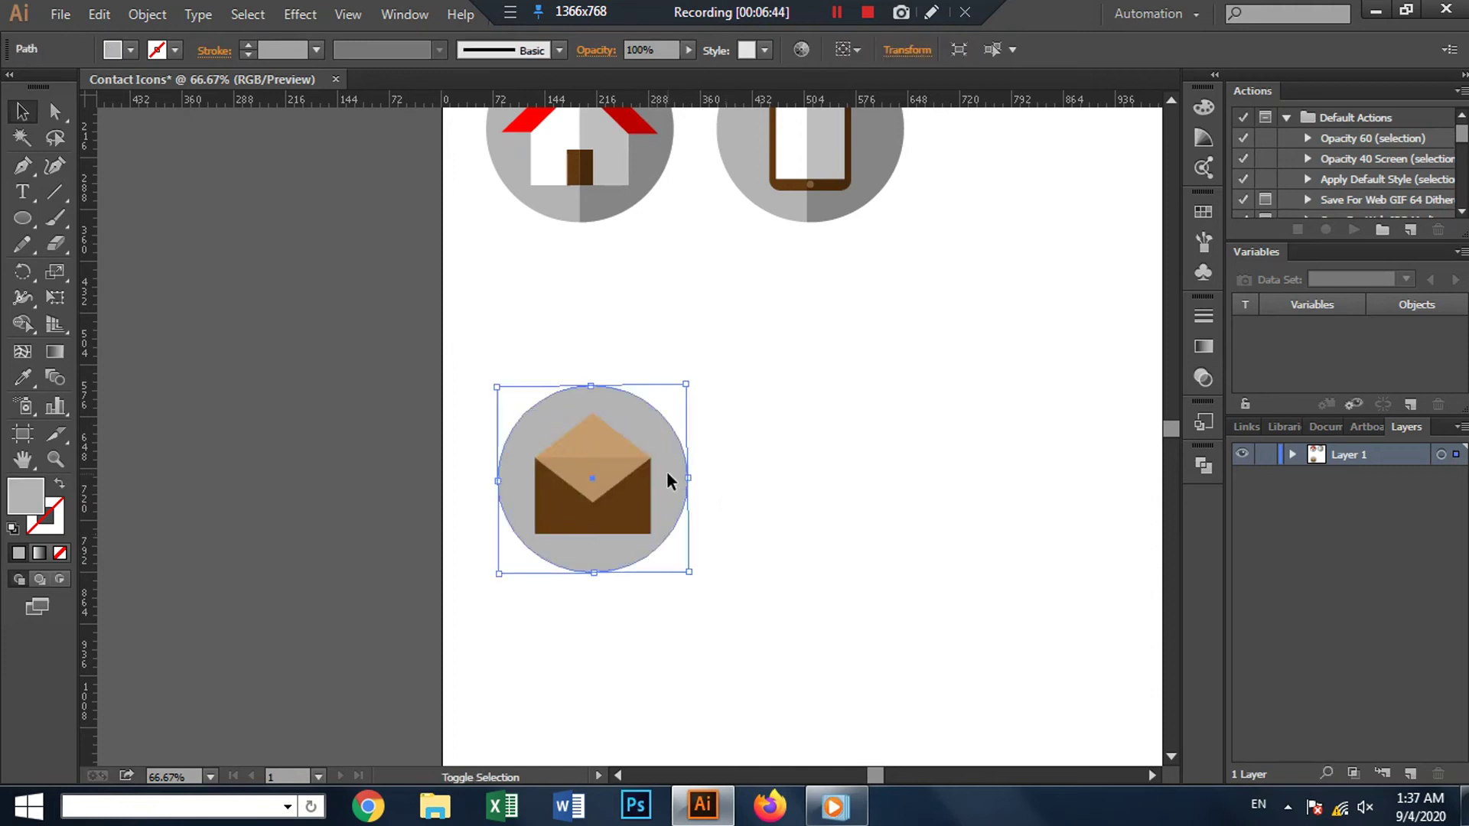
click(706, 426)
mouse_move(679, 477)
mouse_down()
mouse_move(708, 475)
mouse_move(680, 473)
mouse_up()
Step: Bring the circle to the front, fill it black, and set its opacity to 25%
right_click(675, 472)
mouse_move(740, 433)
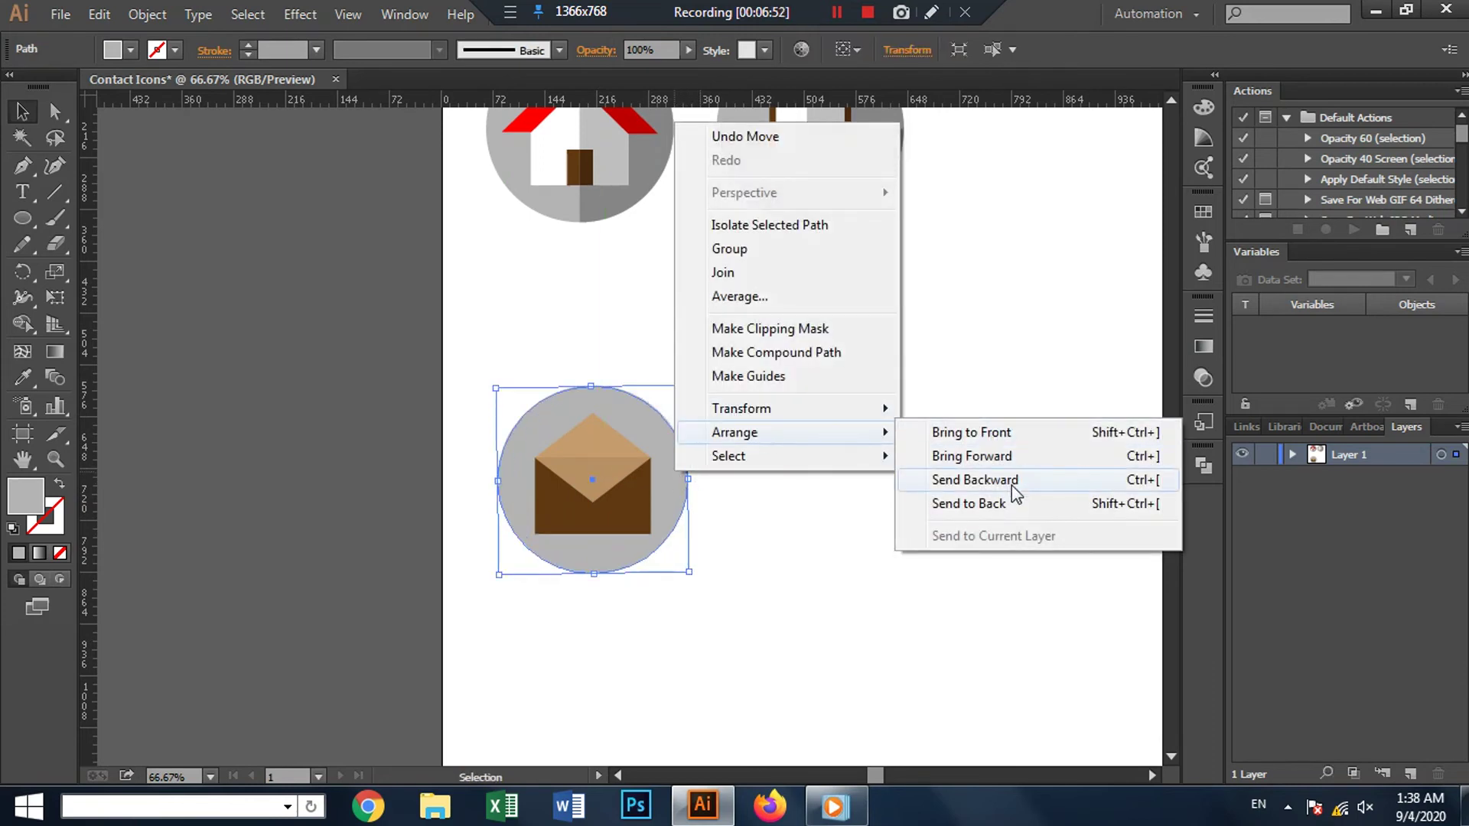
click(1002, 432)
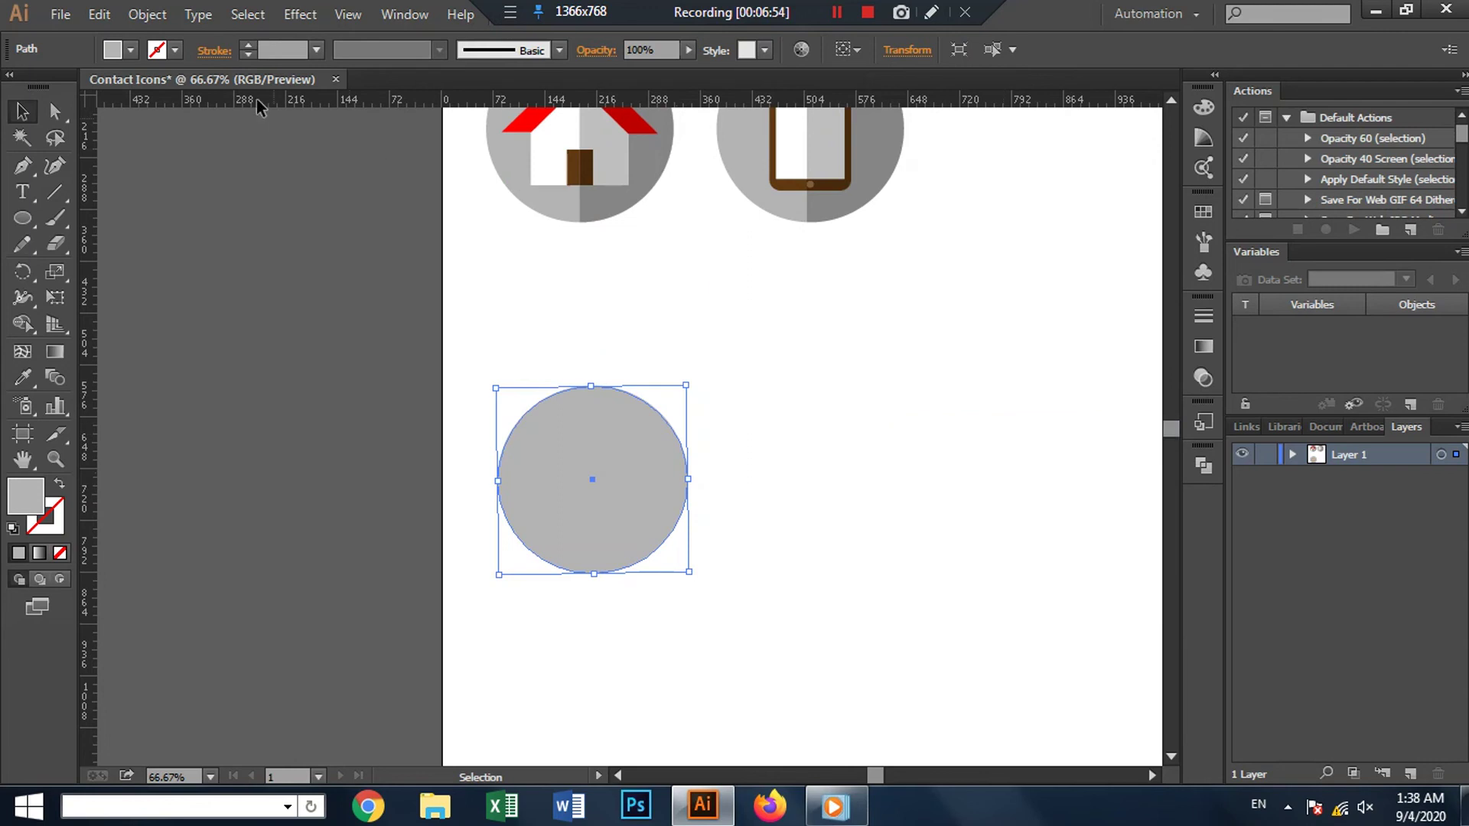
click(132, 50)
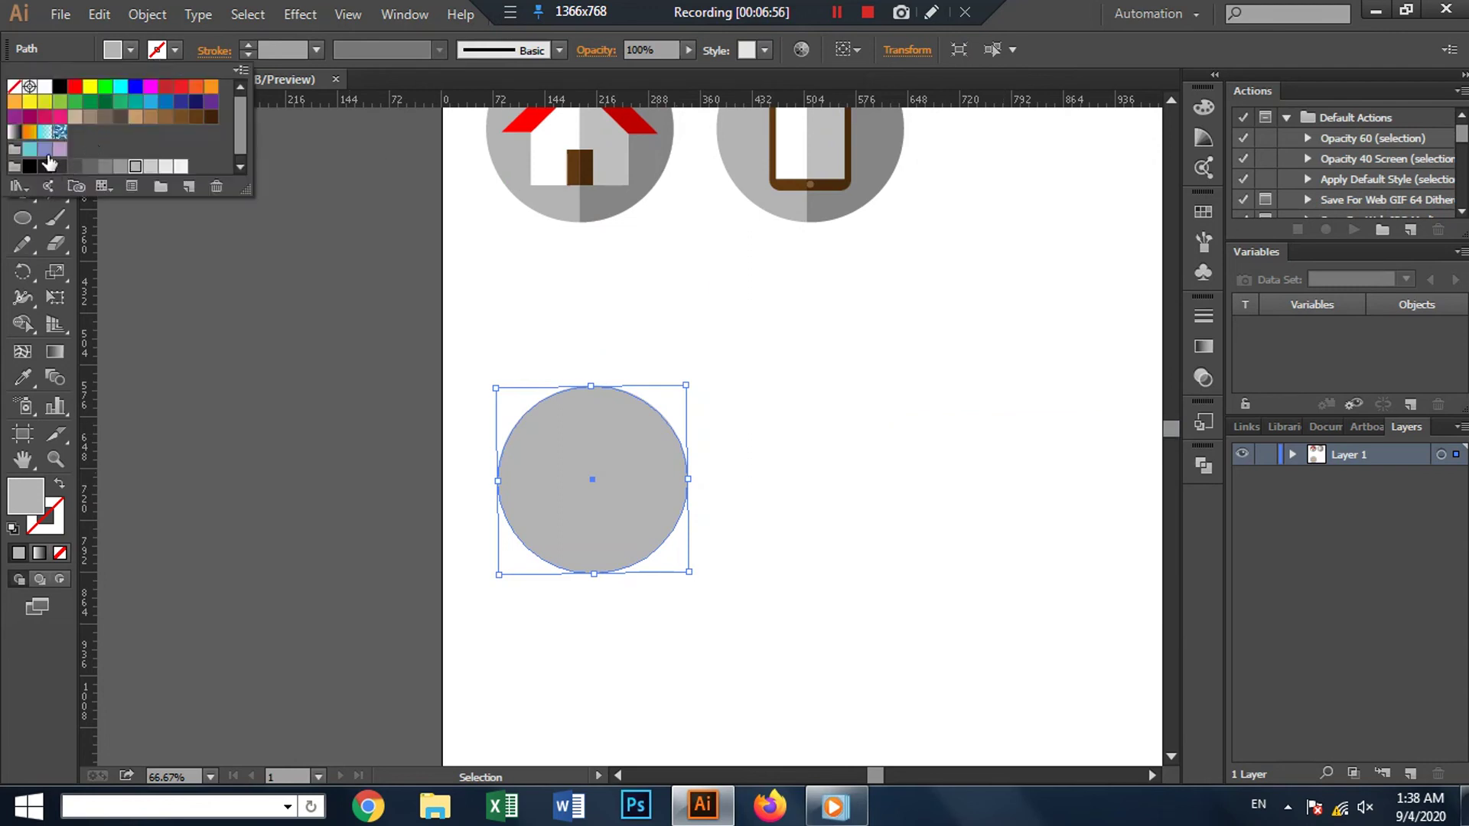
click(60, 85)
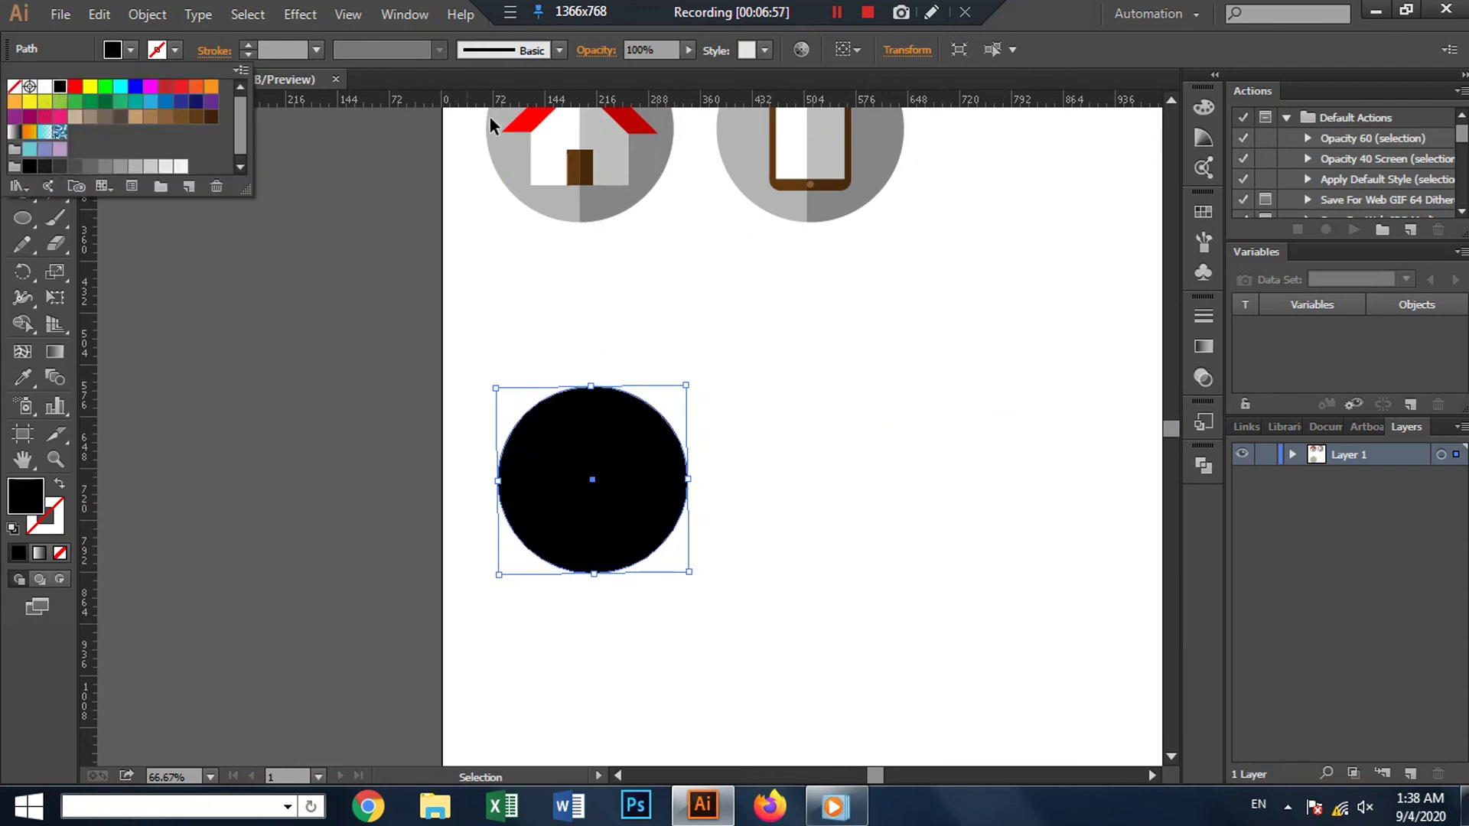
click(687, 49)
click(648, 49)
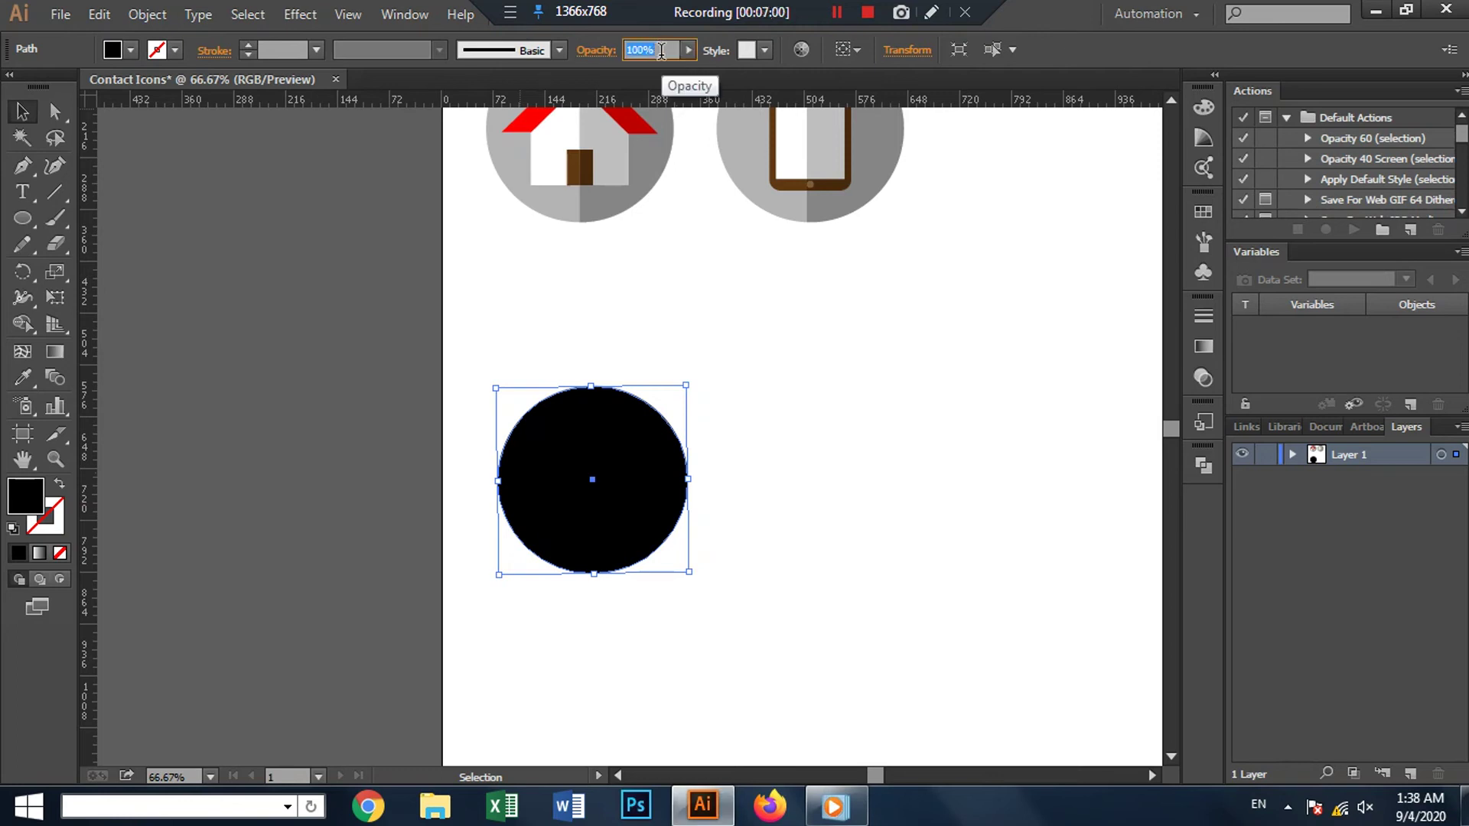
text(25)
click(732, 243)
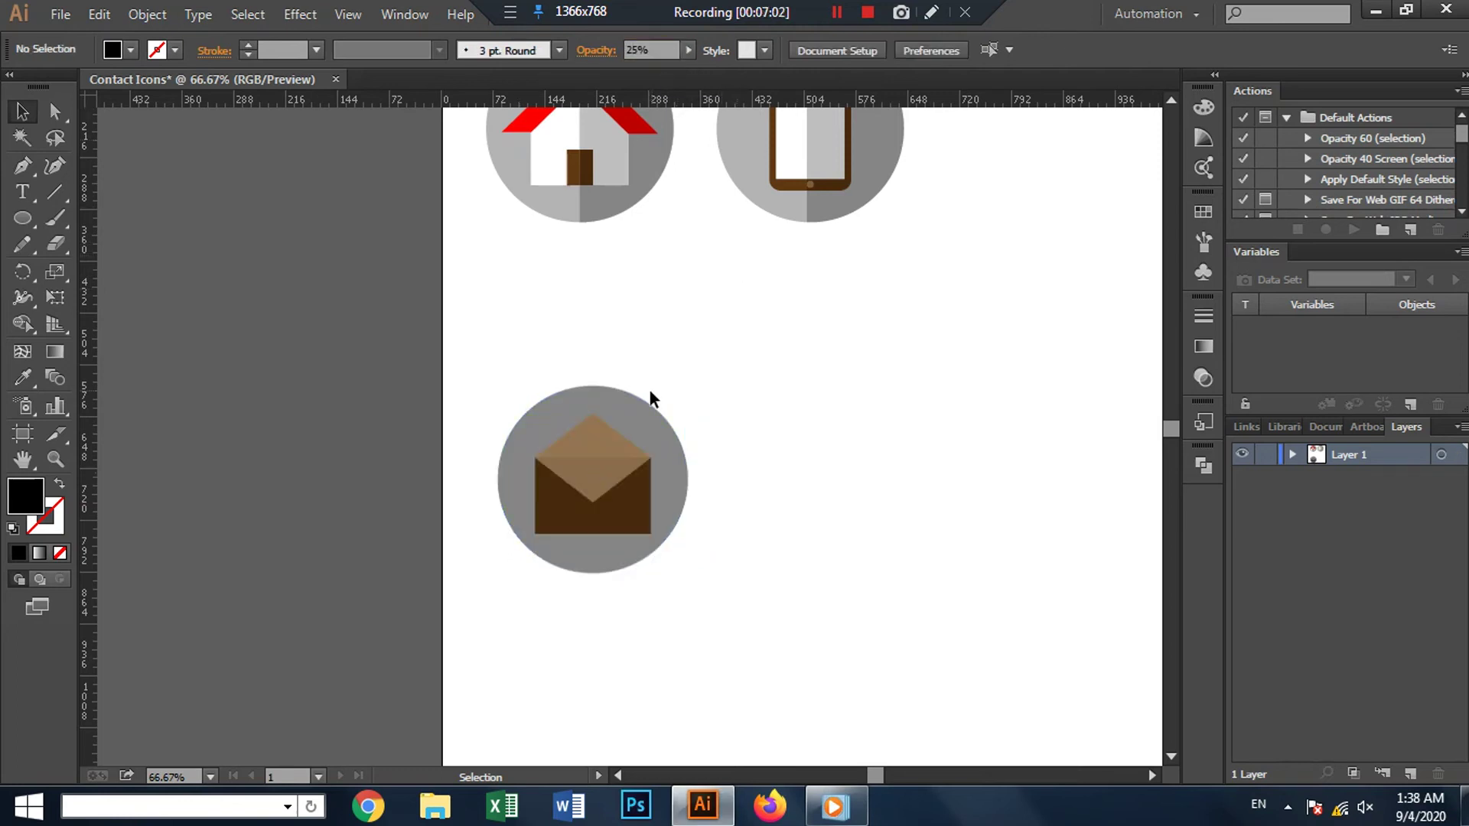
Step: Draw a tall rectangle over the circle's right half
click(23, 217)
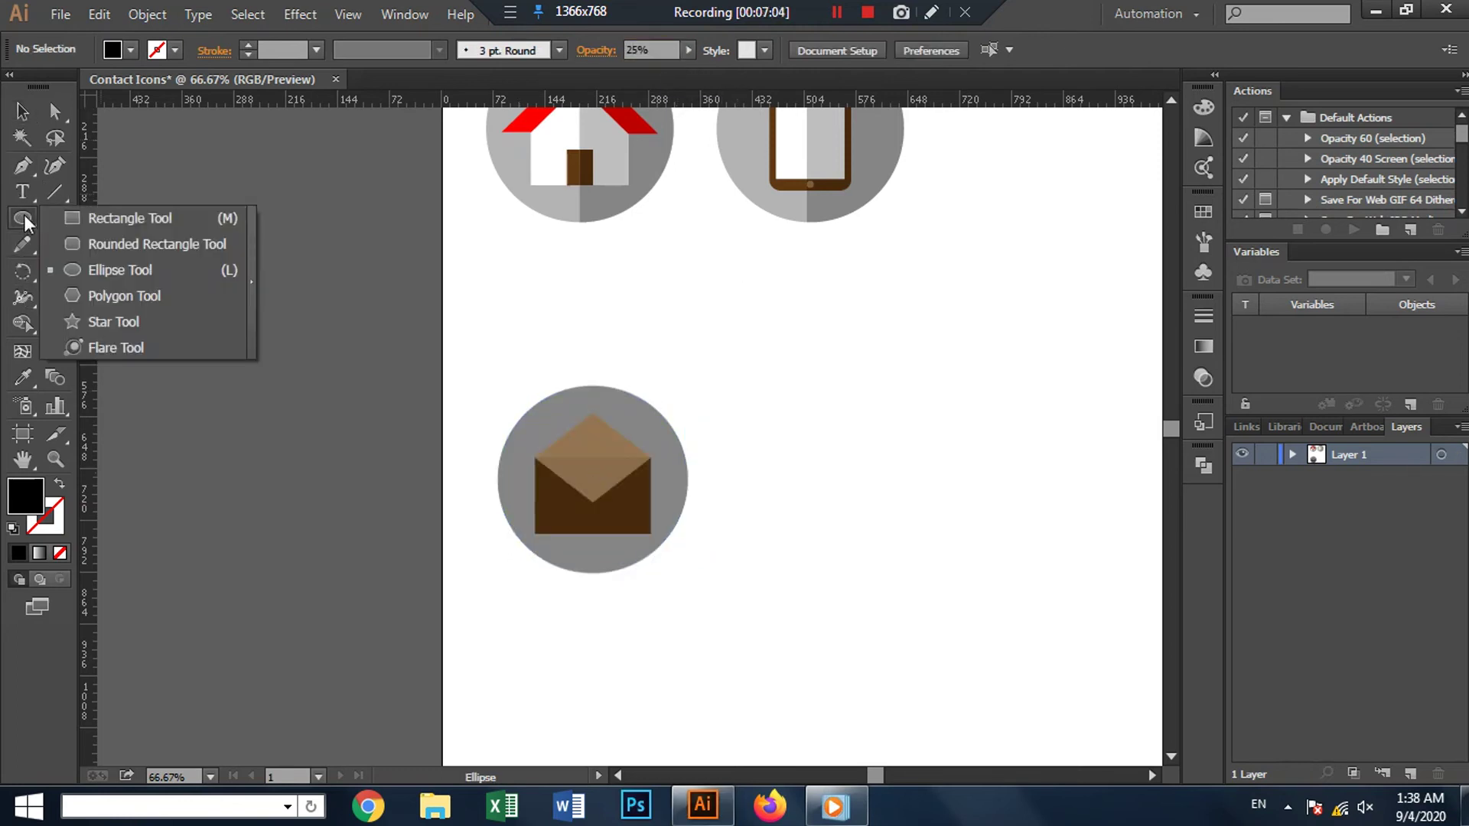
click(66, 218)
drag(586, 358, 738, 659)
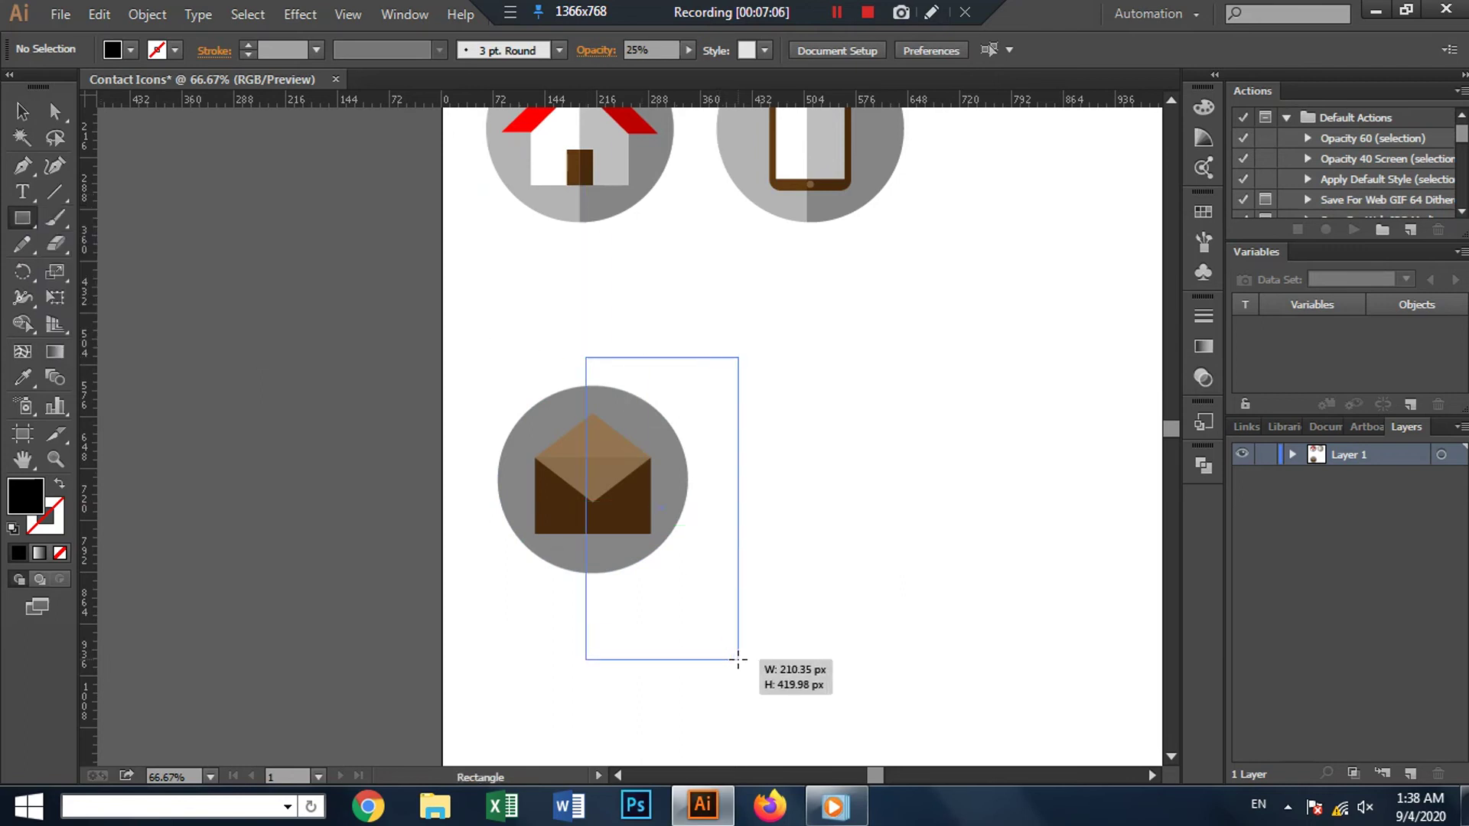
Step: Align the rectangle's left edge to the circle's centre and clip the dark circle to it
key(v)
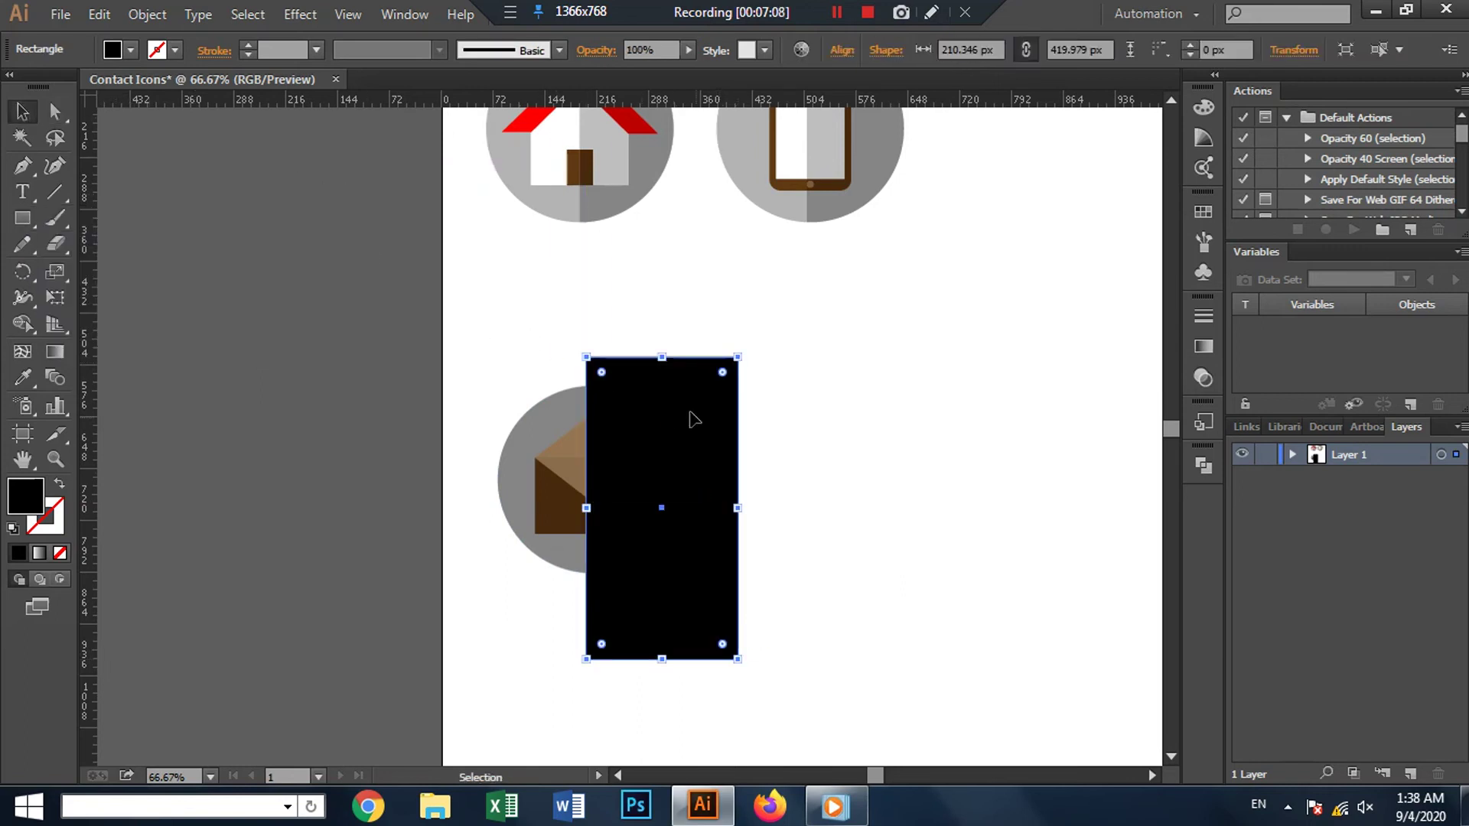
drag(690, 413, 702, 412)
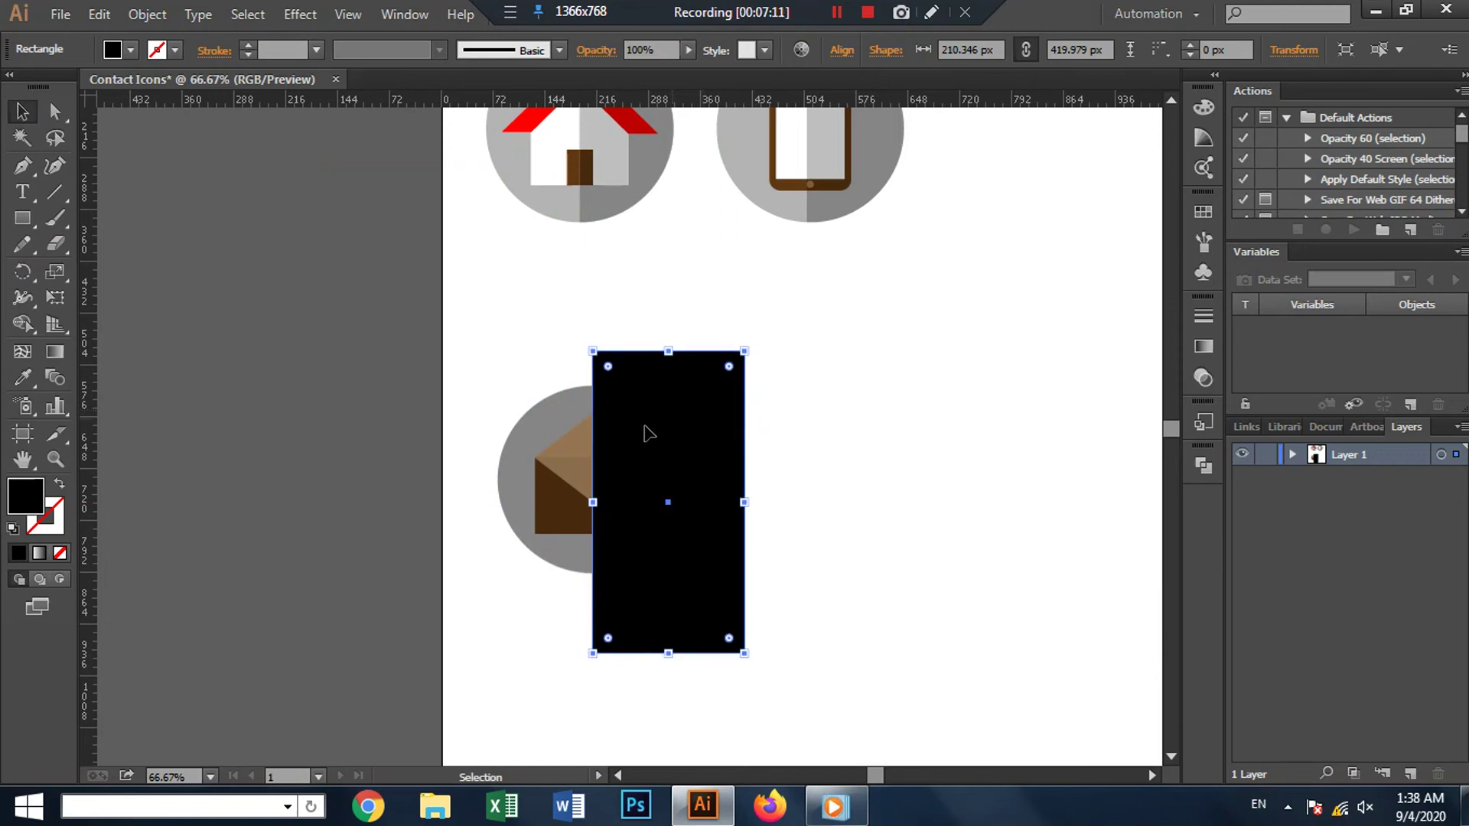
shift+click(574, 416)
right_click(571, 408)
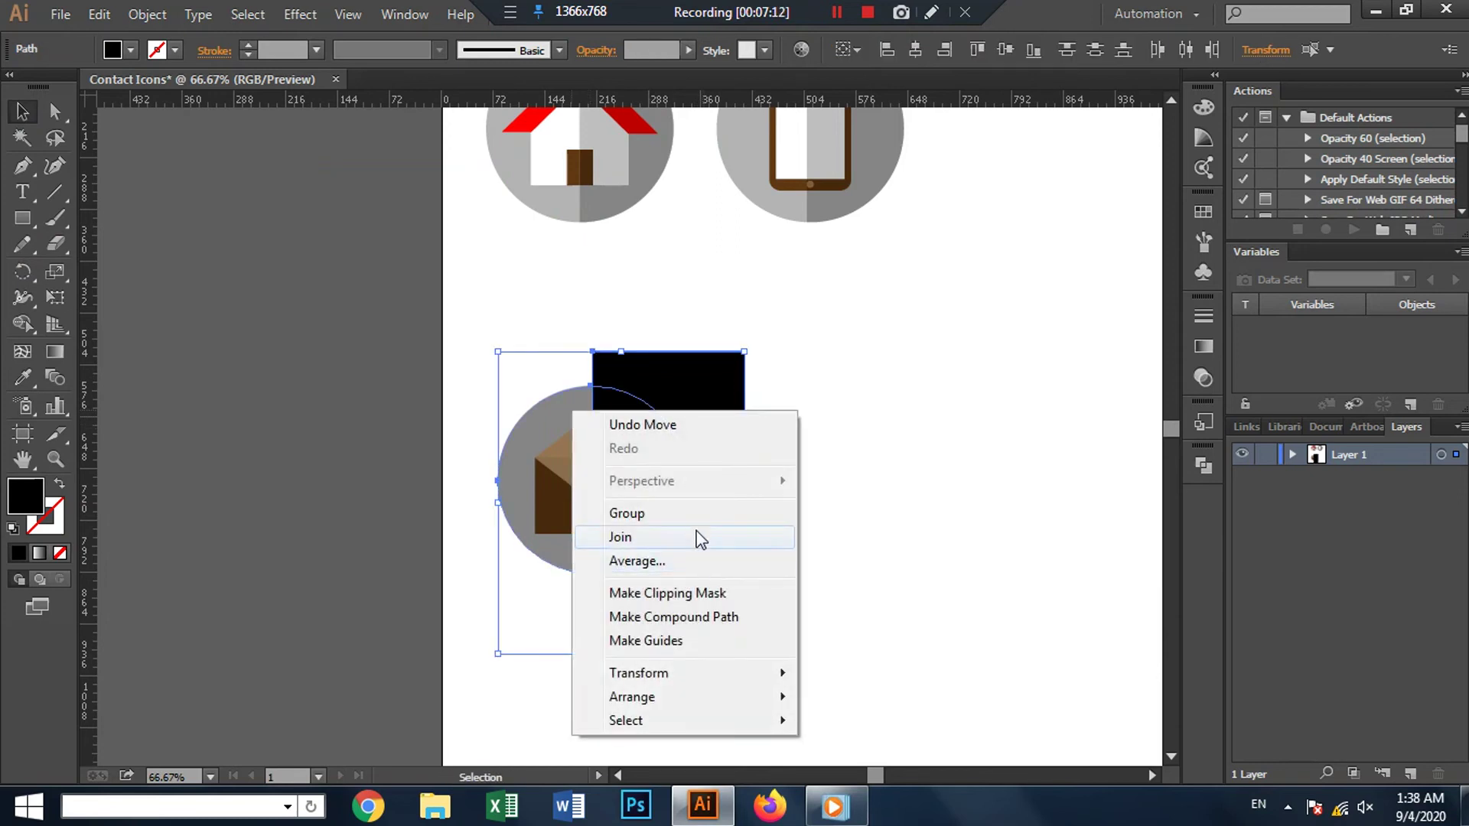
click(662, 601)
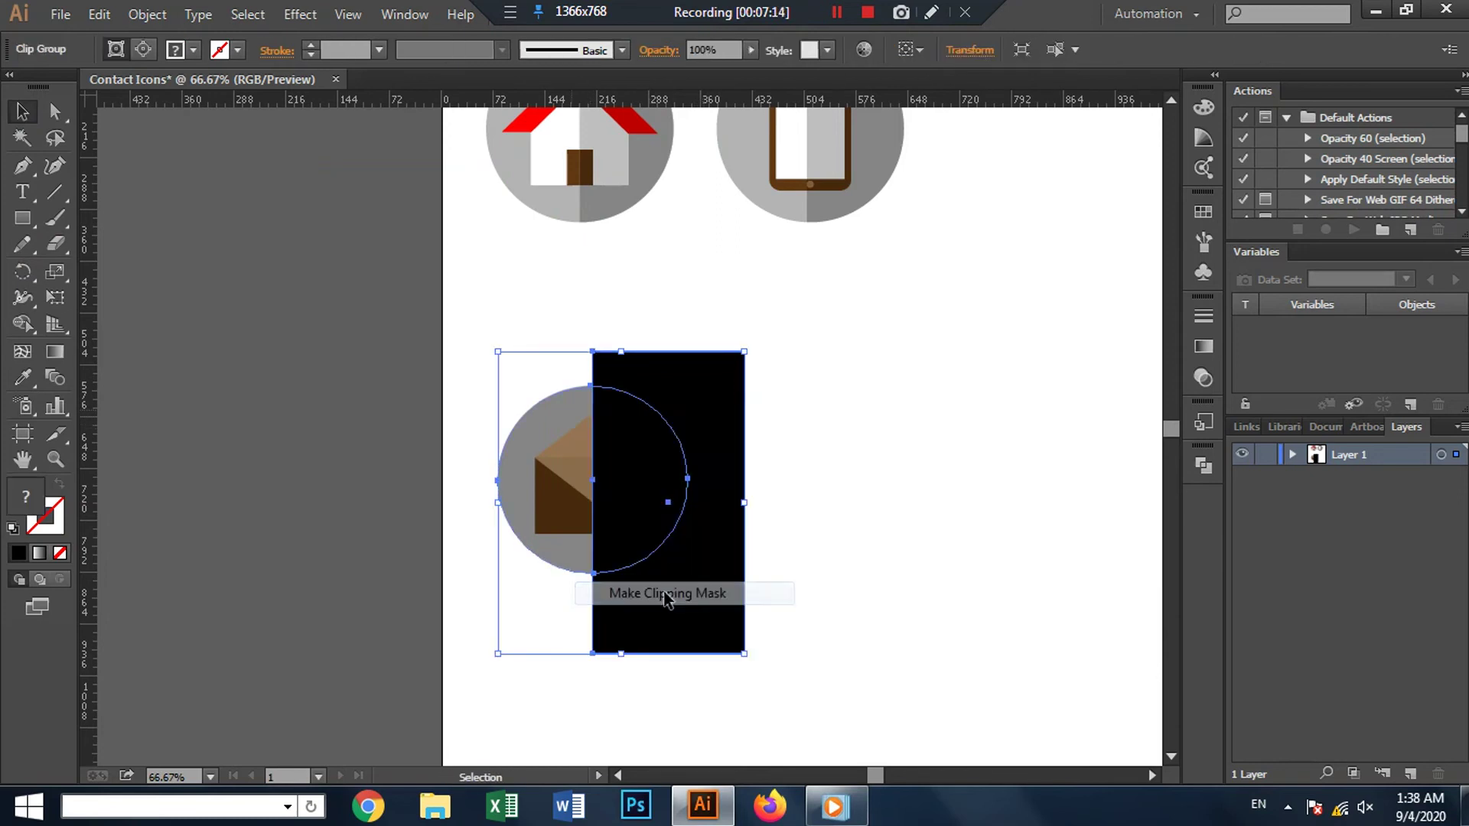
Step: Select all the envelope icon's pieces and group them from the Pathfinder panel
click(800, 495)
drag(432, 335, 832, 649)
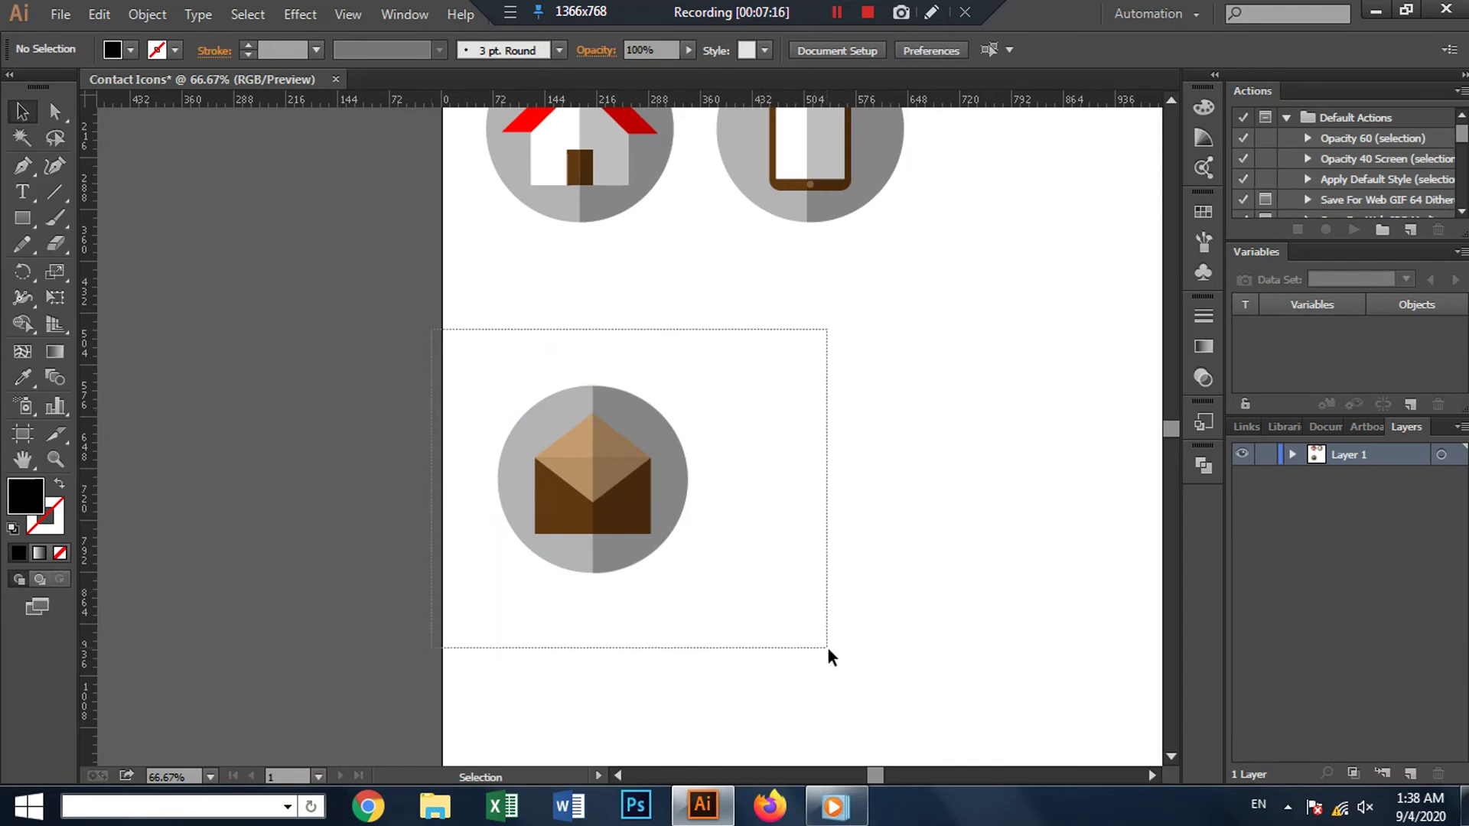
click(1199, 462)
click(993, 549)
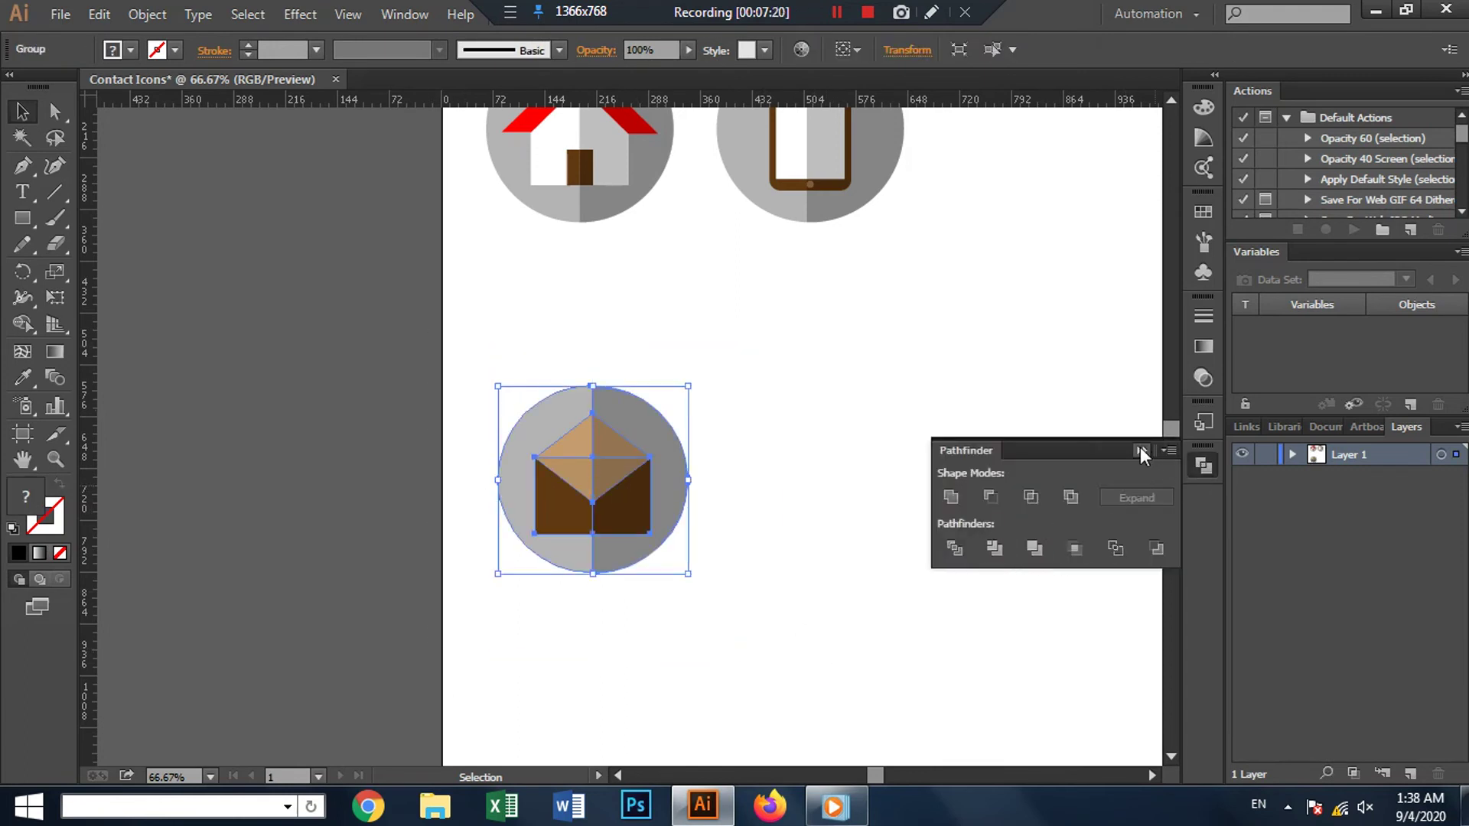
click(1139, 447)
click(979, 401)
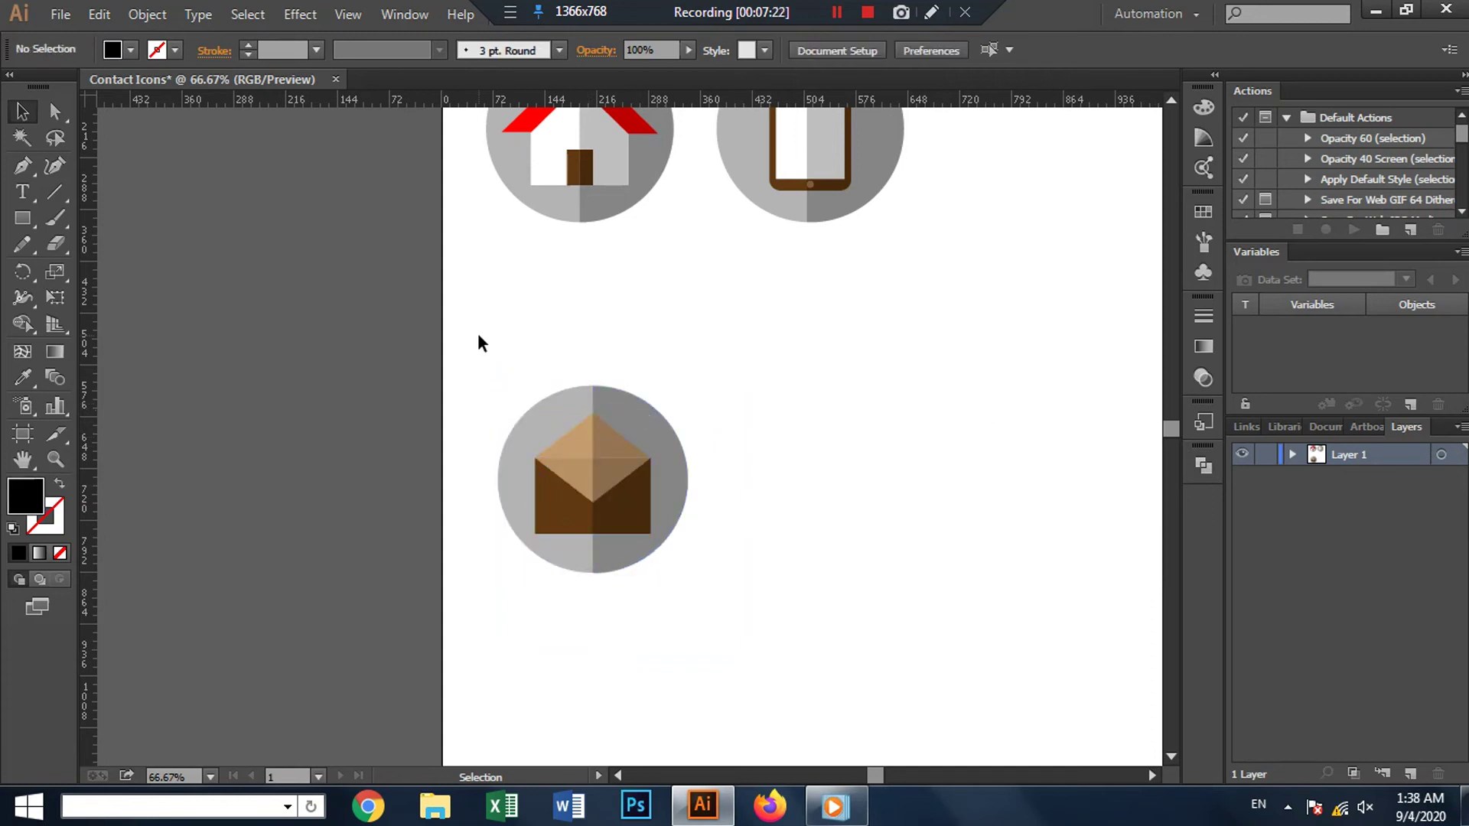
Step: Ungroup the envelope icon and adjust the height of the lower flap triangles
scroll(755, 507, up, 1)
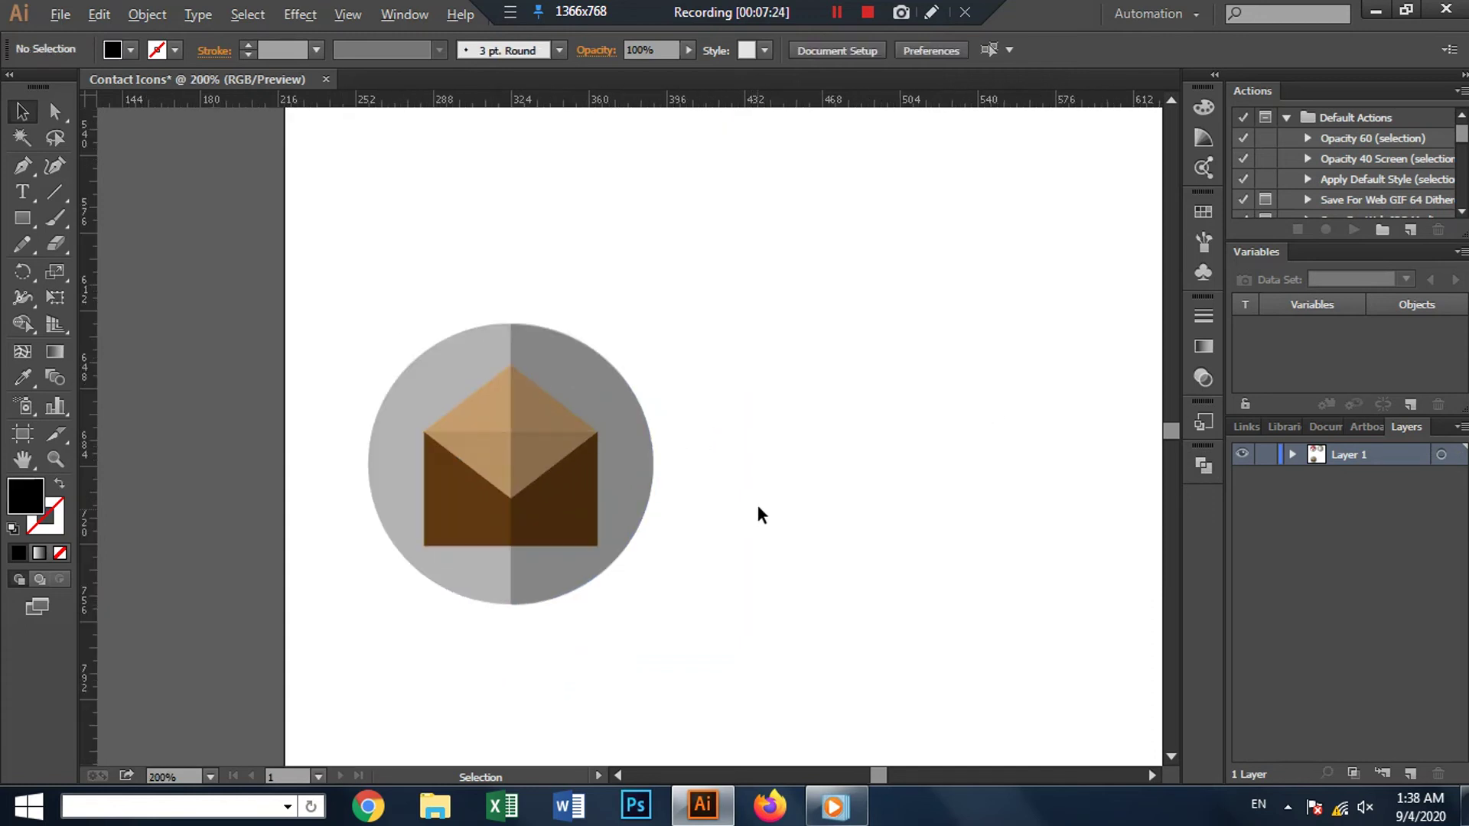
scroll(704, 479, up, 2)
click(348, 349)
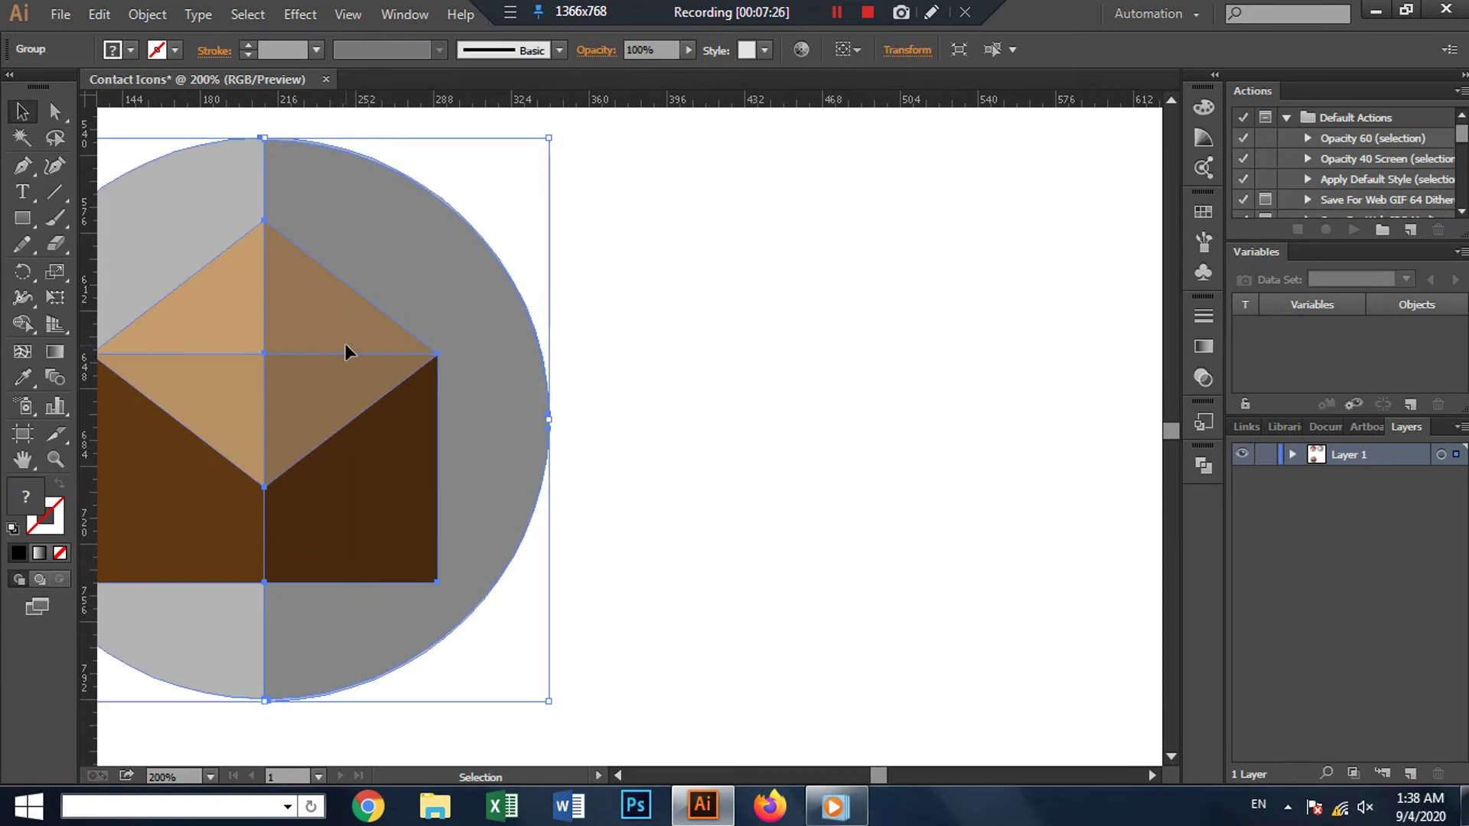
right_click(328, 354)
click(427, 485)
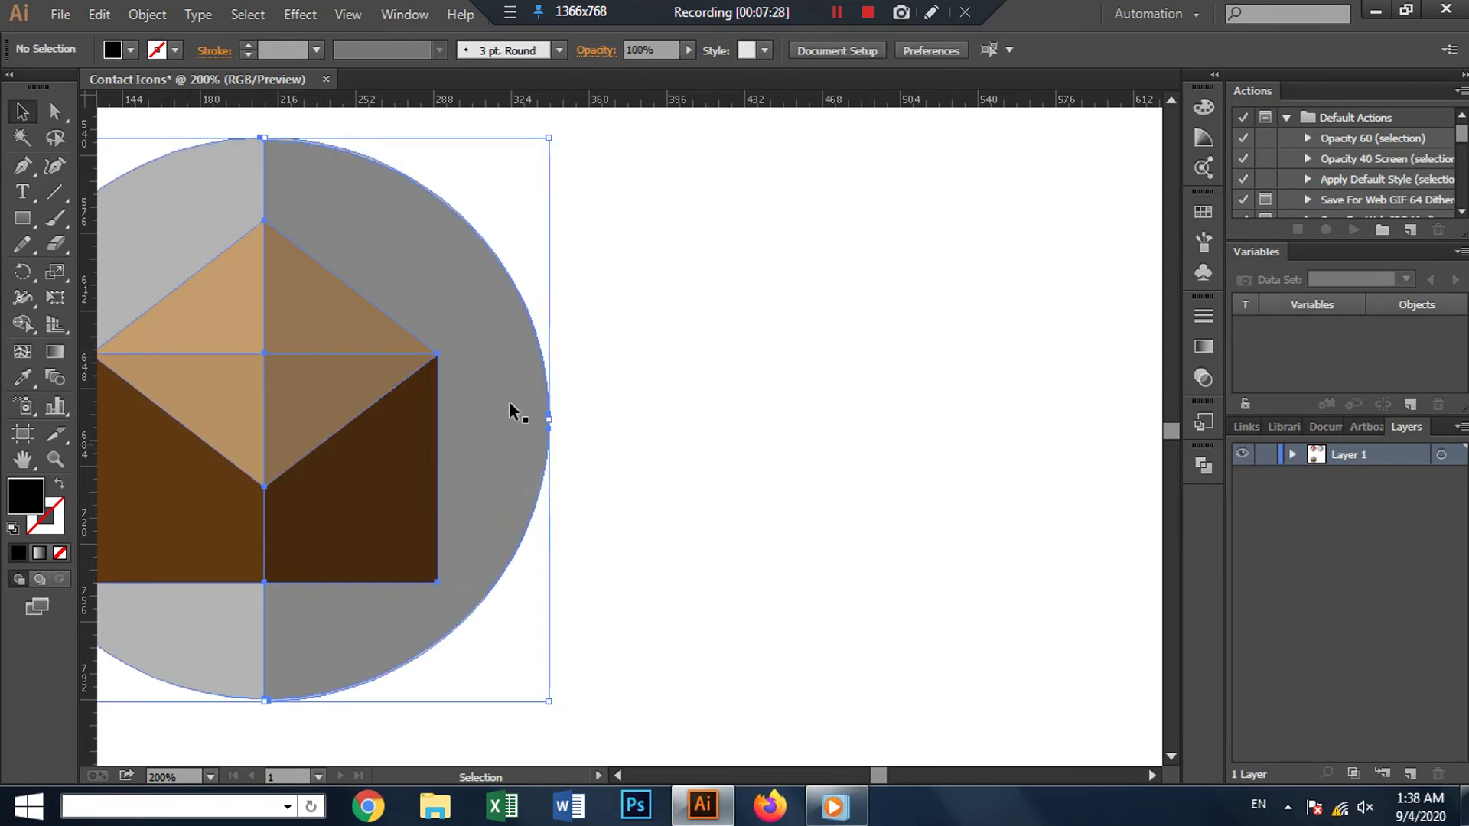
click(337, 388)
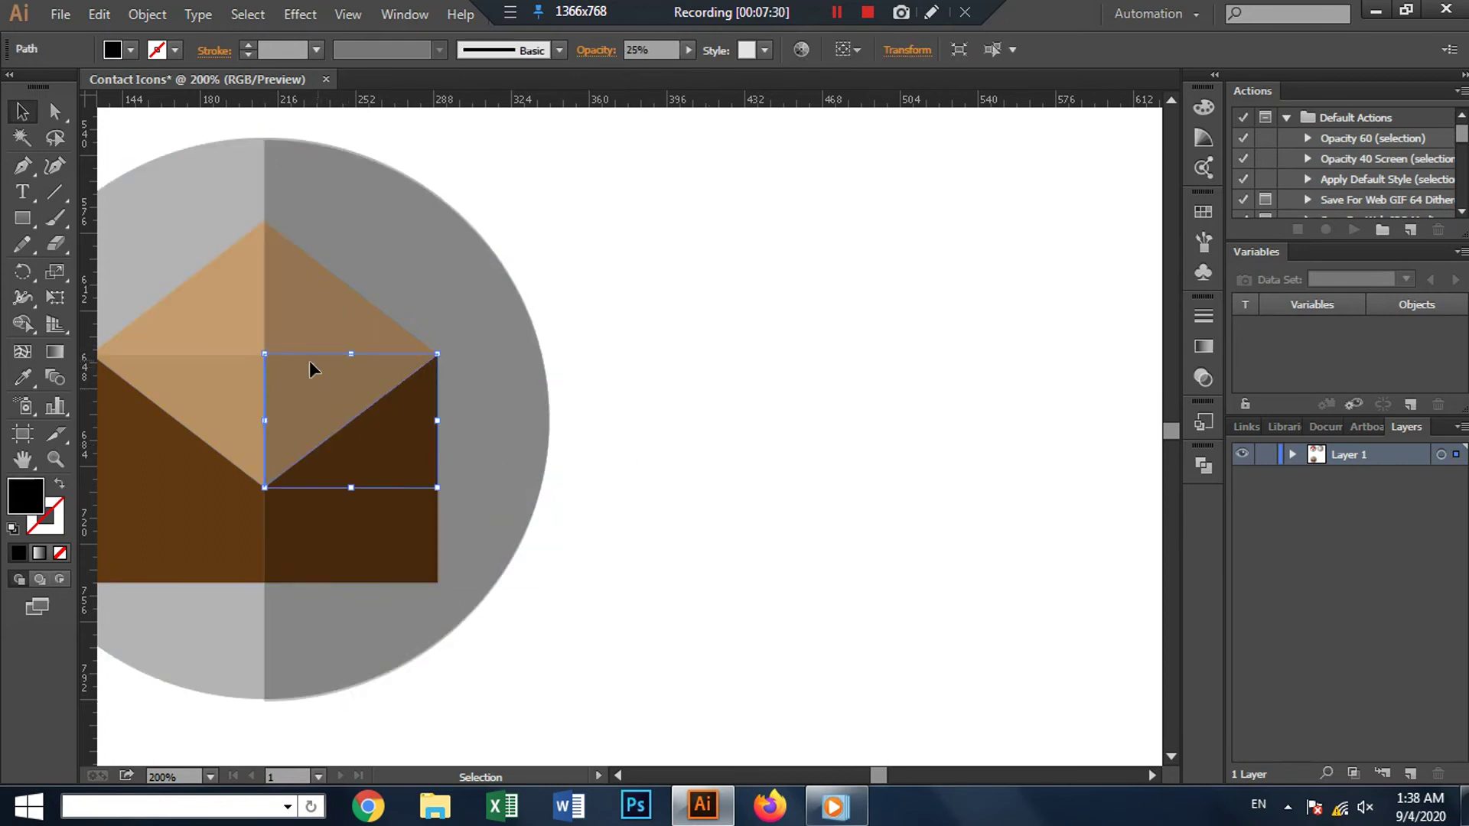
shift+click(249, 369)
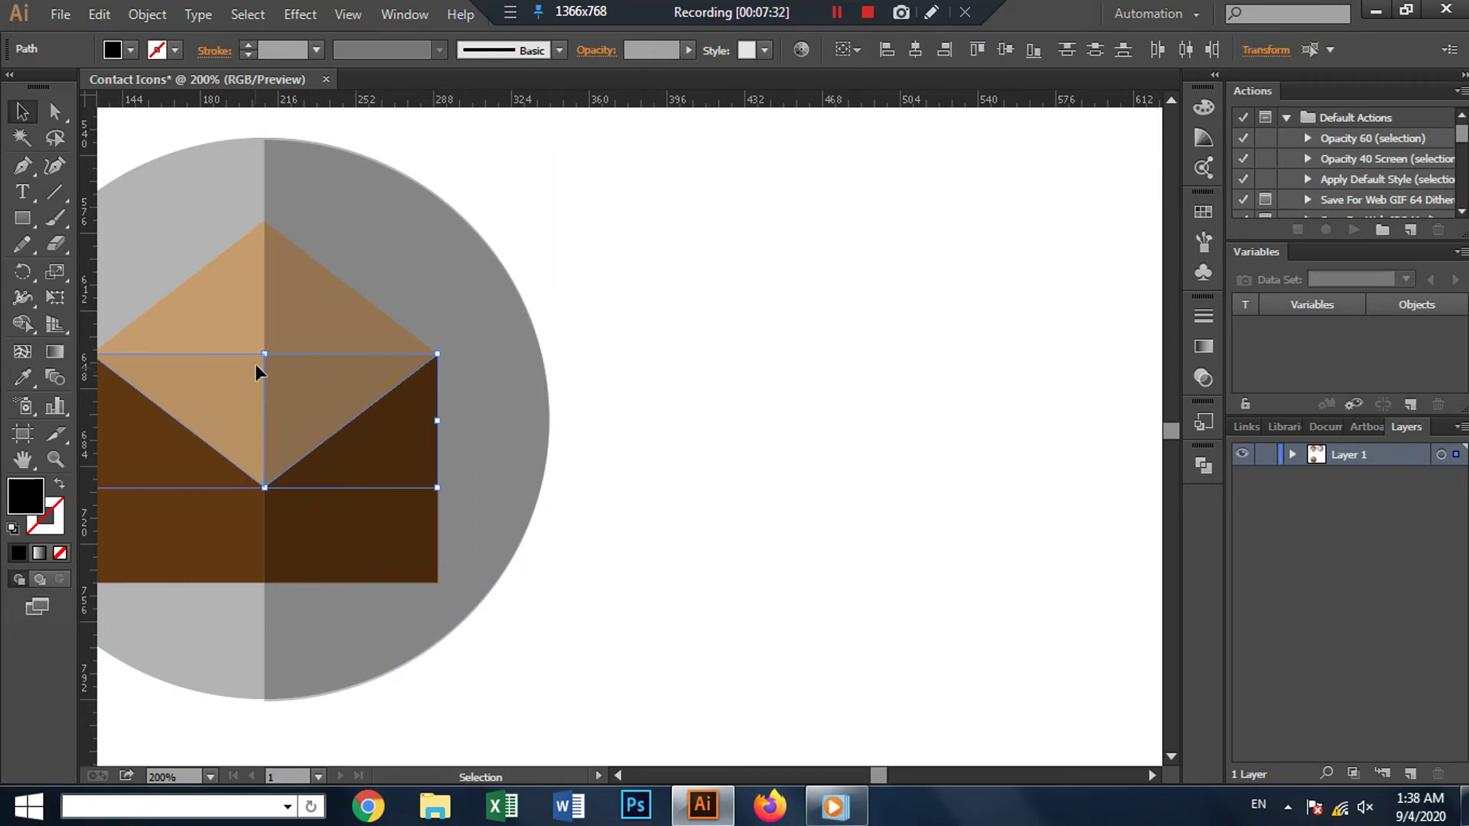
drag(265, 356, 268, 355)
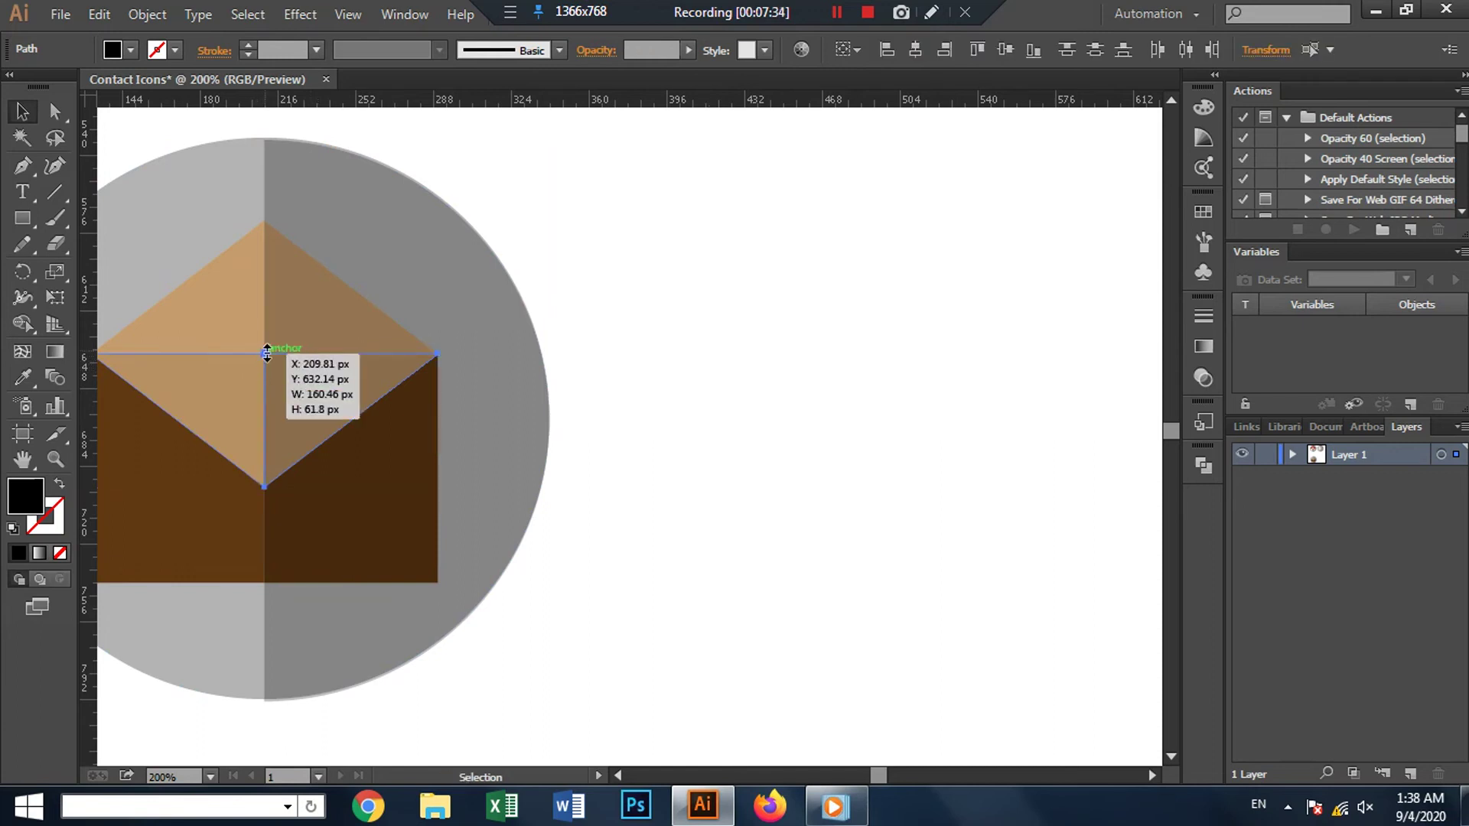
Step: Select both top flap triangles and nudge them down slightly
click(612, 353)
click(314, 364)
click(232, 370)
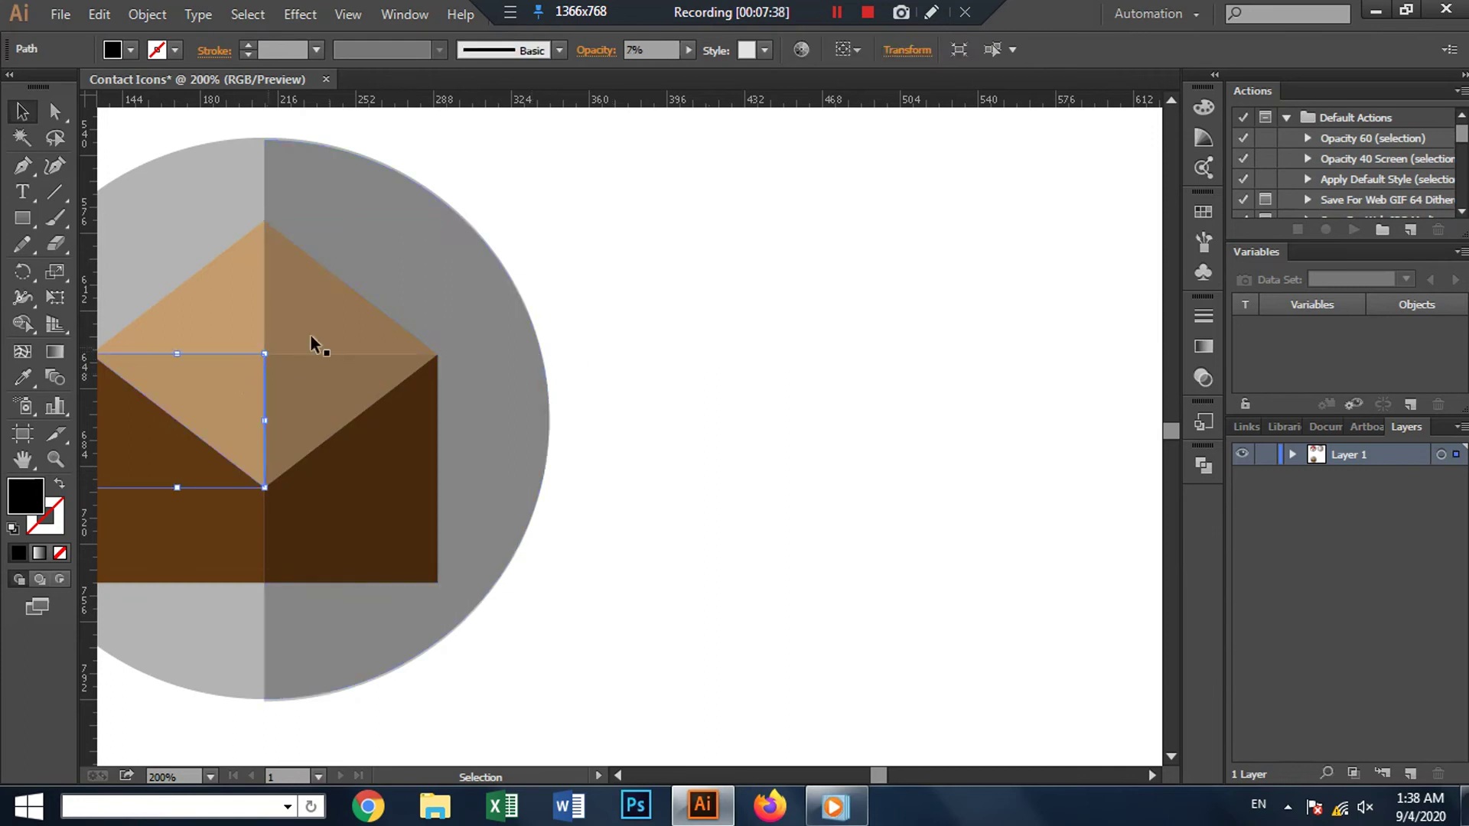
click(345, 329)
shift+click(246, 315)
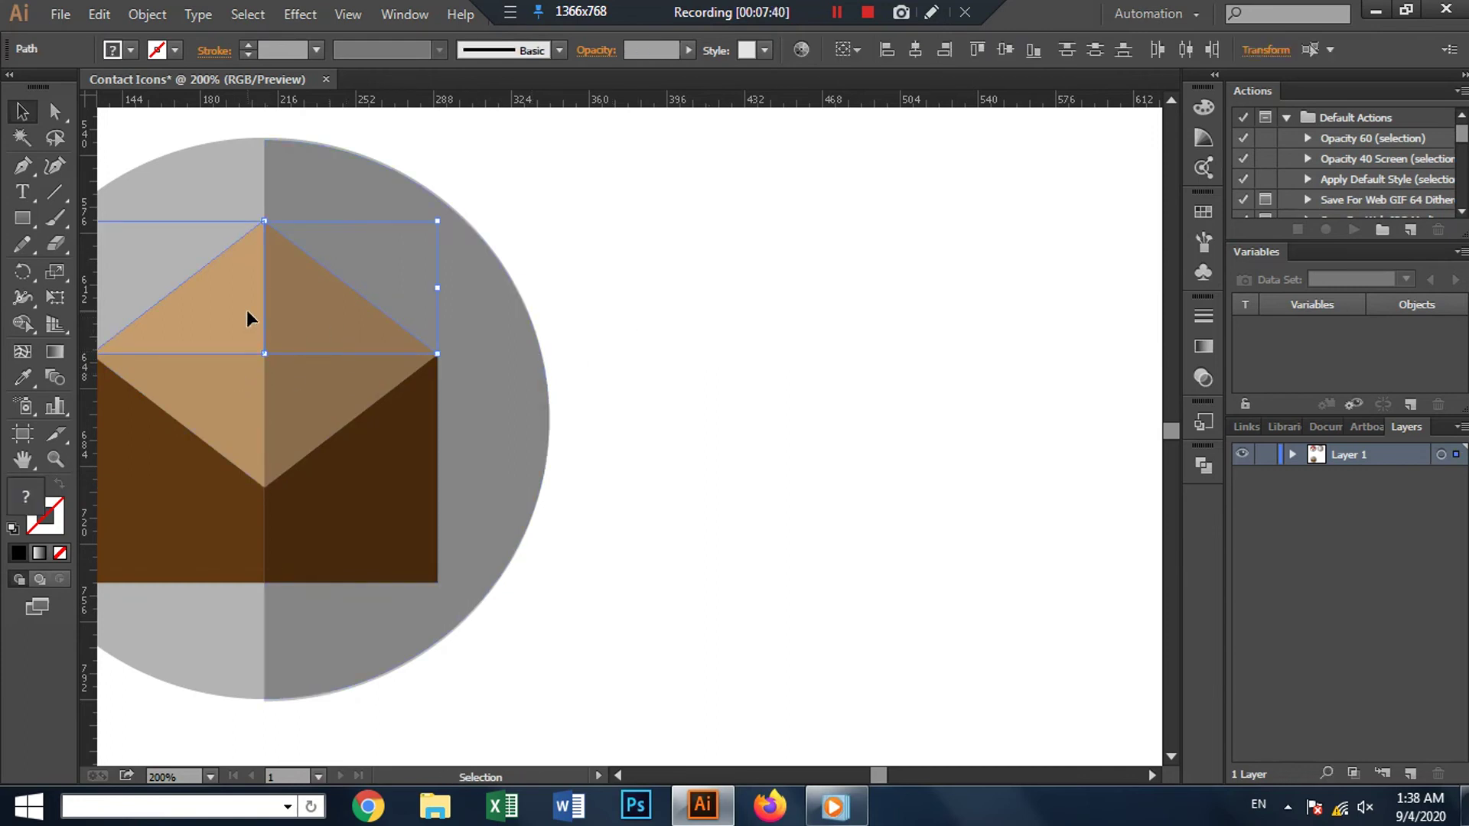
key(Down)
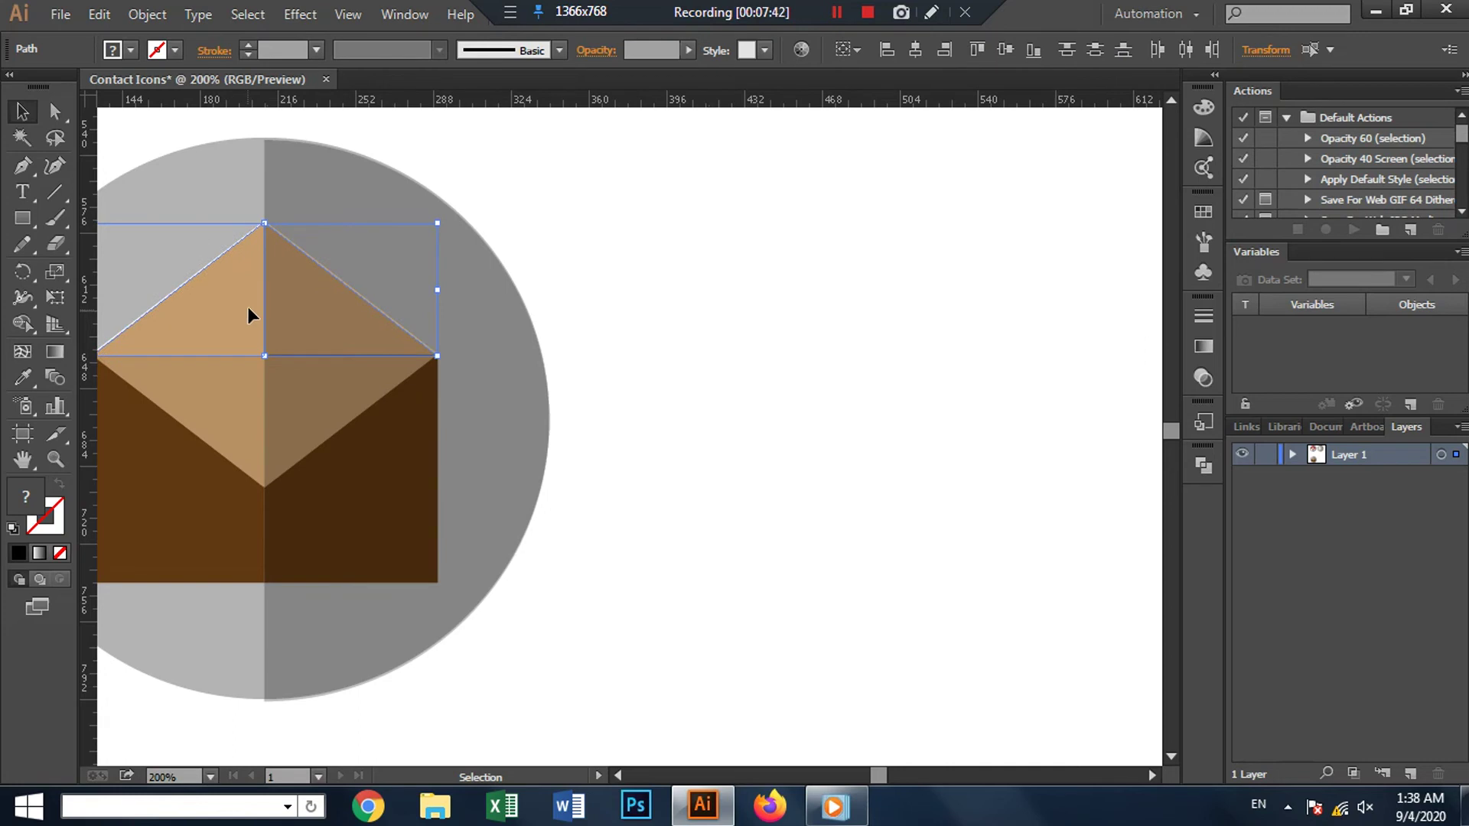
Step: Stretch the shaded half-circle to the disc's full 258.9 px height and check the flaps
click(767, 283)
click(352, 208)
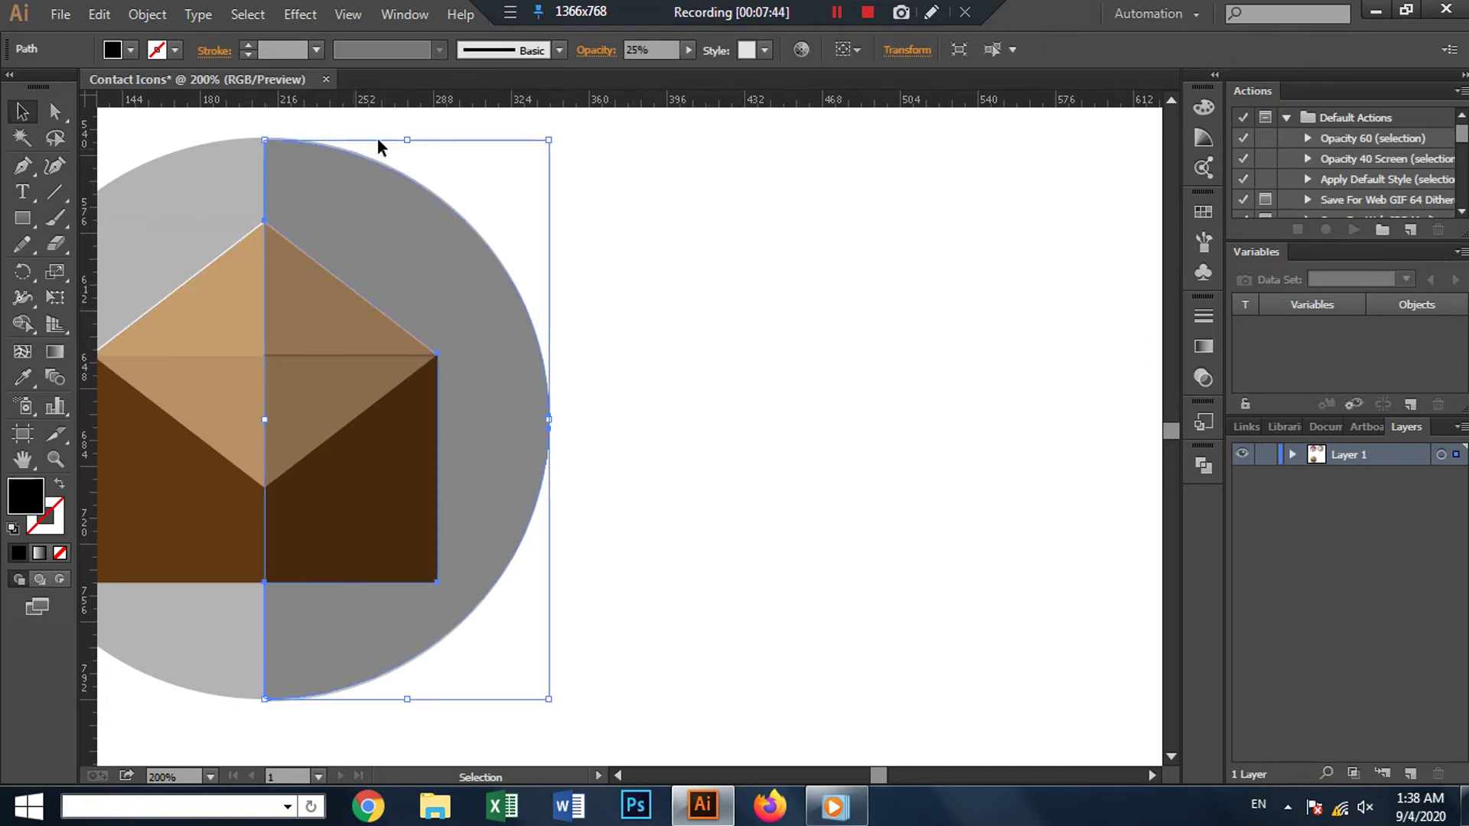
drag(406, 139, 400, 138)
click(627, 389)
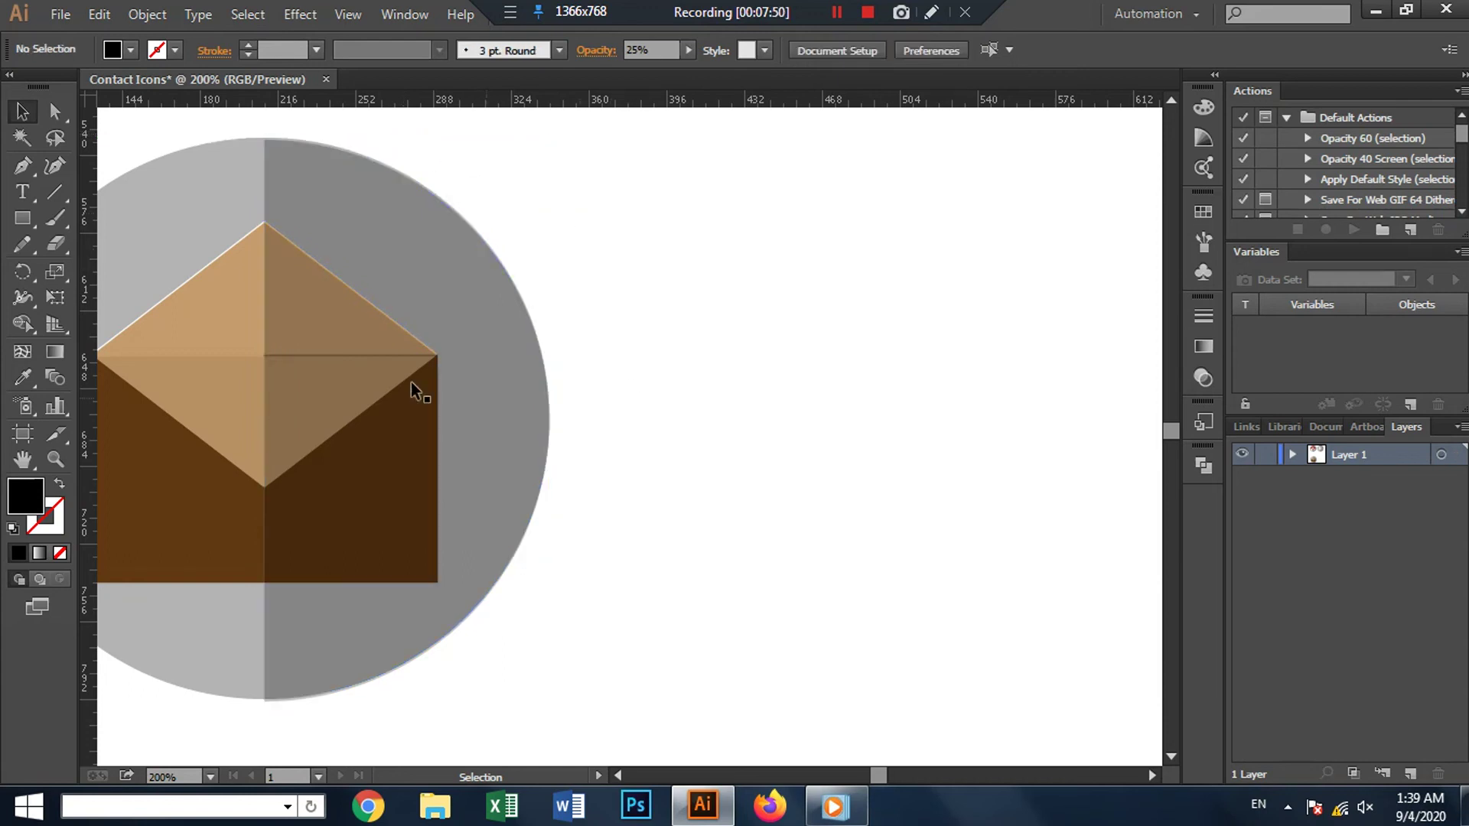
ctrl+click(367, 361)
click(635, 379)
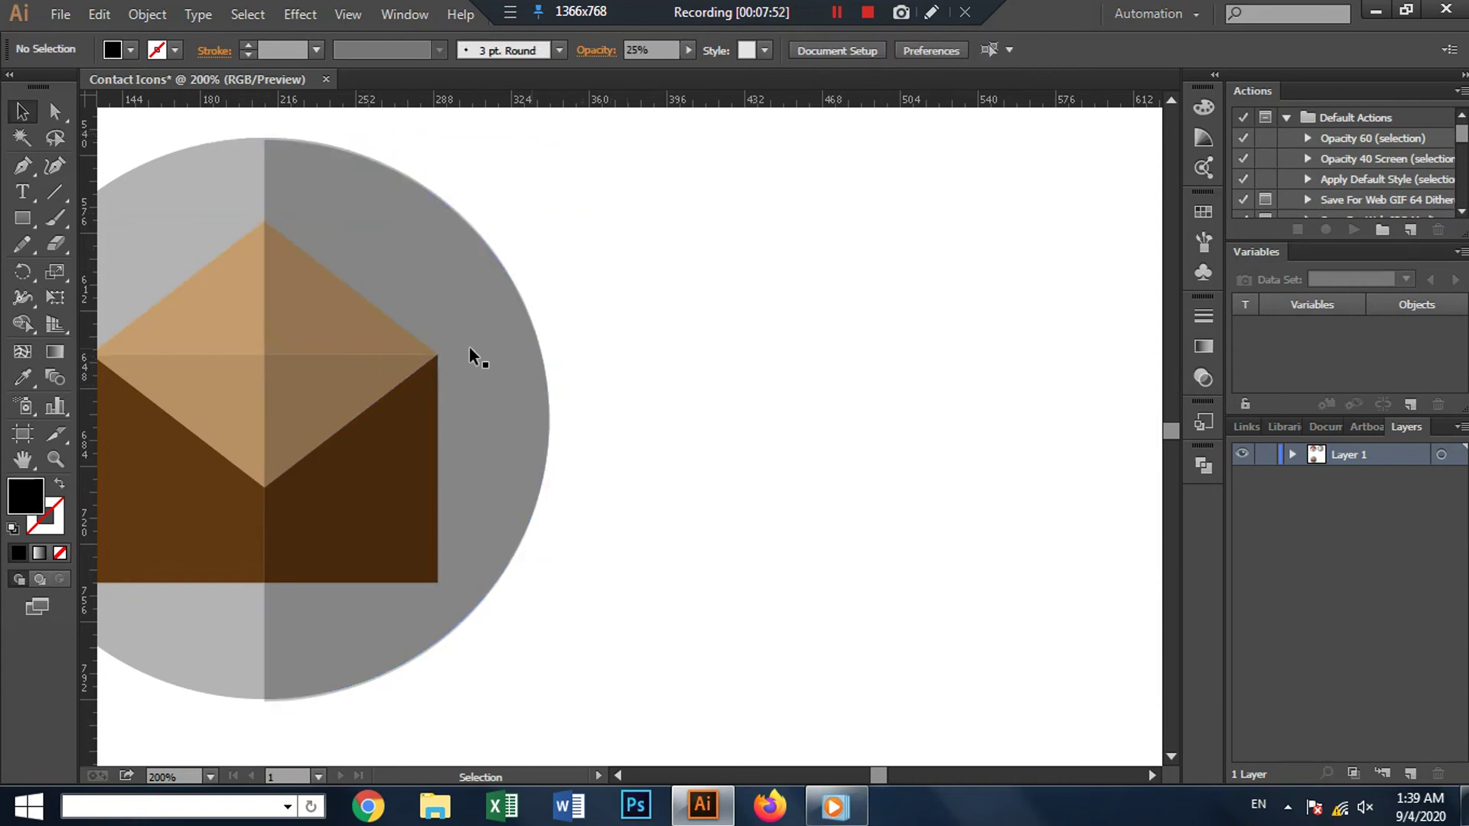
scroll(355, 366, down, 4)
Step: Delete the hidden black masking rectangle with the Direct Selection tool
scroll(577, 398, down, 1)
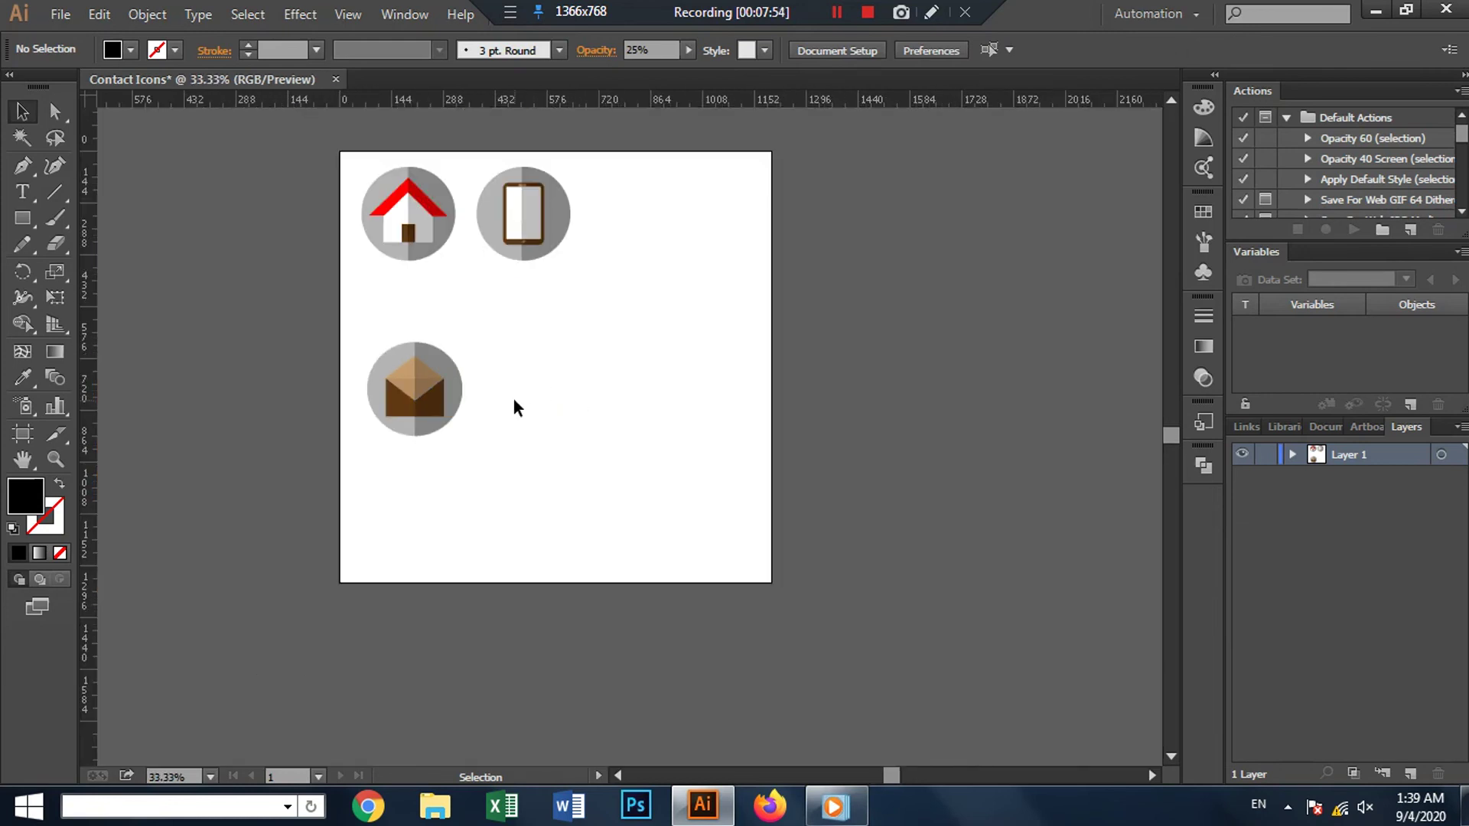
scroll(511, 398, up, 2)
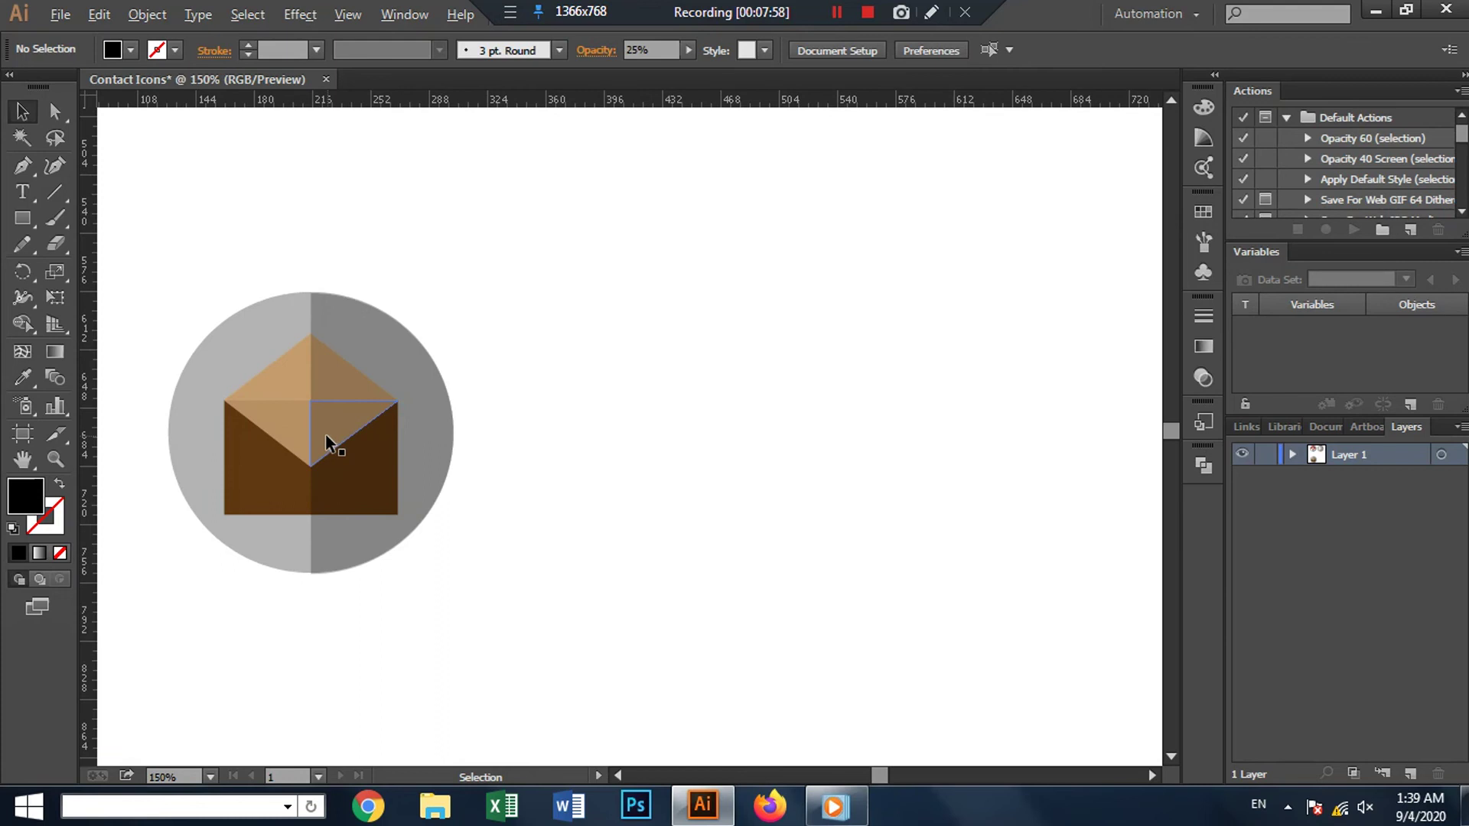
scroll(327, 434, up, 5)
key(a)
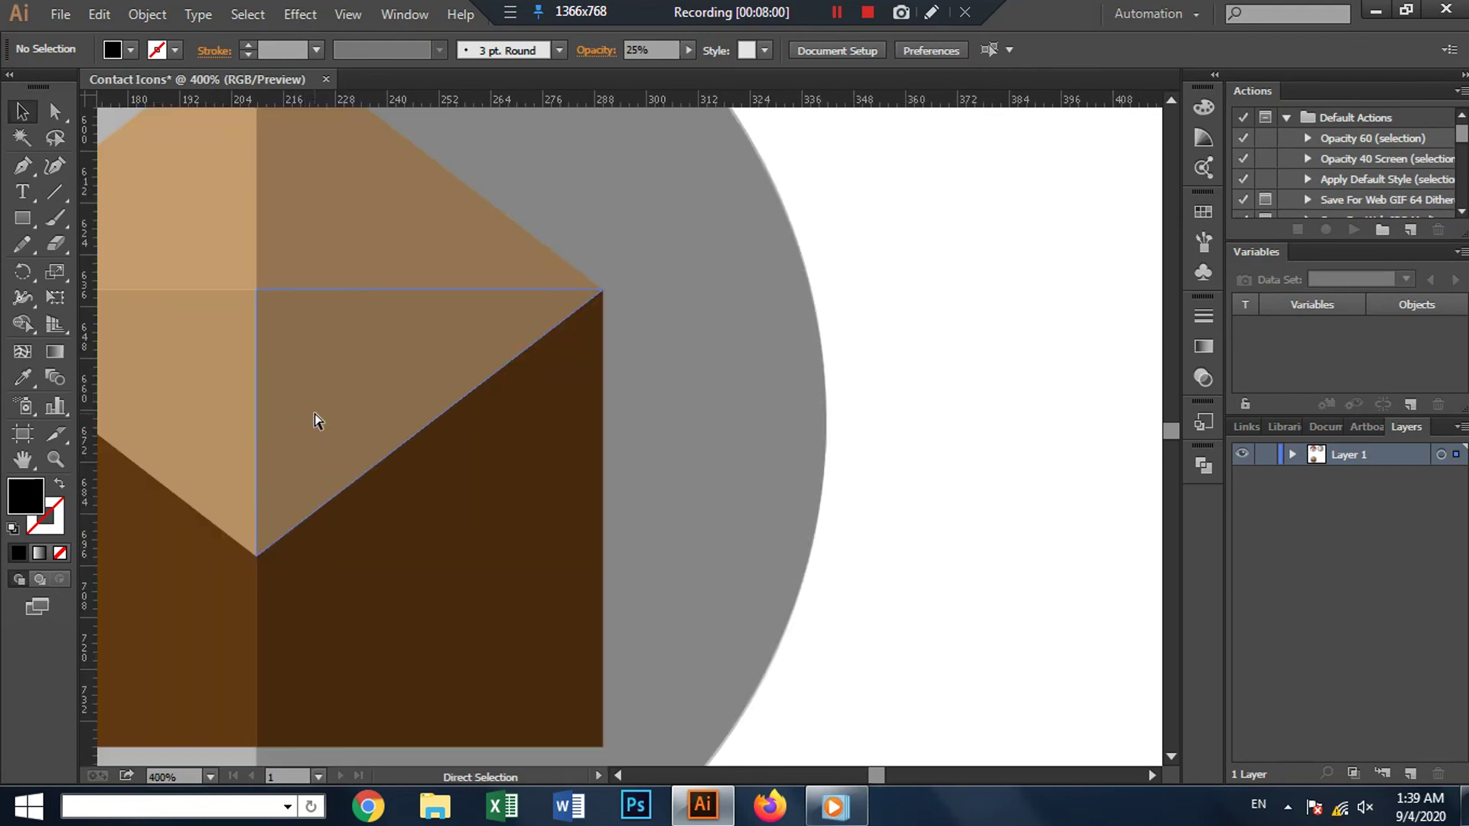
click(313, 413)
key(Delete)
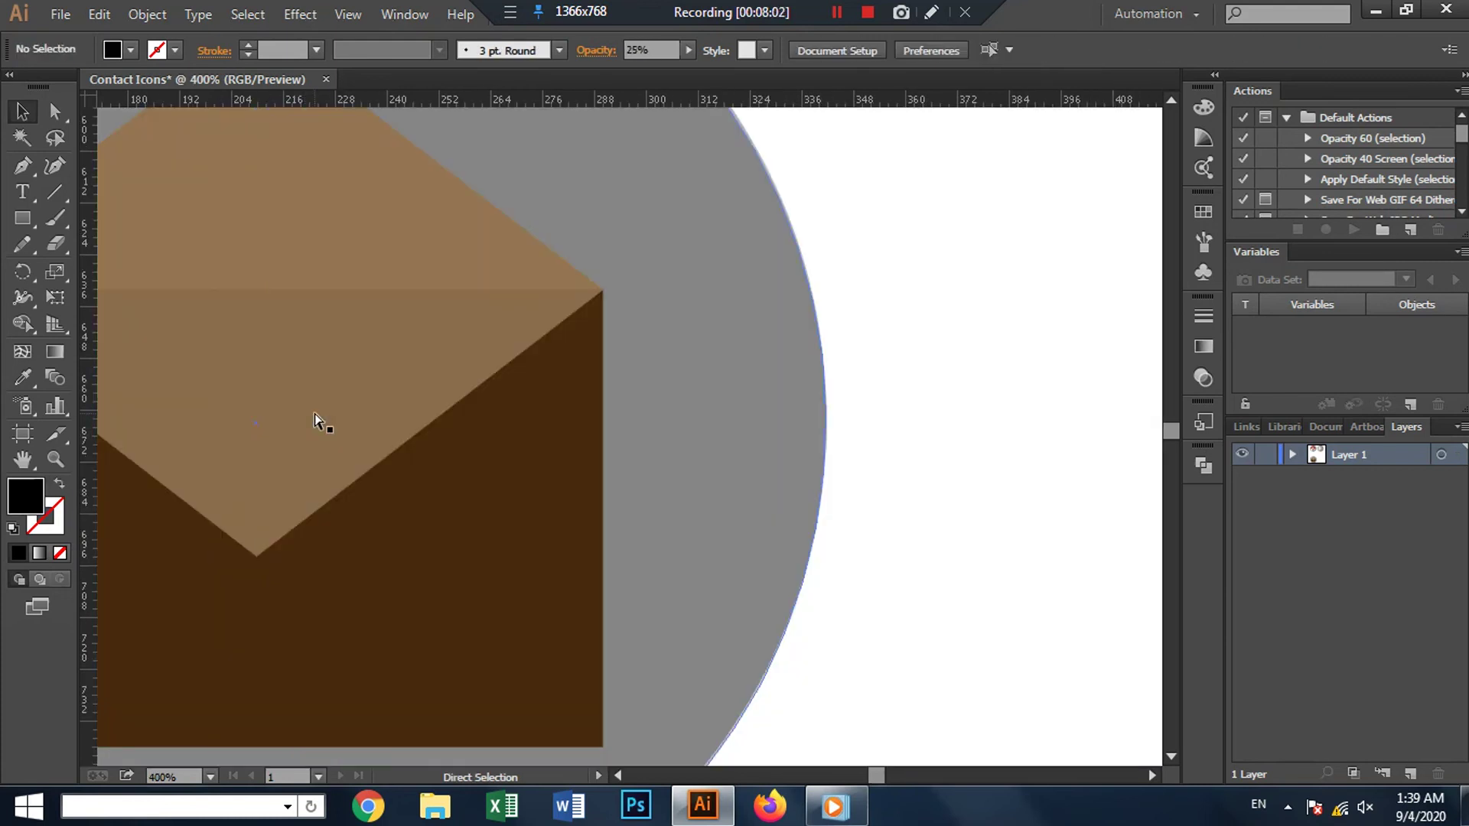
key(v)
Step: Move the 25%-opacity dark circle off to the right of the envelope and inspect it
scroll(494, 359, down, 1)
scroll(494, 359, down, 1)
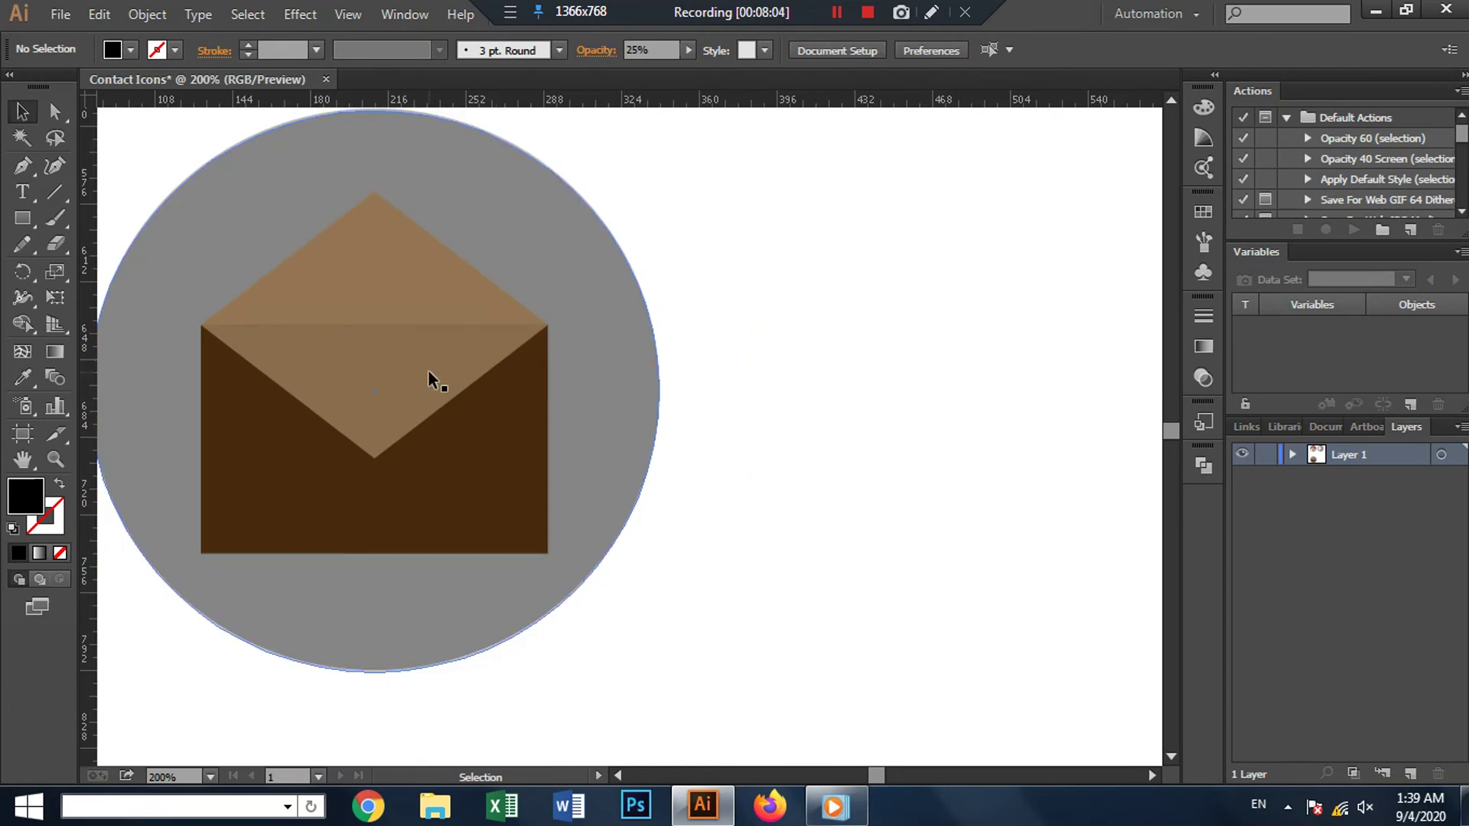
mouse_move(429, 370)
mouse_down()
mouse_move(757, 380)
mouse_move(945, 428)
mouse_up()
scroll(498, 386, up, 1)
scroll(498, 387, up, 1)
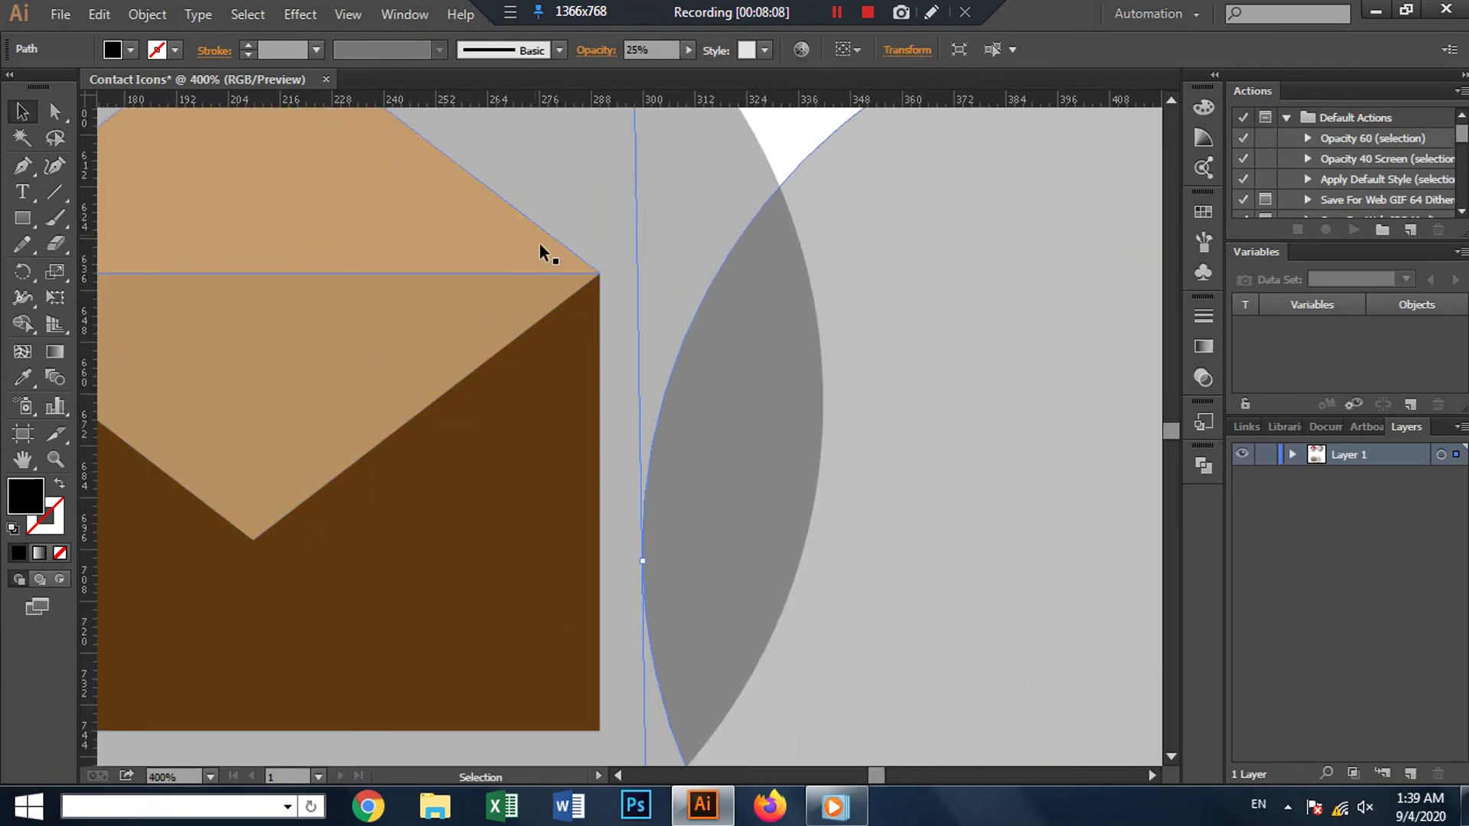
click(768, 163)
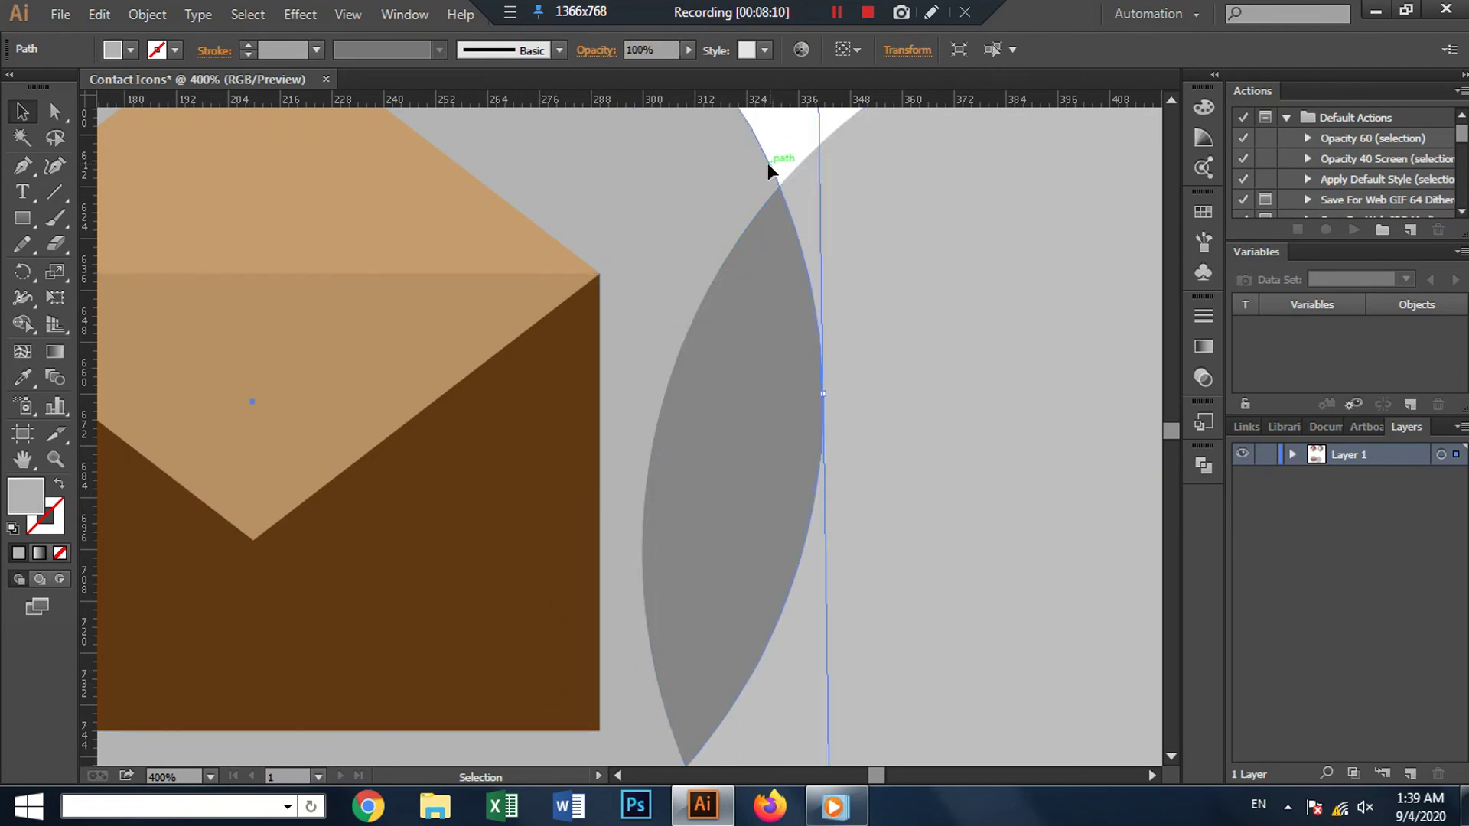
scroll(736, 211, down, 2)
scroll(736, 209, down, 2)
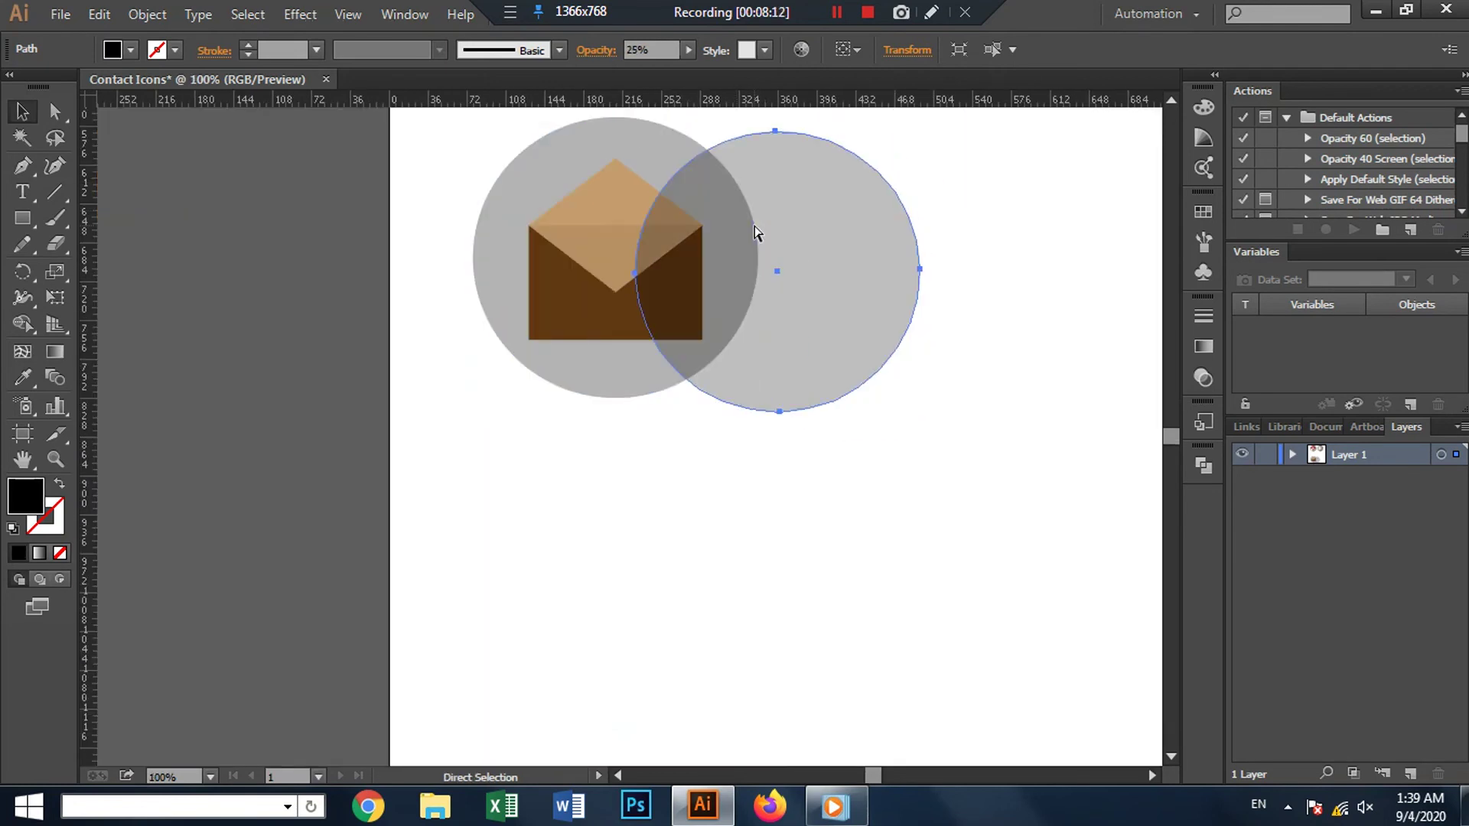
scroll(867, 284, down, 1)
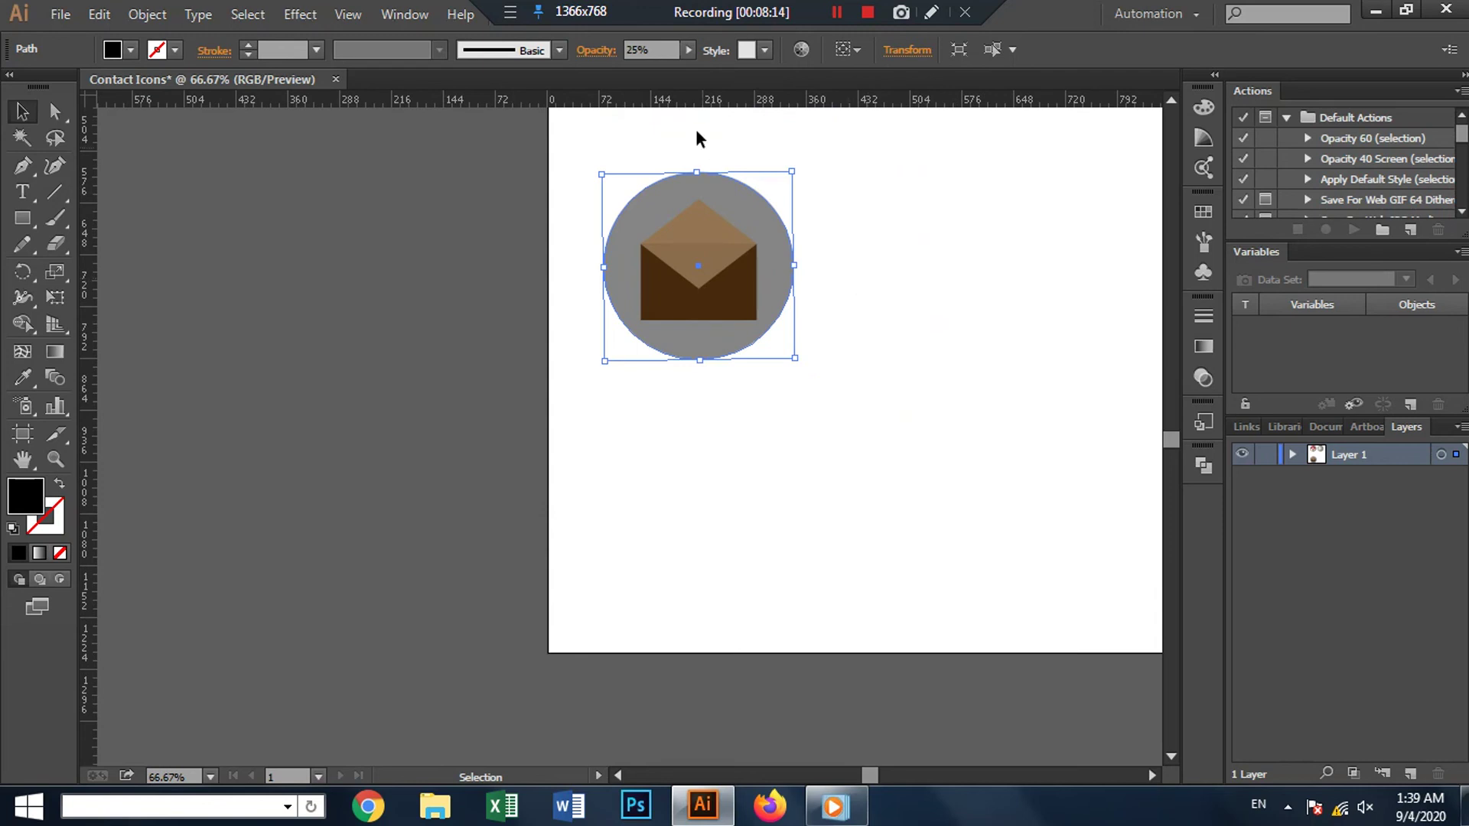
click(854, 182)
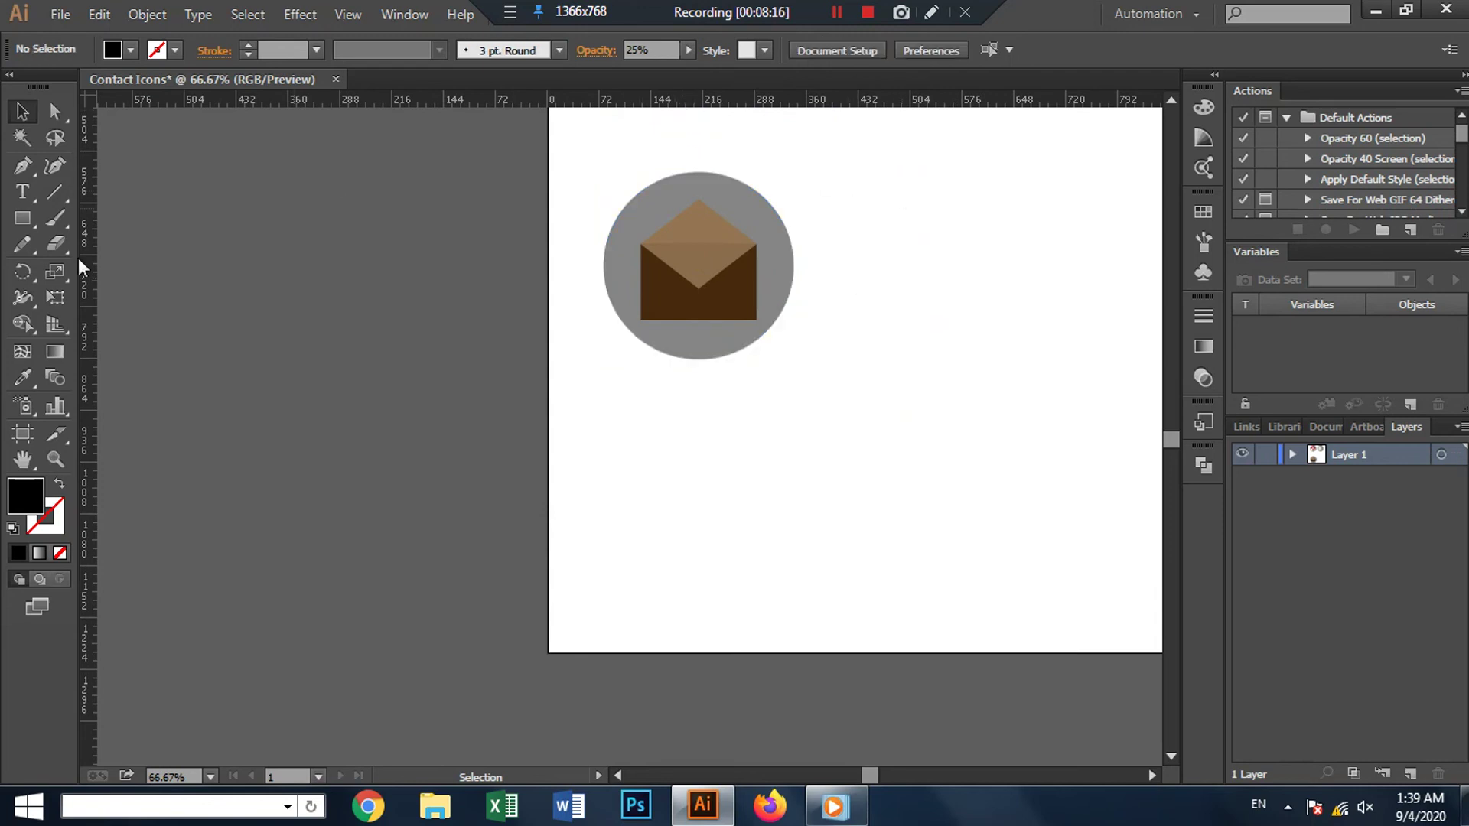
Step: Draw a tall black rectangle over the icon's right half, aligned to the circle's centre line
click(23, 219)
drag(677, 140, 859, 429)
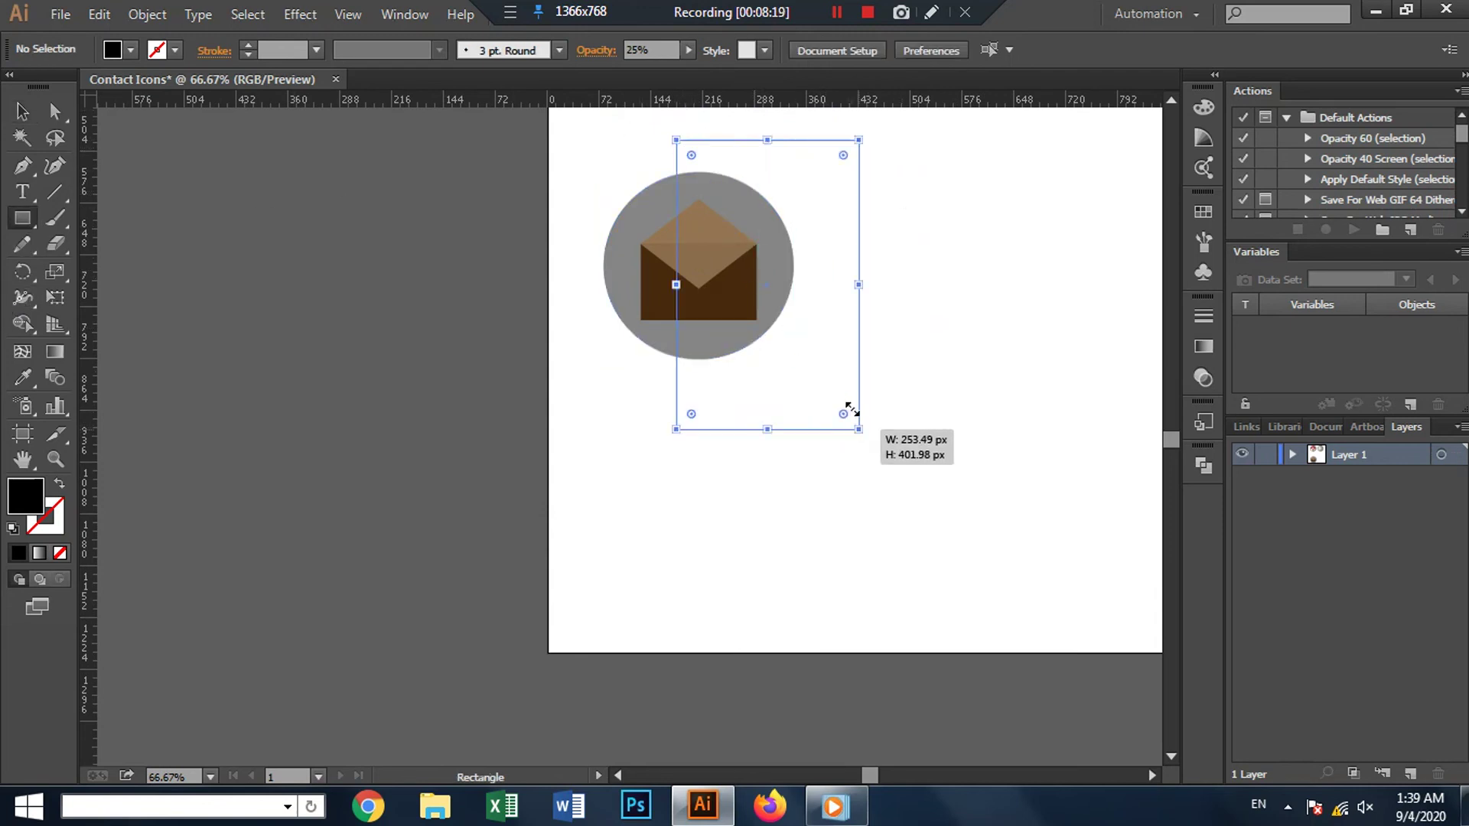
right_click(753, 243)
click(22, 111)
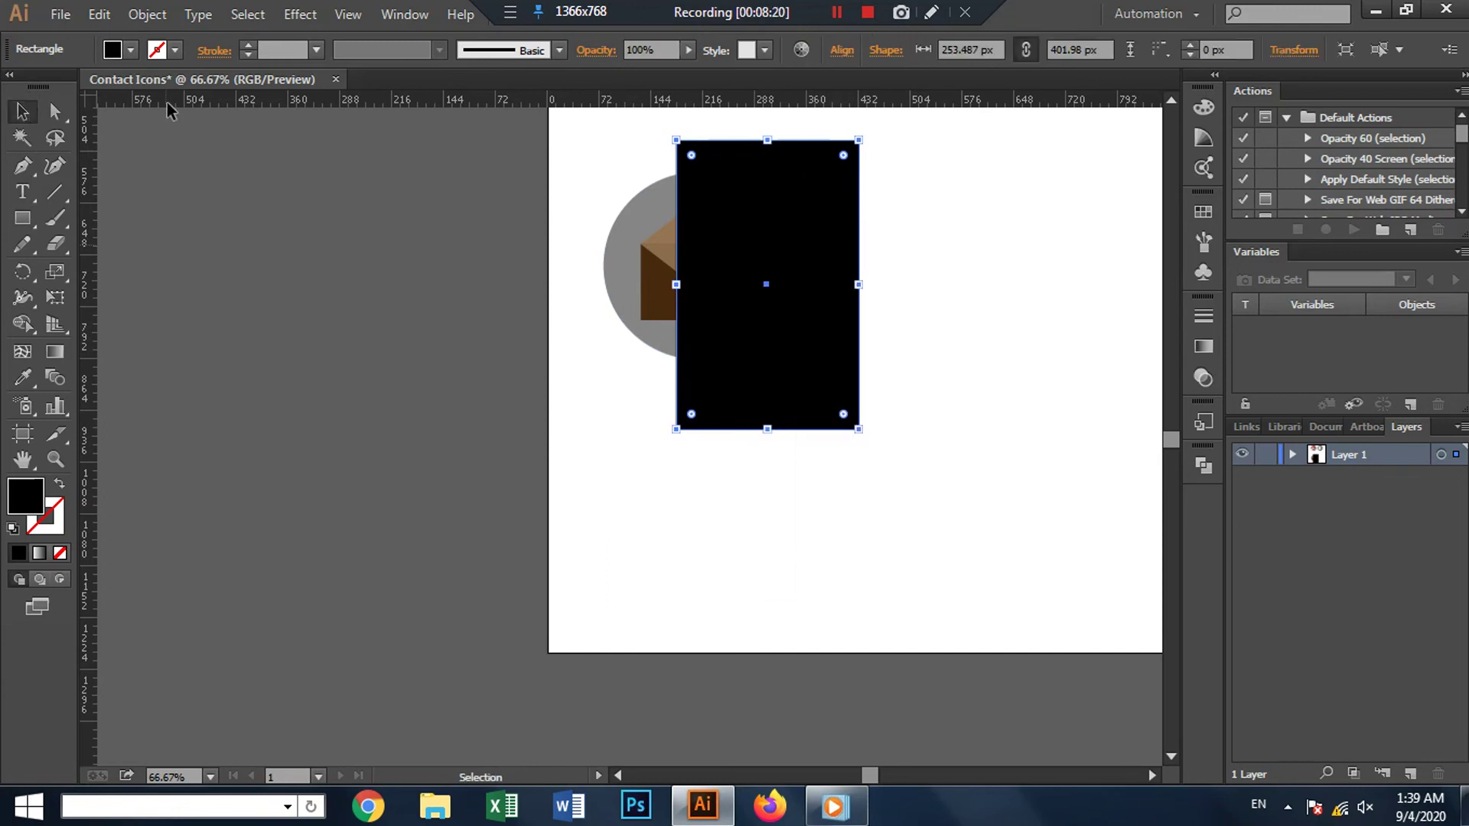
drag(786, 202, 801, 203)
drag(795, 184, 792, 187)
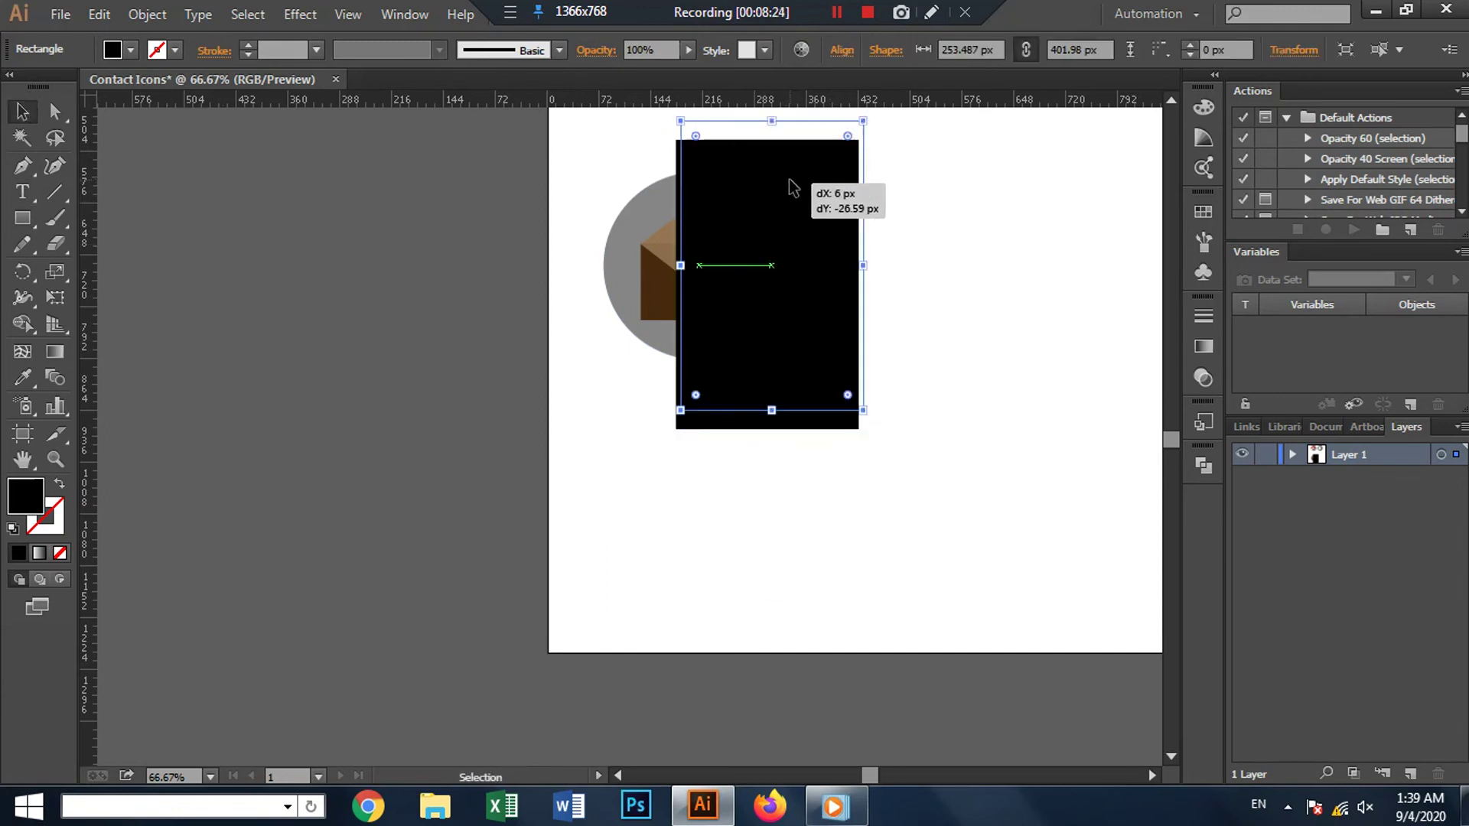
Step: Shift the rectangle slightly right and clip the translucent circle to it
shift+click(666, 223)
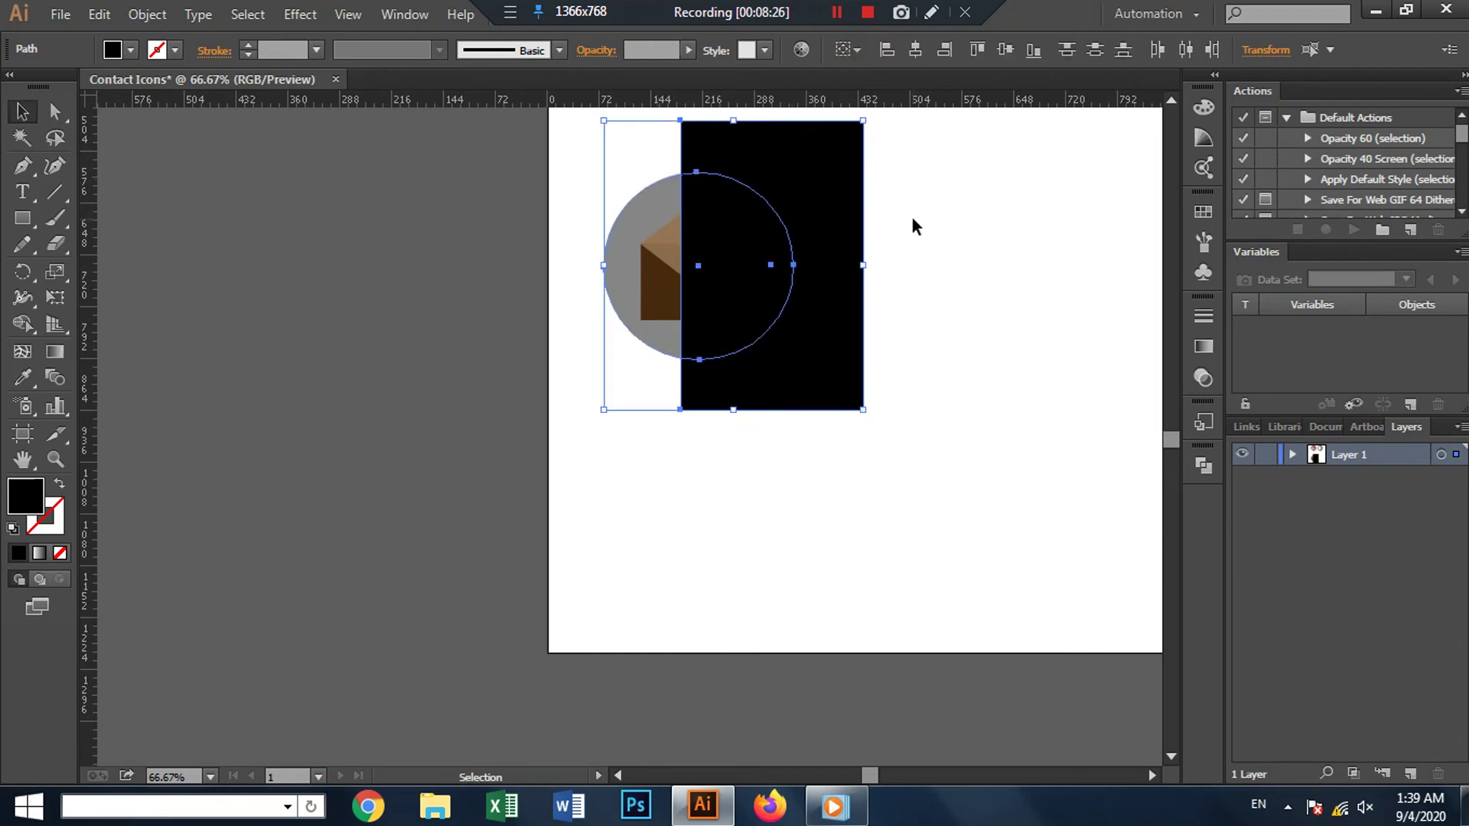
click(914, 226)
drag(791, 217, 807, 216)
shift+click(672, 227)
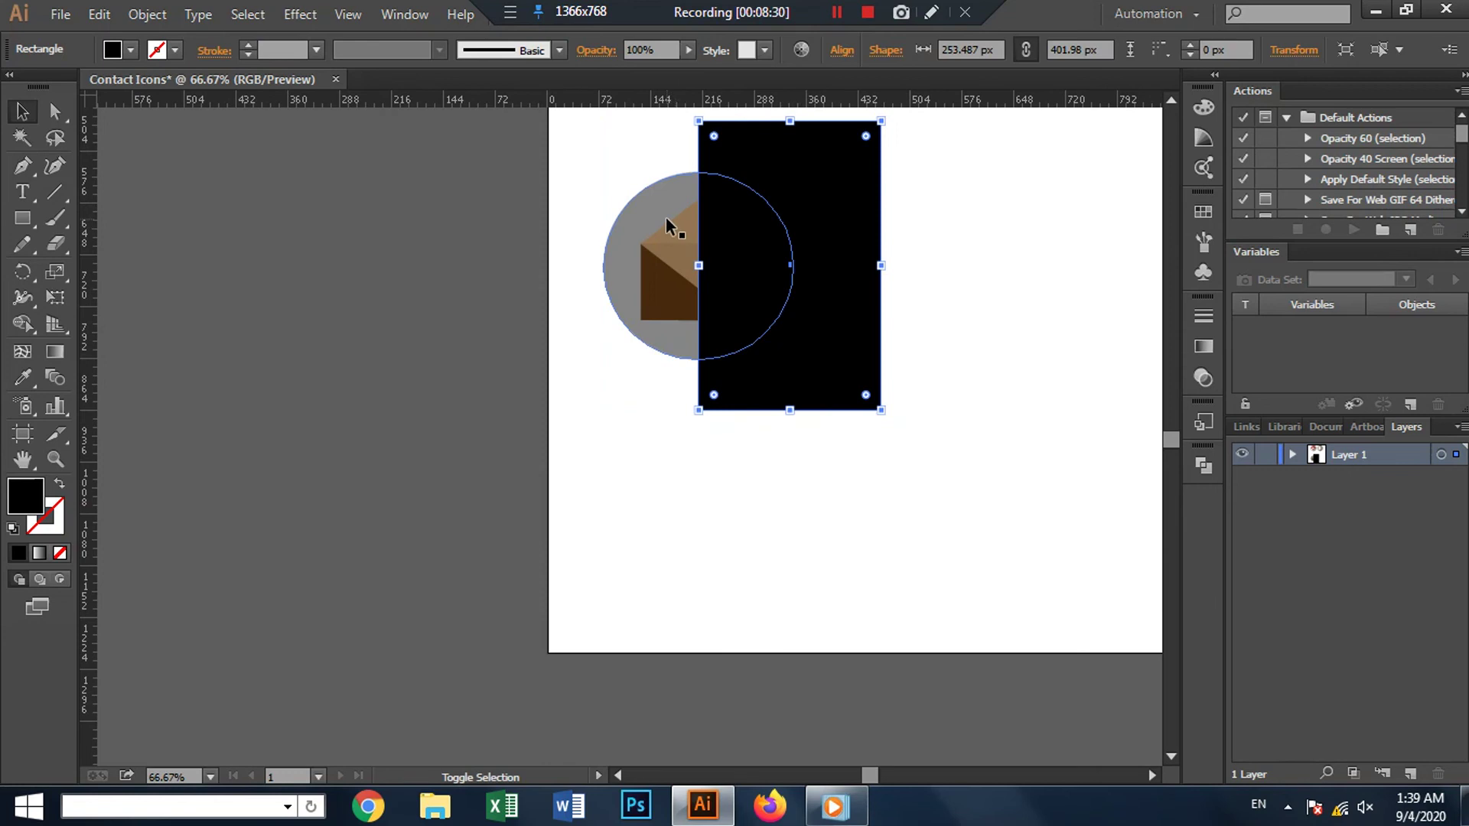
shift+click(668, 205)
right_click(670, 205)
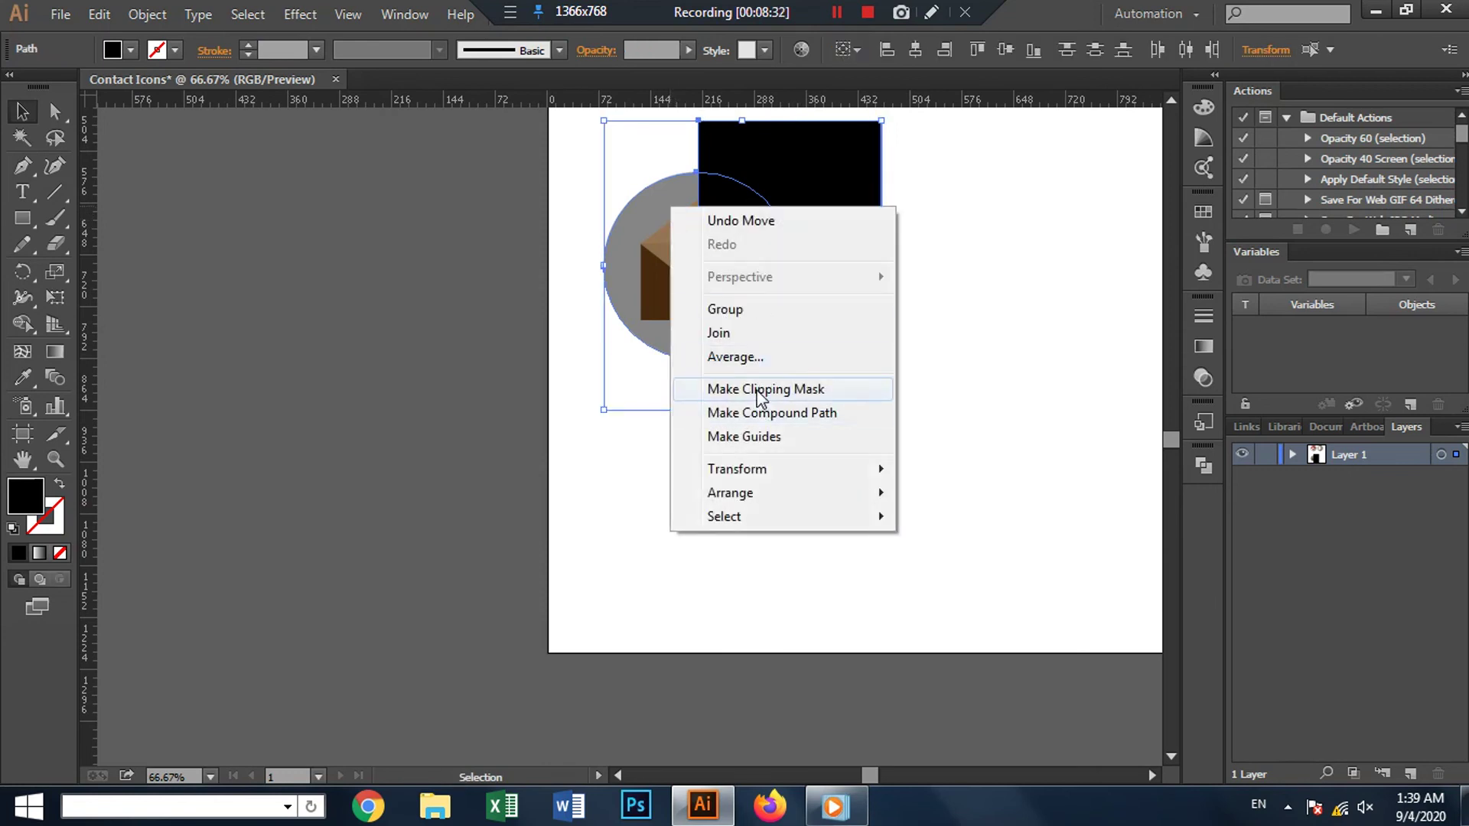
click(760, 391)
Step: Select the whole envelope icon and try a Pathfinder trim, then revert it
click(940, 334)
drag(588, 148, 979, 455)
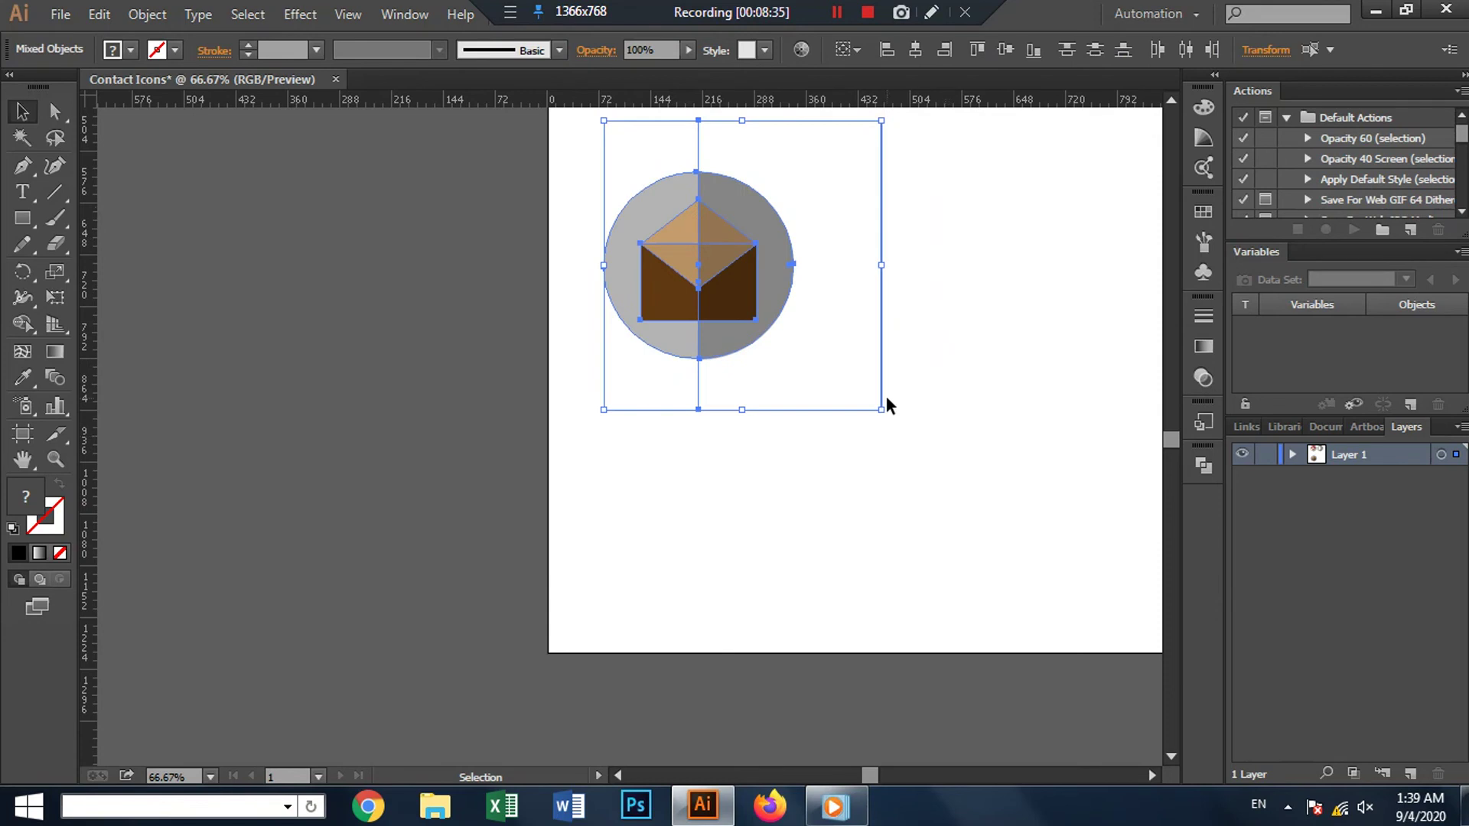
click(1204, 463)
click(994, 548)
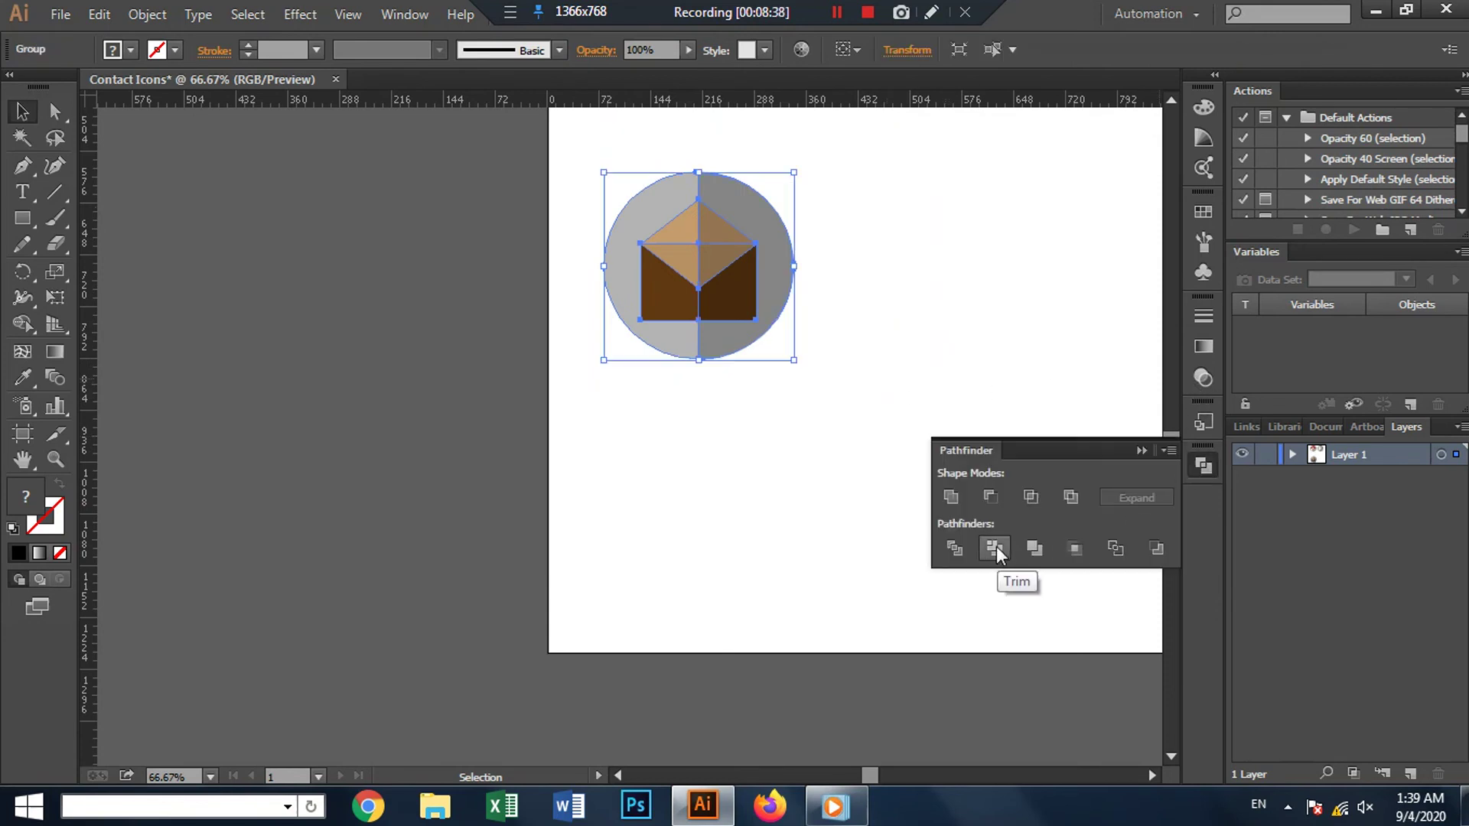
click(968, 352)
key(ctrl+a)
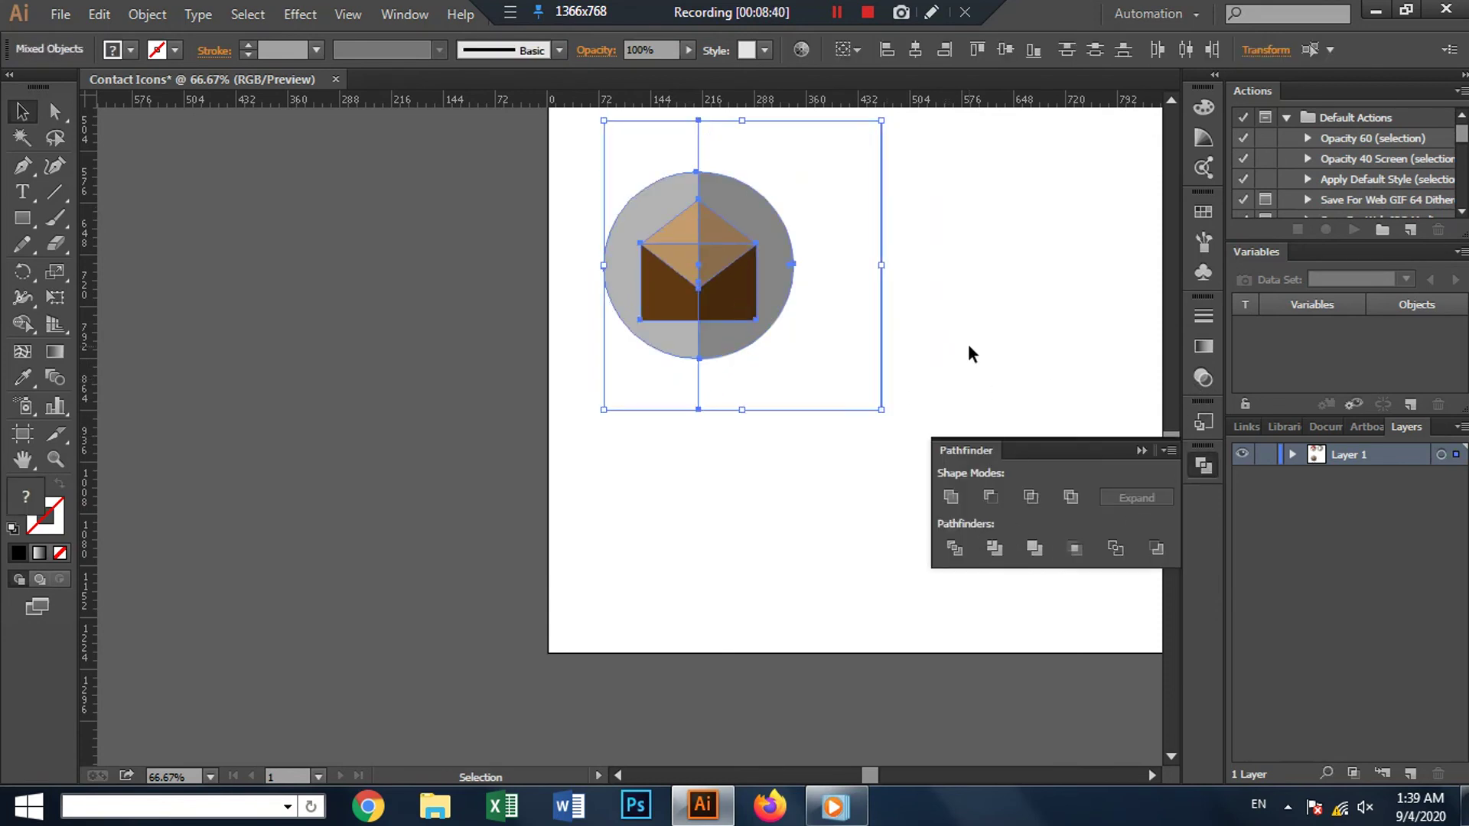
Step: Try merging the icon's pieces, then undo back to the unclipped black rectangle
click(1034, 549)
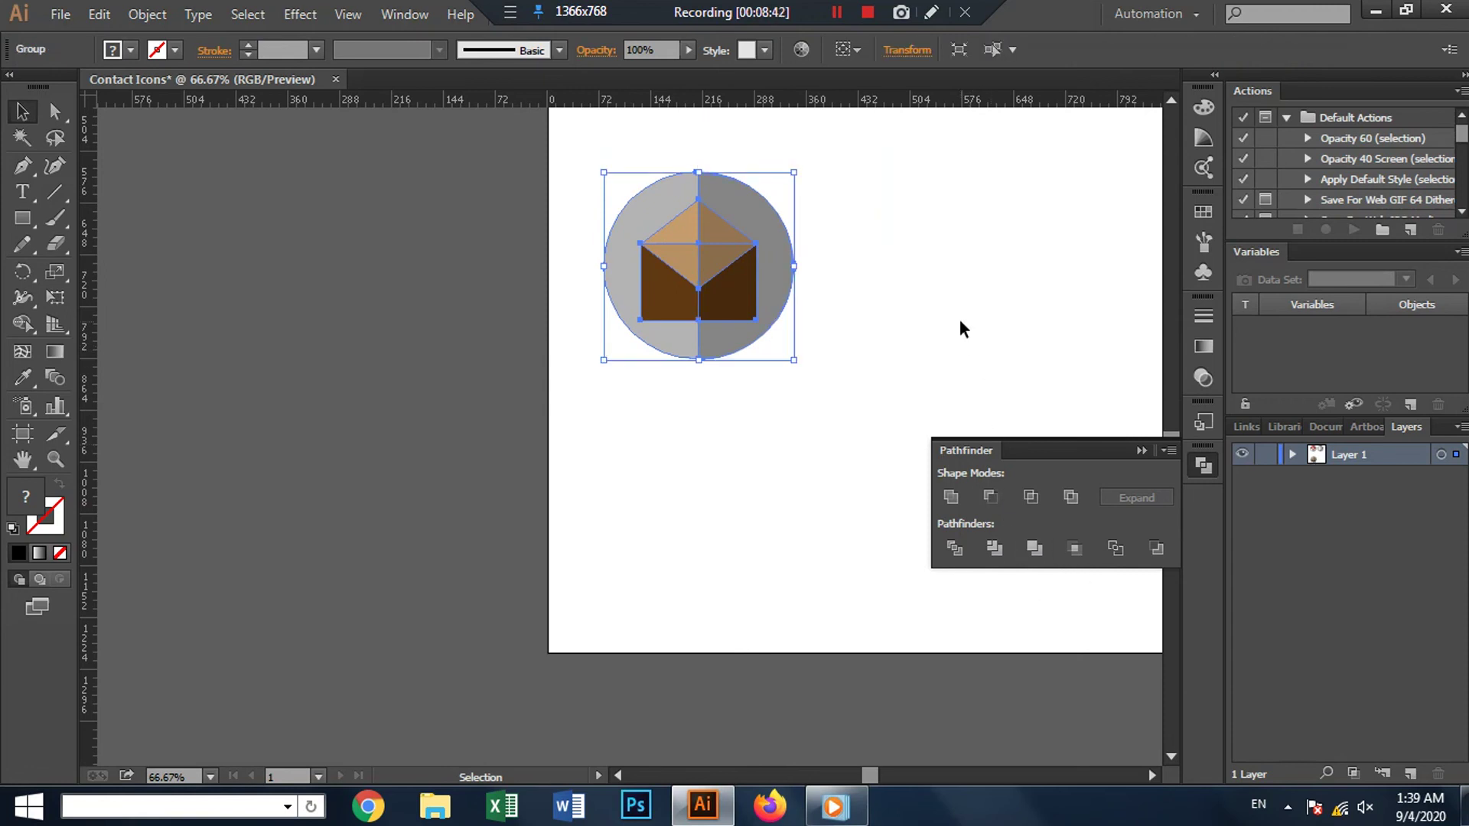
click(1019, 330)
key(ctrl+a)
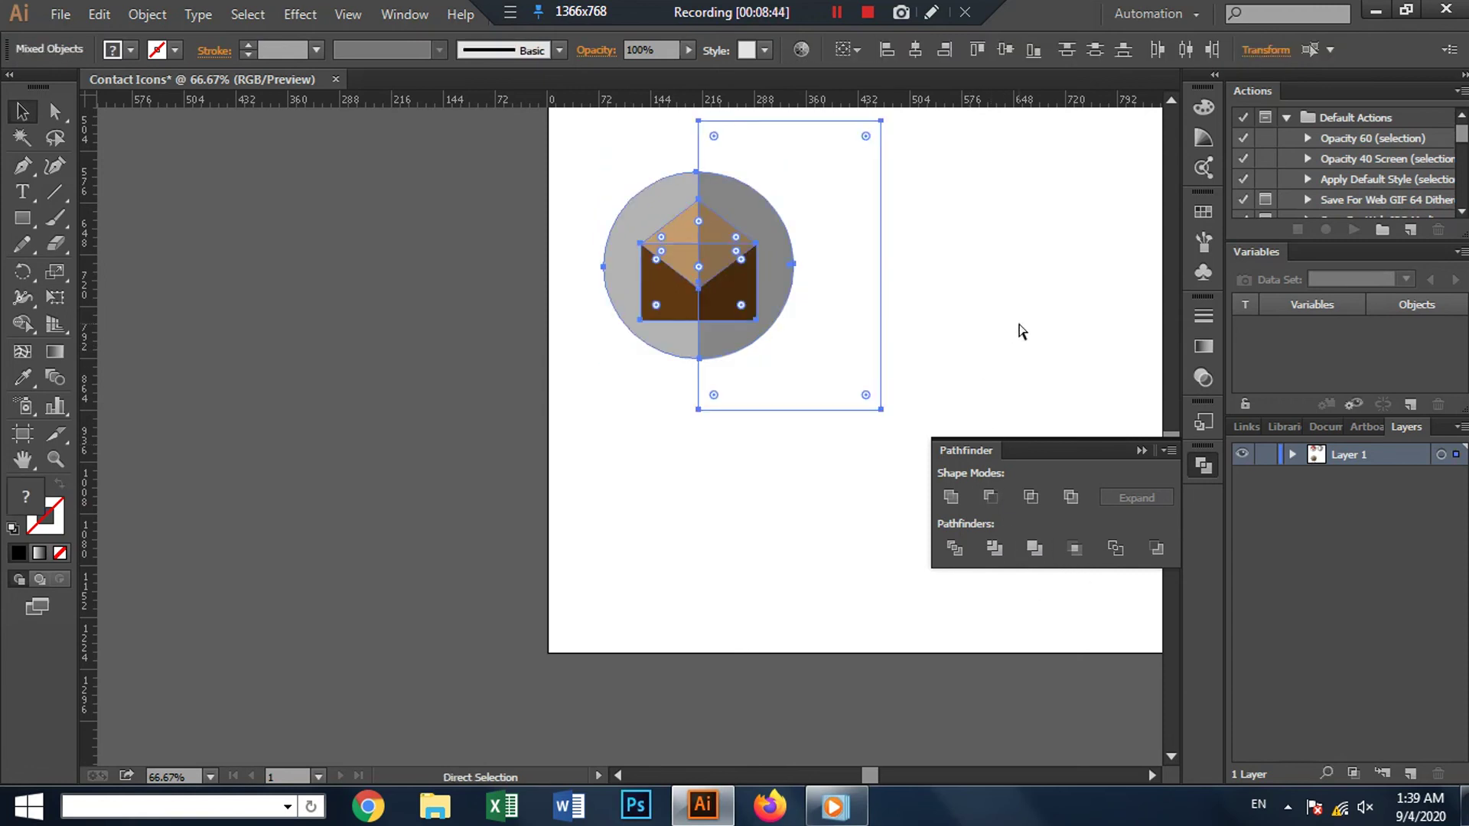
key(ctrl+z)
click(995, 307)
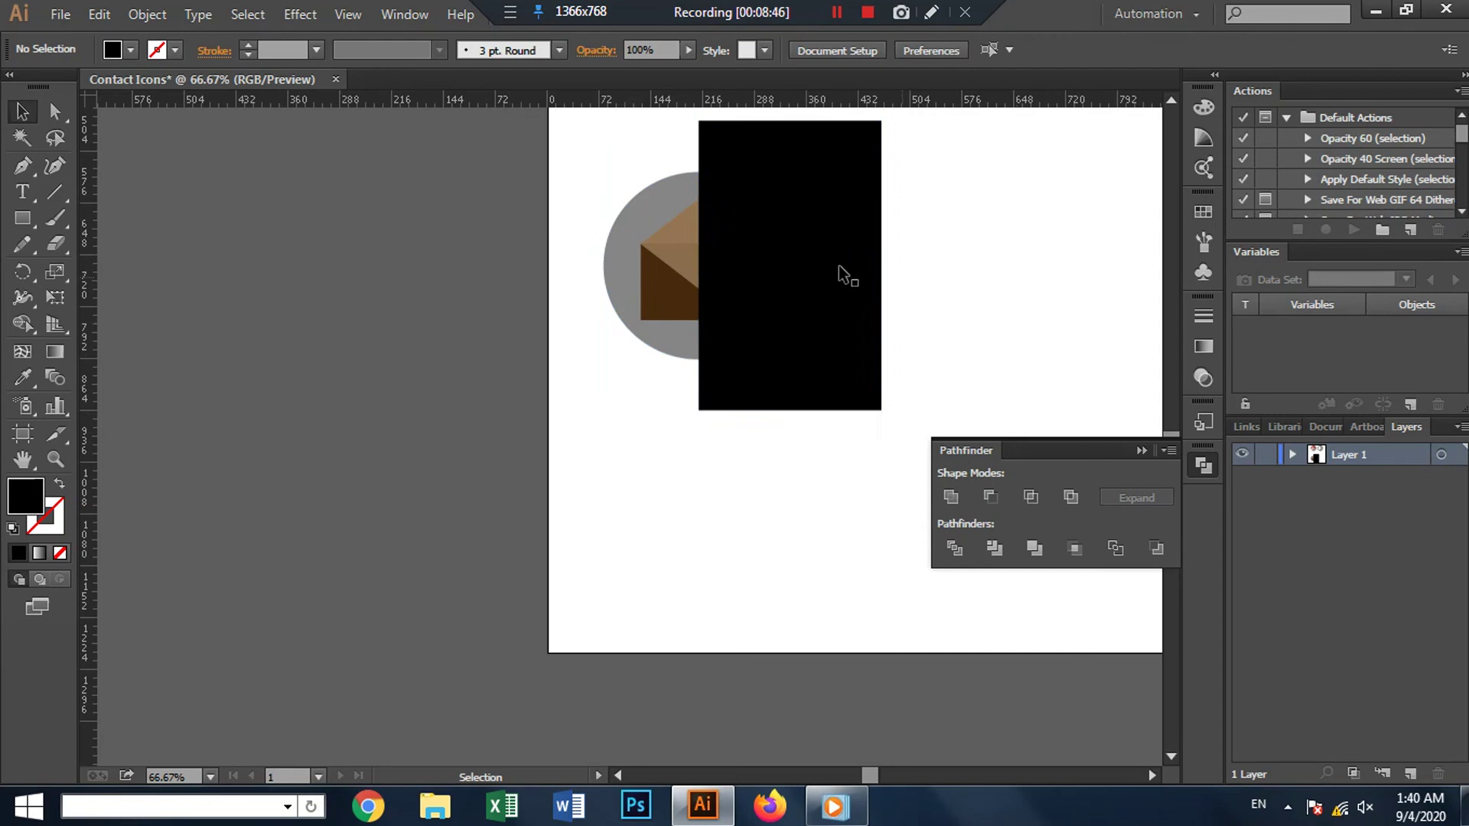
click(688, 245)
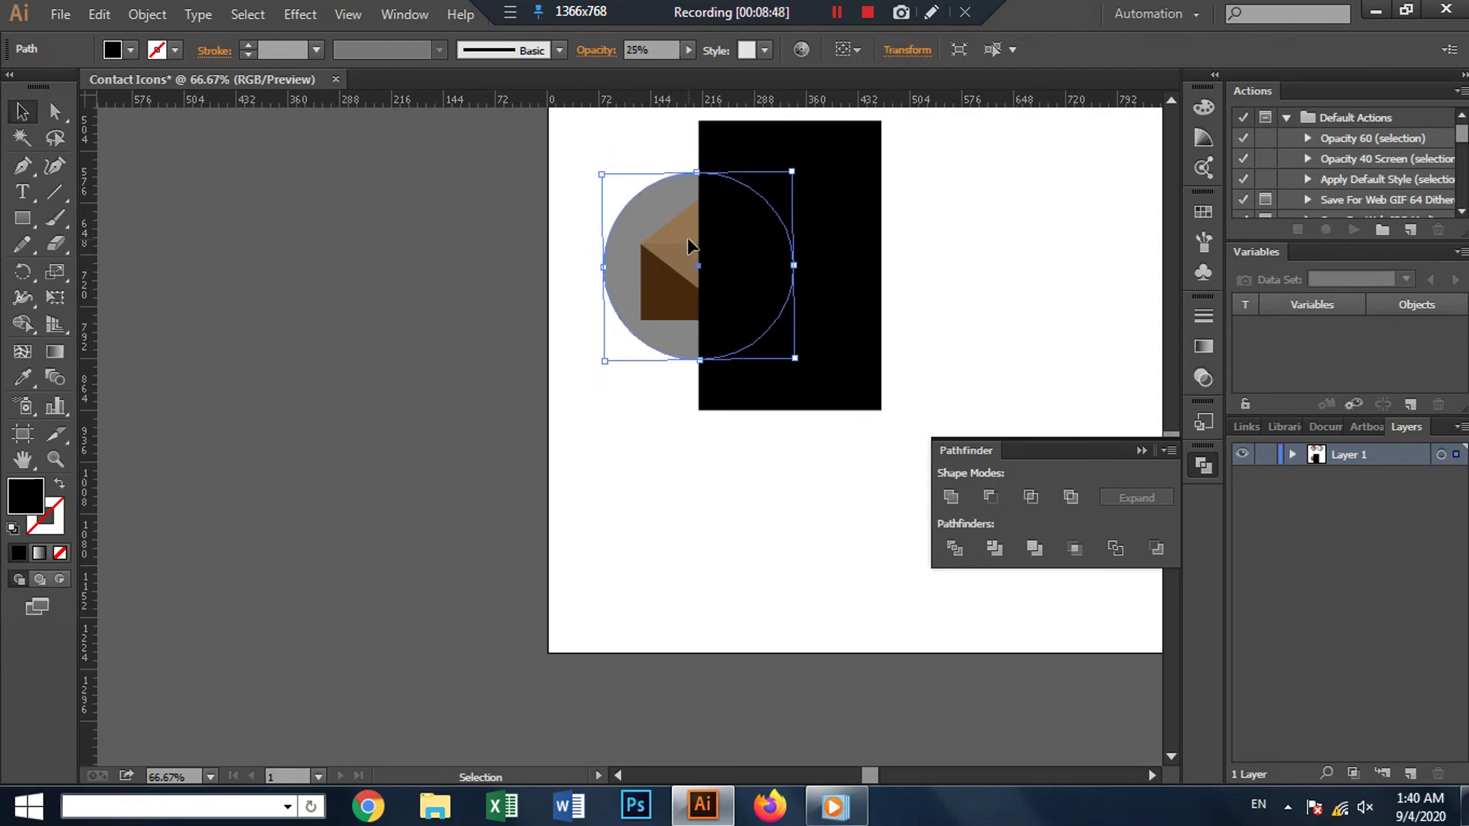
right_click(688, 239)
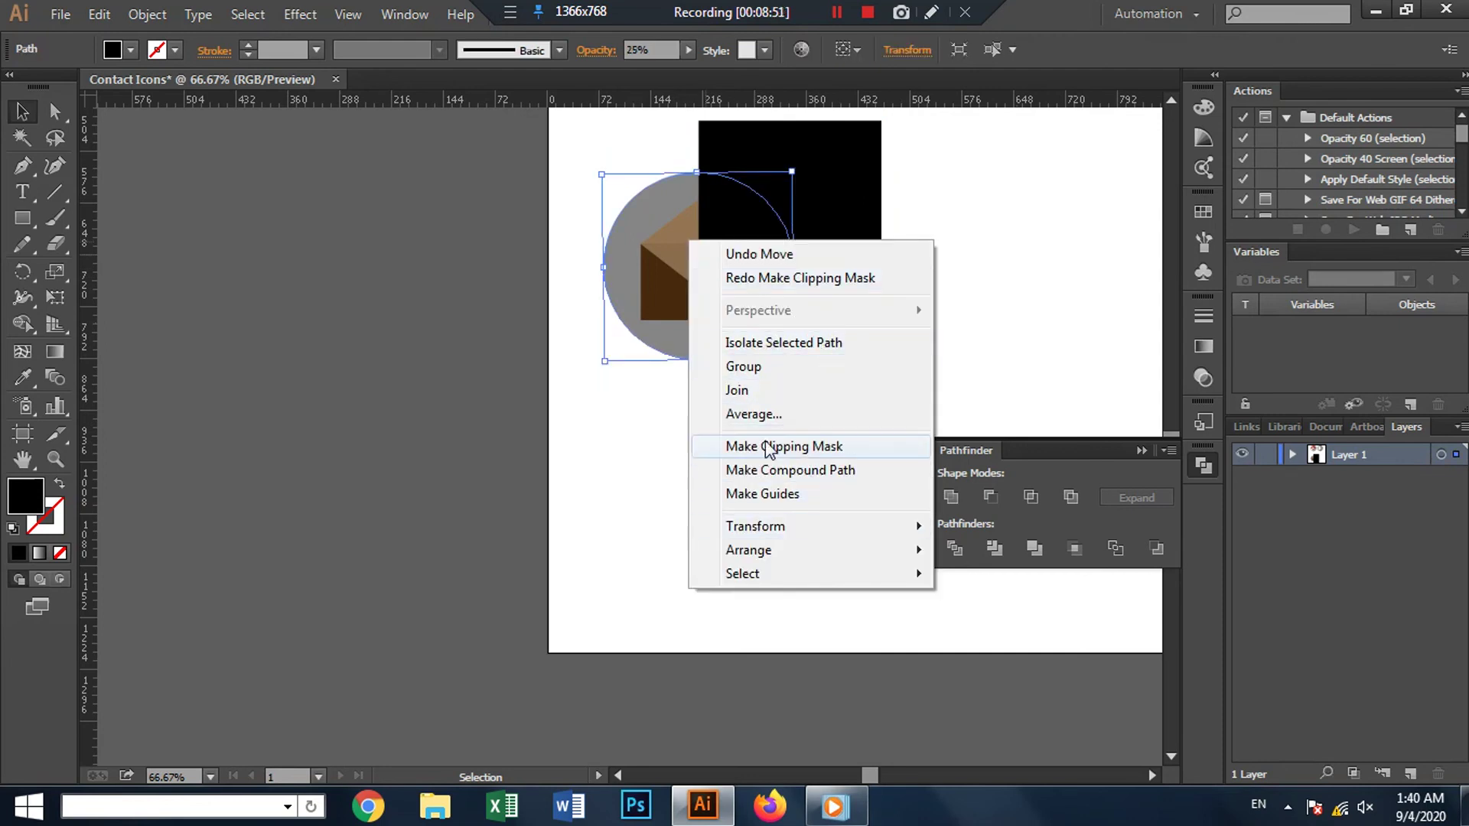
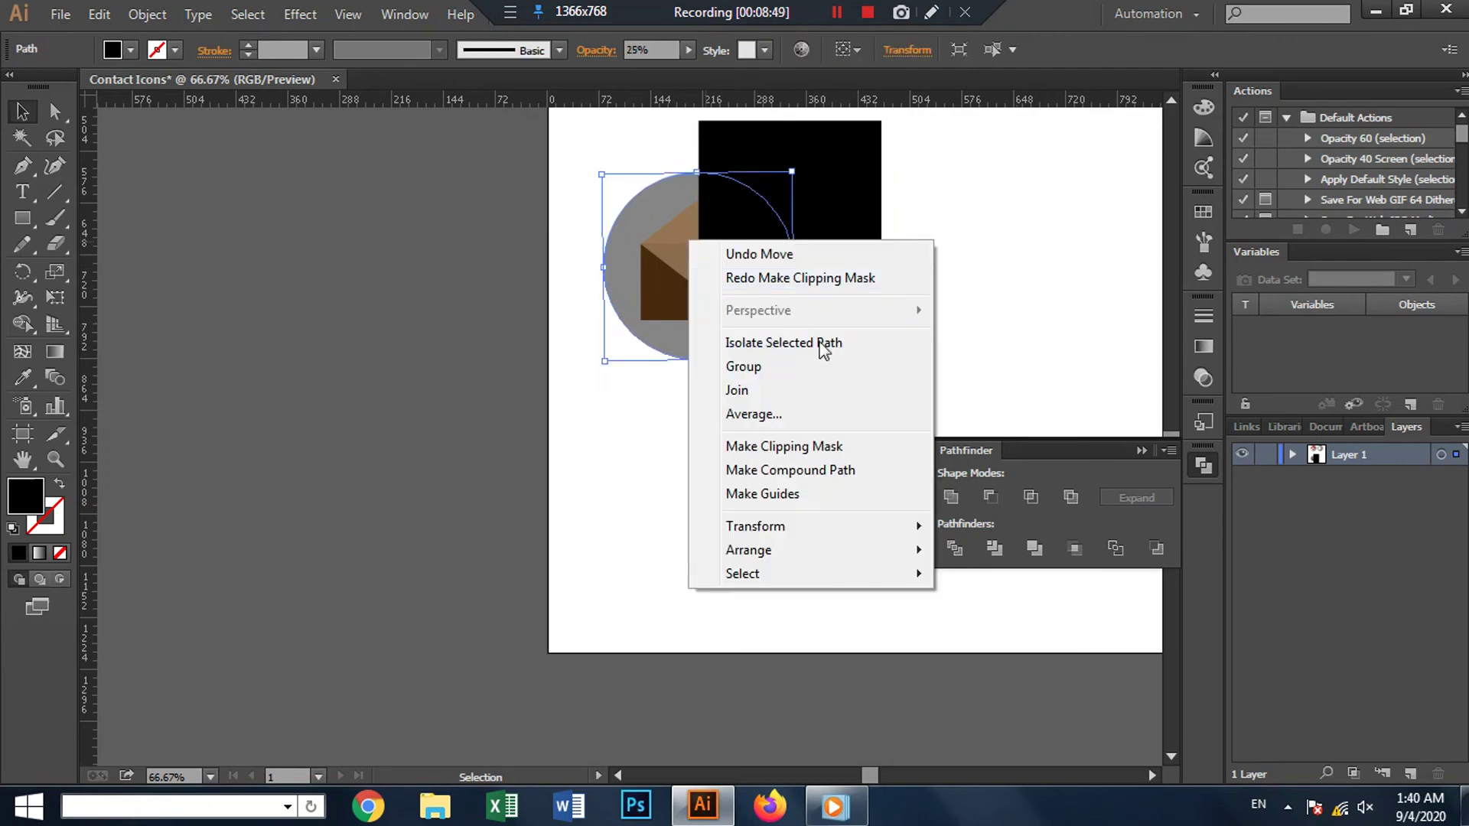
Step: Clip the black rectangle to the grey circle to shade the circle's right half darker
click(769, 450)
click(932, 431)
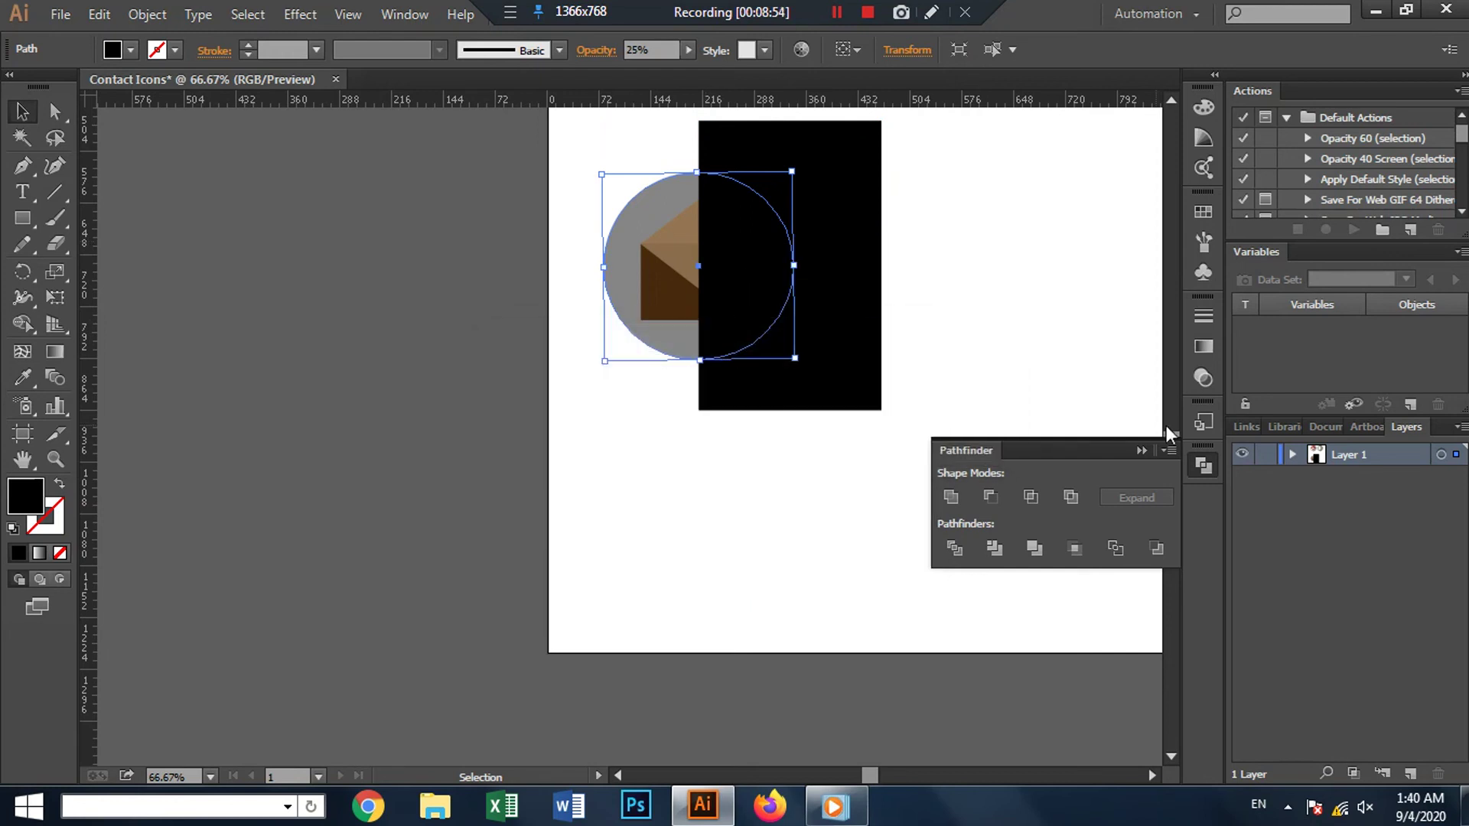
click(1142, 459)
click(1007, 335)
click(879, 288)
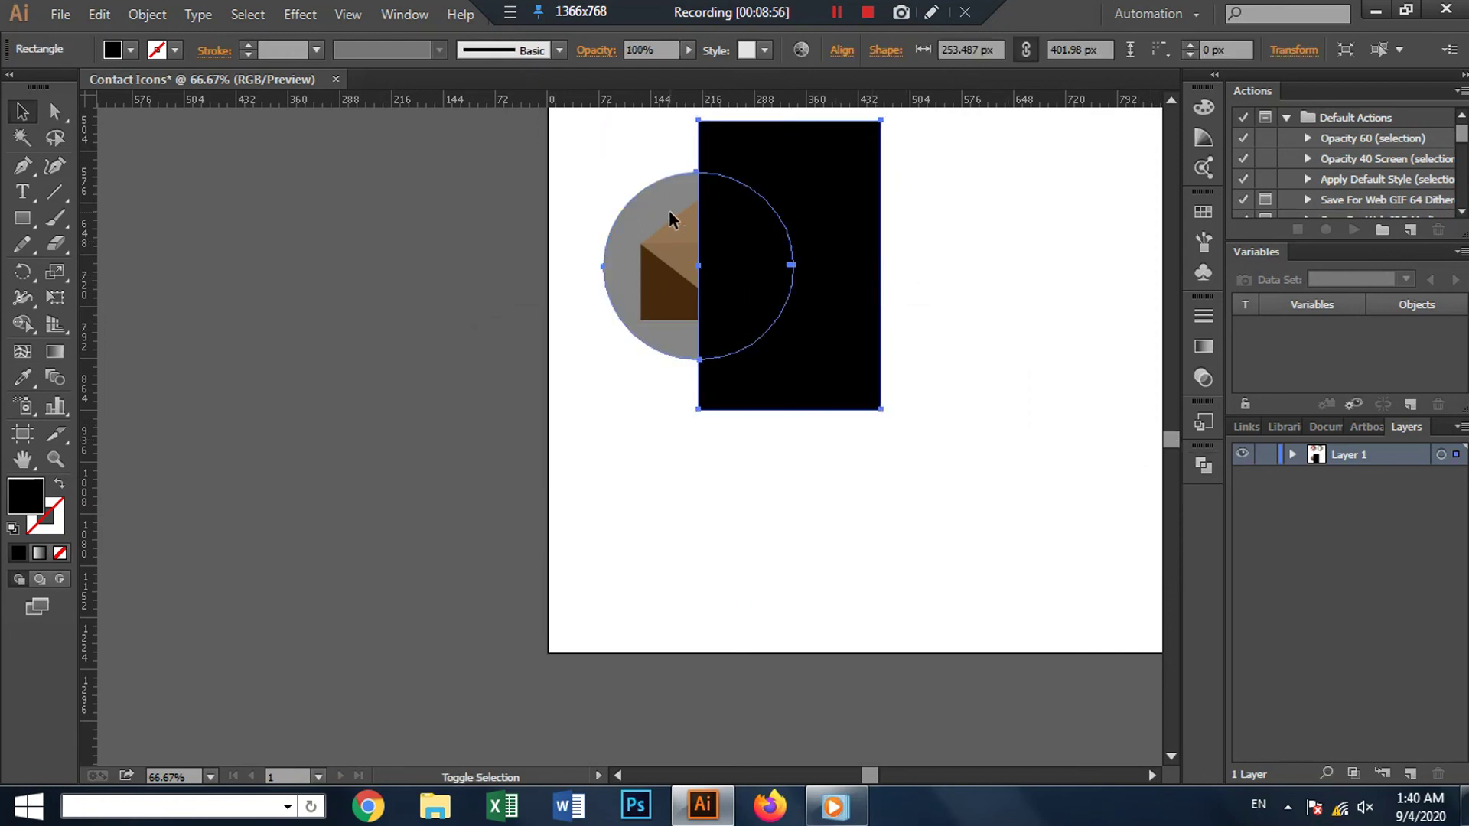
shift+click(670, 218)
right_click(670, 214)
click(776, 397)
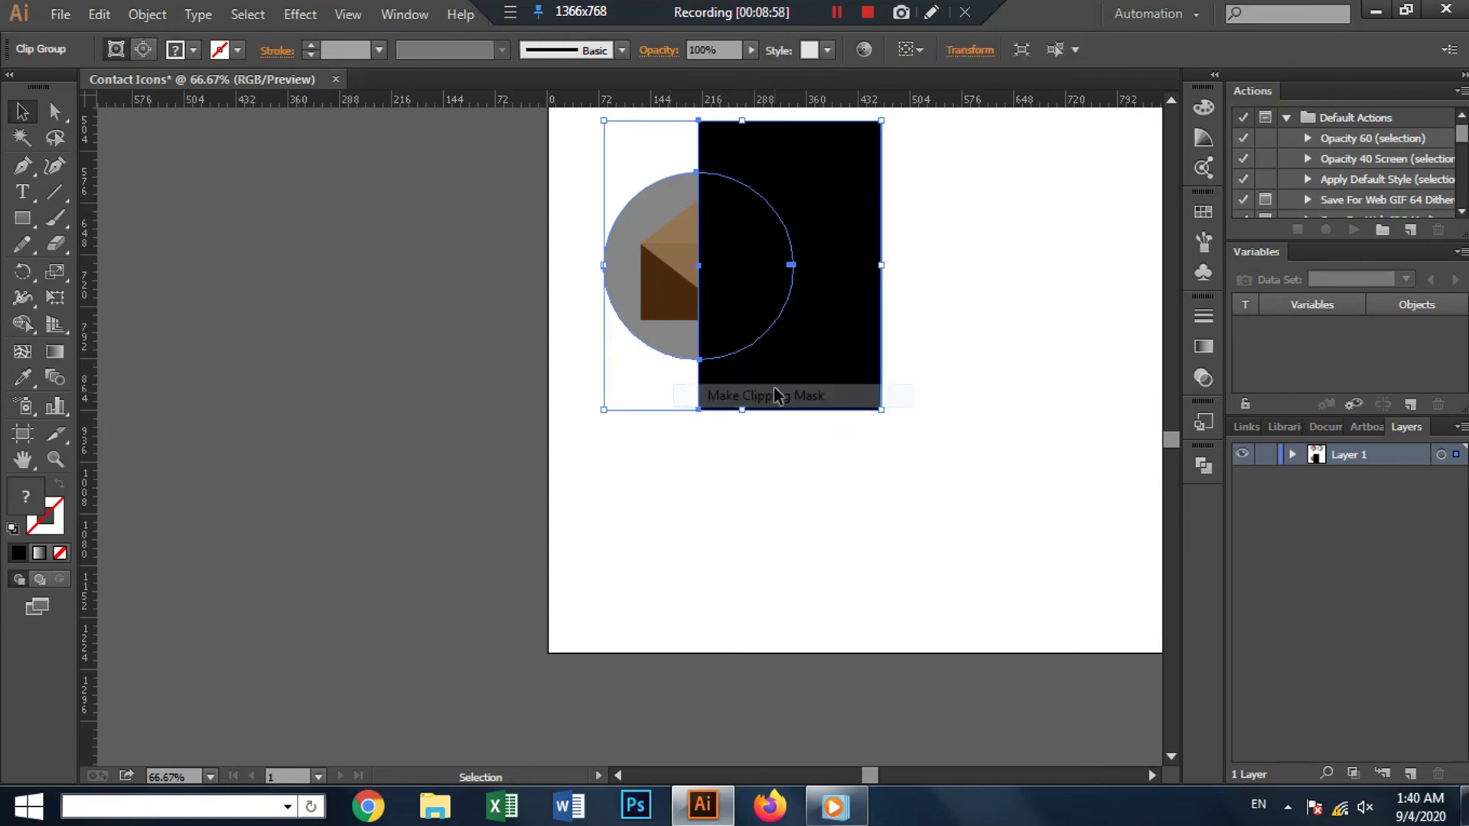
Step: Group all the envelope icon's pieces, then reselect them for trimming
click(979, 350)
drag(981, 497, 381, 202)
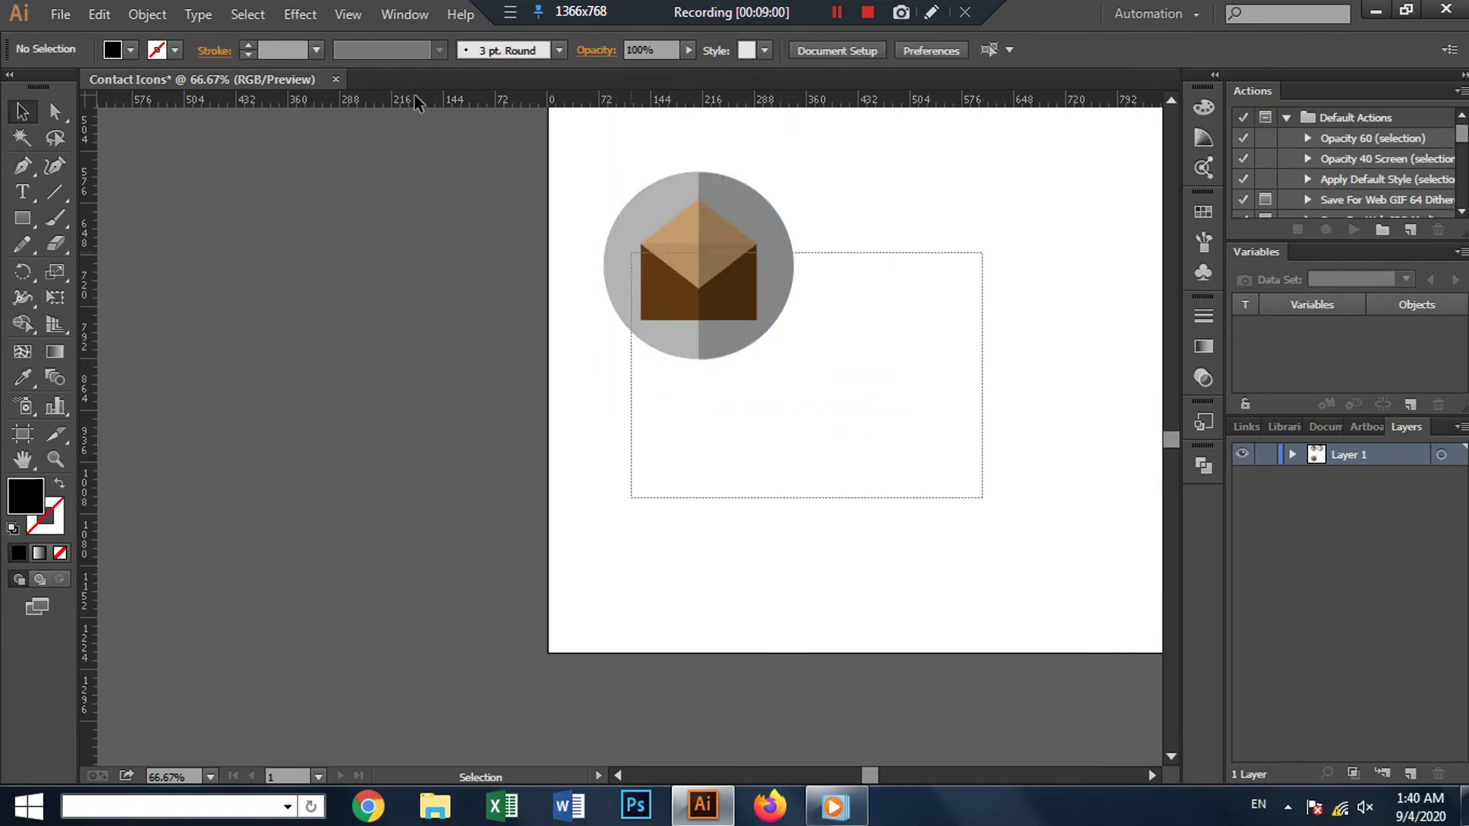
right_click(679, 307)
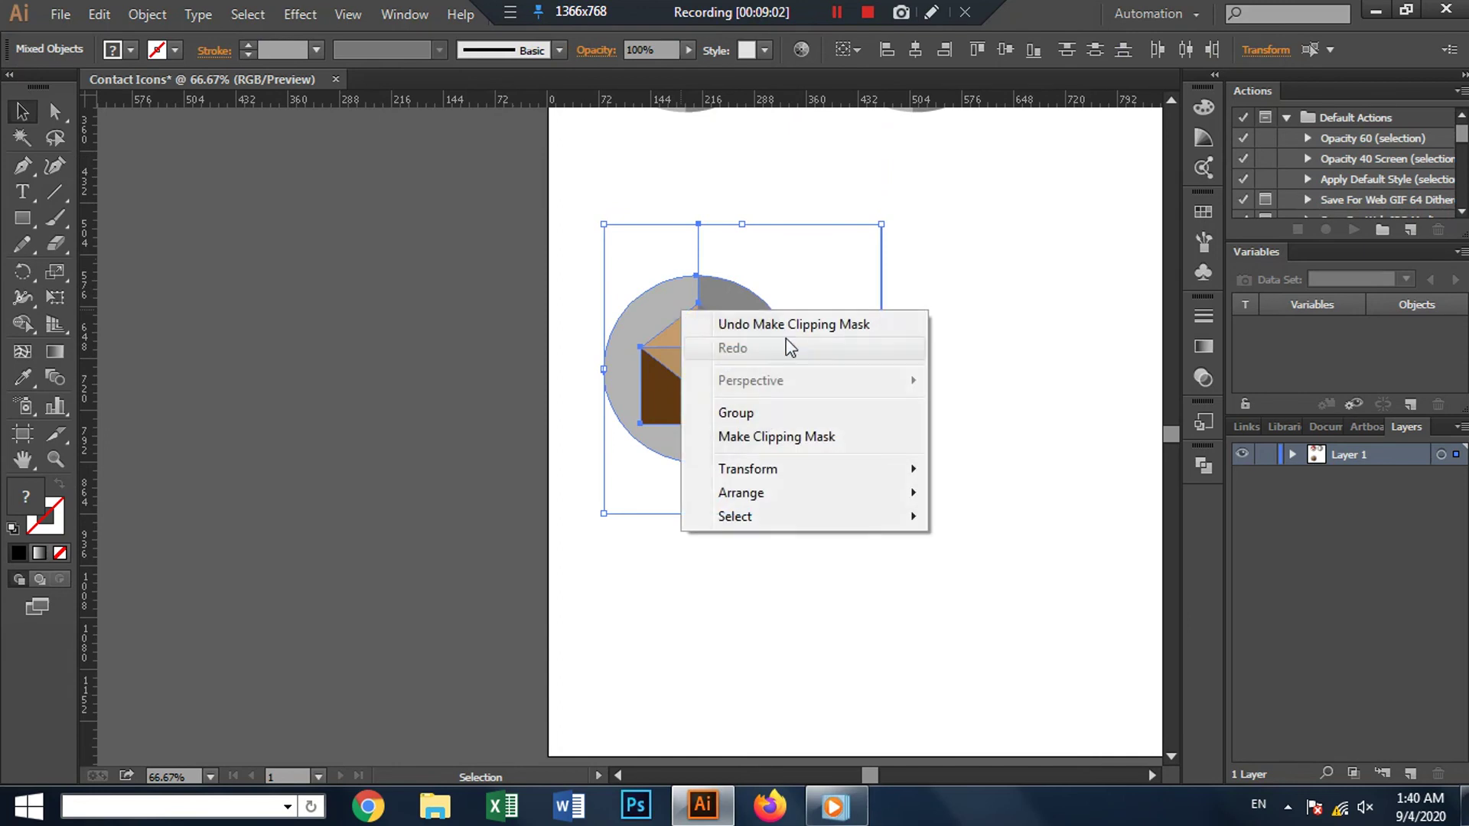
click(755, 414)
click(947, 396)
drag(931, 563, 714, 225)
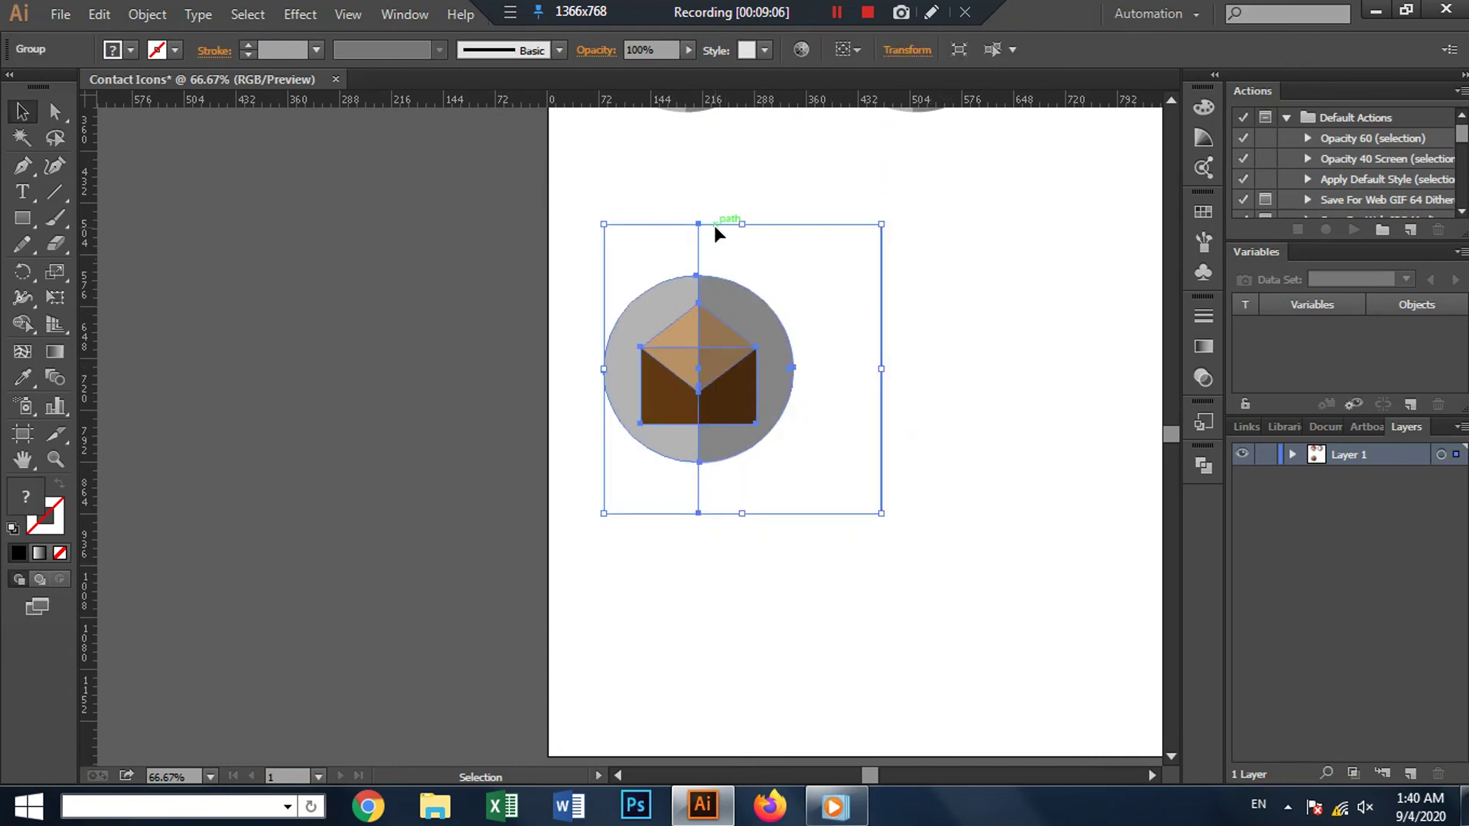
click(22, 324)
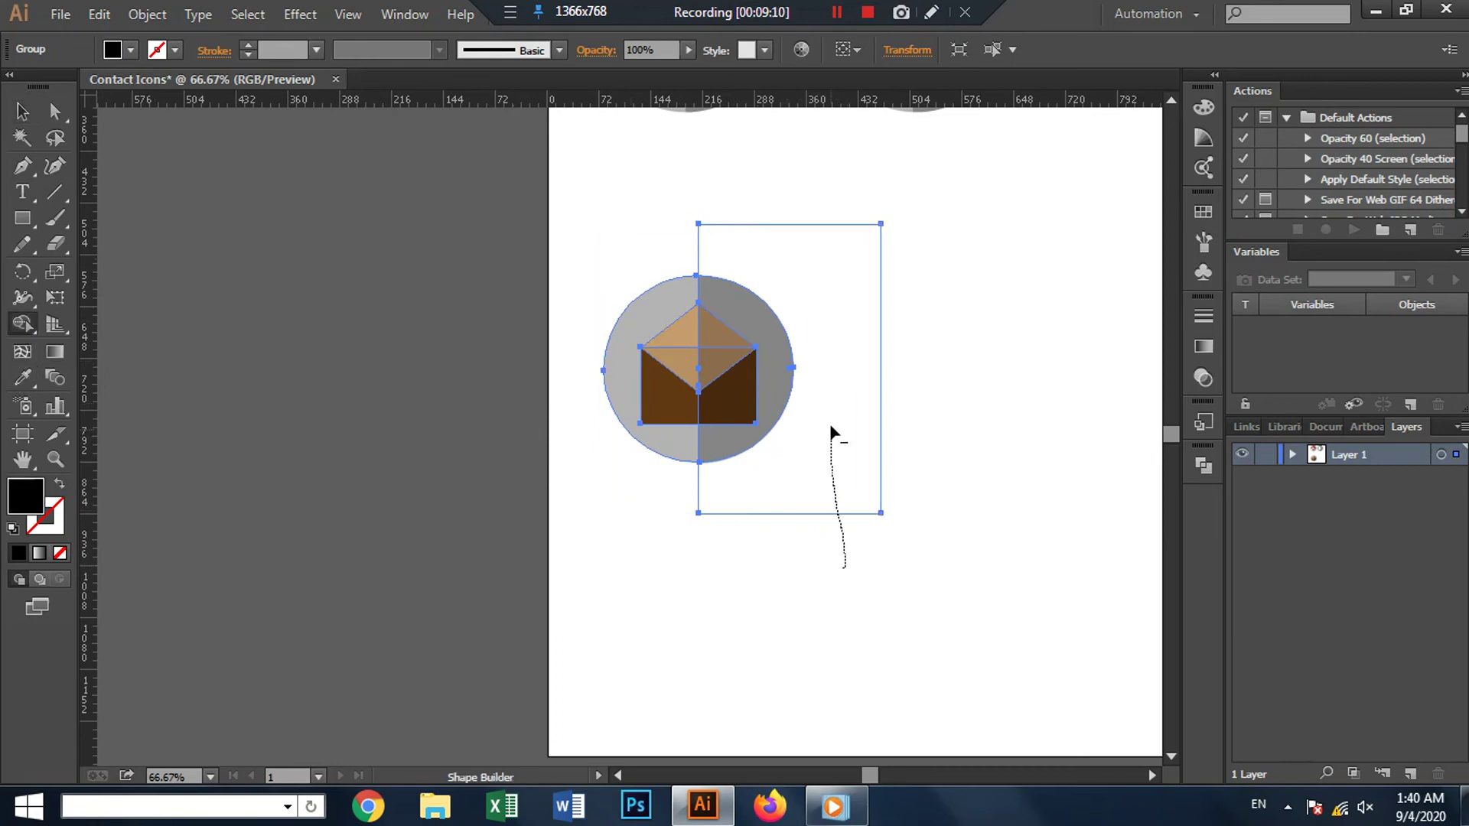
Step: Restore the circle's left half and trim away the leftover rectangle outline with Pathfinder
key(ctrl+z)
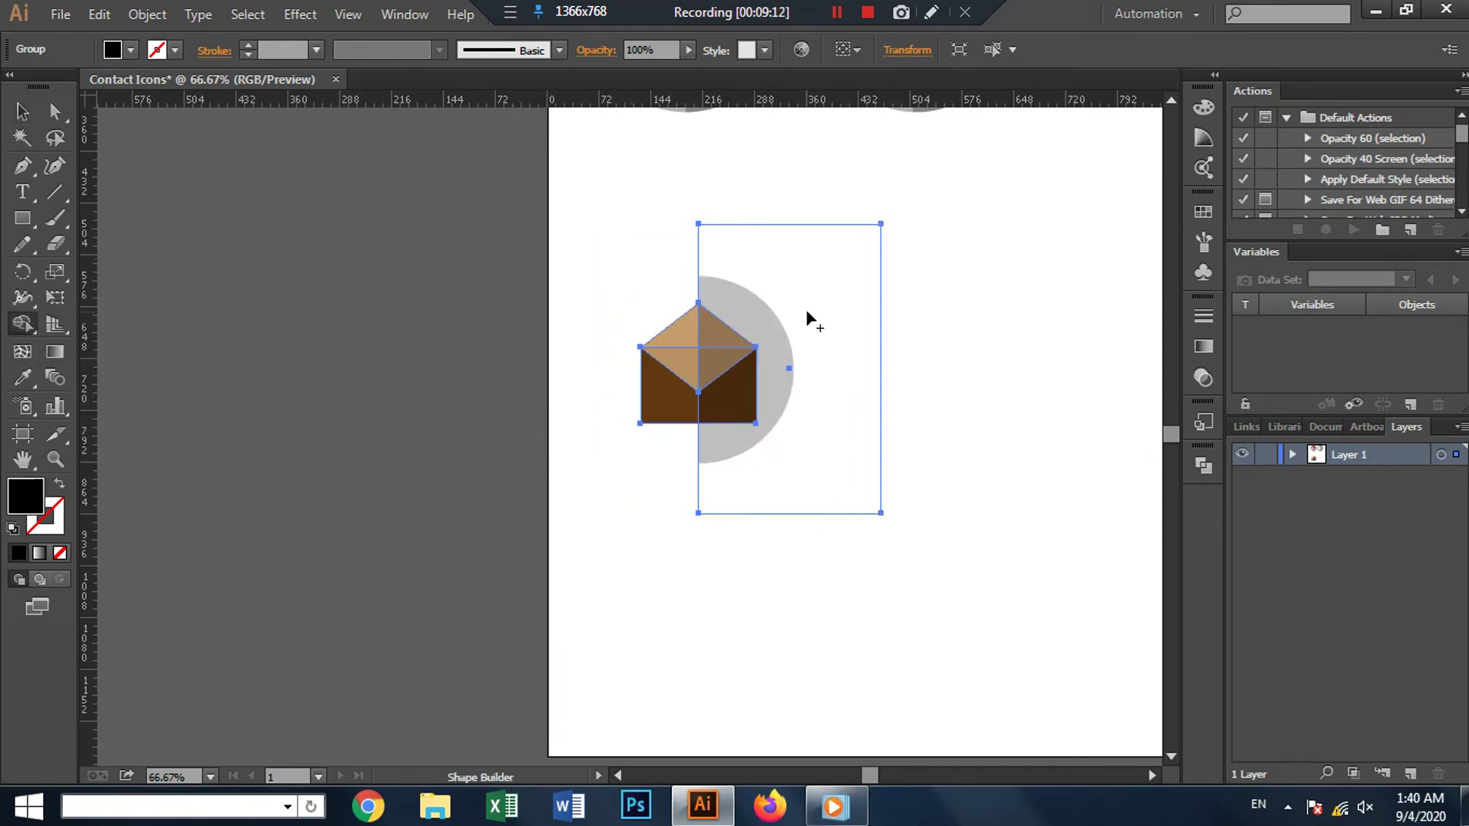
key(ctrl+z)
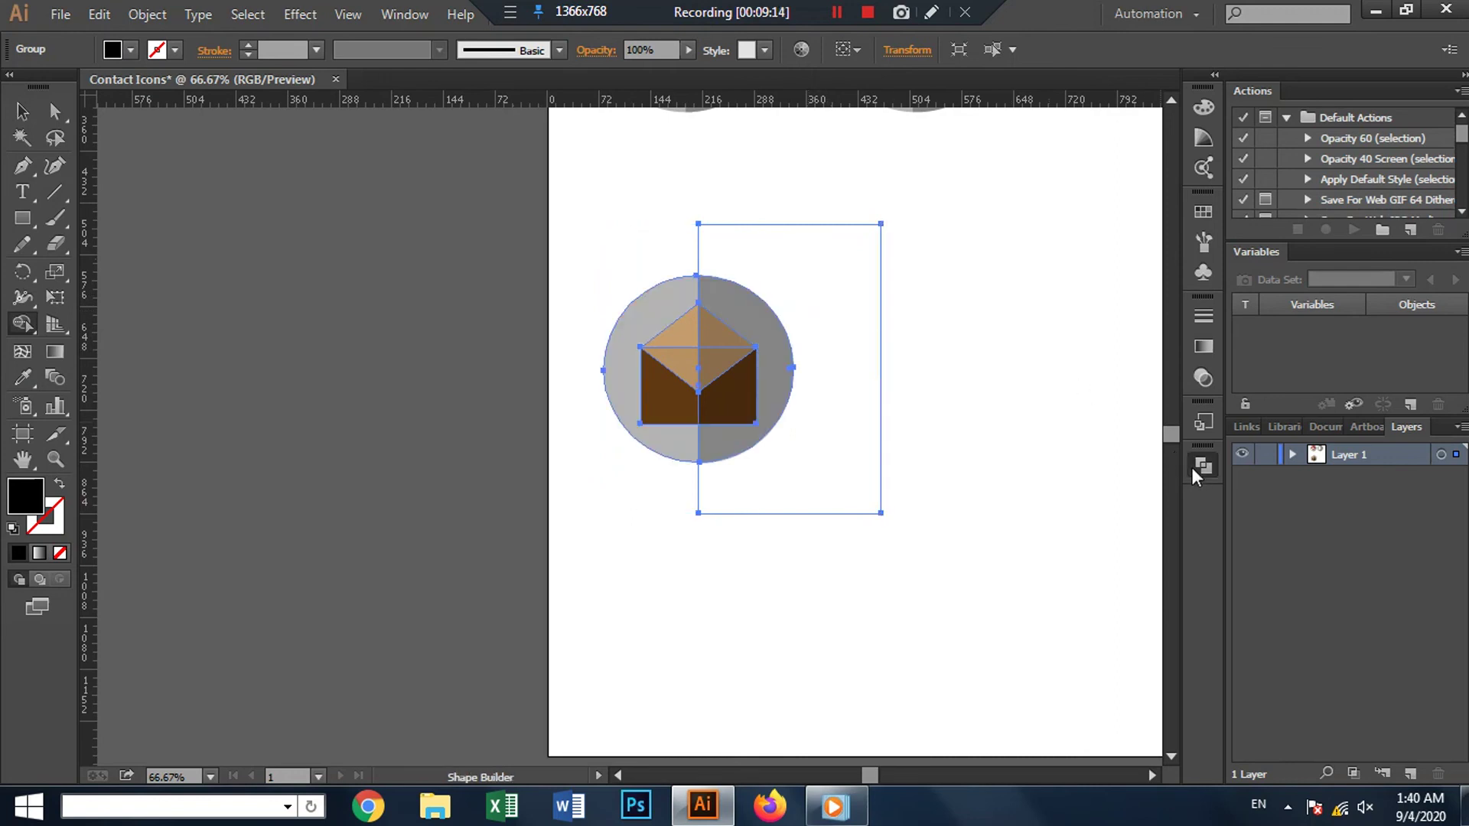
click(1203, 465)
click(994, 548)
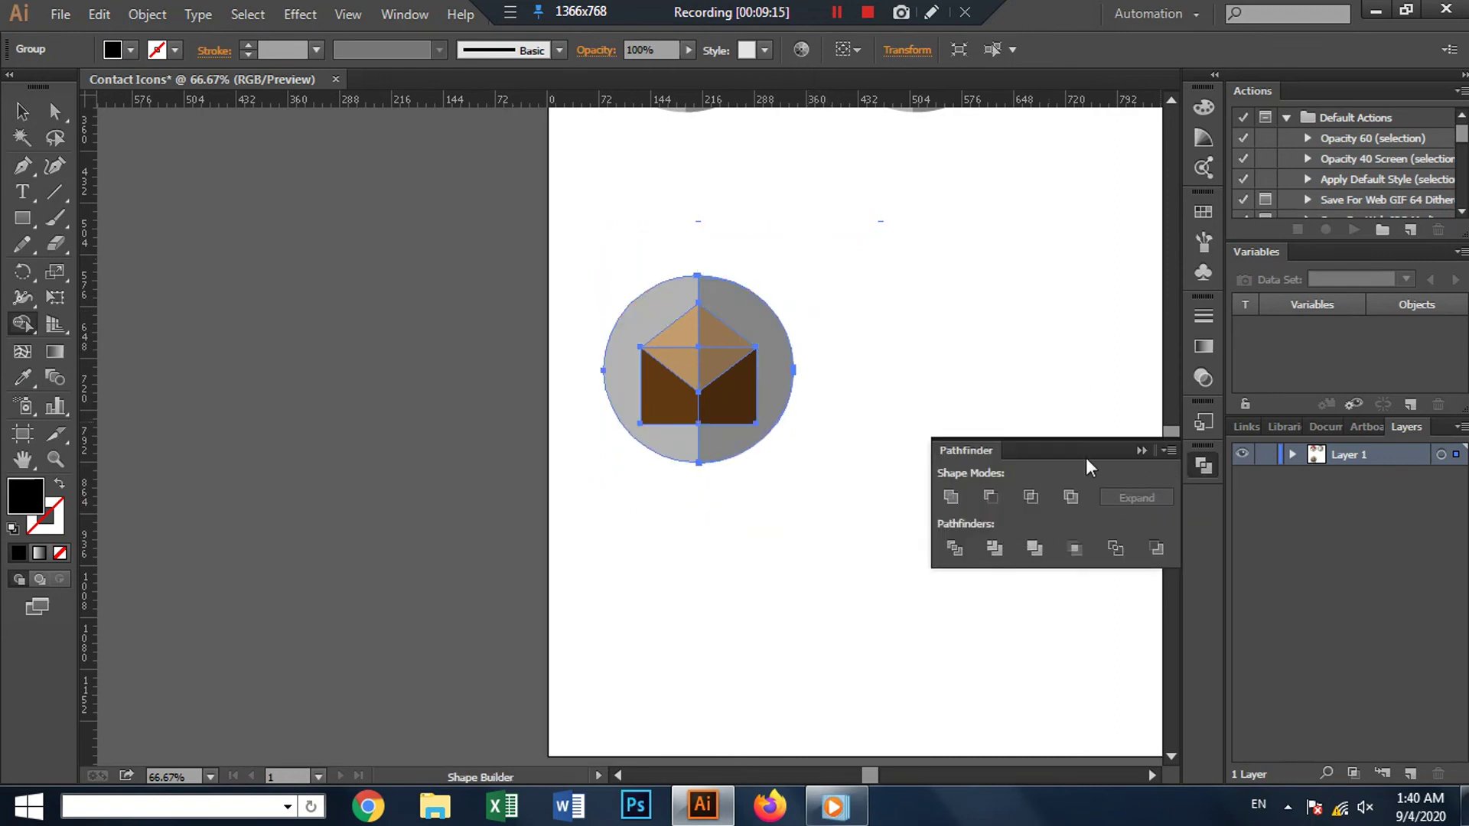
click(1142, 450)
Step: Move the envelope icon into the top row beside the phone icon
click(22, 111)
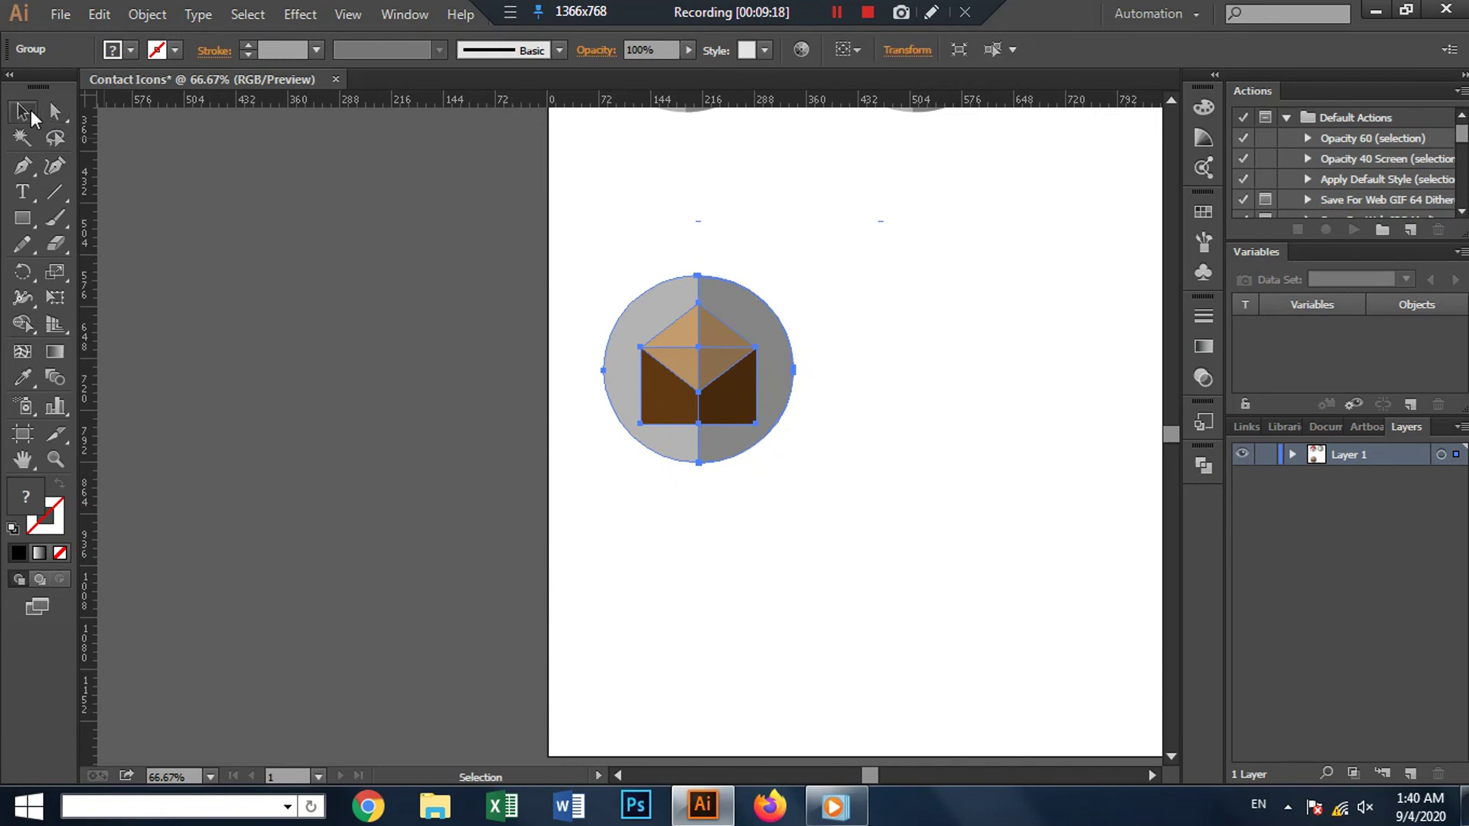
click(484, 250)
key(ctrl+a)
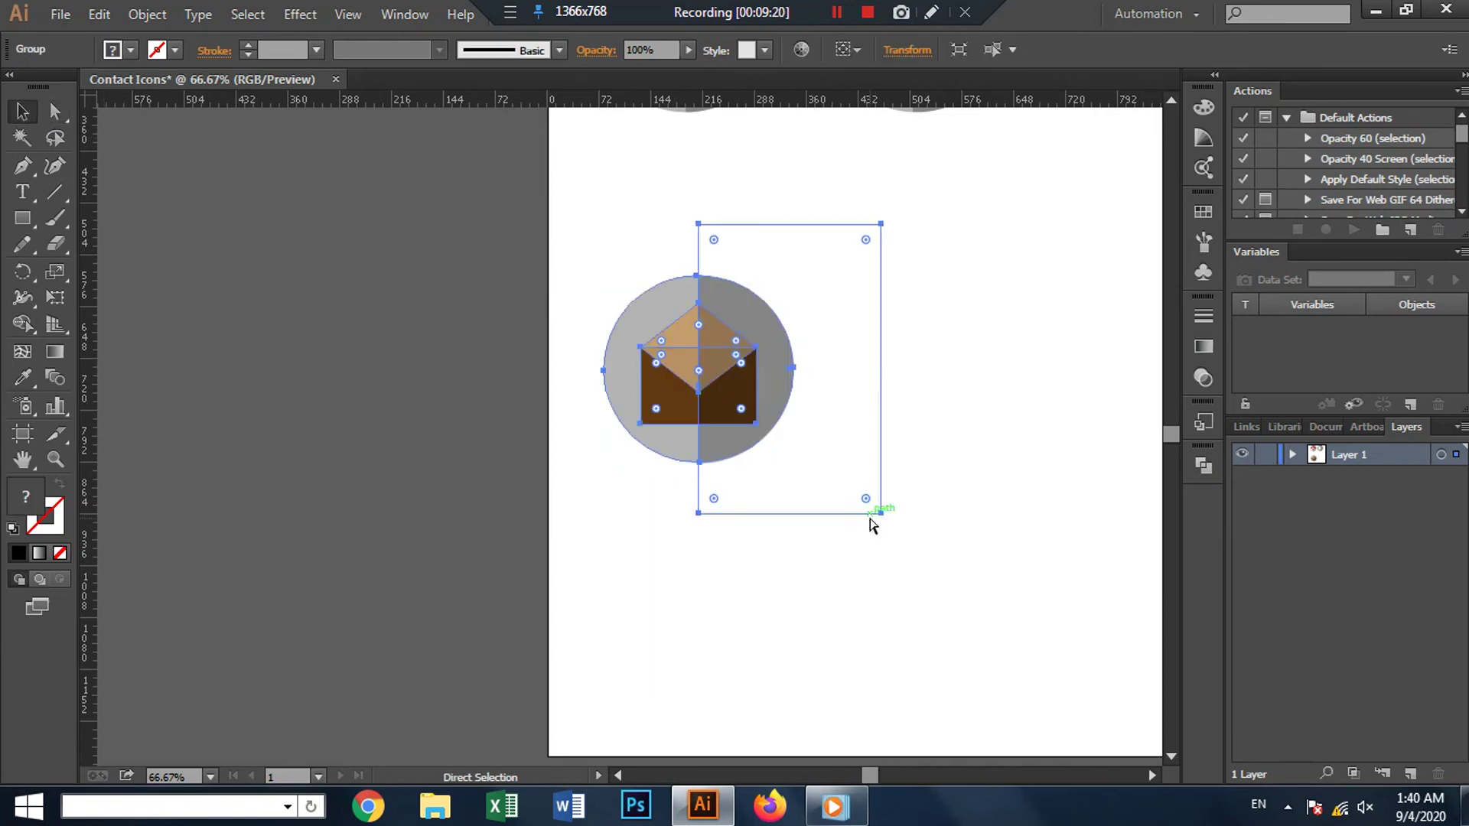
click(959, 433)
drag(739, 378, 942, 314)
key(ctrl+minus)
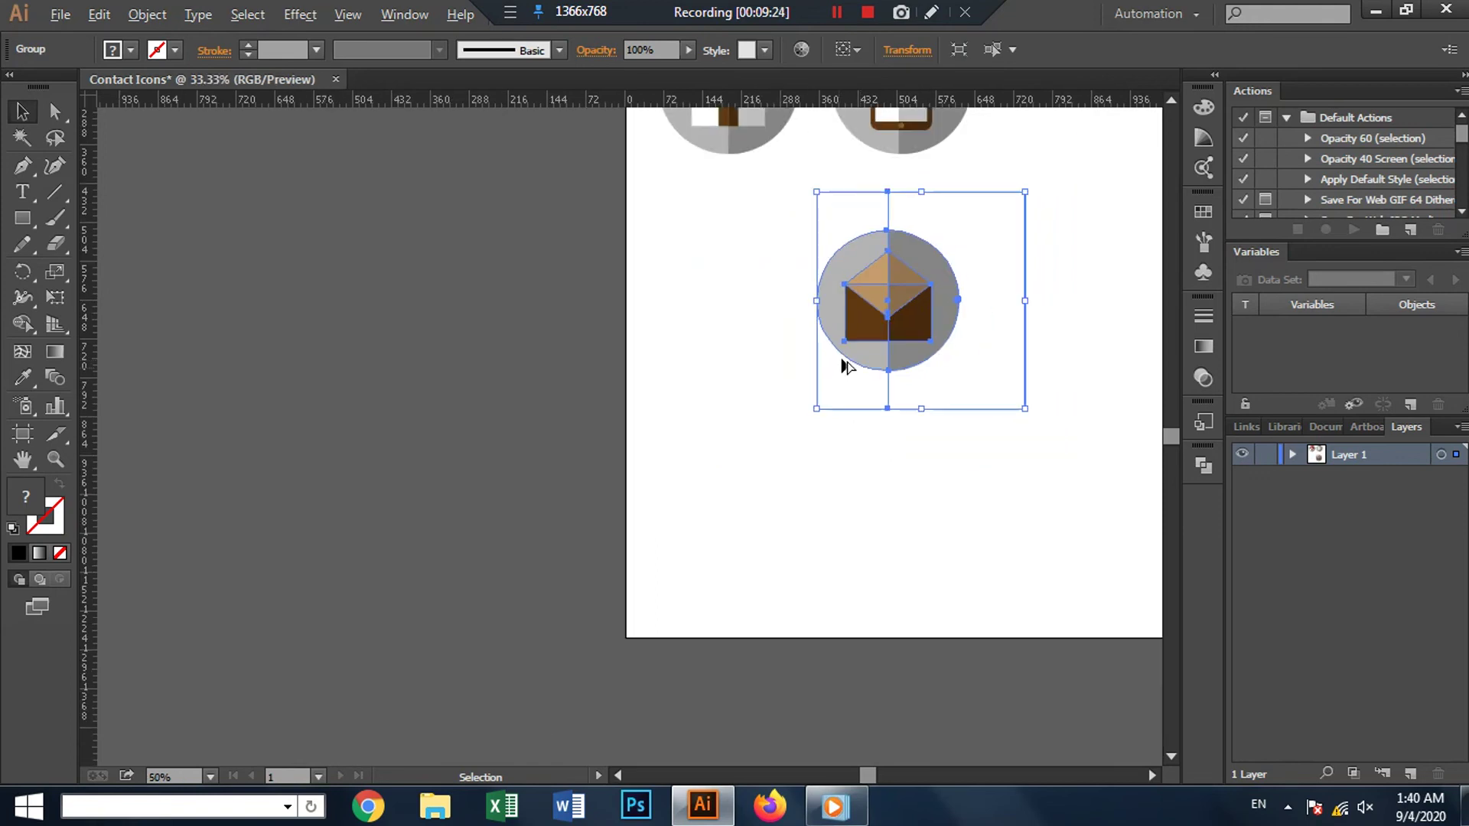
key(ctrl+minus)
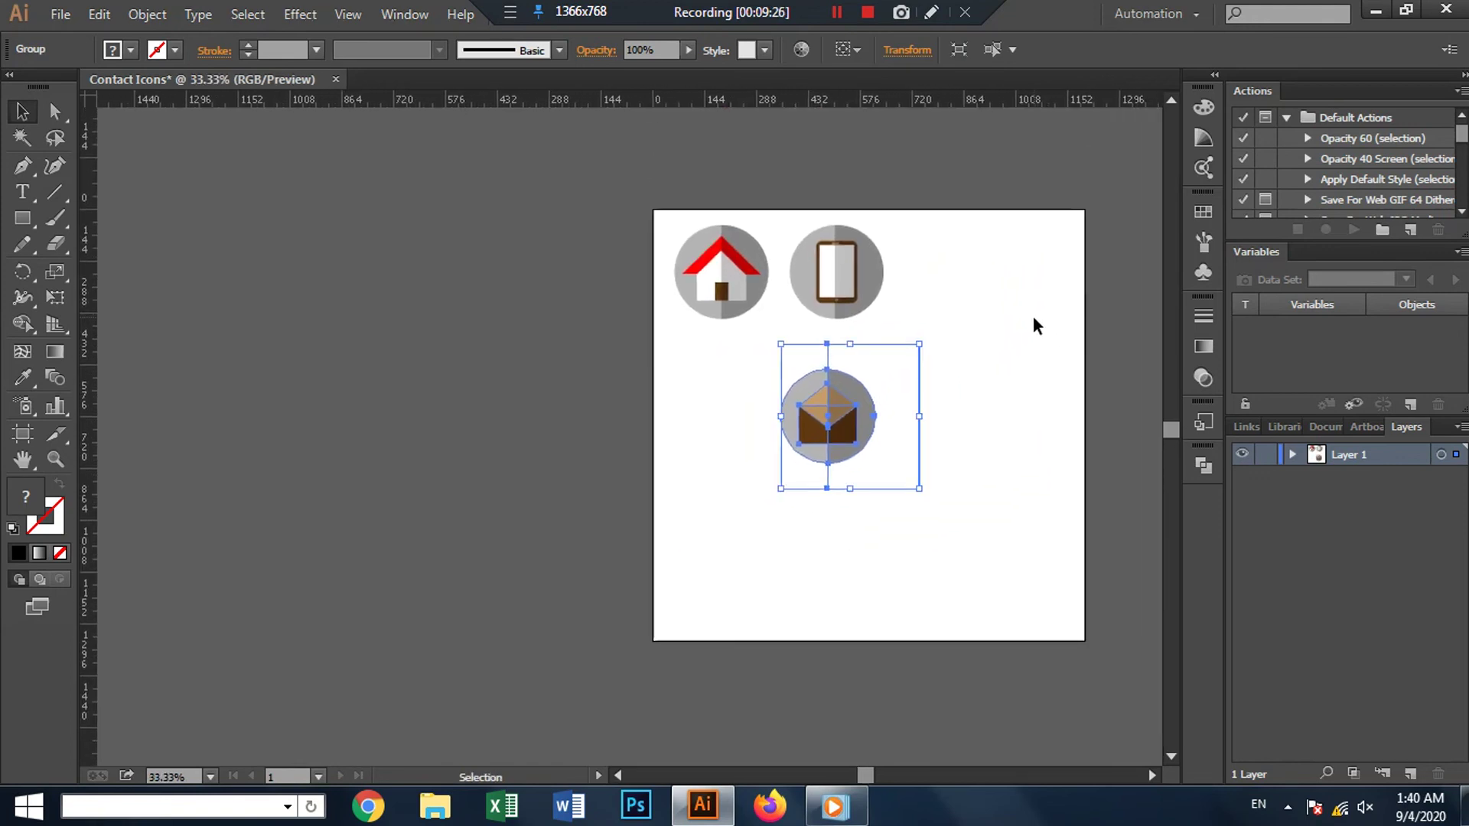
click(1032, 315)
drag(860, 417, 980, 259)
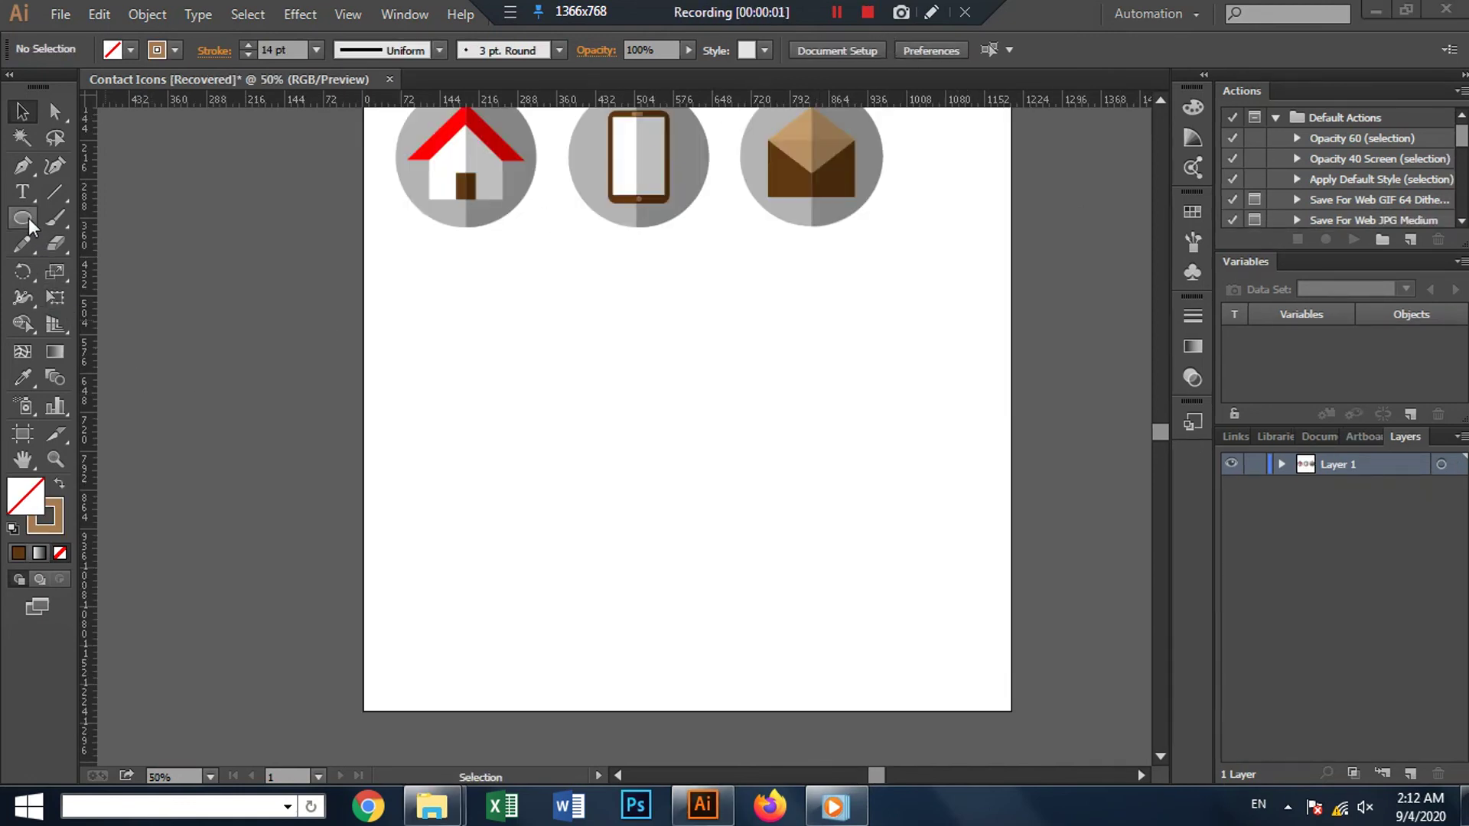
Step: Draw a circle in the lower artboard with a dark brown fill and no stroke
click(23, 218)
drag(524, 377, 696, 562)
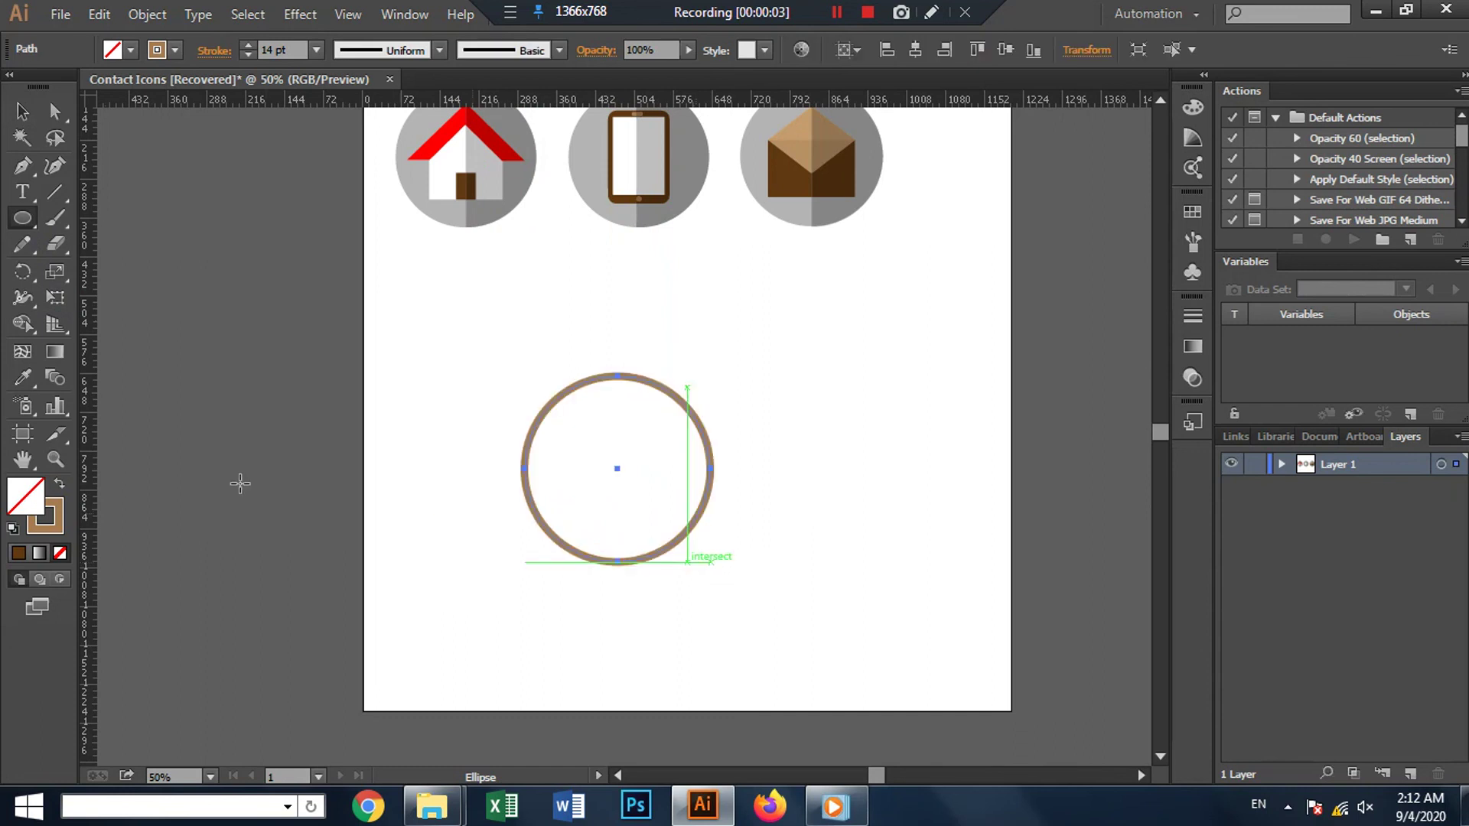
key(shift+x)
click(121, 52)
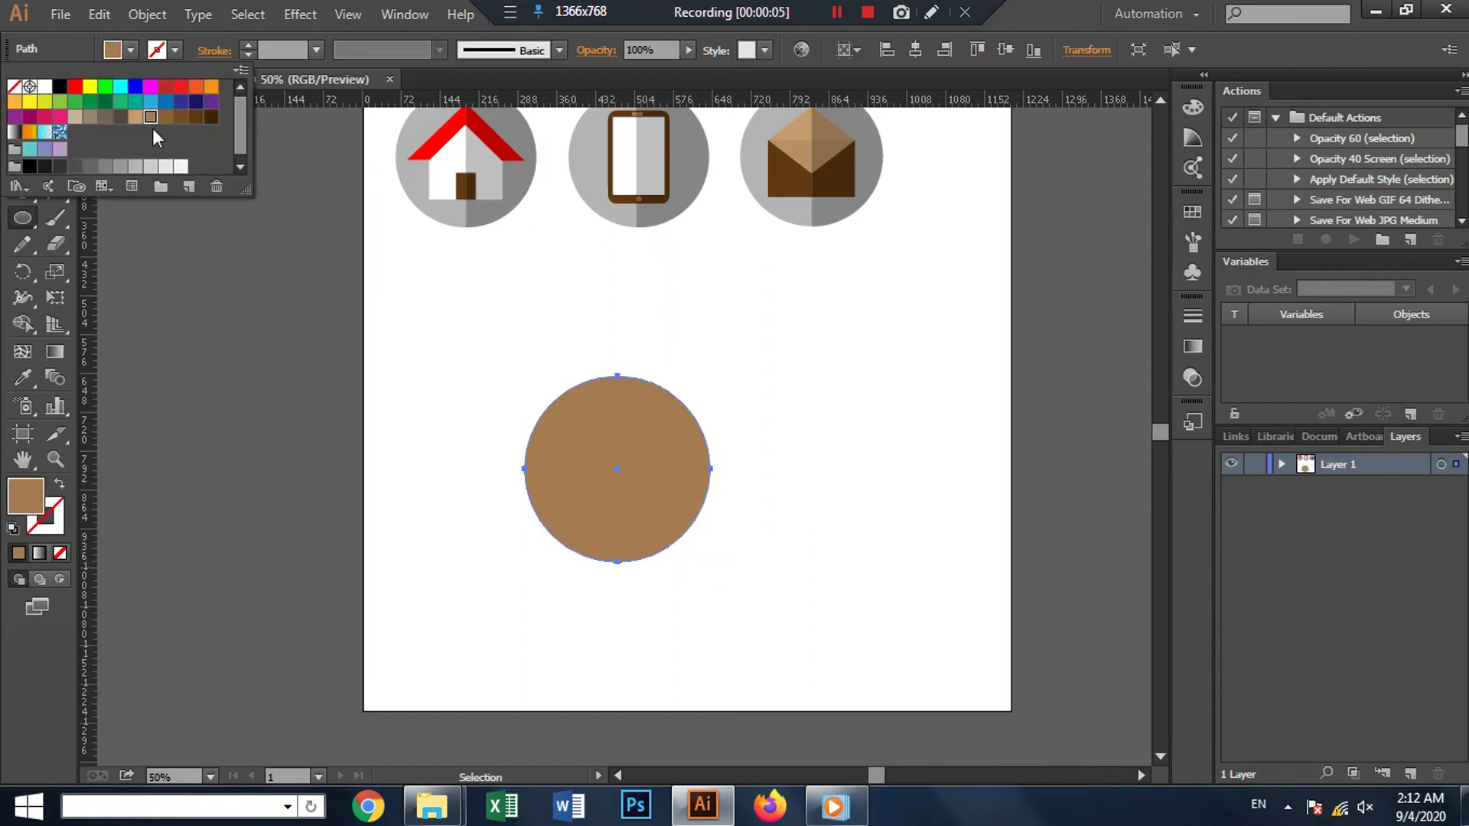
click(196, 117)
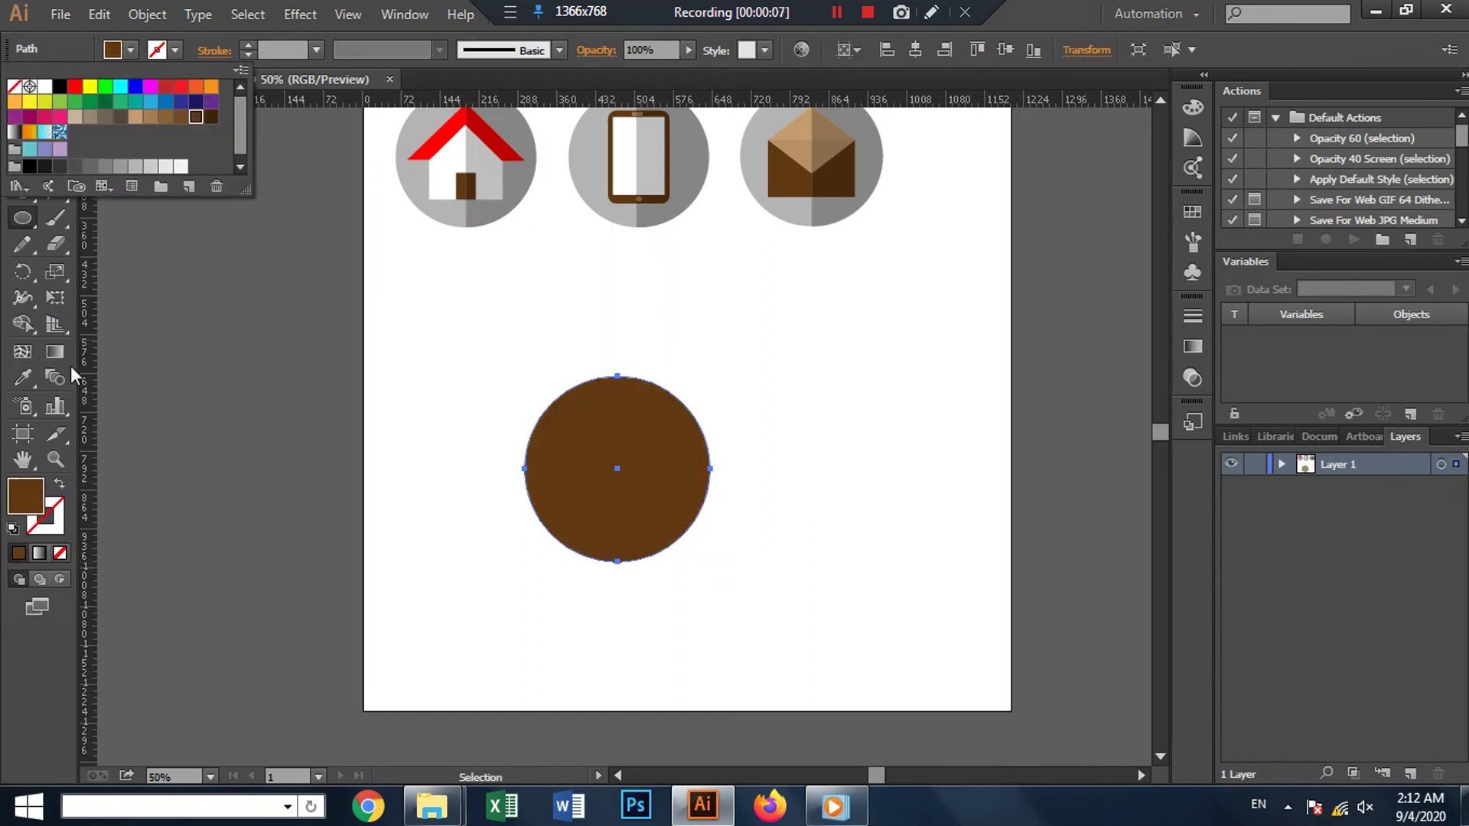
Step: Add a wide unfilled ellipse ring across the circle with a tan 14 pt stroke
click(23, 218)
mouse_move(448, 417)
mouse_down()
mouse_move(775, 520)
mouse_move(775, 508)
mouse_up()
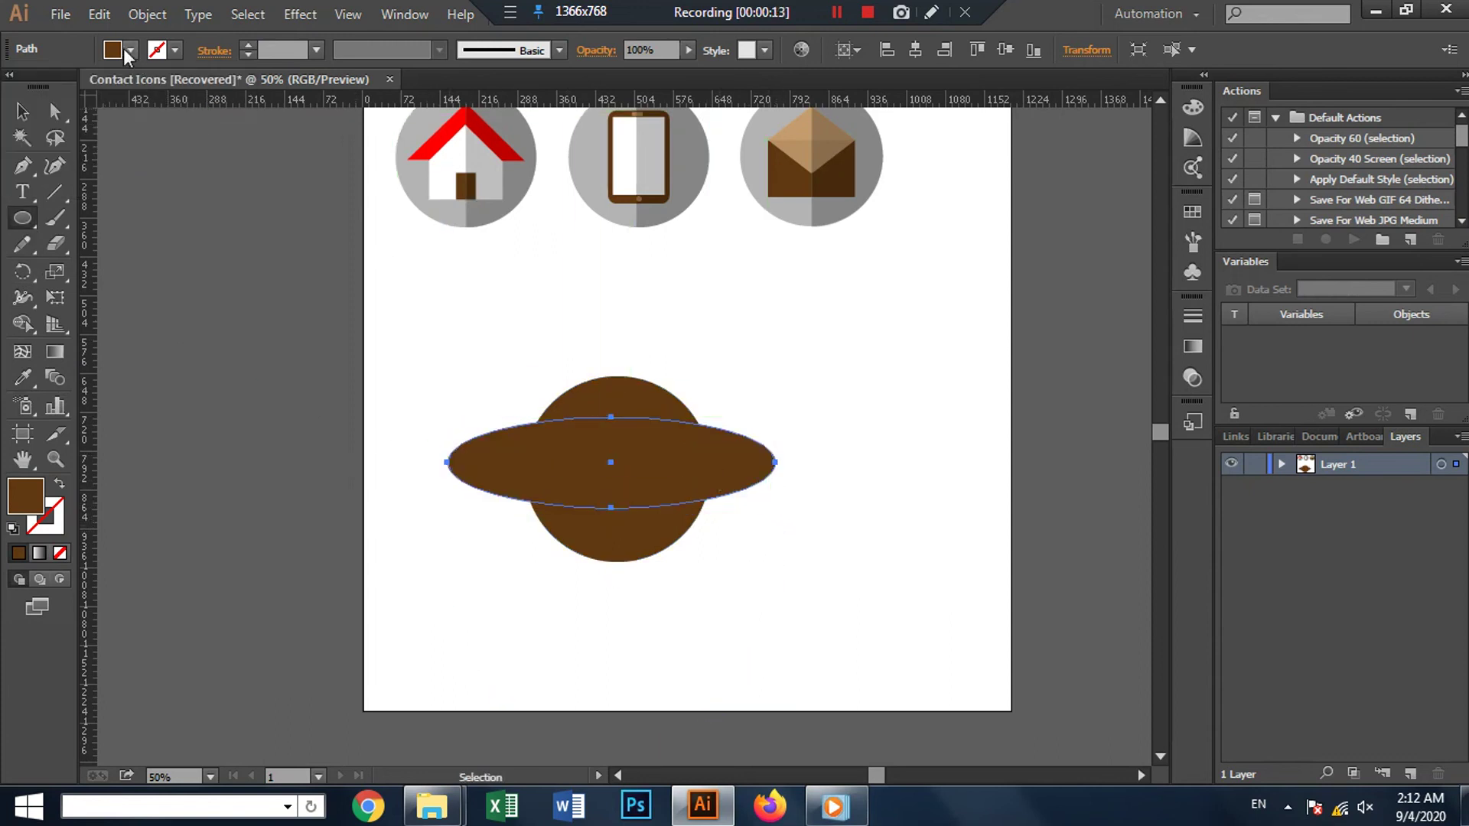
click(61, 480)
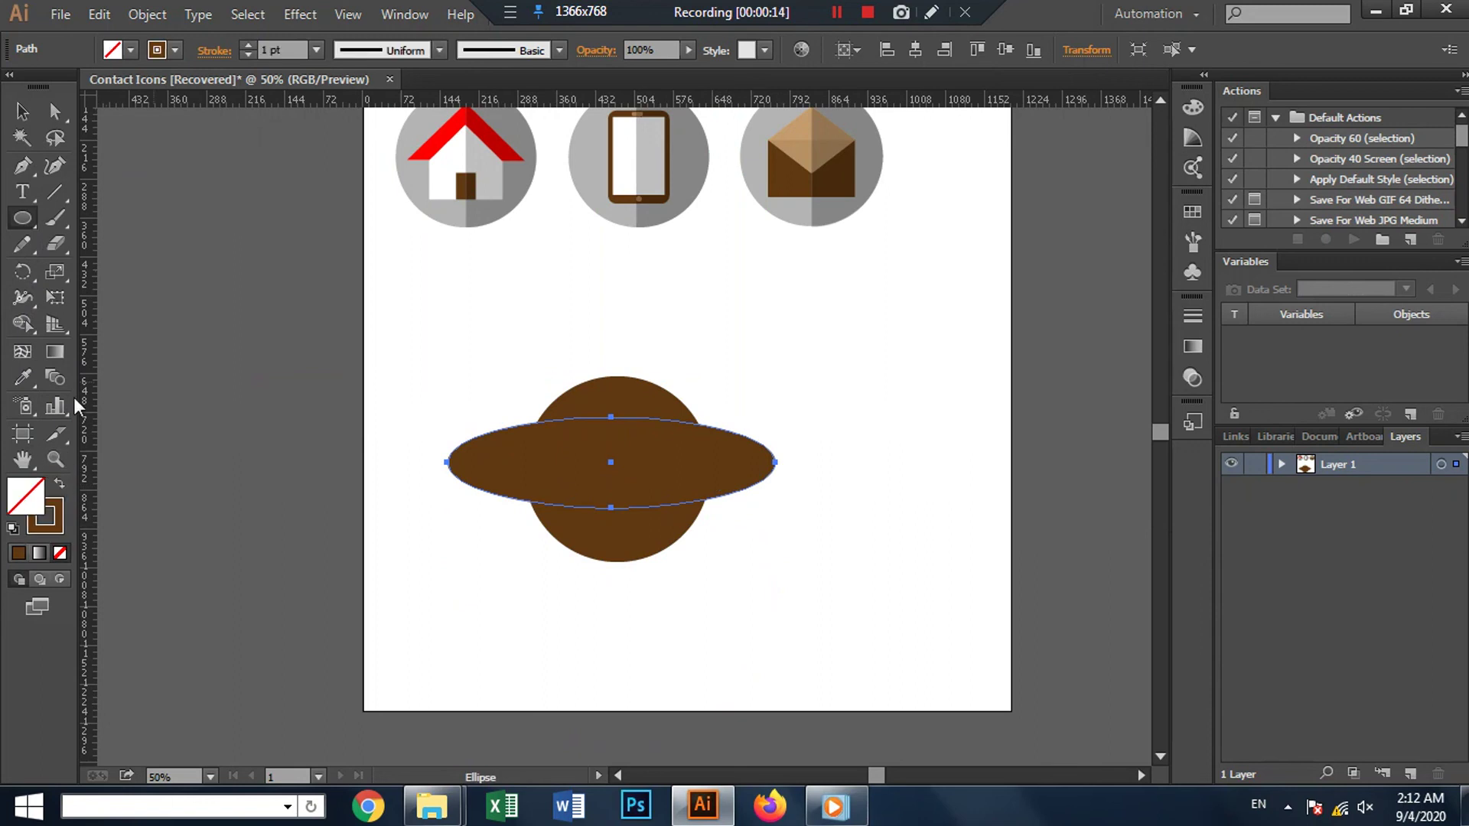
click(173, 54)
click(150, 116)
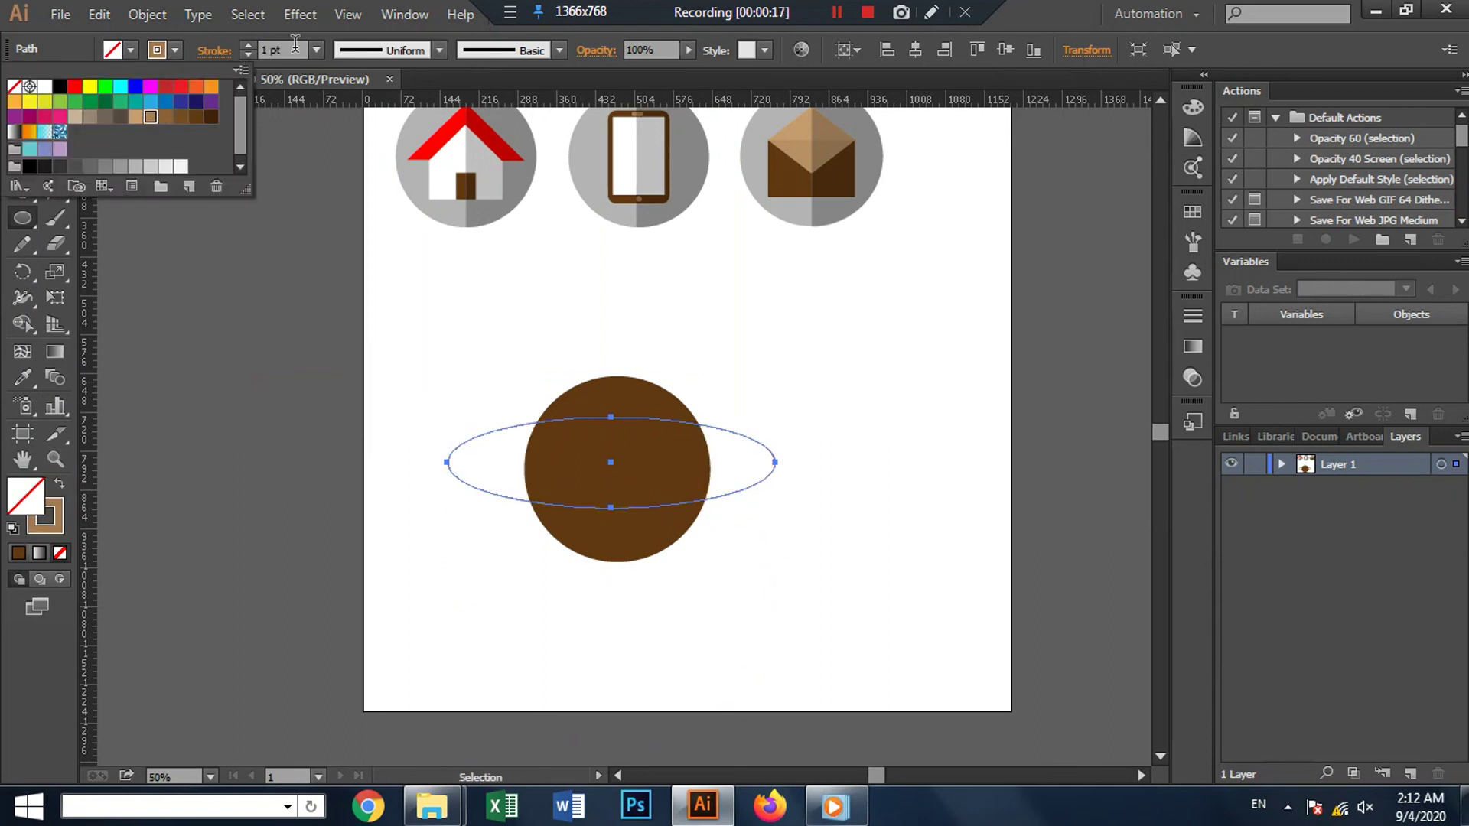
click(317, 50)
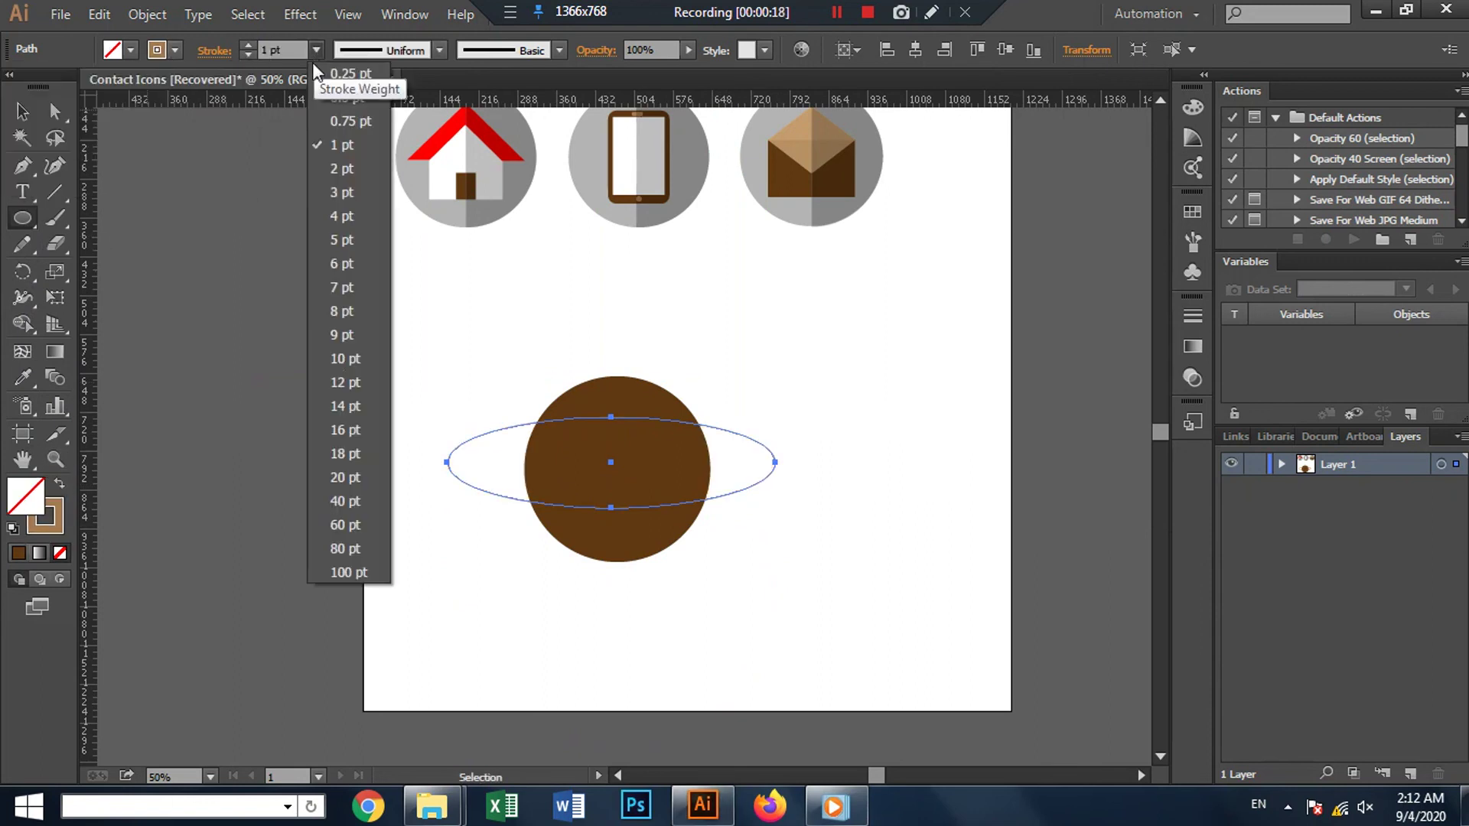
click(341, 405)
click(32, 113)
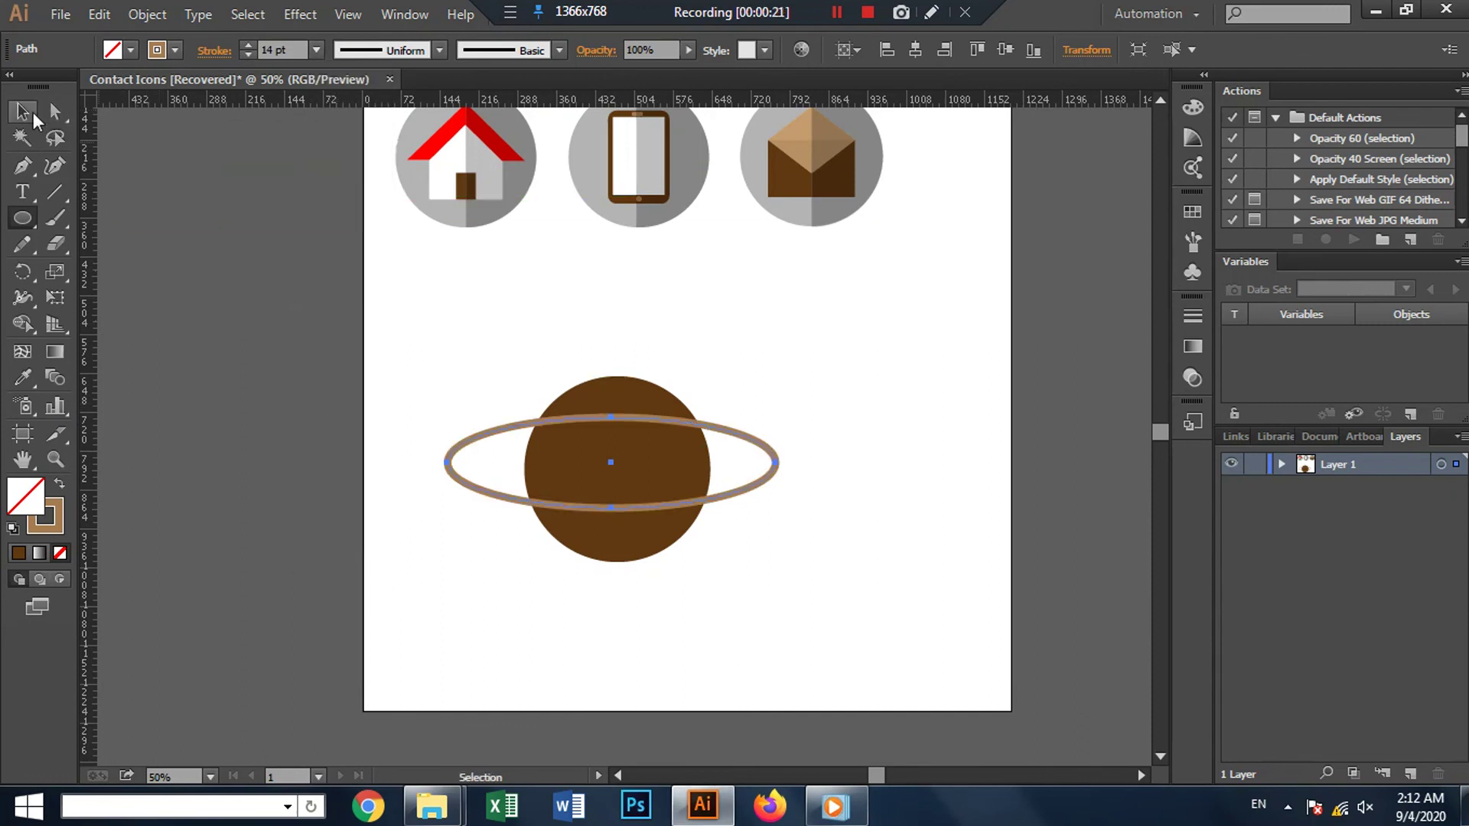
Step: Centre the ring on the brown circle and merge the ring's upper section into the planet
shift+click(623, 465)
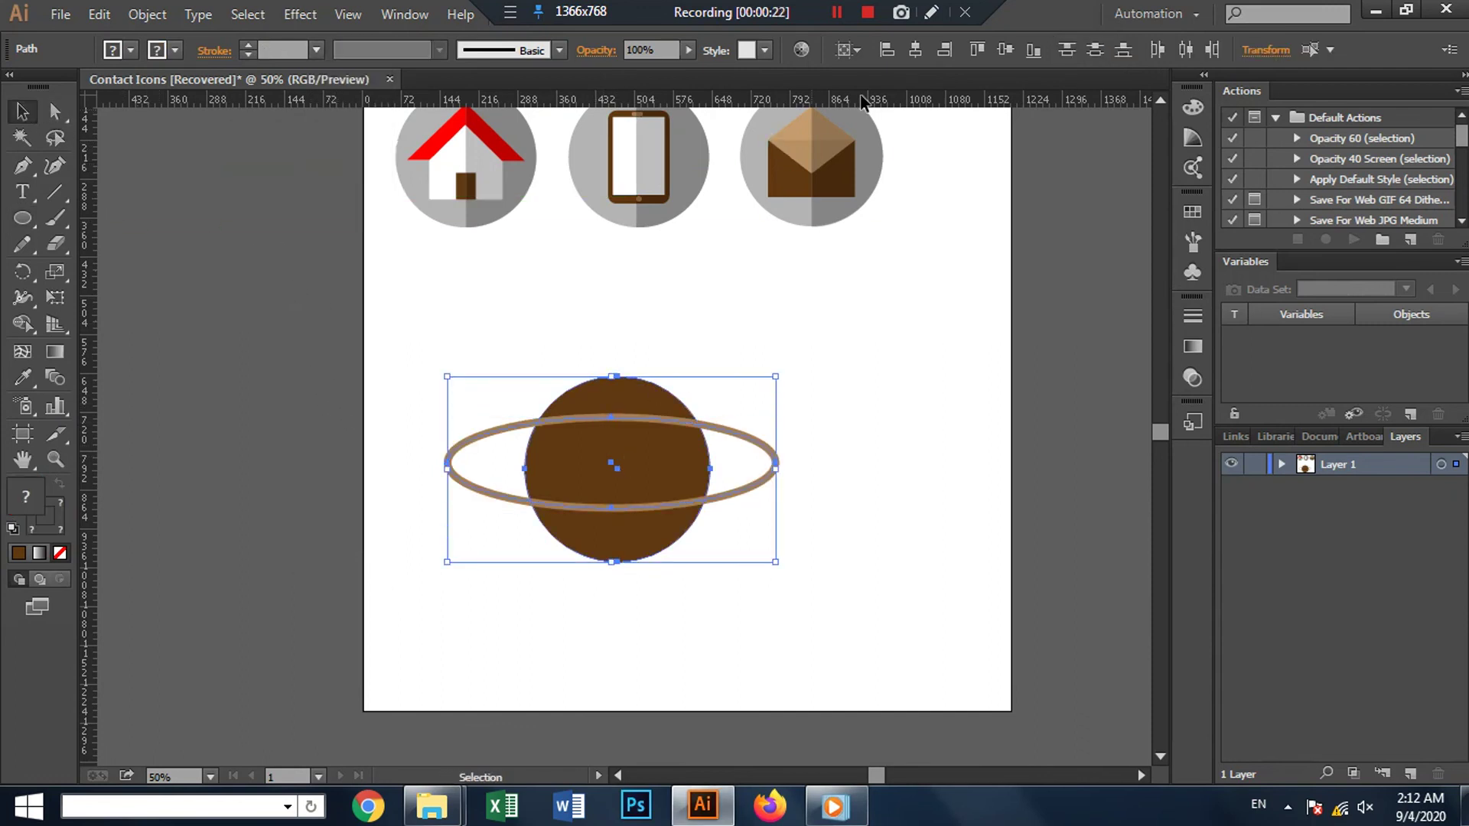
click(914, 51)
click(880, 367)
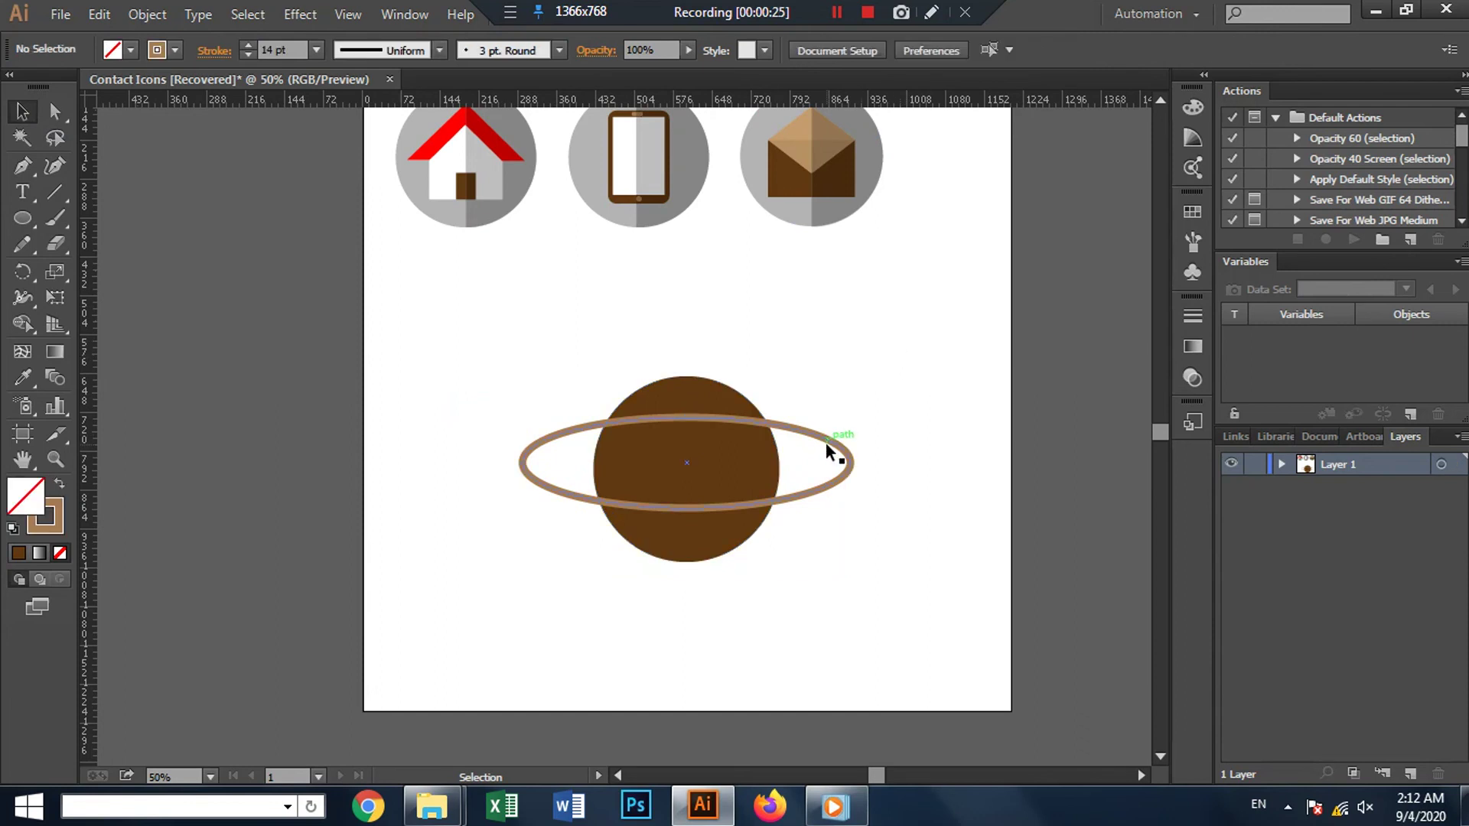
shift+click(709, 418)
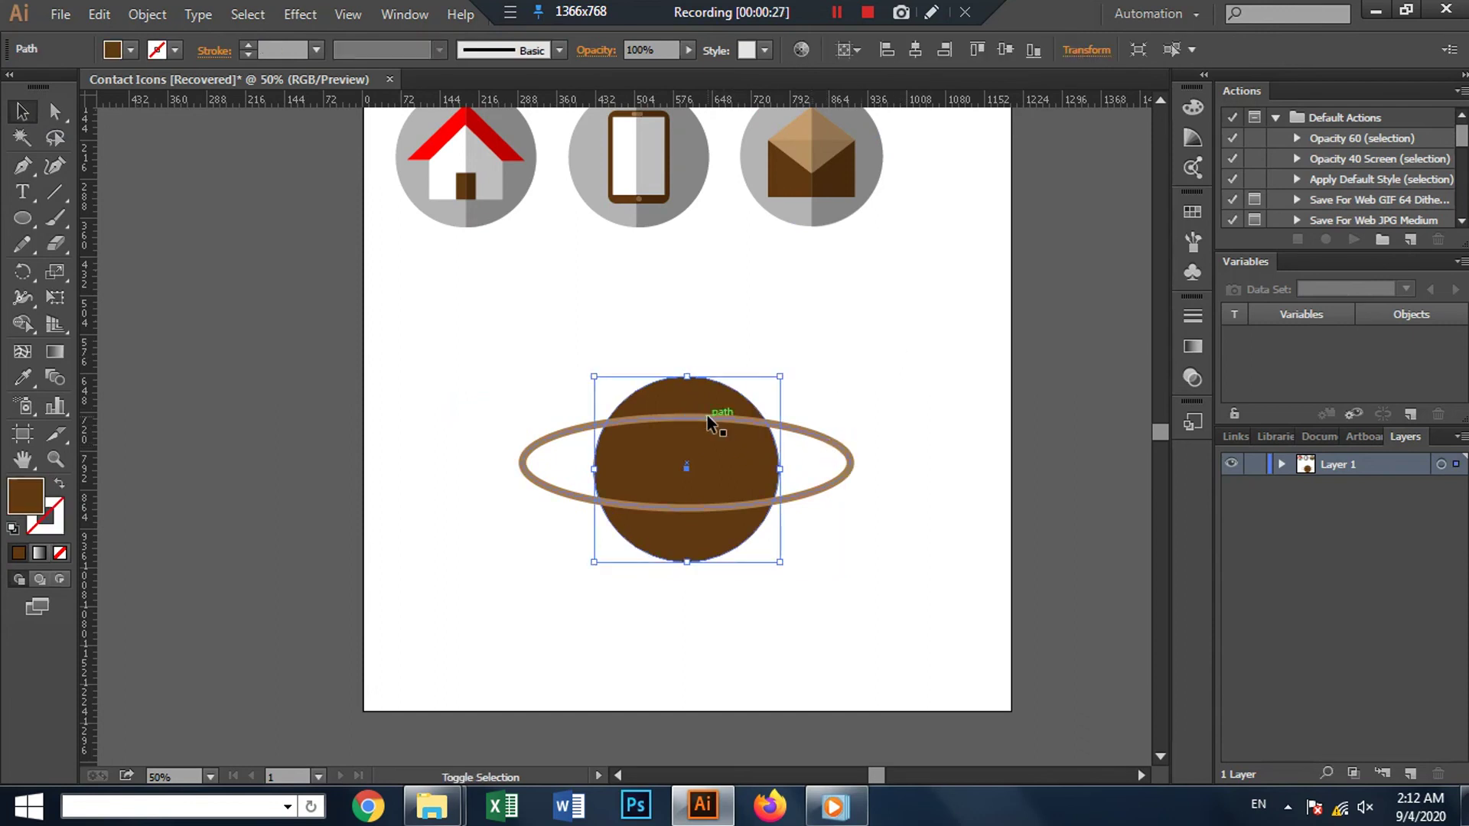
click(23, 323)
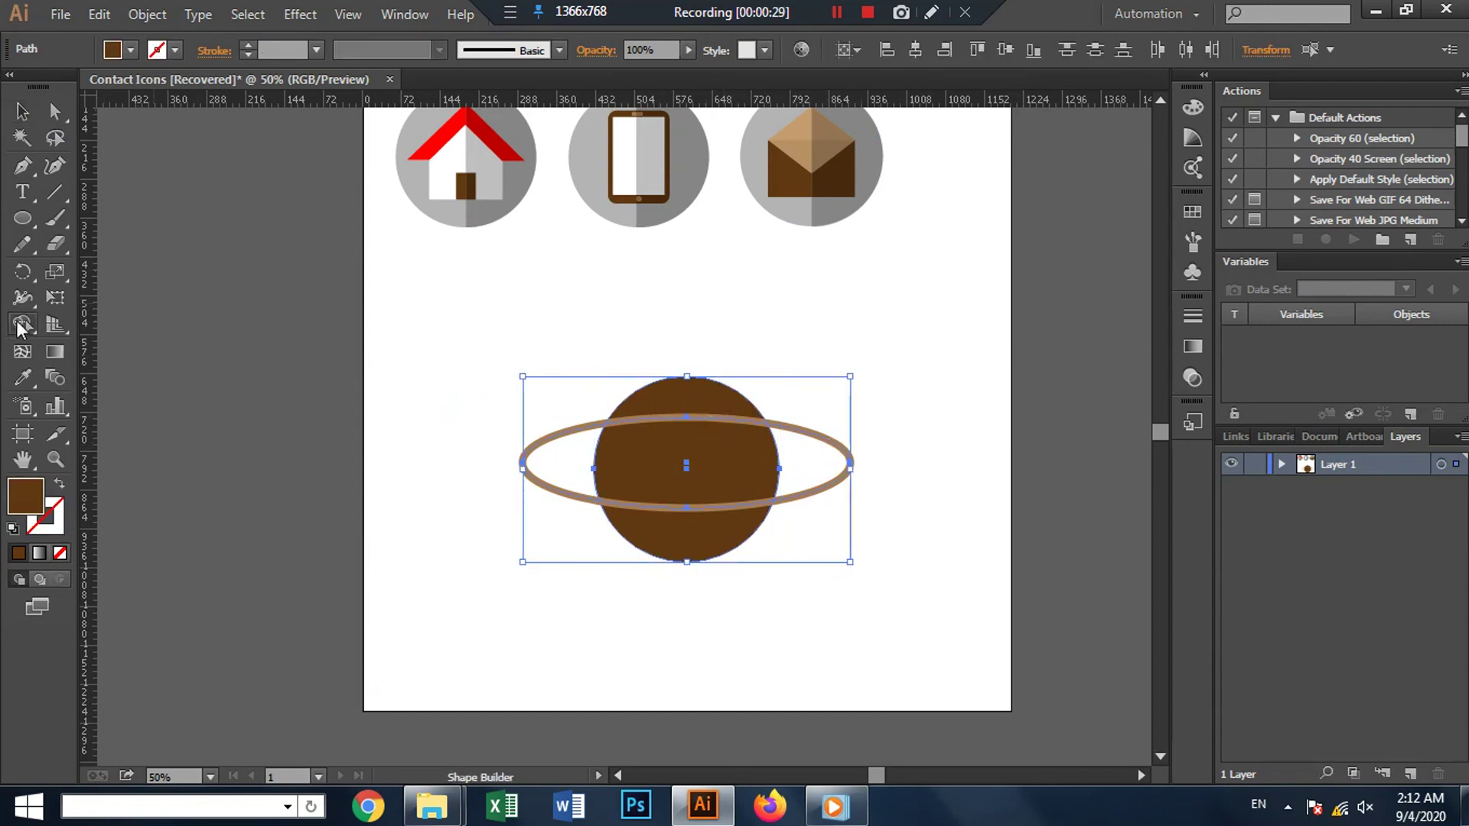
click(680, 425)
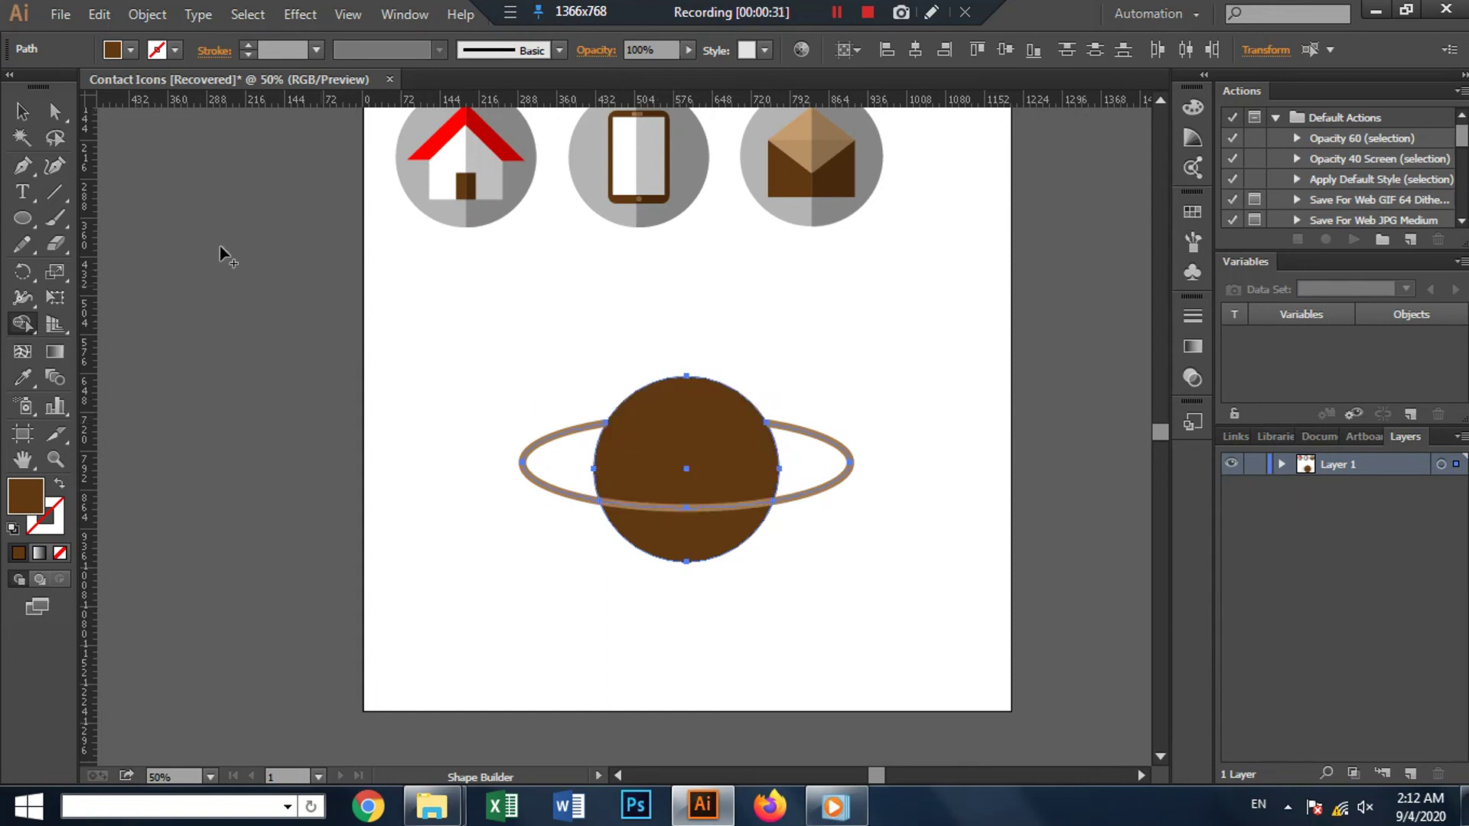
Step: Make the tan ring slightly narrower
click(22, 111)
click(932, 453)
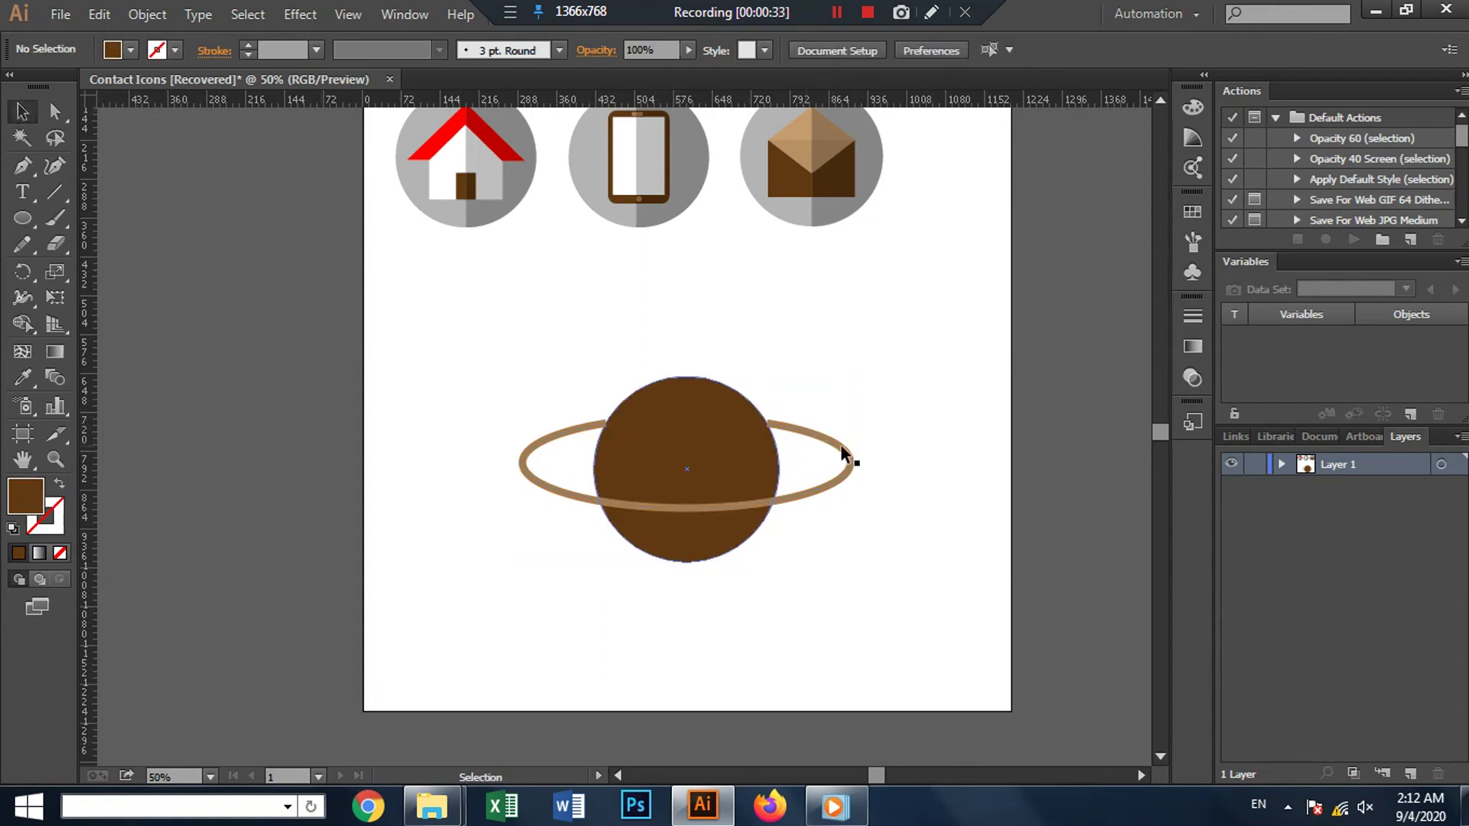
click(826, 443)
drag(851, 468, 843, 474)
Step: Duplicate the planet circle, bring the copy in front of the ring, and place it over the planet
click(893, 416)
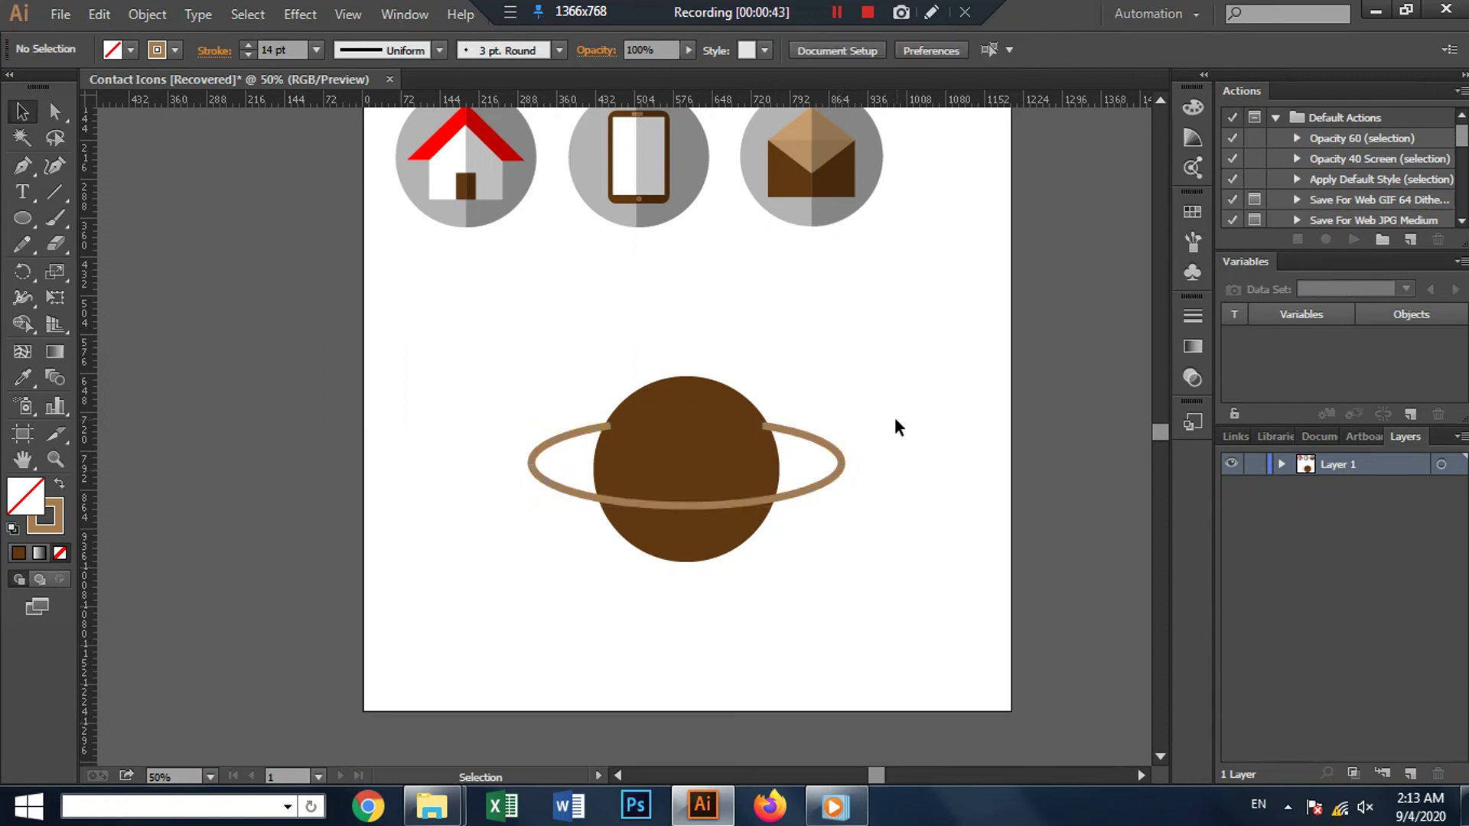
scroll(829, 428, up, 1)
scroll(830, 428, up, 1)
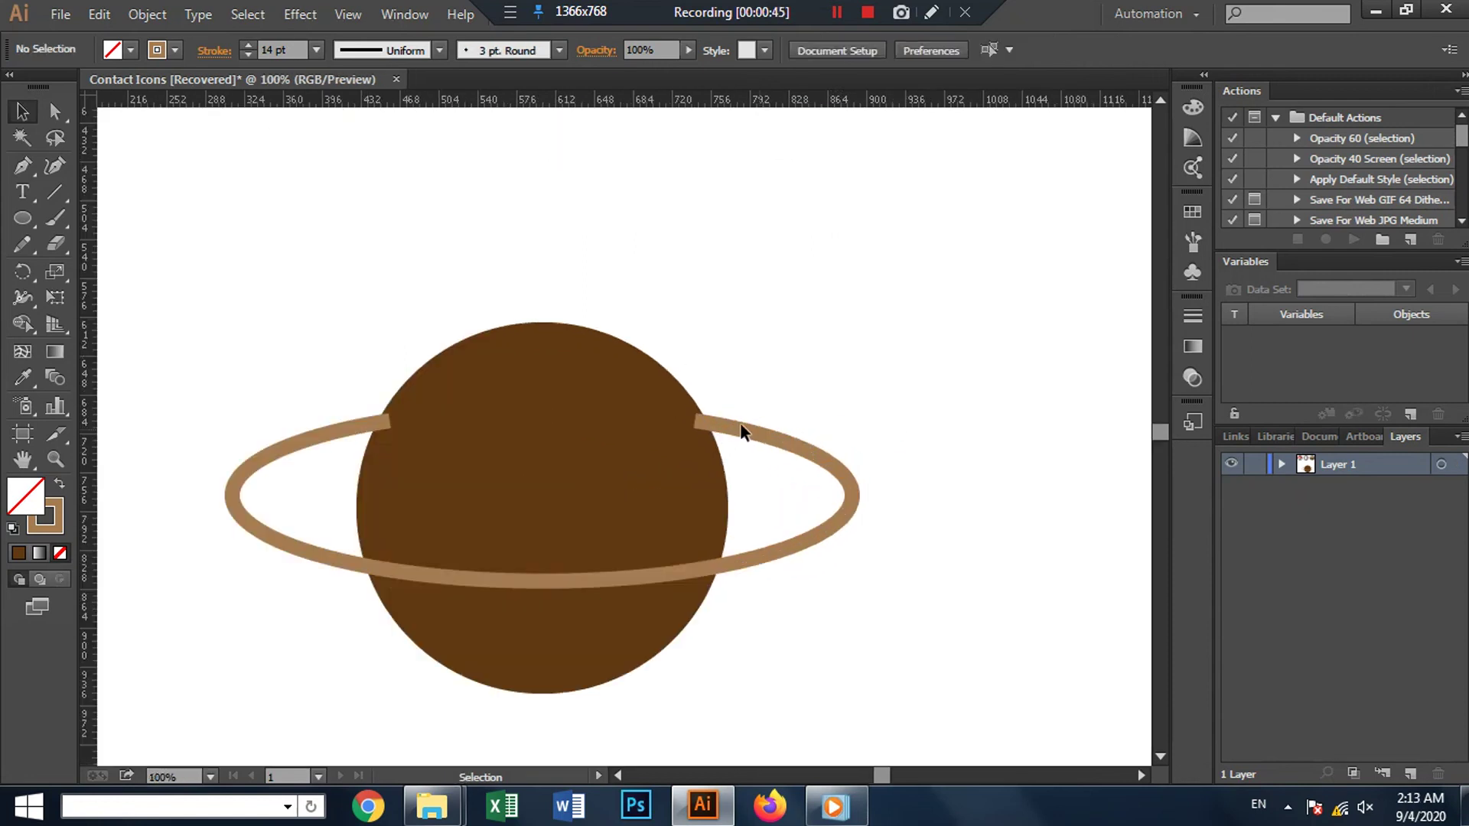
drag(603, 434, 626, 433)
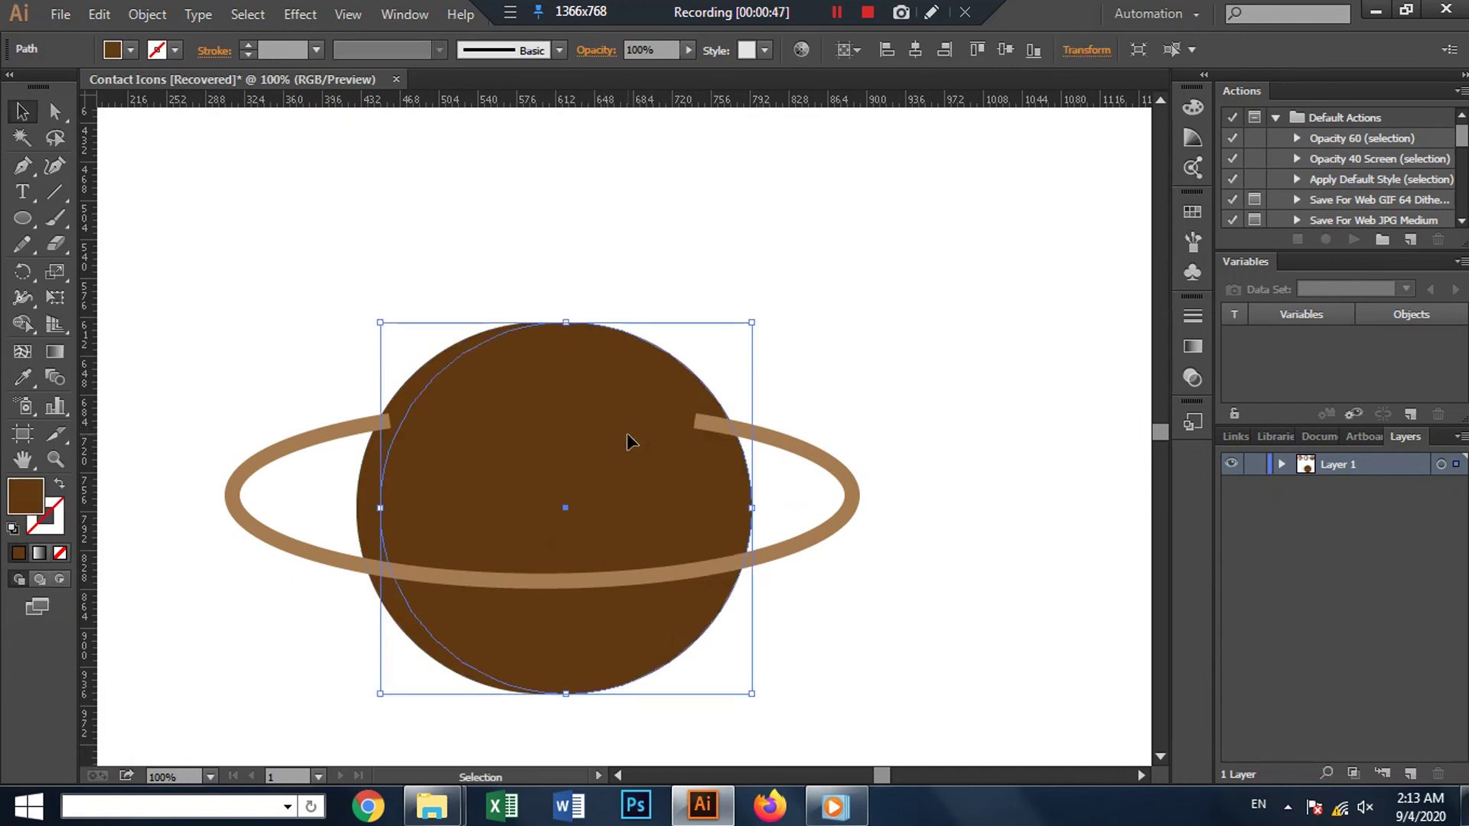
right_click(624, 434)
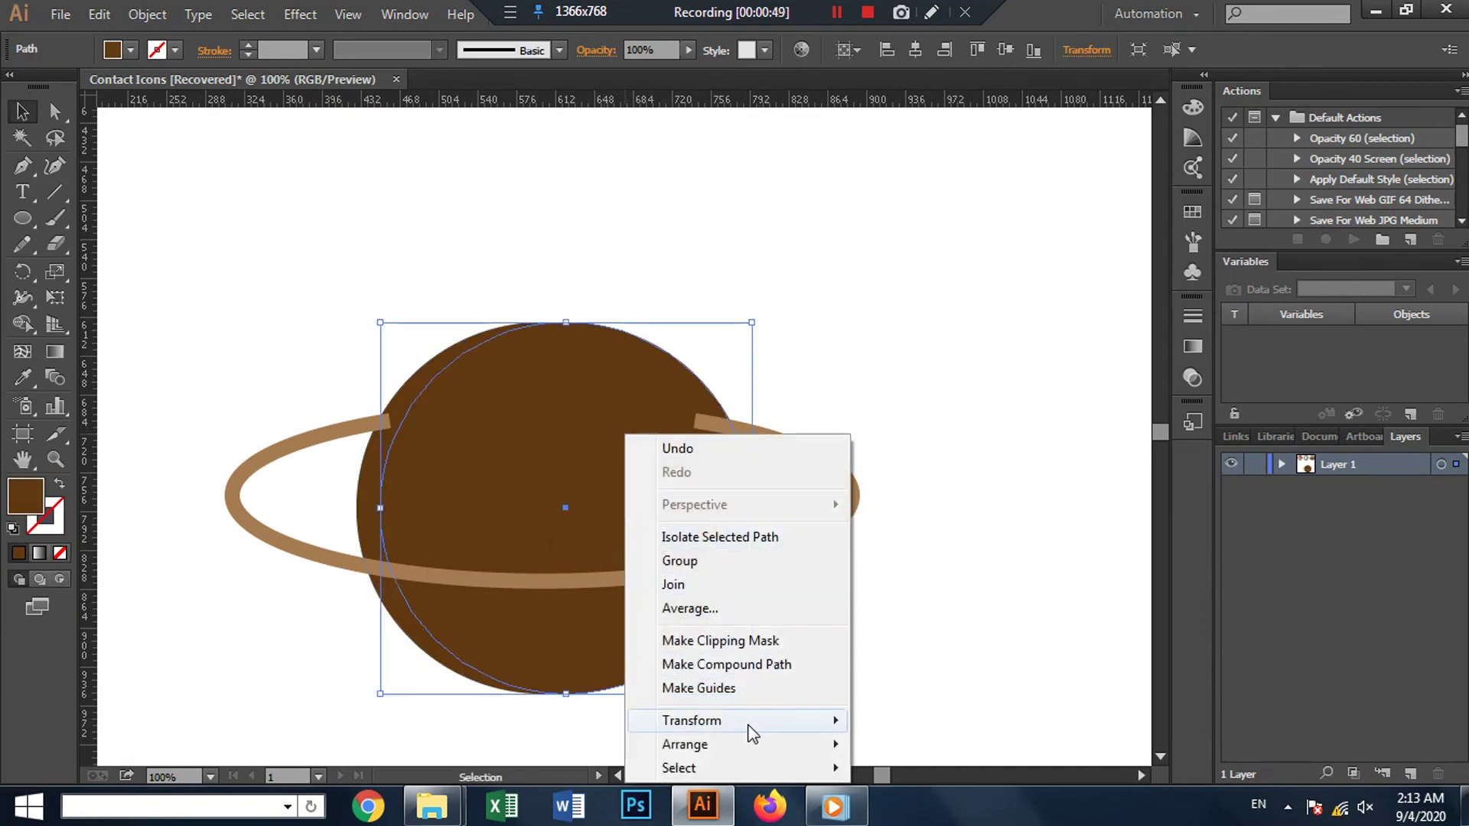
mouse_move(685, 744)
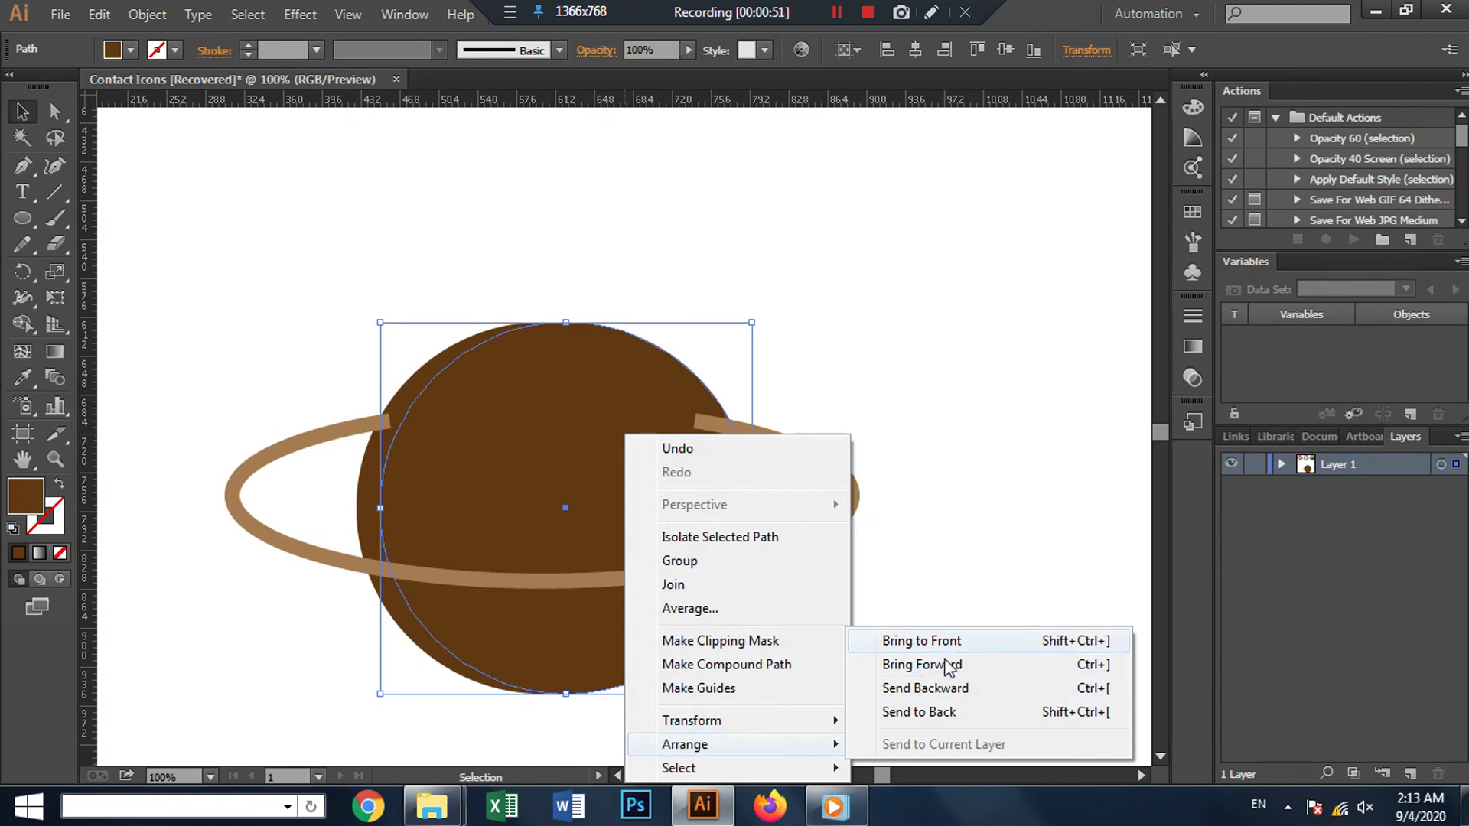
click(954, 641)
drag(626, 486, 597, 466)
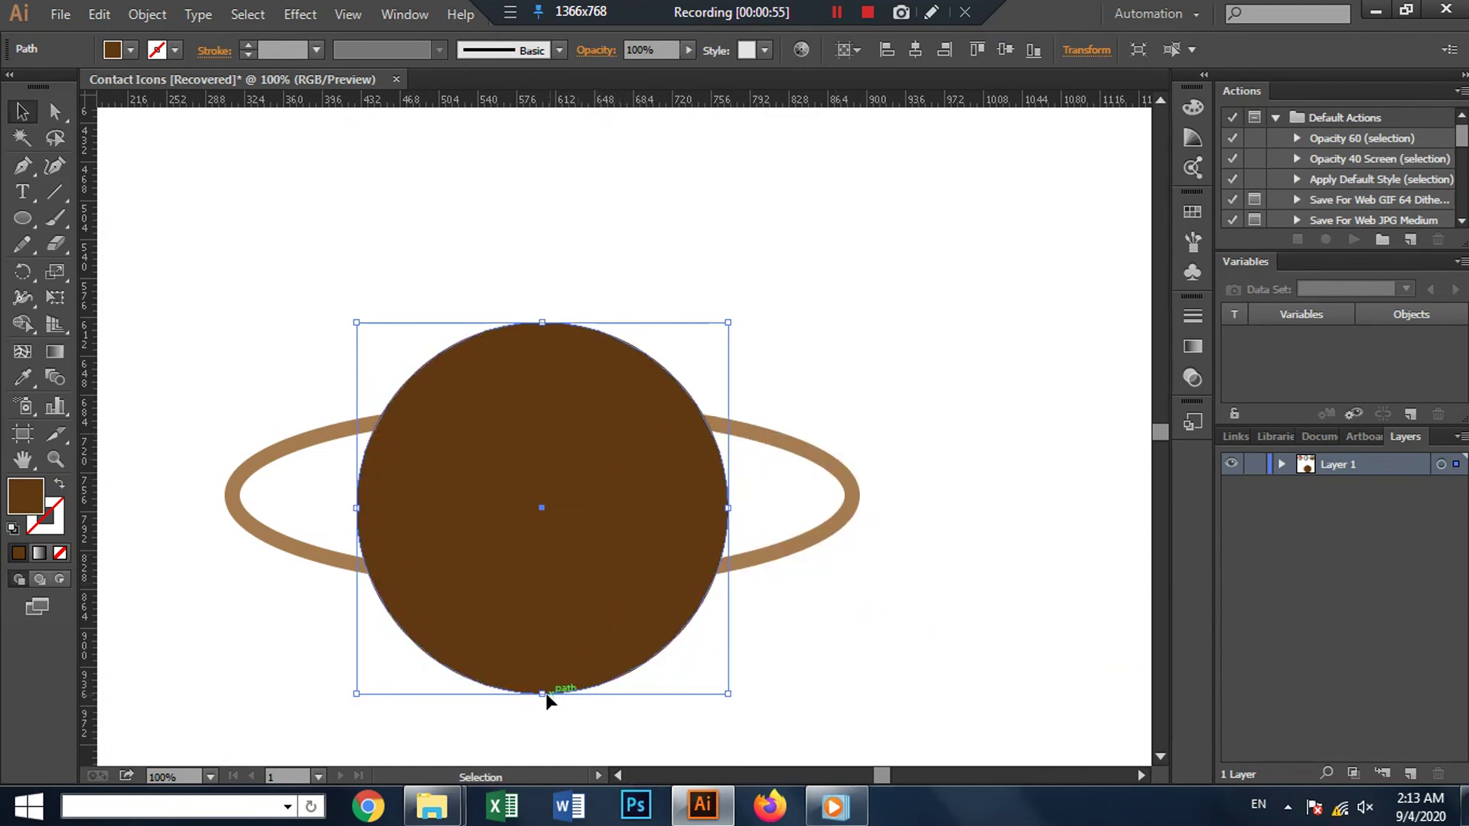
Step: Shrink the copy to 256 px high, centre it on the planet, and widen it to 287 px
drag(546, 694, 546, 649)
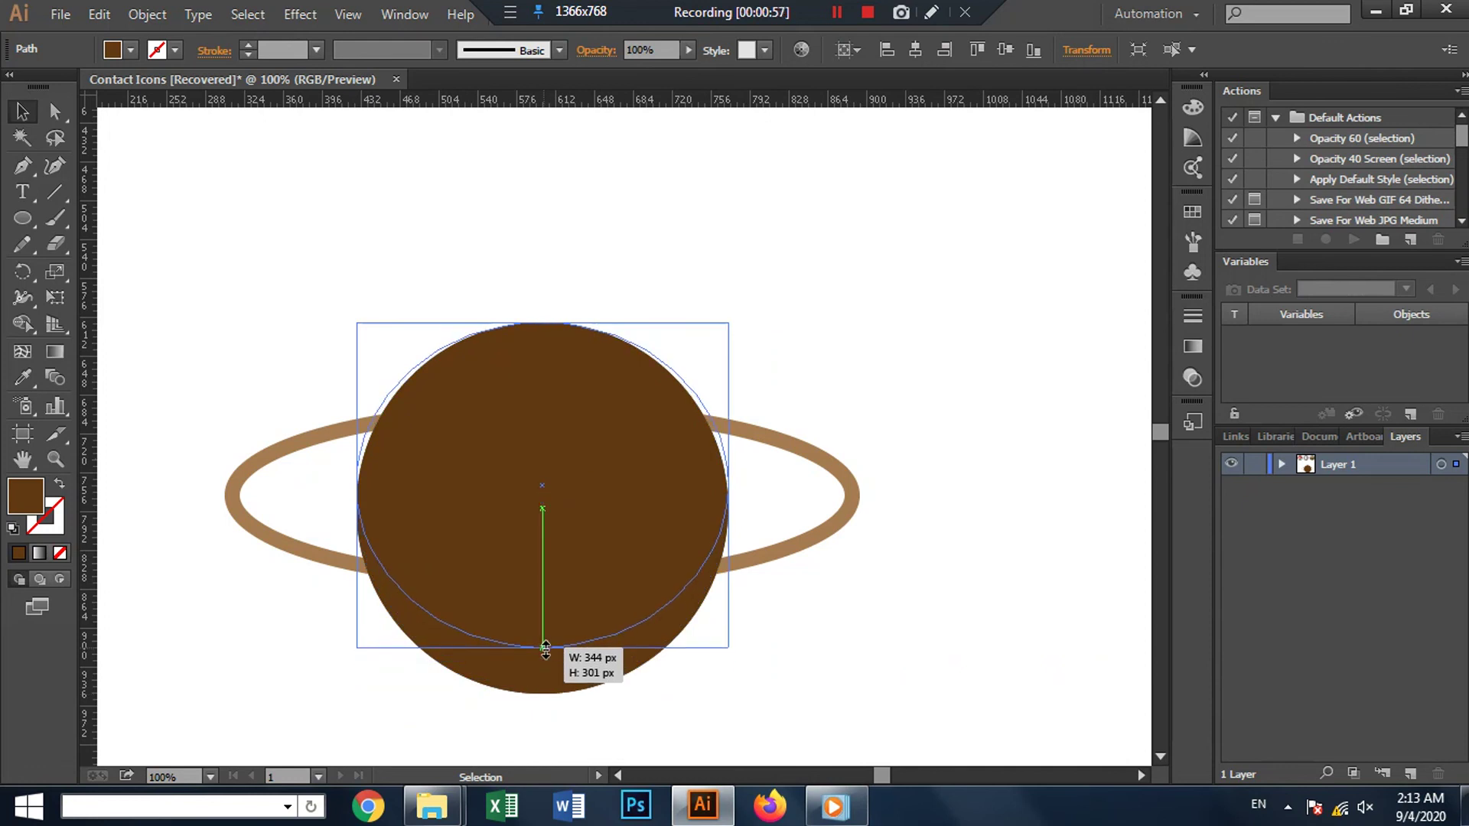
key(shift)
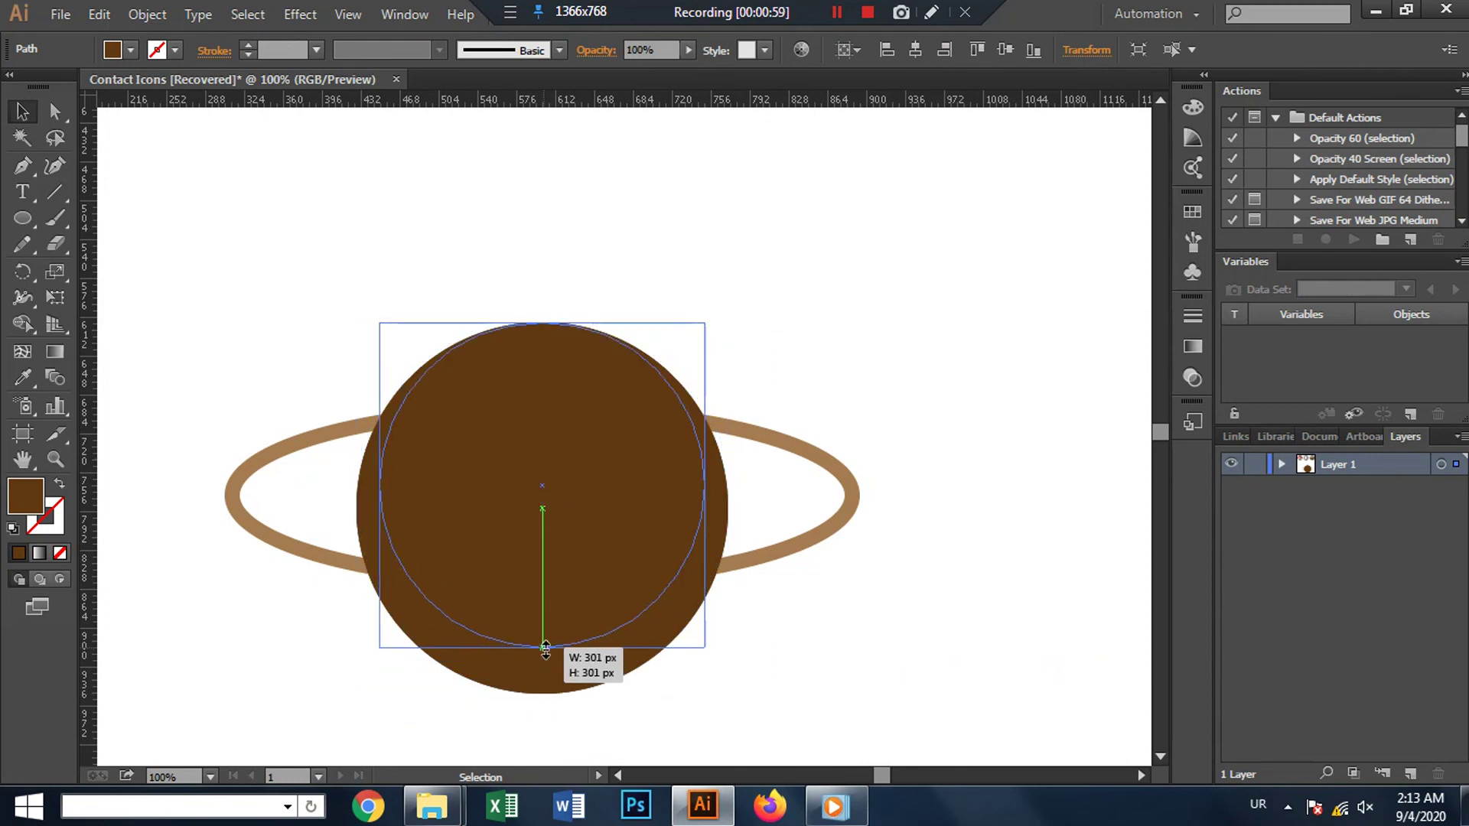
drag(545, 650, 554, 599)
drag(586, 423, 555, 440)
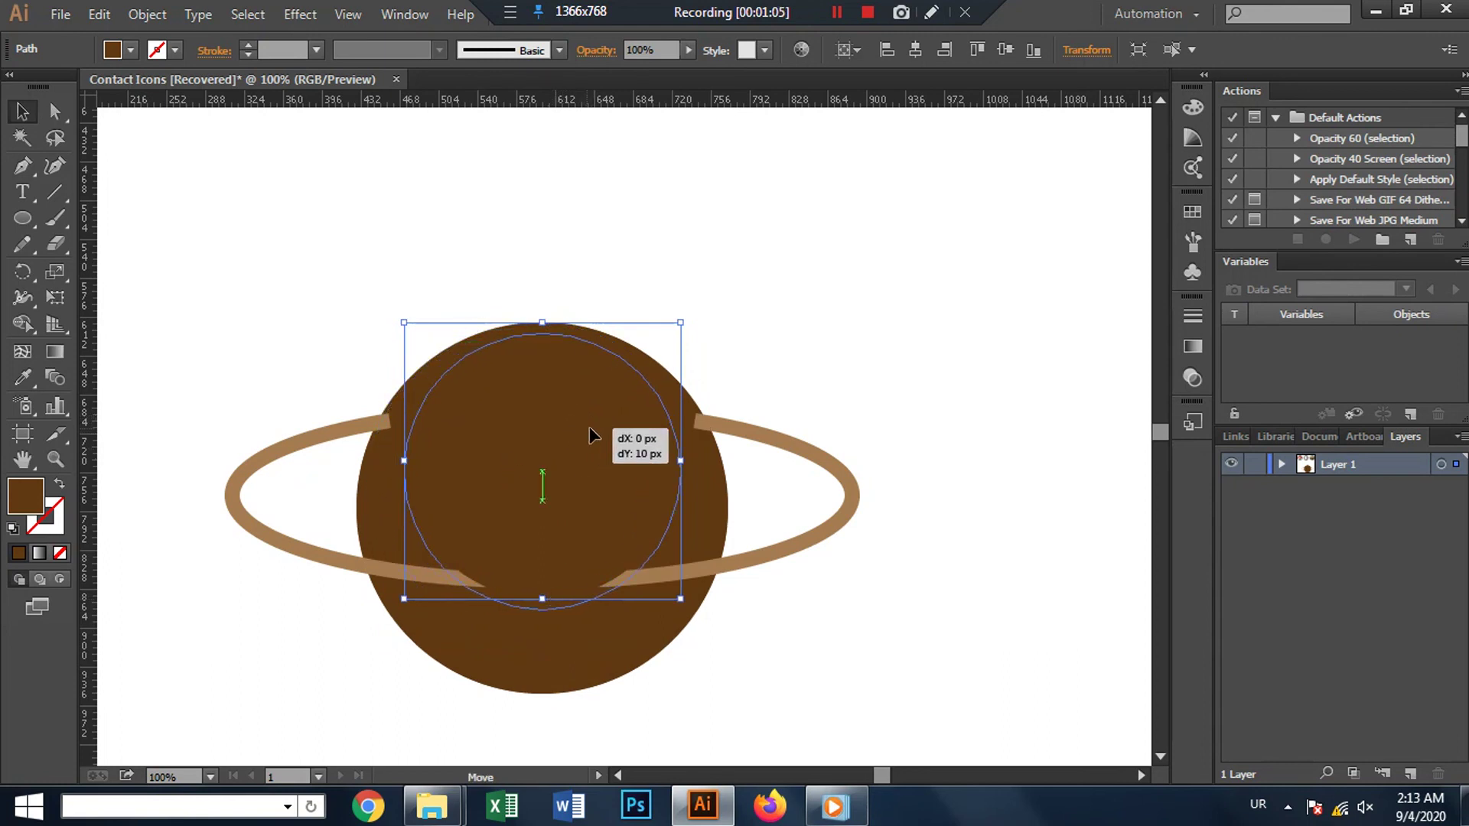
drag(555, 440, 590, 433)
drag(680, 472, 717, 476)
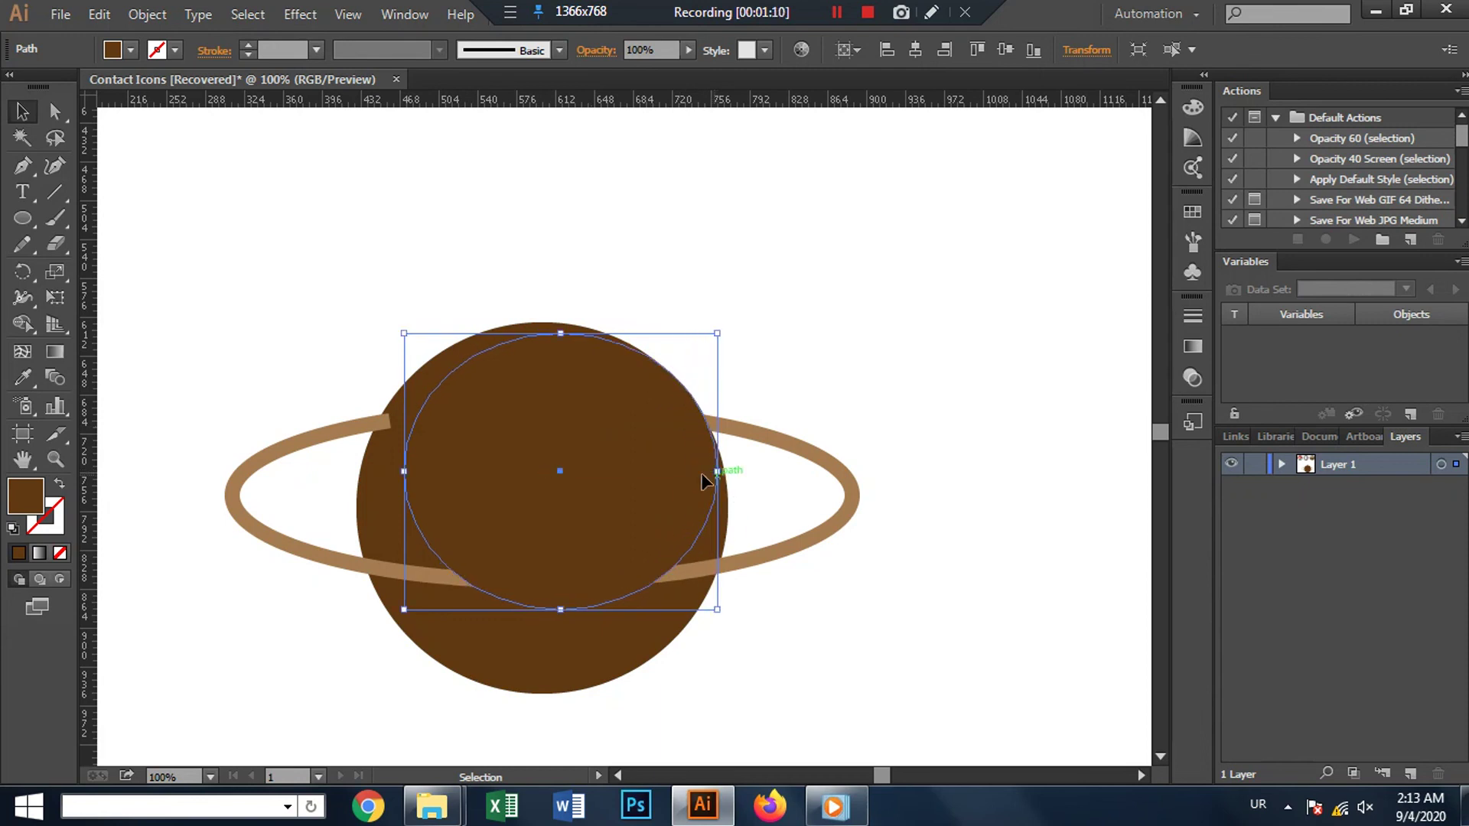
Step: Flatten the inner circle into an ellipse 187 px tall and nudge it into place
click(826, 309)
click(627, 505)
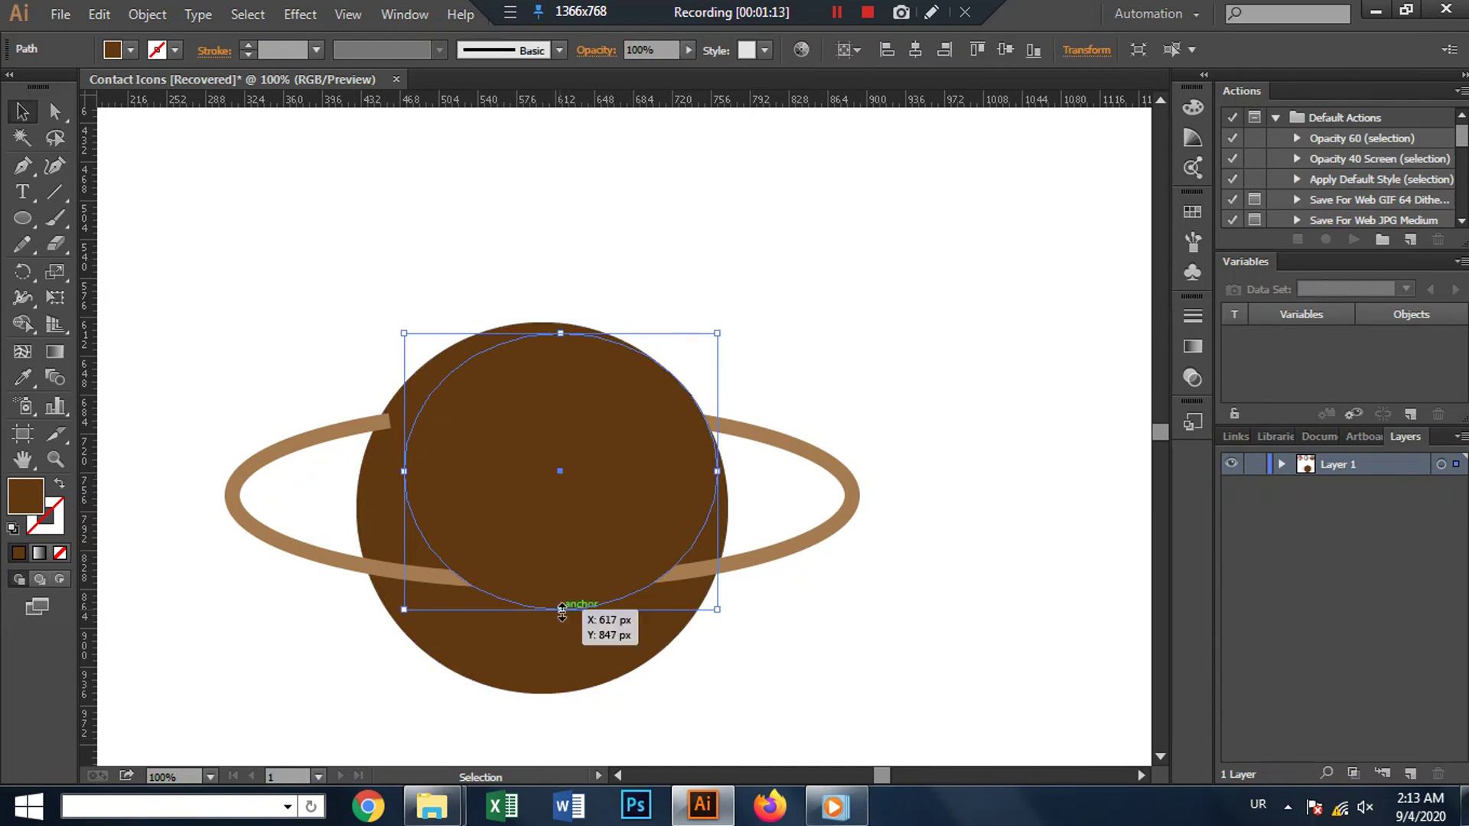
drag(562, 610, 574, 531)
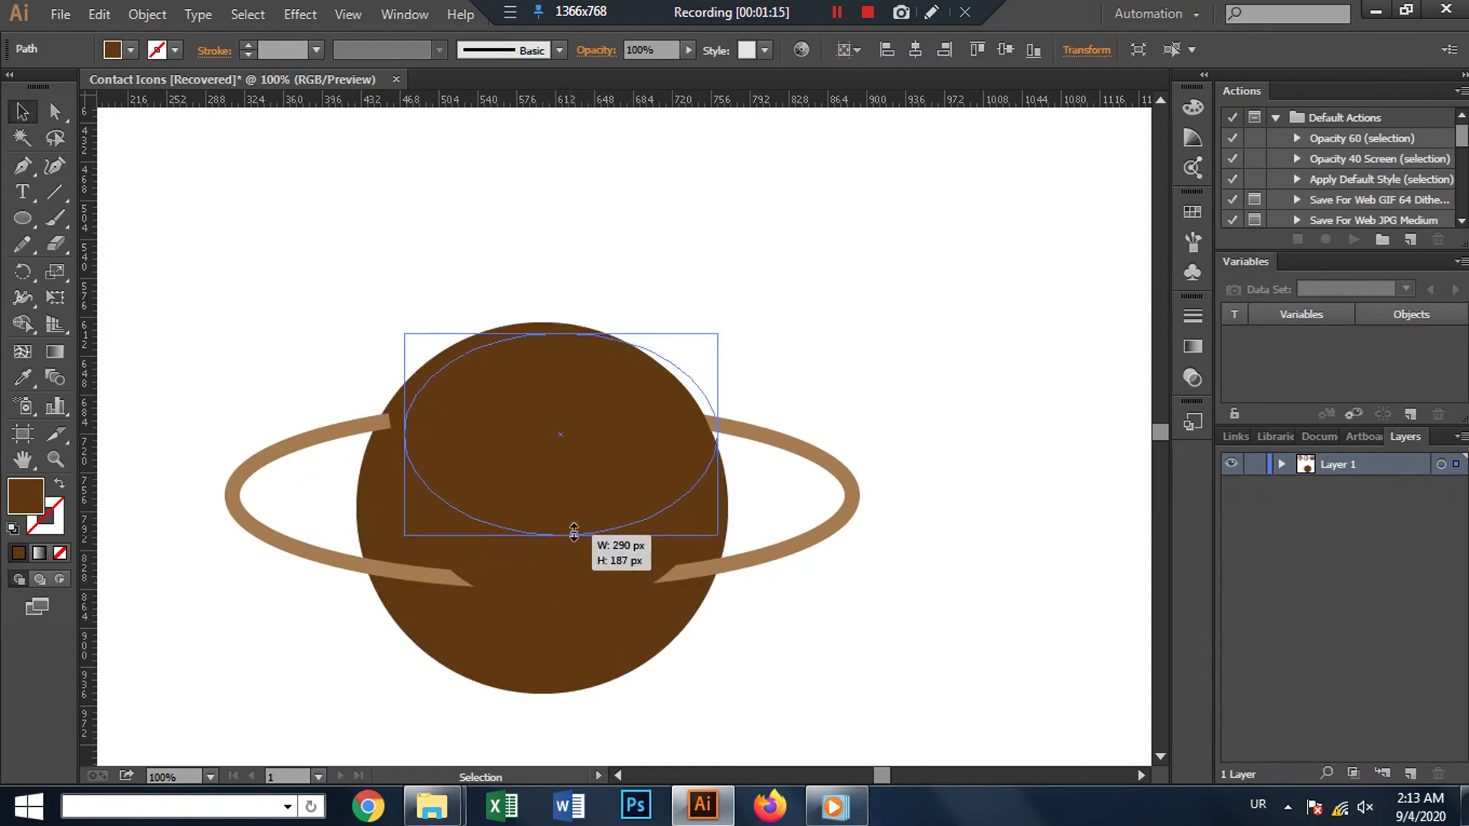
mouse_move(622, 461)
mouse_down()
mouse_move(604, 475)
mouse_move(676, 452)
mouse_up()
click(773, 368)
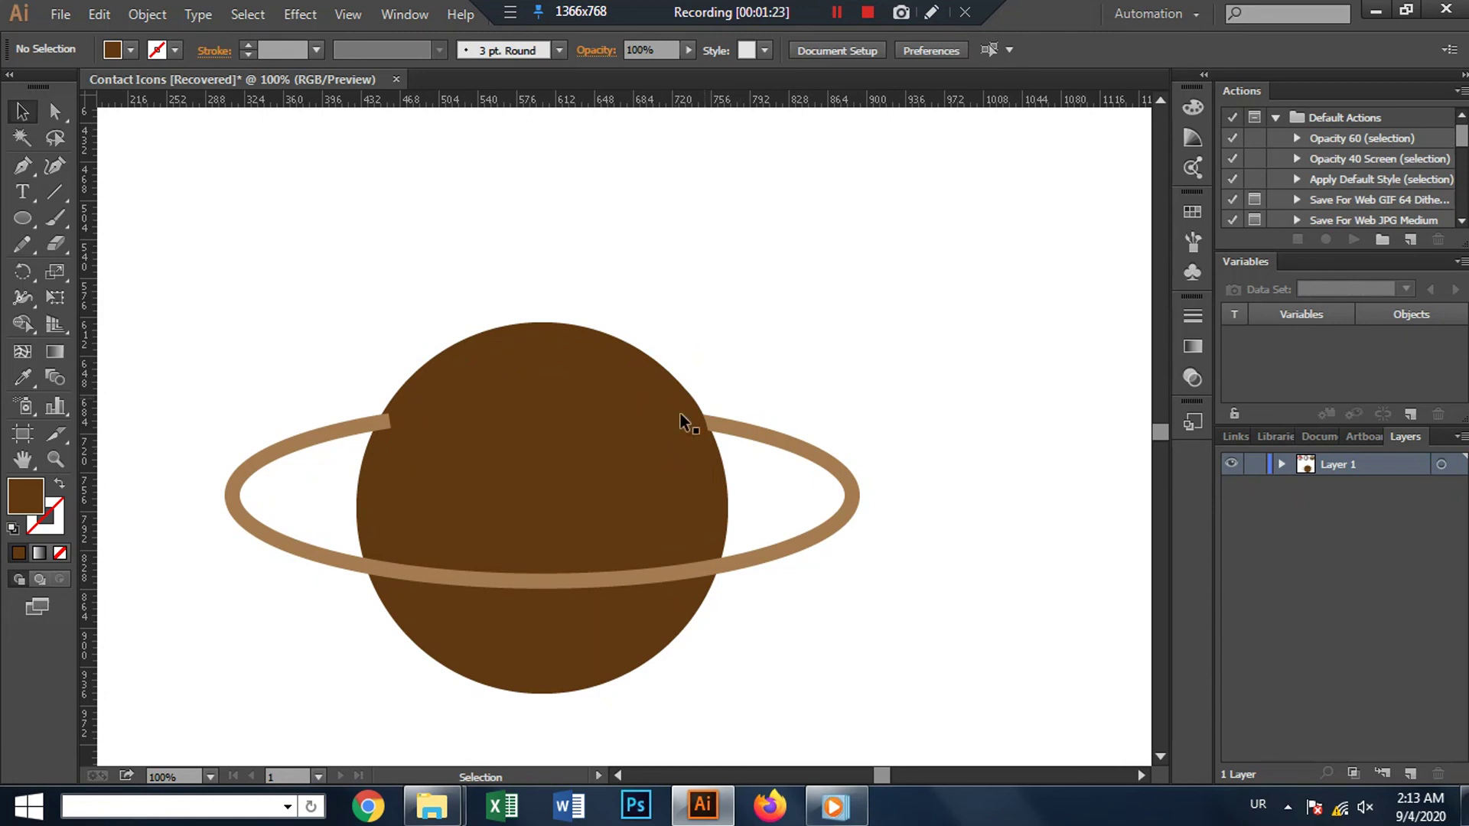
Step: Fine-tune the ellipse's position over the planet's top
click(616, 443)
click(750, 536)
alt+scroll(750, 535, up, 1)
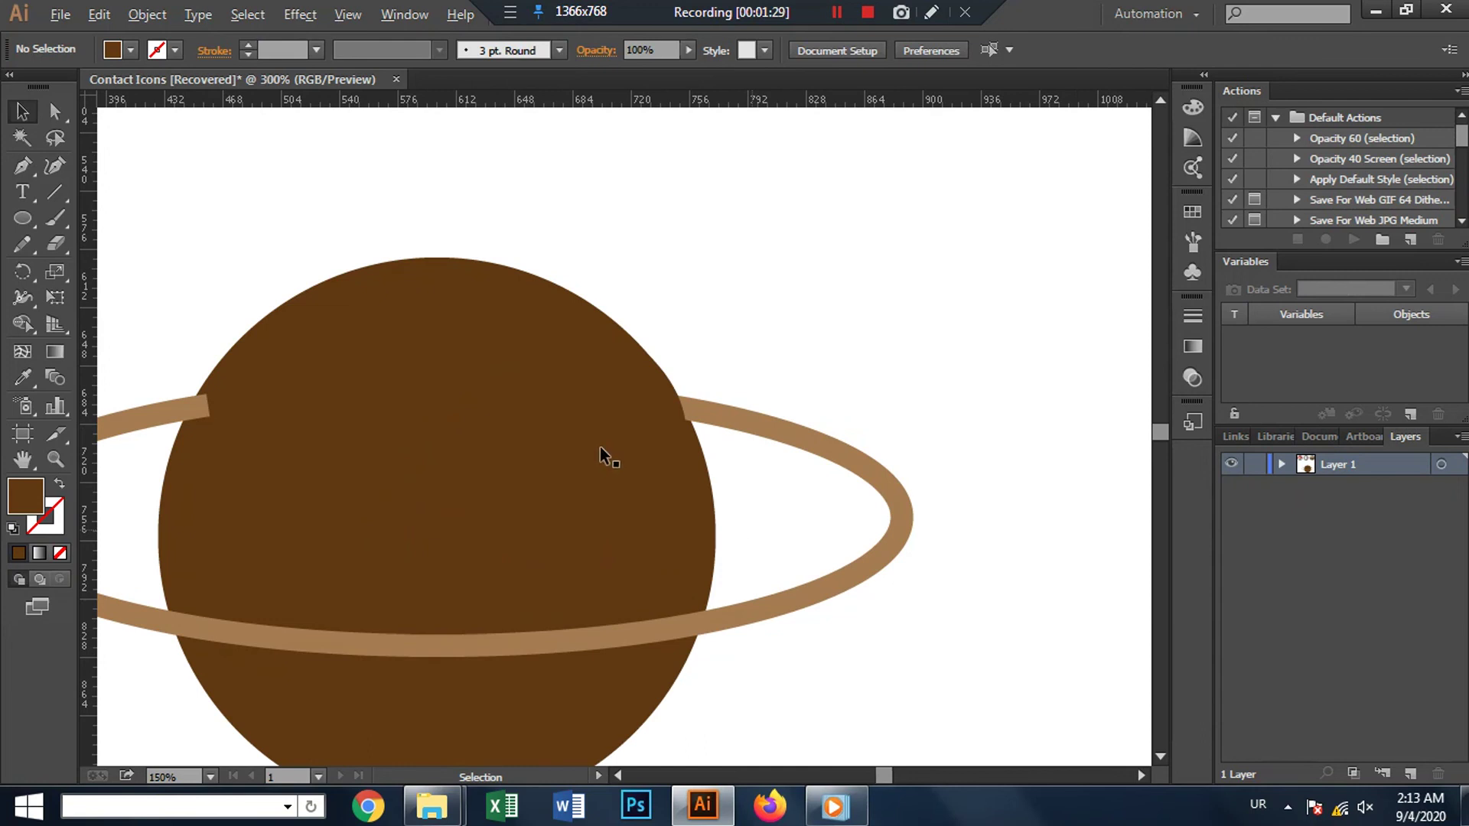
alt+scroll(600, 447, up, 2)
drag(610, 366, 629, 393)
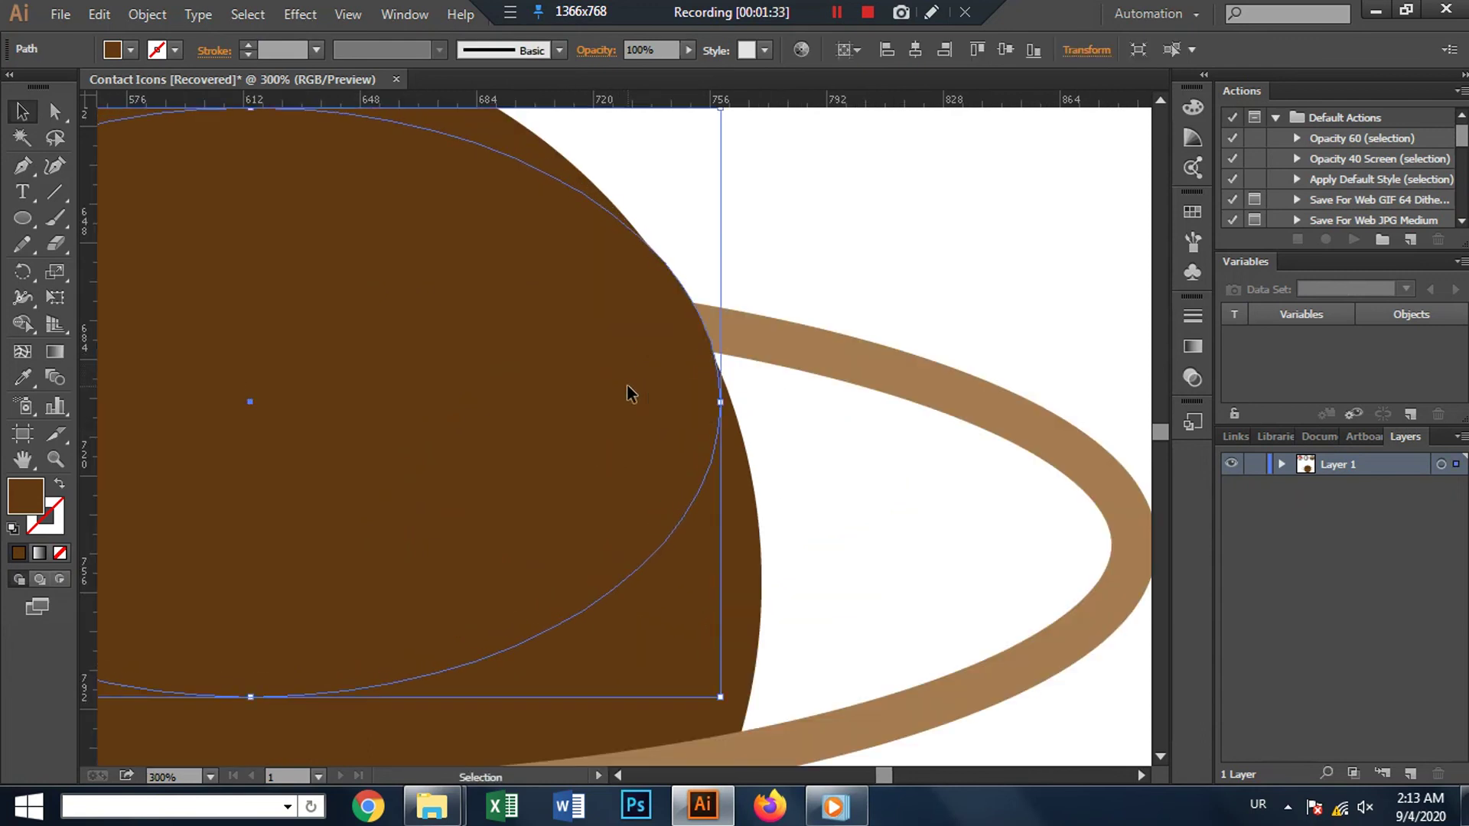
scroll(624, 382, down, 1)
click(852, 254)
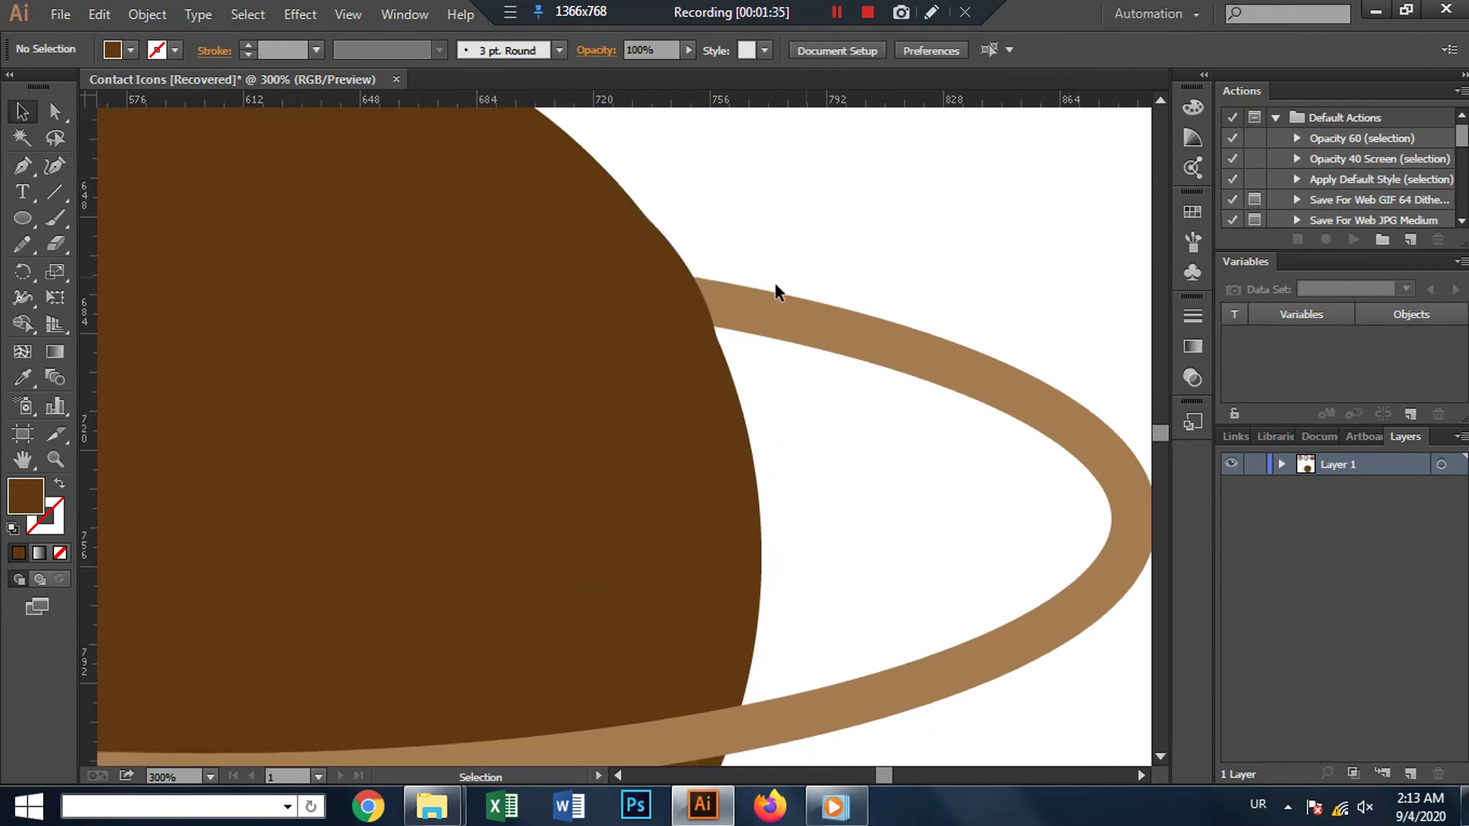
drag(641, 301, 641, 303)
click(791, 222)
Step: Nudge the ellipse near the ring's right end with the arrow keys
click(681, 288)
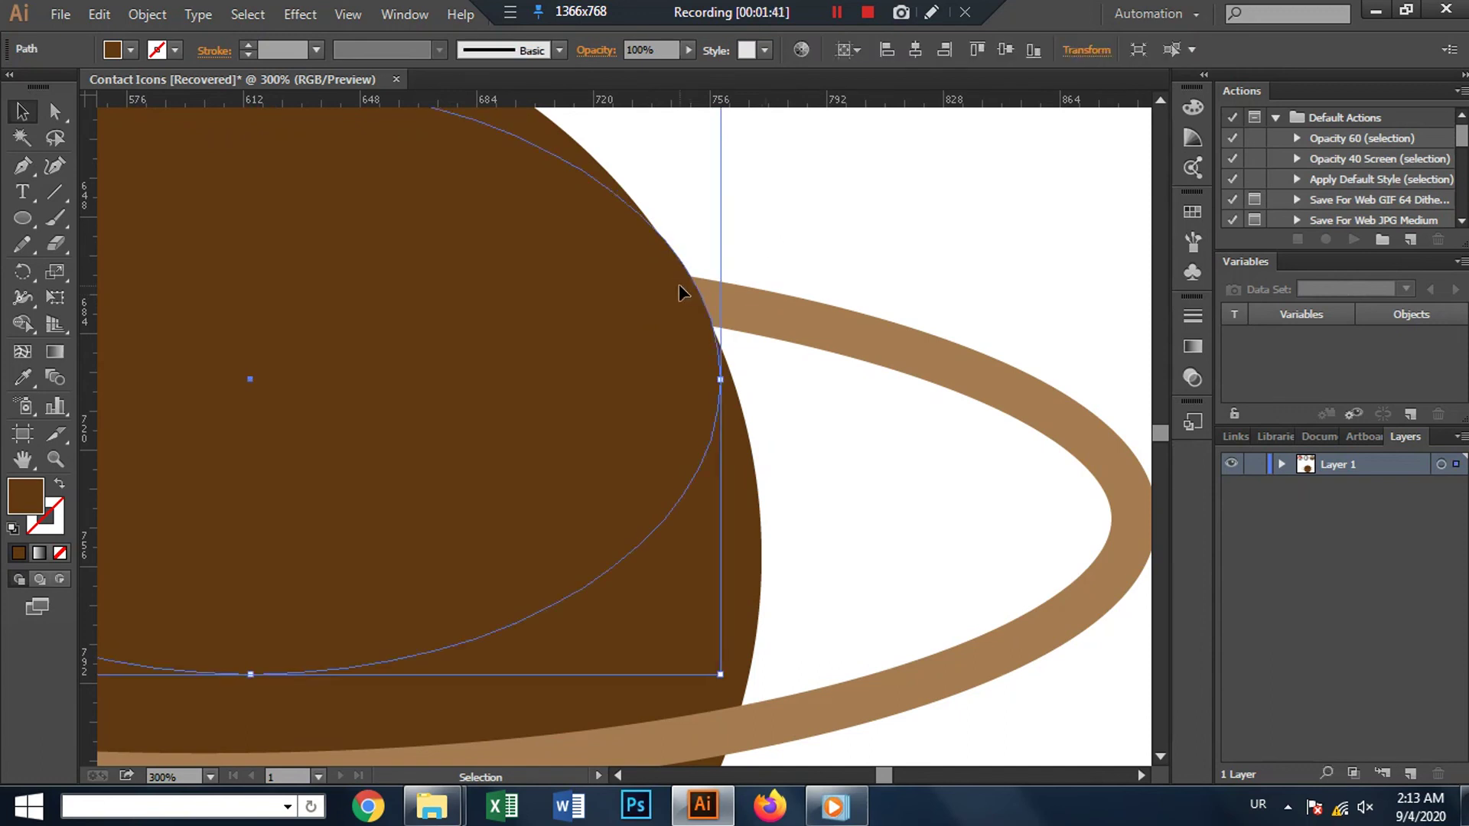
key(Left)
key(Left)
key(Left)
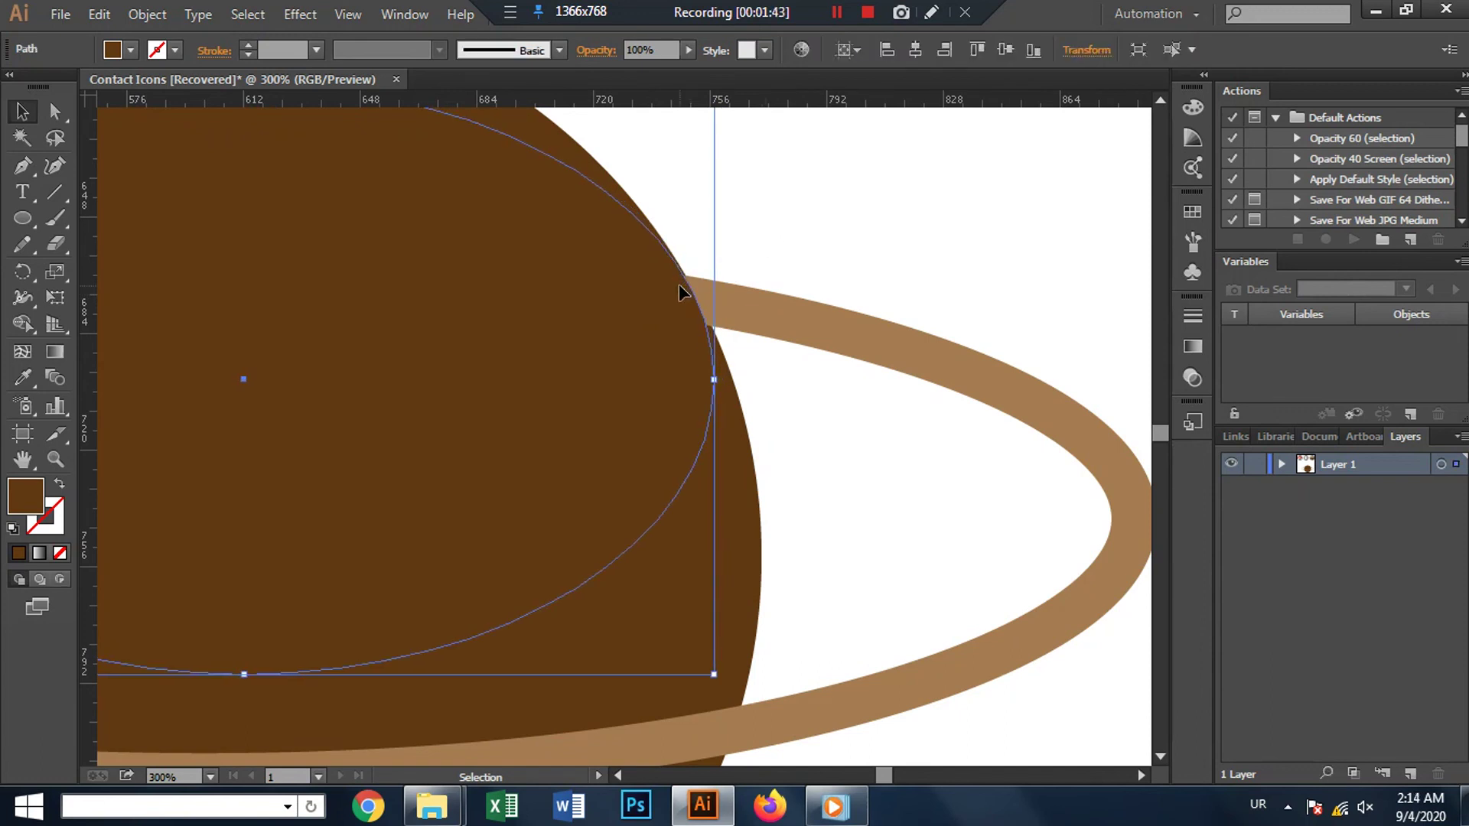
key(Right)
key(Right)
key(Right)
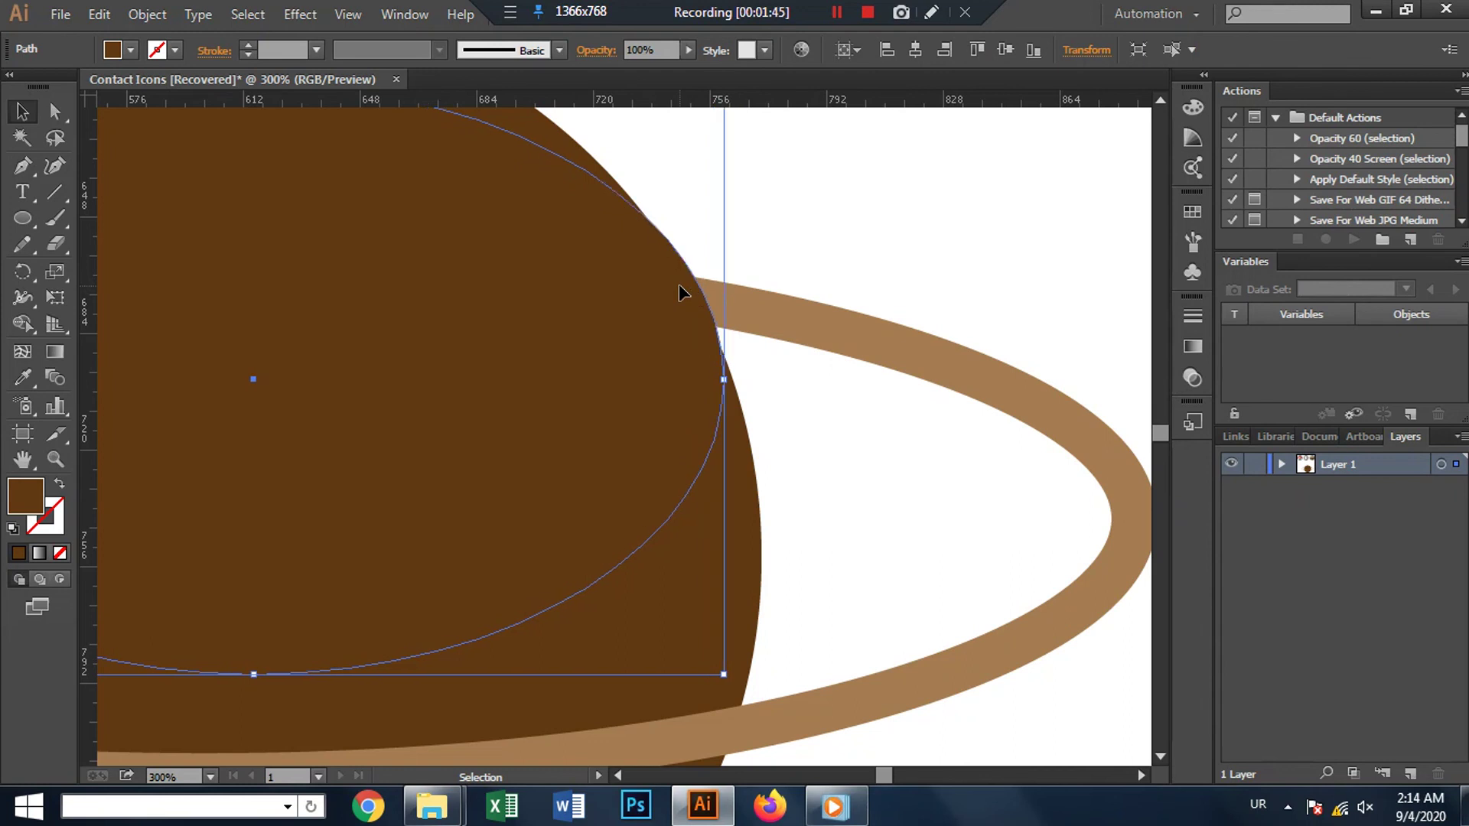
key(Left)
key(Left)
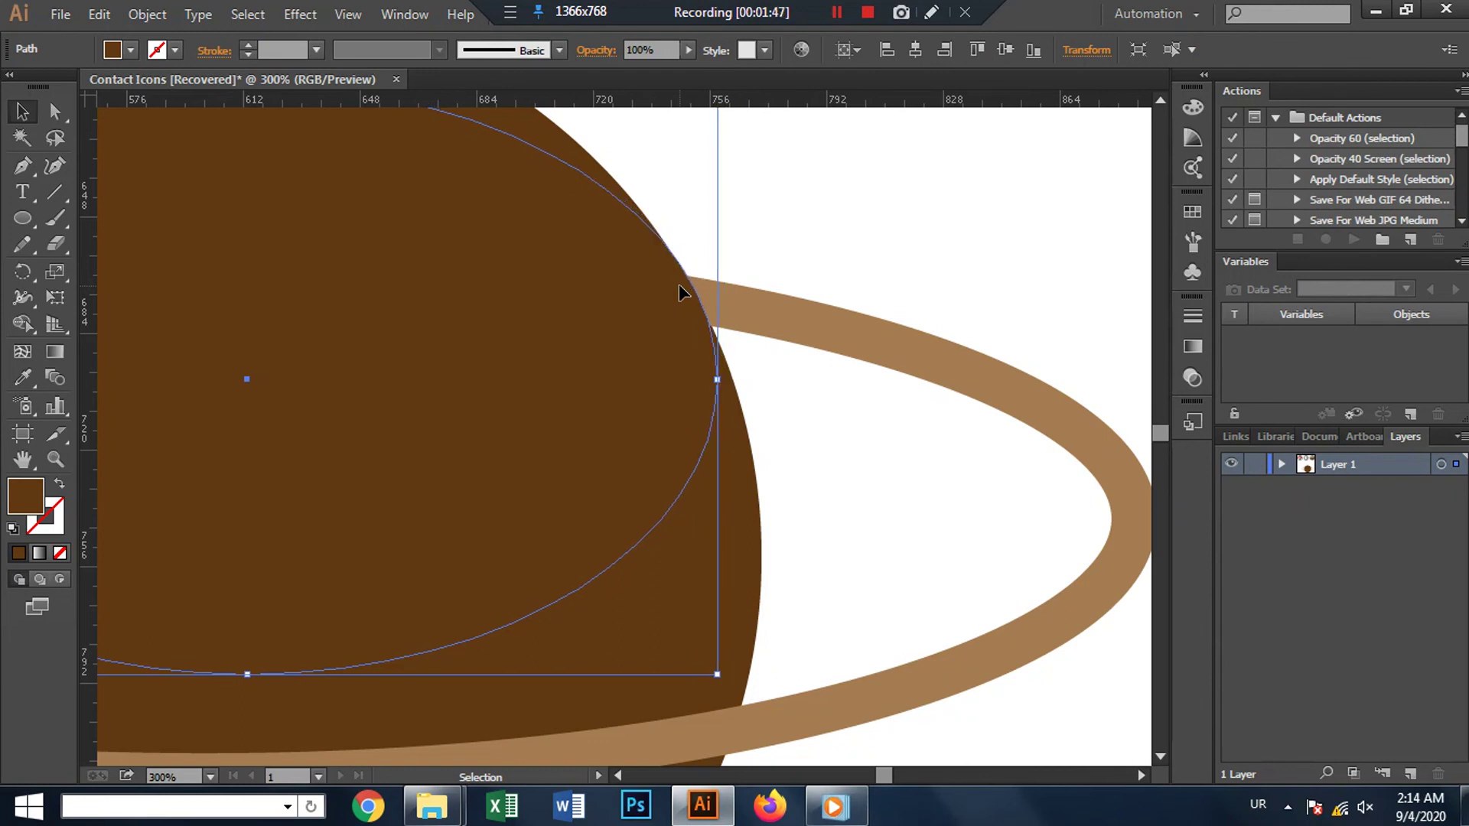
key(Left)
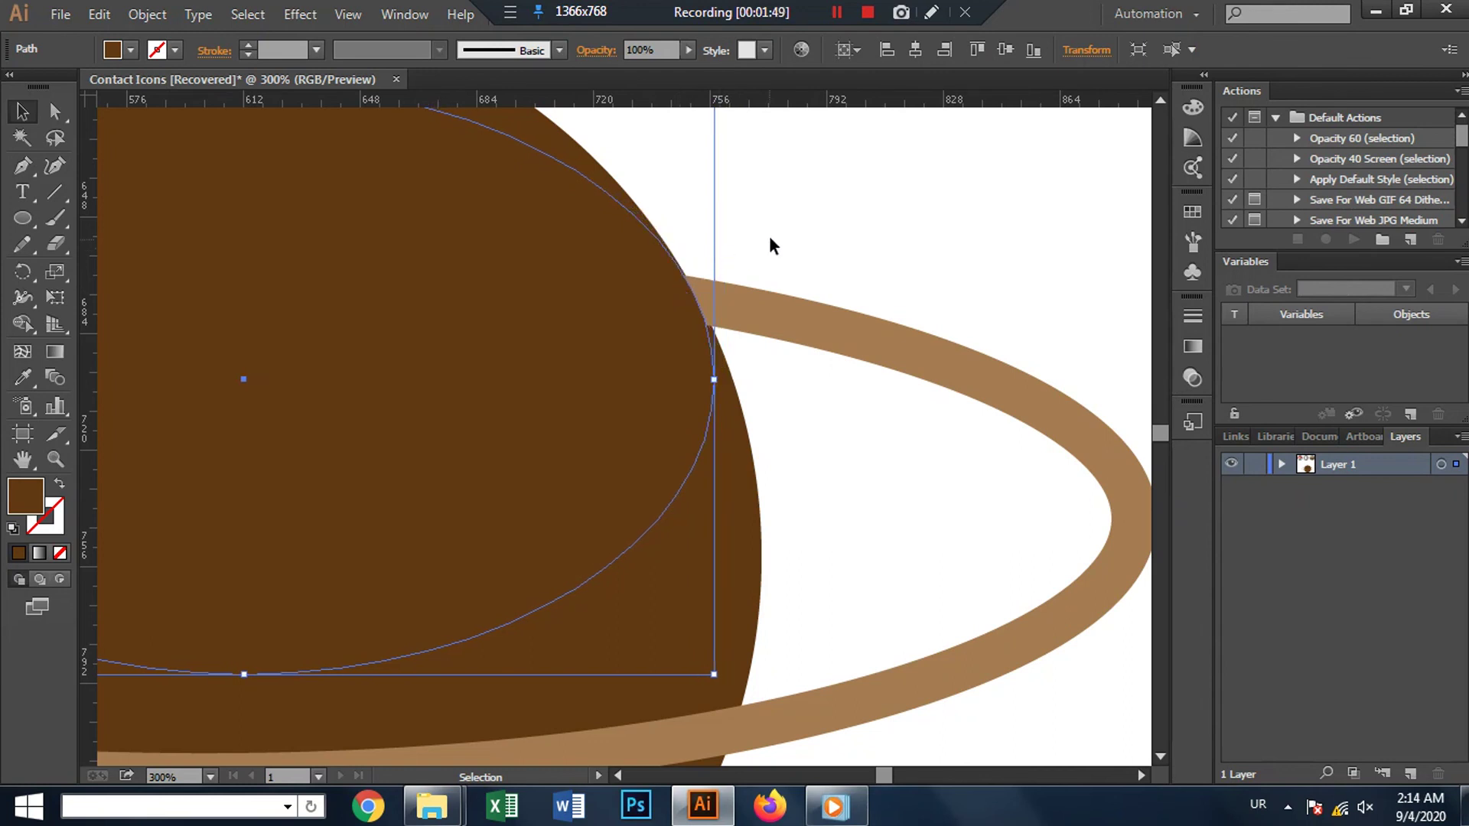
click(788, 246)
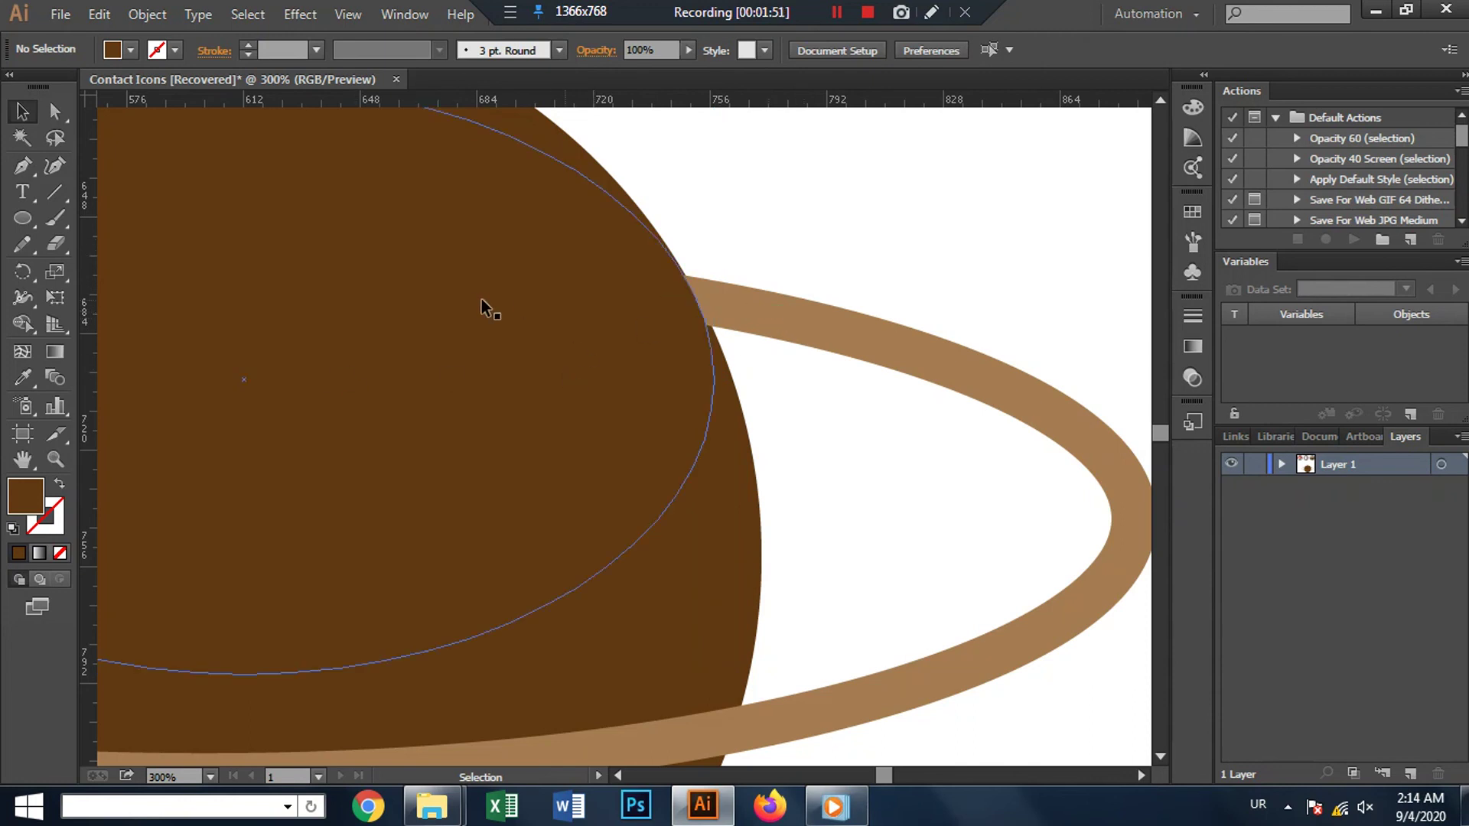
Step: Duplicate the ellipse slightly to the left and zoom out to check the whole planet
drag(512, 295, 963, 261)
drag(606, 275, 557, 279)
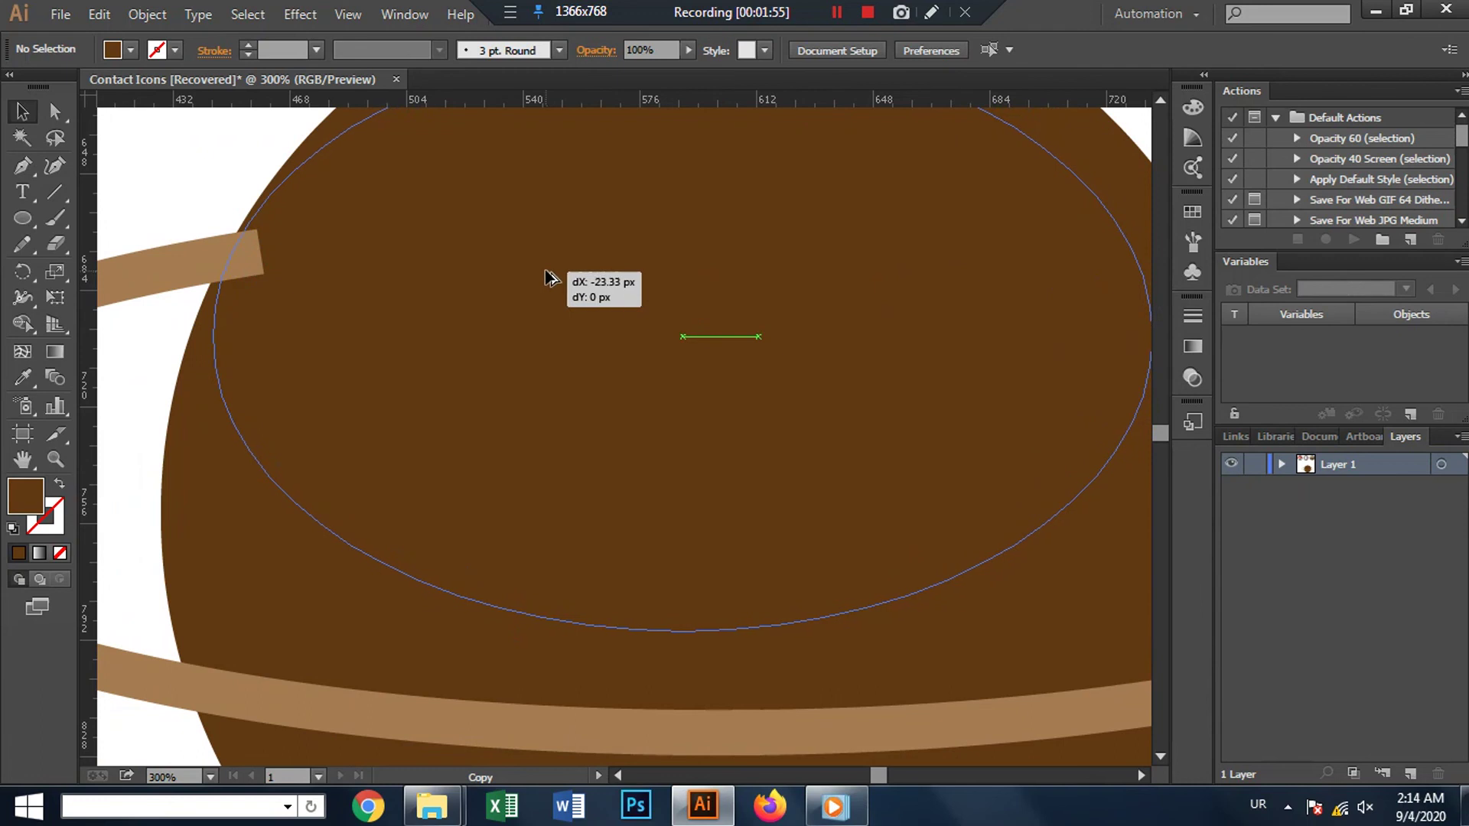
drag(550, 277, 539, 277)
click(125, 178)
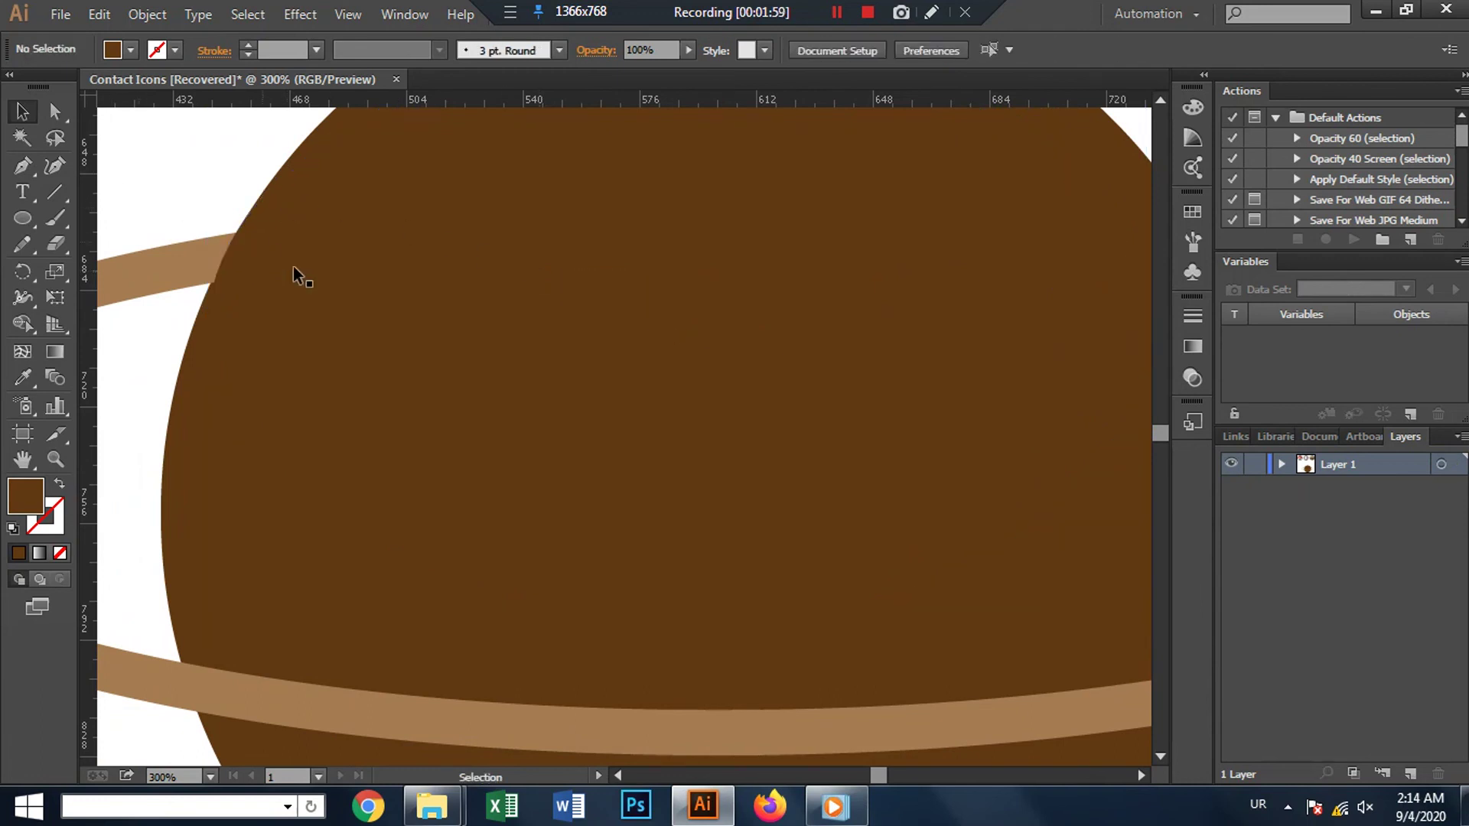
key(ctrl+minus)
key(ctrl+minus)
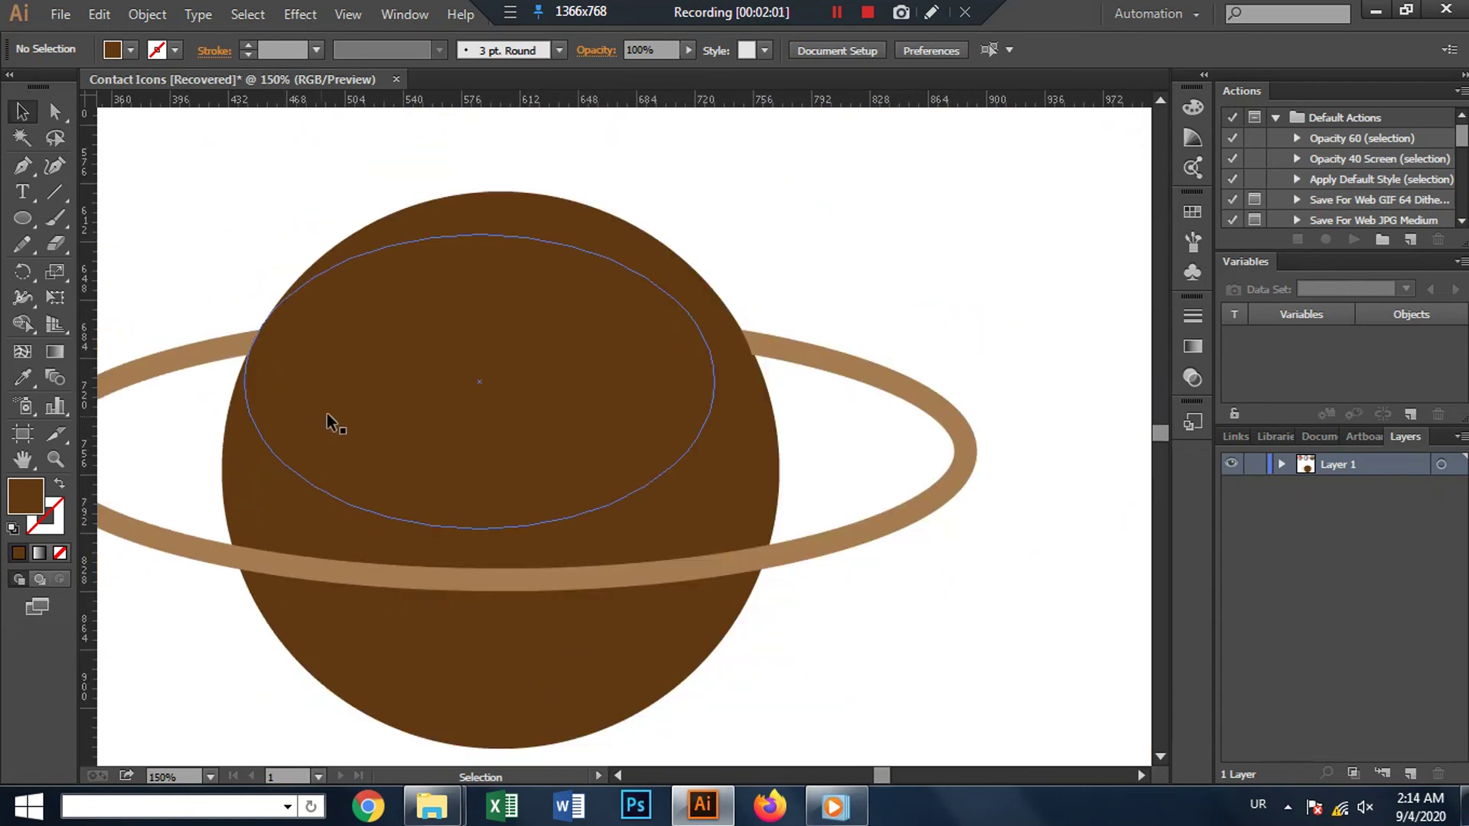
click(336, 410)
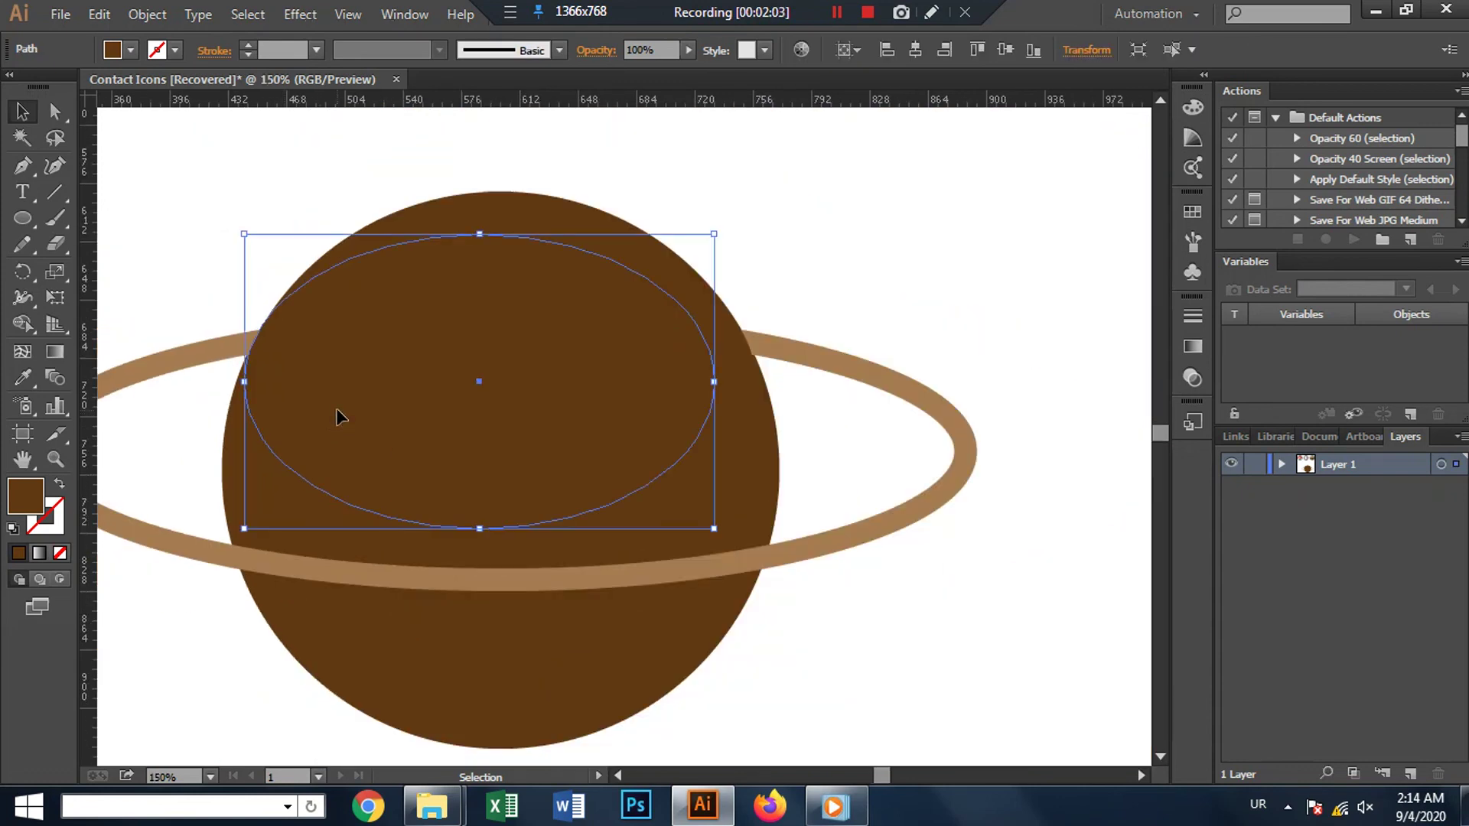
click(1041, 305)
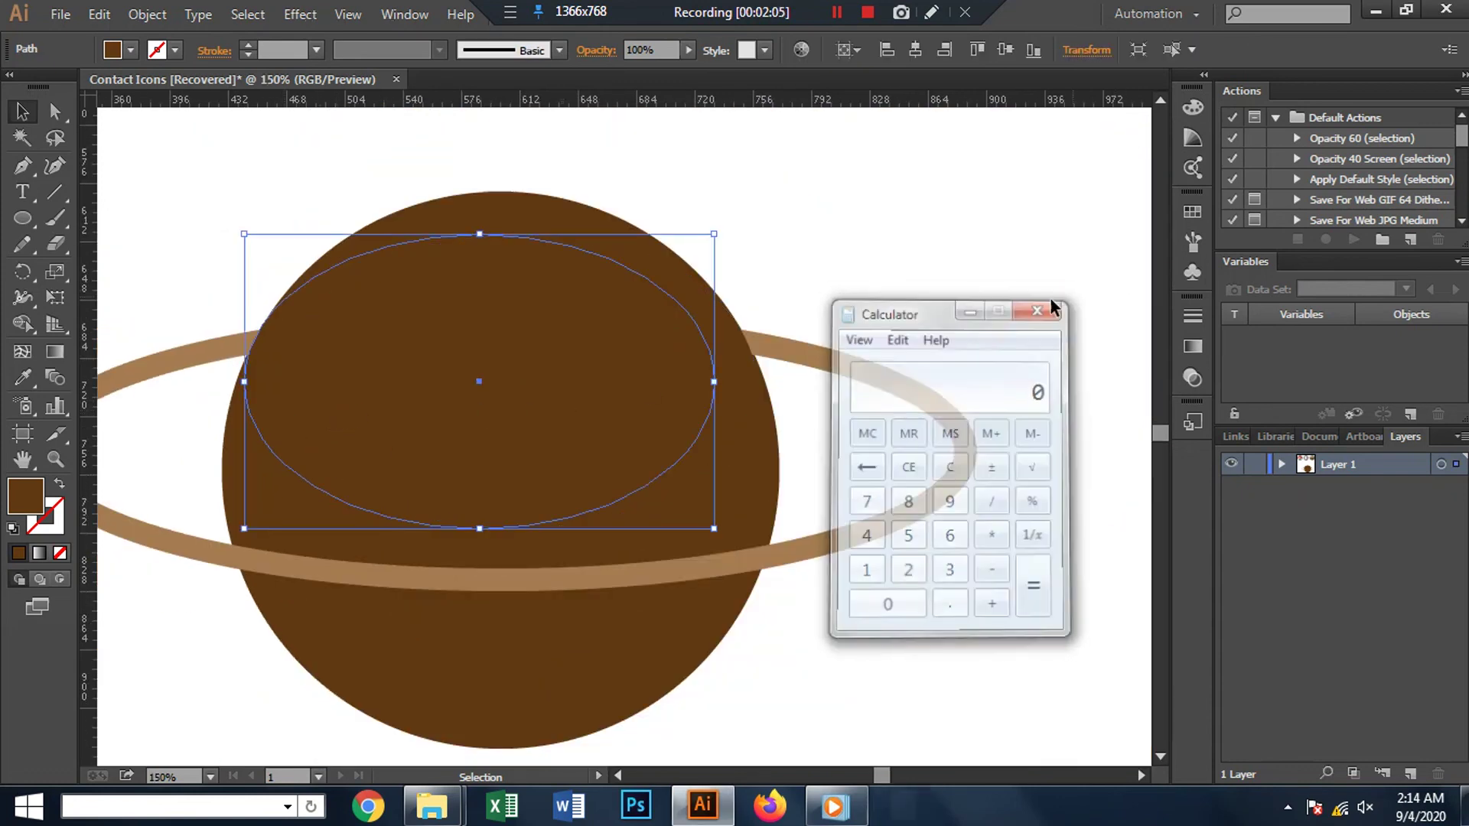
click(842, 321)
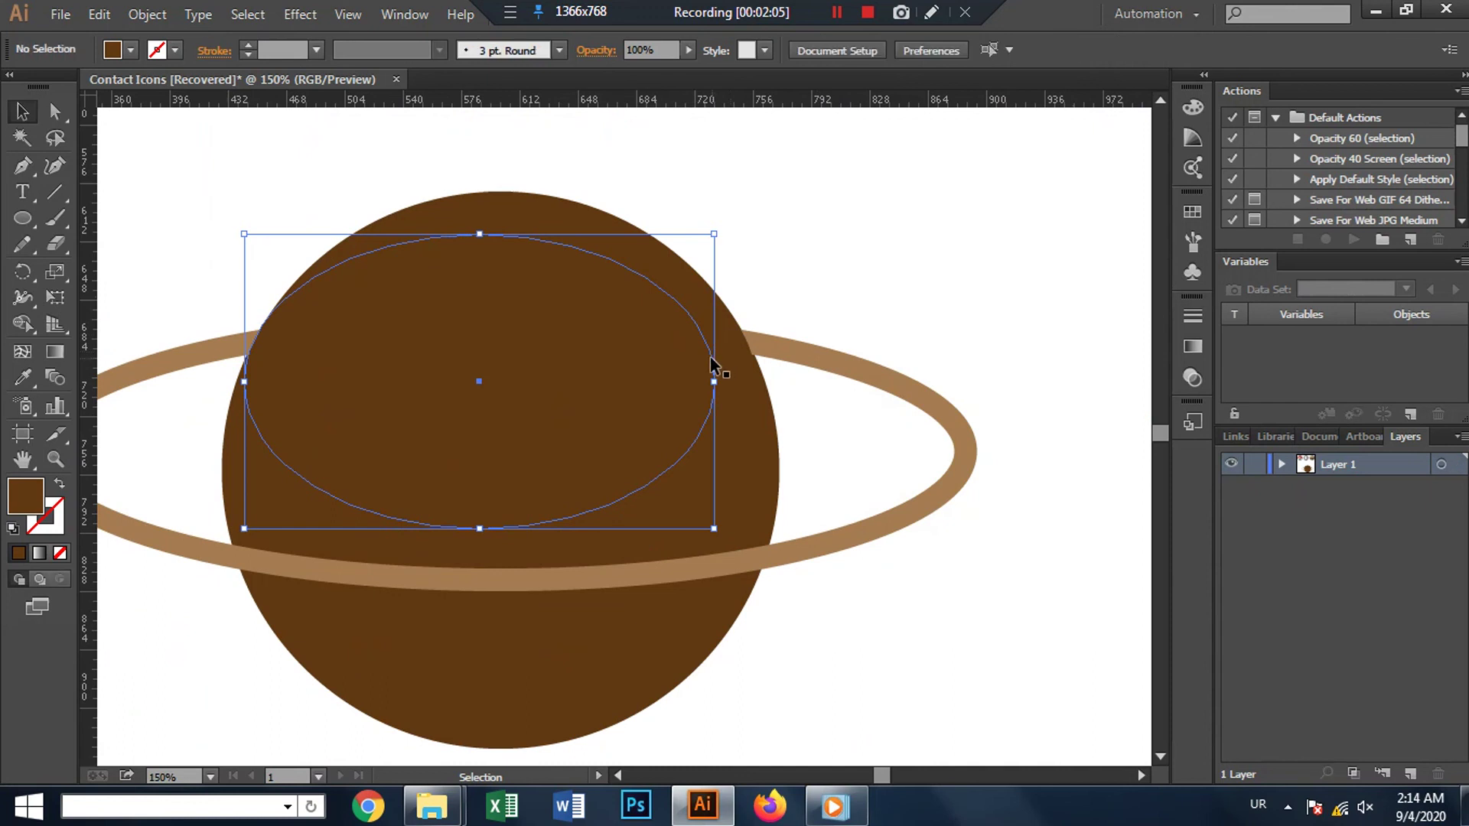
Step: Draw a small closed brown patch over the ring's left tip at the planet edge with the Pen tool
click(23, 165)
scroll(272, 330, up, 1)
scroll(283, 306, up, 1)
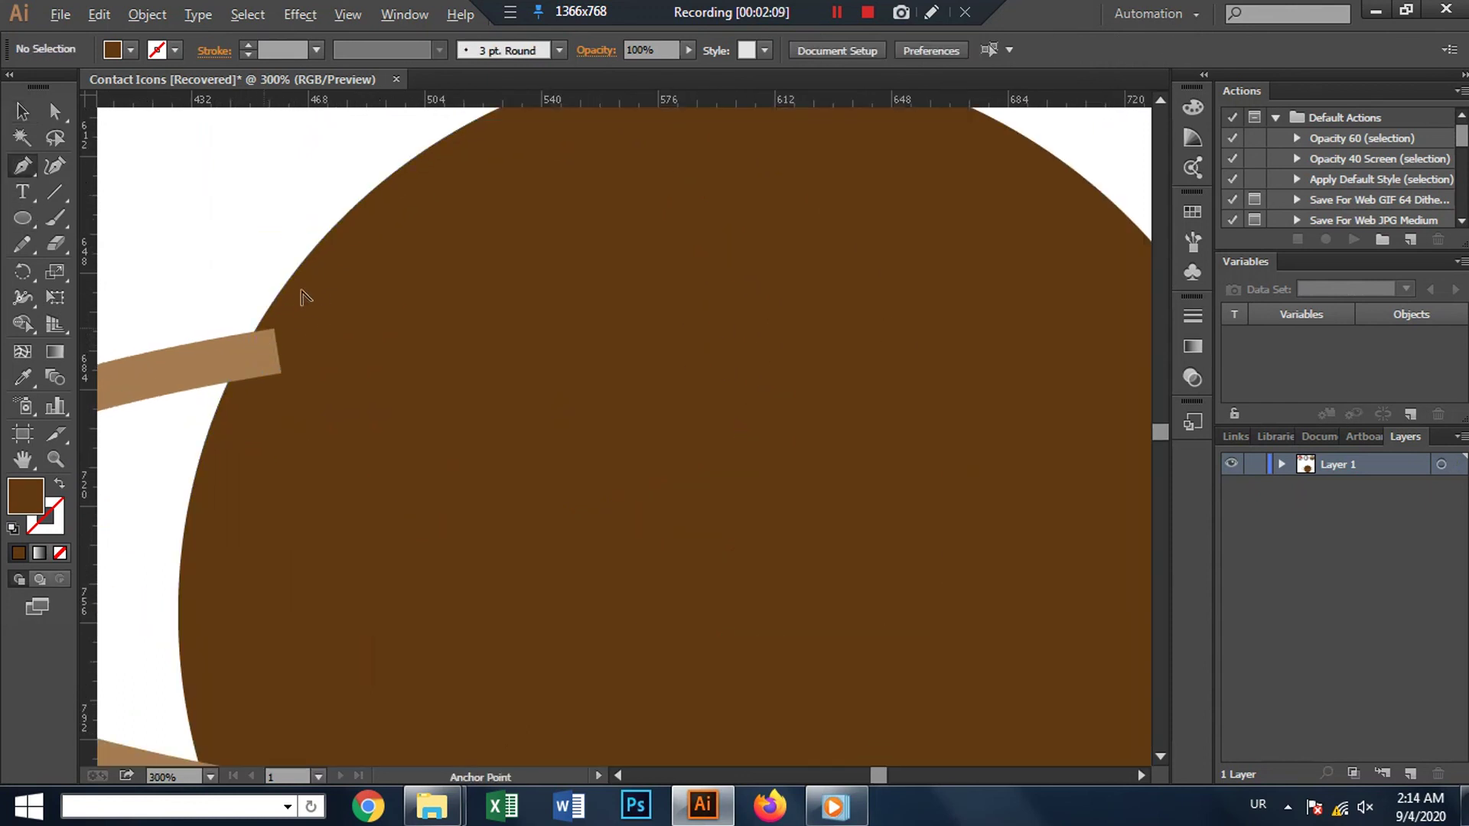
click(287, 294)
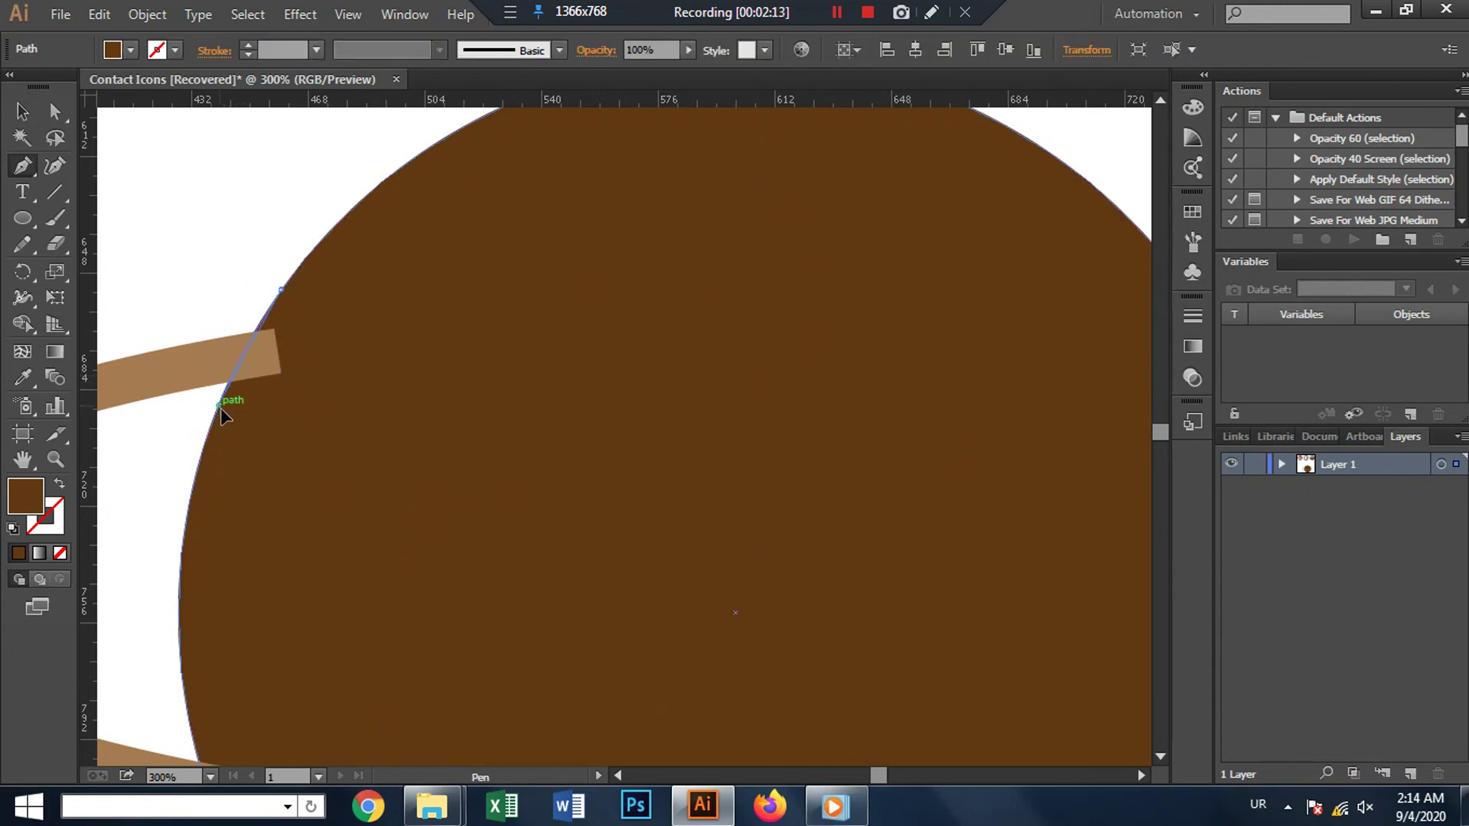
drag(219, 404, 222, 420)
click(307, 409)
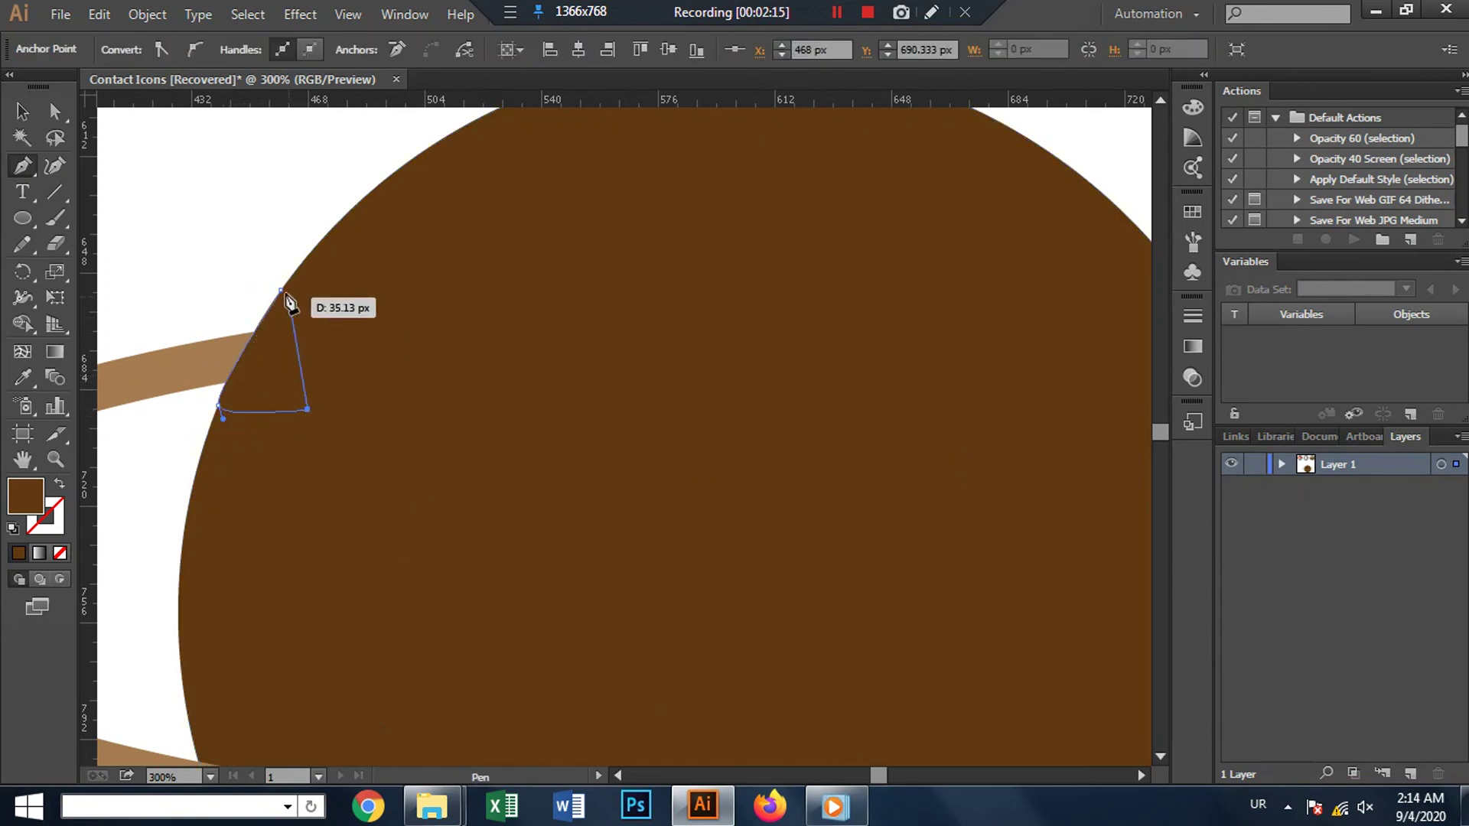
click(282, 290)
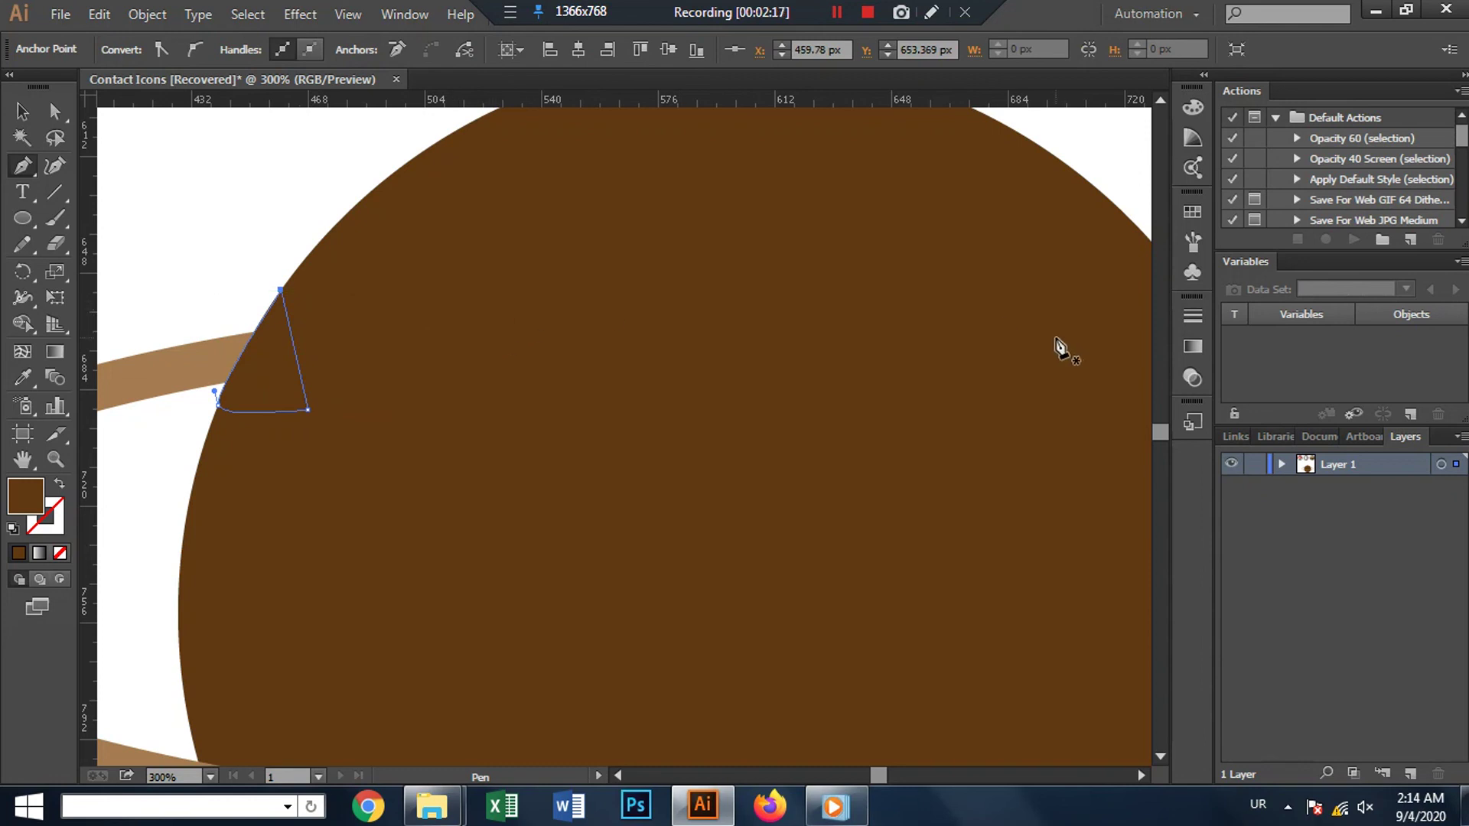
Step: Draw a matching closed patch over the ring's upper right tip, curved along the planet outline
scroll(676, 335, right, 5)
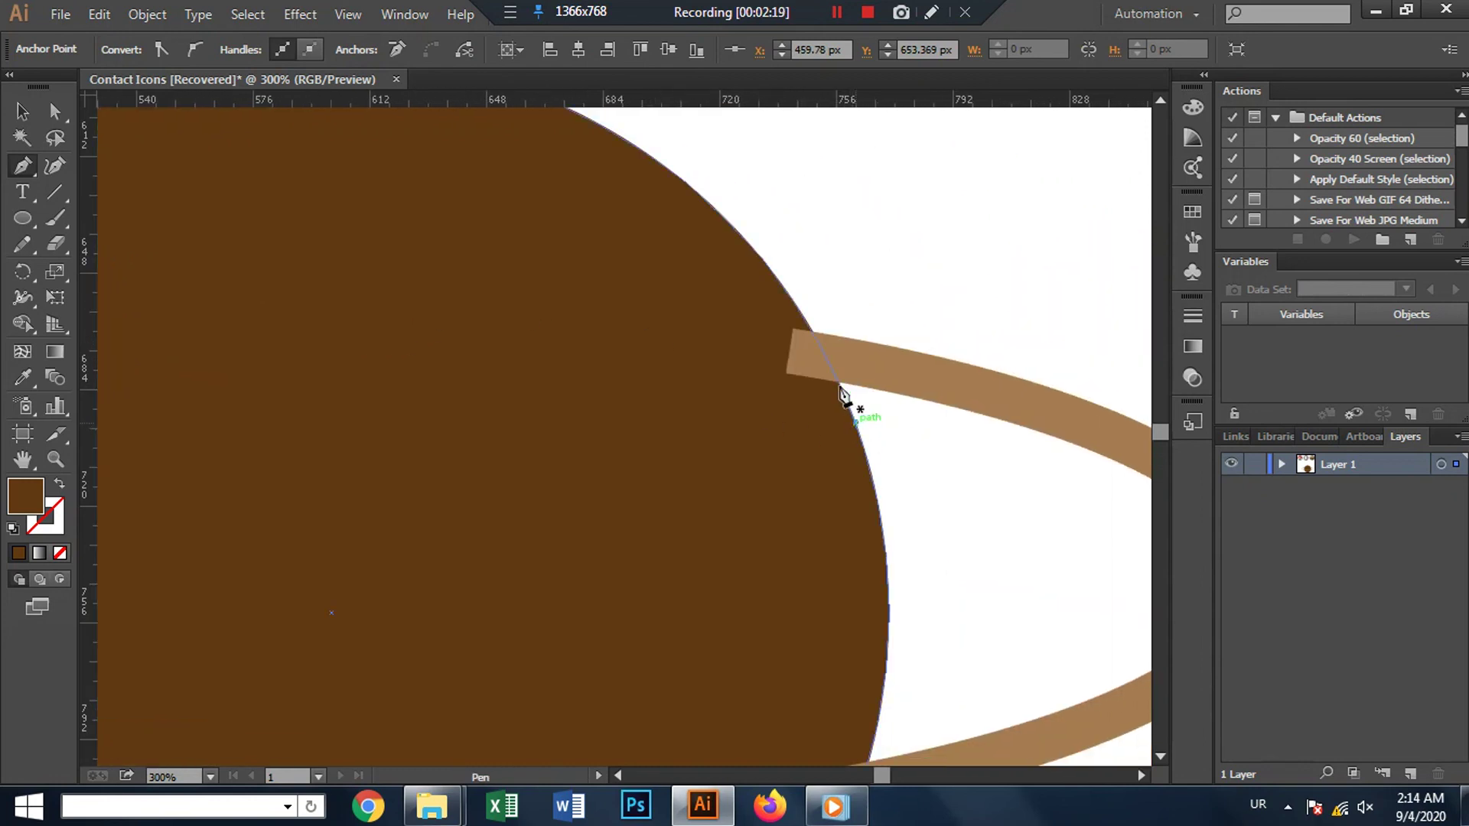
click(856, 420)
drag(798, 306, 779, 298)
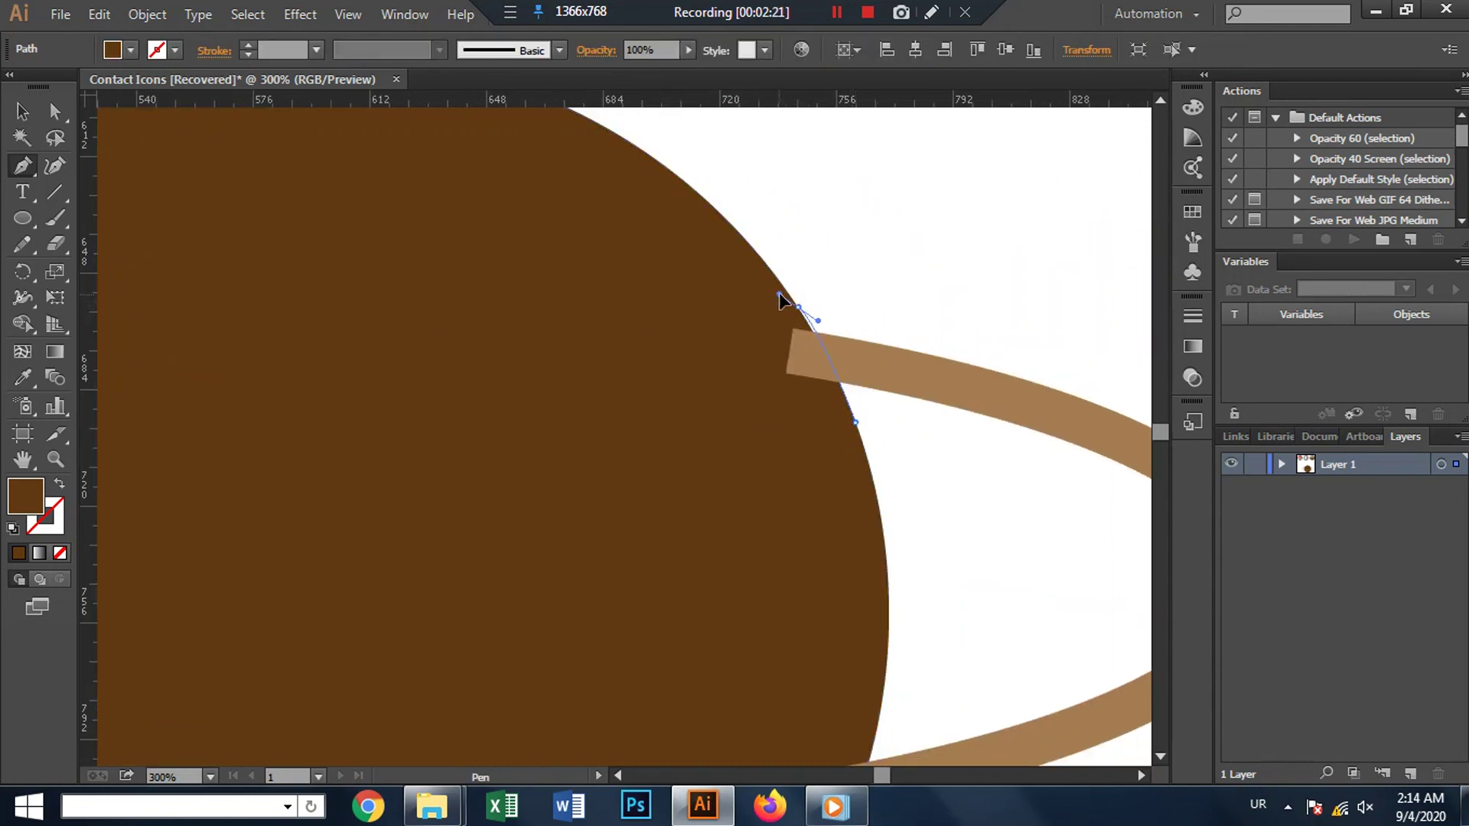
click(719, 365)
click(767, 433)
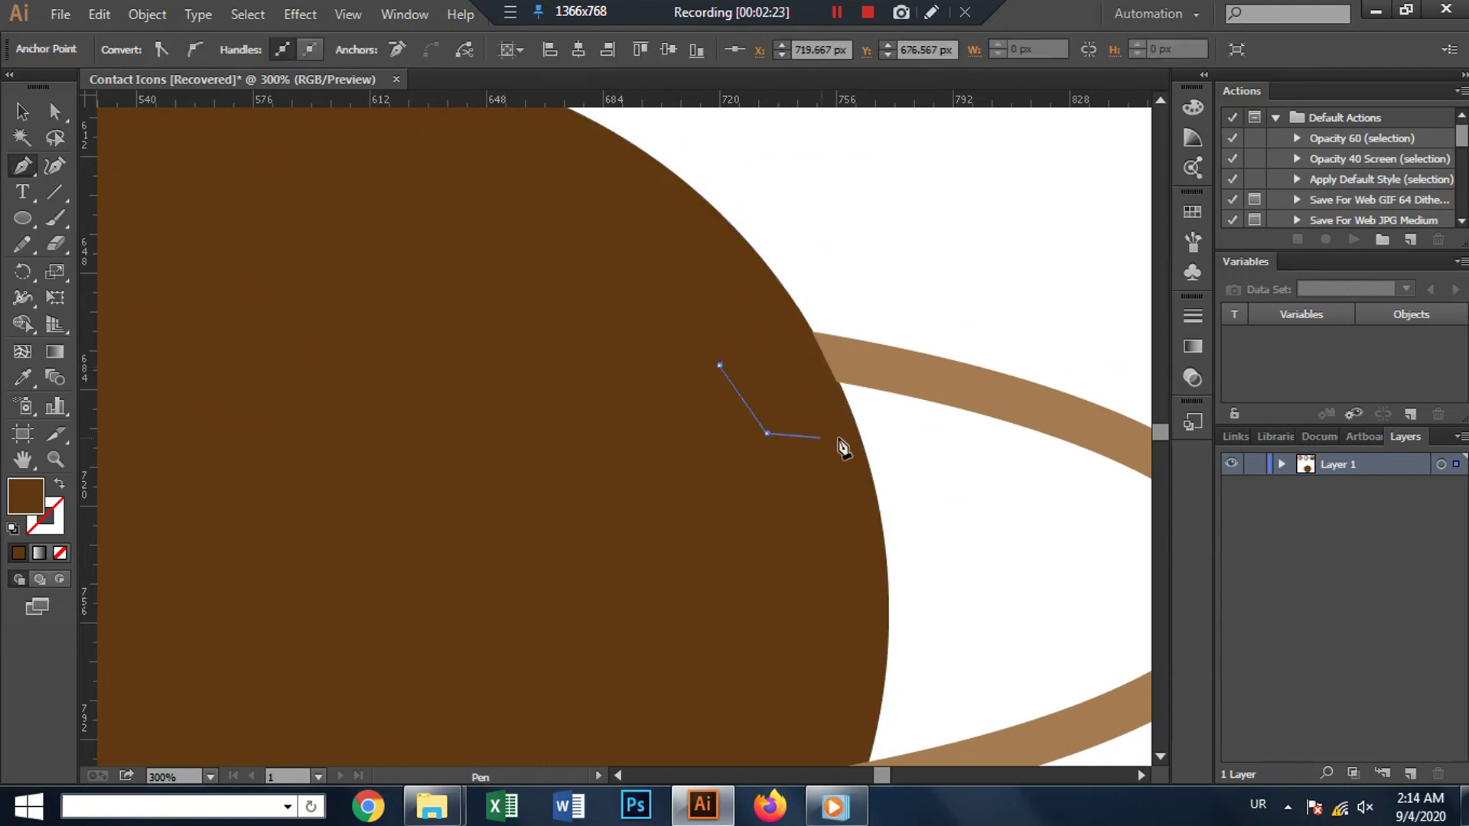
click(855, 421)
scroll(736, 389, down, 2)
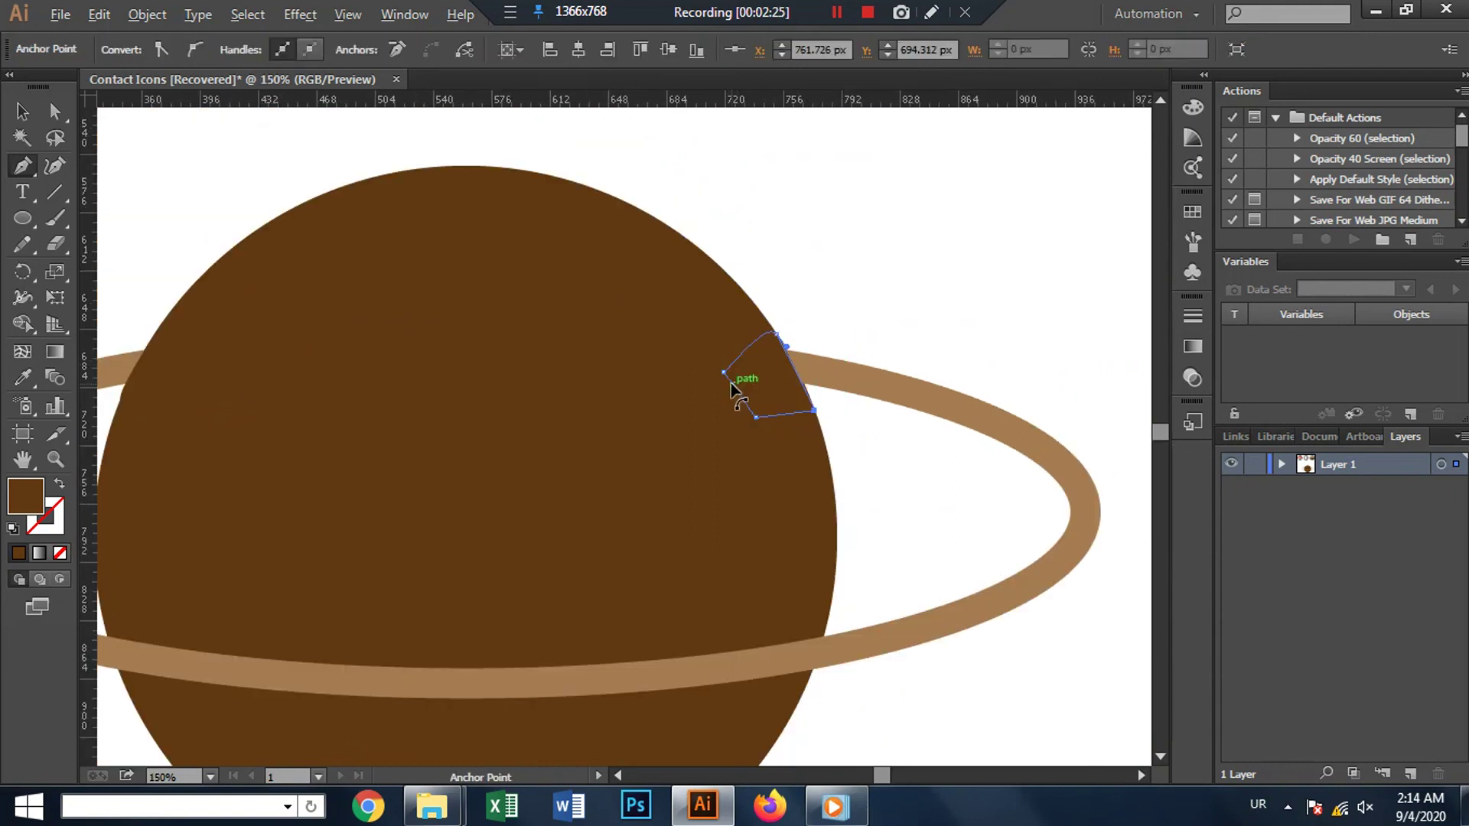
click(20, 111)
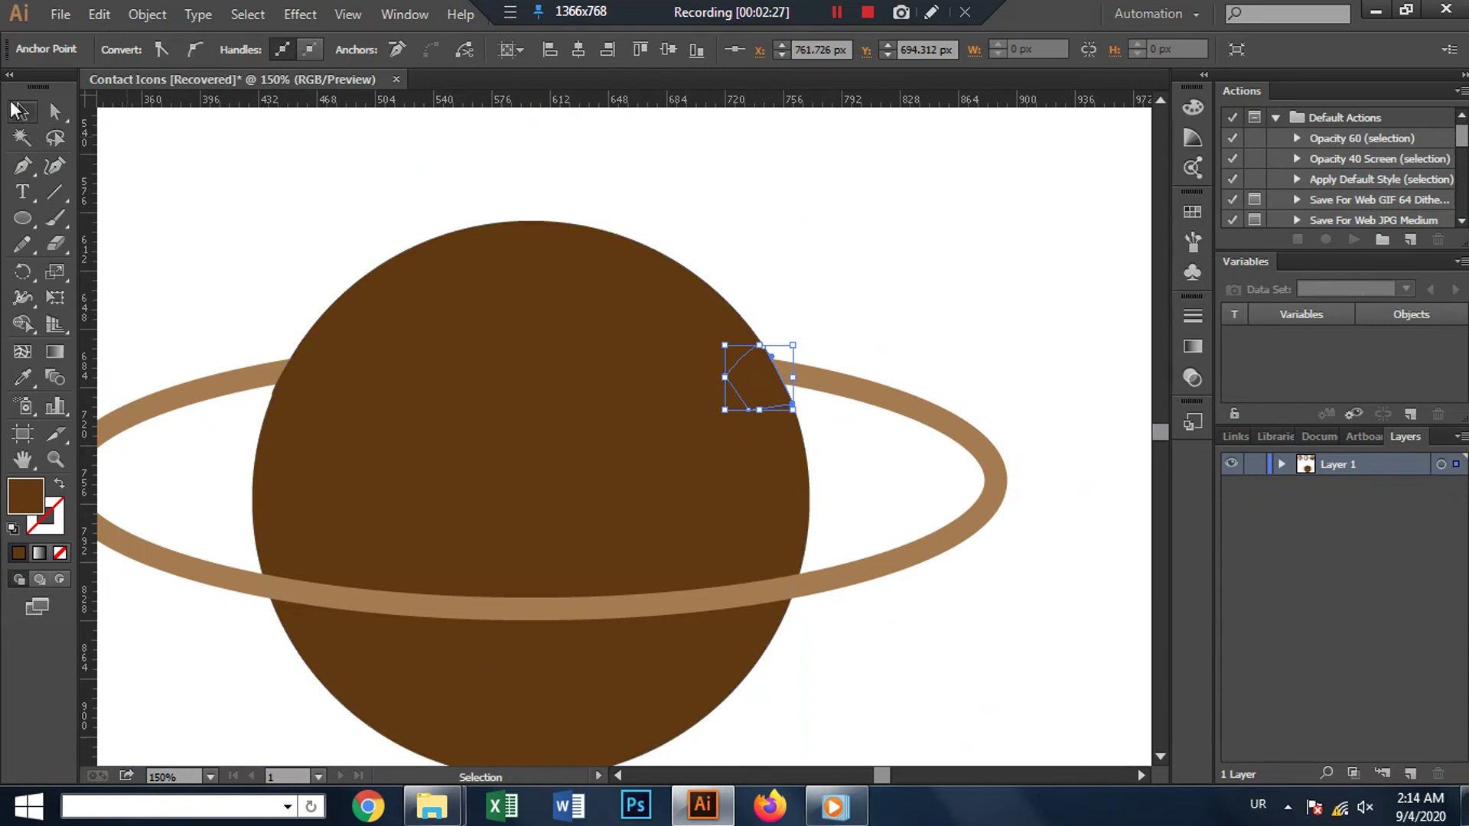
Step: Group the planet and ring, then move the group up and left
click(349, 273)
scroll(349, 272, down, 2)
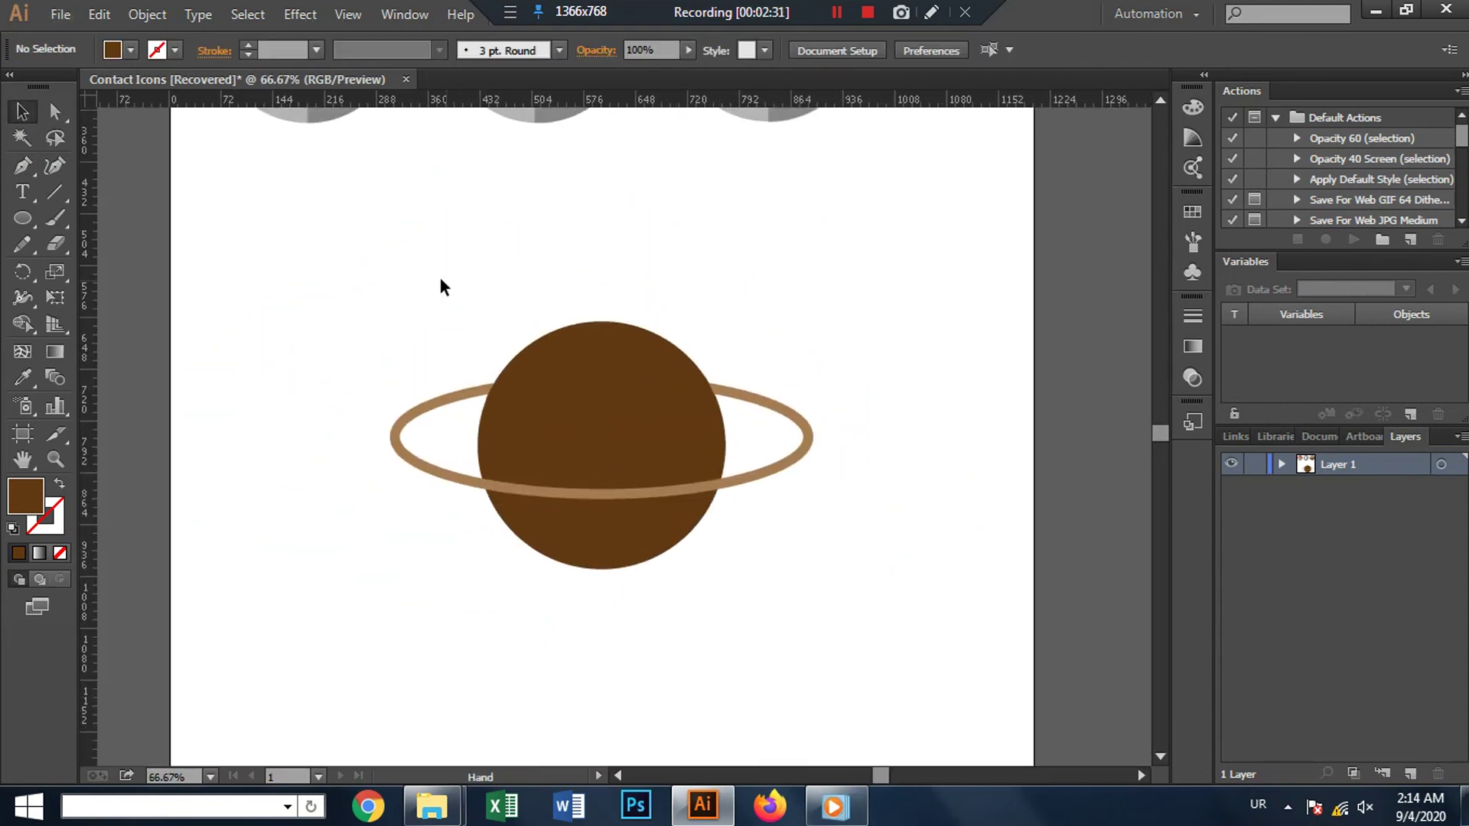
drag(342, 280, 873, 610)
right_click(637, 461)
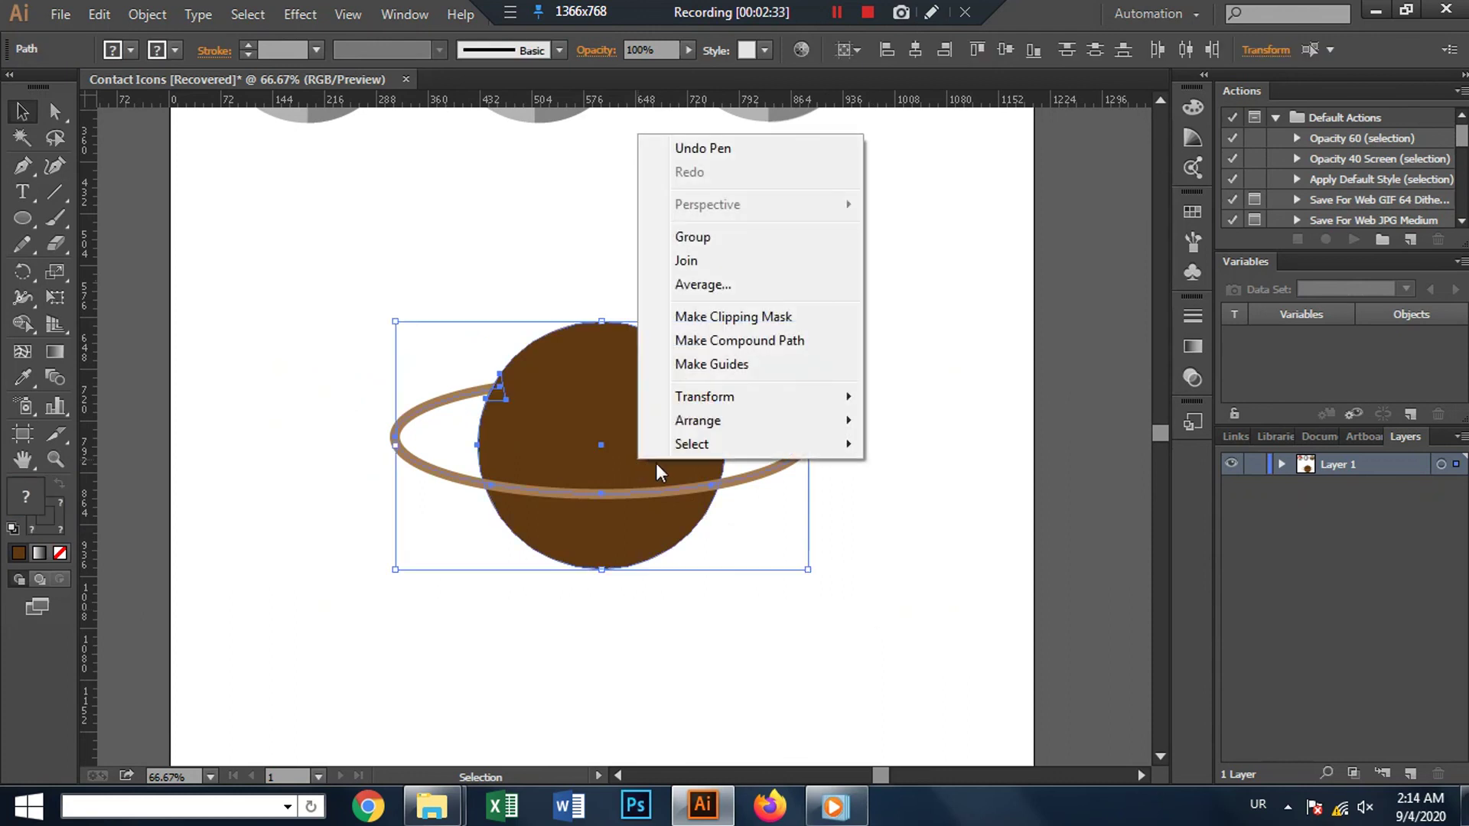
click(708, 239)
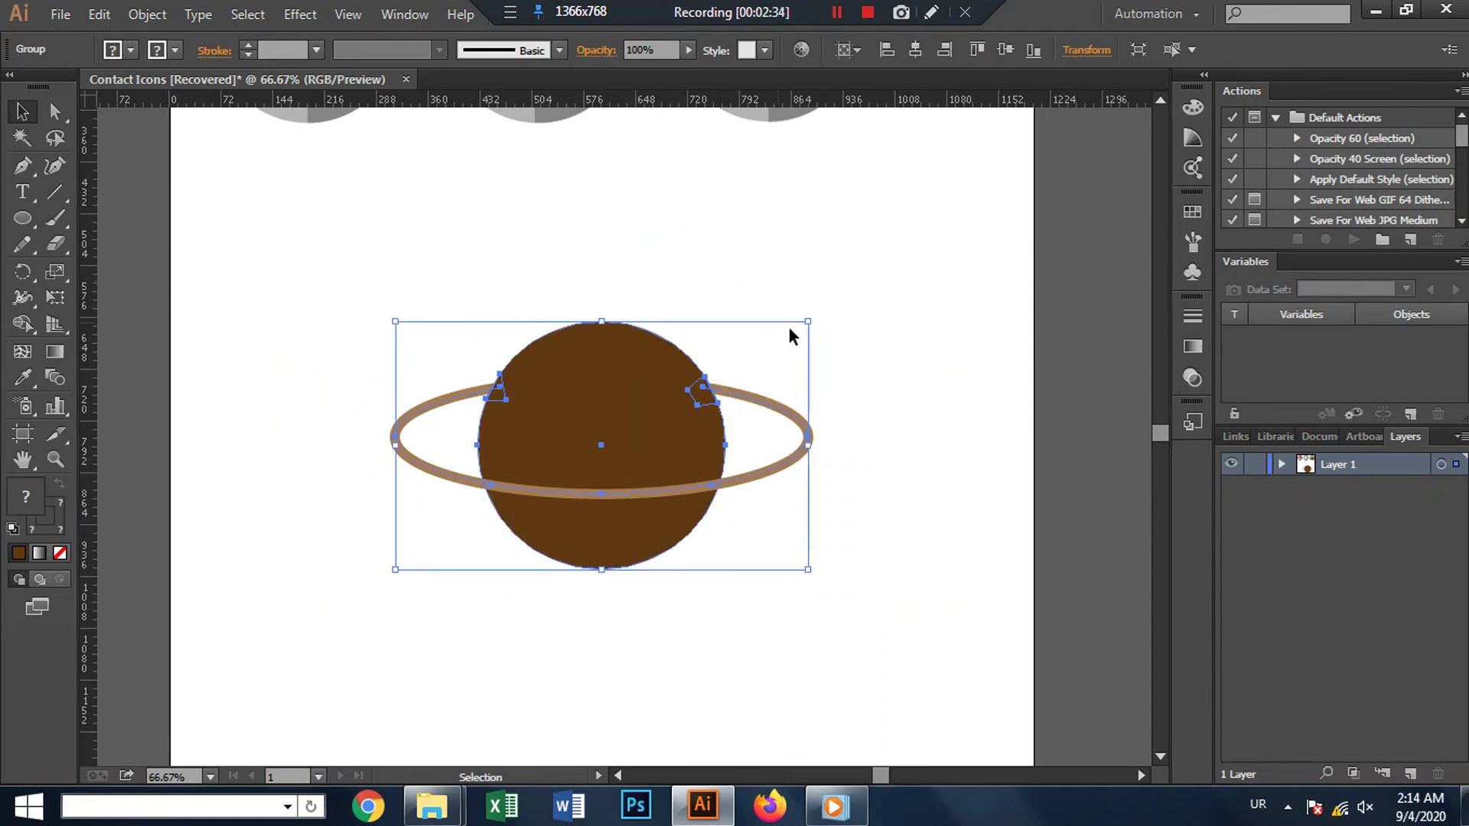
click(860, 363)
drag(658, 421, 614, 341)
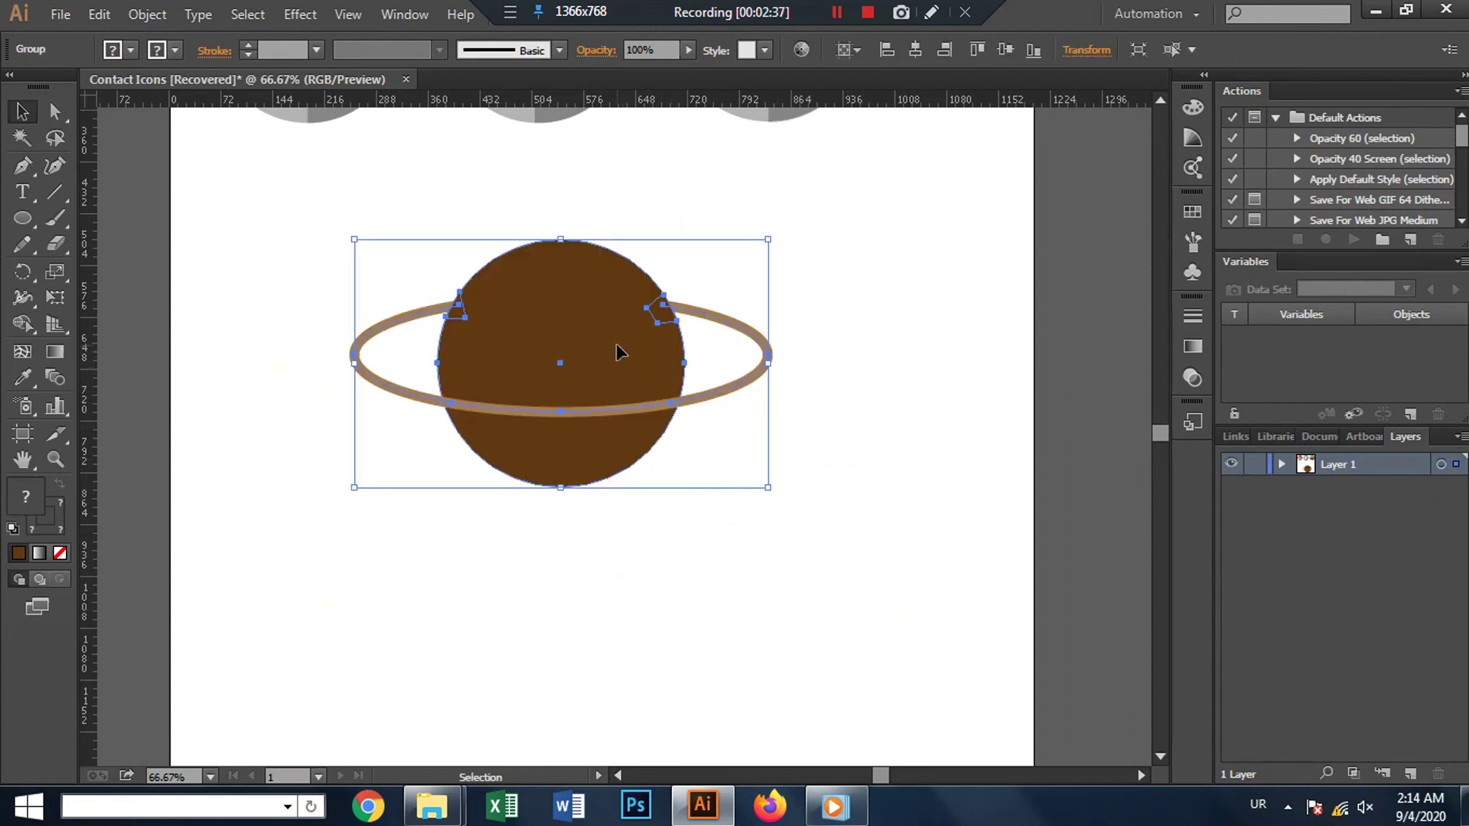
scroll(622, 350, down, 2)
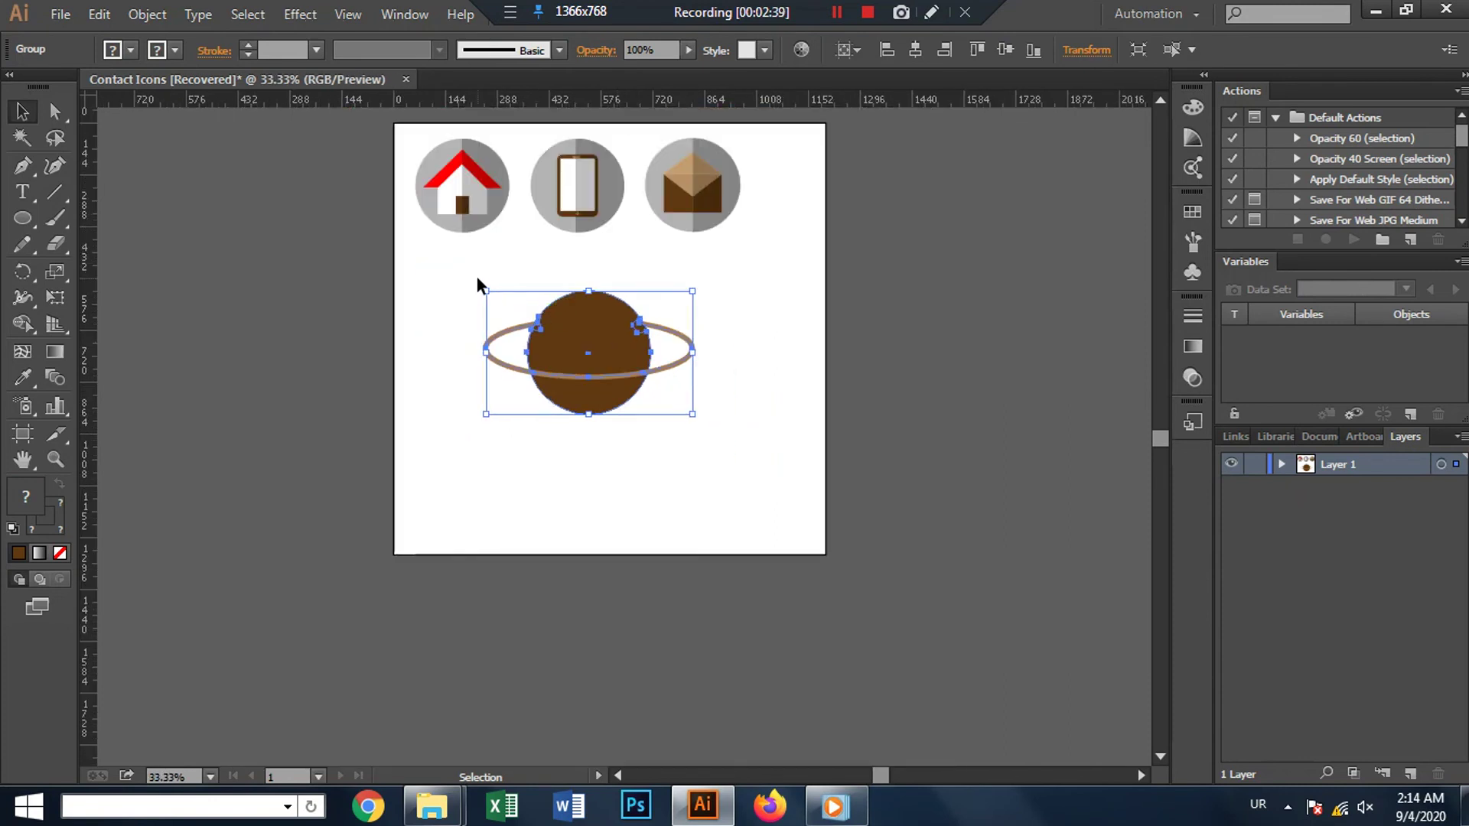
click(475, 272)
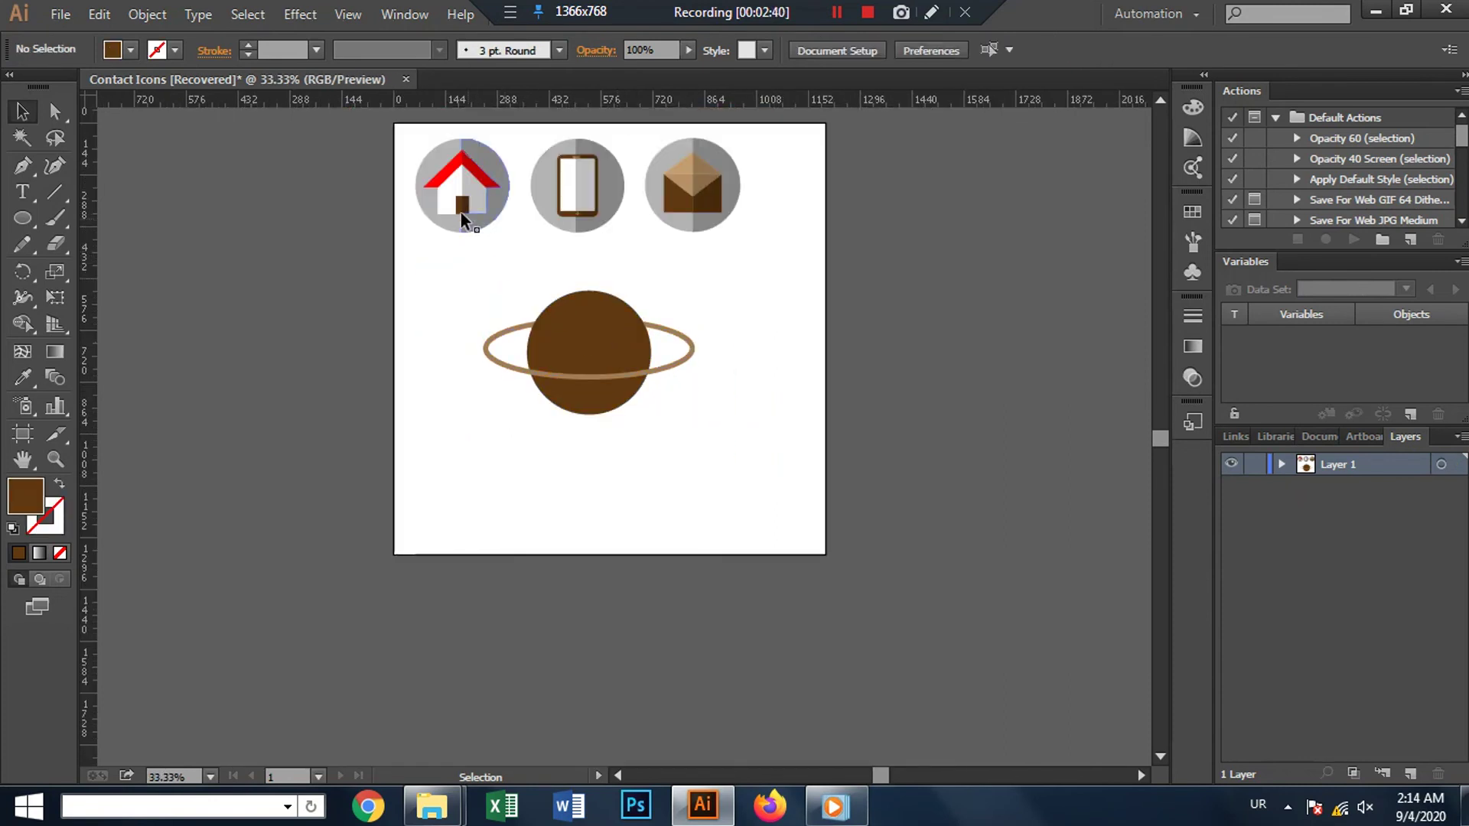
Step: Draw a circle out from the phone icon's centre, sized to its backdrop
click(22, 218)
scroll(429, 296, up, 1)
scroll(432, 295, up, 3)
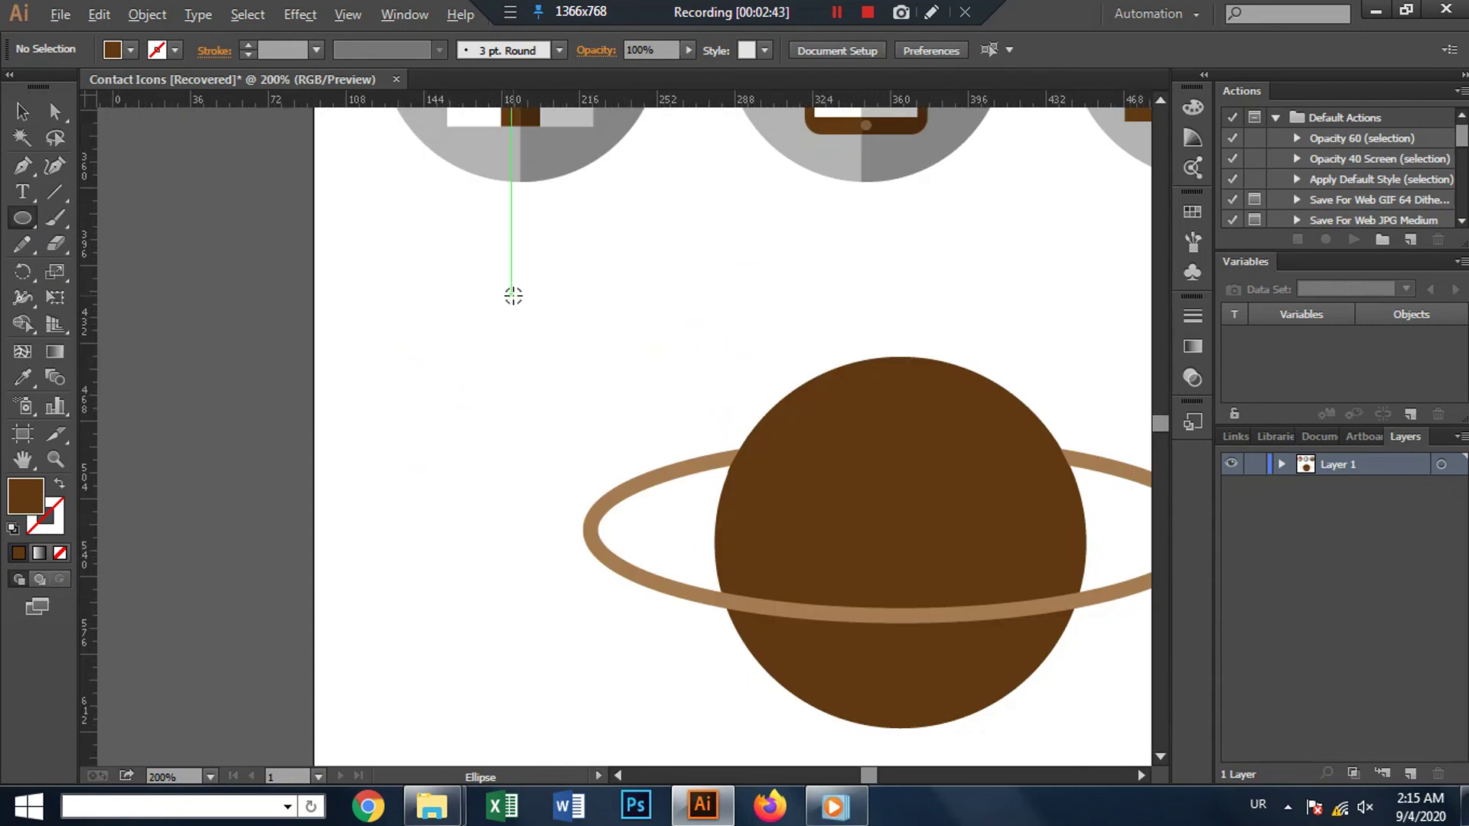
scroll(788, 219, up, 2)
drag(1036, 115, 803, 379)
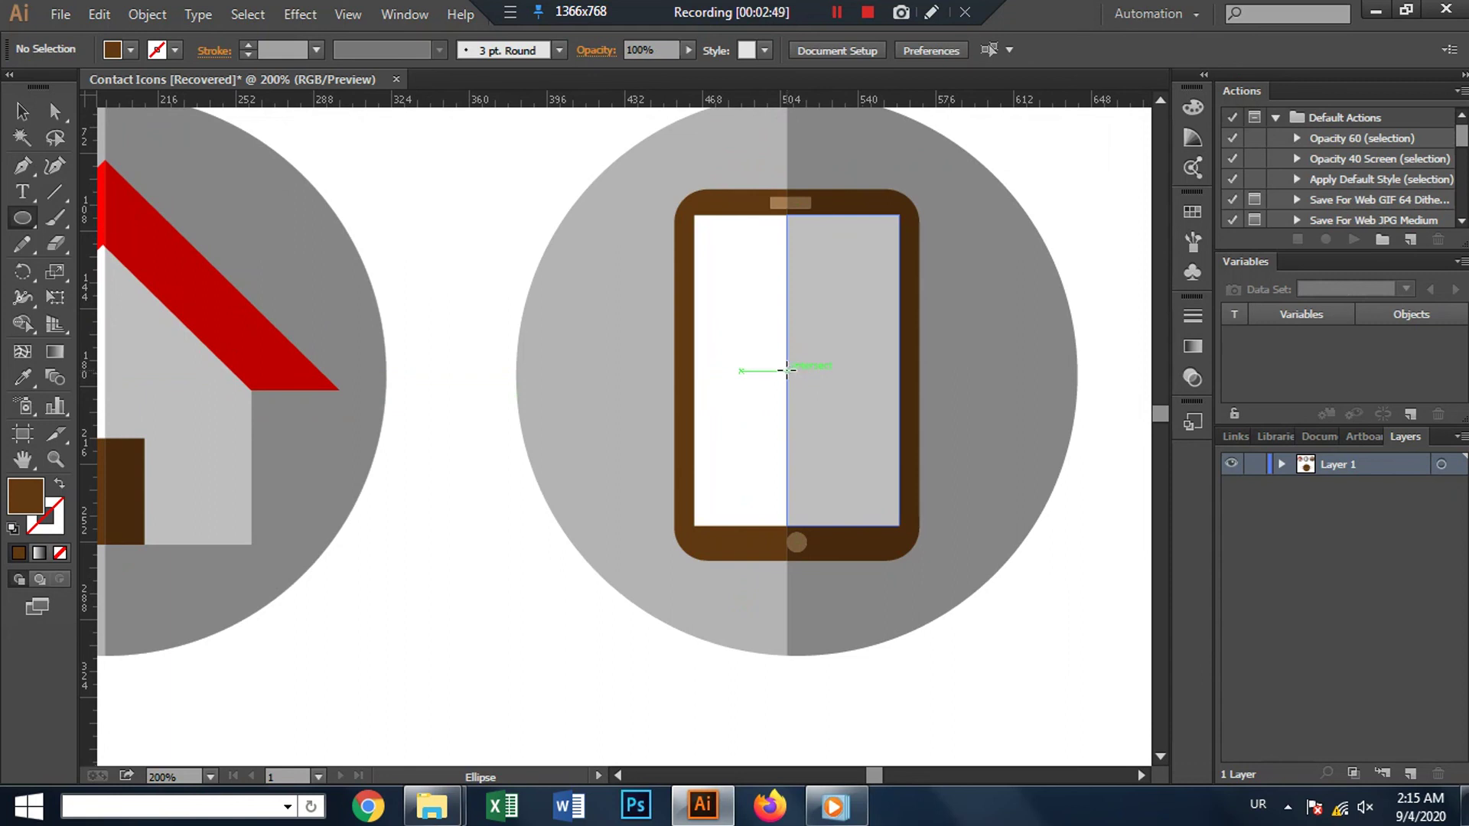
drag(787, 370, 955, 651)
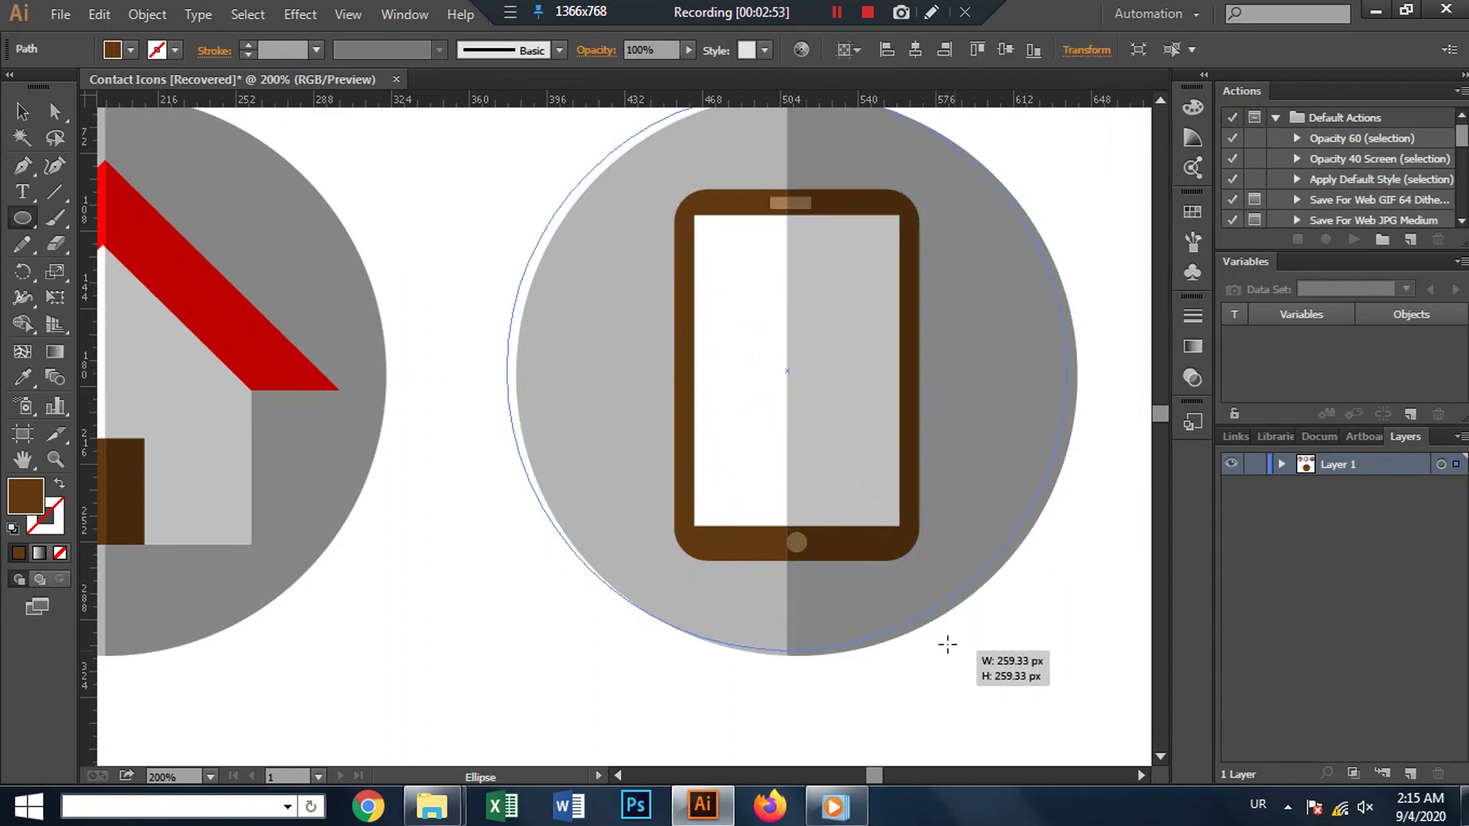
drag(955, 652, 955, 651)
Step: Align the new circle's edges to the phone backdrop at 259.33 px and head down toward the planet
key(v)
drag(841, 329, 852, 329)
drag(518, 374, 515, 375)
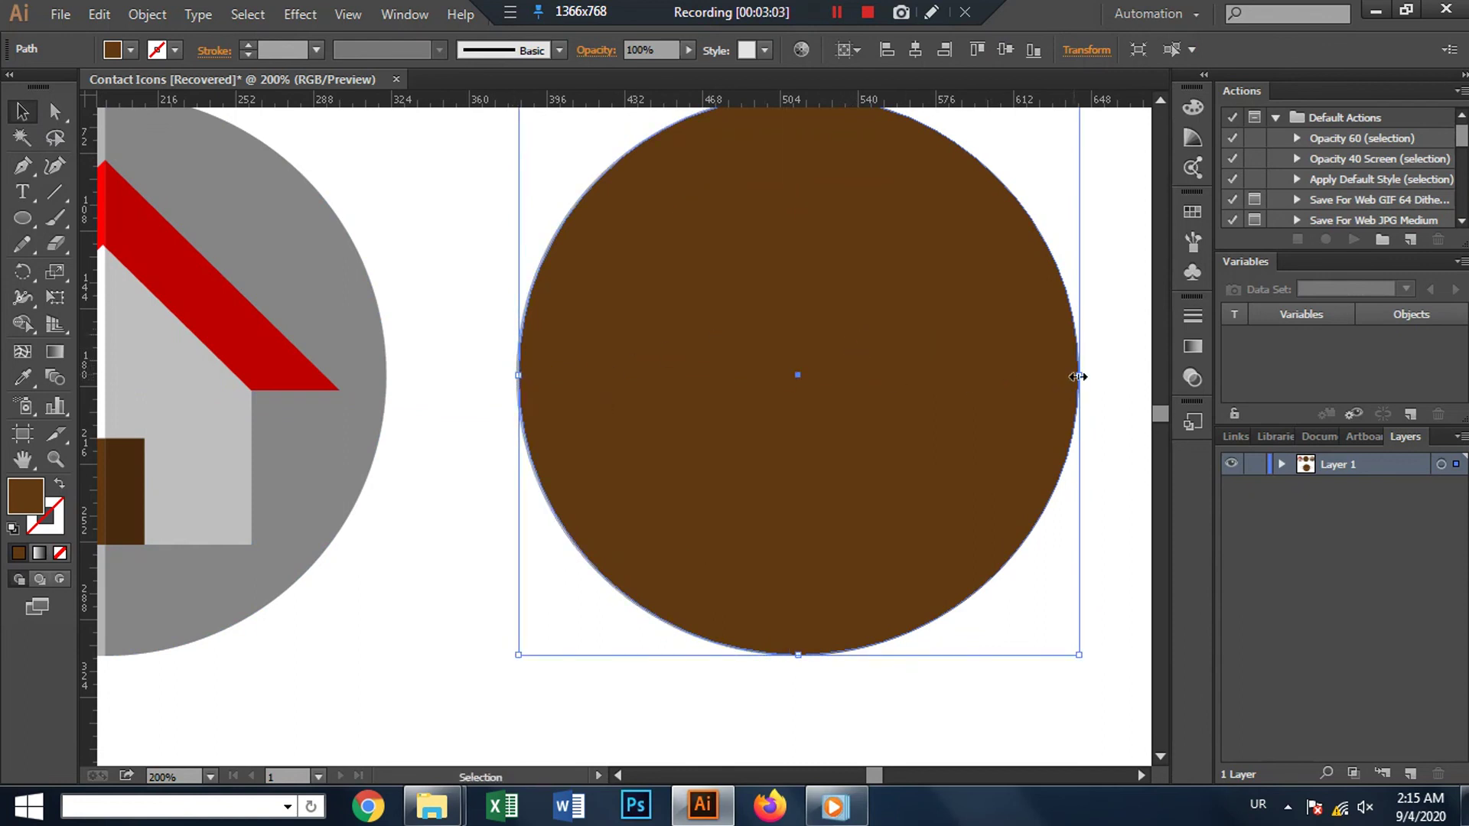
drag(1078, 377, 1080, 375)
drag(842, 290, 842, 398)
scroll(835, 341, down, 2)
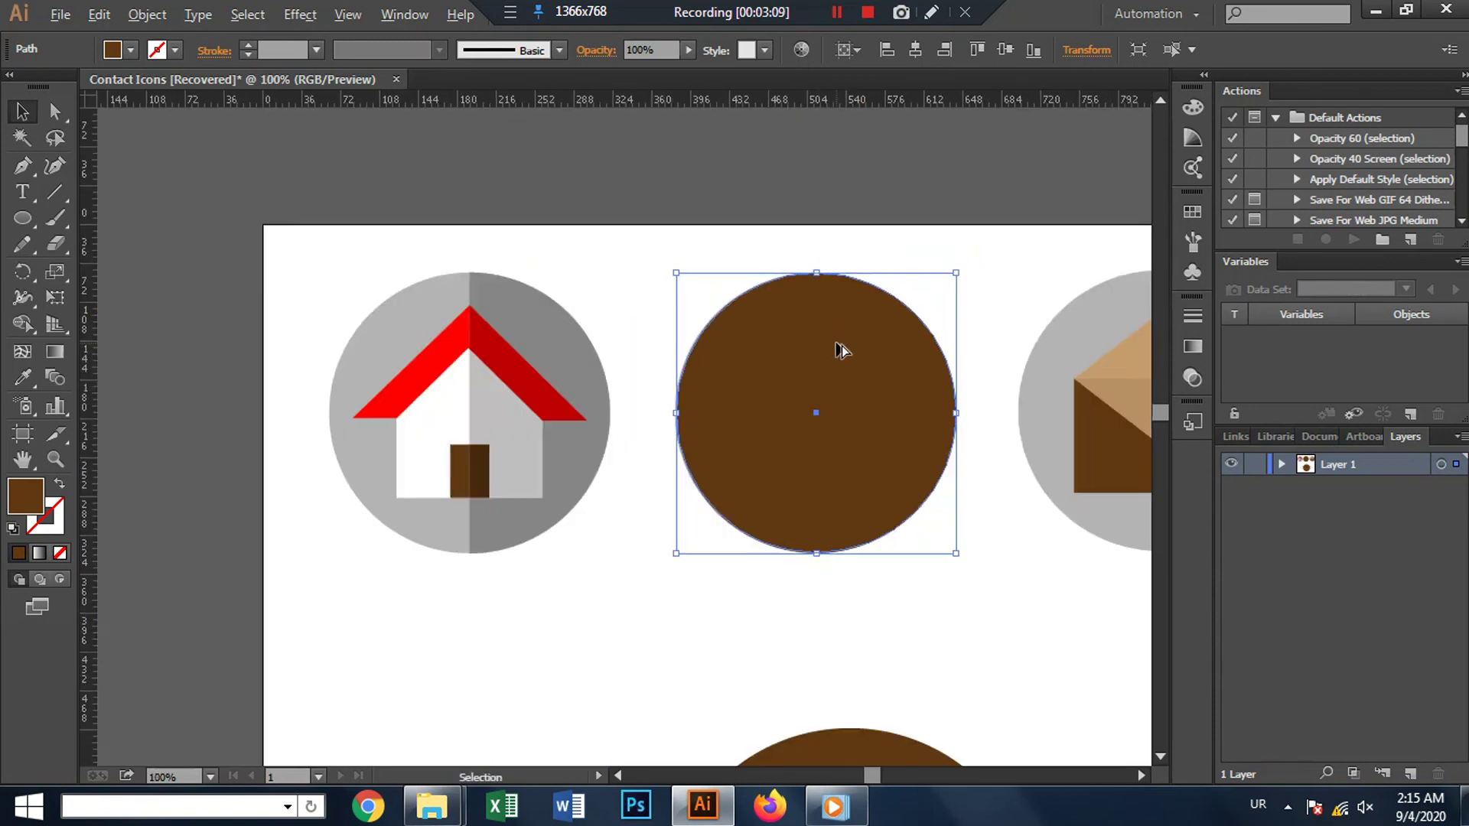
scroll(842, 346, down, 1)
Step: Move the new circle down and eyedrop the house icon's light grey into it
drag(819, 410, 722, 575)
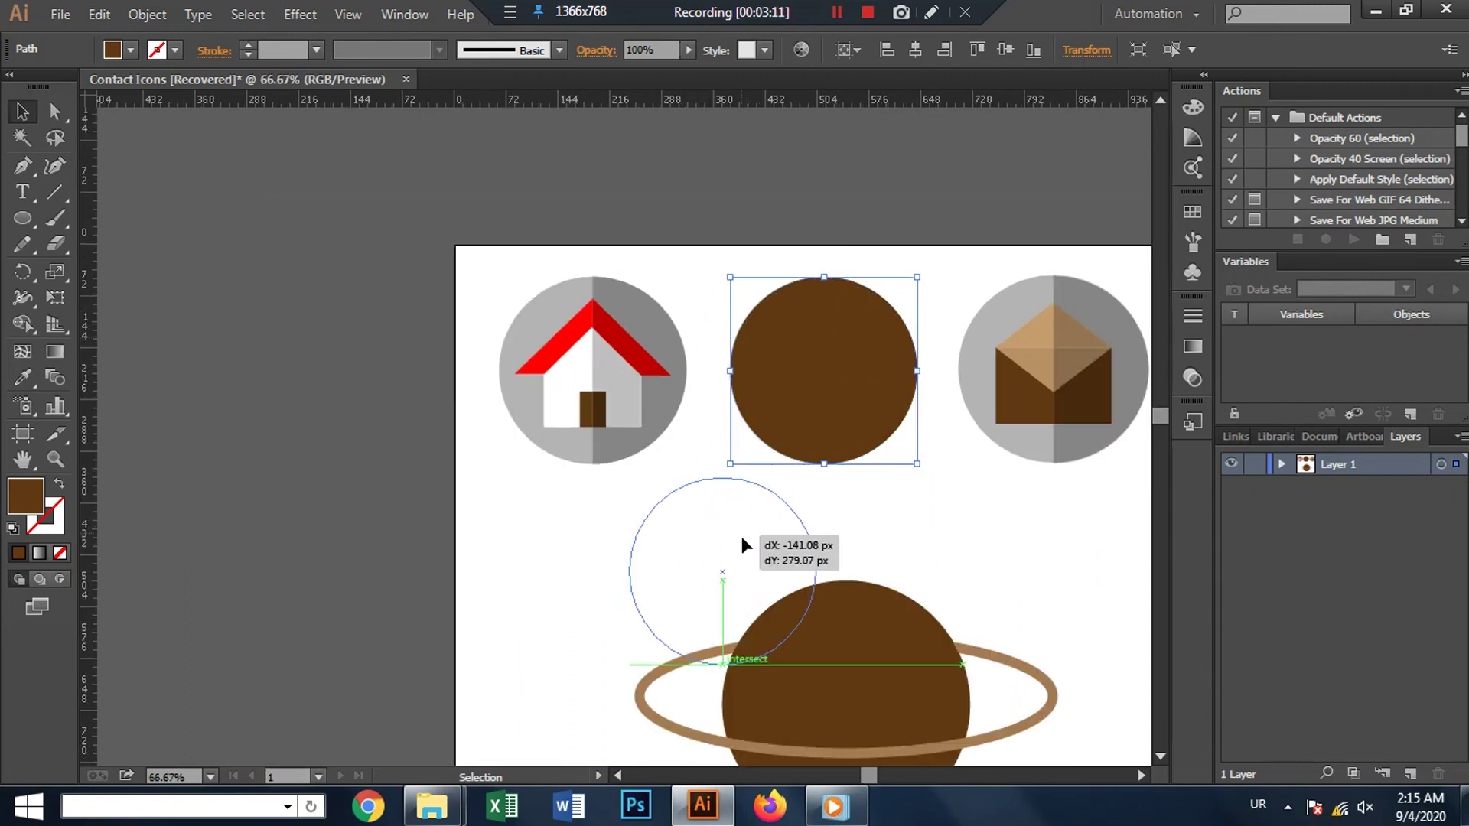
click(32, 377)
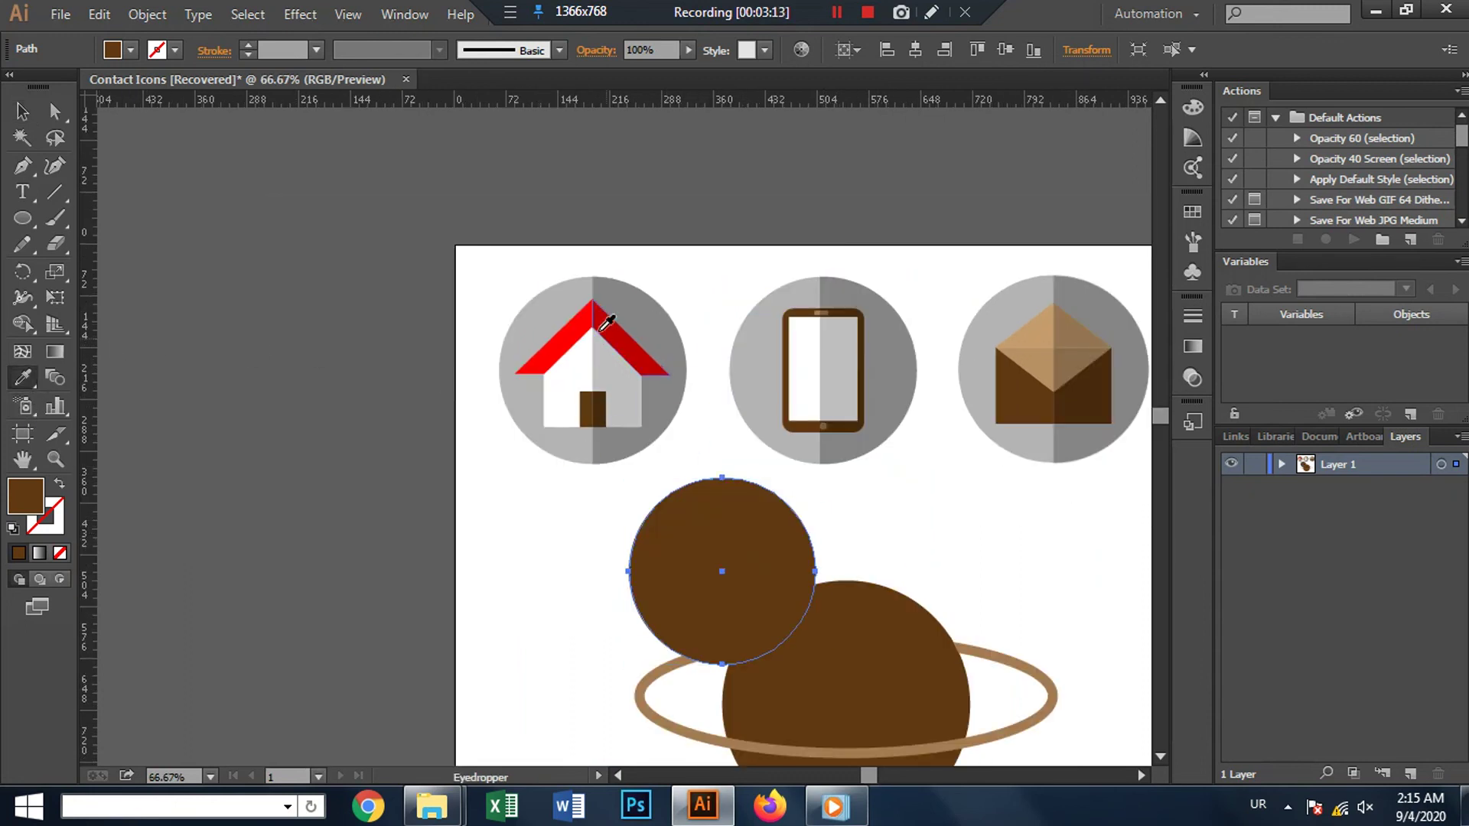
click(562, 313)
click(23, 111)
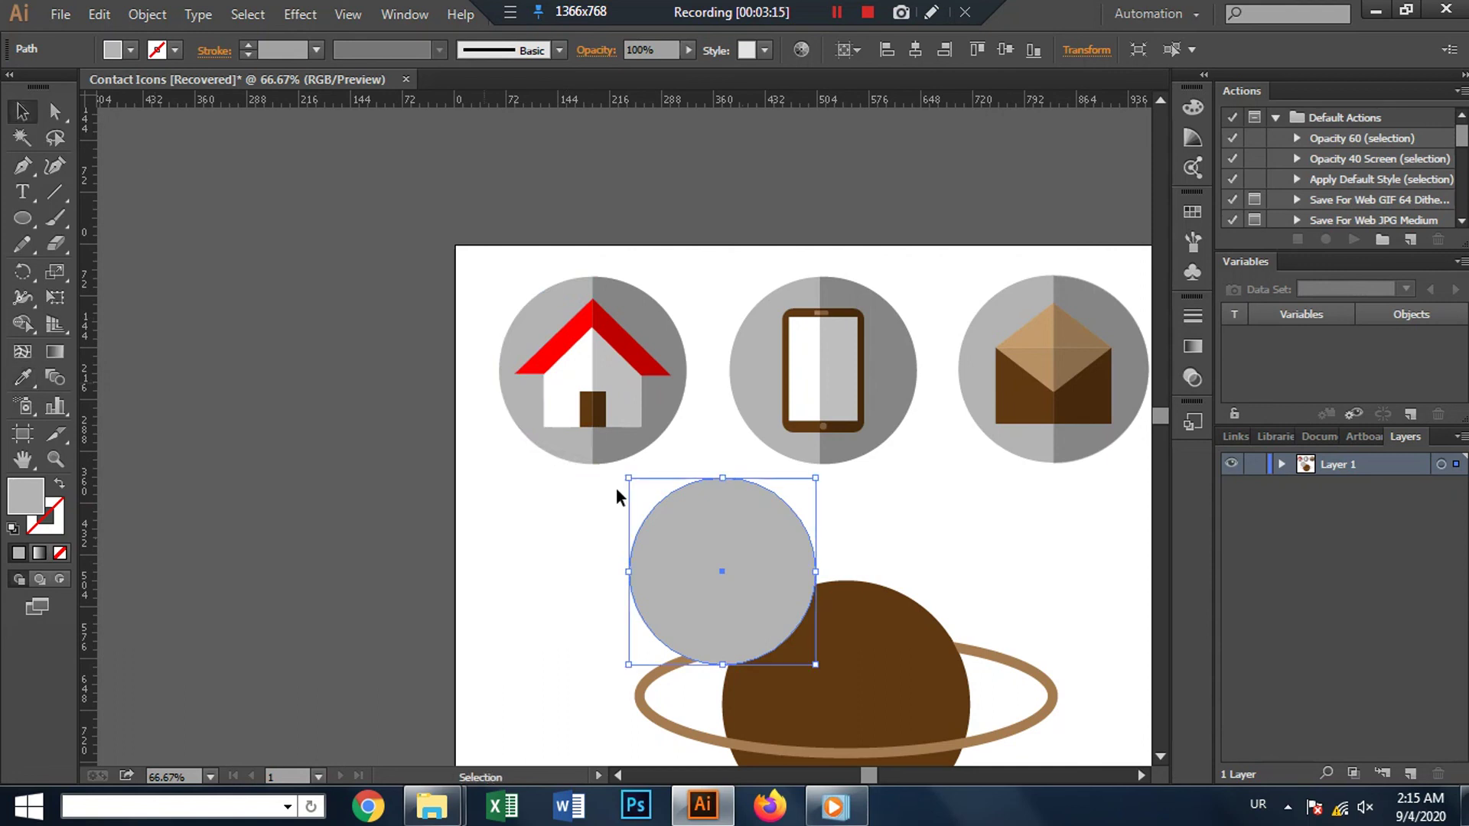
Step: Send the grey circle to the back and slide it behind the ringed planet
right_click(717, 562)
mouse_move(778, 525)
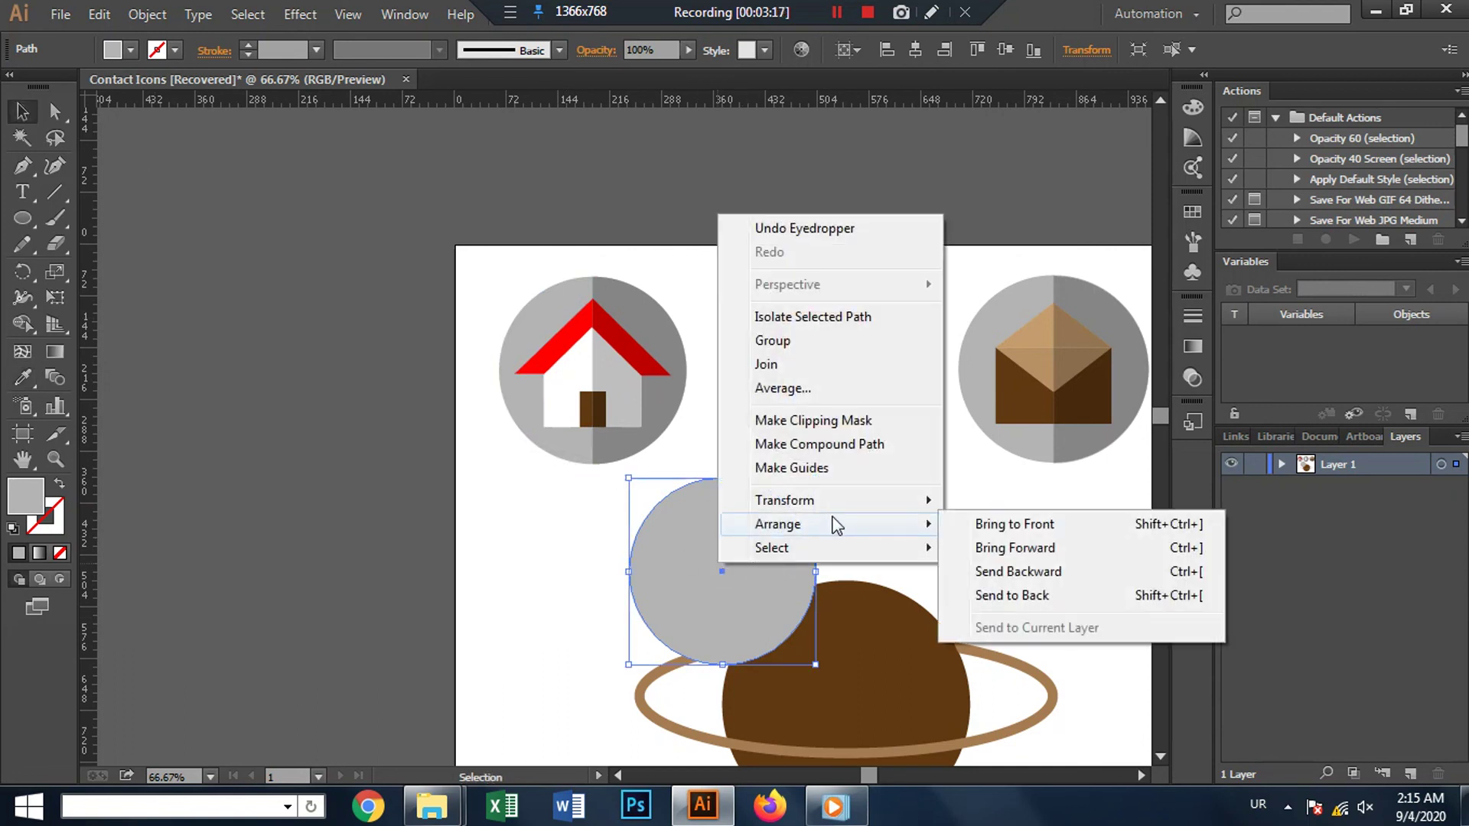
click(1011, 596)
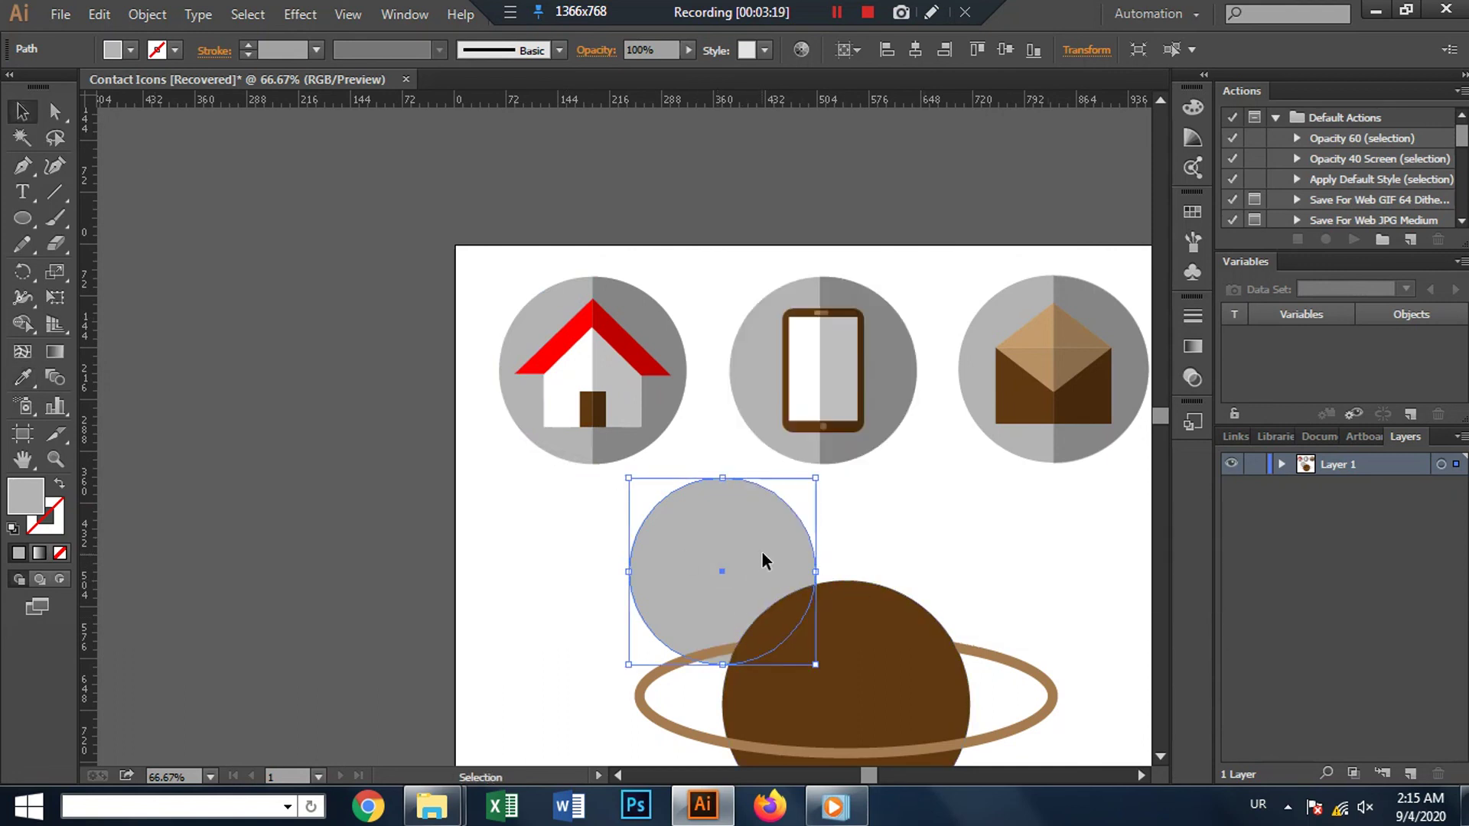
drag(759, 554, 891, 673)
scroll(929, 564, down, 3)
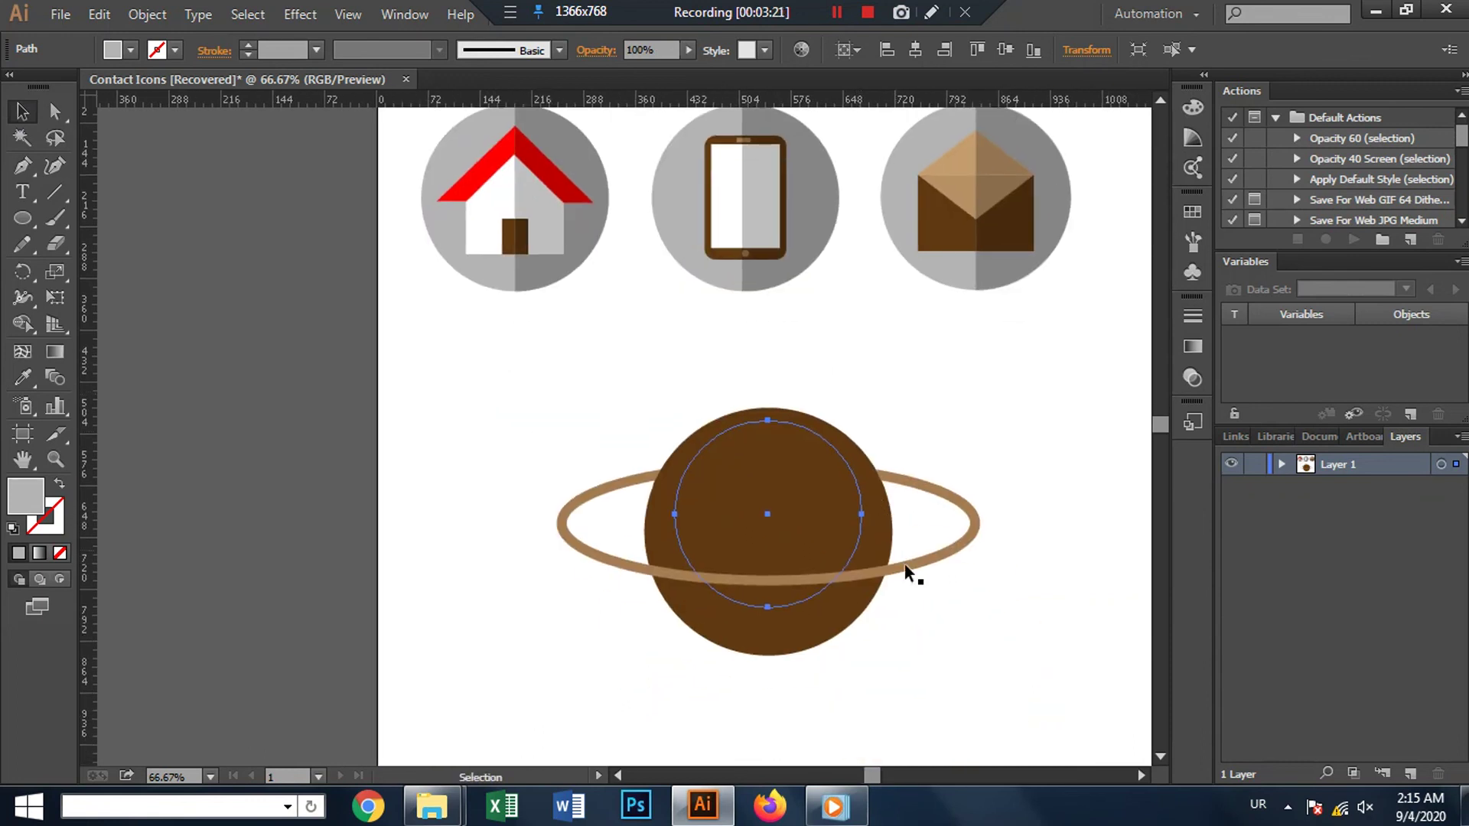
click(891, 545)
click(812, 515)
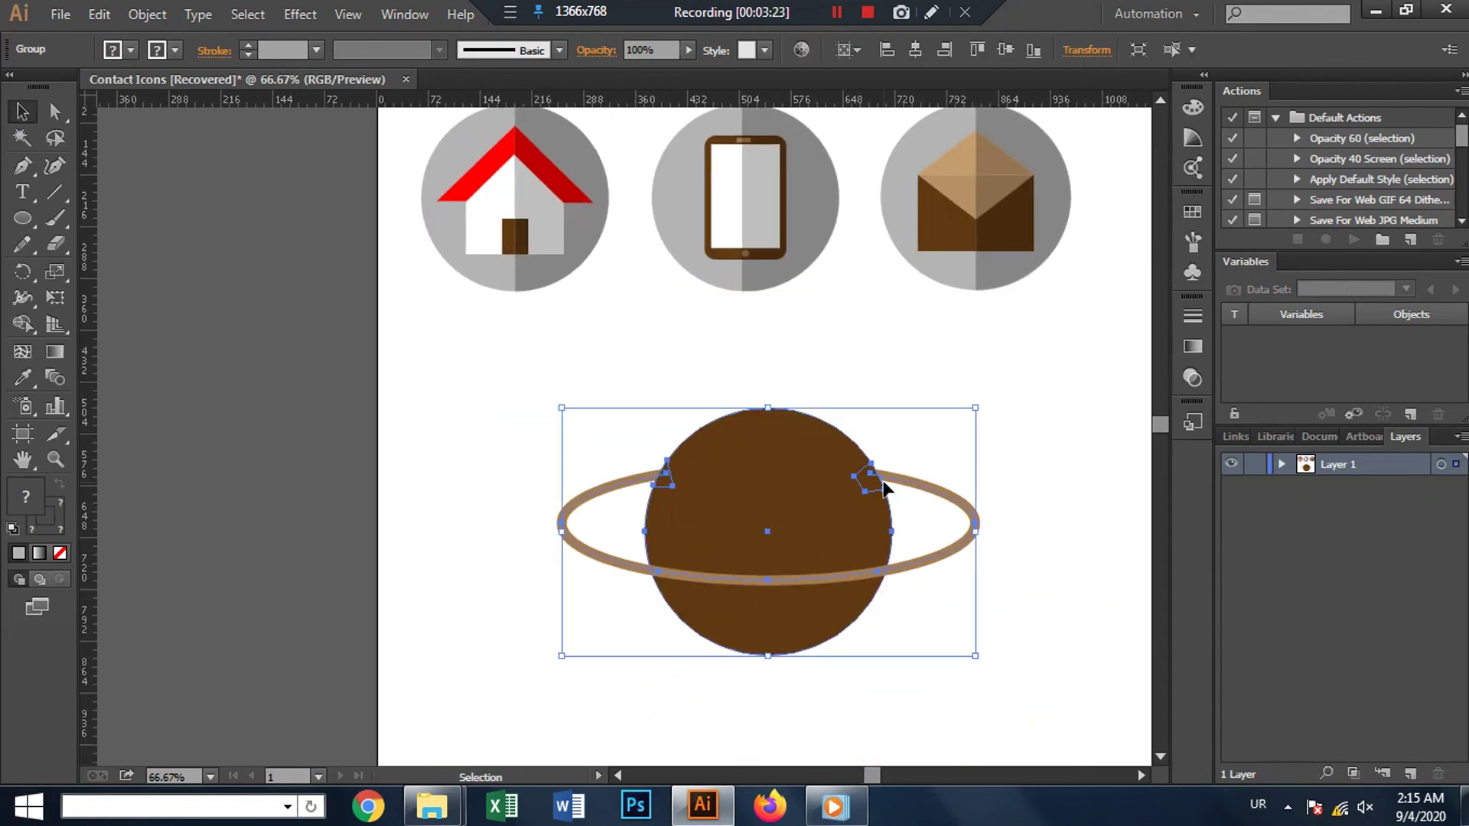
Step: Shrink the planet group to fit the grey circle and tilt it about 23 degrees
drag(977, 410, 872, 469)
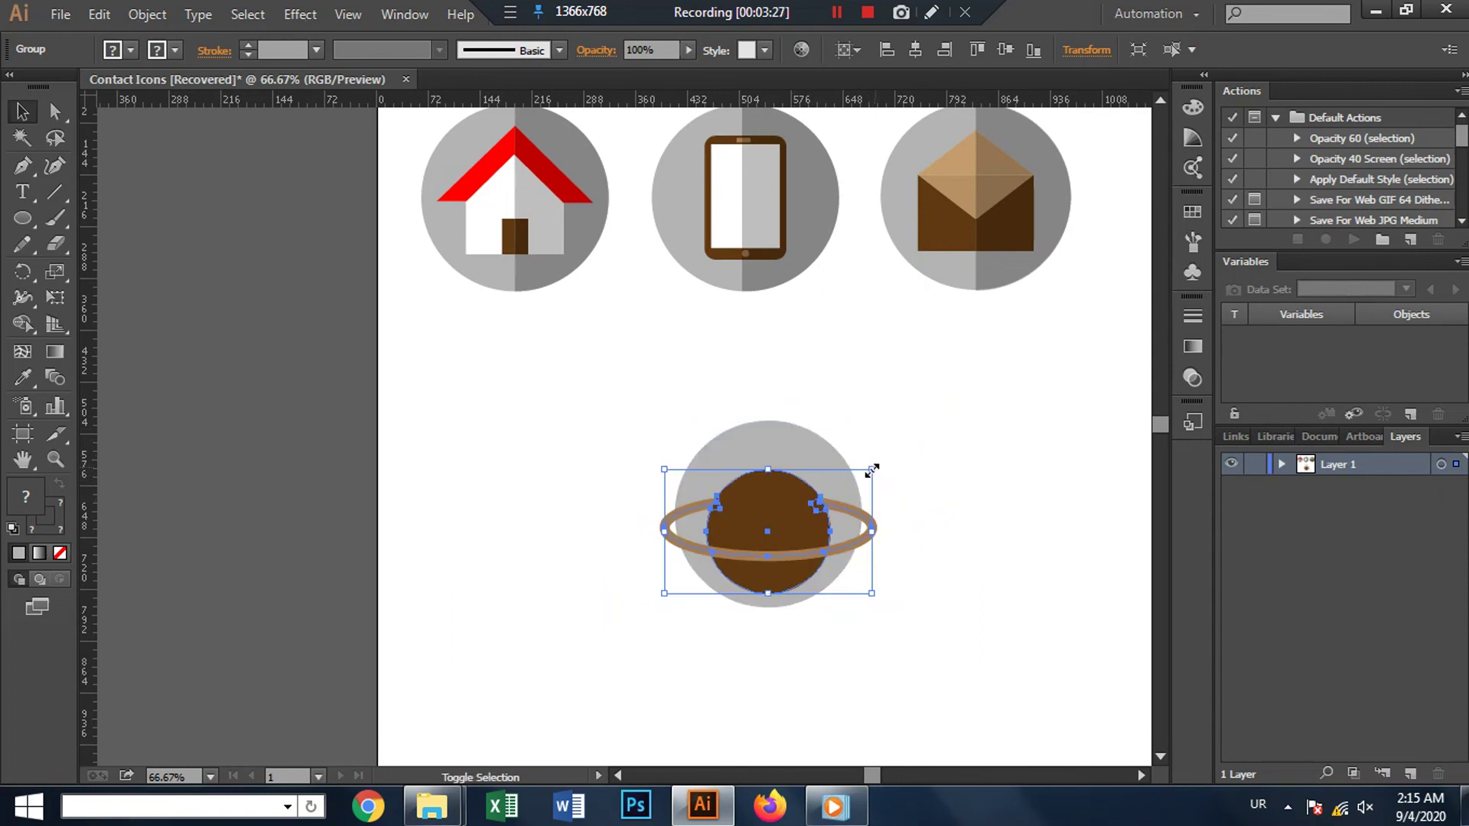
drag(872, 470, 857, 478)
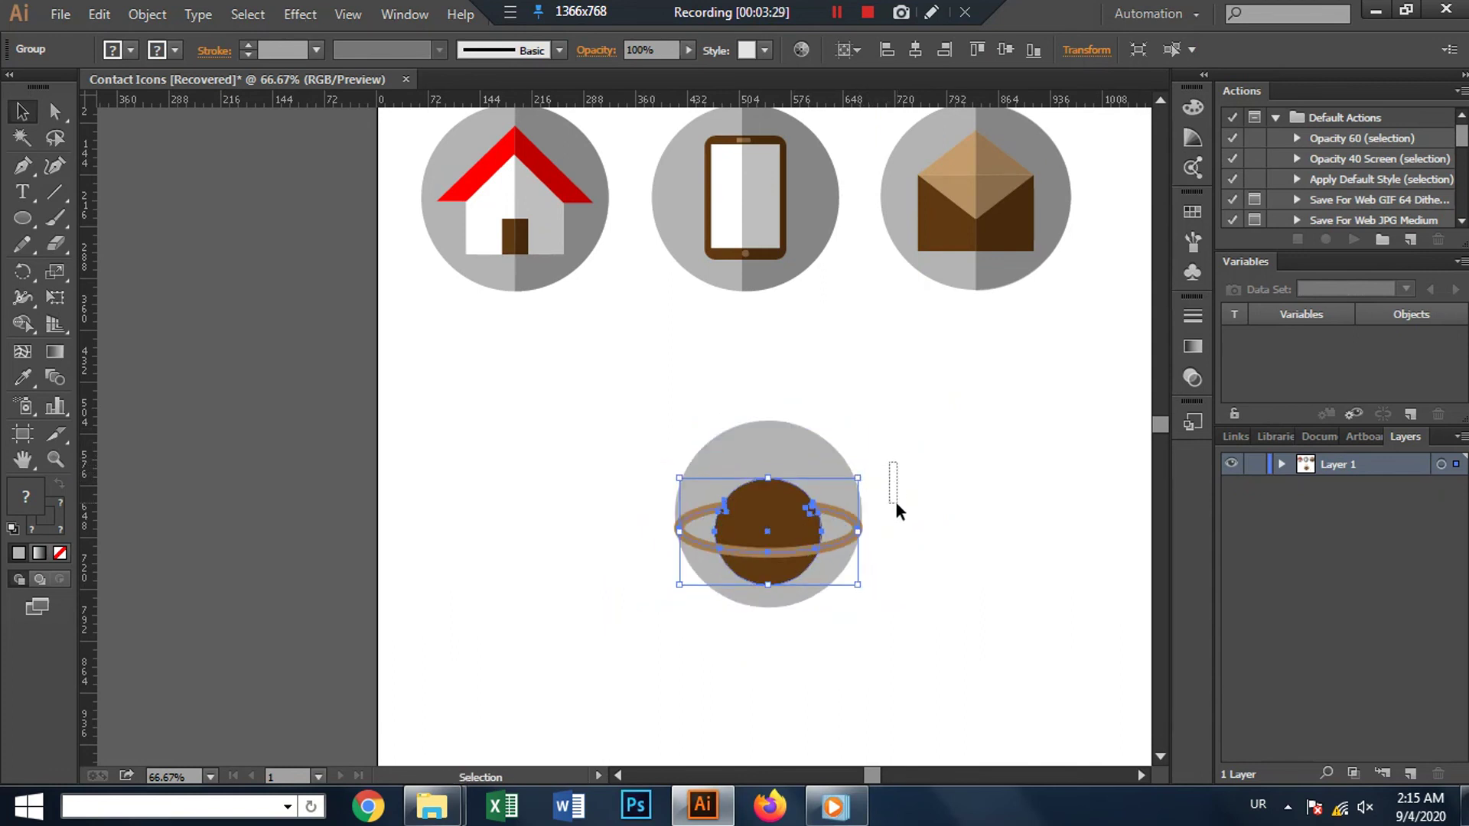
click(895, 501)
click(794, 502)
mouse_move(865, 473)
mouse_down()
mouse_move(872, 518)
mouse_move(851, 503)
mouse_up()
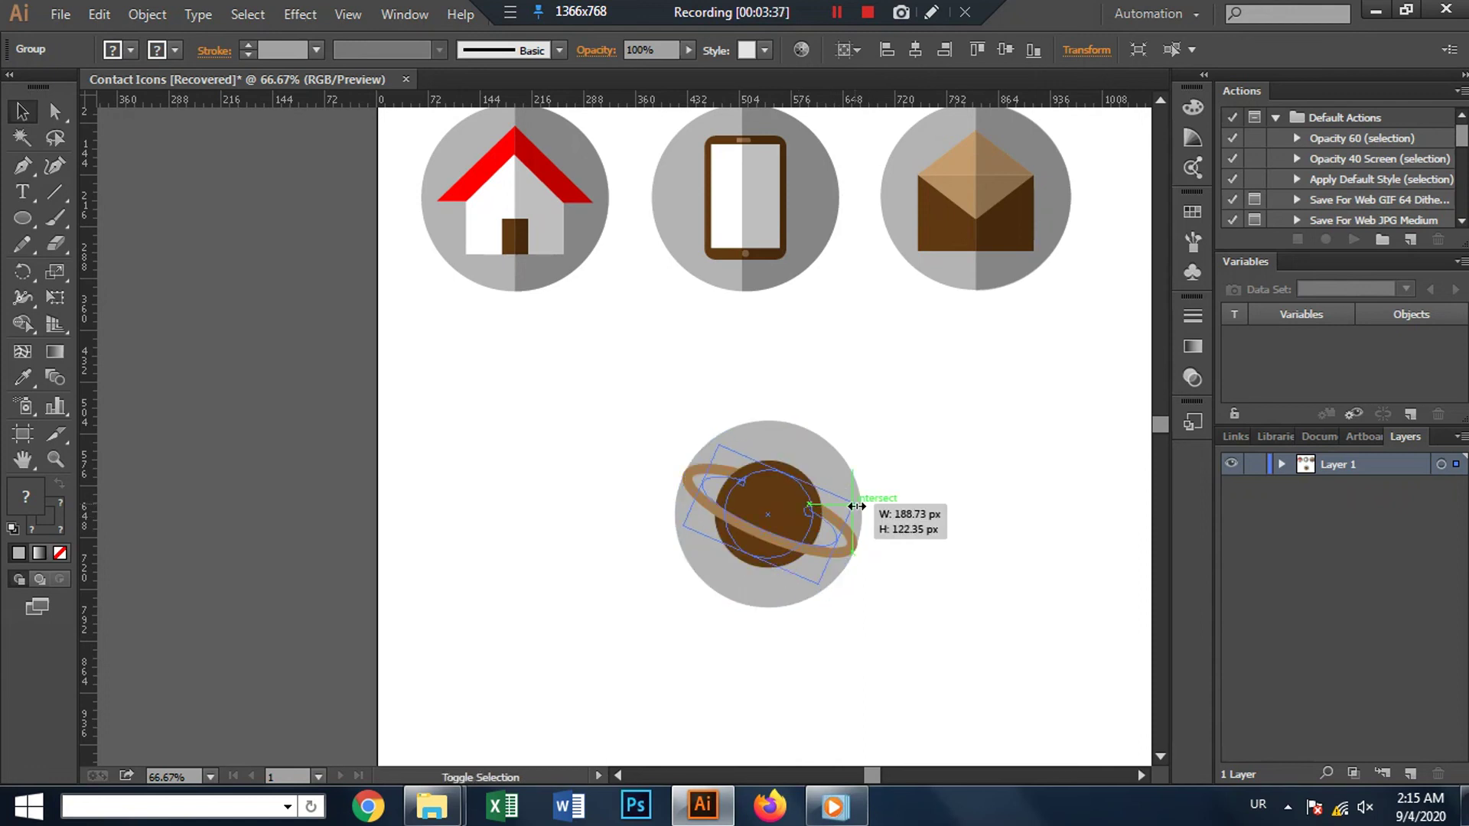
Step: Centre the planet horizontally on the grey circle, undoing two trial alignments
shift+click(810, 465)
click(915, 50)
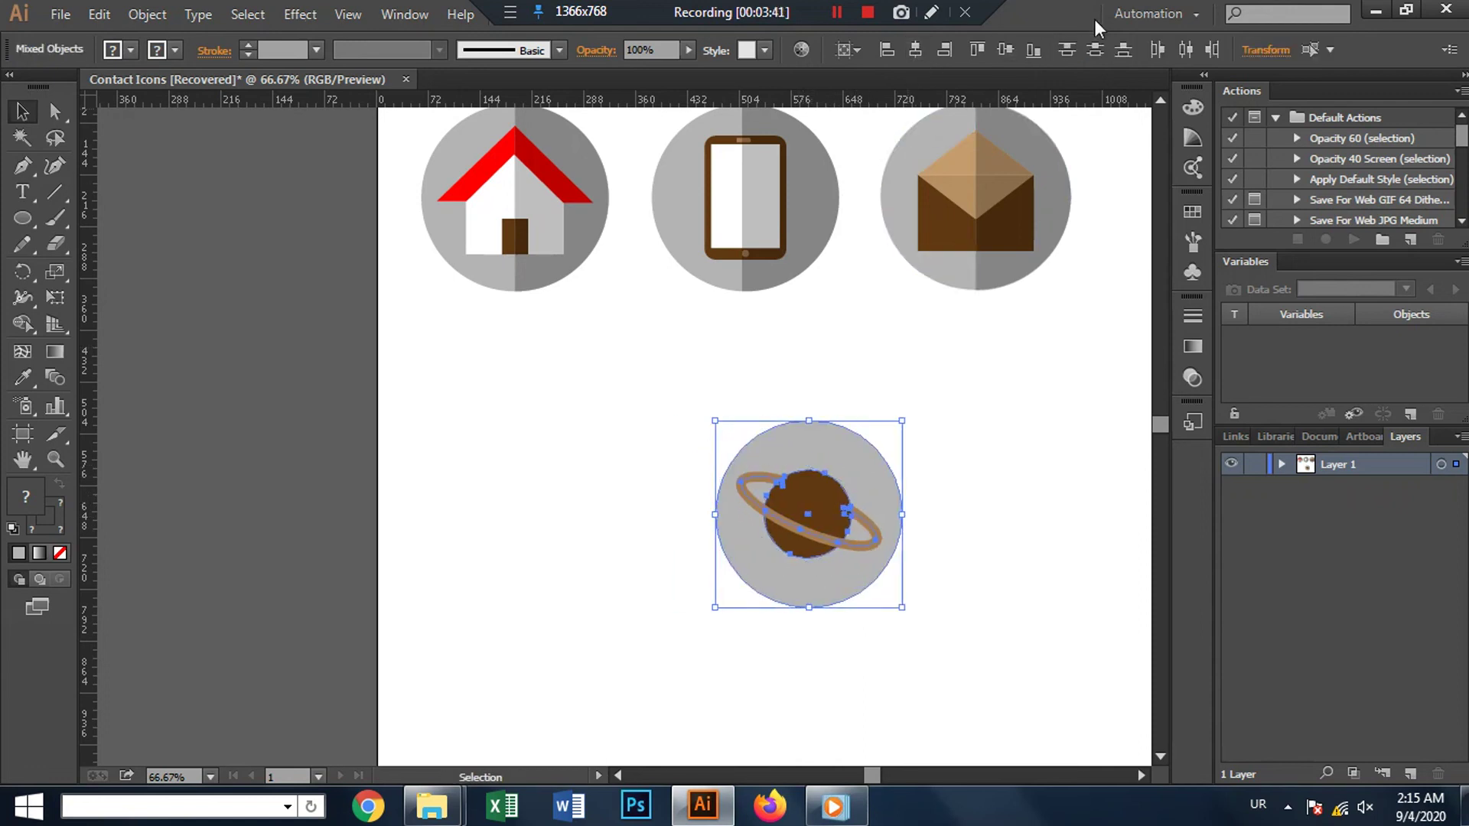
click(1091, 44)
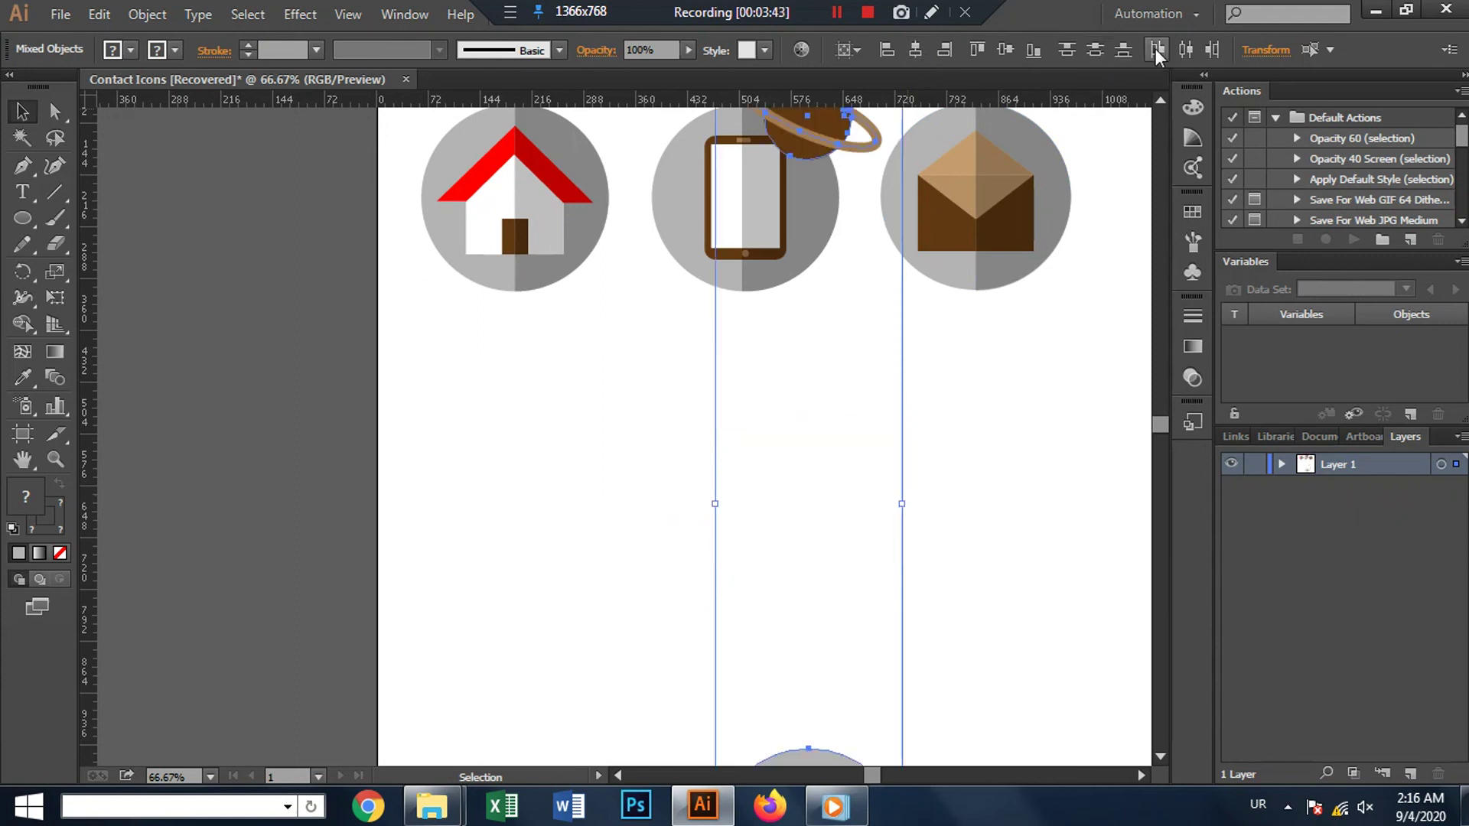
key(ctrl+z)
click(1182, 49)
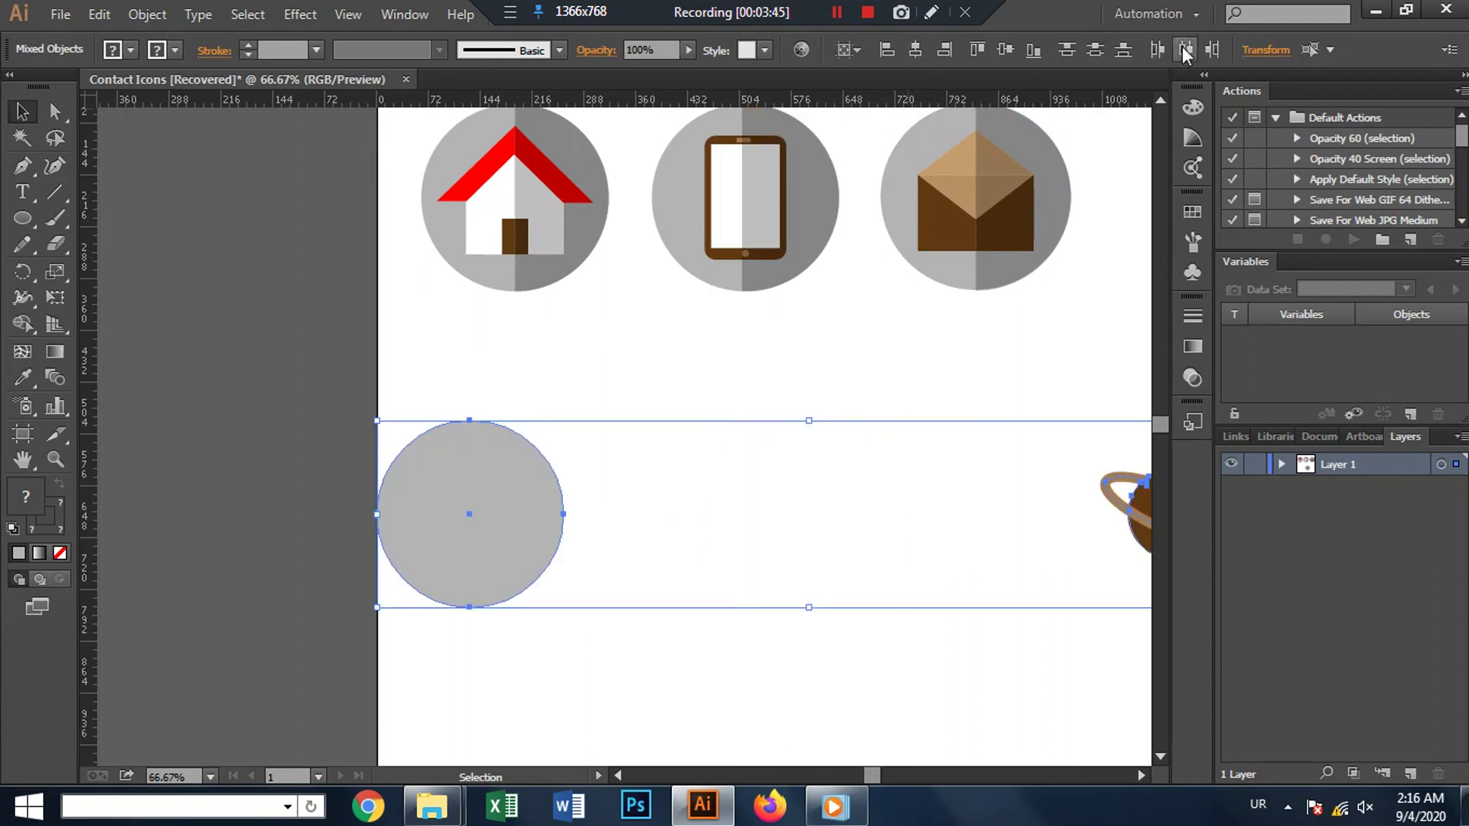
key(ctrl+z)
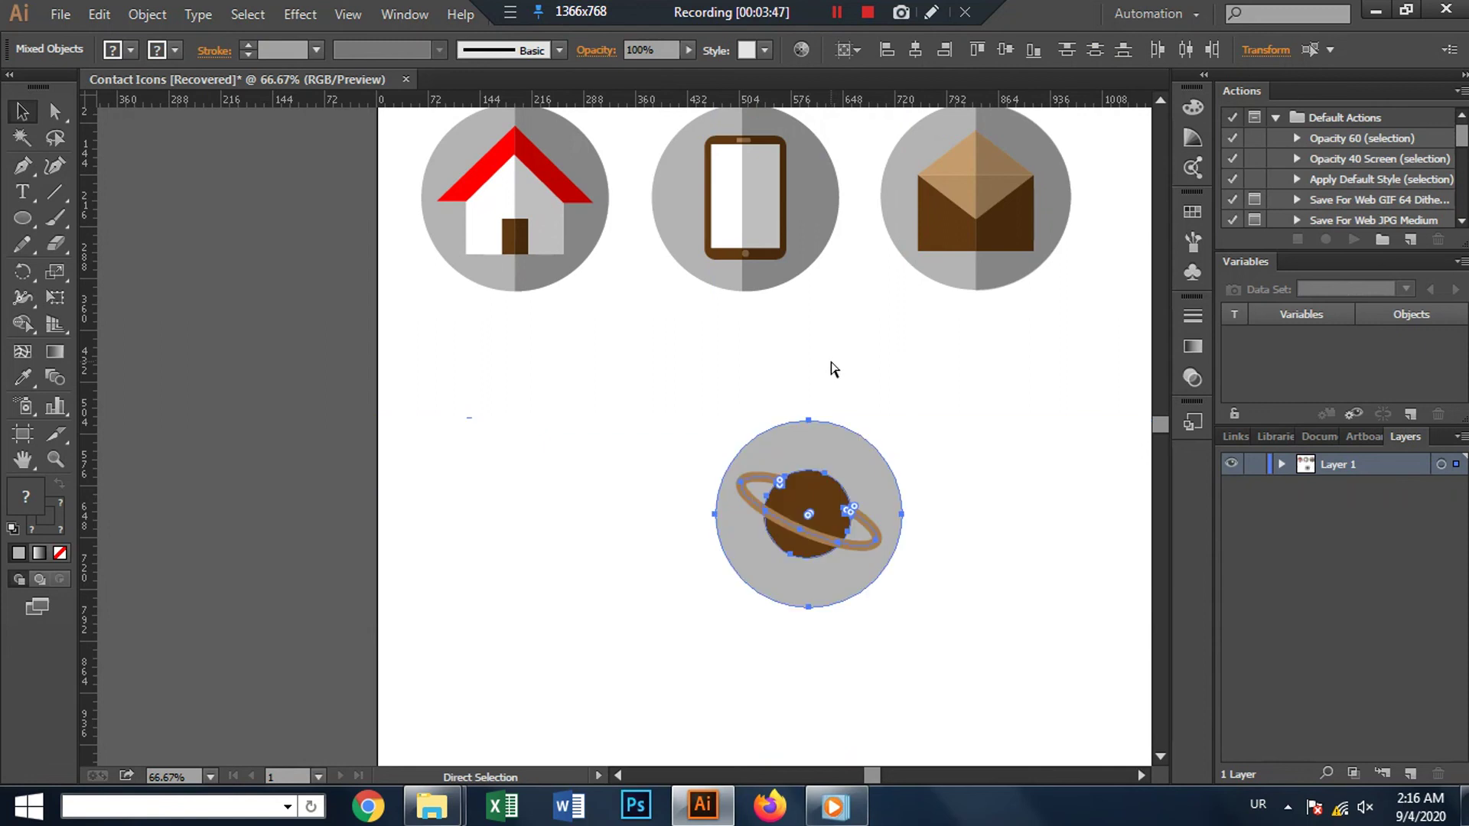
click(968, 496)
Step: Vertically centre the ringed planet group on its grey backdrop circle
click(884, 519)
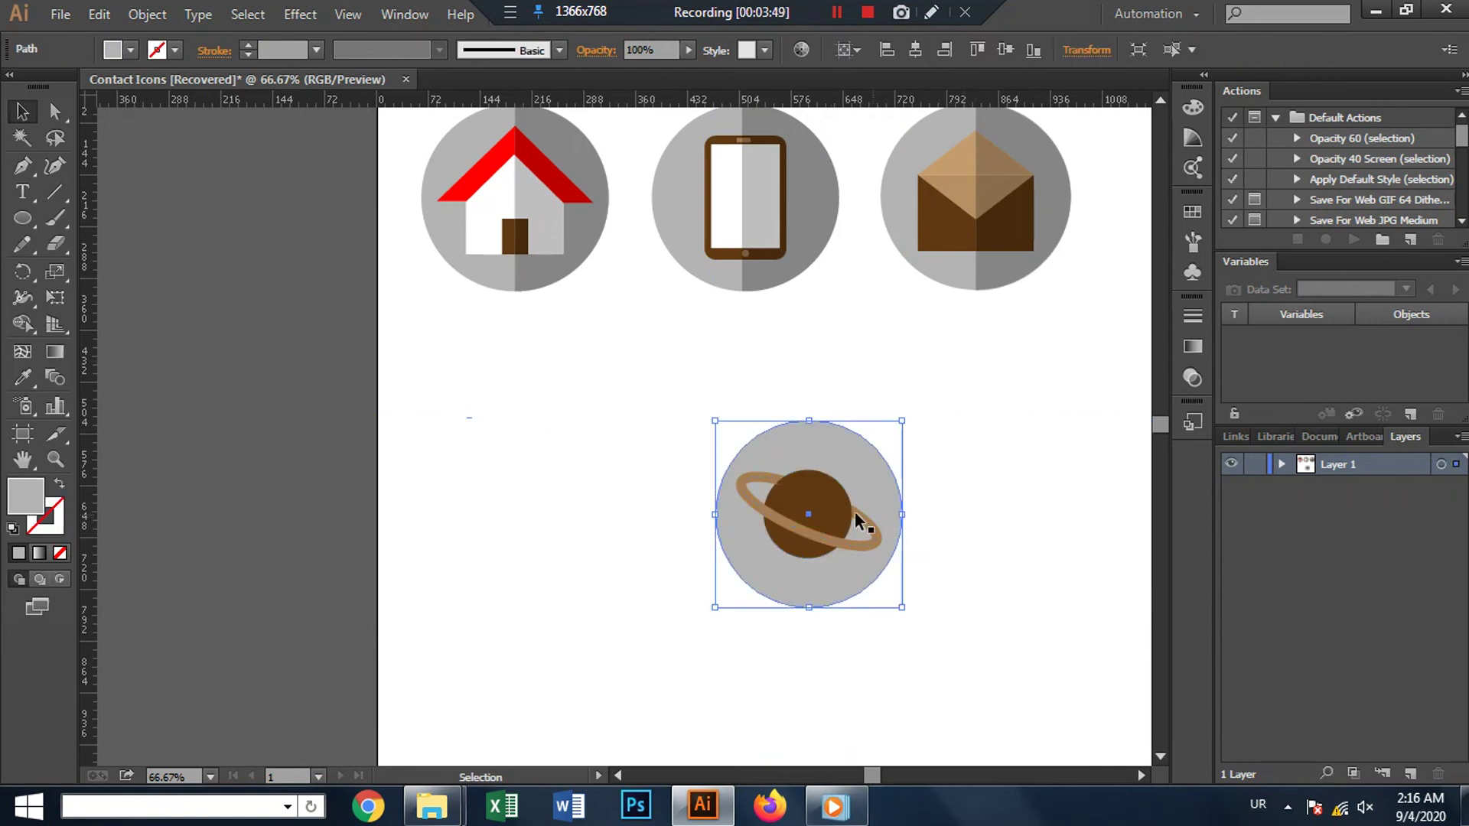
click(932, 503)
click(824, 517)
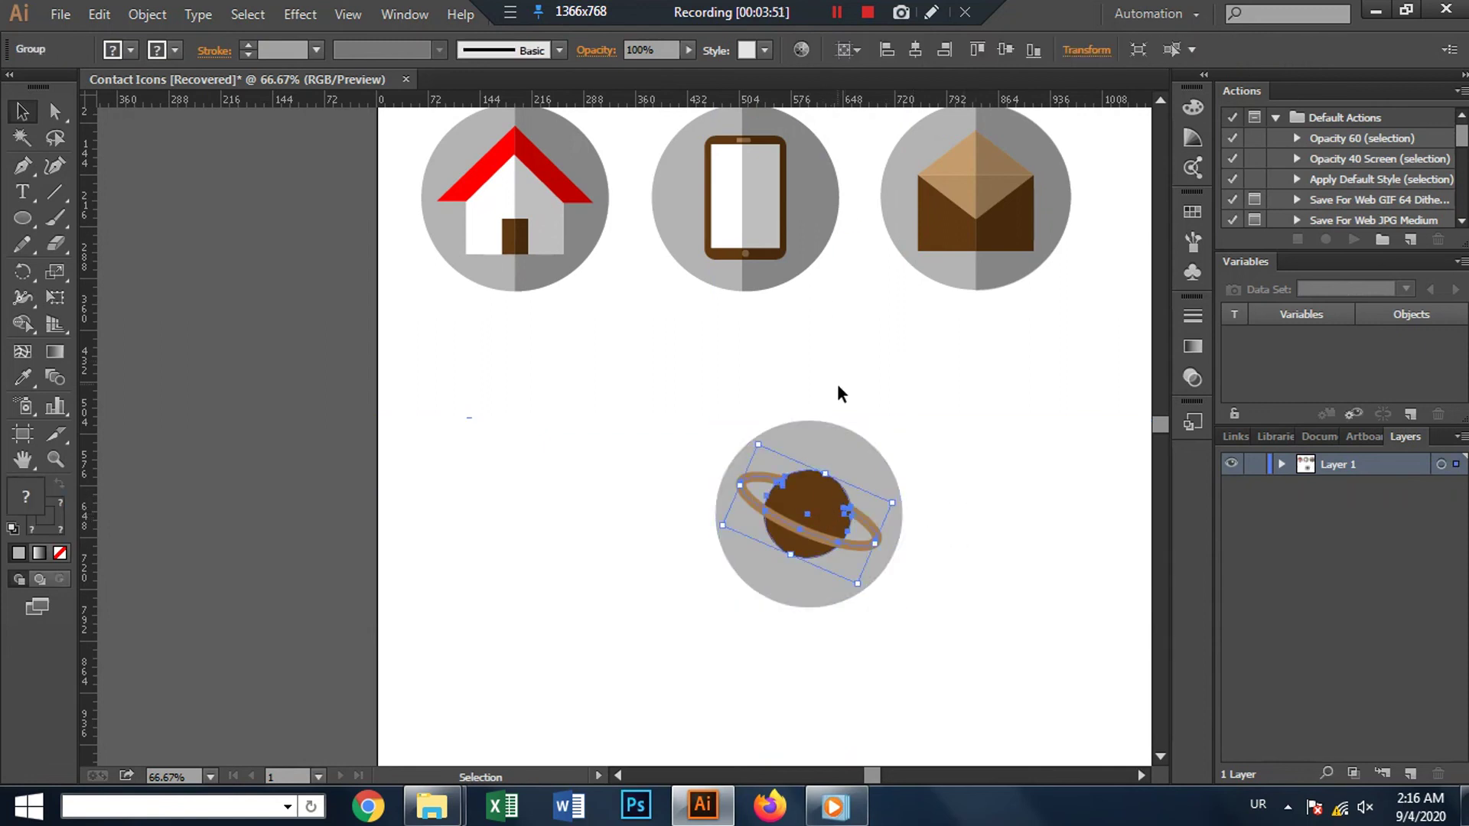
shift+click(855, 457)
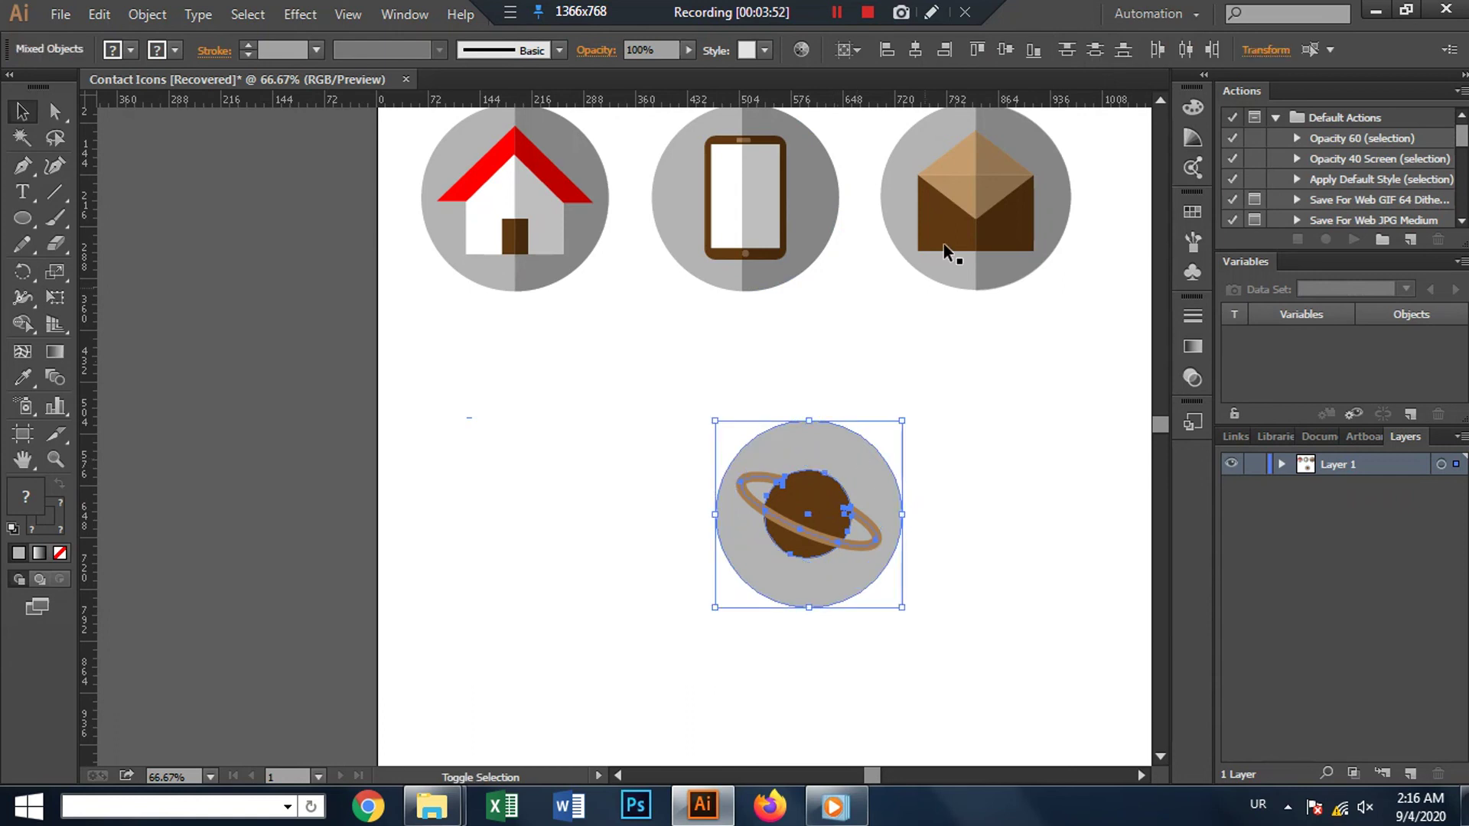
click(1007, 51)
click(988, 379)
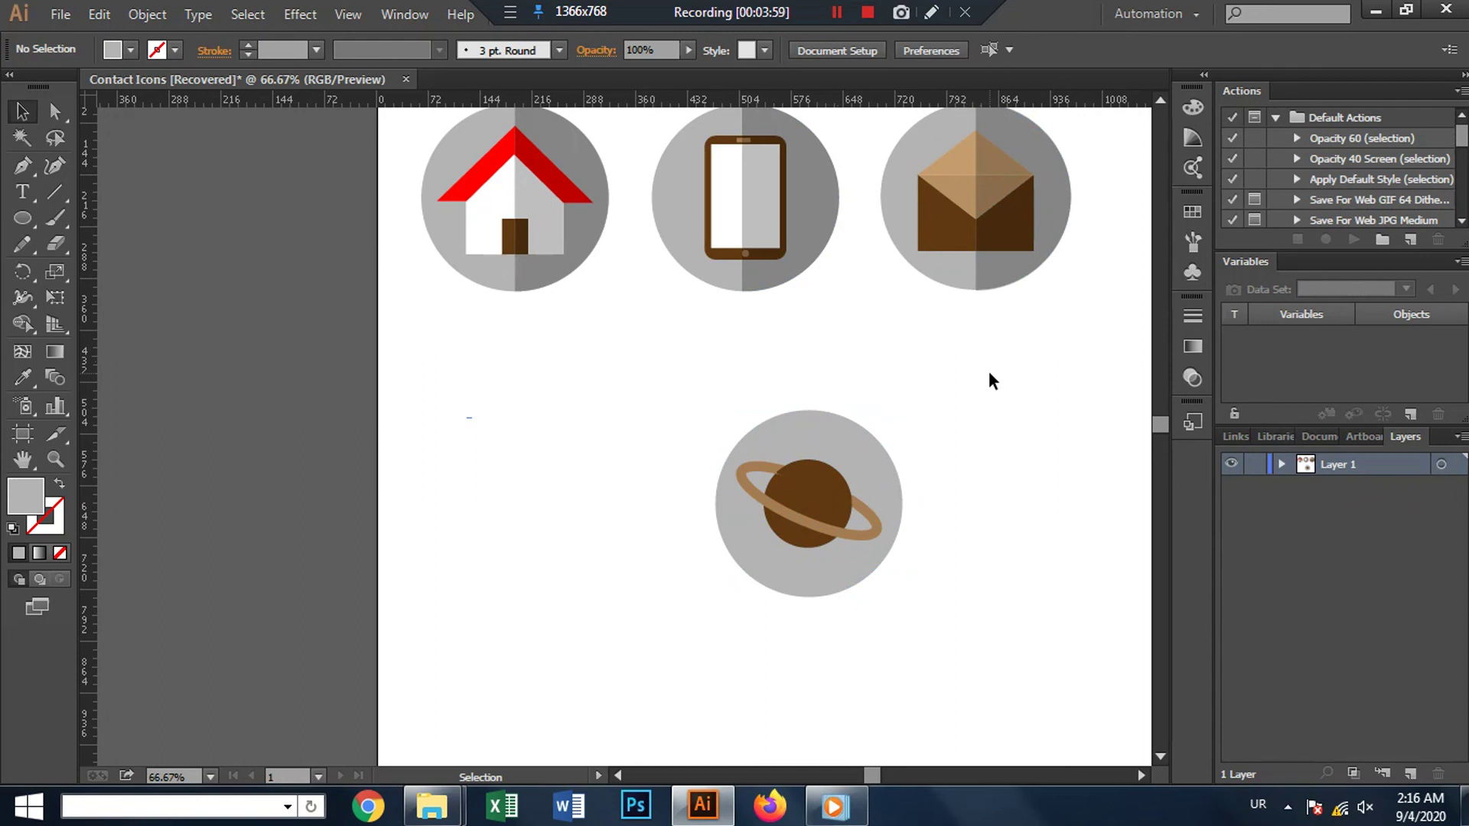
Step: Fill the planet's backdrop circle black at 25% opacity
mouse_move(901, 480)
mouse_down()
mouse_move(918, 491)
mouse_move(898, 475)
mouse_up()
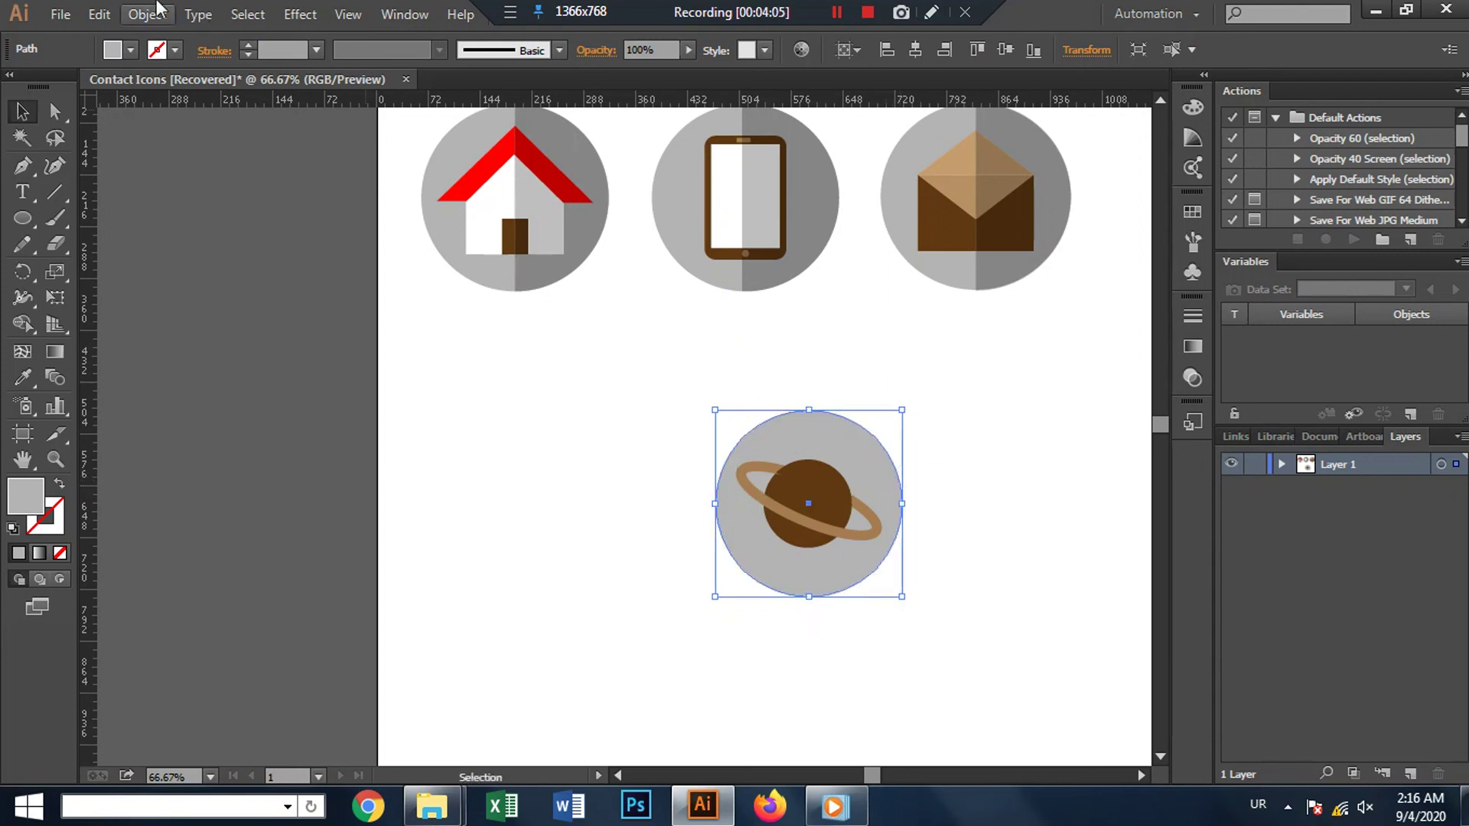
click(131, 50)
click(61, 87)
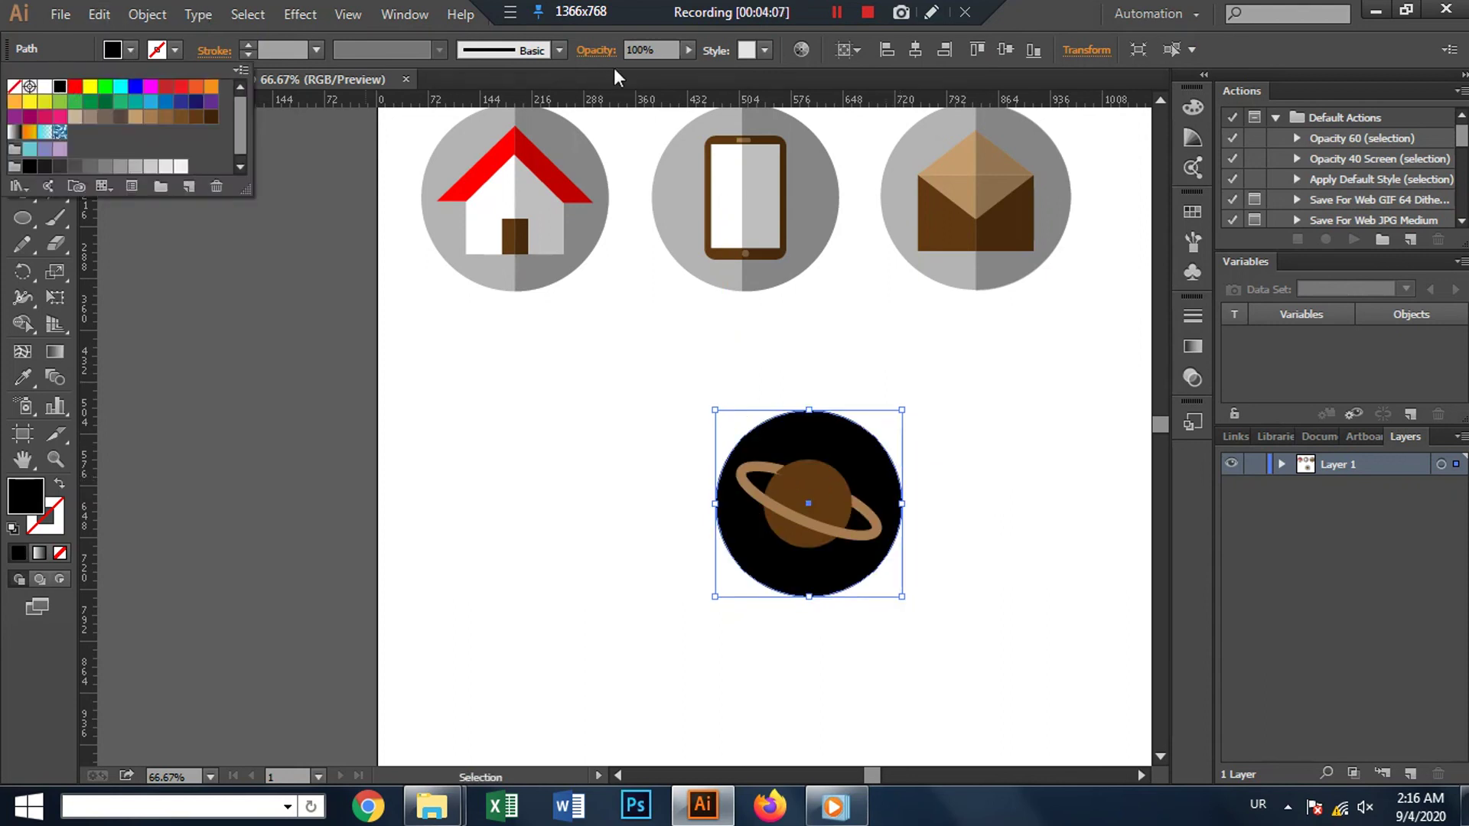
click(625, 54)
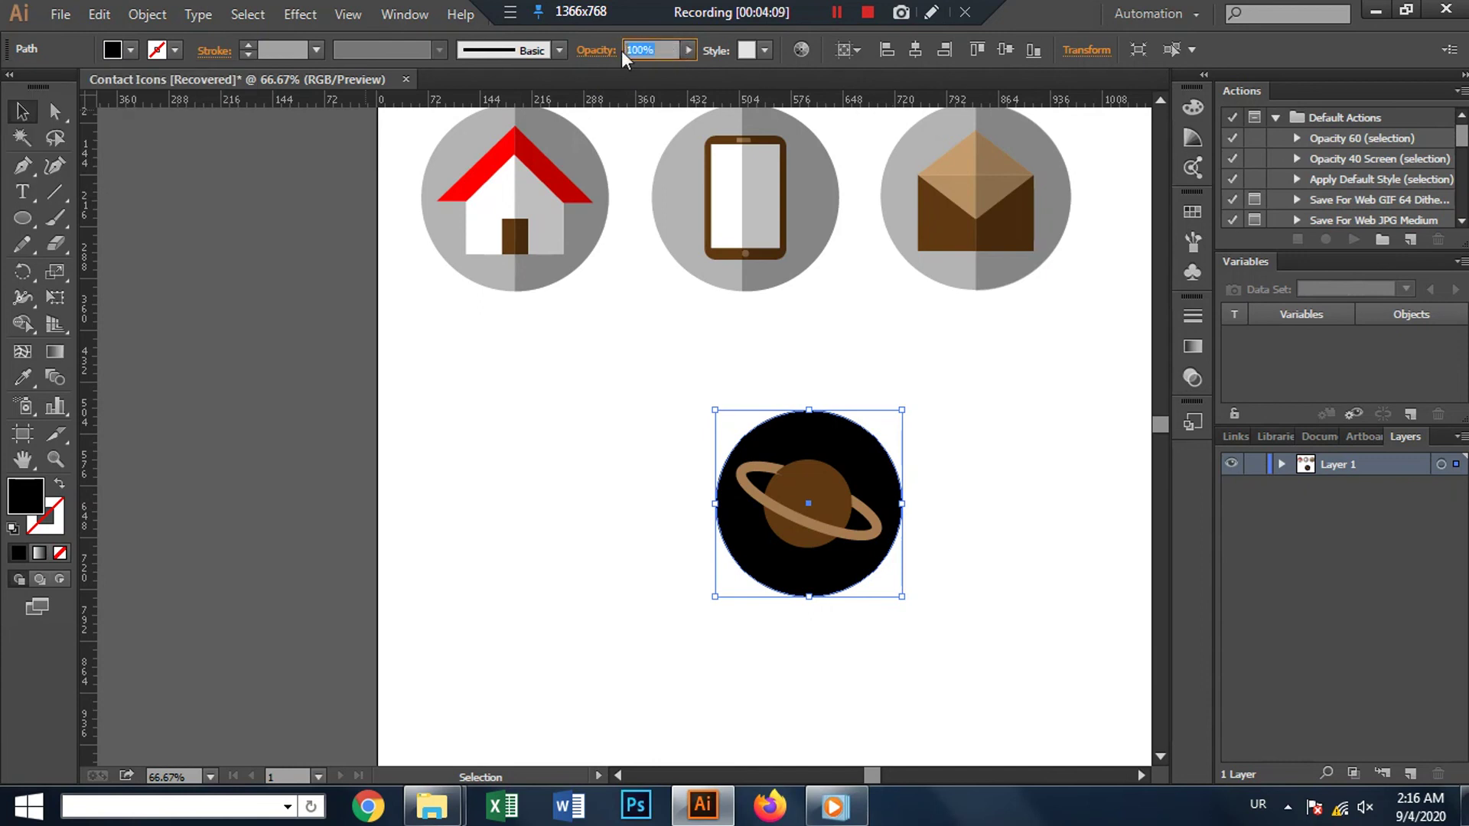
text(25)
key(Return)
click(680, 365)
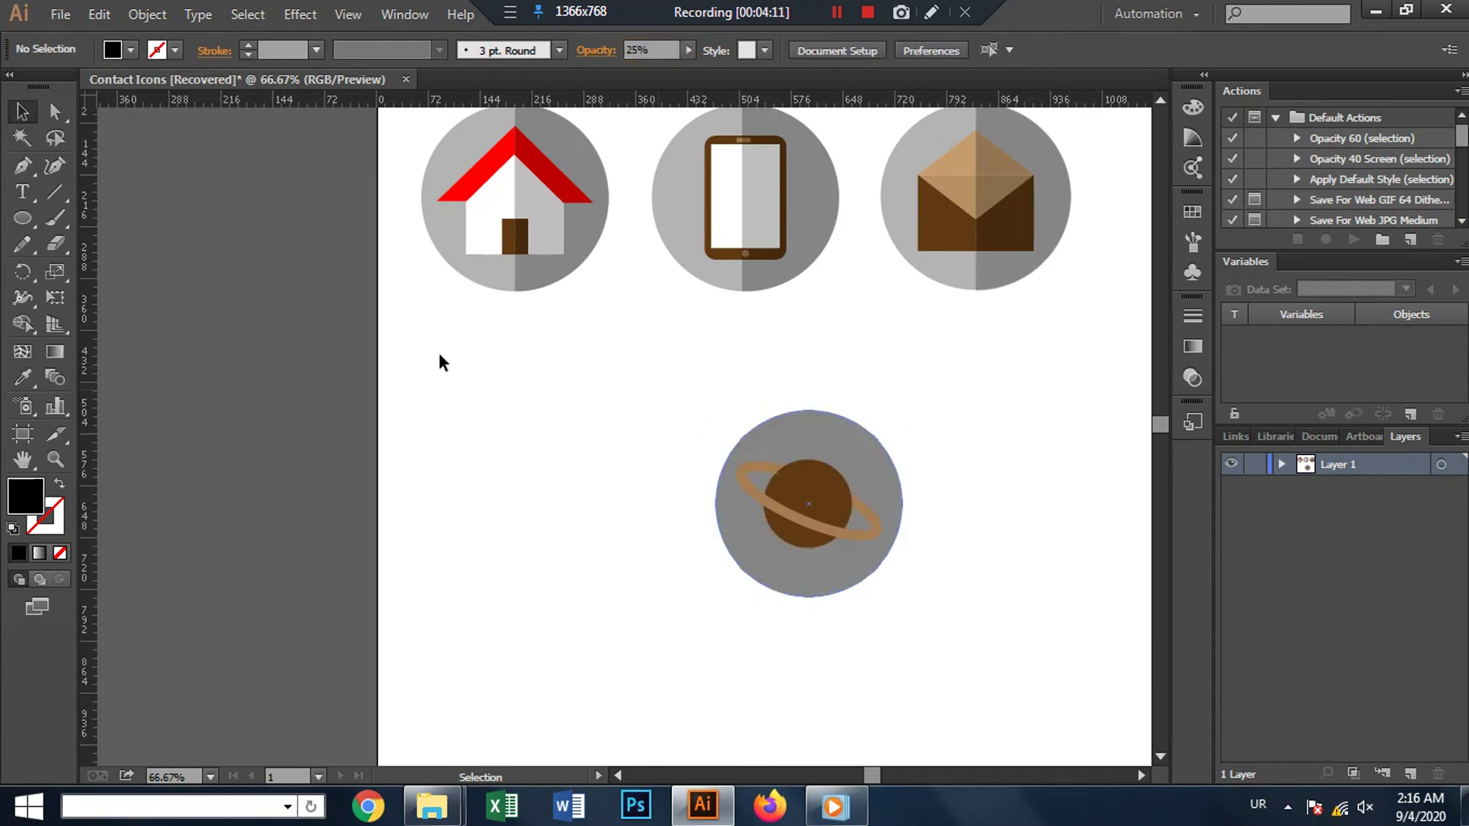
Step: Draw a tall rectangle covering the right side of the shaded circle
drag(35, 218, 85, 219)
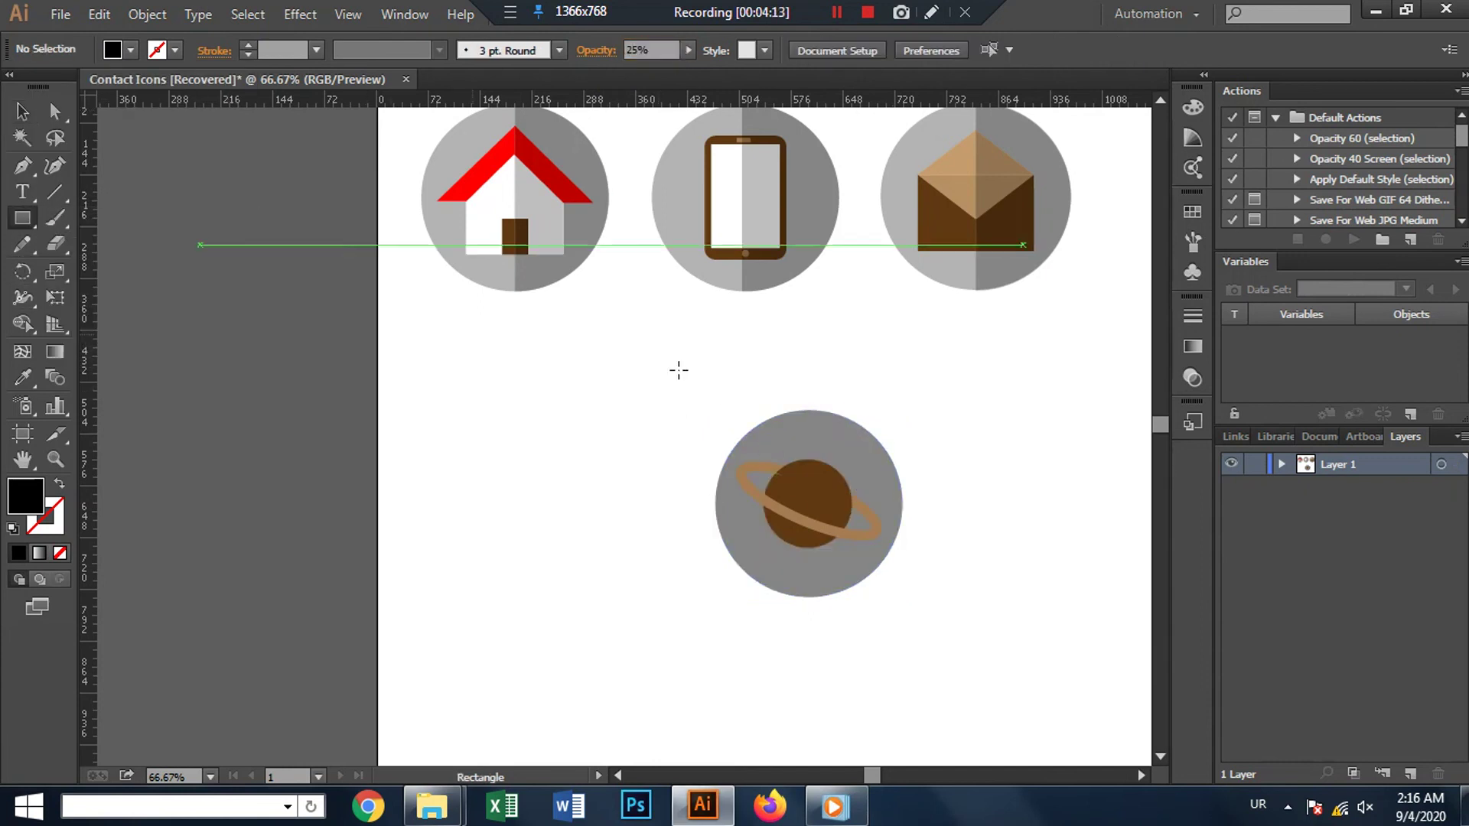
drag(807, 383, 929, 666)
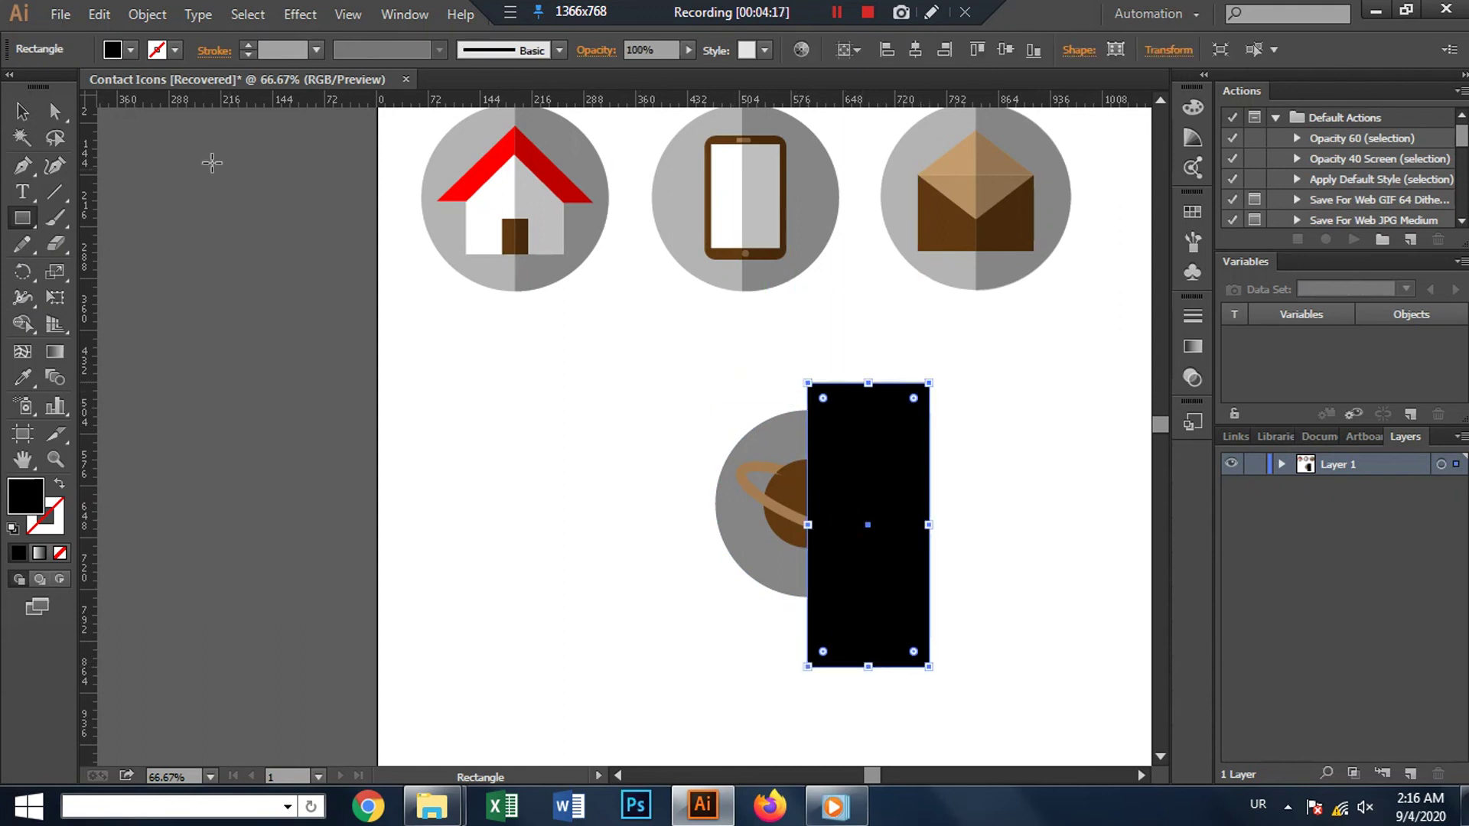
key(v)
drag(886, 477, 878, 465)
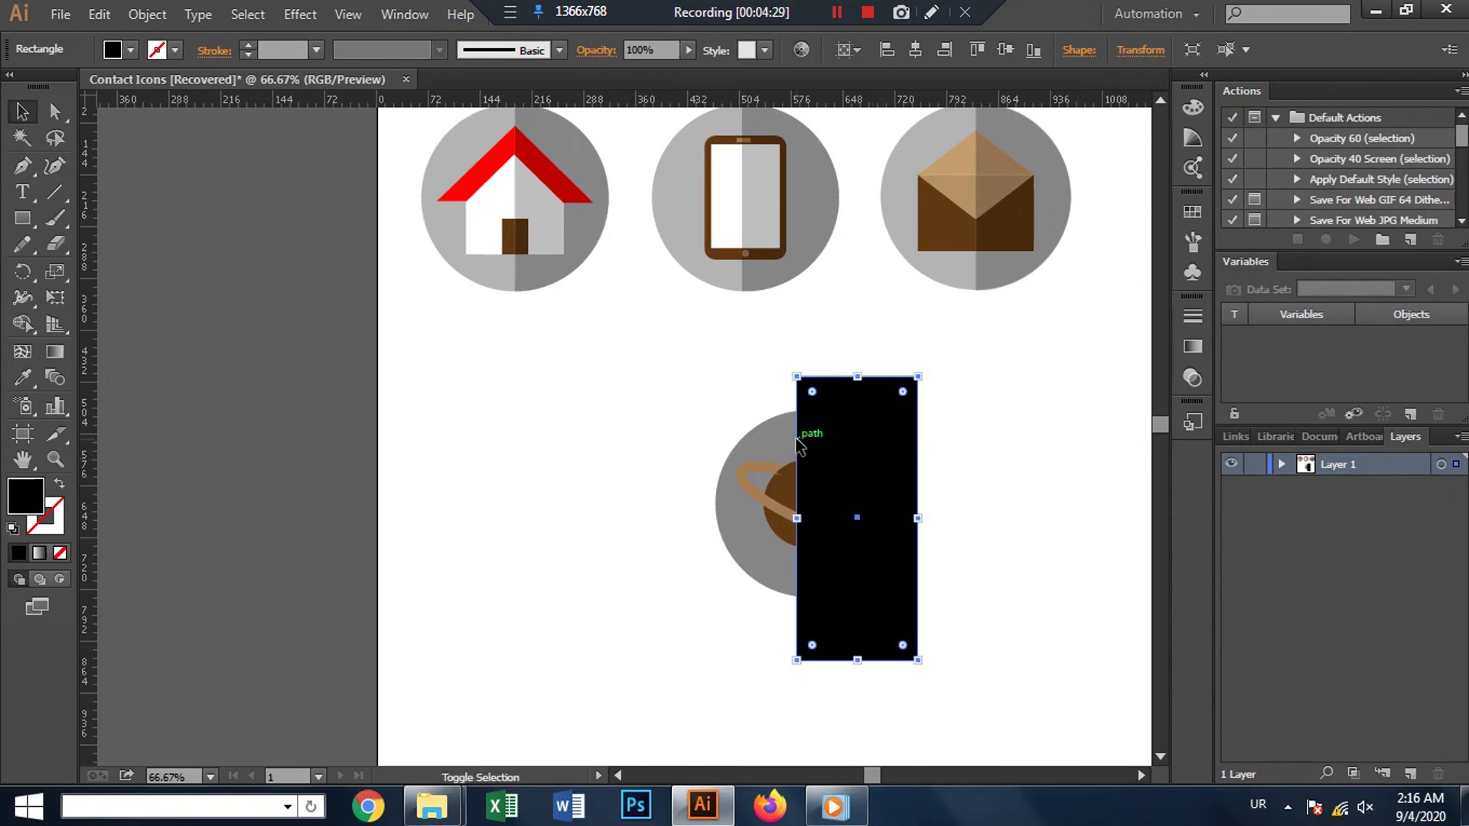
shift+click(797, 428)
click(962, 438)
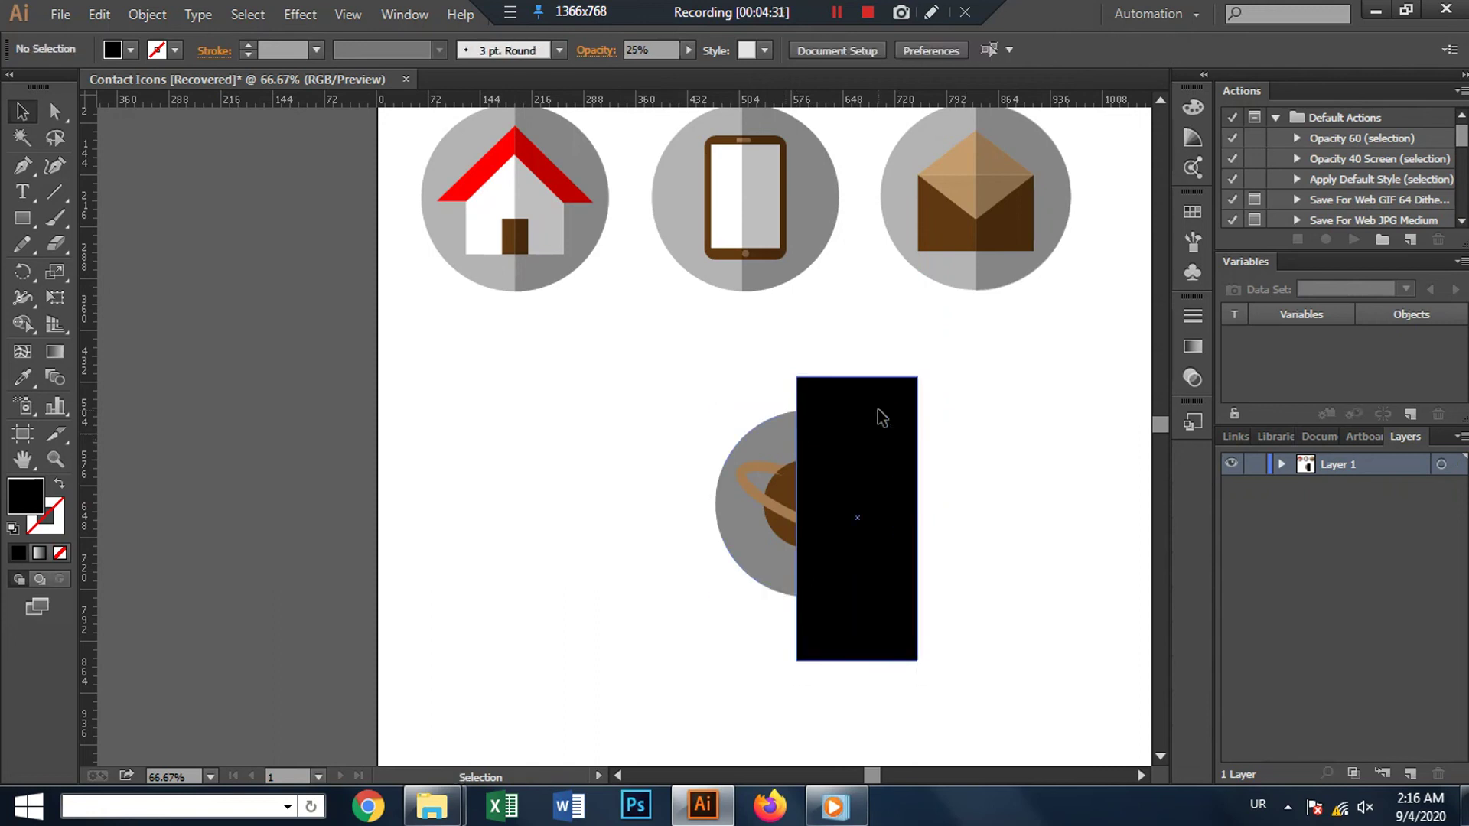
Step: Align the rectangle's left edge to the circle centre and clip them together
drag(883, 419, 894, 419)
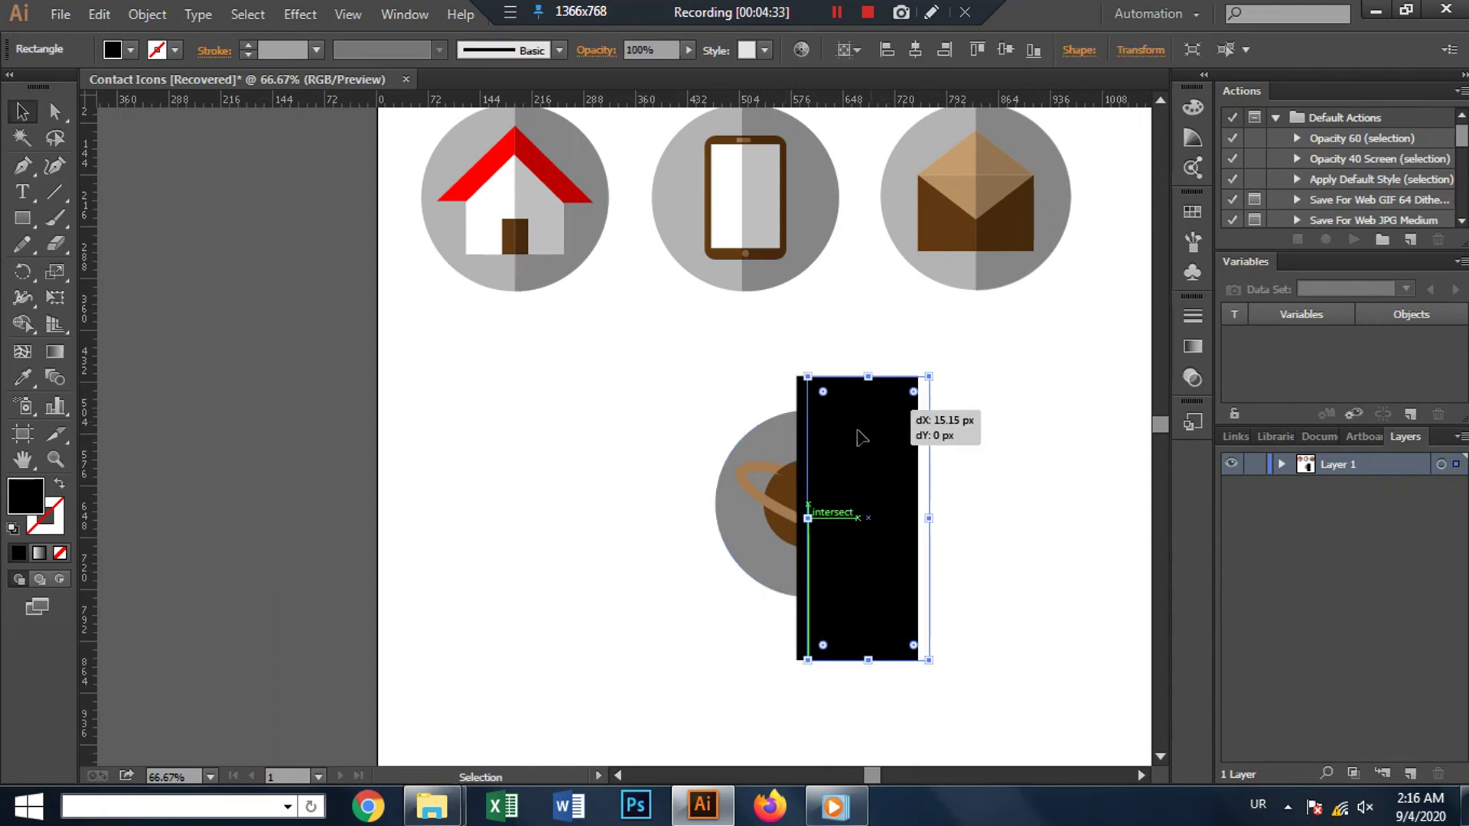
shift+click(792, 442)
right_click(825, 438)
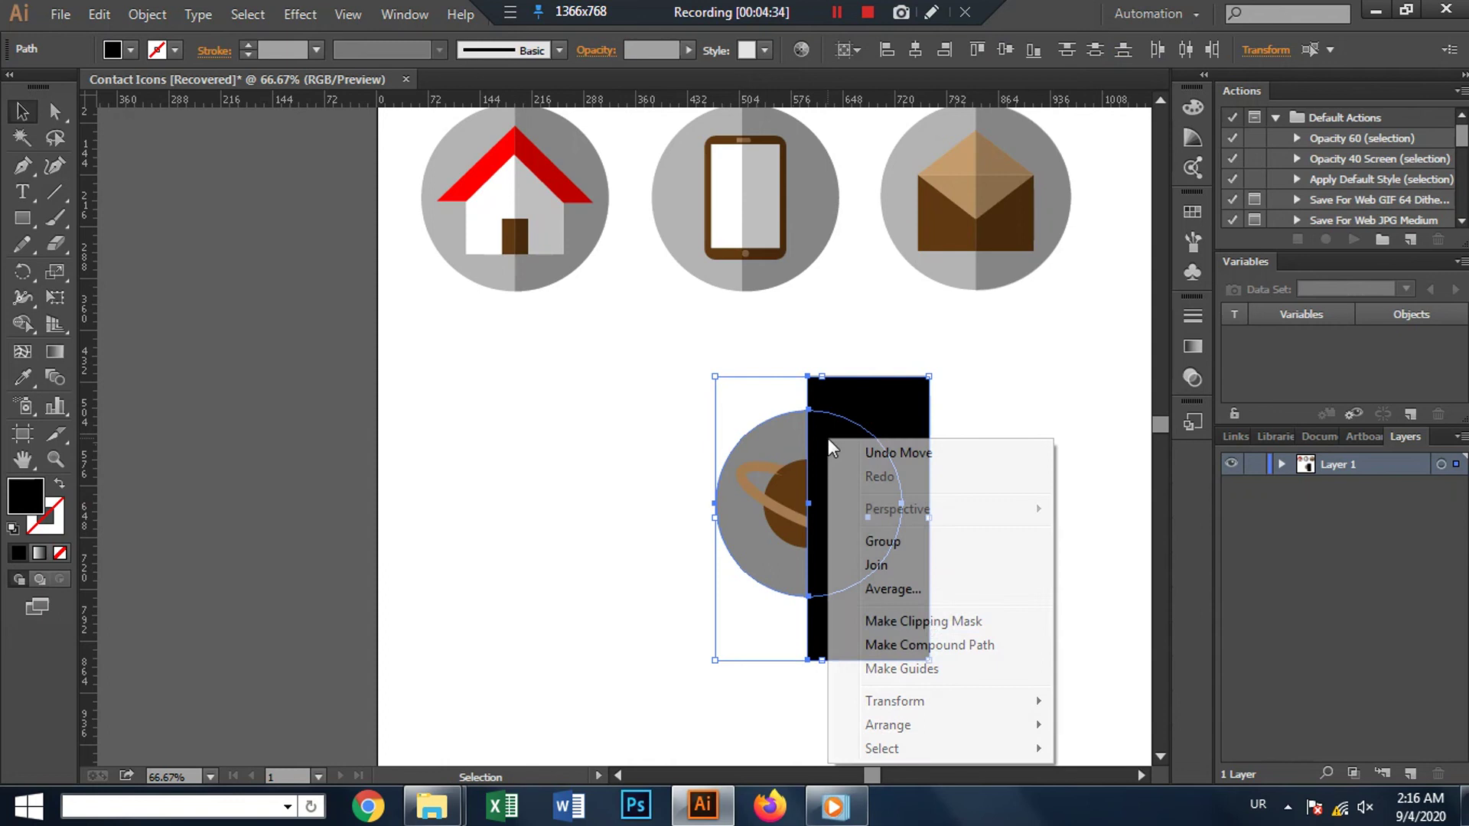
click(927, 616)
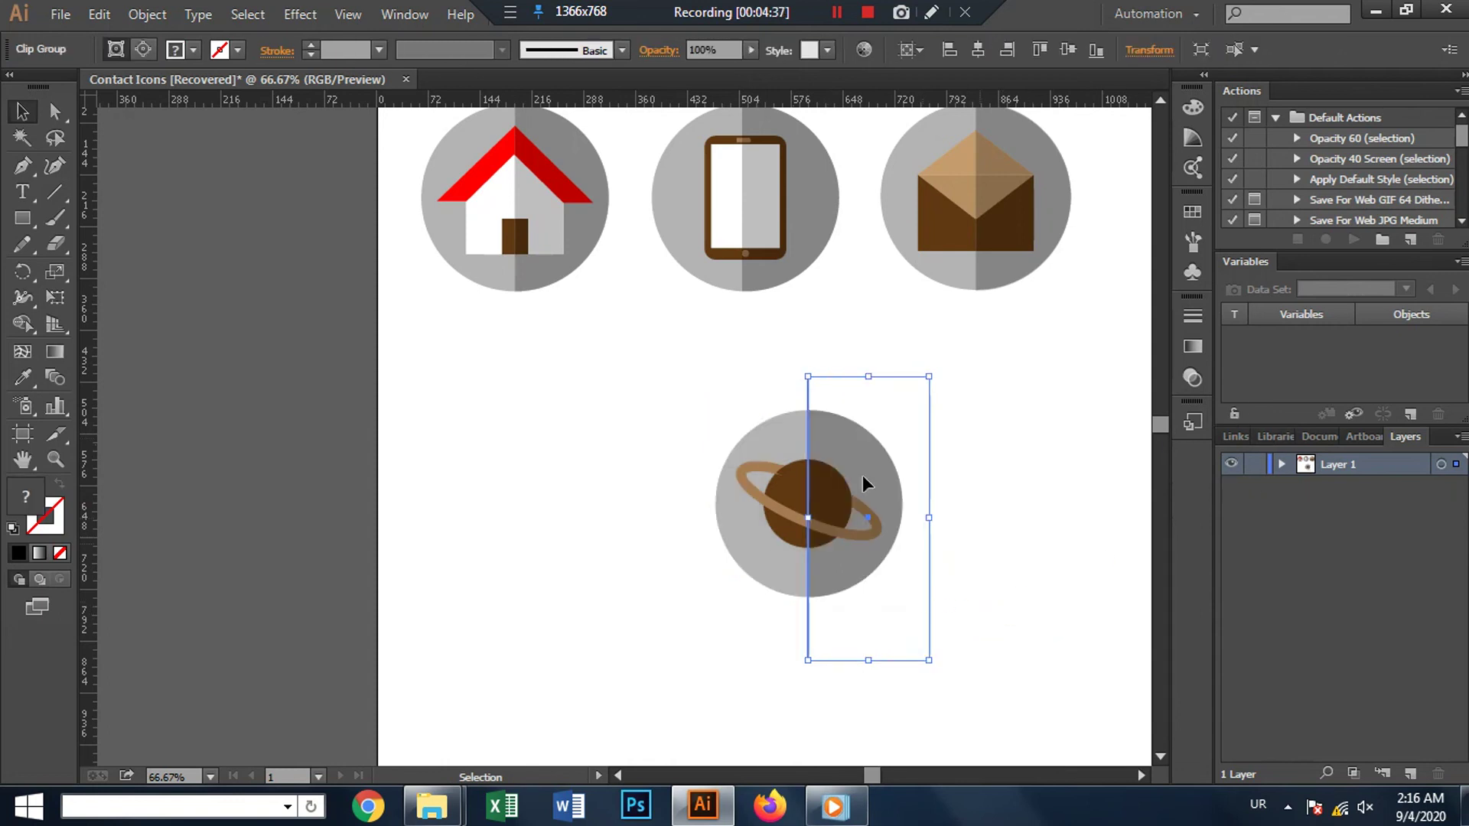
Step: Open the Pathfinder panel and dock it at the side
drag(657, 383, 1099, 645)
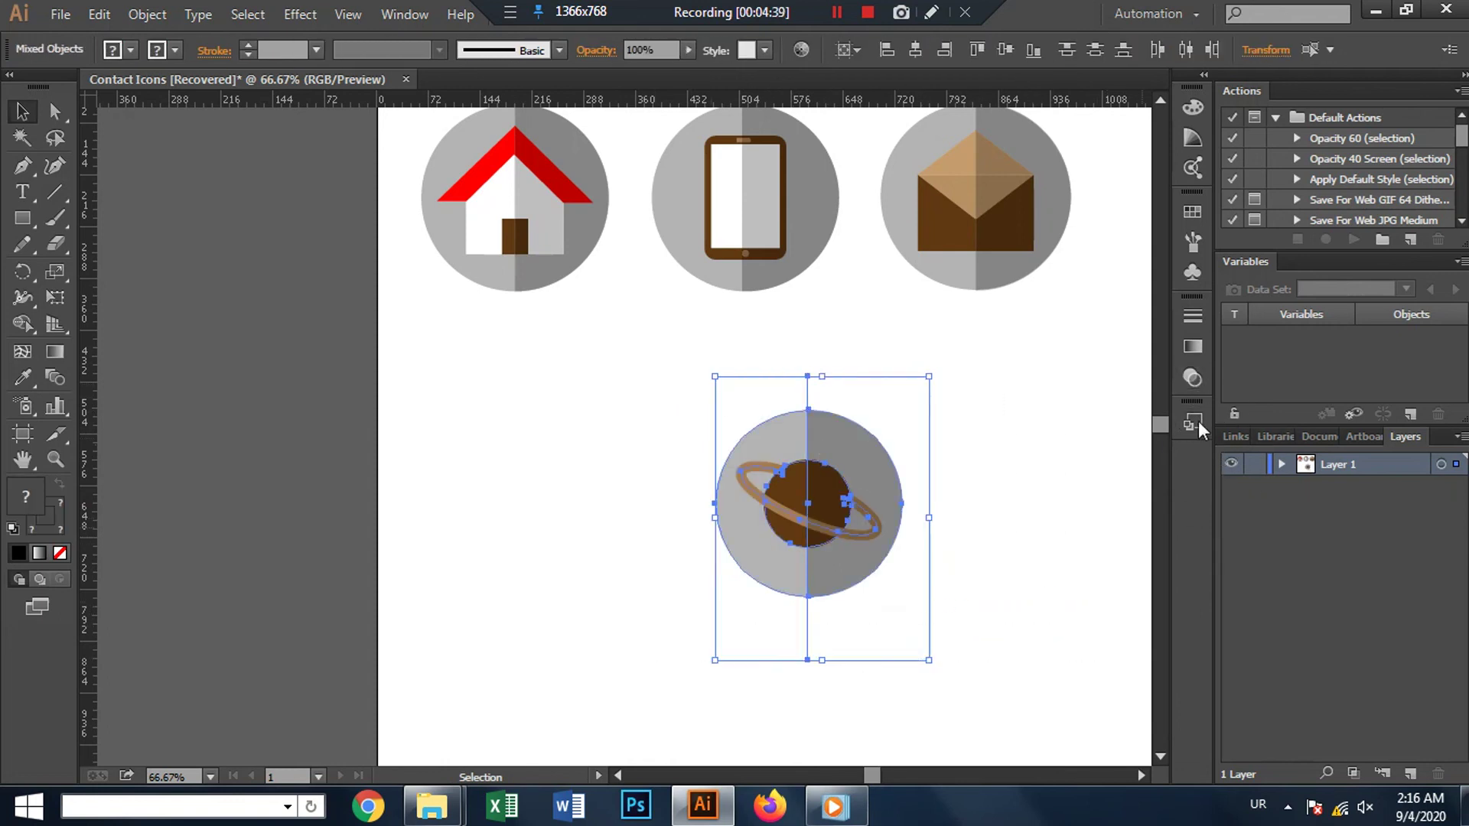
click(404, 14)
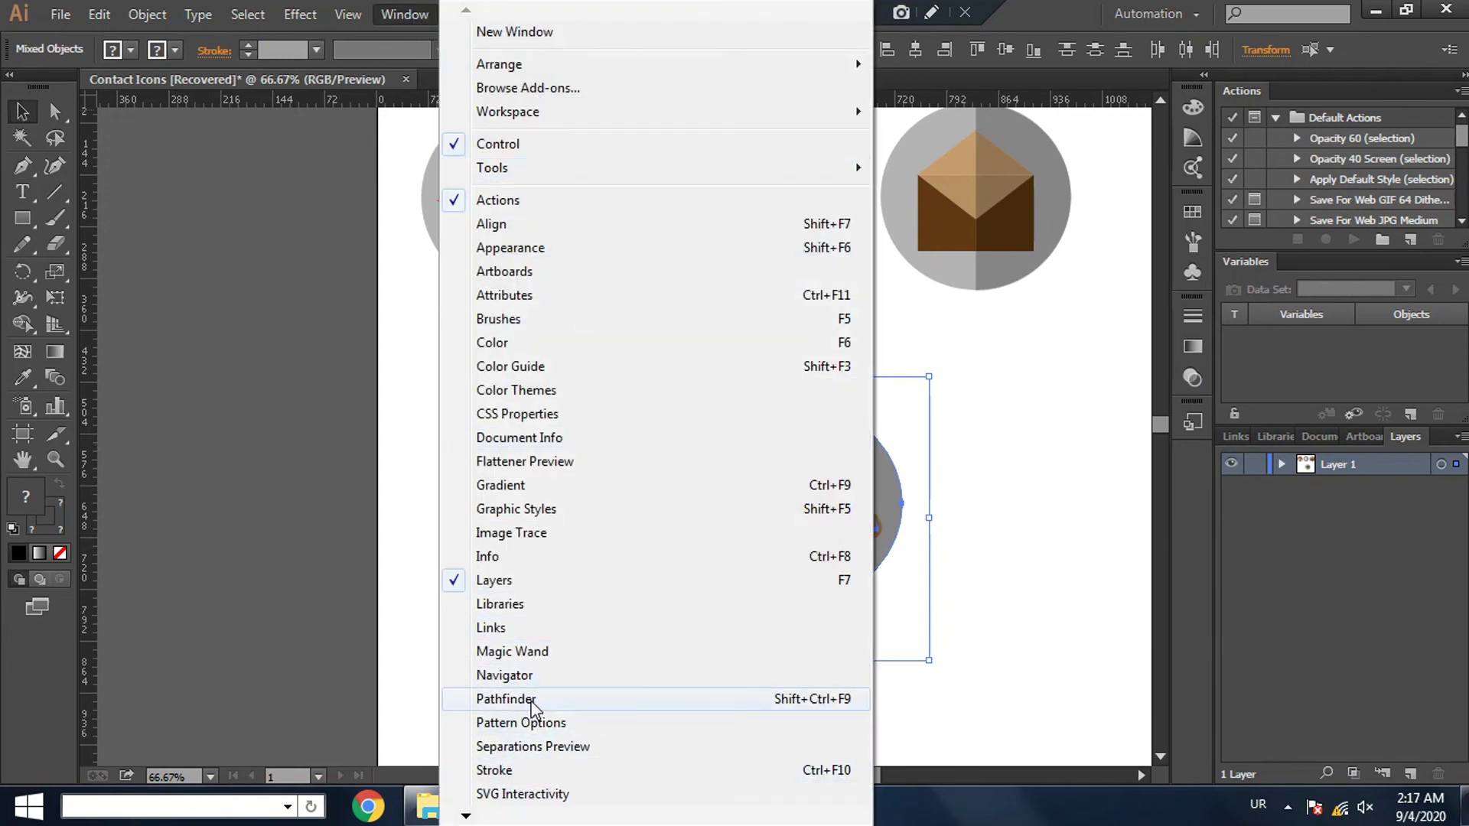
click(534, 699)
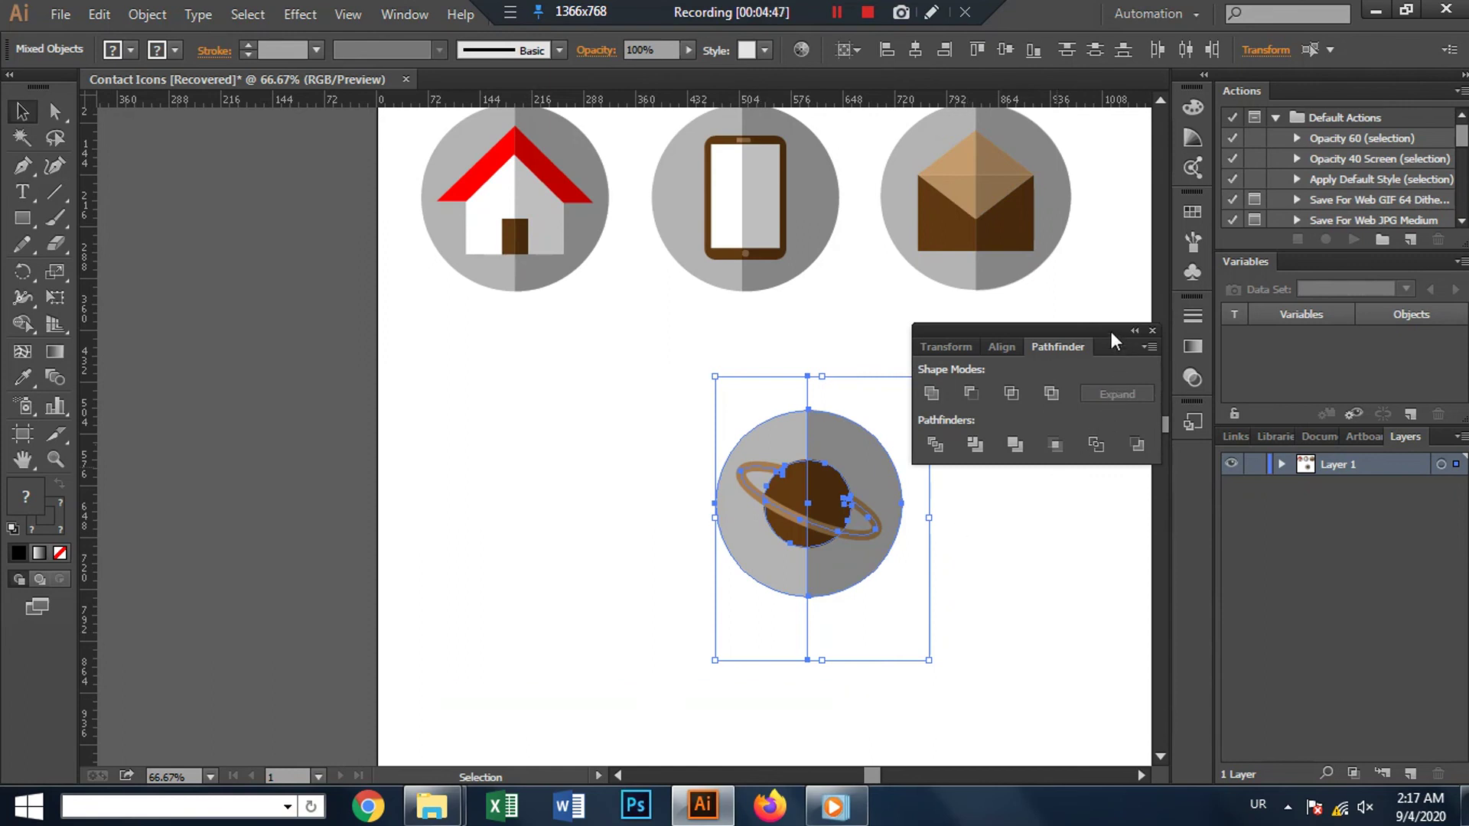
drag(1111, 332, 1196, 453)
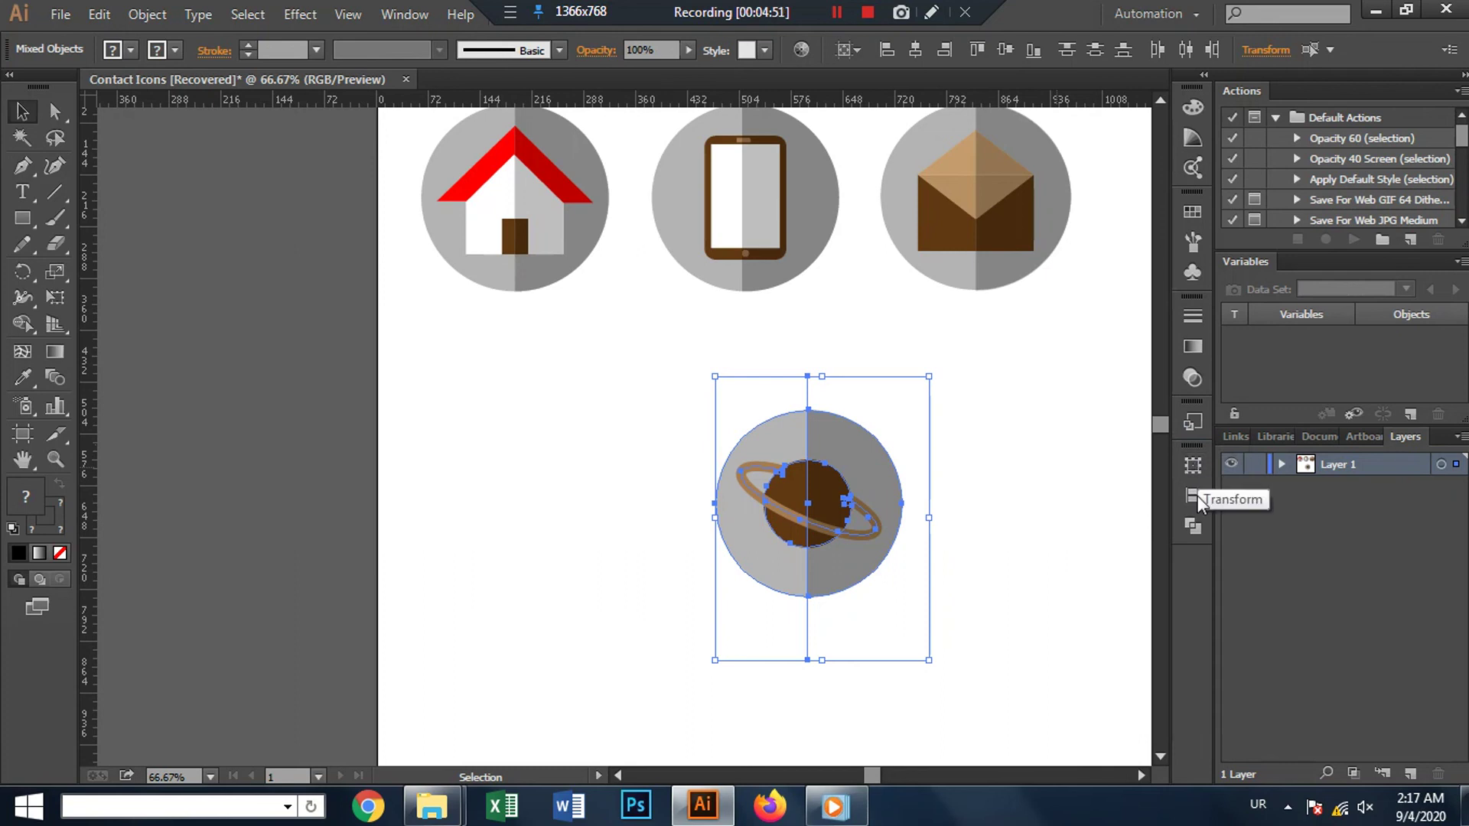
Step: Trim only the clipped shading into a plain right-half shape, undoing a trim that removed the ring
click(1196, 525)
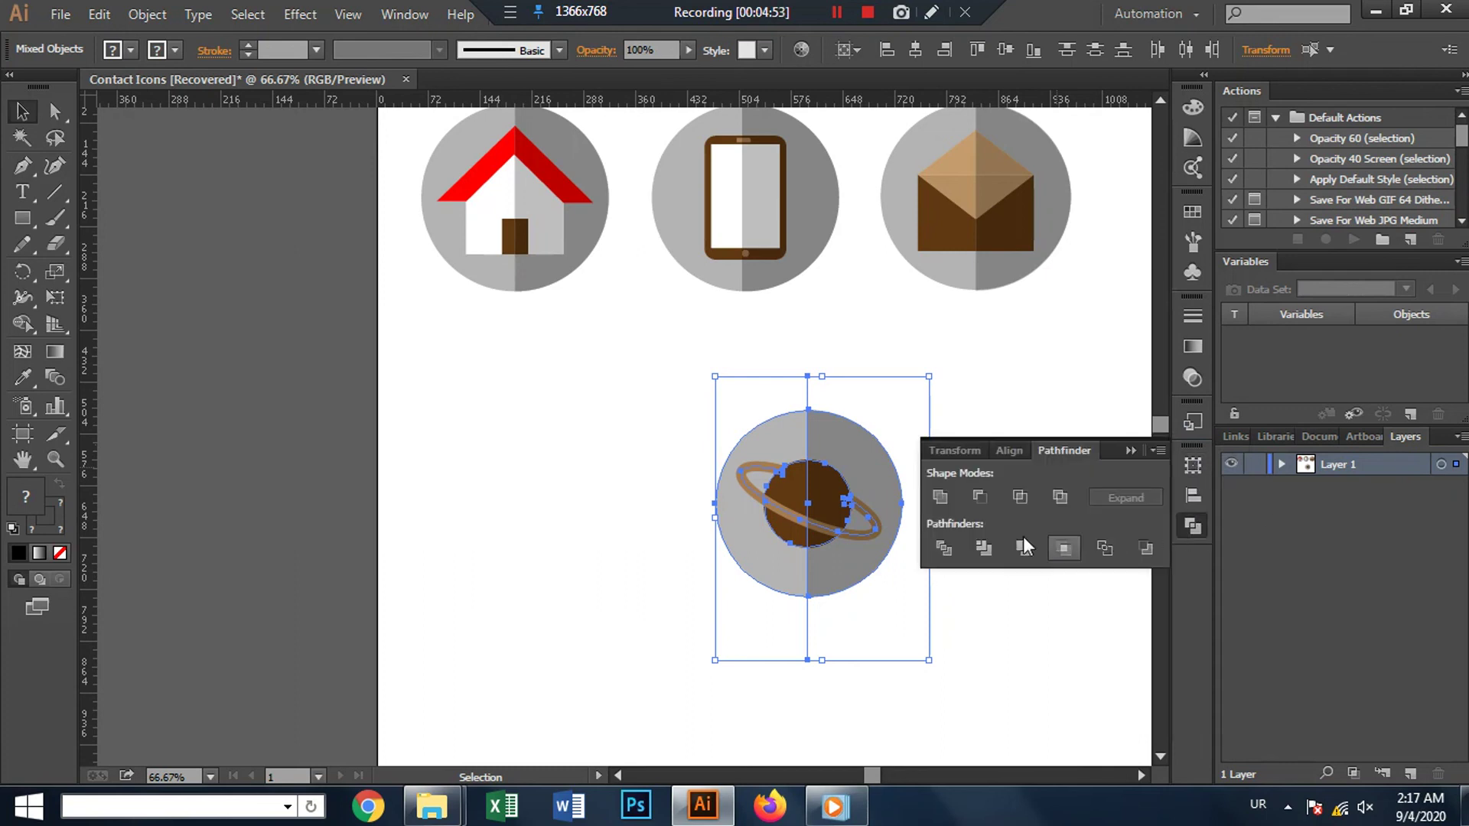
click(984, 547)
click(1116, 459)
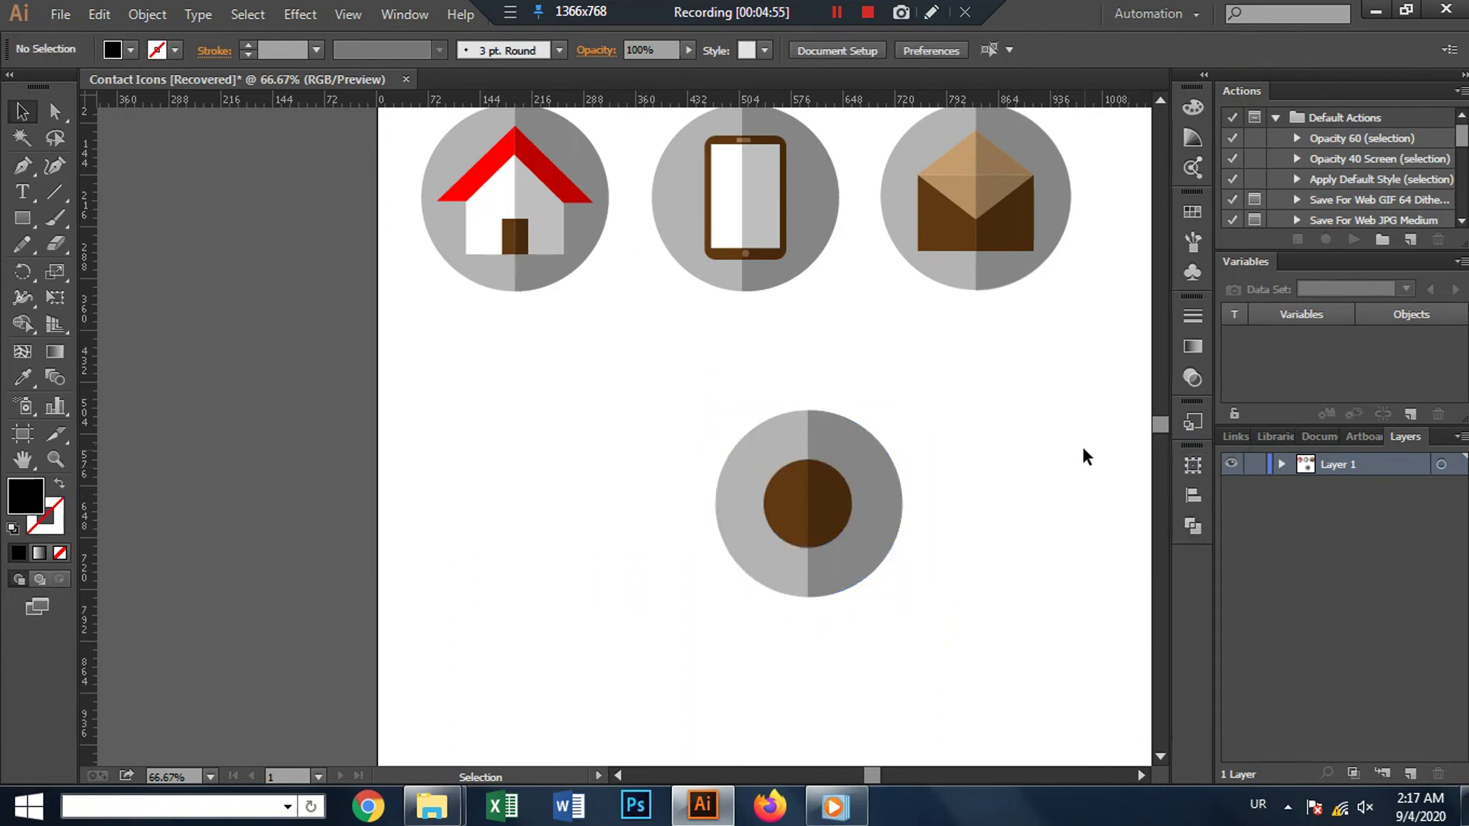
key(ctrl+z)
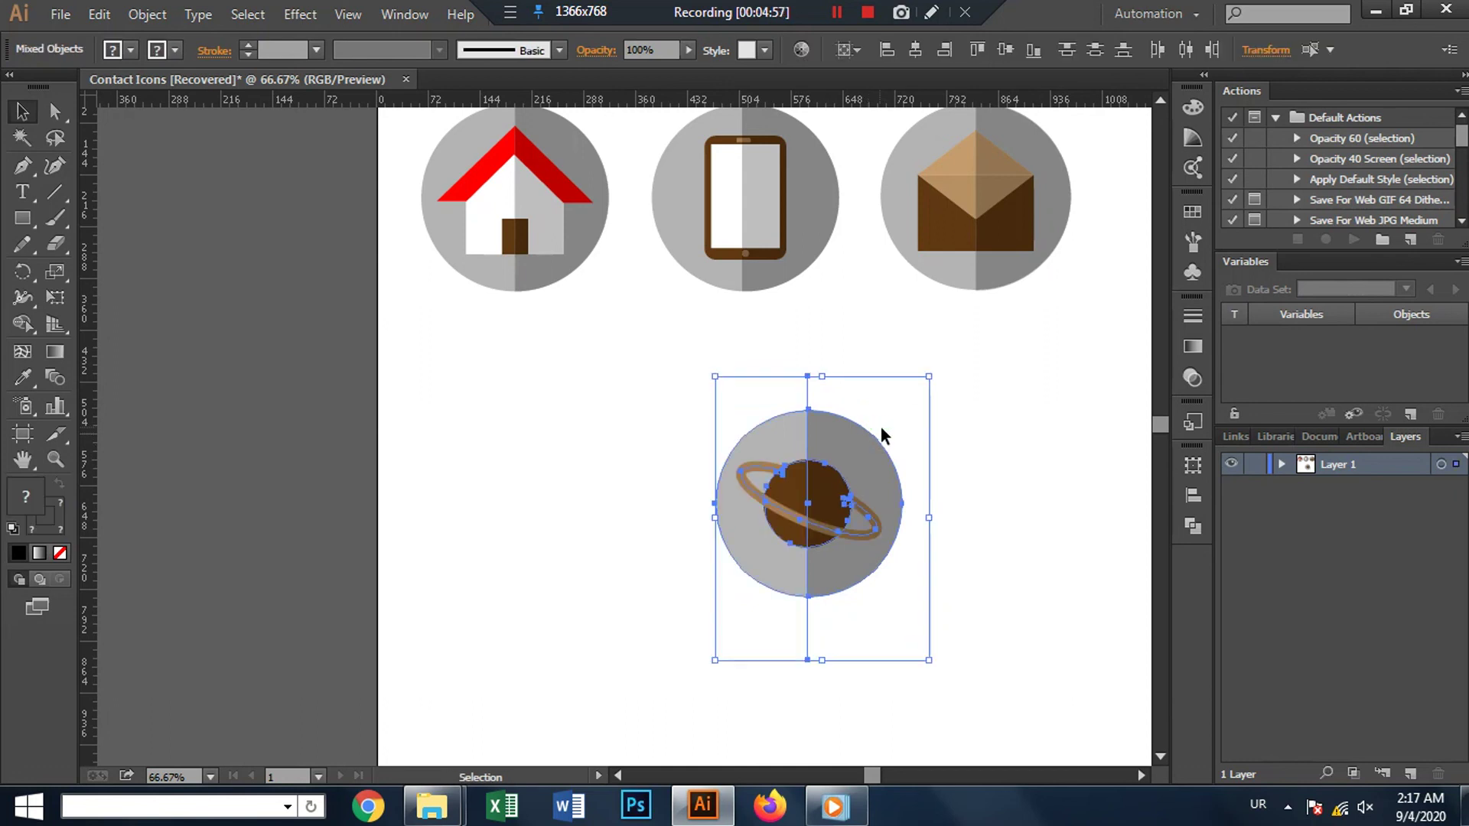
key(ctrl+z)
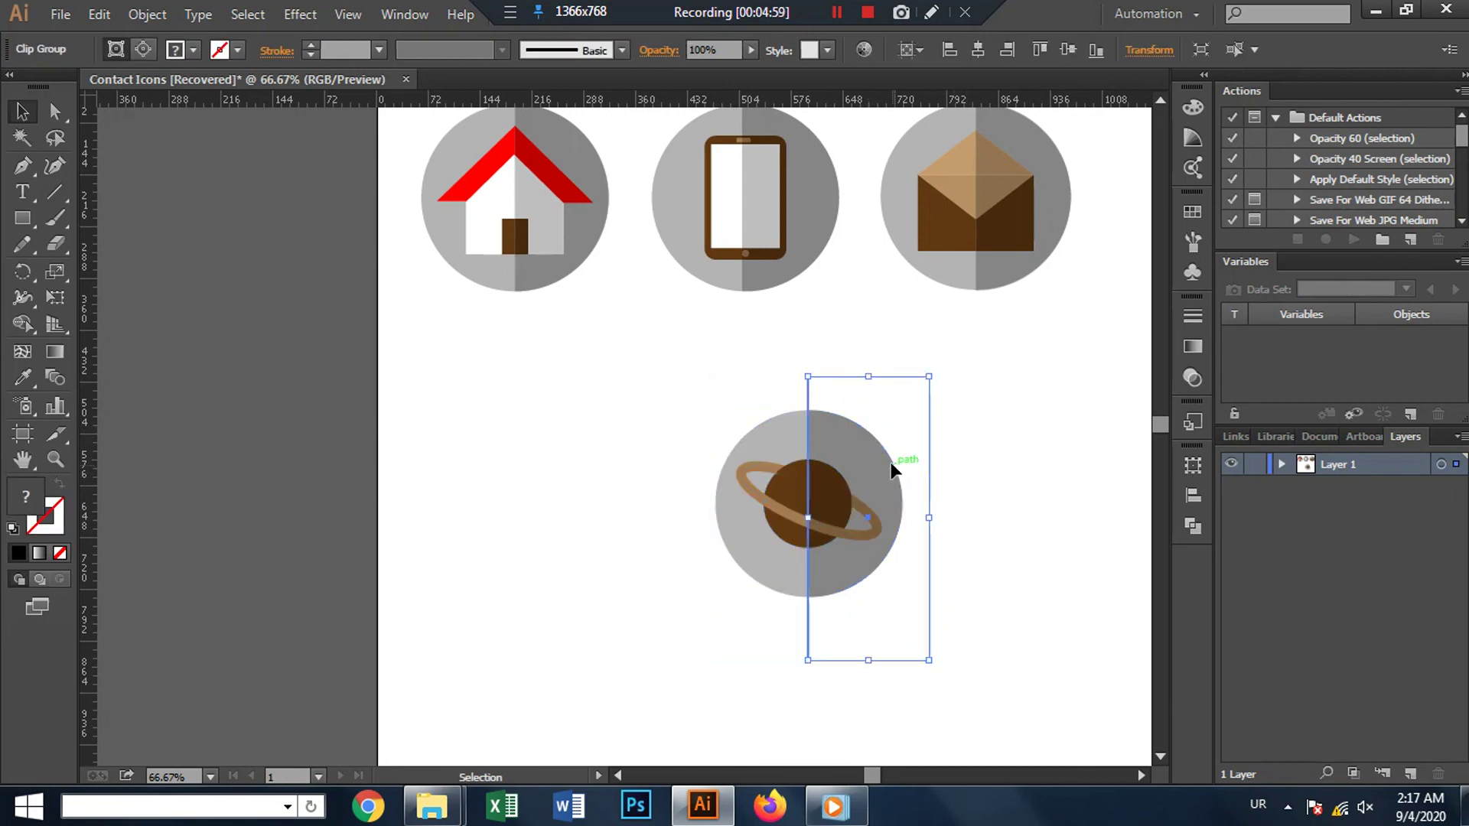
click(1192, 524)
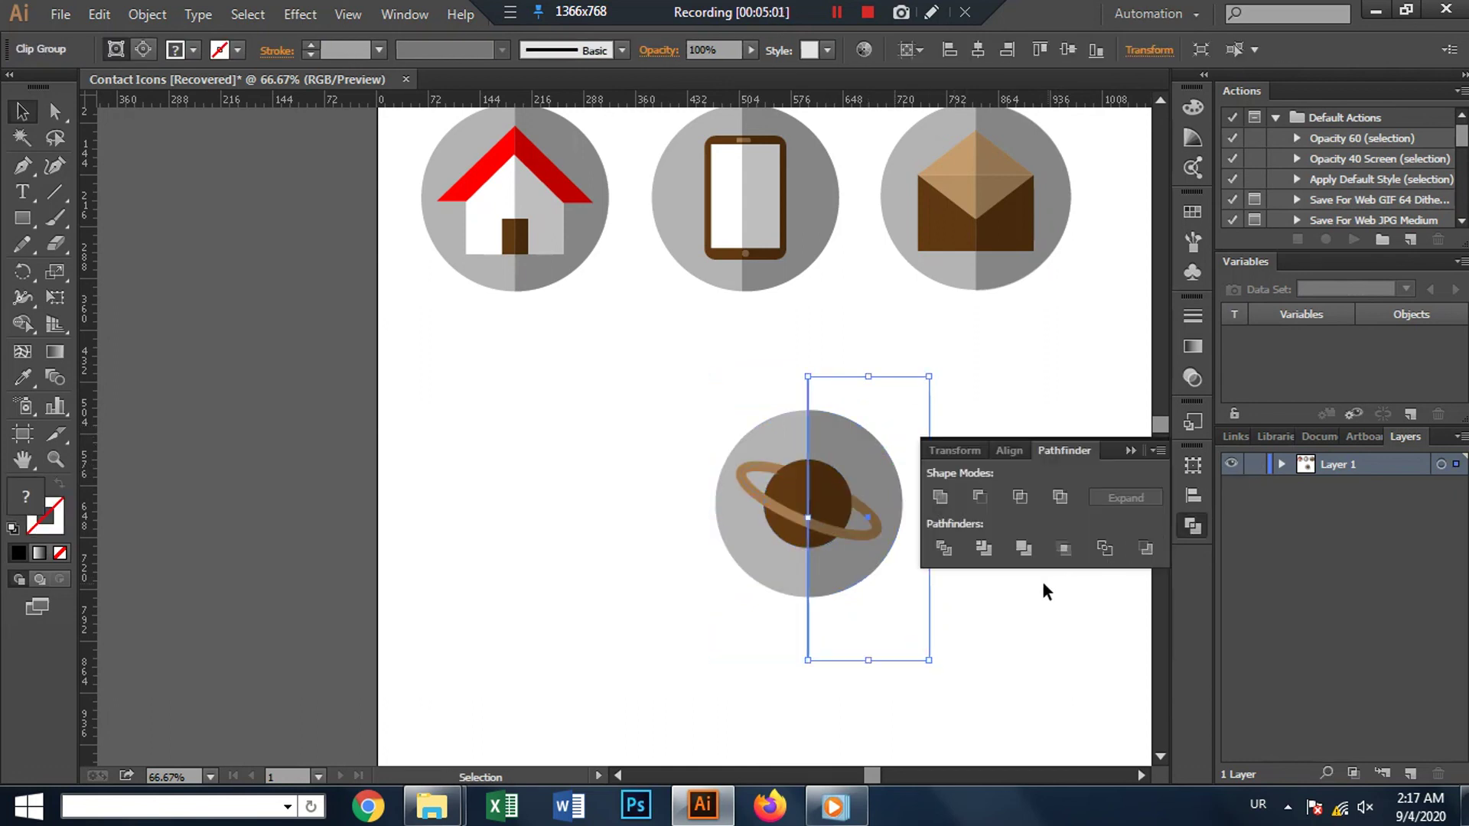
click(977, 548)
click(1131, 451)
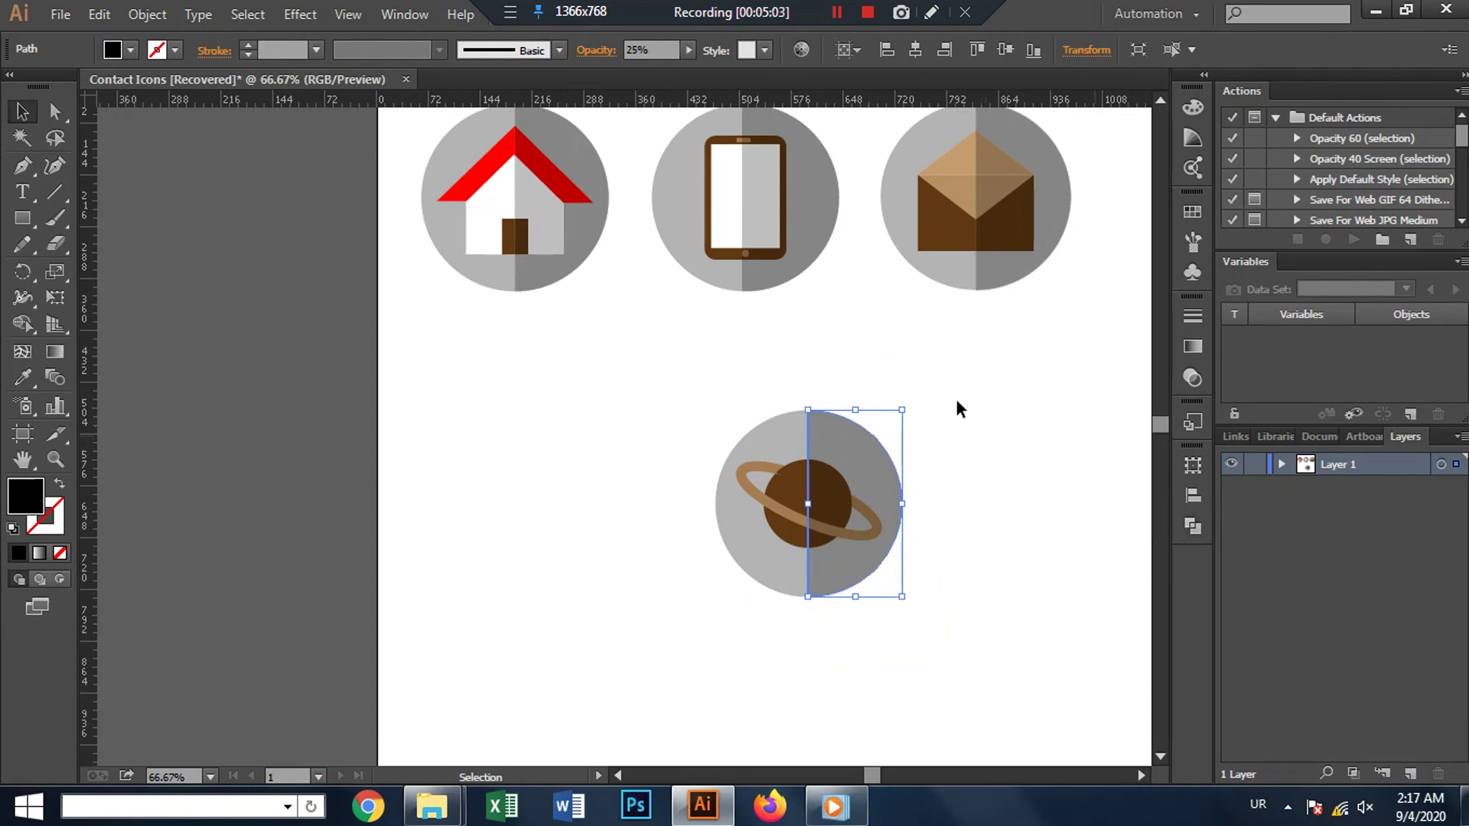
Step: Group every part of the planet icon together
drag(647, 393, 981, 653)
right_click(865, 530)
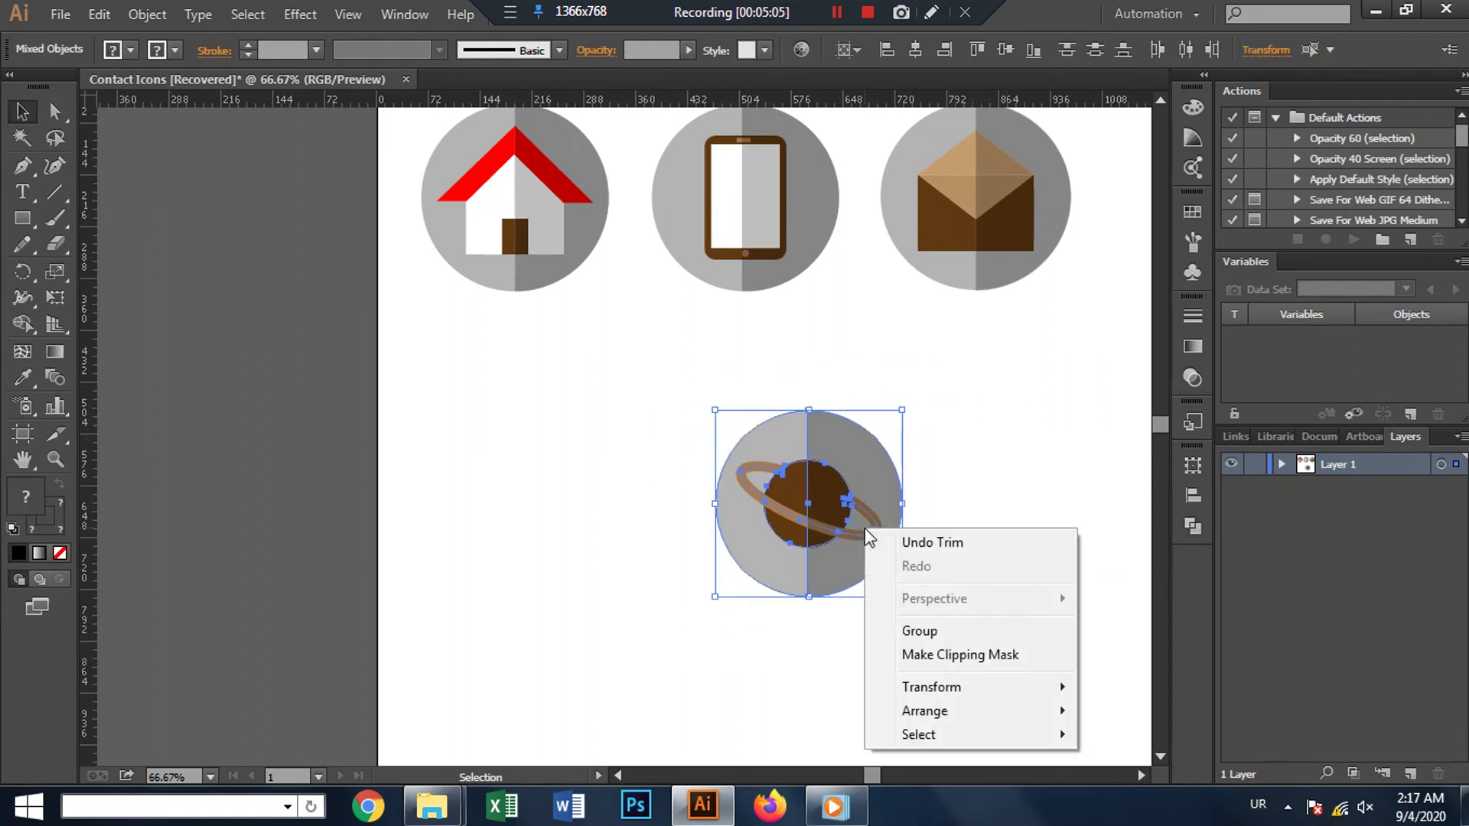
click(928, 647)
click(936, 516)
Step: Drag the grouped planet icon up and left into a second row under the house and phone
alt+scroll(922, 507, down, 1)
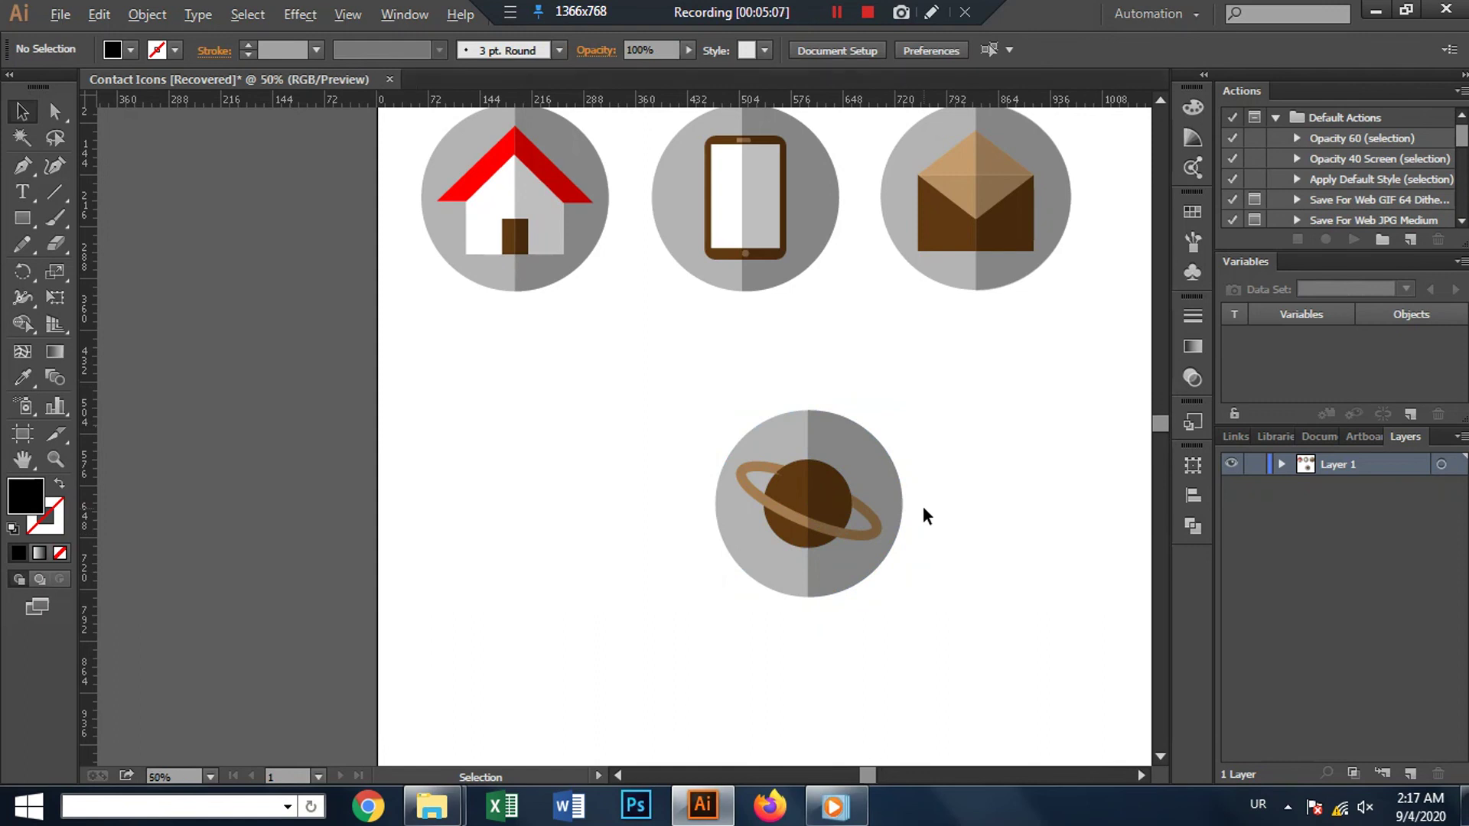
alt+scroll(923, 503, down, 2)
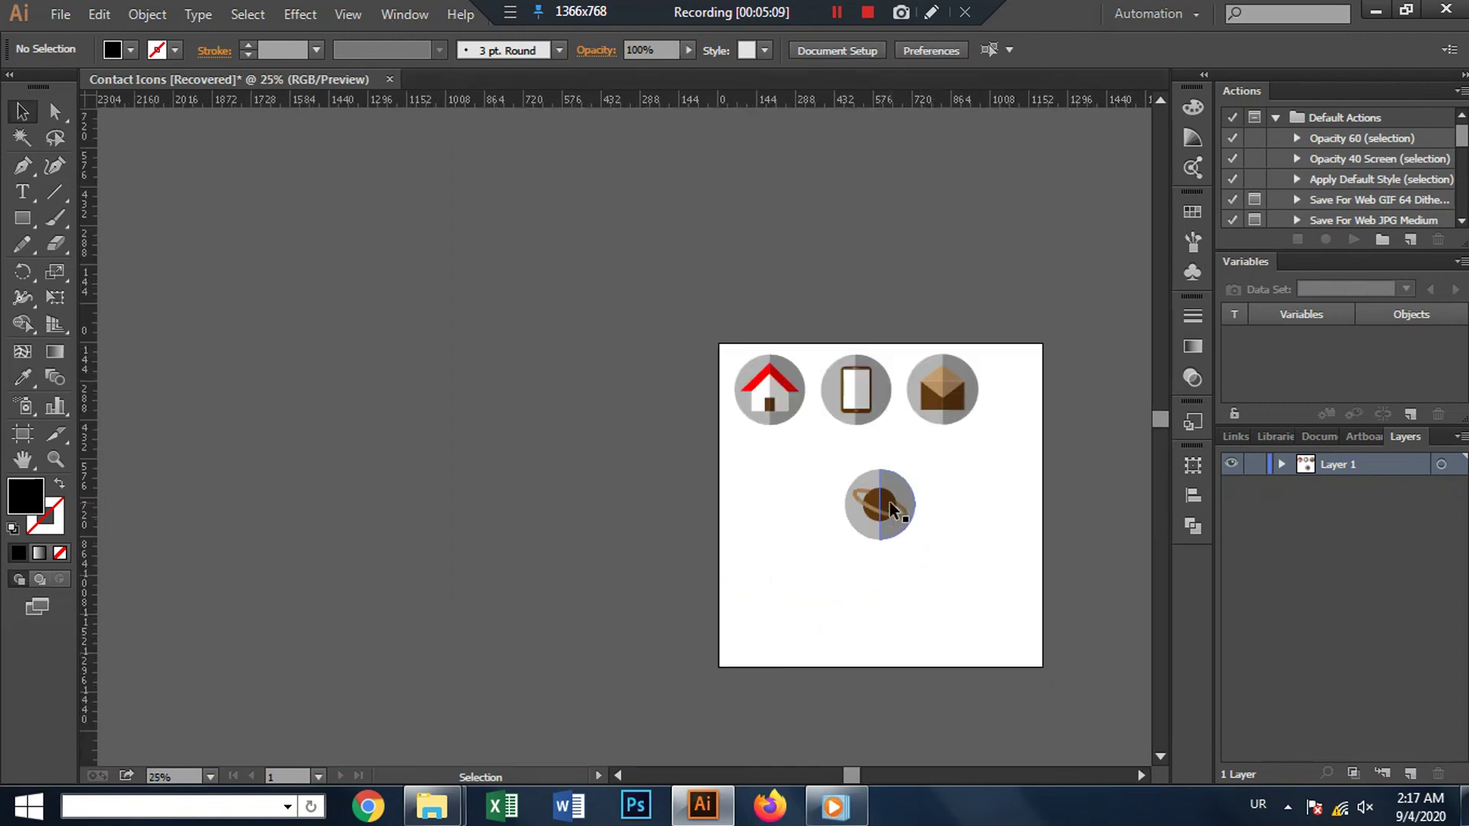
alt+scroll(889, 505, up, 1)
alt+scroll(884, 511, up, 1)
alt+scroll(874, 476, up, 1)
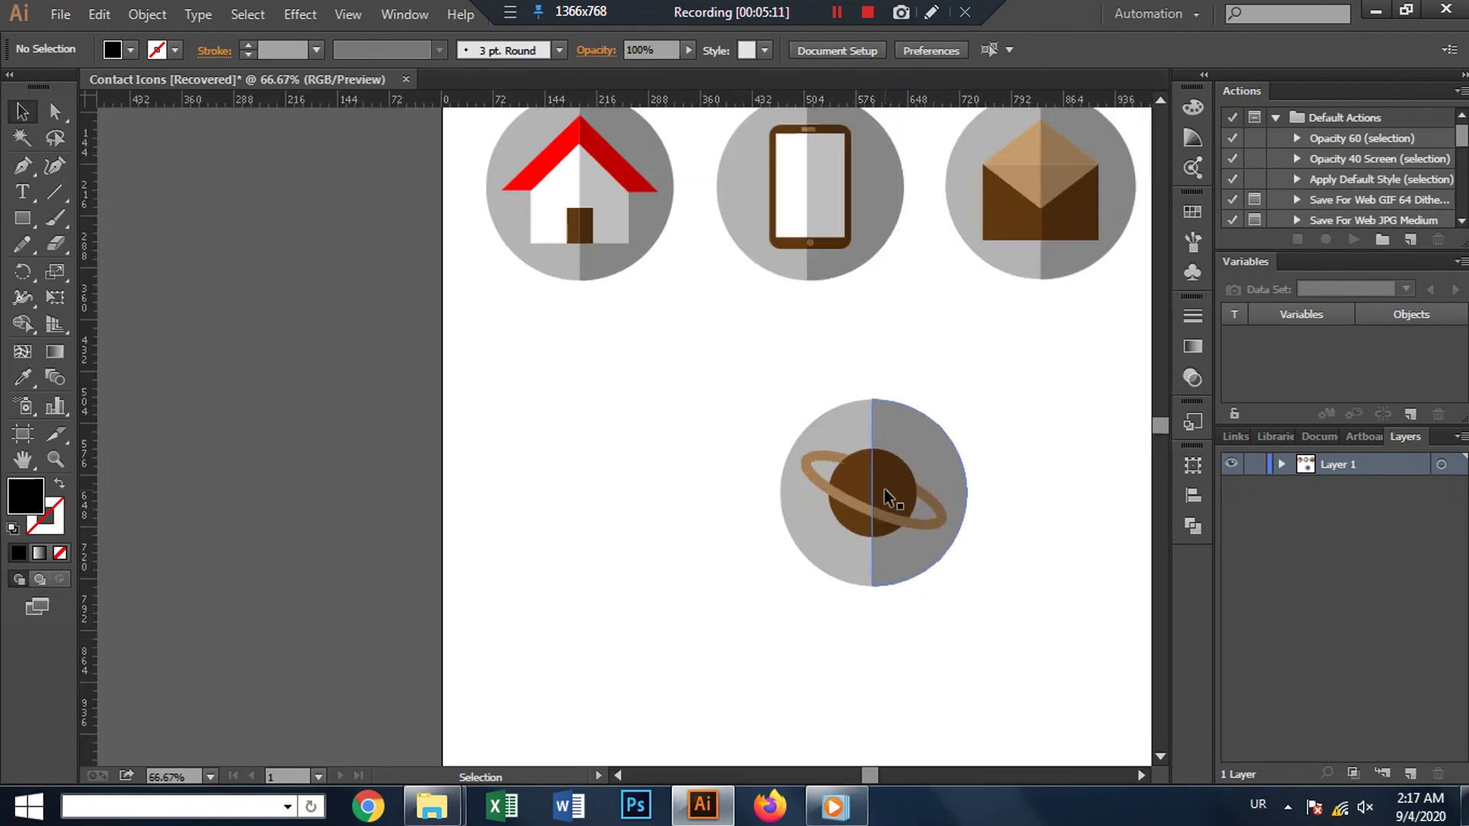
mouse_move(885, 498)
mouse_down()
mouse_move(870, 388)
mouse_move(951, 382)
mouse_up()
scroll(1007, 388, right, 3)
scroll(841, 420, up, 1)
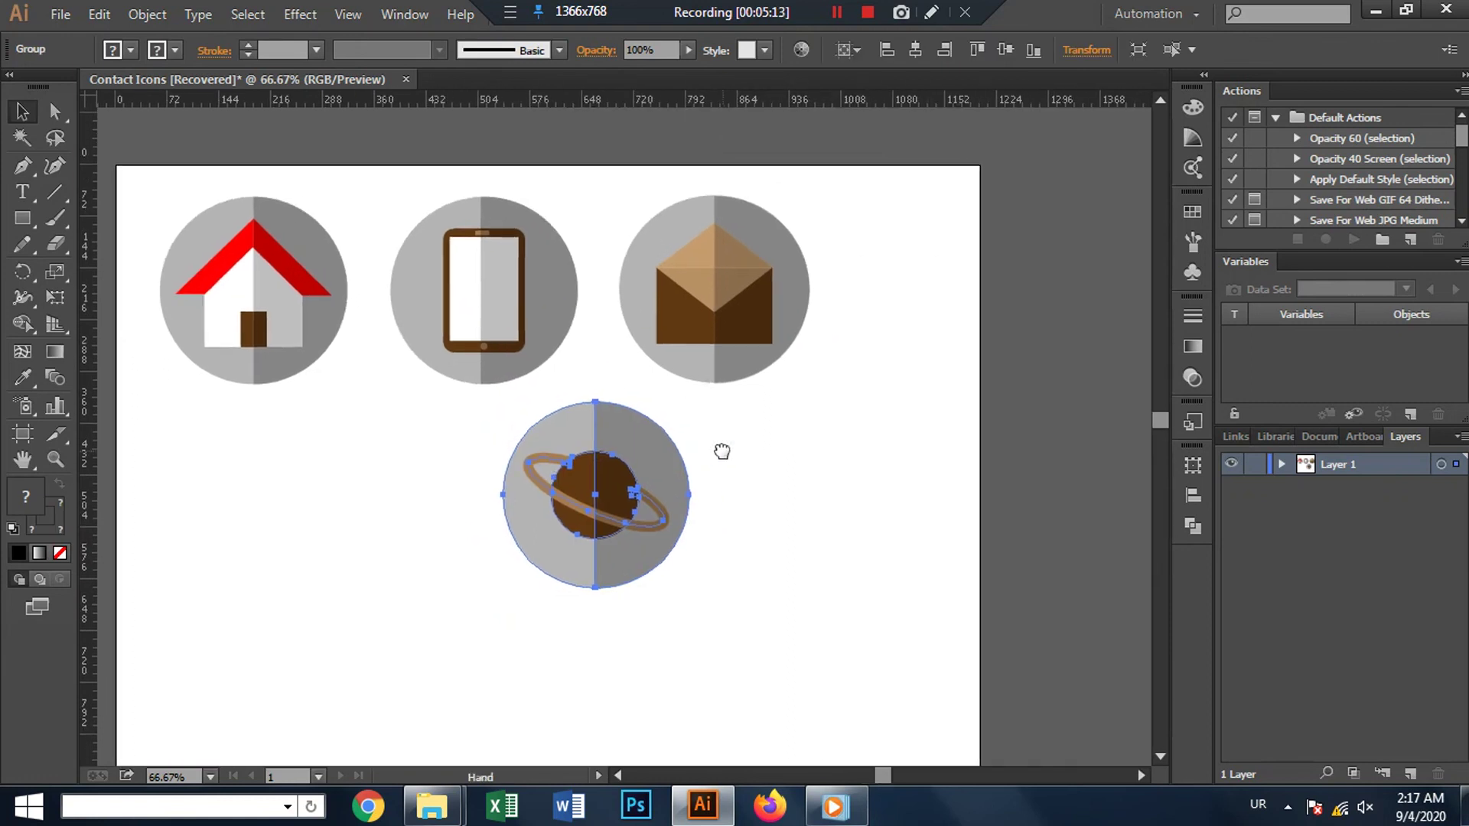
click(832, 477)
alt+scroll(832, 478, down, 1)
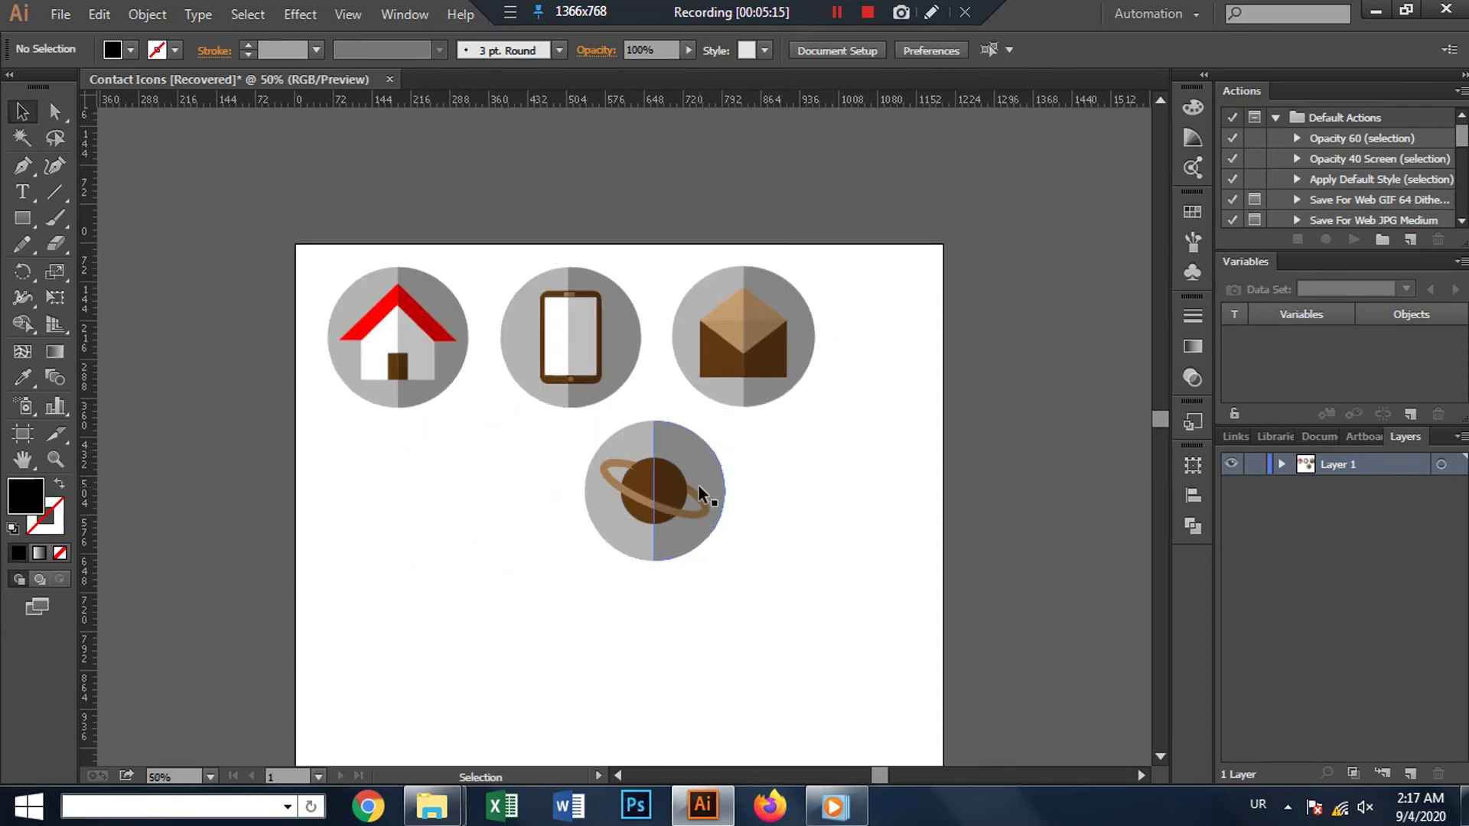
drag(697, 485, 521, 491)
click(723, 498)
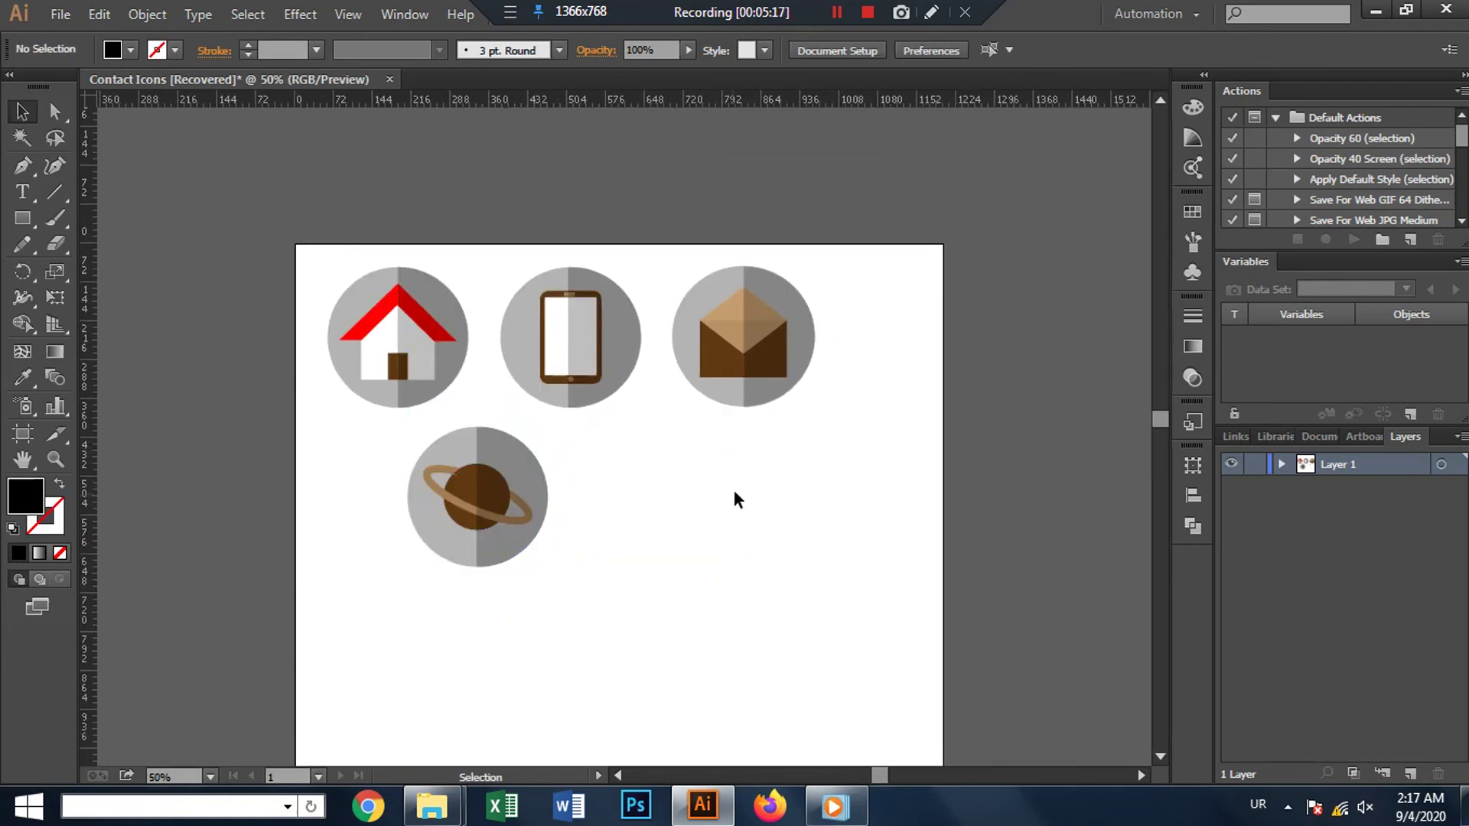